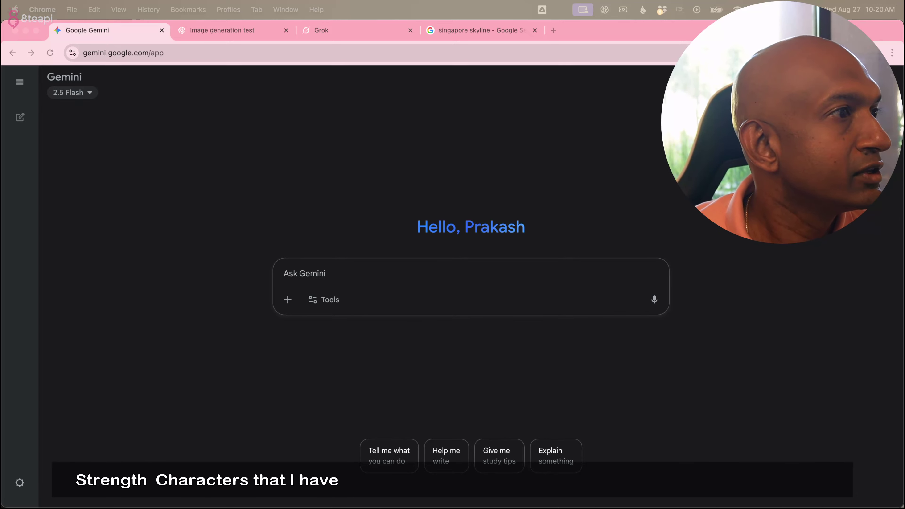
left_click_drag(2, 135, 396, 268)
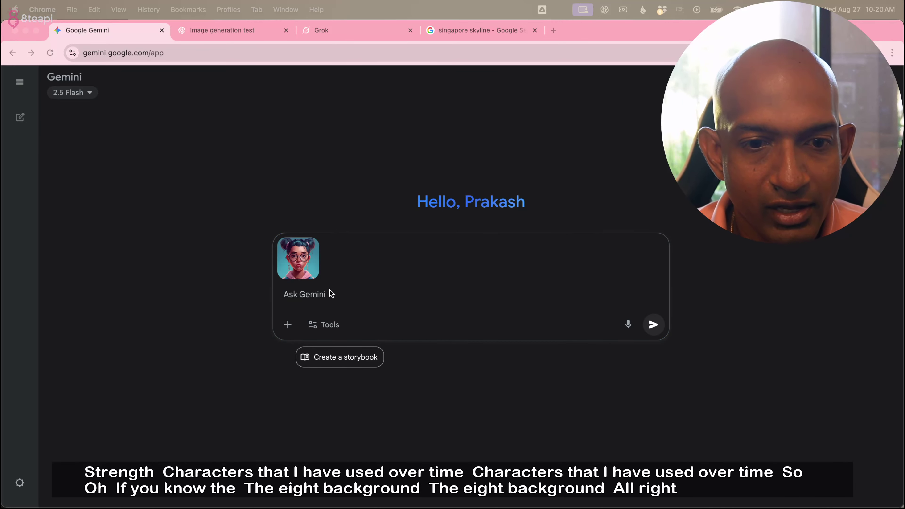
left_click(329, 298)
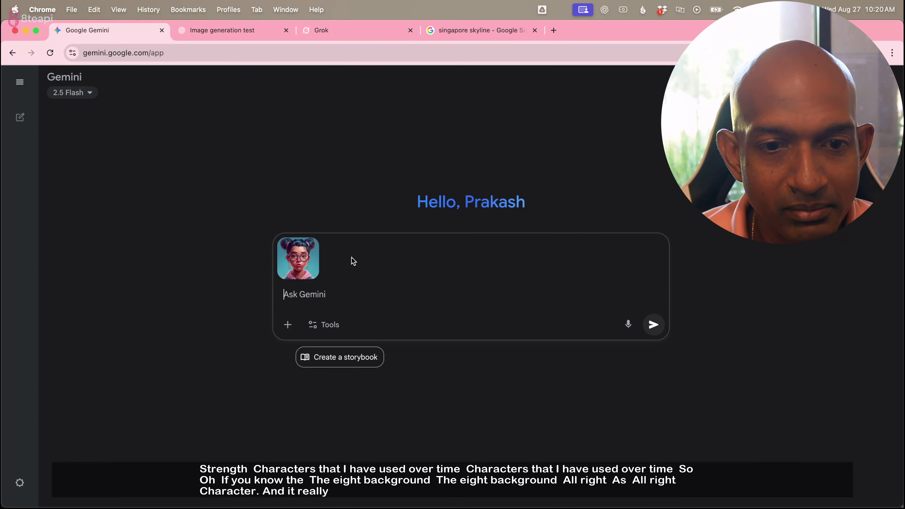
mouse_move(308, 252)
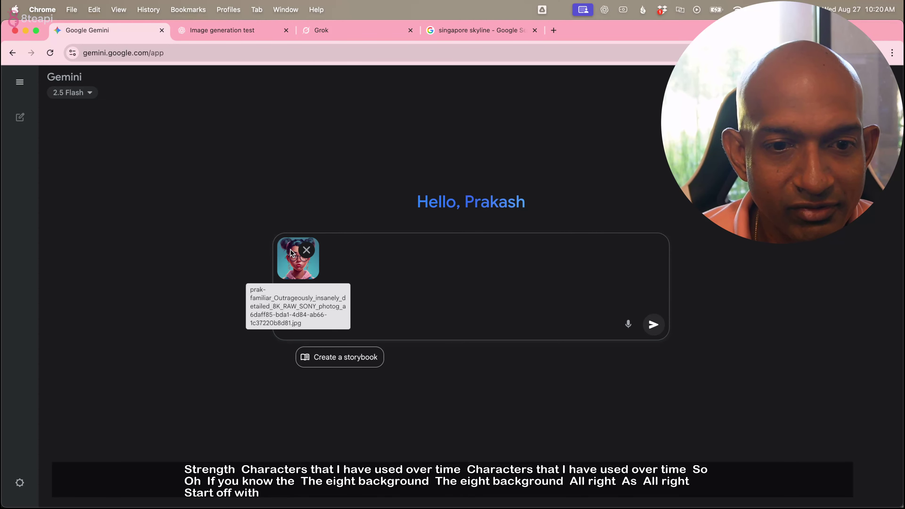
left_click(307, 251)
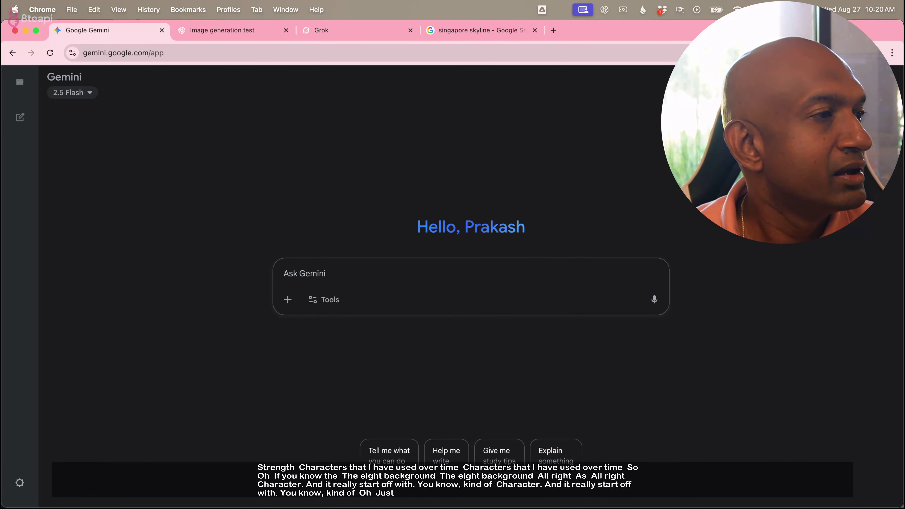
key("super+Tab")
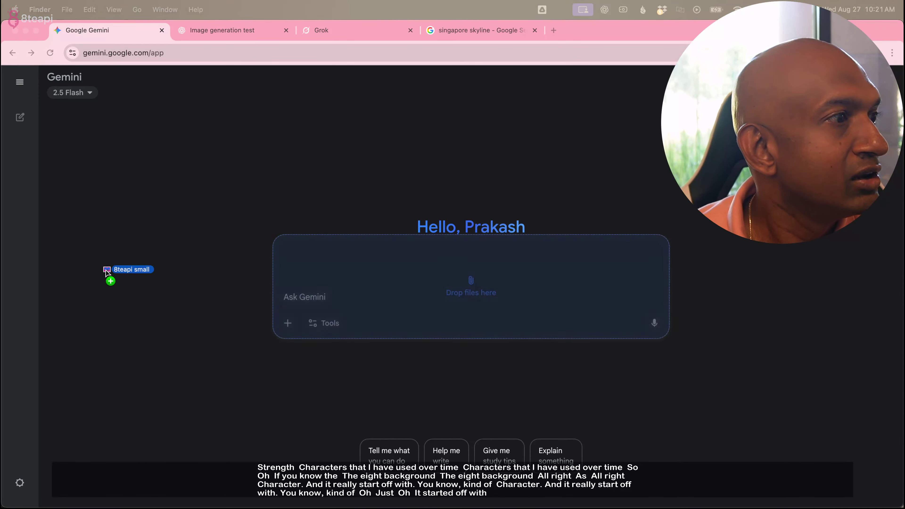
left_click_drag(109, 278, 346, 271)
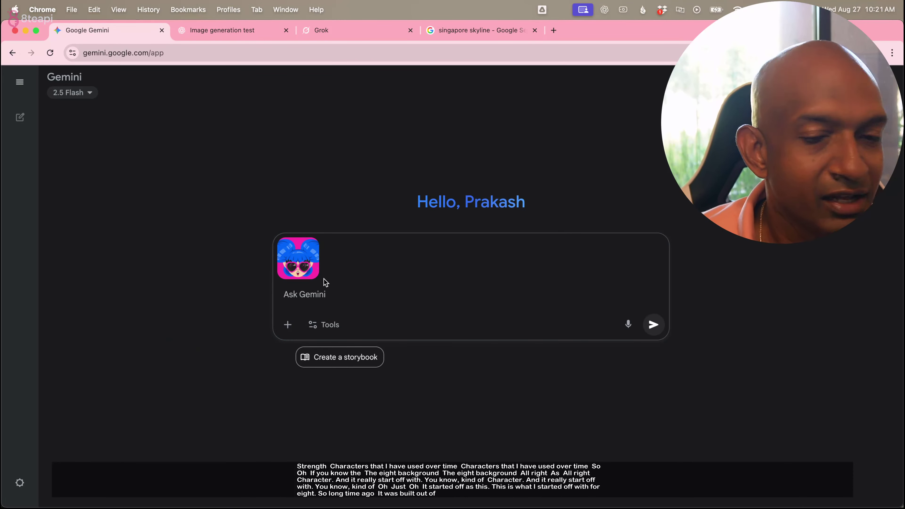
left_click(307, 259)
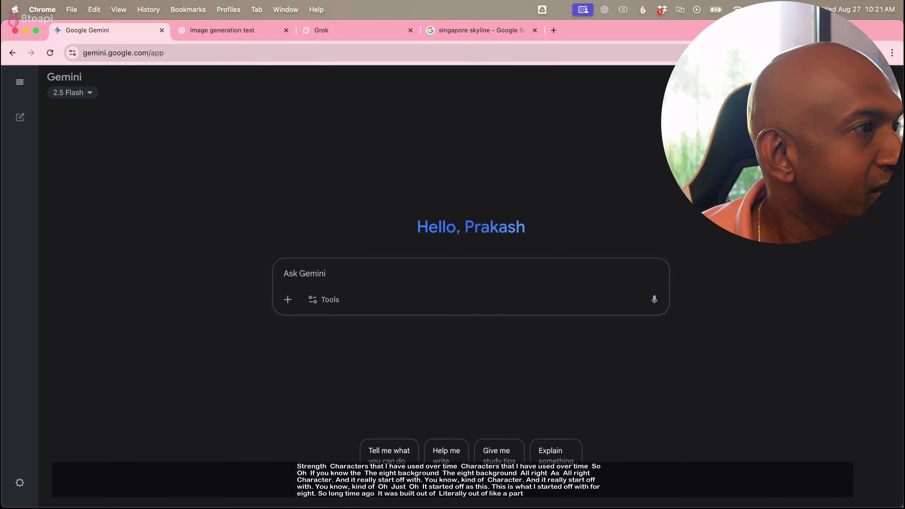
View the 8teapi small image full size in Preview and close it again.
key("super+o")
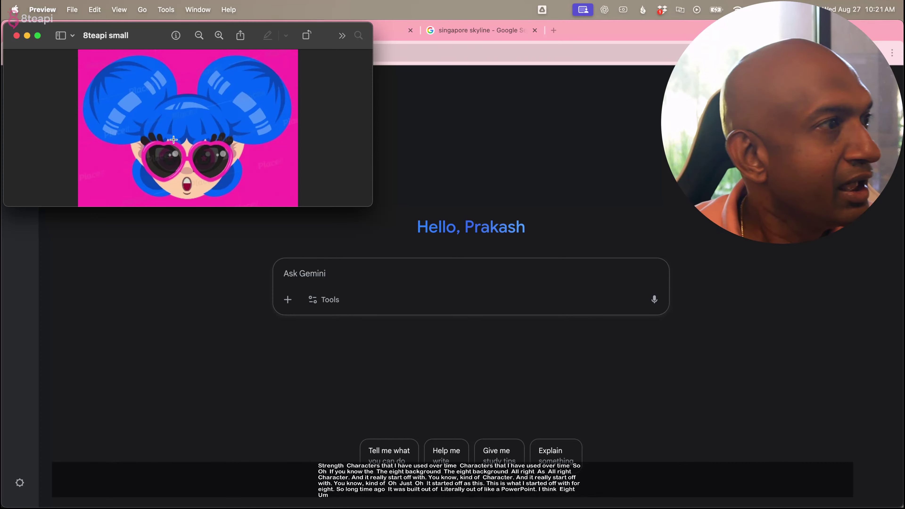
left_click(17, 36)
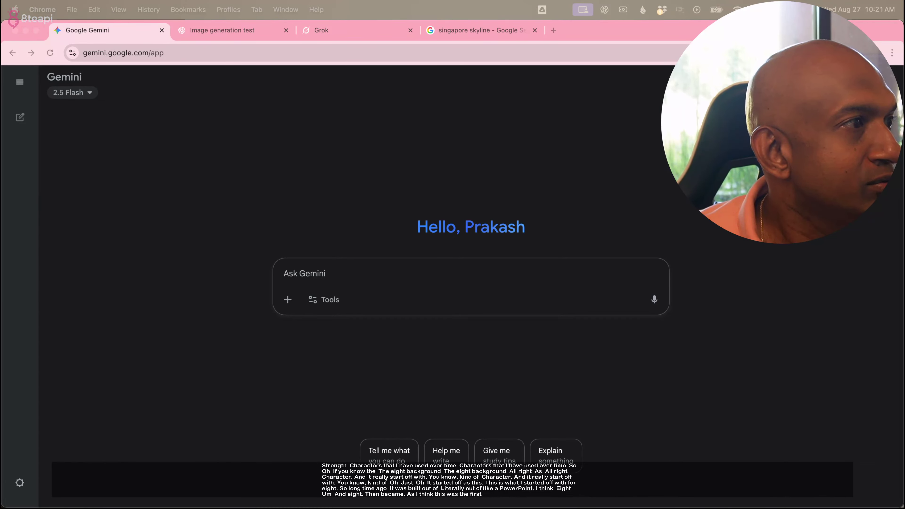
Attach the bespectacled girl's portrait and enter the prompt "let's put this character in a cyberpunk scene standing up and waiting for a cab".
left_click_drag(80, 370, 358, 292)
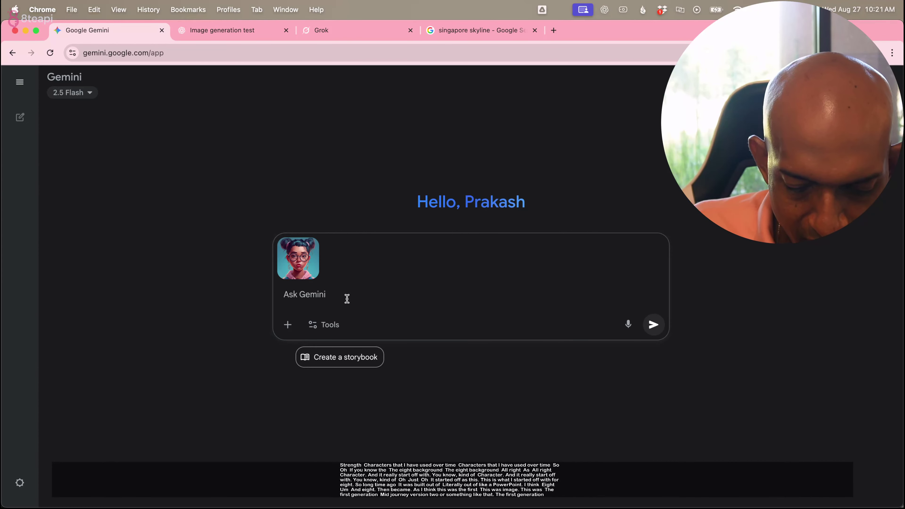
type("let's pu")
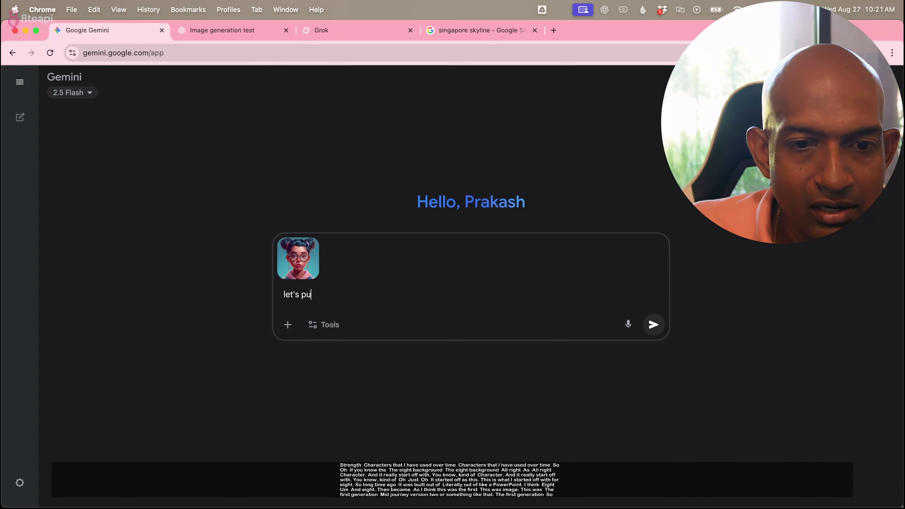
type("t thi")
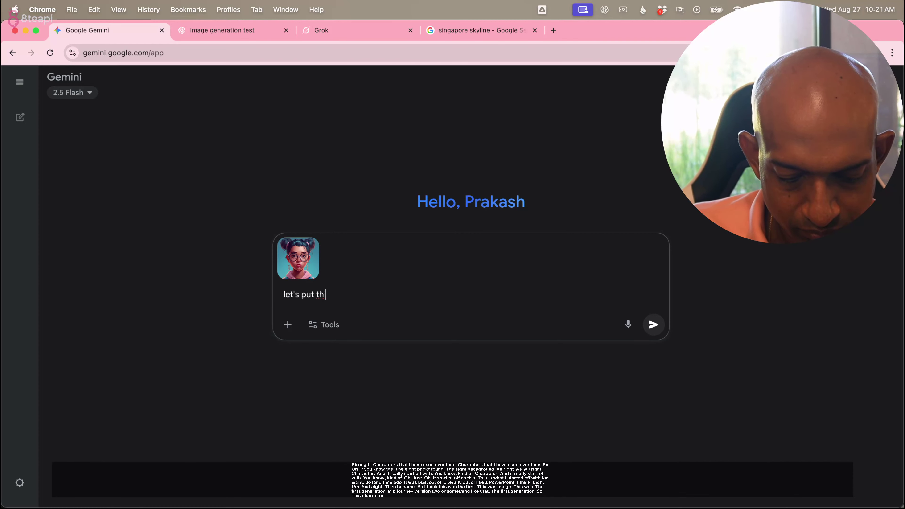
type("s char")
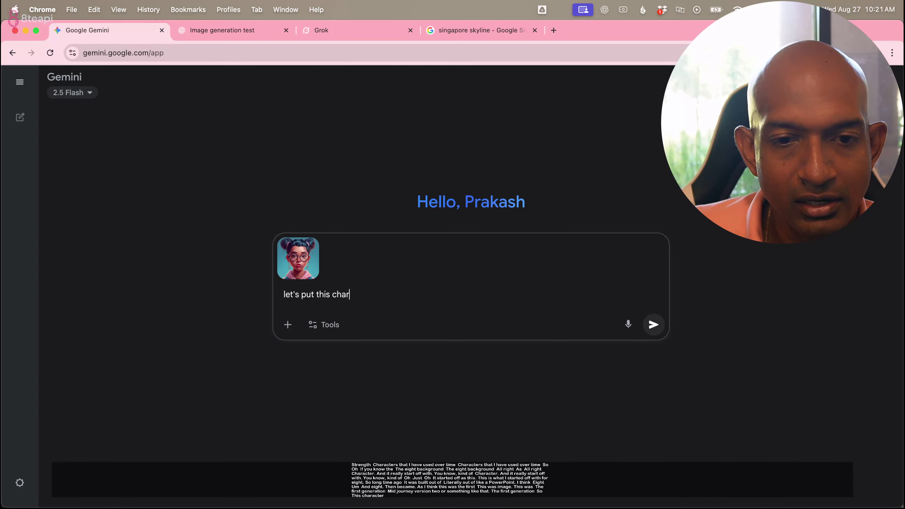
type("acter in")
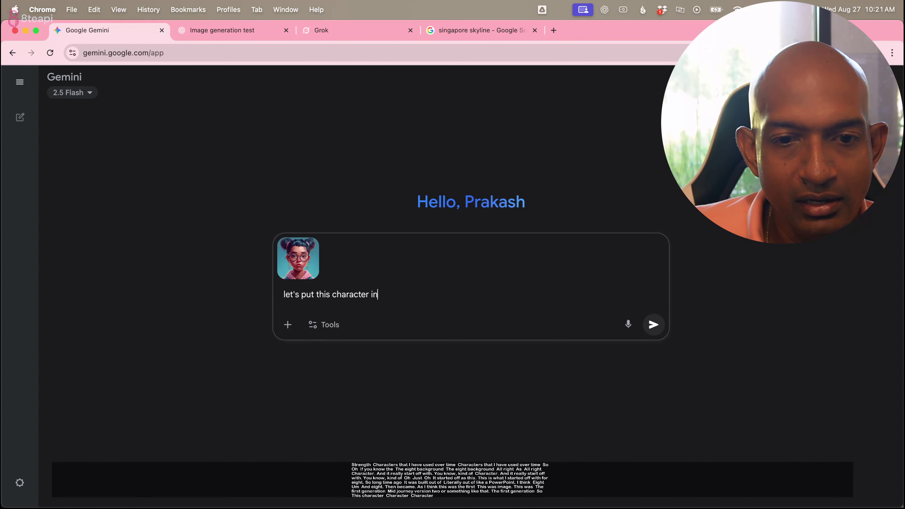
type(" a cyberpuk")
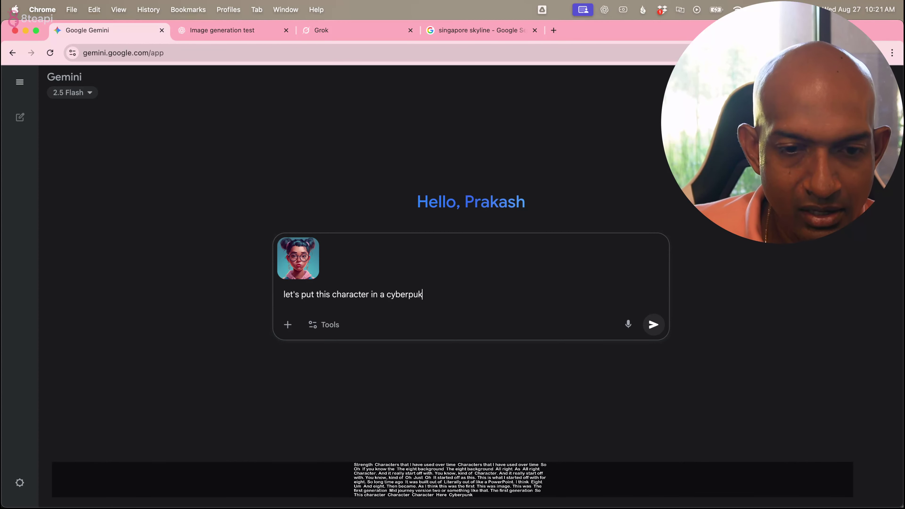
key("BackSpace")
type("n")
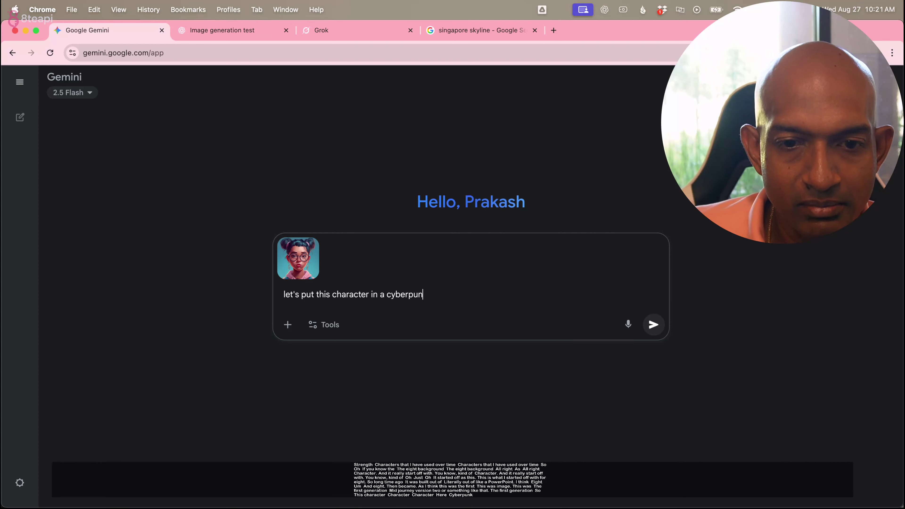
type("k scene sta")
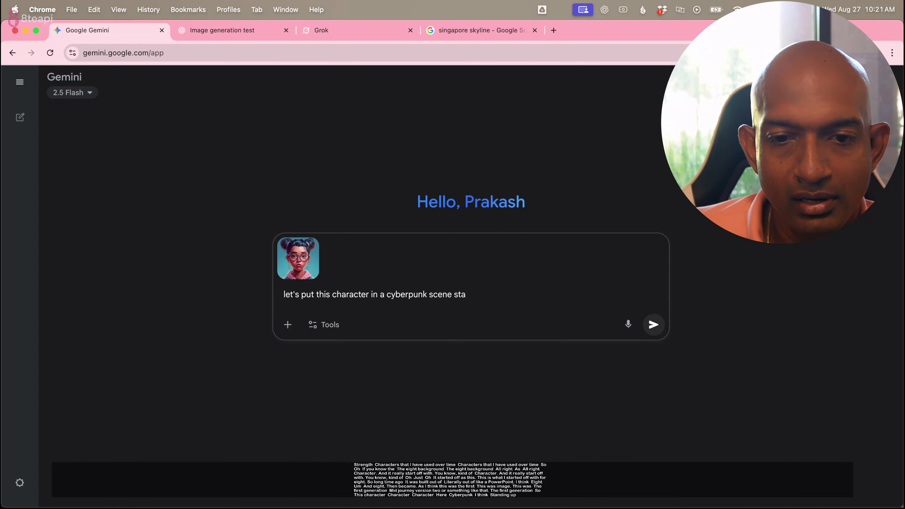
type("nding up and")
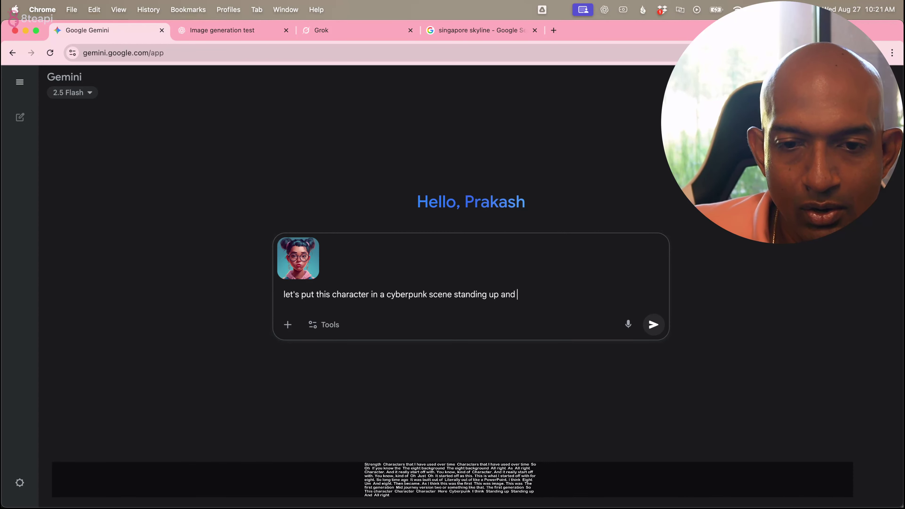
type(" waiting for ")
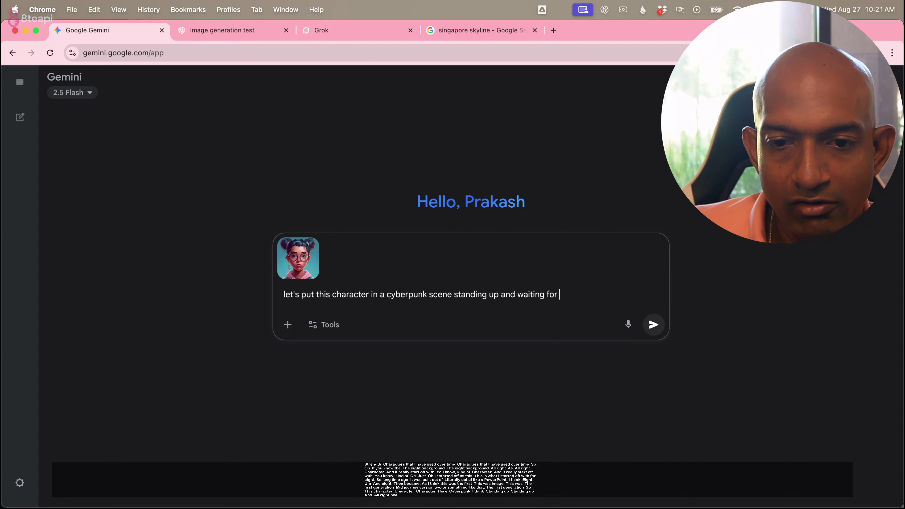
type("a cab, in")
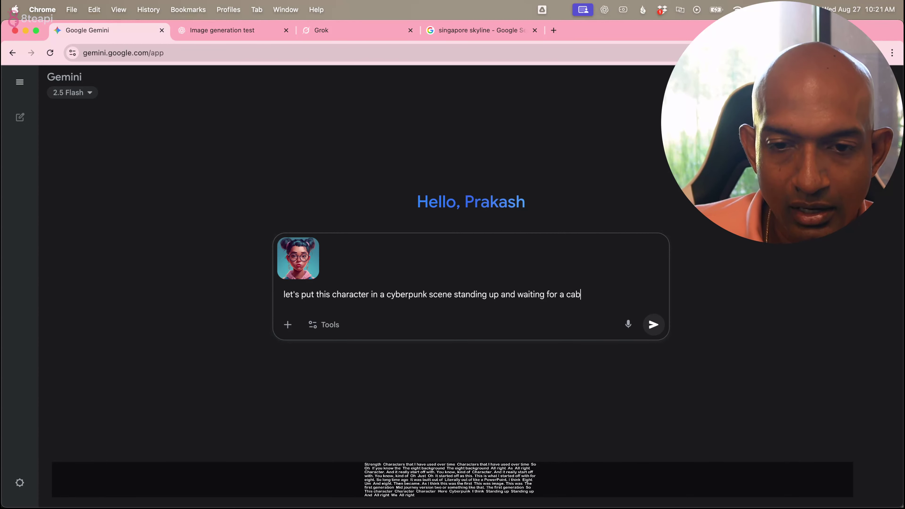
Complete the prompt's ending so that it reads "waiting for a cab on a sunny day", without a comma.
key("BackSpace")
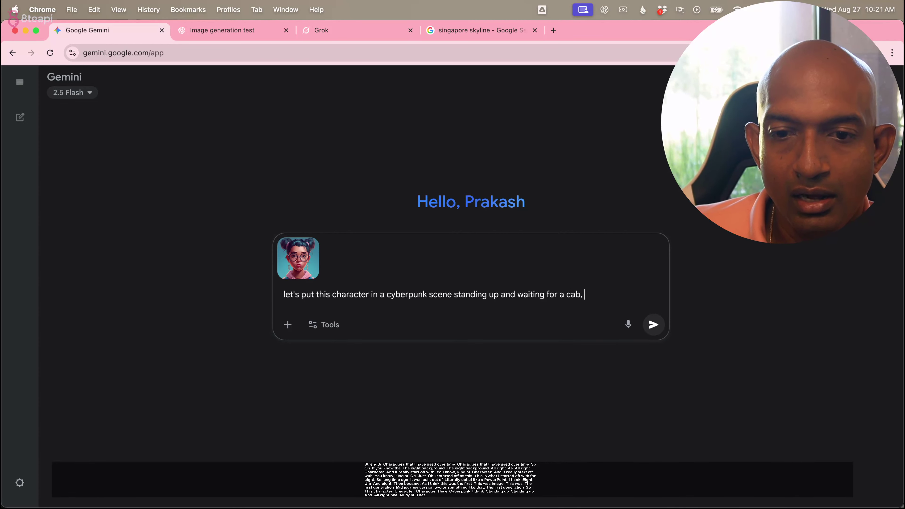
type("on a")
key("BackSpace")
key("BackSpace")
key("BackSpace")
key("BackSpace")
key("BackSpace")
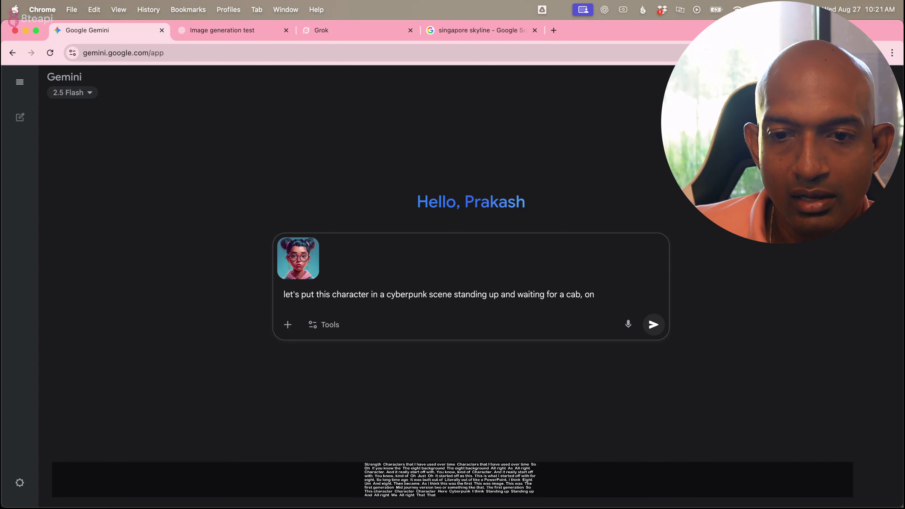
type("in a")
key("BackSpace")
key("BackSpace")
key("BackSpace")
key("BackSpace")
key("BackSpace")
key("BackSpace")
key("BackSpace")
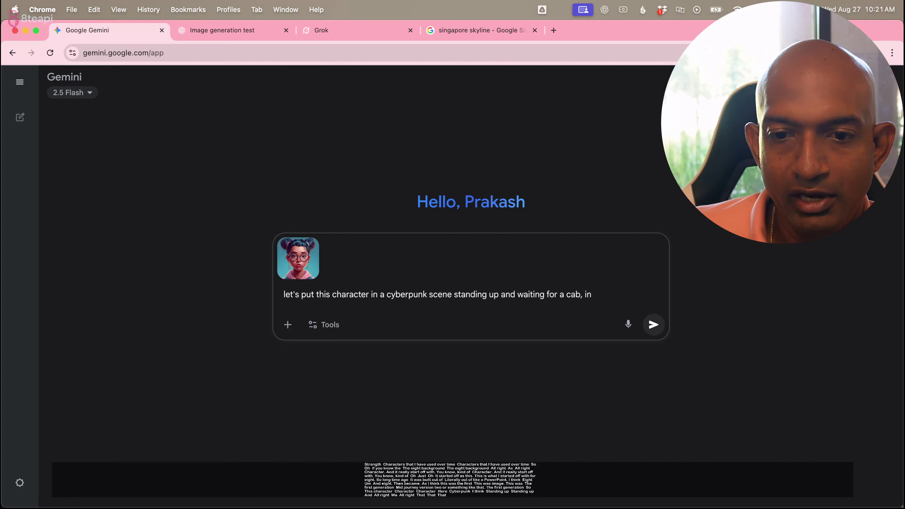
type("i")
key("BackSpace")
type("o")
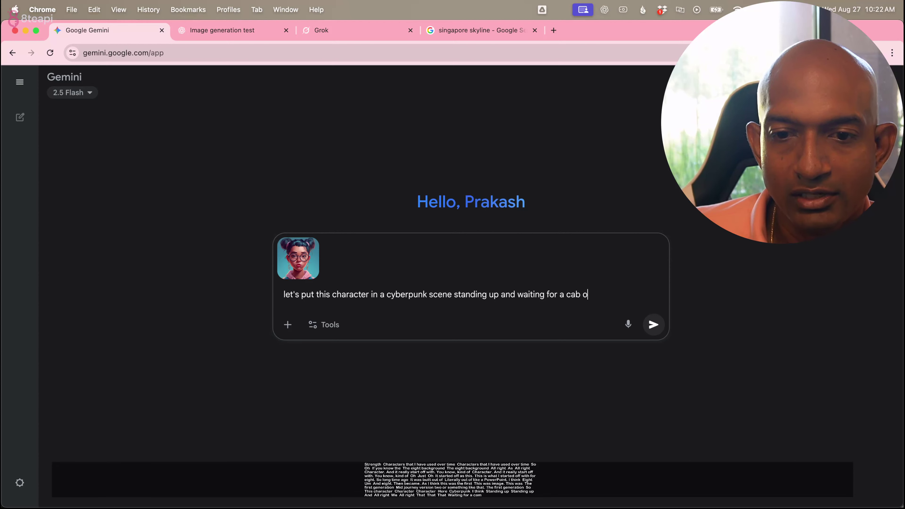
type("n a sunny day")
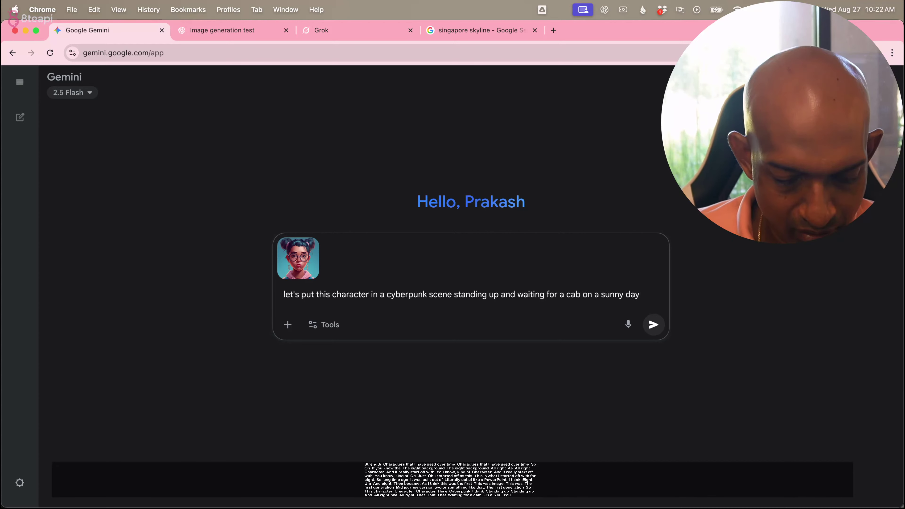
Copy the whole prompt text for reuse and submit it to Gemini with the attached portrait.
key("super+a")
key("super+c")
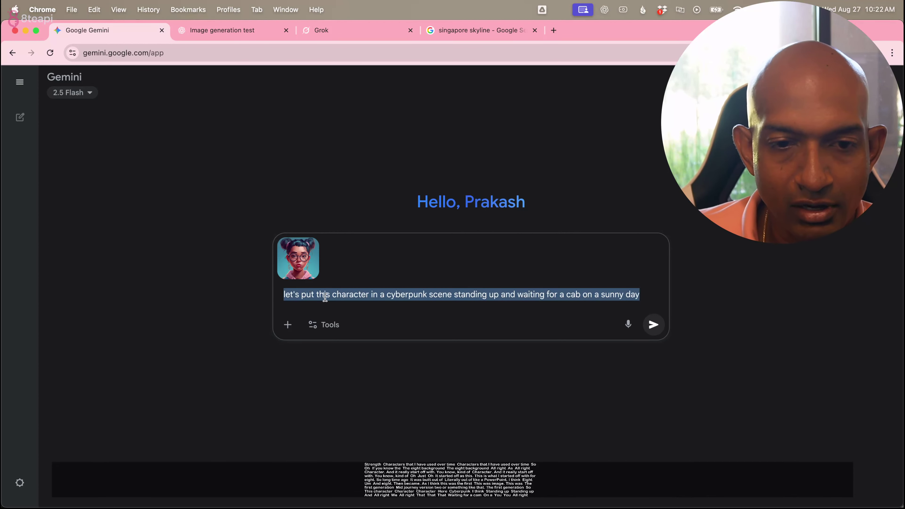
left_click(251, 379)
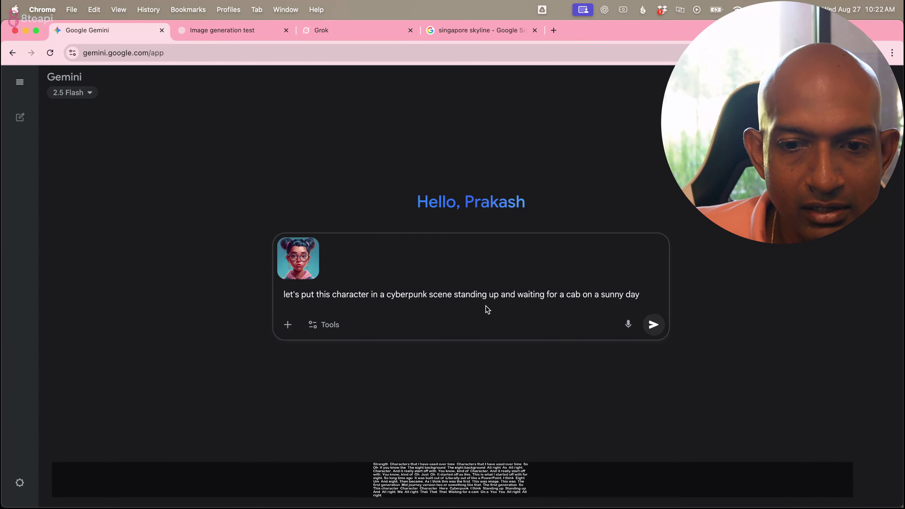
left_click(654, 327)
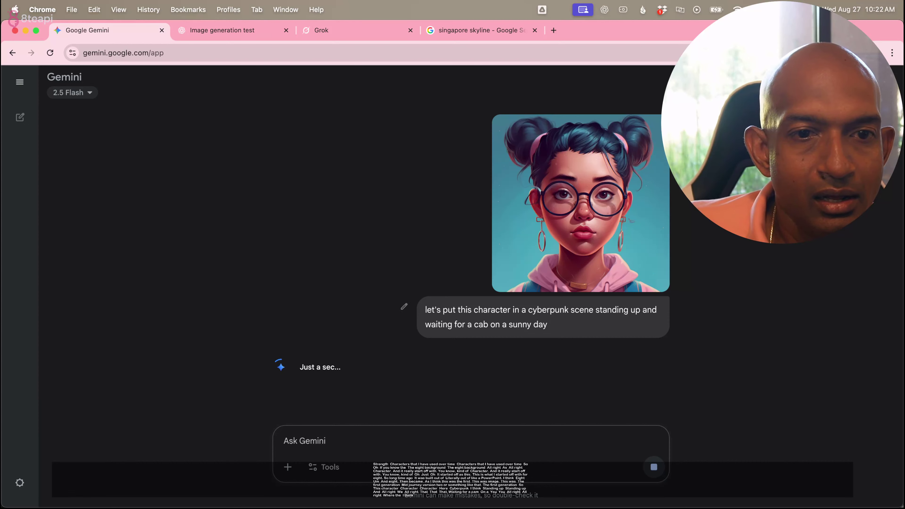
In the ChatGPT image generation test chat, attach the same portrait, insert the copied cyberpunk prompt and send it.
left_click(239, 30)
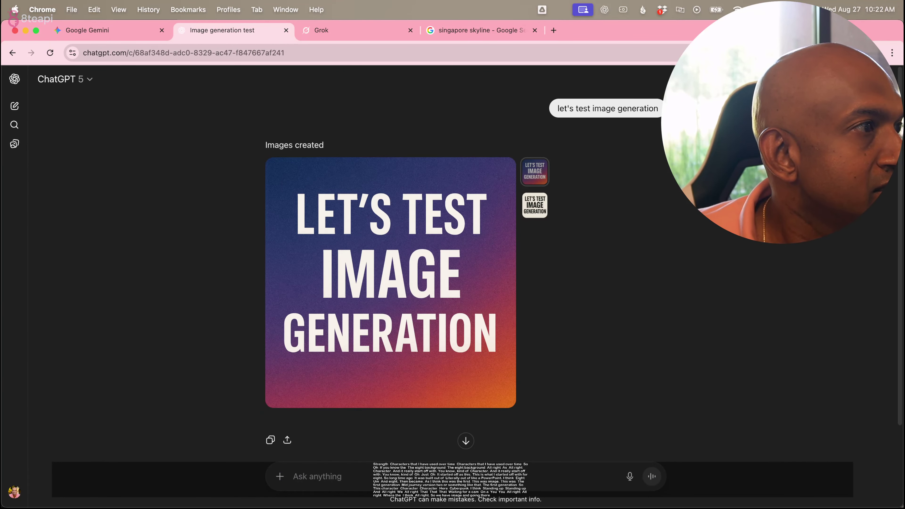
left_click_drag(11, 177, 324, 454)
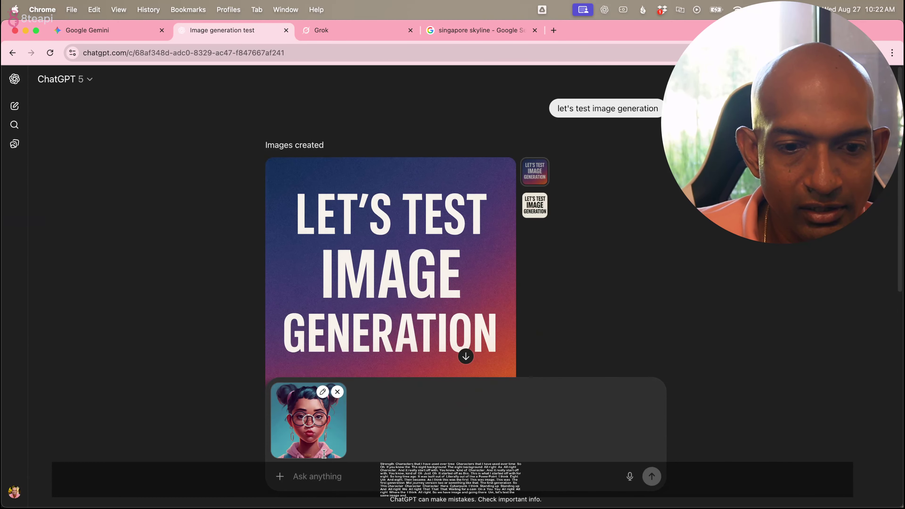
left_click(342, 481)
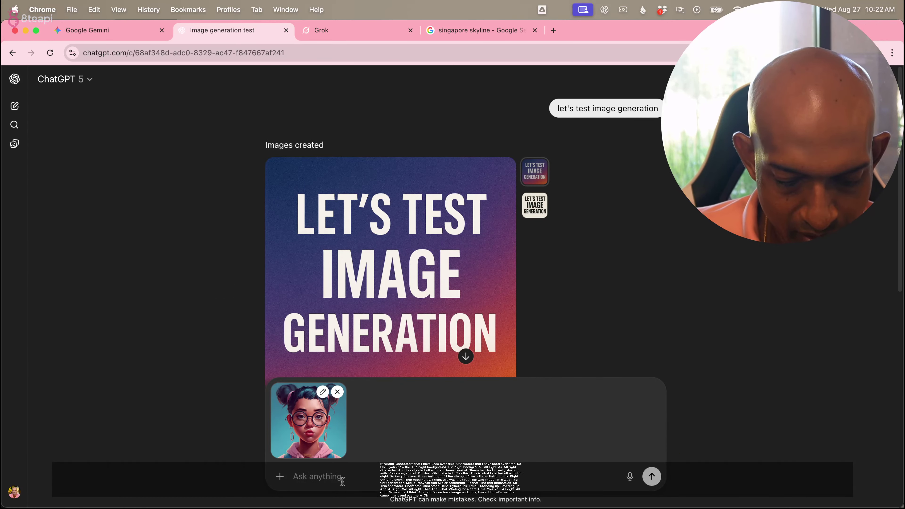
key("super+v")
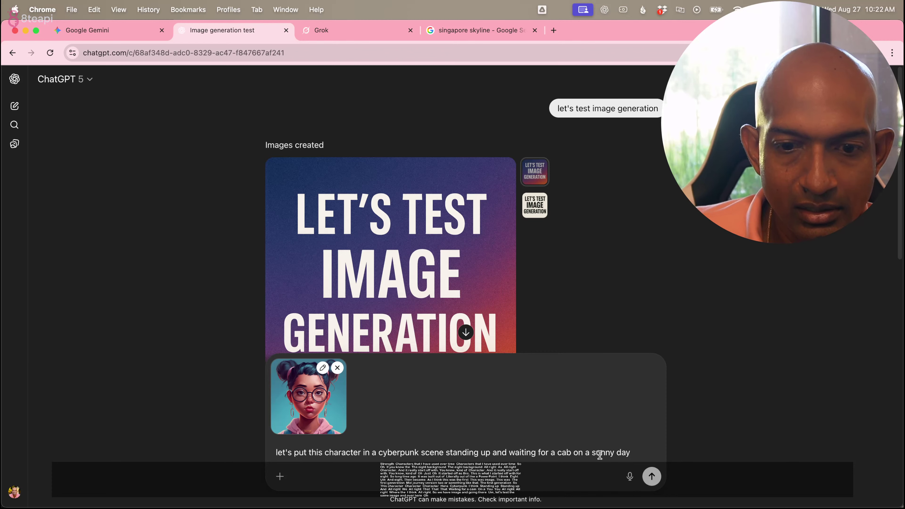
left_click(651, 477)
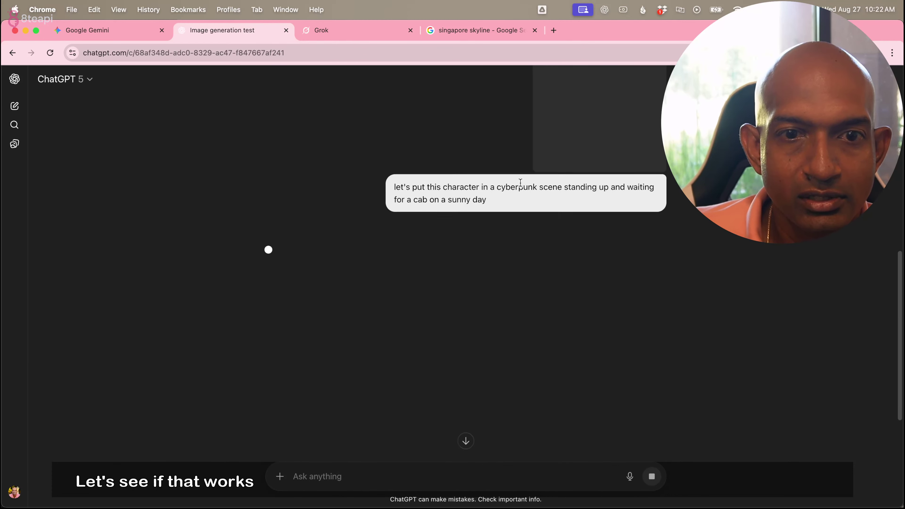
In Grok, attach the same portrait, insert the copied cyberpunk prompt and send it.
left_click(356, 31)
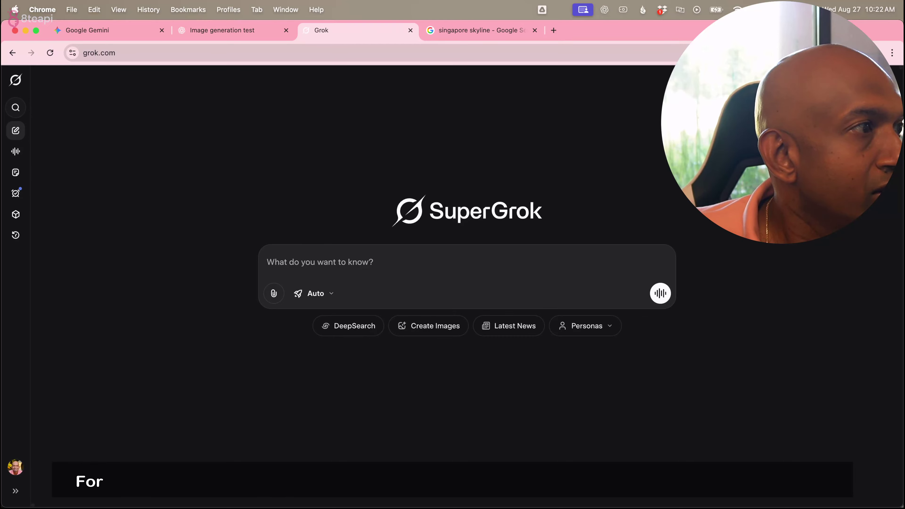
left_click_drag(0, 392, 289, 269)
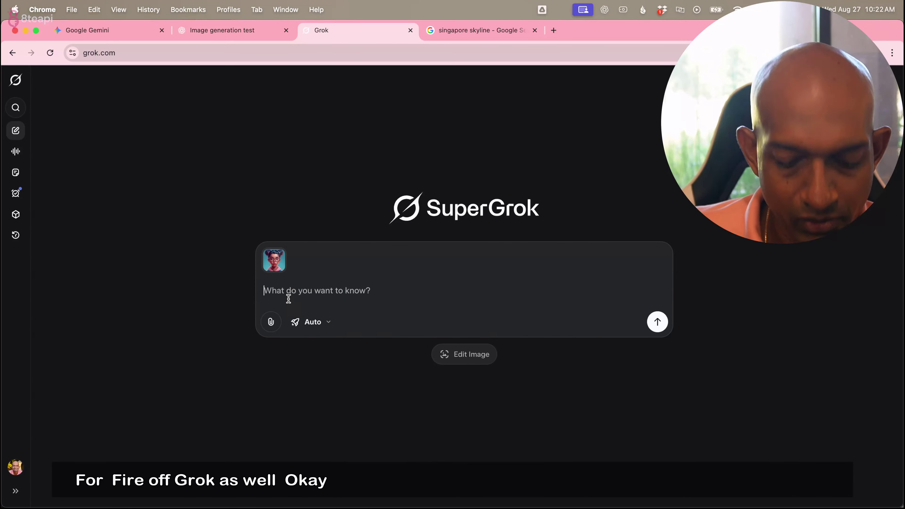
key("super+v")
left_click(656, 322)
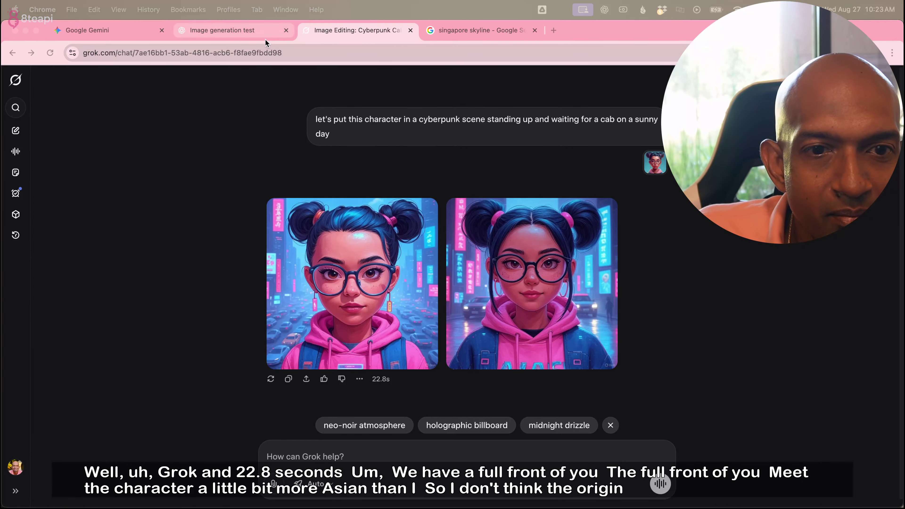
Compare the cyberpunk results in Gemini and Grok and check the progress of ChatGPT's image generation.
left_click(249, 31)
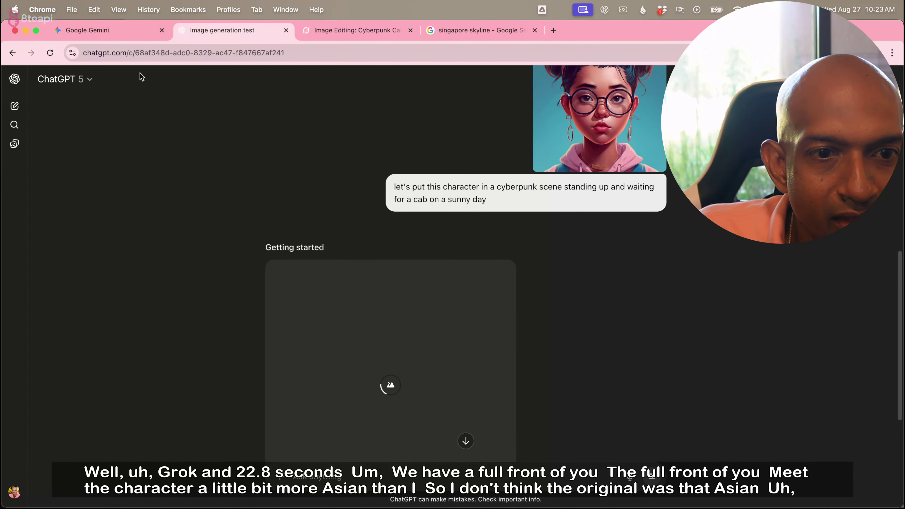
left_click(114, 32)
scroll(238, 252, "down", 7)
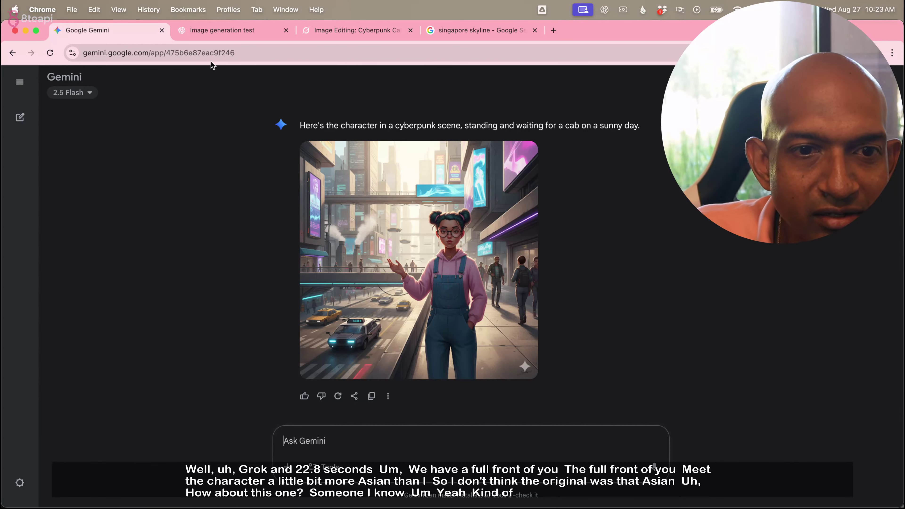
left_click(218, 37)
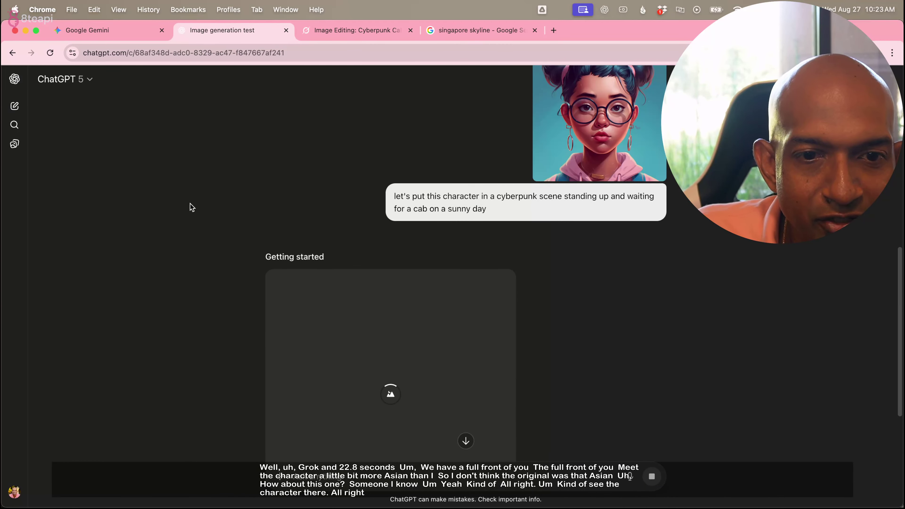
left_click(136, 38)
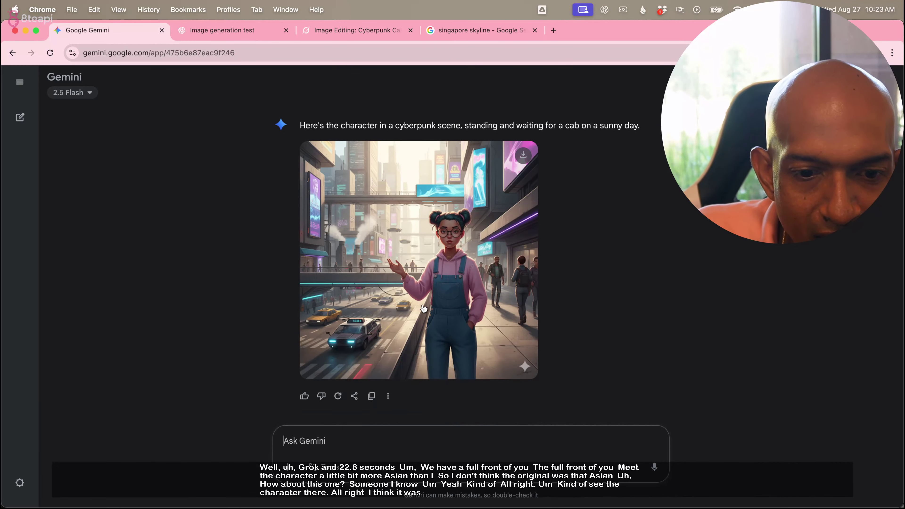
left_click(378, 34)
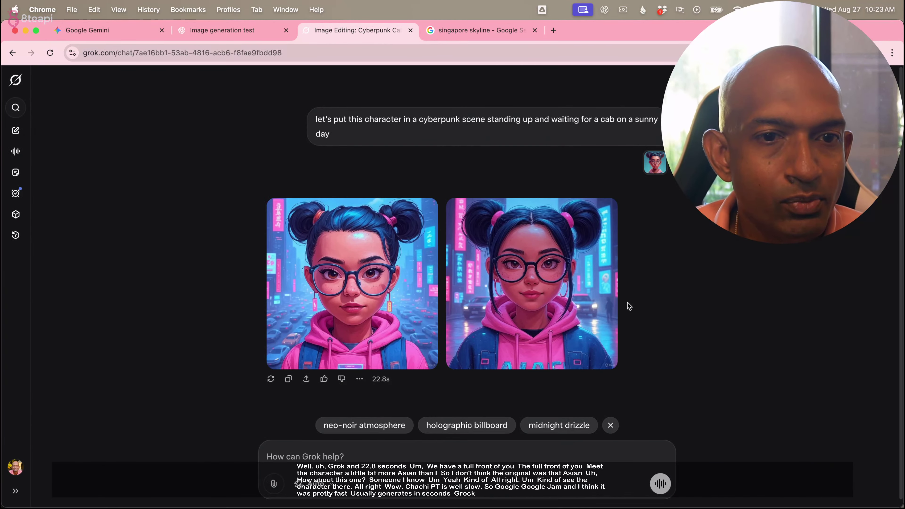
left_click(263, 31)
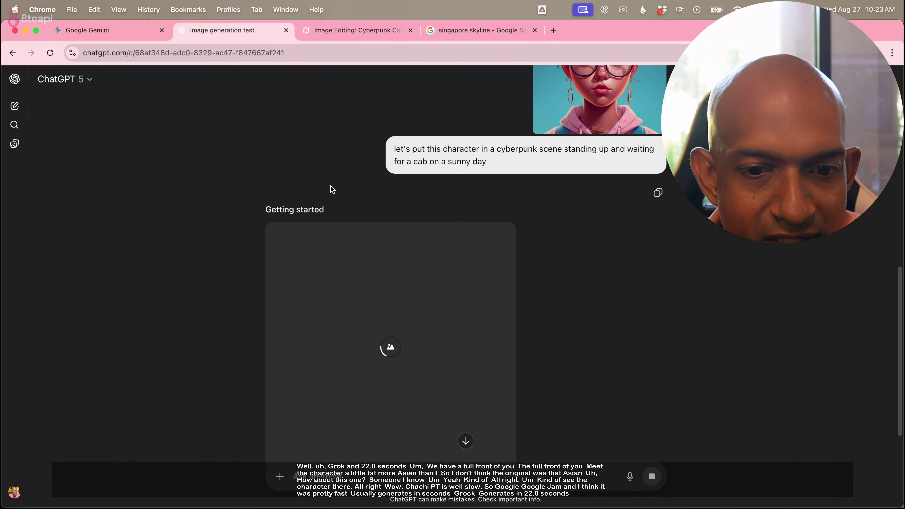
scroll(232, 237, "down", 3)
scroll(232, 232, "up", 1)
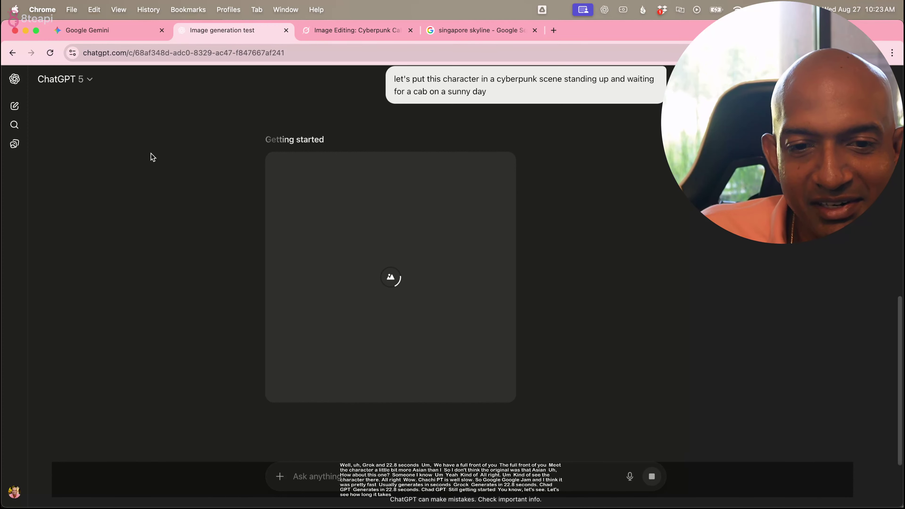
left_click(118, 40)
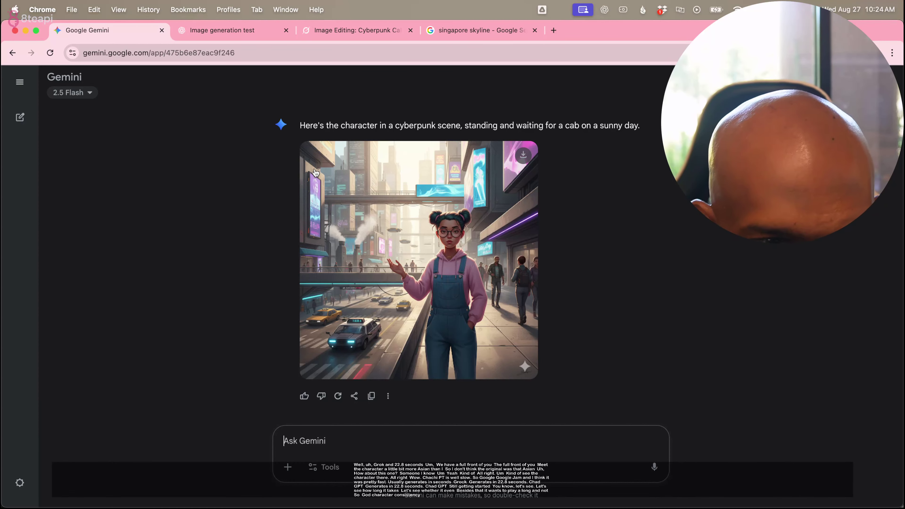
left_click(215, 34)
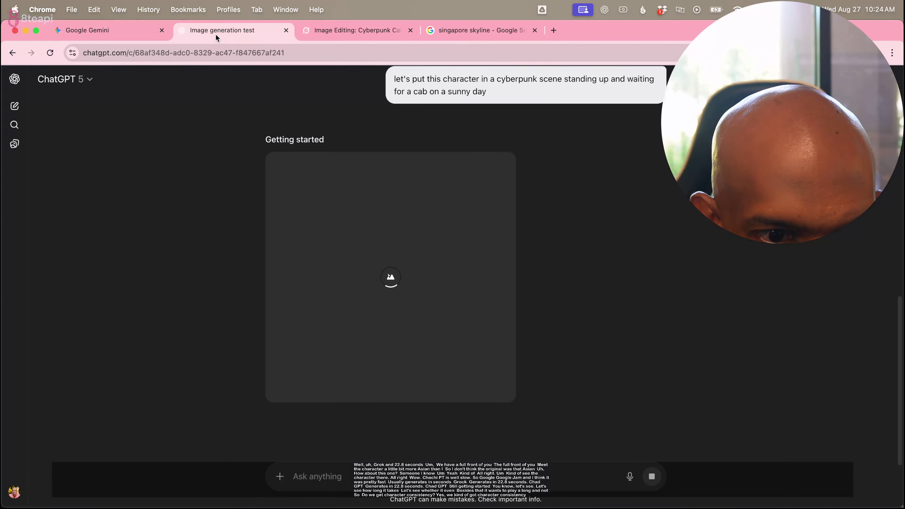
In the Gemini chat, enter the follow-up prompt "let's put more sunlight on the face of the character and make the character smile".
left_click(111, 40)
scroll(281, 347, "down", 7)
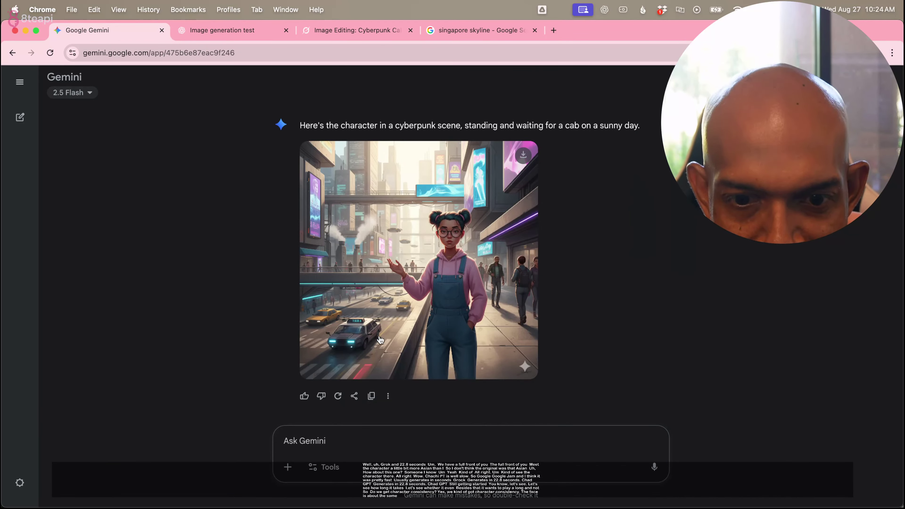
left_click(393, 441)
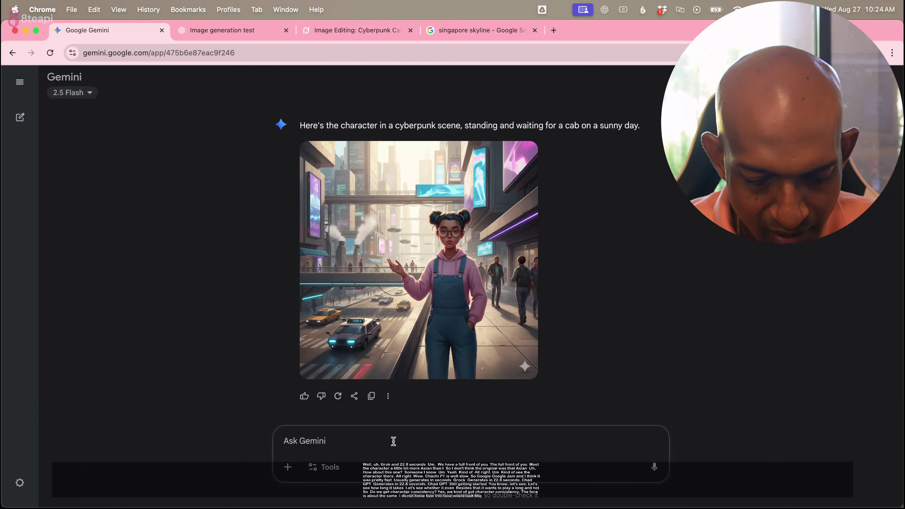
type("let's ")
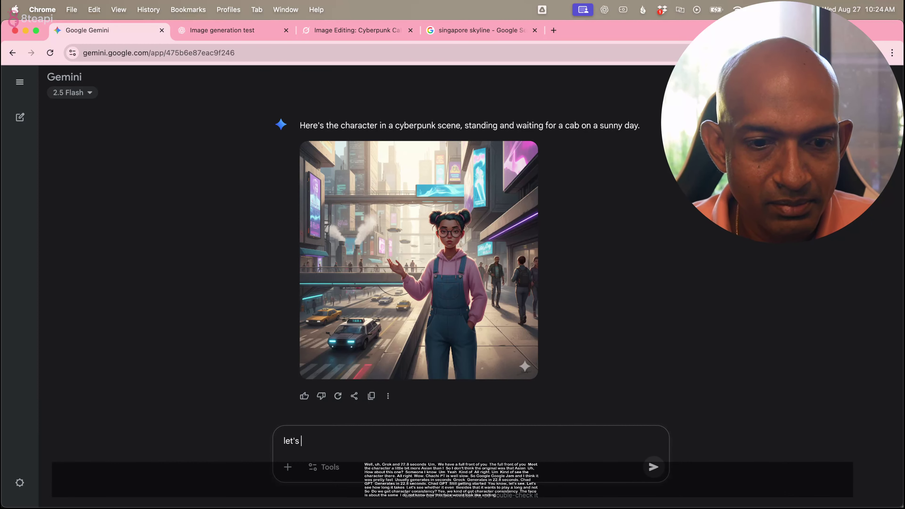
type("put more sunliv")
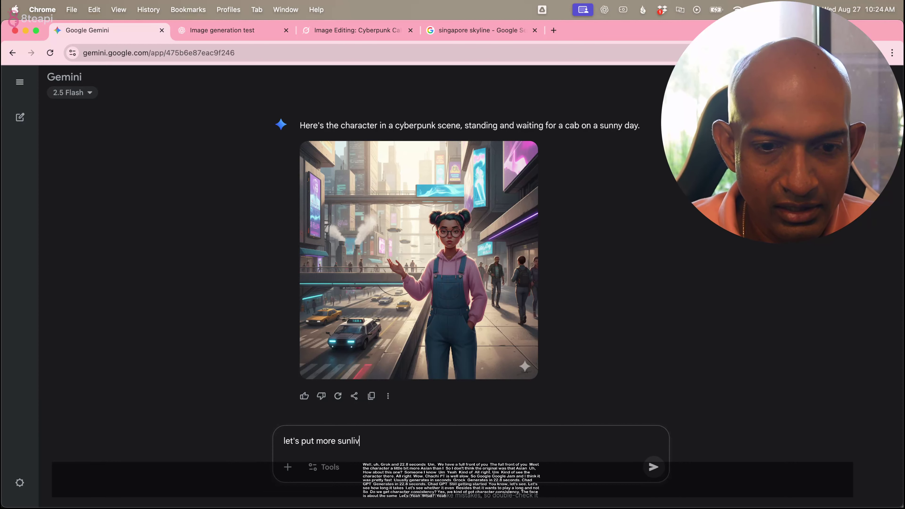
key("BackSpace")
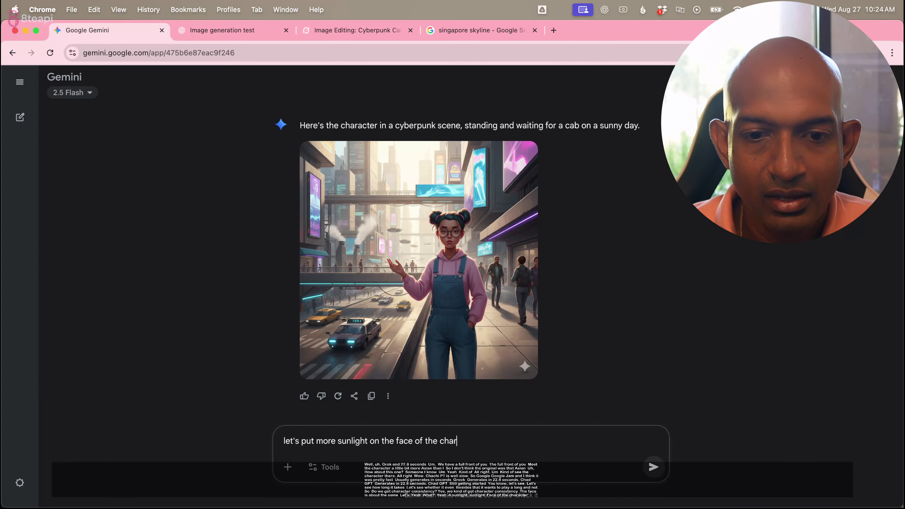
type("acter and make the character sim")
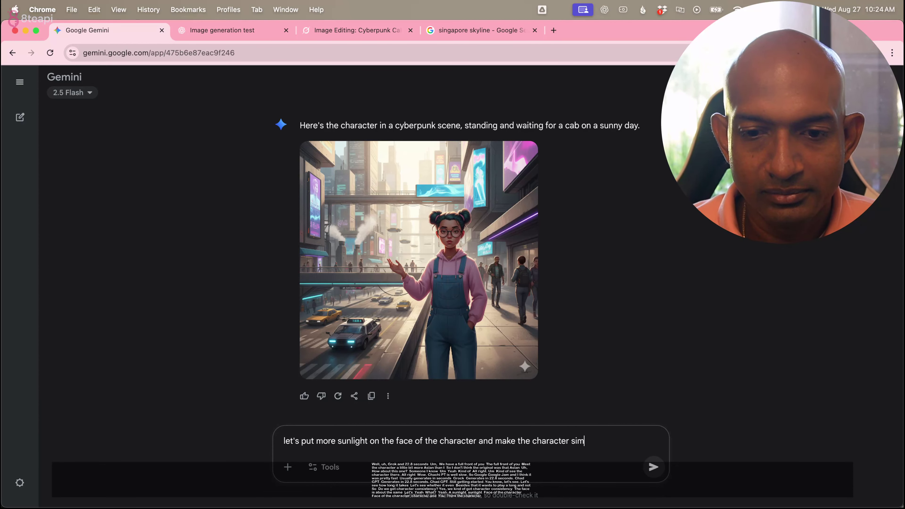
Copy the whole follow-up prompt for reuse and submit it to Gemini.
key("super+a")
key("super+c")
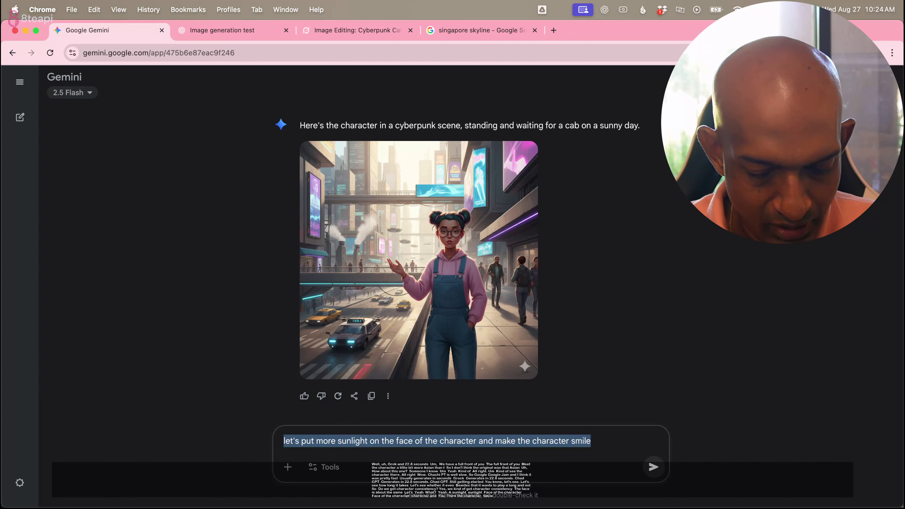
left_click(653, 467)
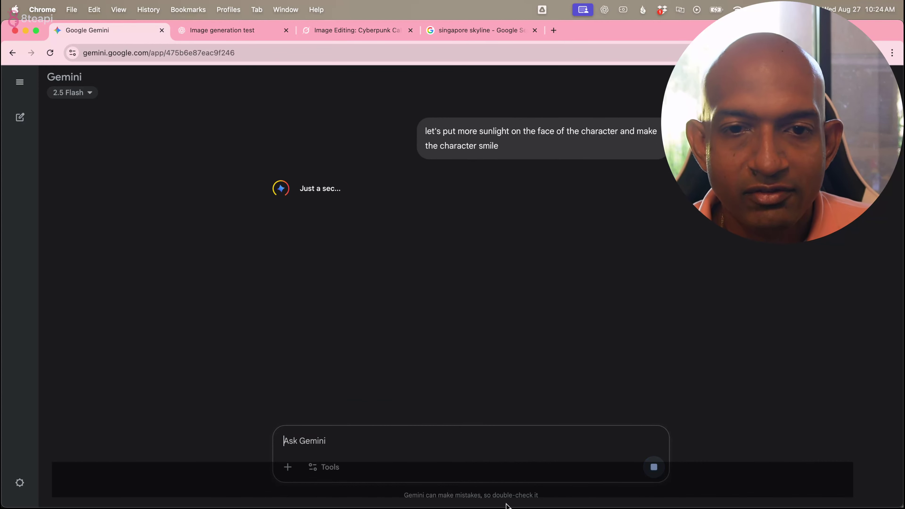
In the Grok chat, insert the copied sunlight-and-smile prompt and send it.
left_click(350, 32)
left_click(337, 457)
key("super+v")
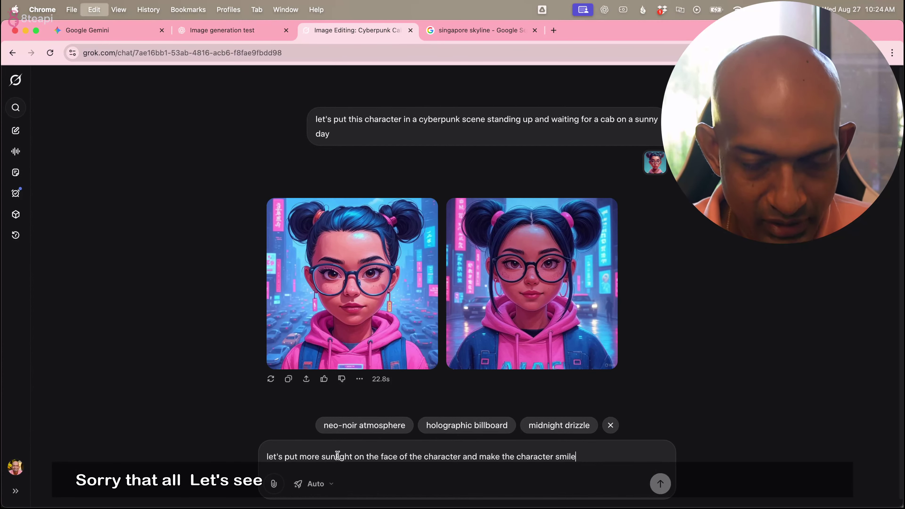
key("Return")
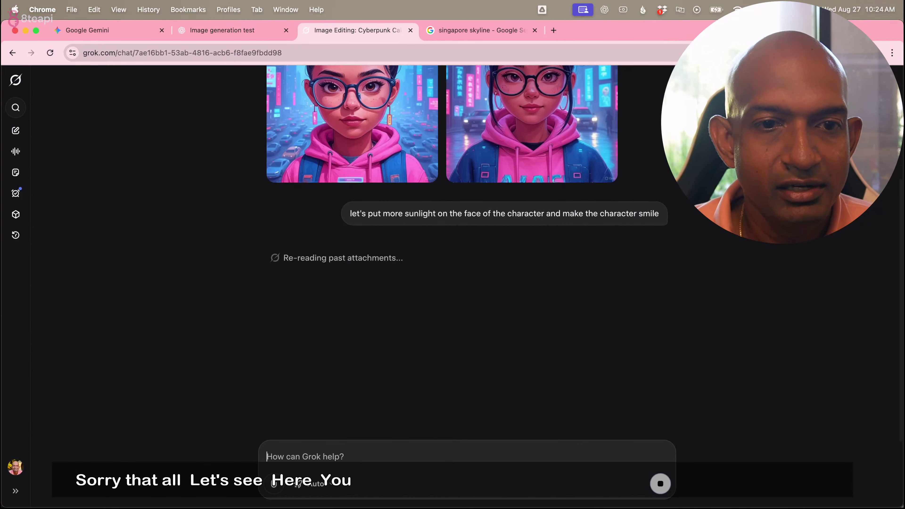
Switch to the ChatGPT image generation test chat and examine the generated cyberpunk image.
left_click(247, 34)
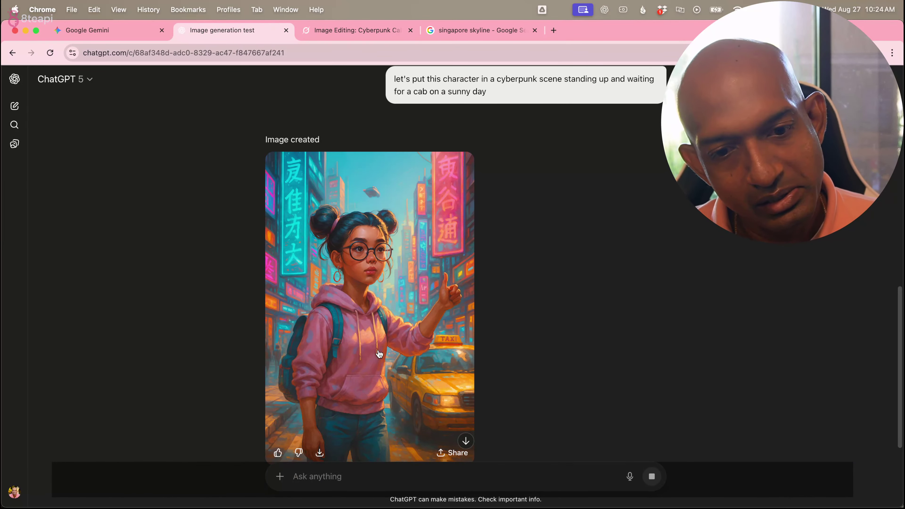
scroll(381, 325, "down", 4)
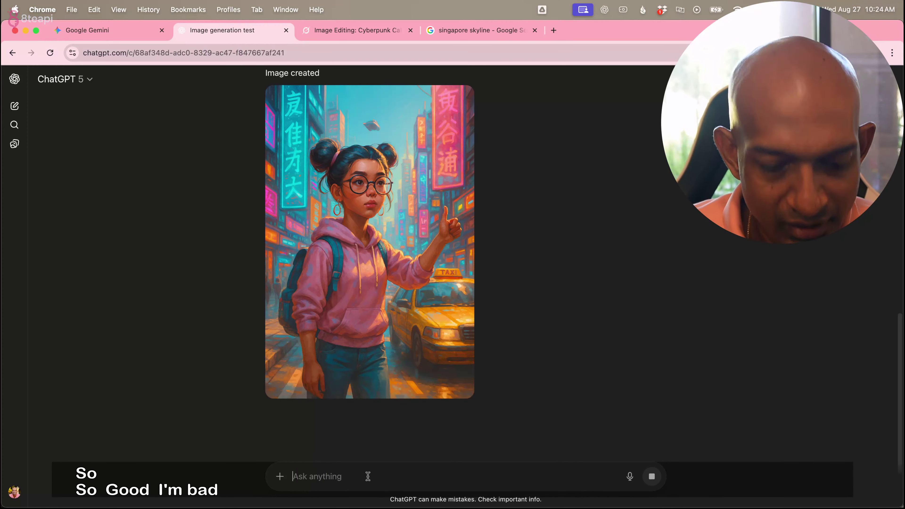
key("super+v")
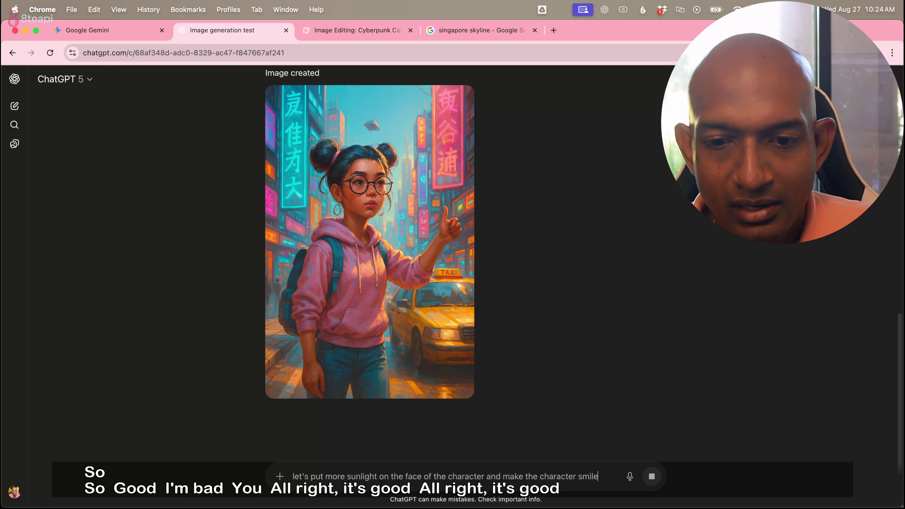
key("super+a")
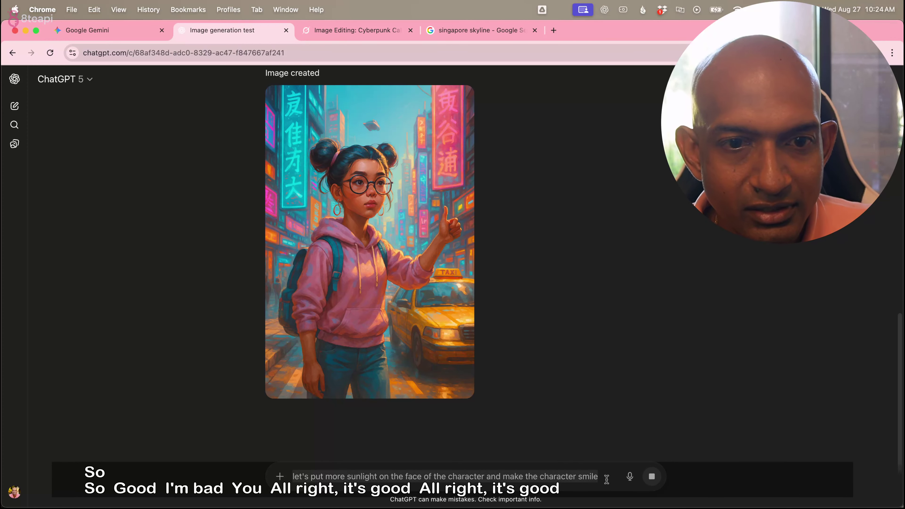
key("BackSpace")
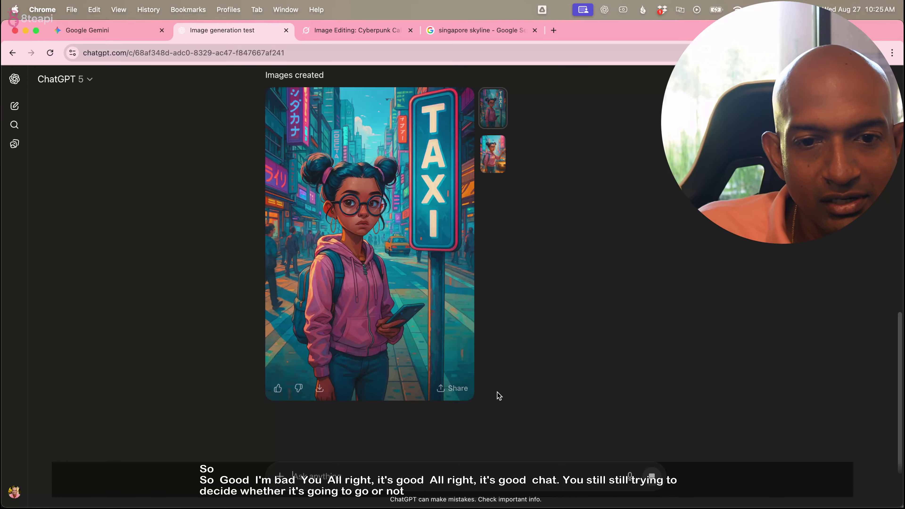
Review ChatGPT's generated cyberpunk images against the original portrait and prompt.
scroll(503, 390, "up", 7)
scroll(503, 392, "down", 3)
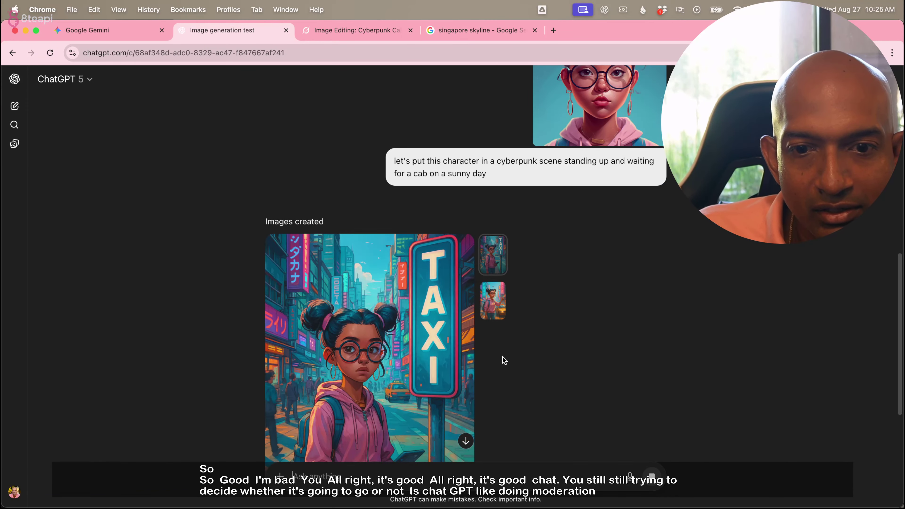
scroll(502, 360, "down", 4)
scroll(502, 361, "down", 1)
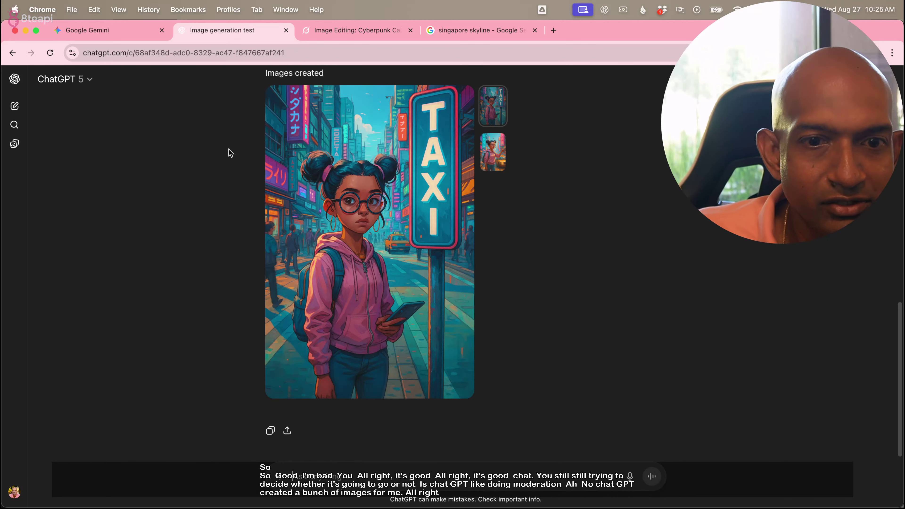
scroll(381, 374, "up", 4)
Compare Gemini's updated sunlit, smiling character image with its earlier cyberpunk version.
left_click(126, 24)
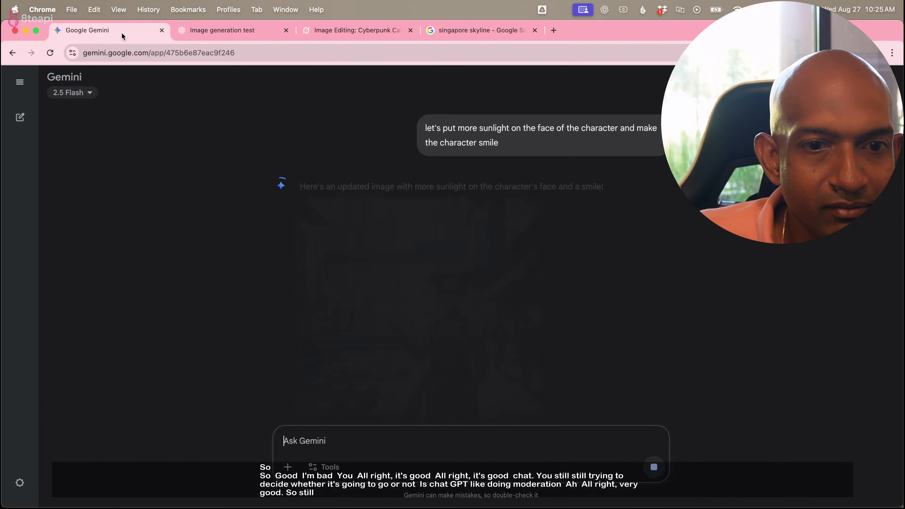
scroll(361, 232, "down", 2)
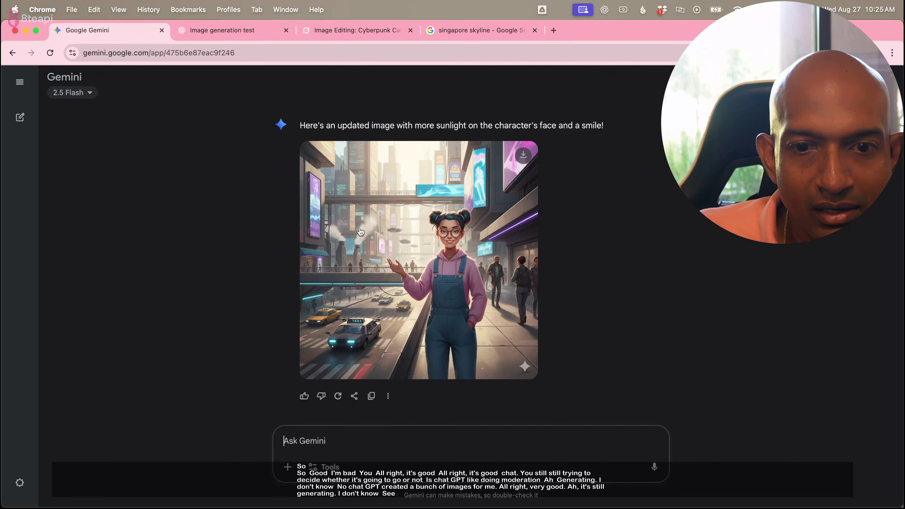
scroll(360, 232, "up", 9)
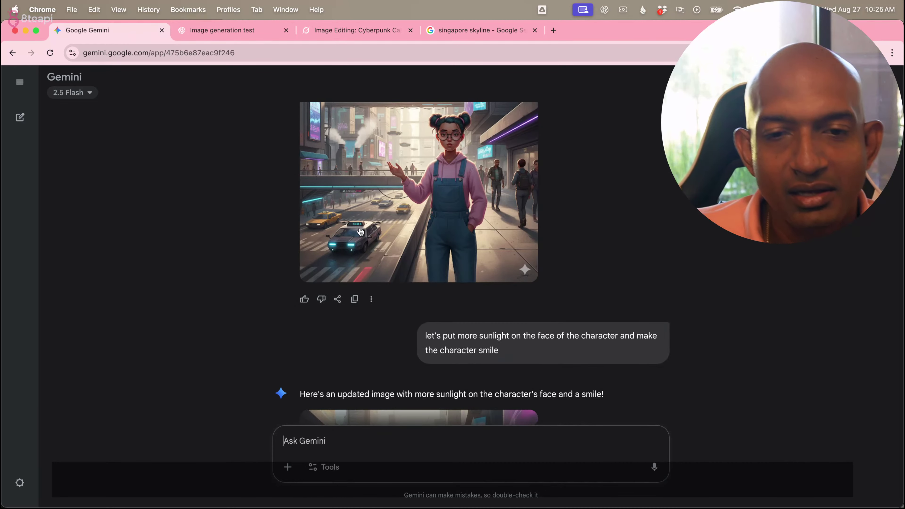
scroll(363, 229, "down", 4)
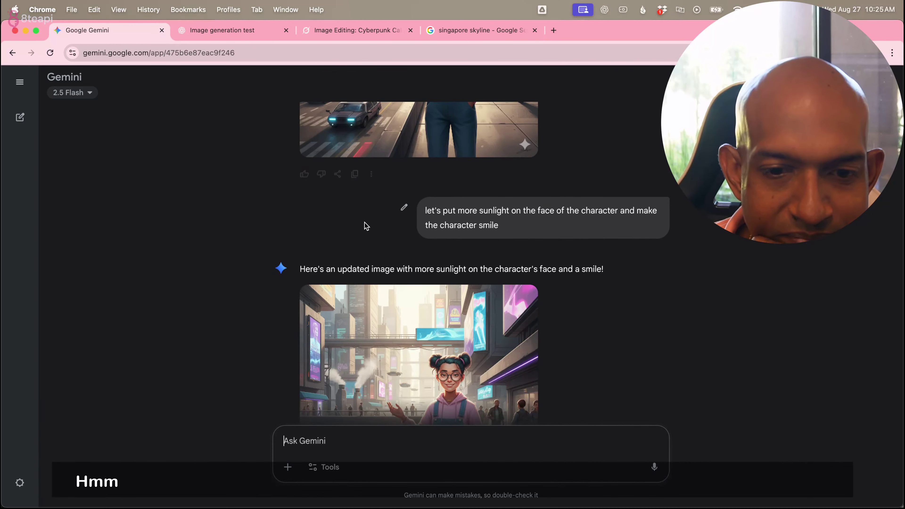
scroll(367, 226, "down", 1)
scroll(366, 228, "up", 8)
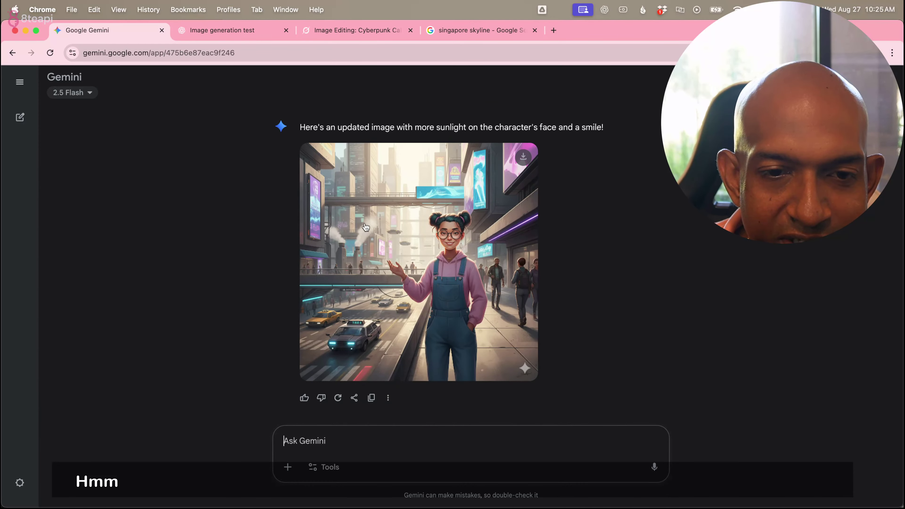
scroll(225, 263, "down", 3)
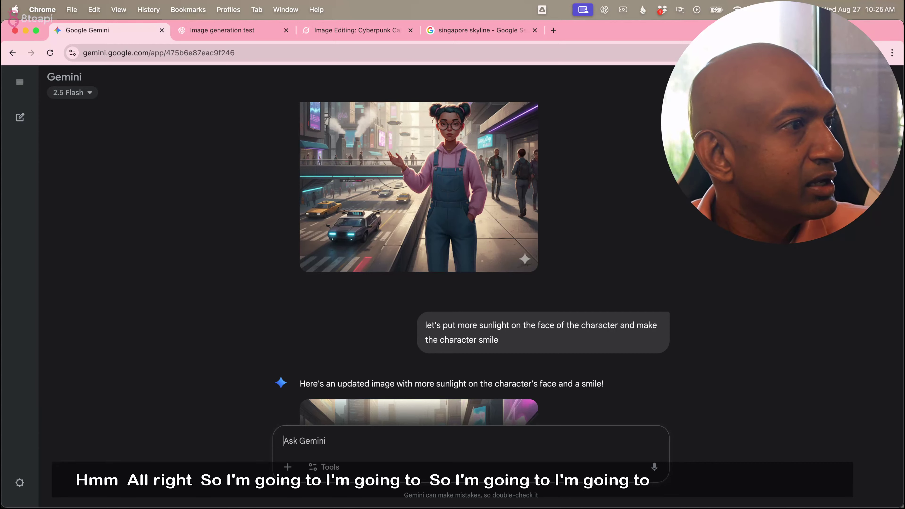
Switch to the original character portrait in Preview and shrink its window.
key("super+Tab")
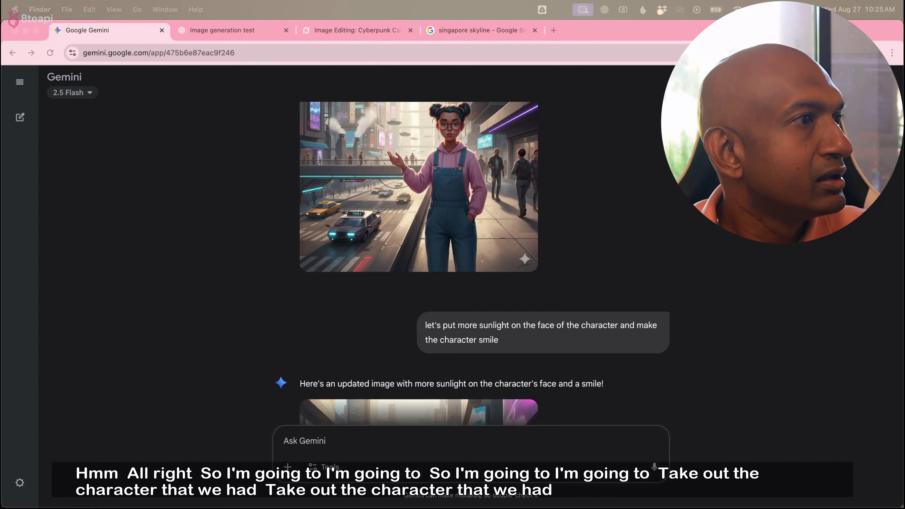
key("super+Tab")
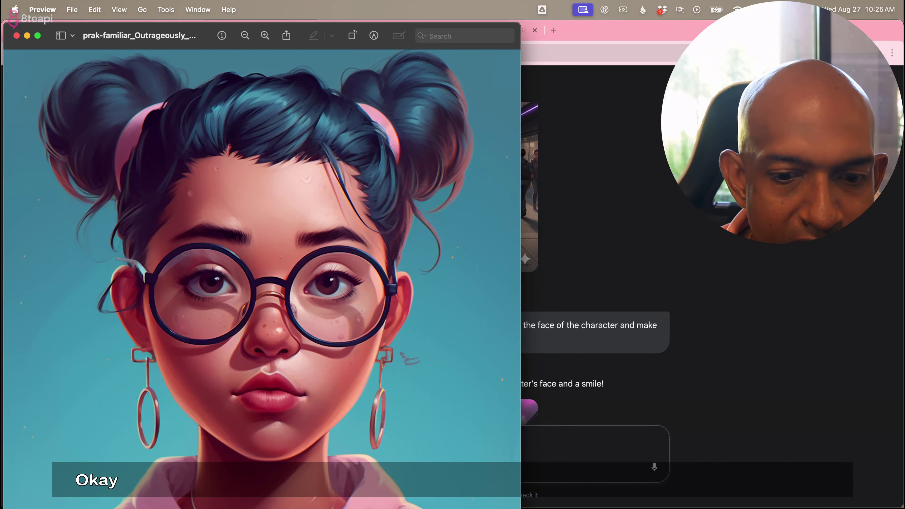
left_click_drag(486, 472, 343, 348)
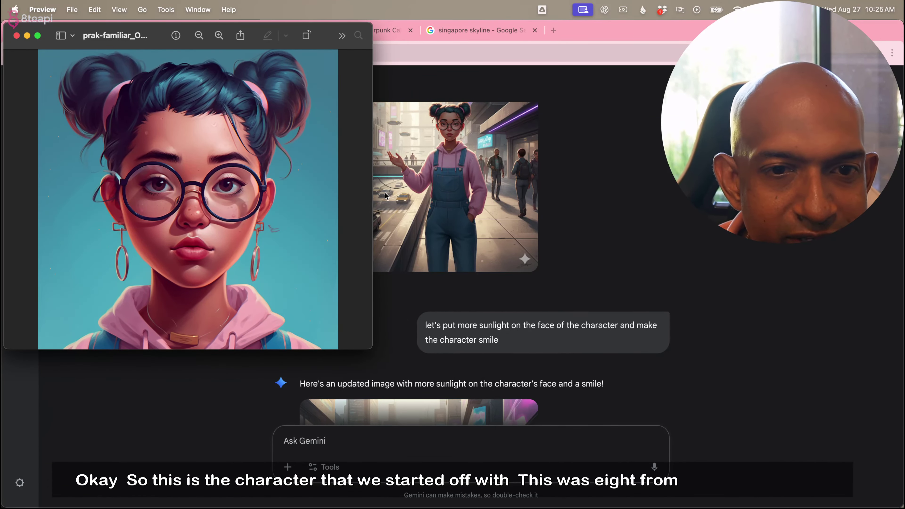
Show Gemini's first cyberpunk image, reduce the portrait window further and place it beside the image for comparison.
left_click(658, 209)
scroll(645, 216, "up", 8)
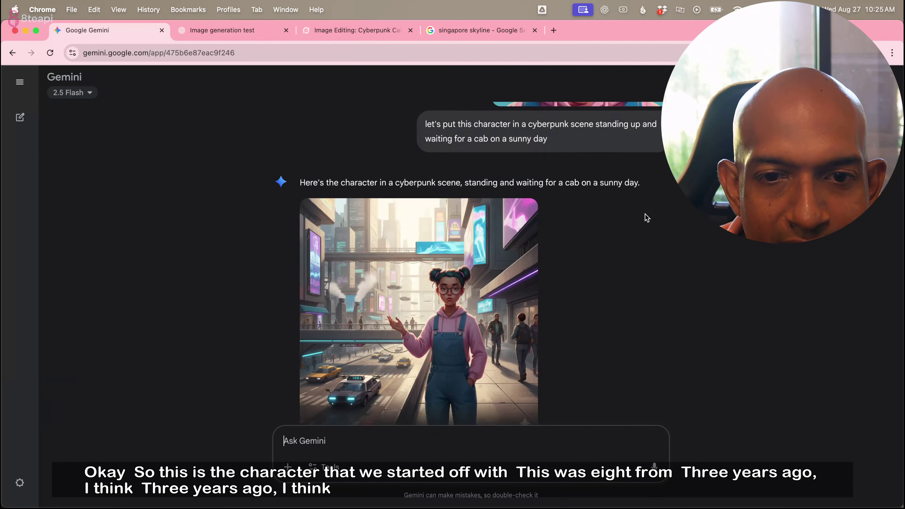
key("super+Tab")
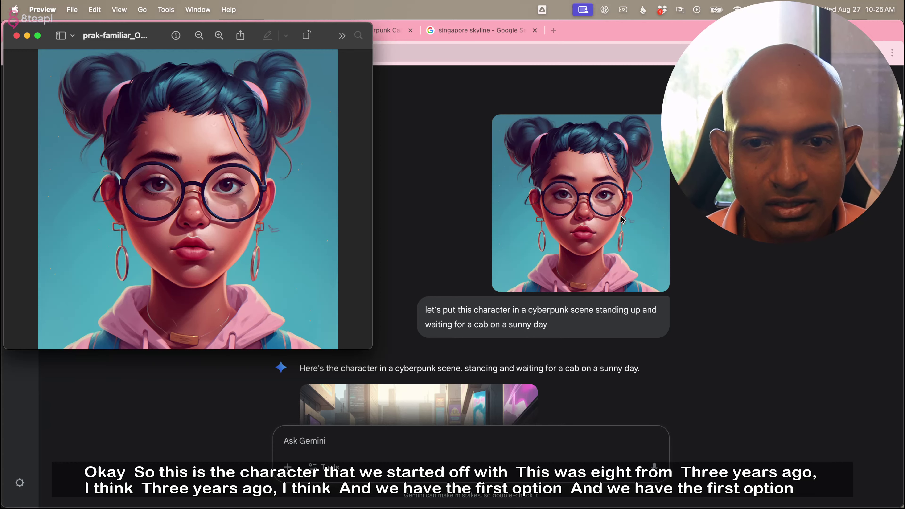
scroll(622, 221, "down", 7)
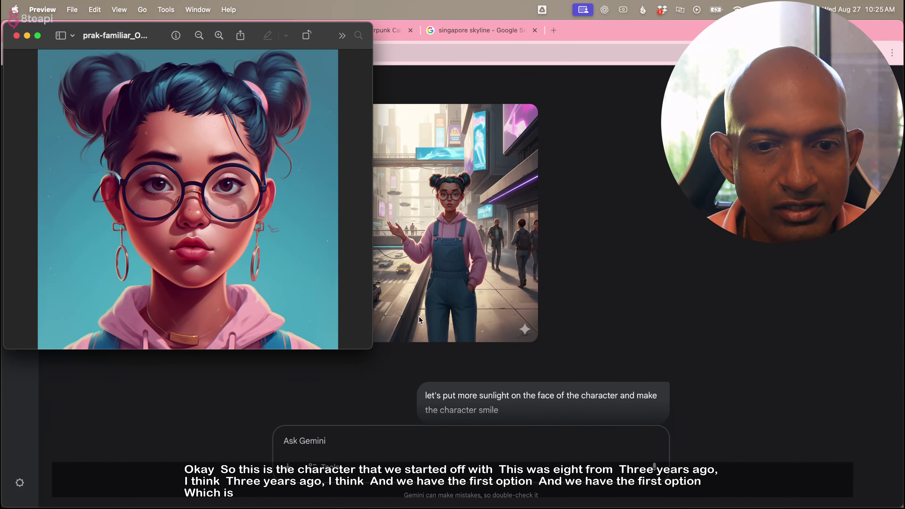
left_click_drag(372, 348, 331, 302)
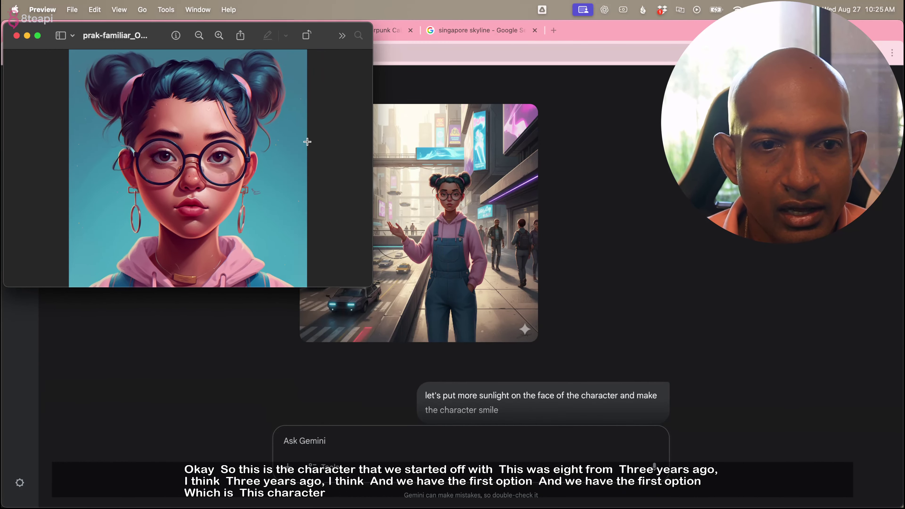
left_click_drag(152, 47, 696, 119)
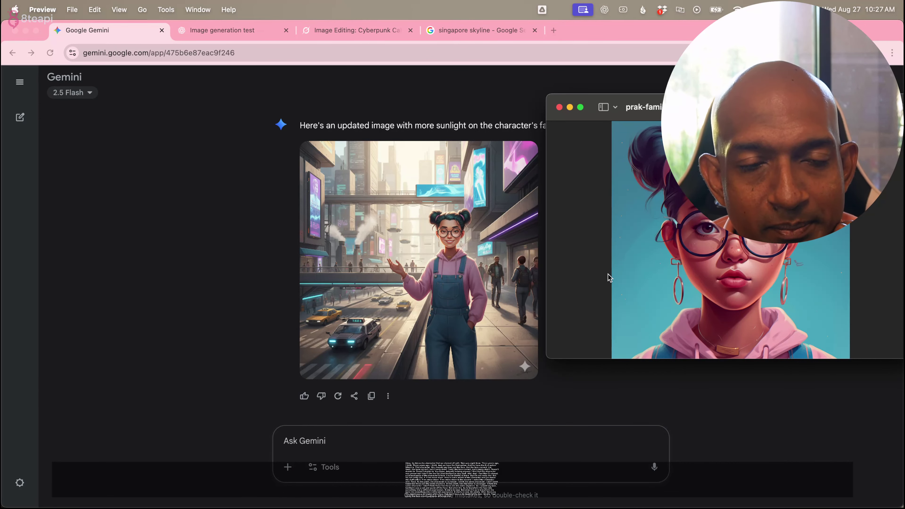
Switch to the ChatGPT image generation test chat and compare its taxi-sign image with the original portrait and prompt.
left_click(236, 40)
scroll(549, 337, "up", 3)
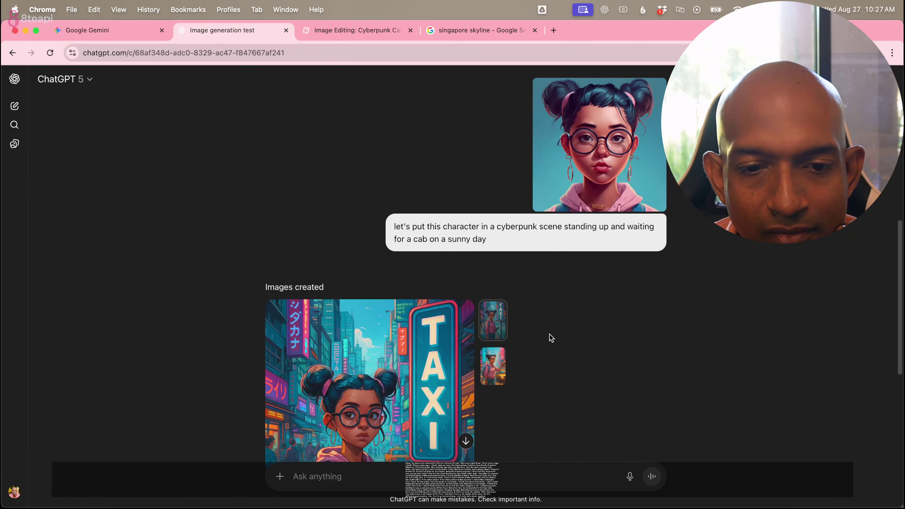
scroll(549, 336, "up", 10)
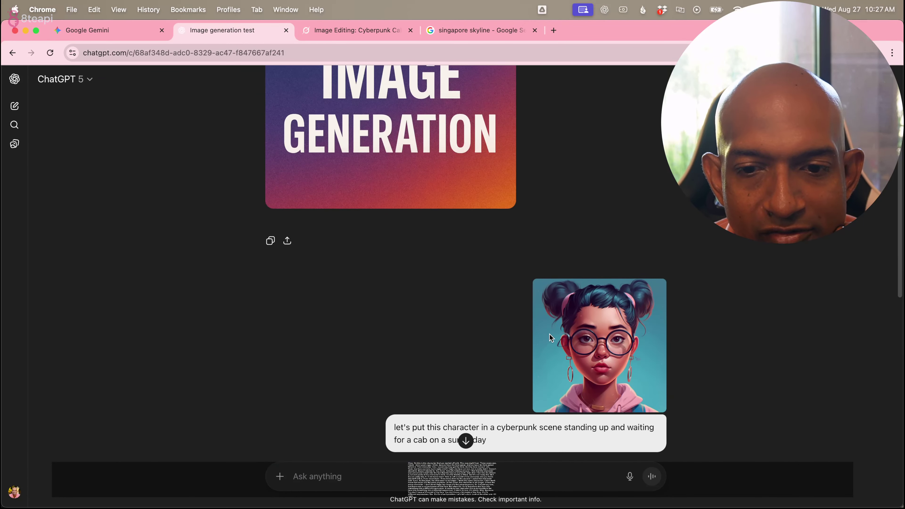
scroll(550, 337, "down", 8)
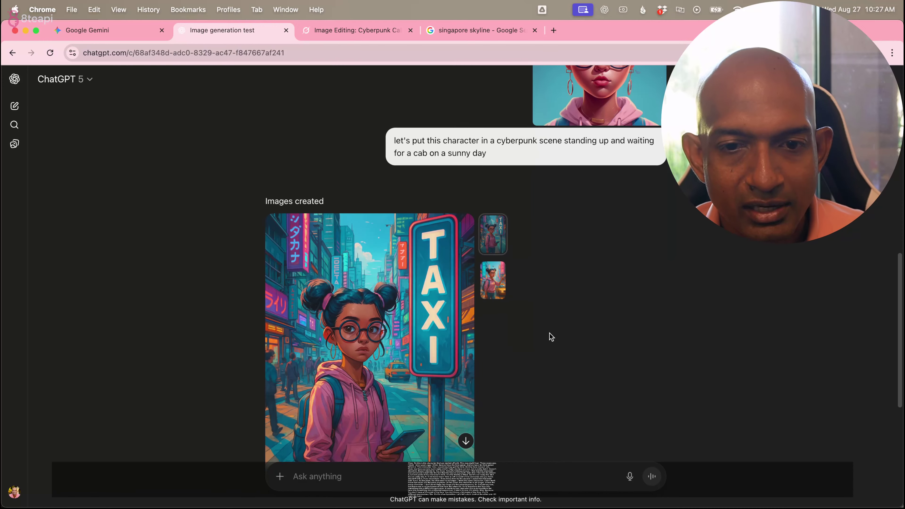
scroll(551, 337, "down", 4)
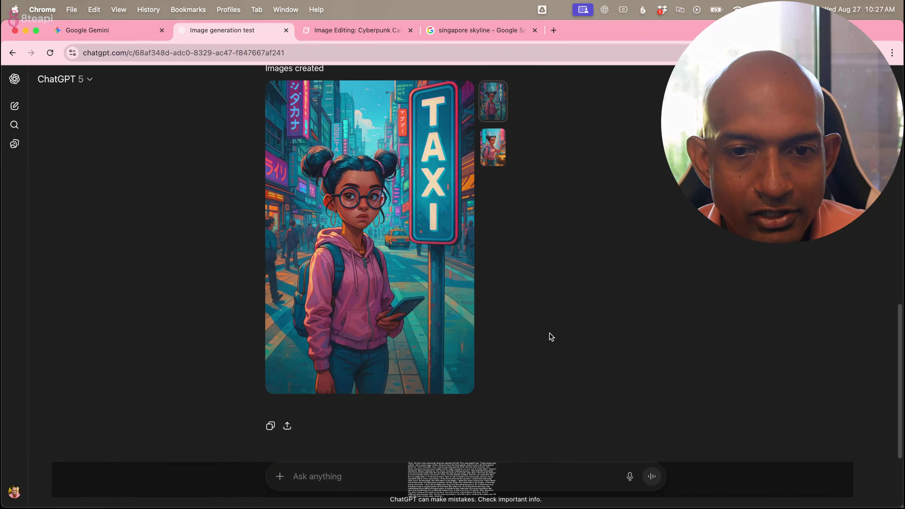
key("super+Tab")
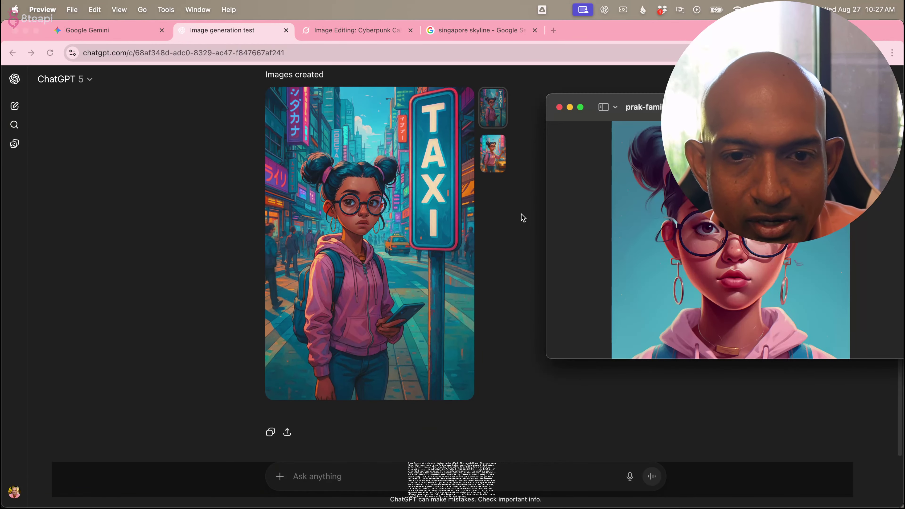
left_click(461, 209)
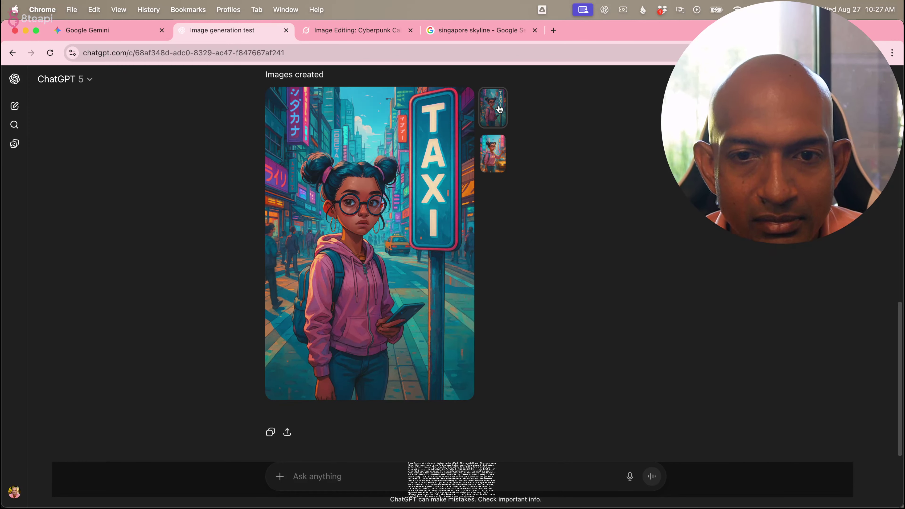
Compare ChatGPT's two generated variants, the taxi-sign image and the one hailing a yellow cab.
left_click(491, 150)
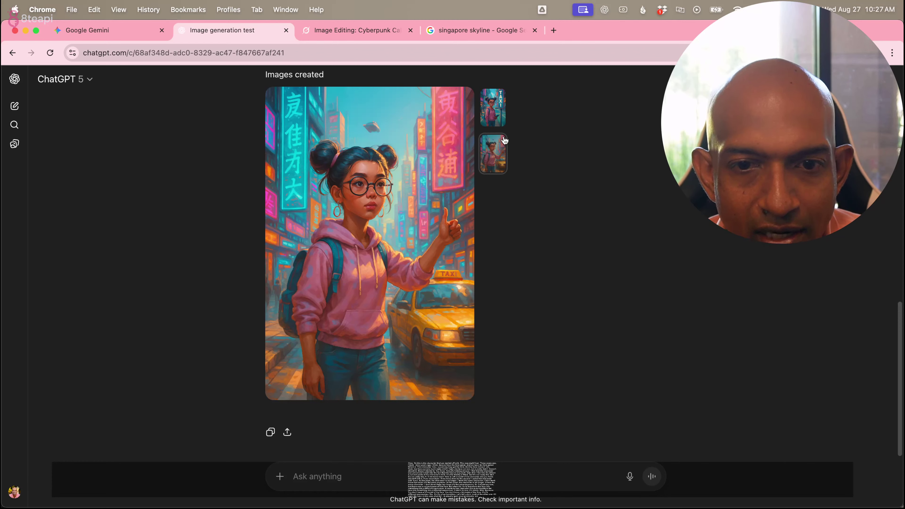
left_click(499, 108)
left_click(492, 153)
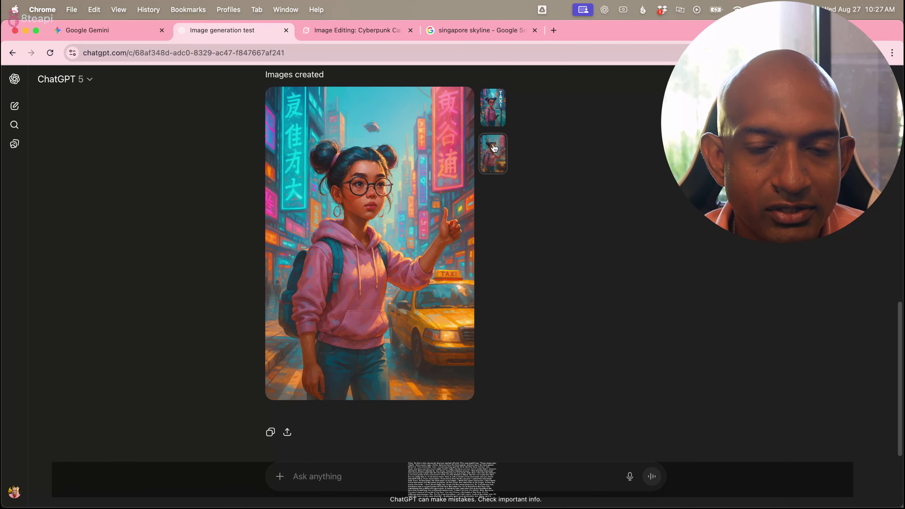
left_click(500, 119)
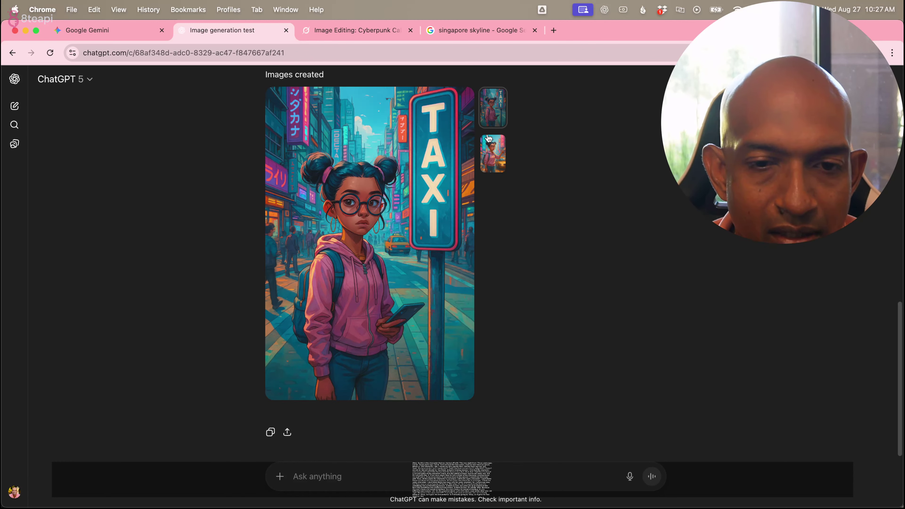
left_click(495, 153)
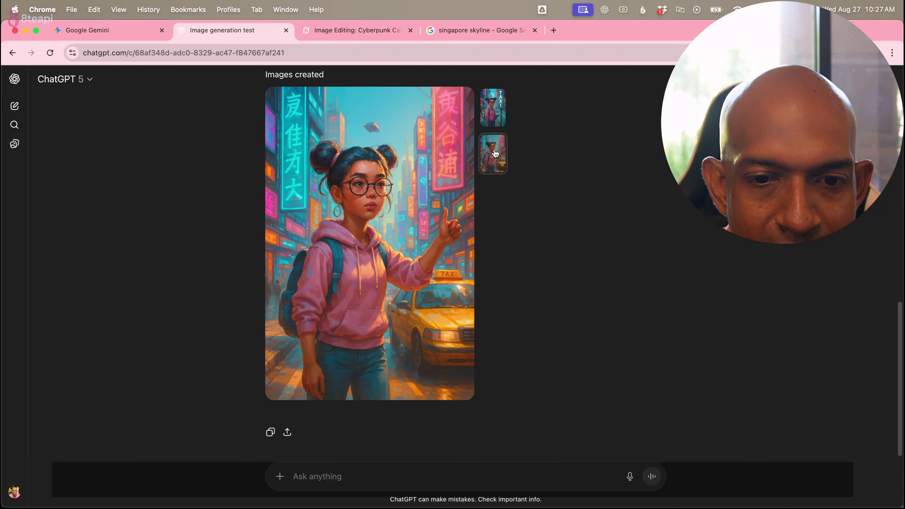
left_click(495, 110)
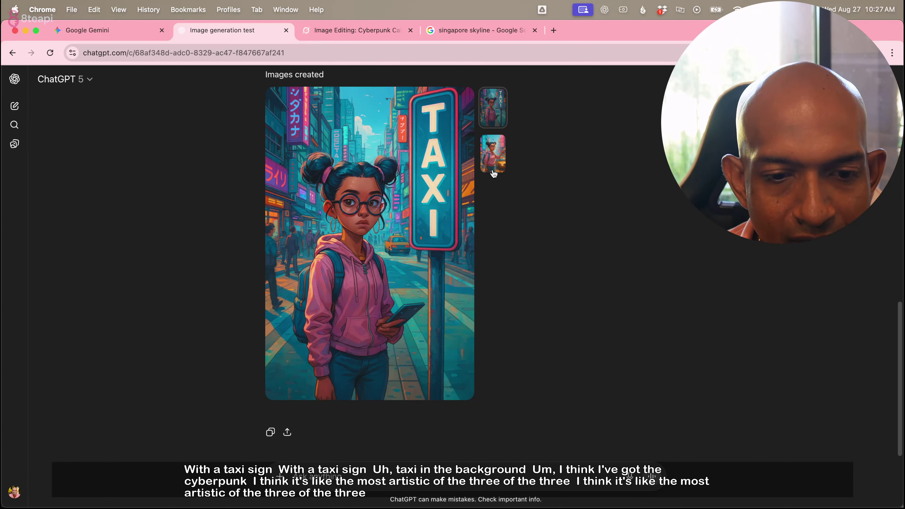
Send ChatGPT the follow-up prompt "let's put more sunlight on the face of the character and make the character smile".
scroll(369, 366, "down", 3)
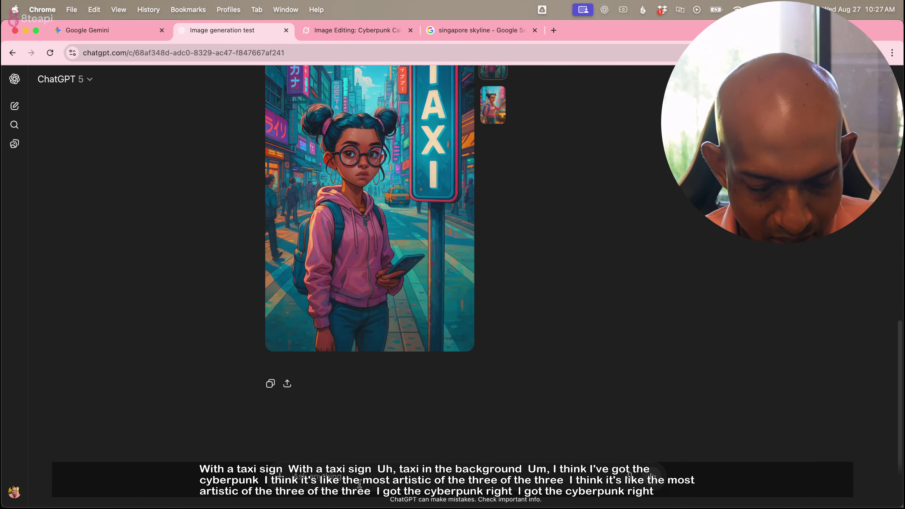
type("let's put more sunlight on the face of the character and make the character smile")
key("Return")
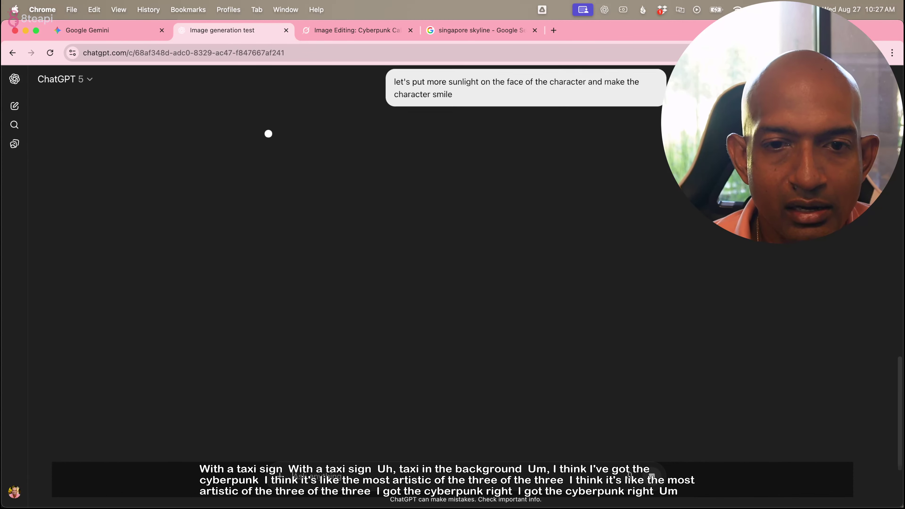
Check both of ChatGPT's cyberpunk variants against the original portrait in Preview for character consistency.
scroll(537, 264, "up", 5)
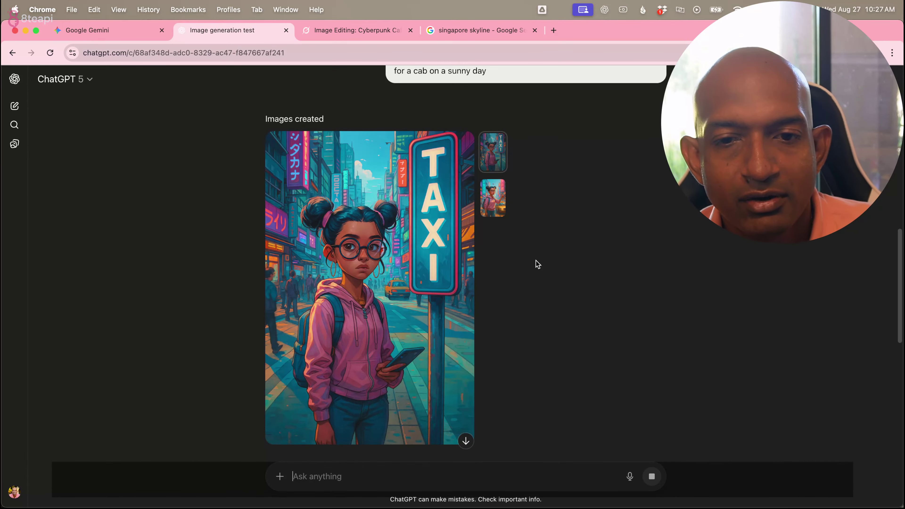
mouse_move(454, 275)
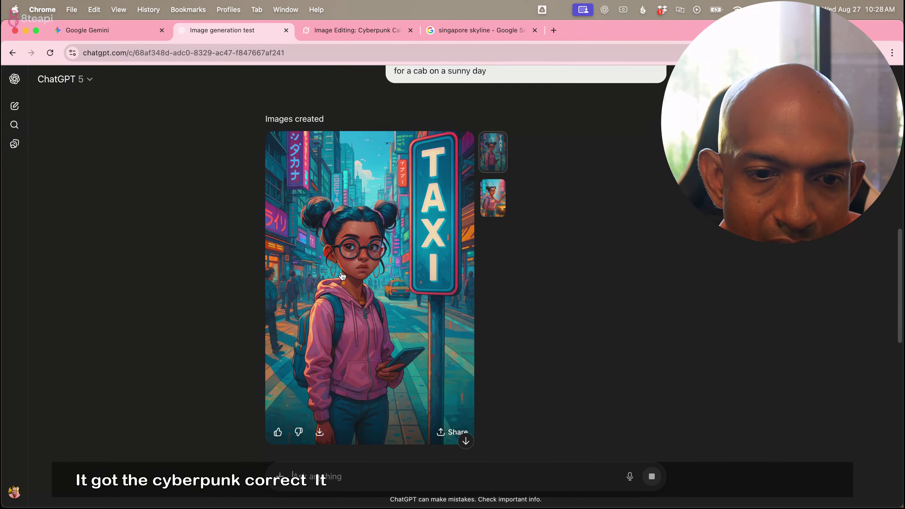
key("super+Tab")
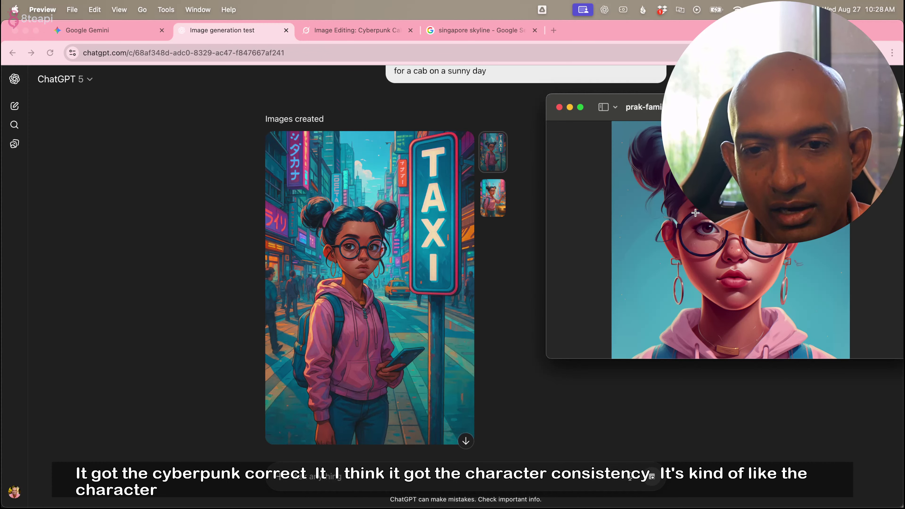
left_click(497, 201)
left_click(497, 205)
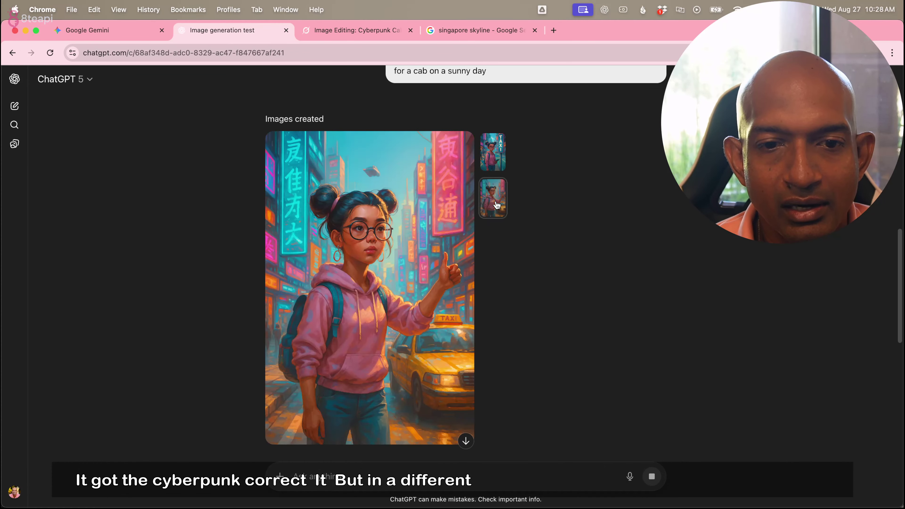
key("super+Tab")
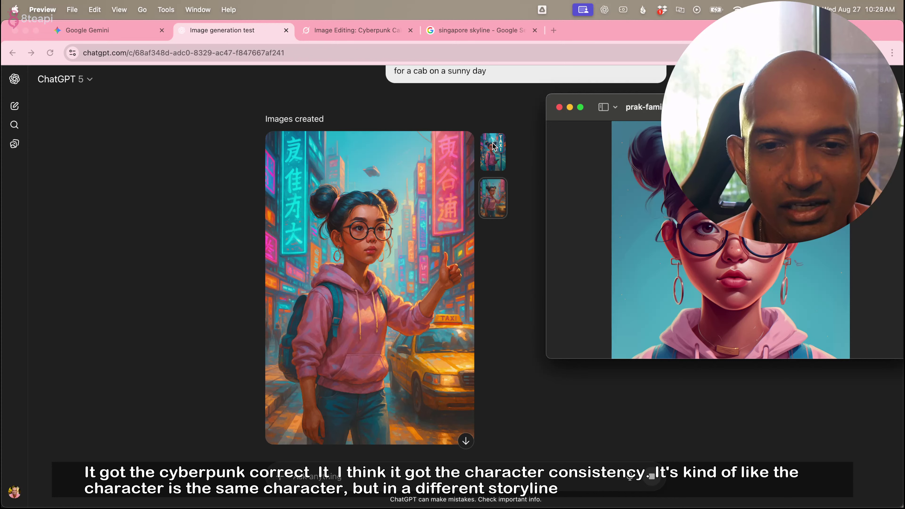
left_click(492, 160)
left_click(493, 160)
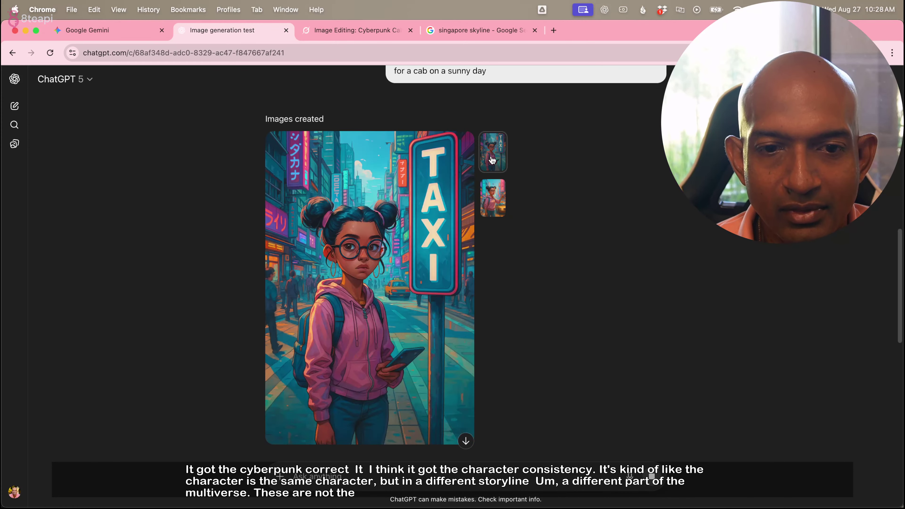
key("super+Tab")
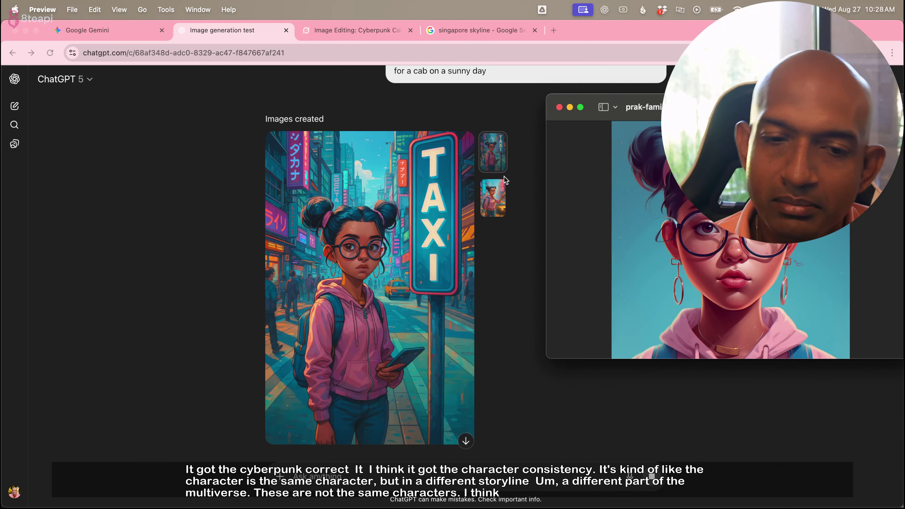
left_click(502, 195)
left_click(503, 198)
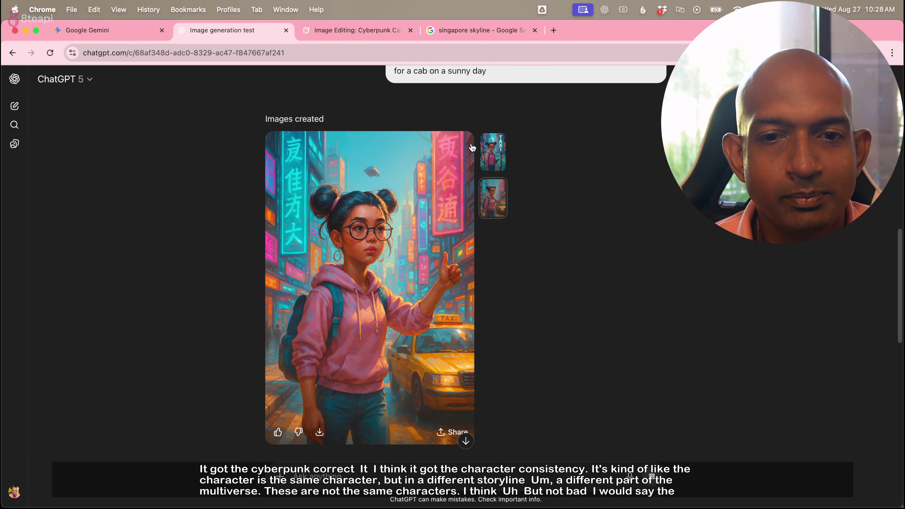
left_click(500, 165)
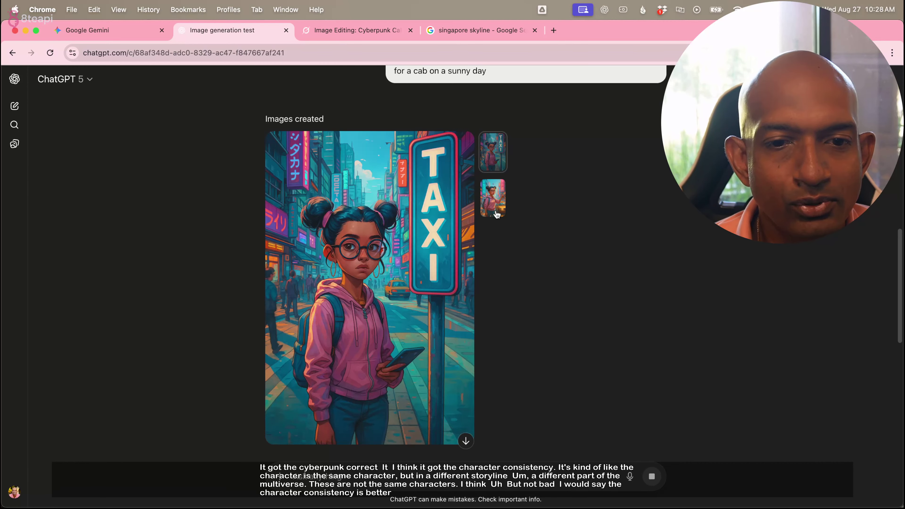
Switch to the Grok chat and compare its smiling edits with its earlier cyberpunk images.
left_click(357, 35)
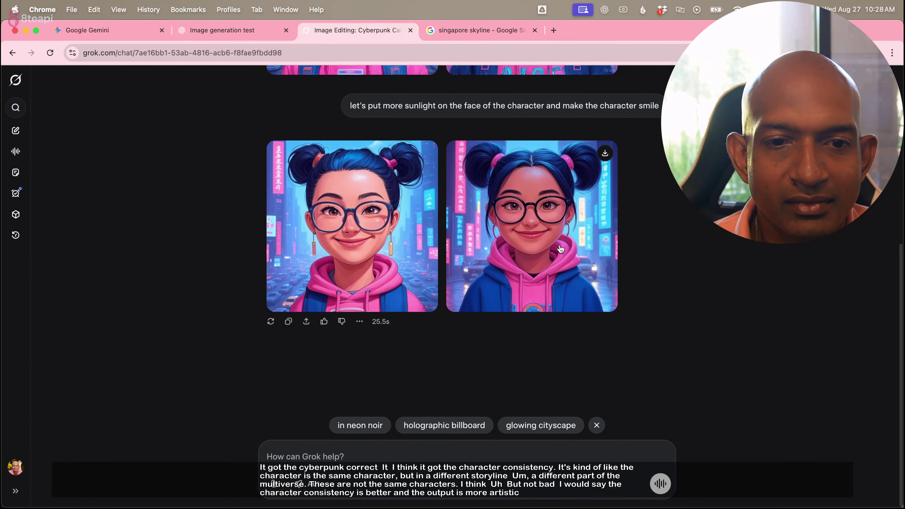
scroll(560, 249, "up", 6)
scroll(559, 245, "down", 3)
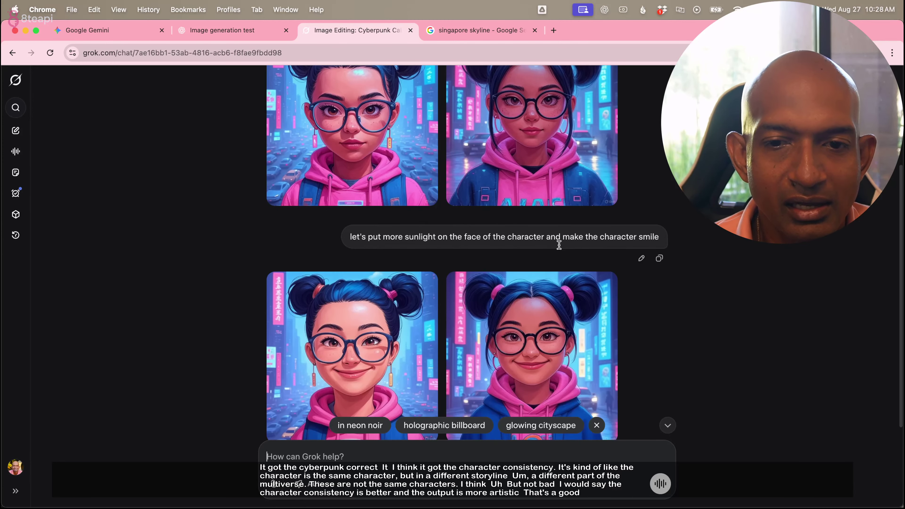
scroll(559, 245, "down", 3)
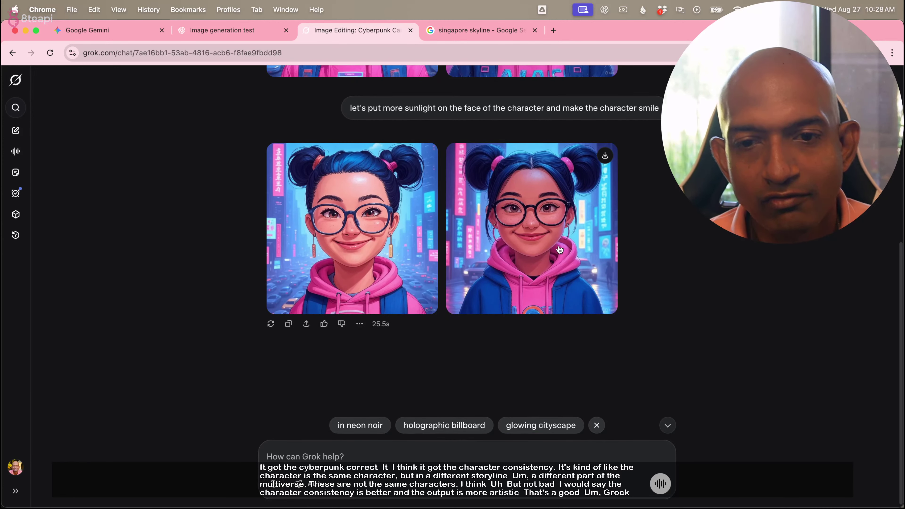
Compare Grok's smiling and earlier images with the original portrait in Preview.
key("super+Tab")
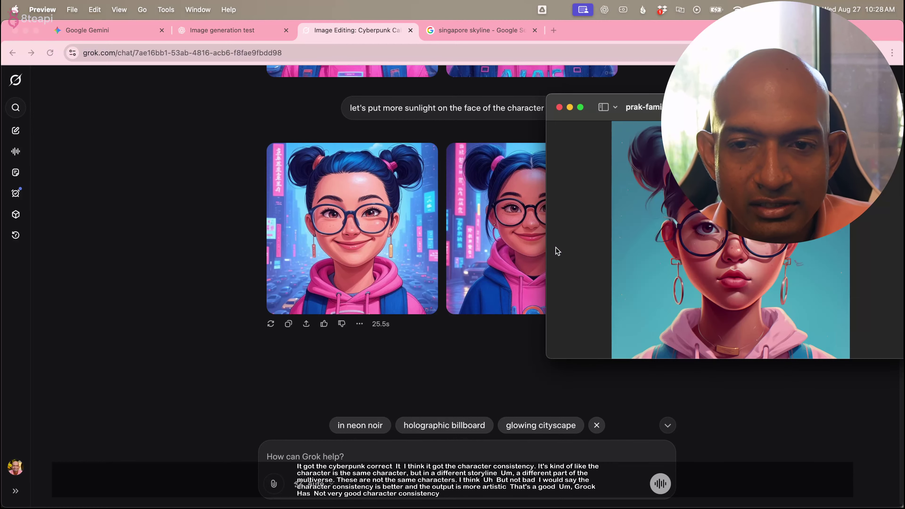
key("super+Tab")
scroll(557, 251, "up", 4)
key("super+Tab")
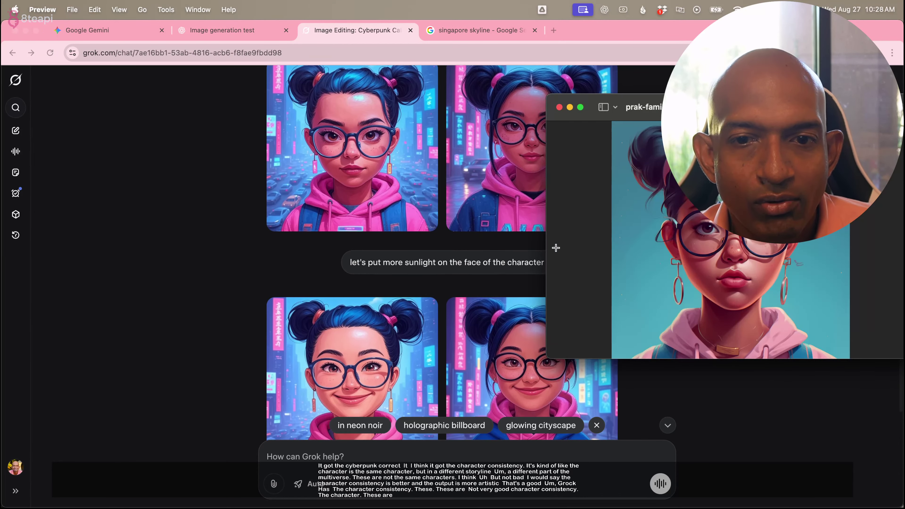
Move the Preview window clear of Grok's images and recheck the smiling edits against the original portrait.
left_click_drag(588, 119, 635, 117)
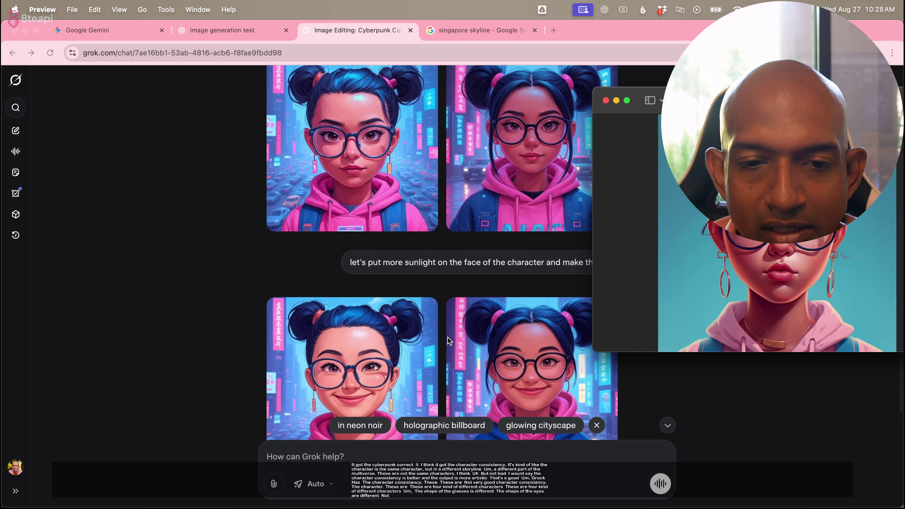
scroll(448, 342, "down", 5)
scroll(448, 342, "up", 5)
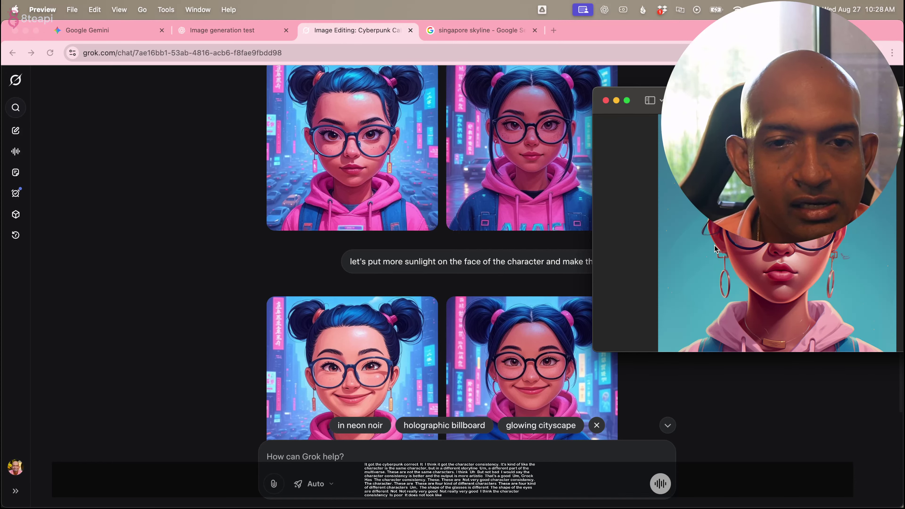
Switch to the ChatGPT chat and view both variants of the sunlight-and-smile edit.
left_click(252, 34)
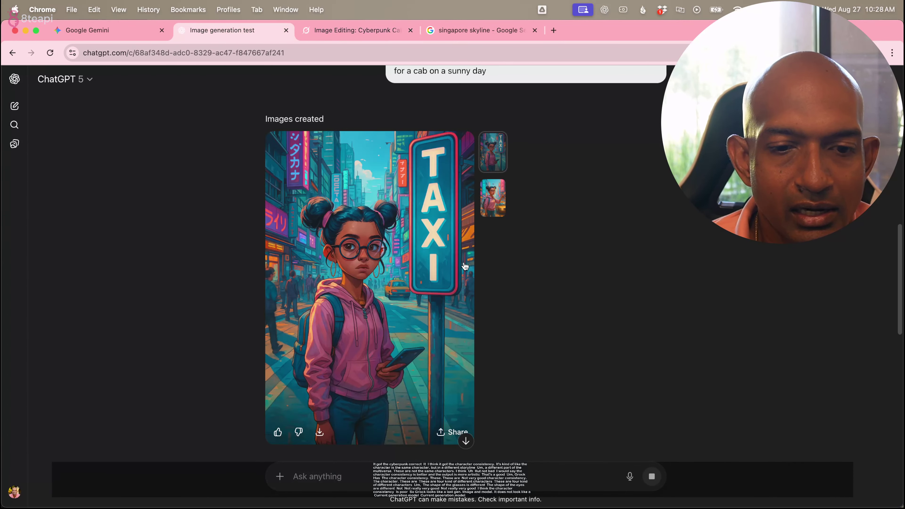
scroll(465, 266, "down", 10)
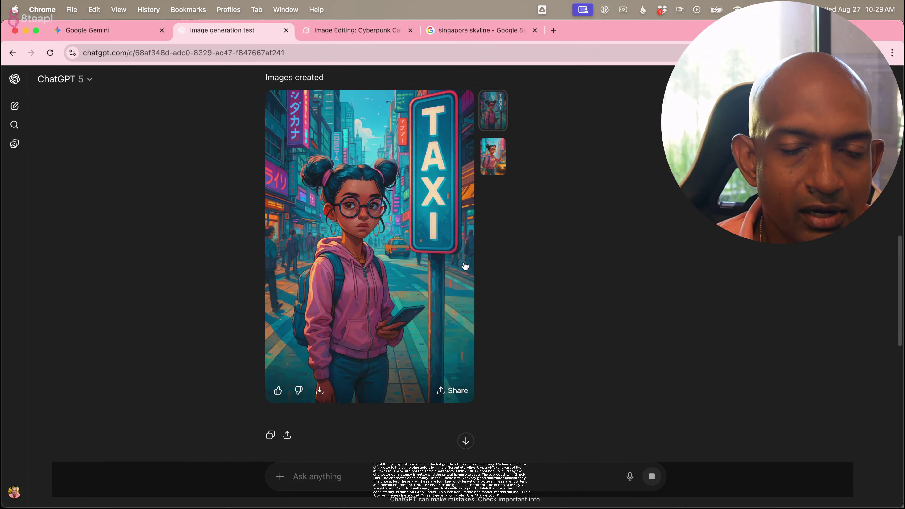
scroll(465, 267, "down", 6)
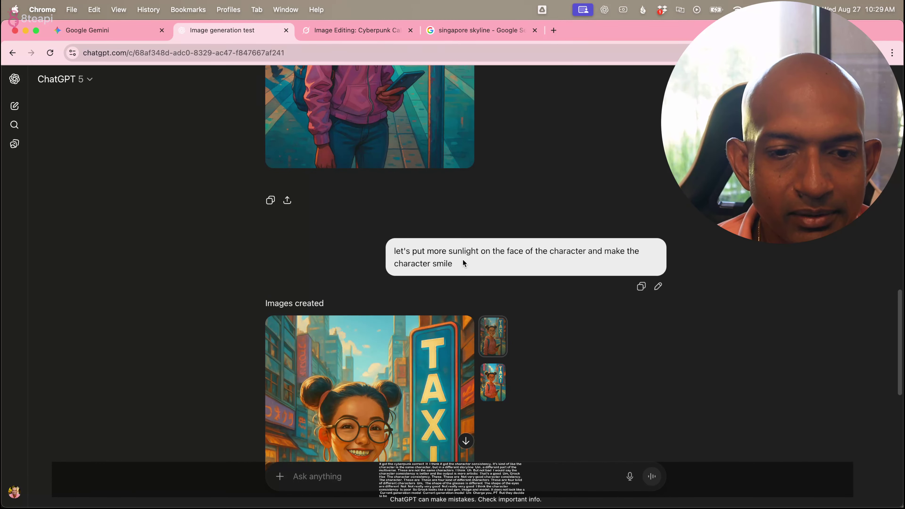
scroll(236, 287, "down", 6)
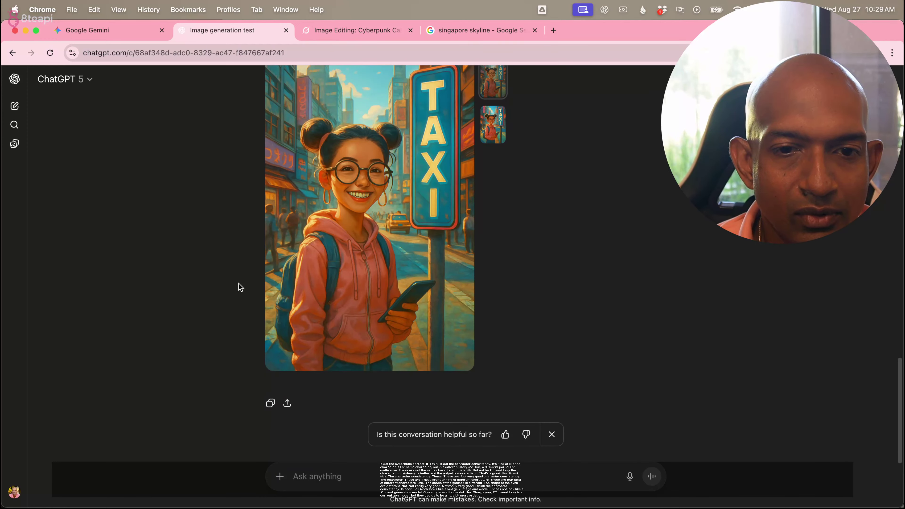
scroll(240, 287, "up", 1)
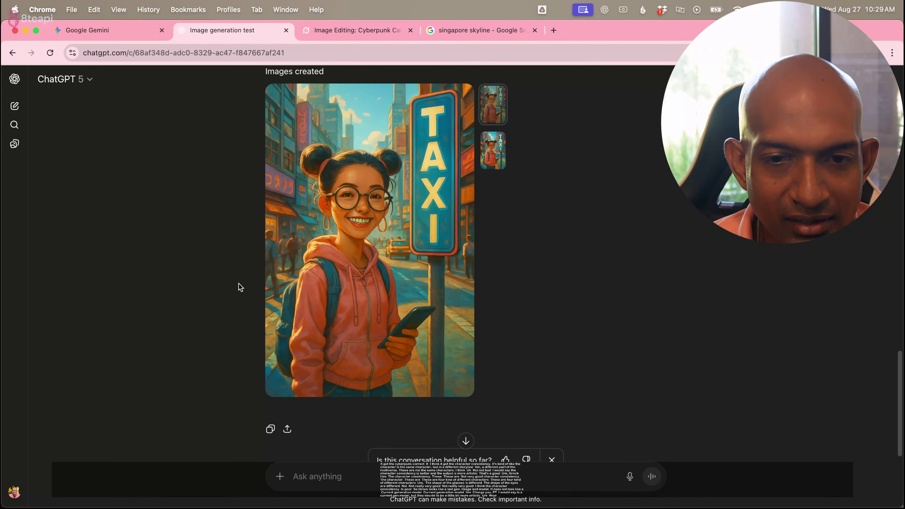
left_click(495, 154)
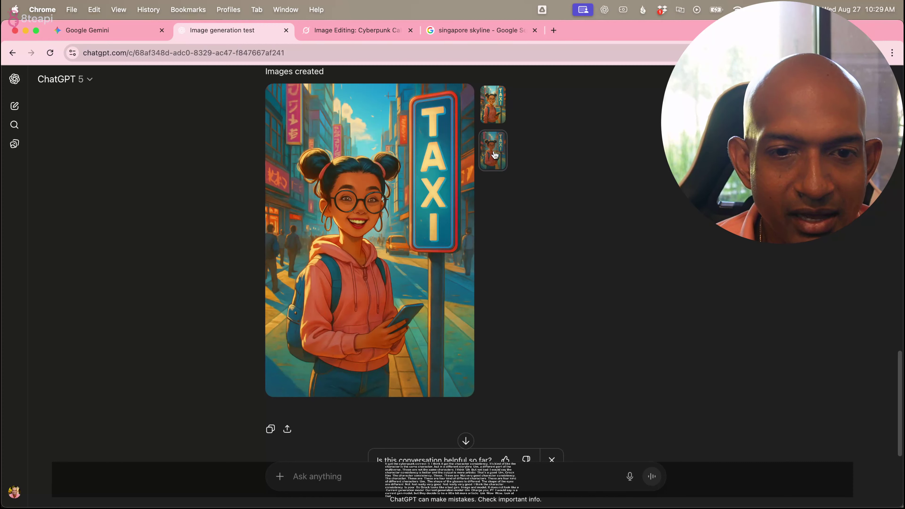
left_click(501, 123)
Compare ChatGPT's two smiling variants with the original portrait in Preview for character consistency.
key("super+Tab")
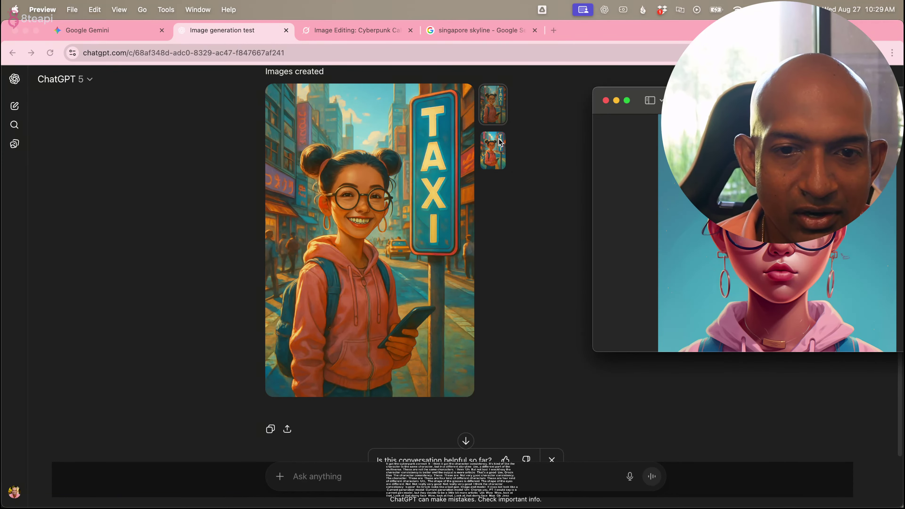
left_click(497, 147)
key("super+Tab")
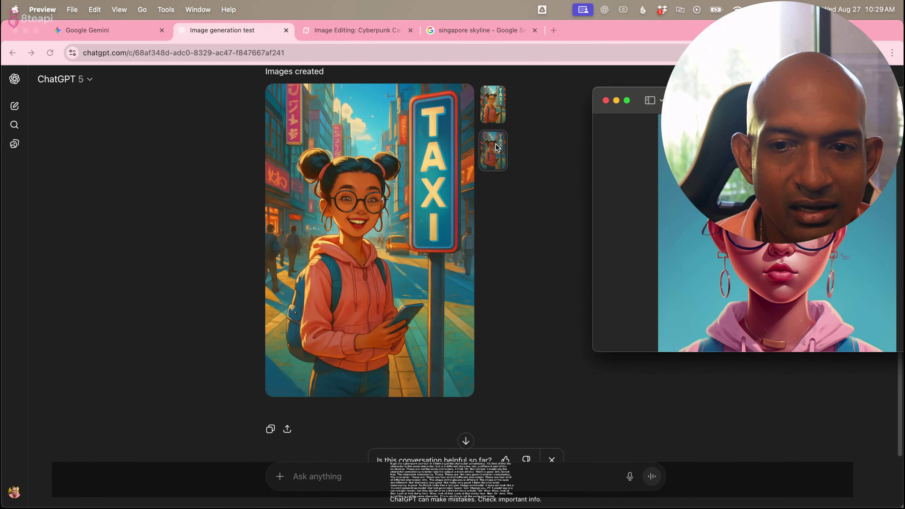
left_click(497, 147)
left_click(492, 114)
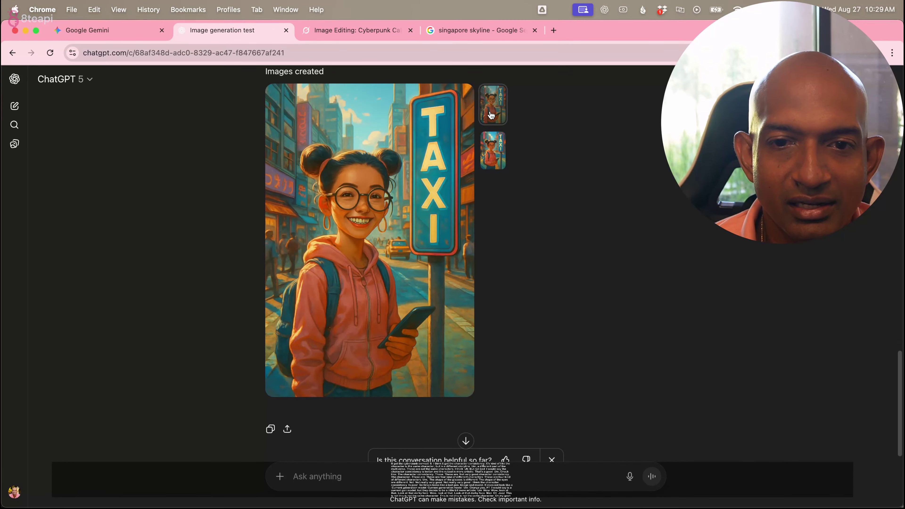
key("super+Tab")
Switch to the Gemini chat and review its sunlight-and-smile edit alongside the earlier conversation.
left_click(125, 27)
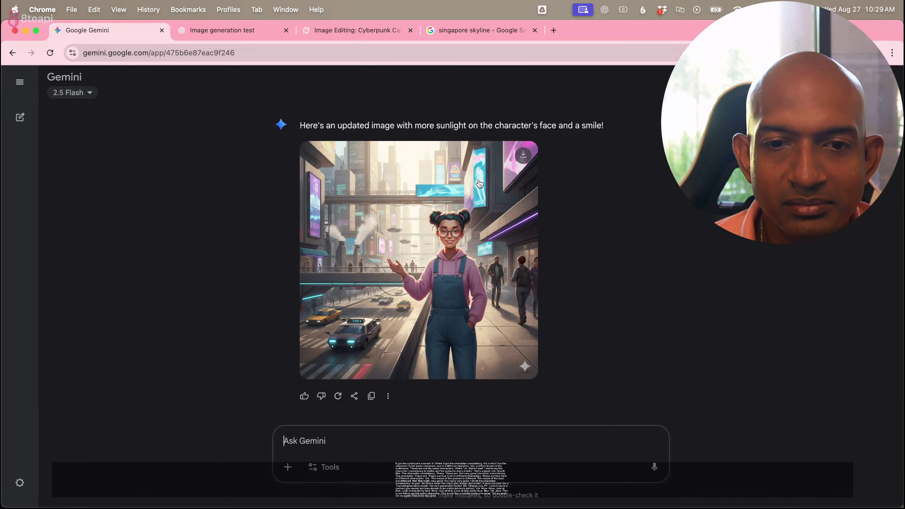
scroll(622, 268, "up", 5)
scroll(622, 268, "down", 5)
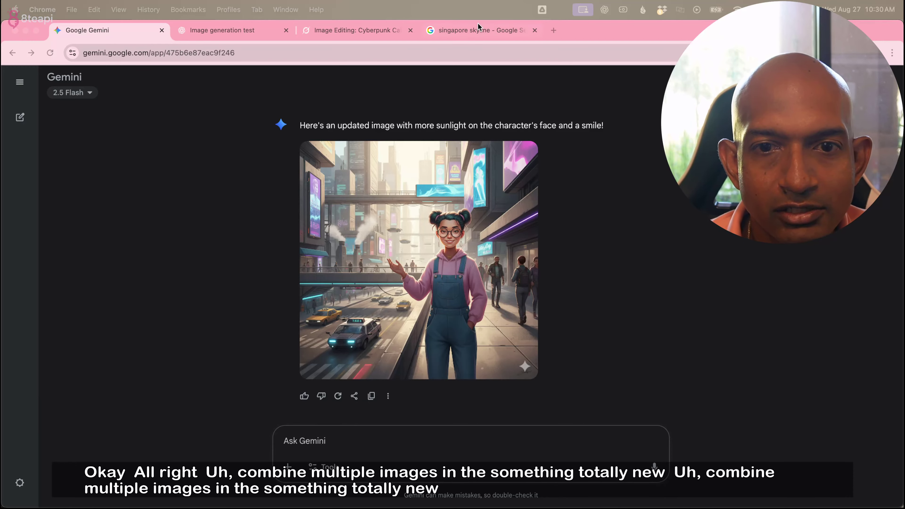
In the Singapore skyline image results, select the Dreamstime Marina Bay sunrise picture and save its link to Downloads.
left_click(475, 36)
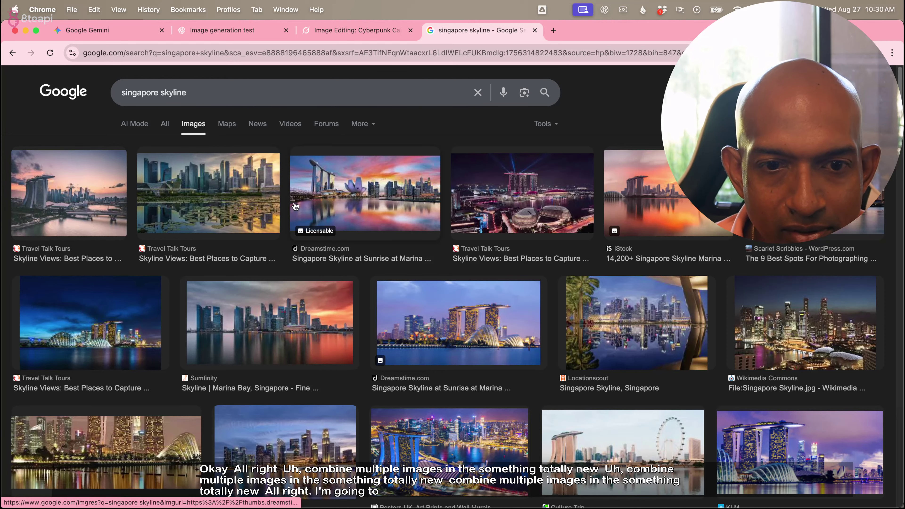
left_click(355, 196)
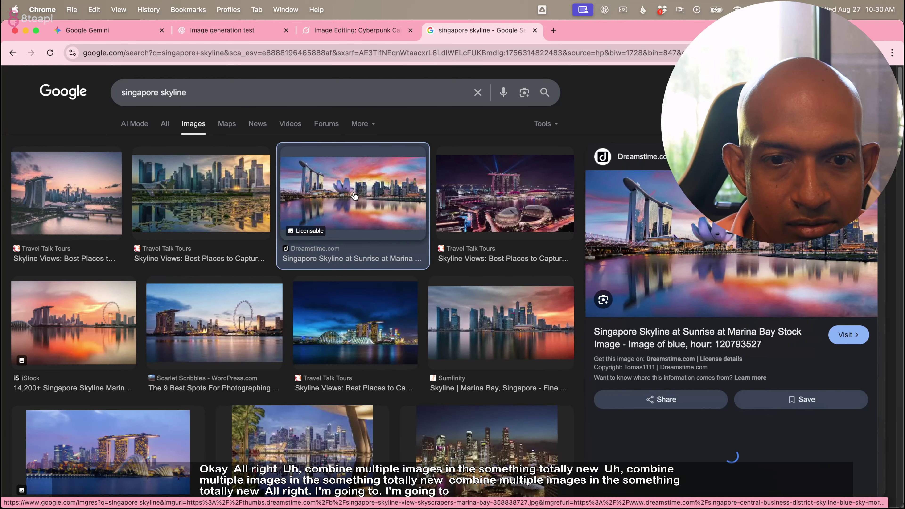
right_click(653, 226)
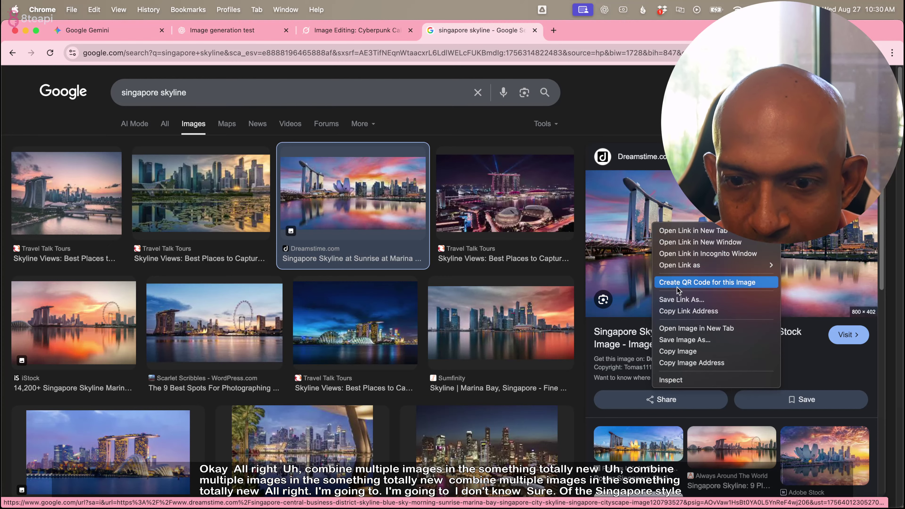
left_click(686, 310)
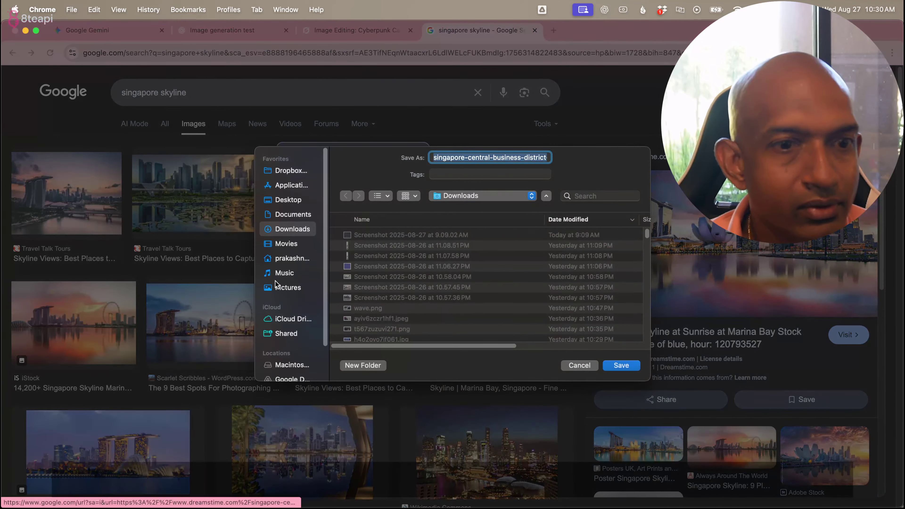
left_click(634, 365)
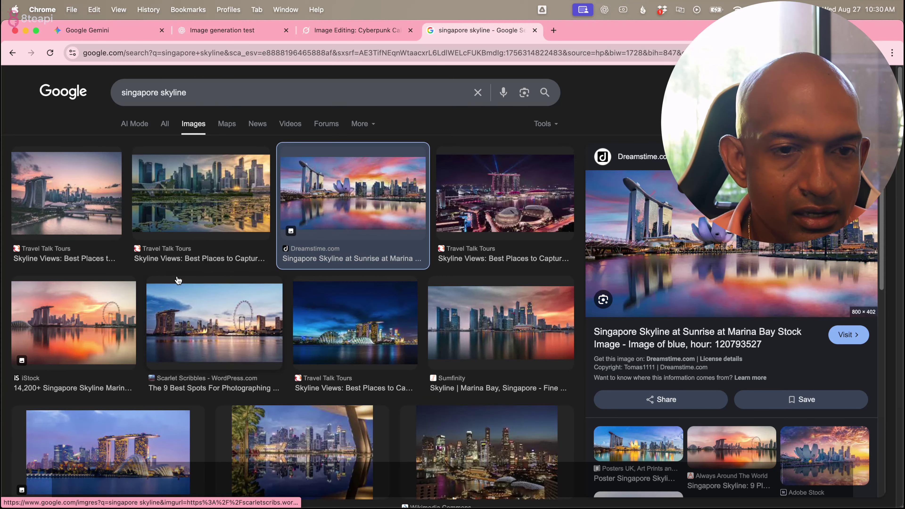
Attach the downloaded Singapore HTML file to the Gemini prompt and remove it again.
left_click(123, 32)
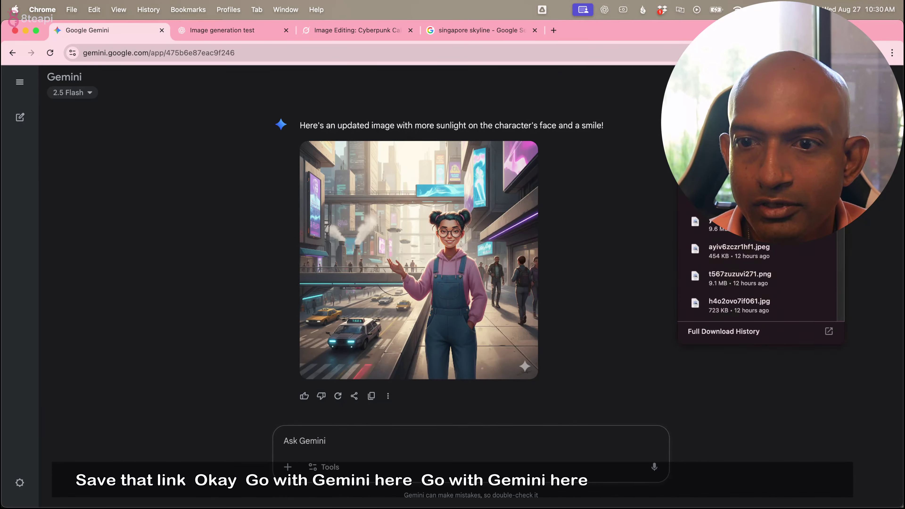
left_click_drag(712, 196, 479, 406)
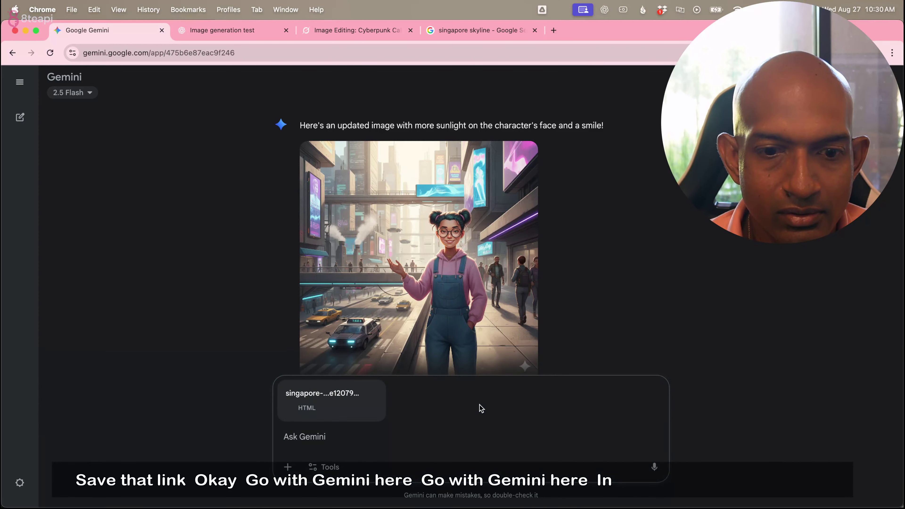
mouse_move(350, 407)
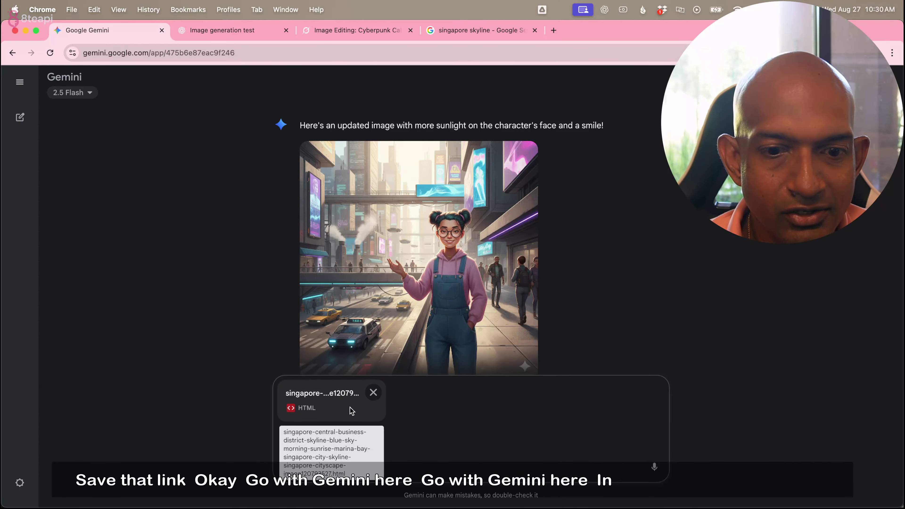
left_click(373, 393)
Check the Dreamstime source page of the Marina Bay sunrise picture and return to the image results.
left_click(481, 30)
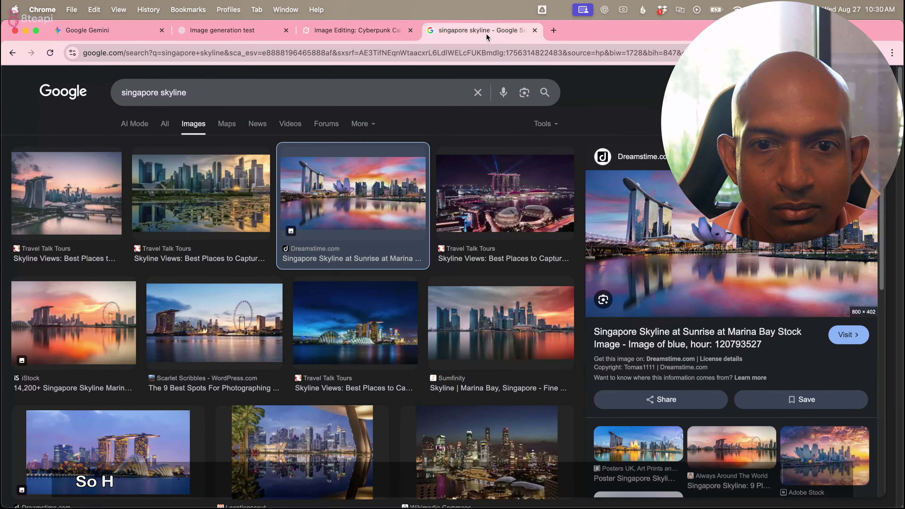
left_click(861, 344)
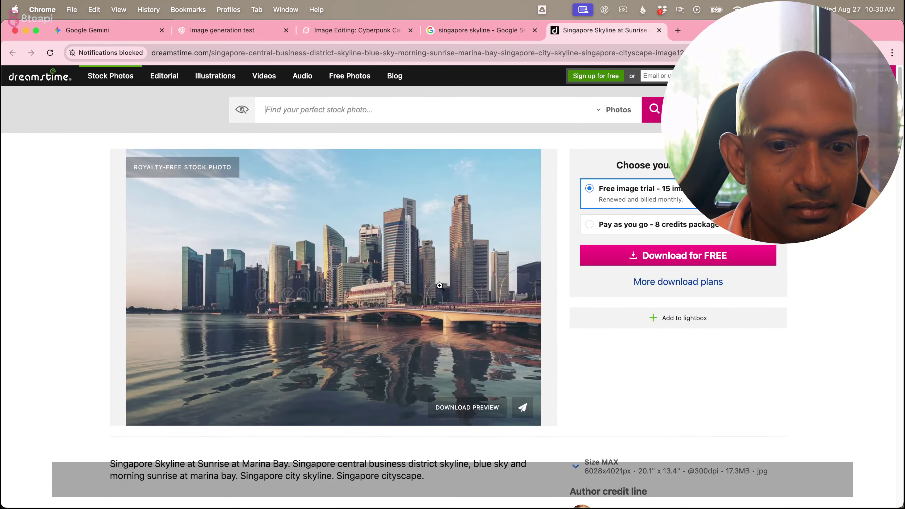
left_click(481, 32)
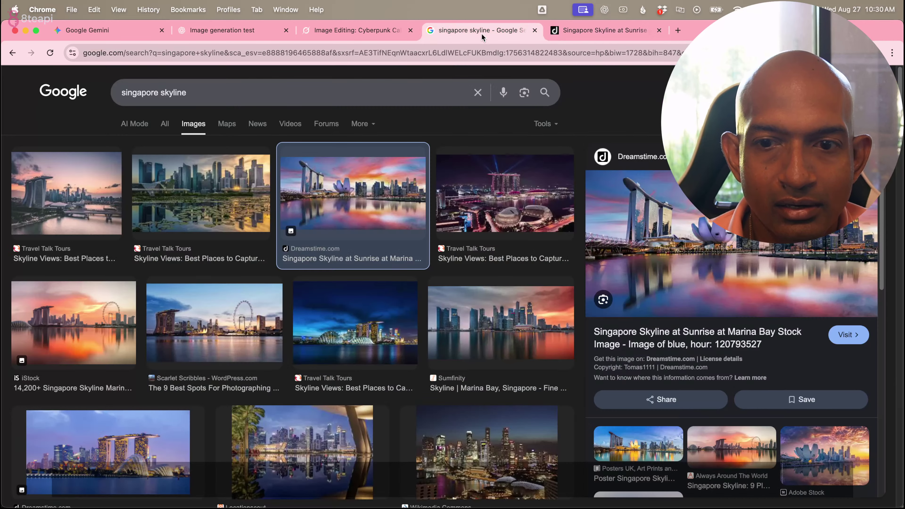
Save the previewed Marina Bay sunrise image to Downloads and close the extra Dreamstime tab.
right_click(708, 242)
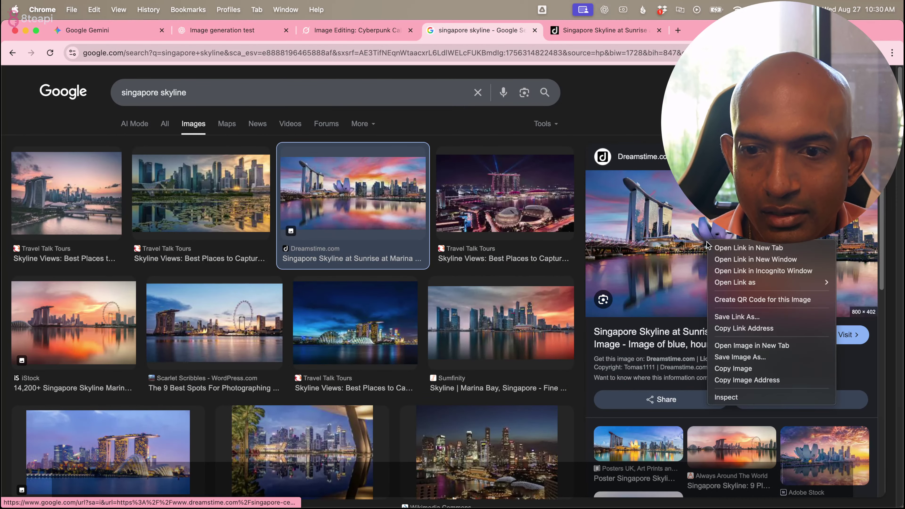
left_click(758, 357)
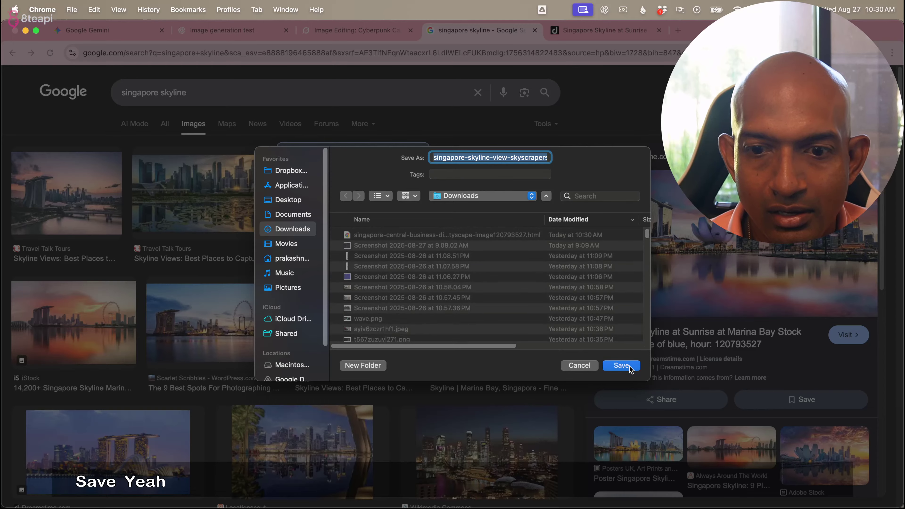
left_click(621, 365)
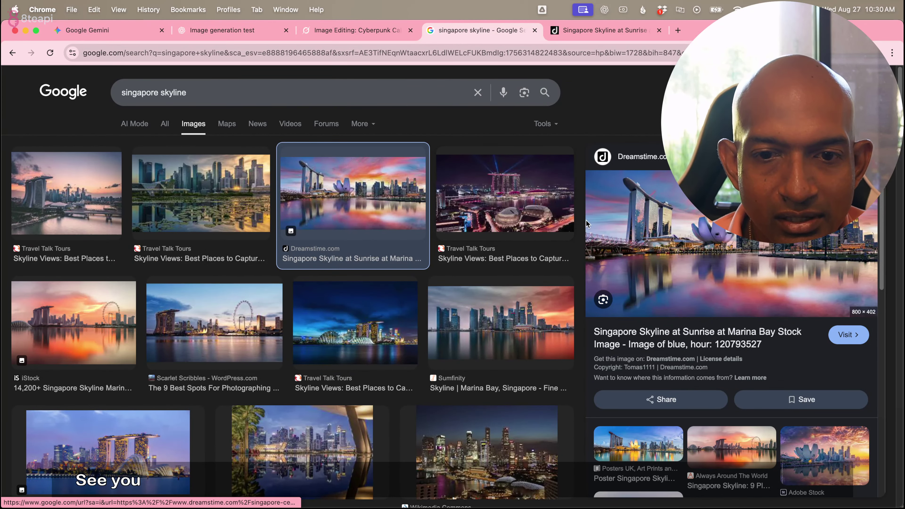
left_click(688, 246)
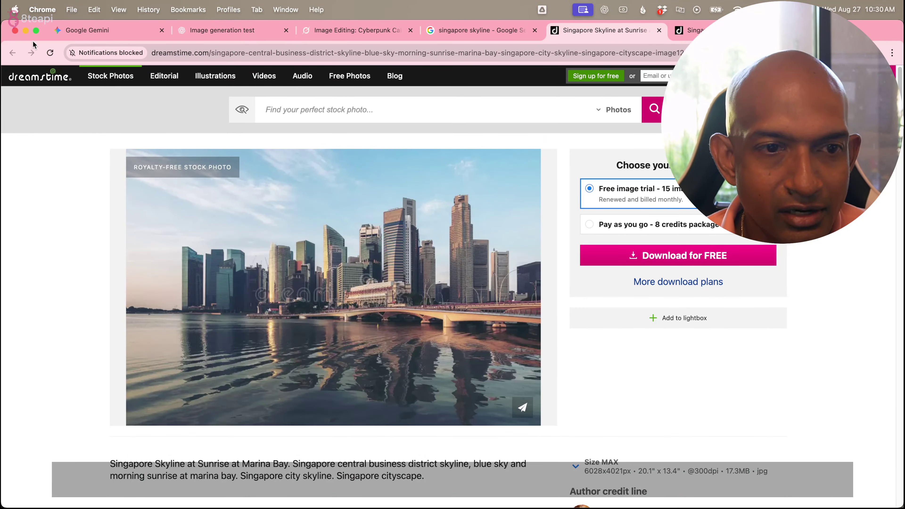
key("super+w")
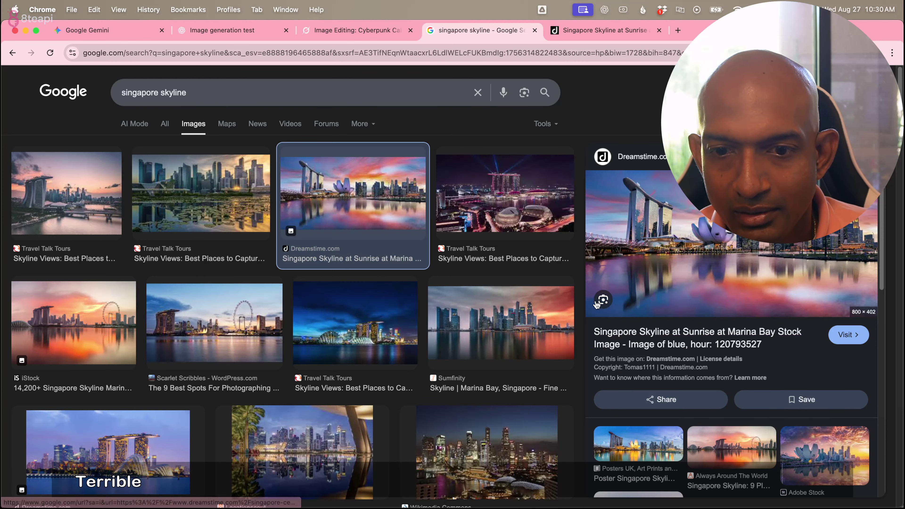
Open the Marina Bay sunrise image in Google's visual search, enlarge it, and take a screenshot of the whole picture.
left_click(603, 300)
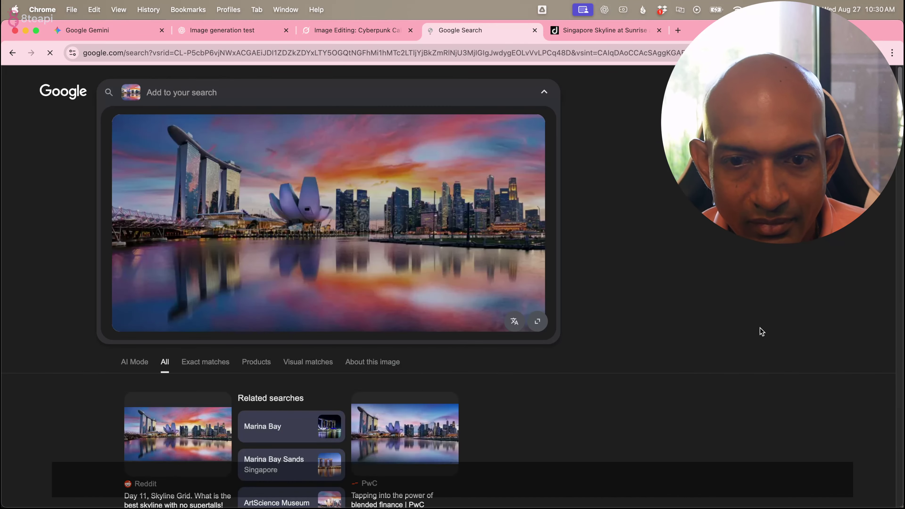
left_click(538, 321)
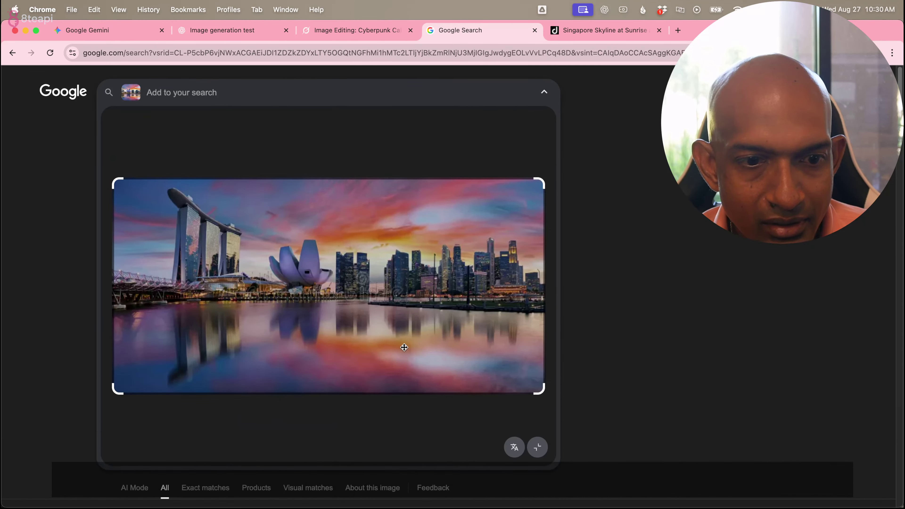
key("super+shift+4")
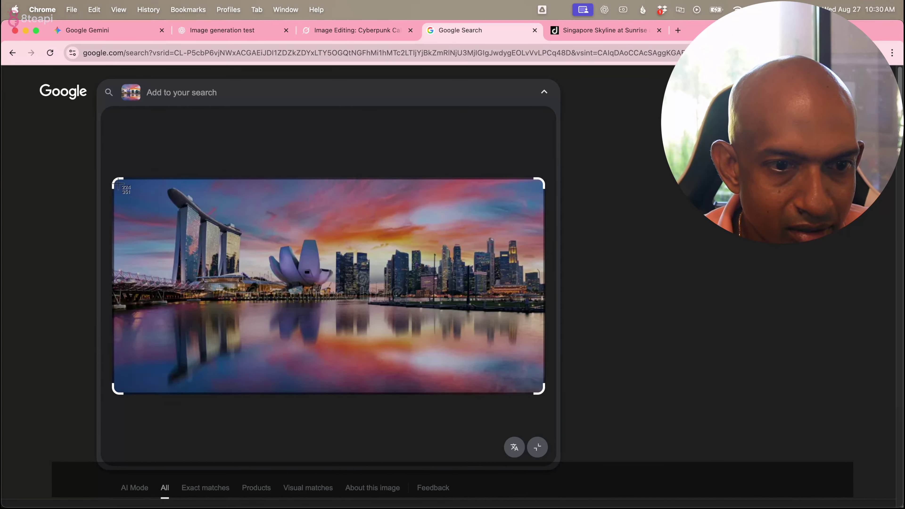
left_click_drag(119, 184, 540, 388)
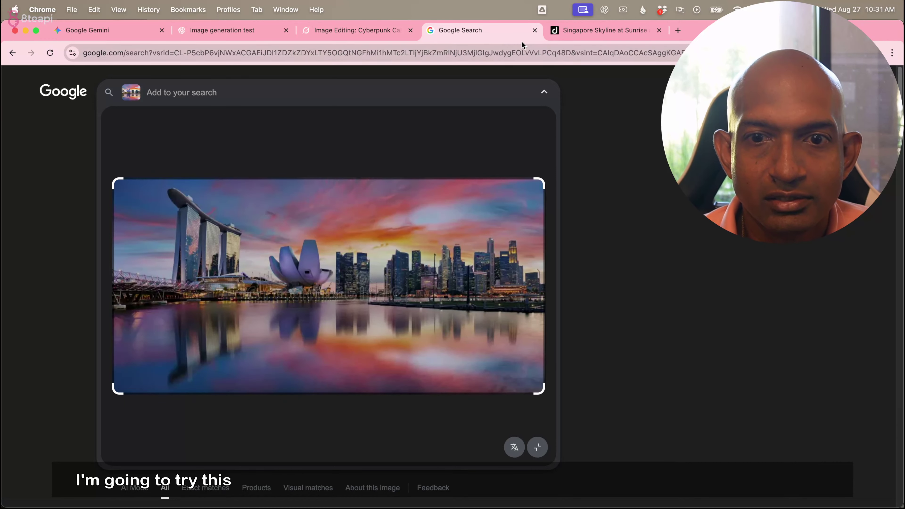
Return to the Gemini chat and attach the Singapore skyline image to a new prompt.
left_click(12, 52)
left_click(142, 31)
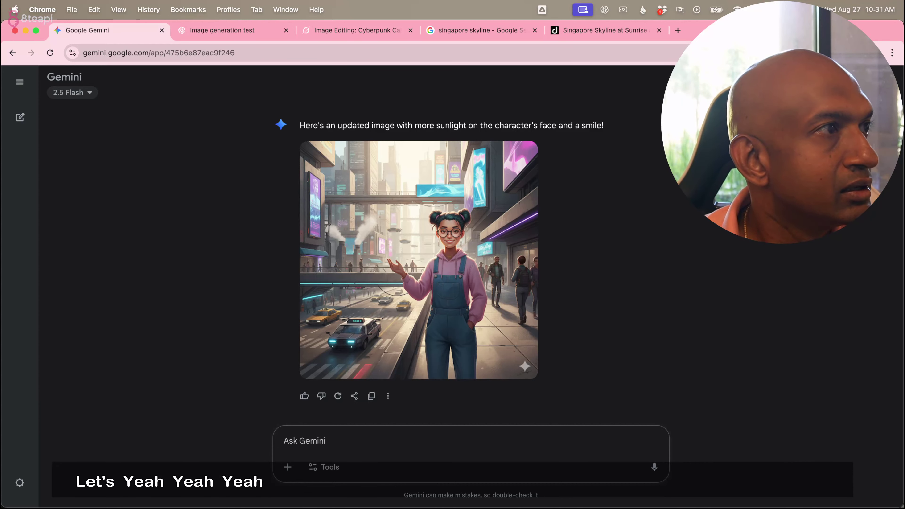
left_click_drag(89, 371, 334, 428)
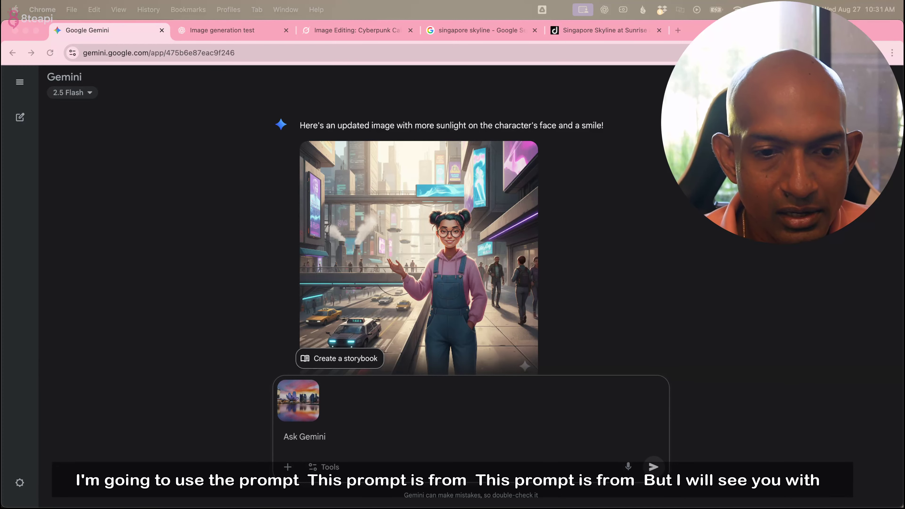
Enter, copy and send the prompt "you are a location-based AR experience generator. highlight The Marina Bay Sands in this image and annotate relevant information about it.".
left_click(345, 437)
key("super+v")
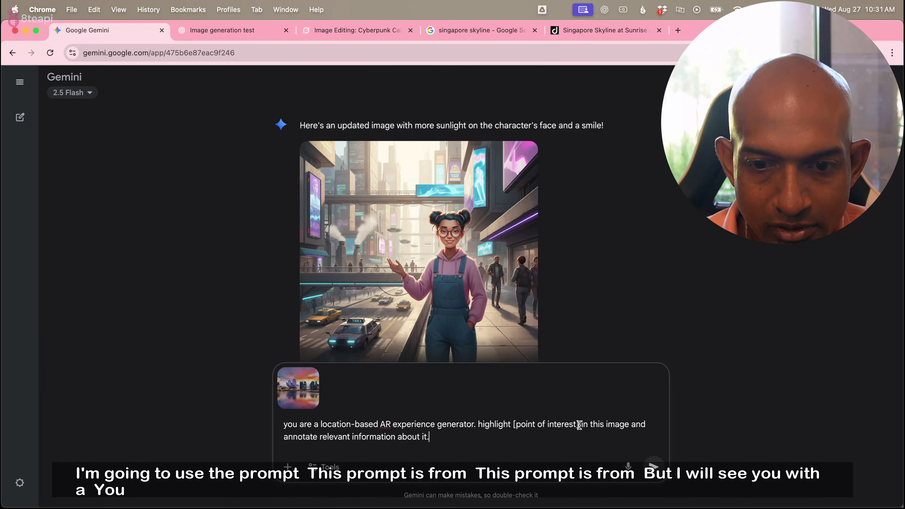
left_click_drag(579, 425, 516, 425)
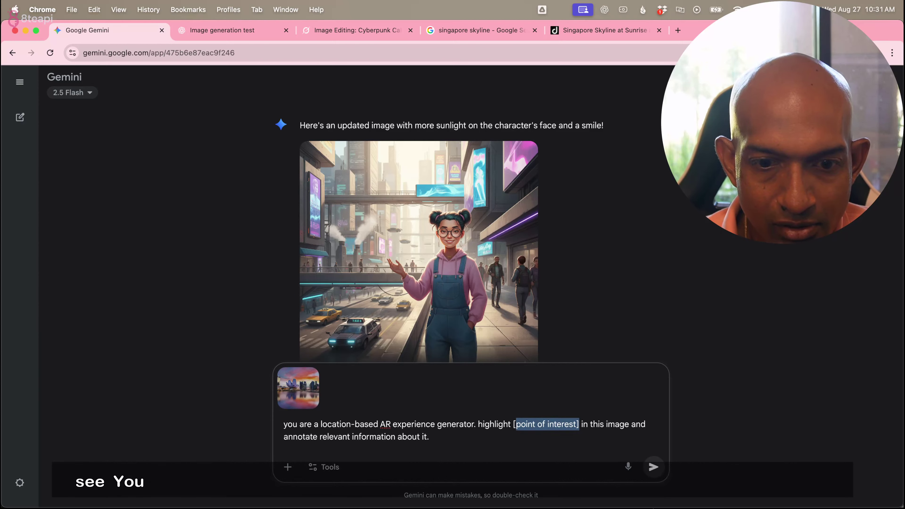
key("BackSpace")
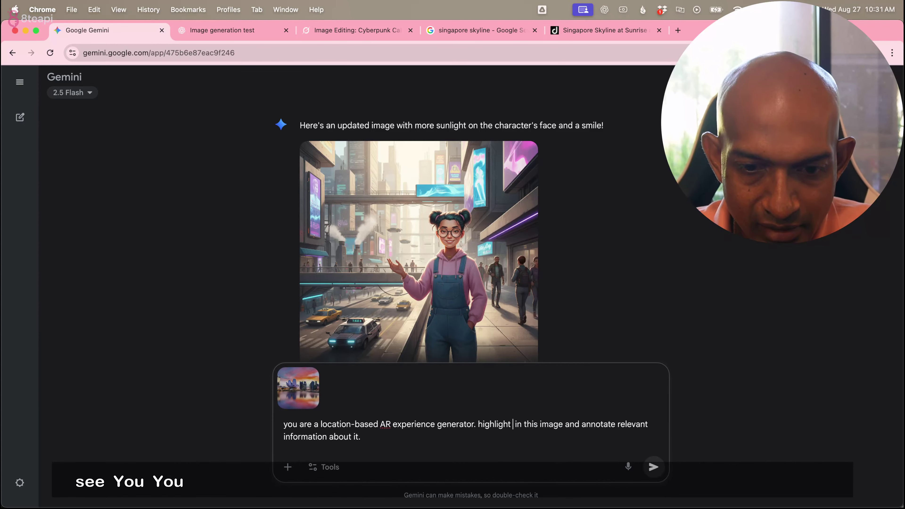
type("The Marin")
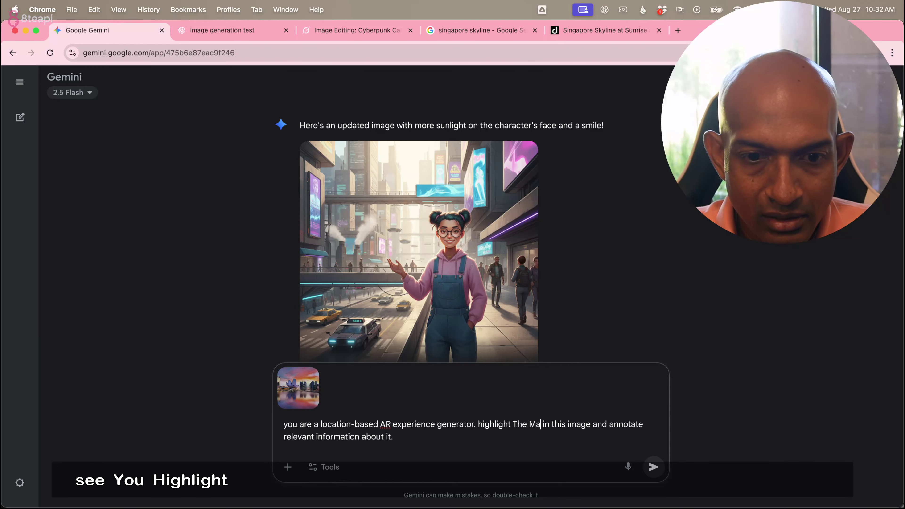
type("a Bay Sa")
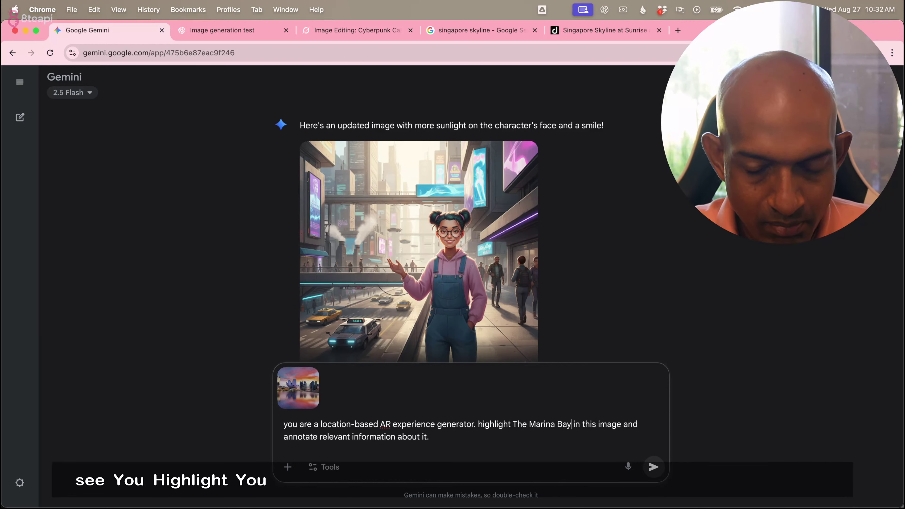
type("nds")
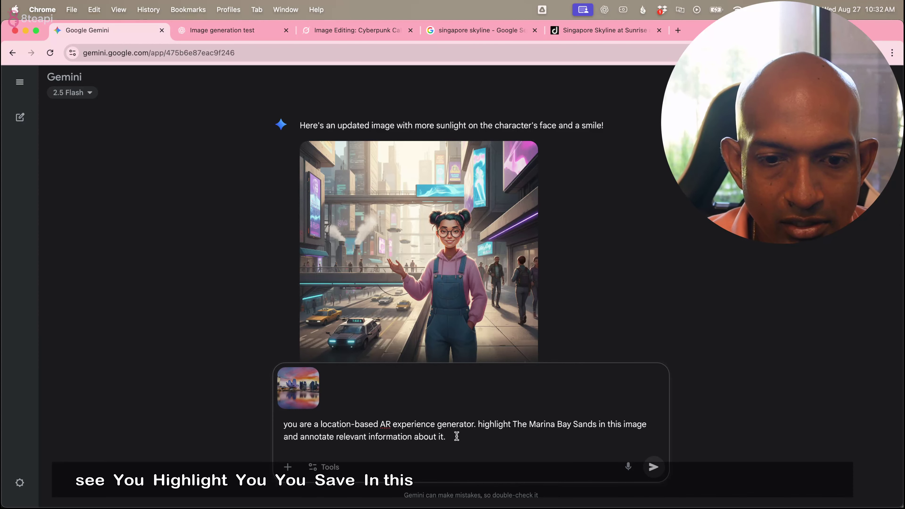
left_click_drag(446, 437, 250, 422)
key("super+c")
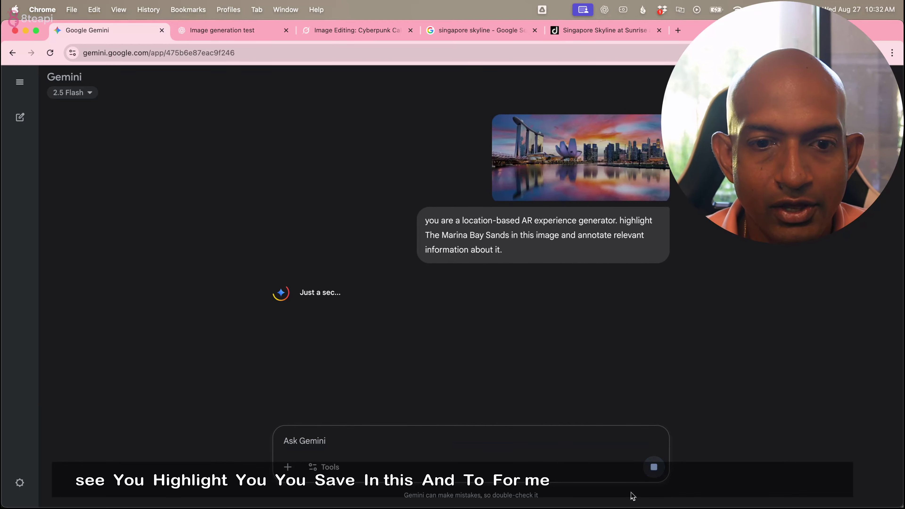
Switch to the ChatGPT chat, attach the Singapore skyline image, and send it with the copied Marina Bay Sands annotation prompt.
left_click(214, 31)
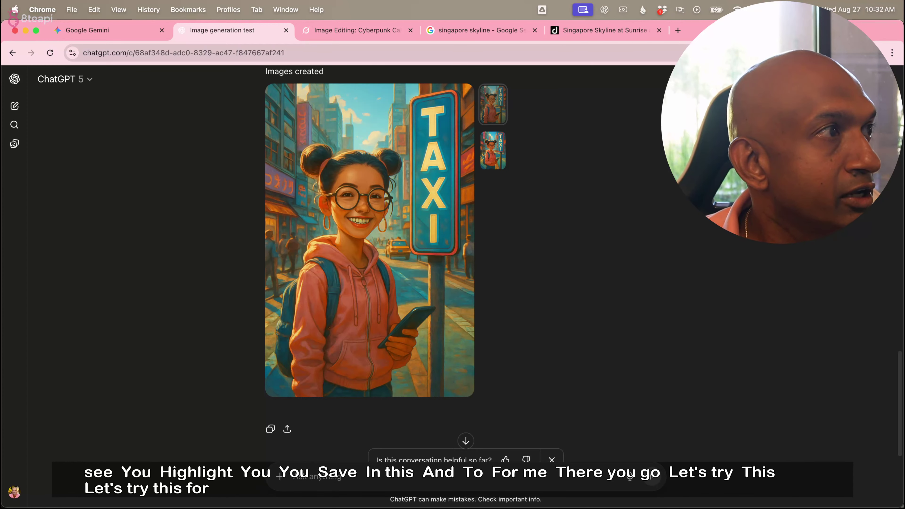
left_click_drag(232, 287, 368, 456)
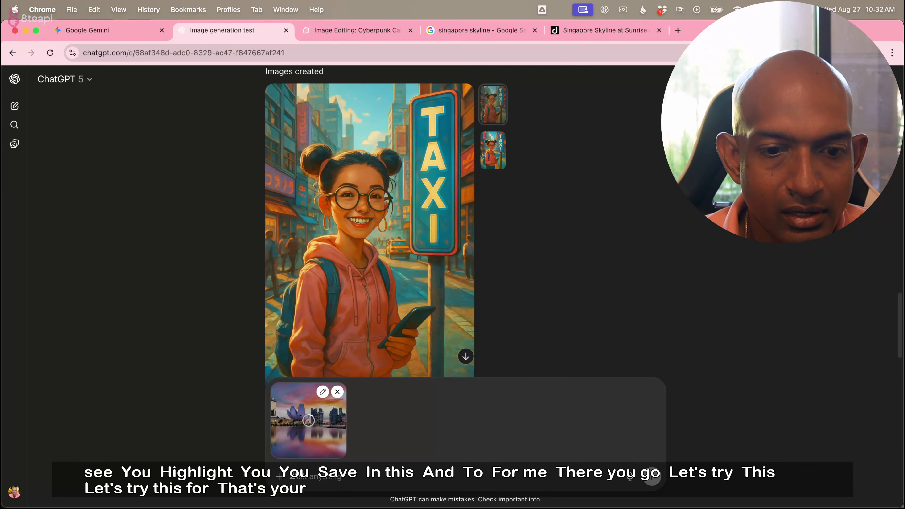
key("super+v")
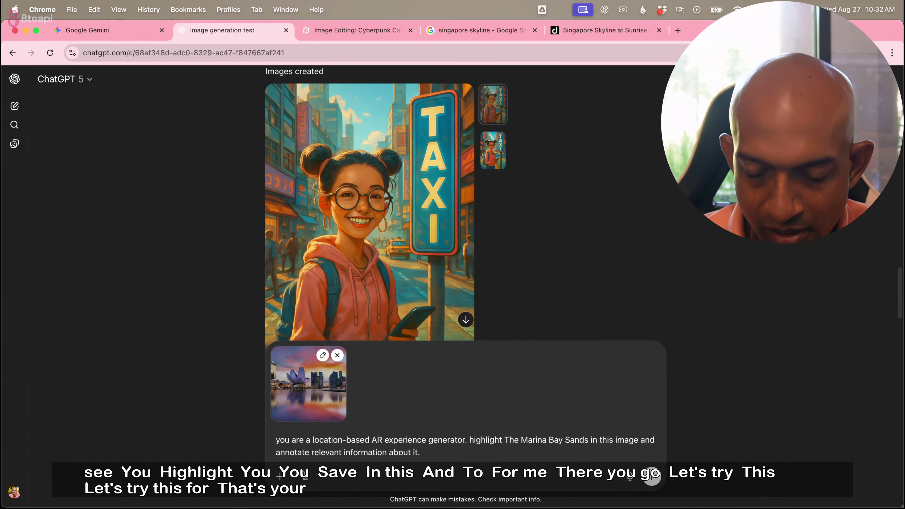
key("Return")
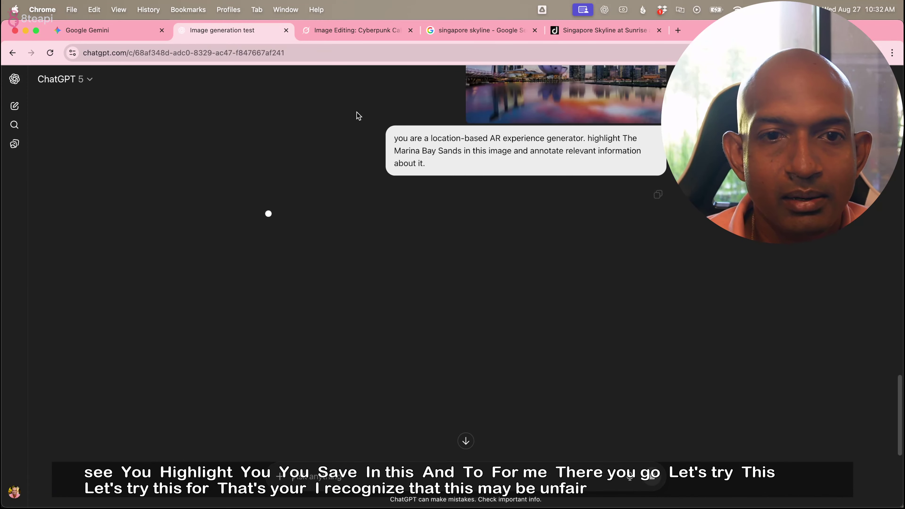
Switch to the Grok chat and submit the Singapore skyline image together with the same AR annotation prompt.
left_click(364, 36)
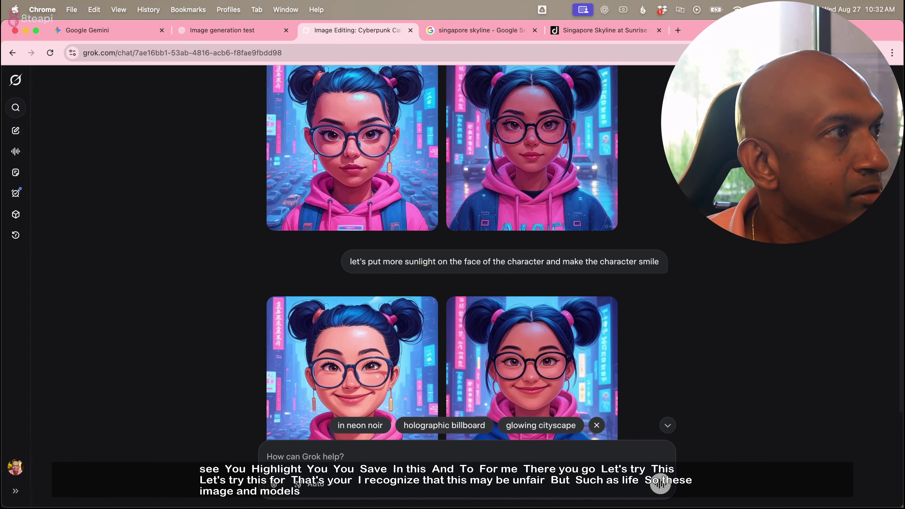
left_click_drag(1, 338, 313, 446)
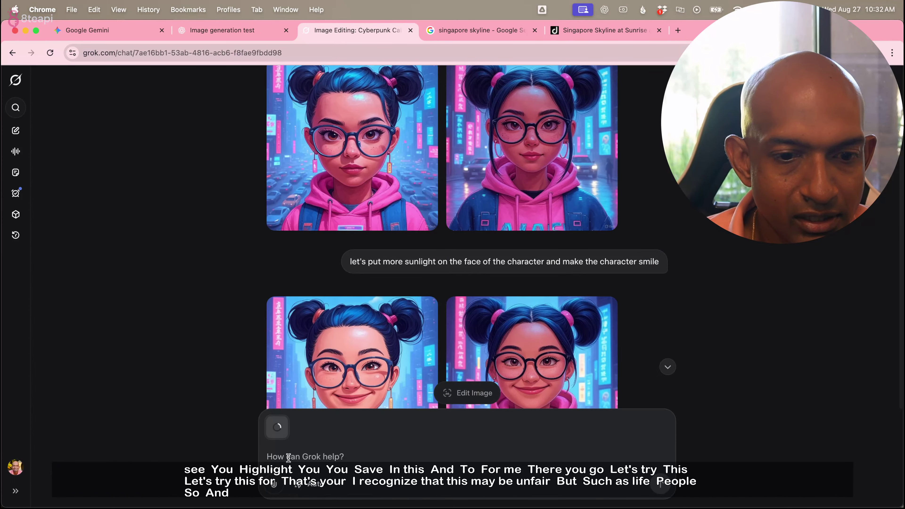
key("super+v")
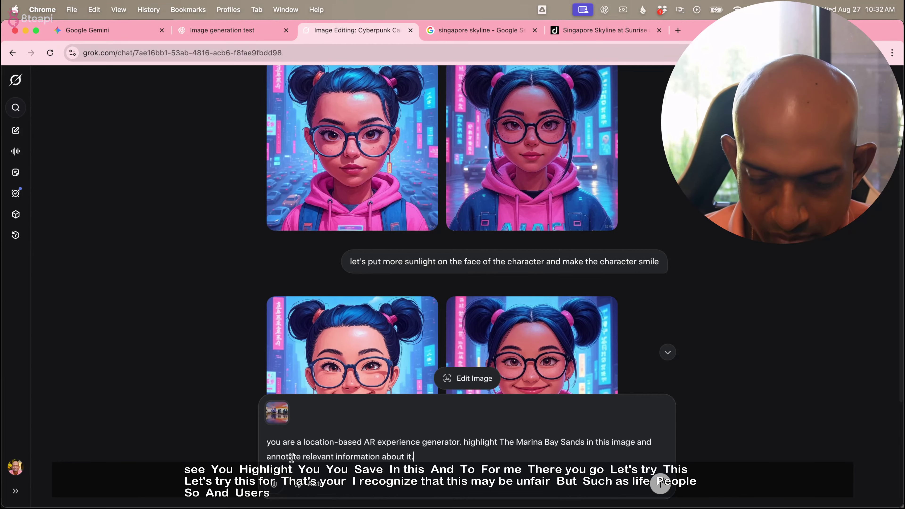
key("Return")
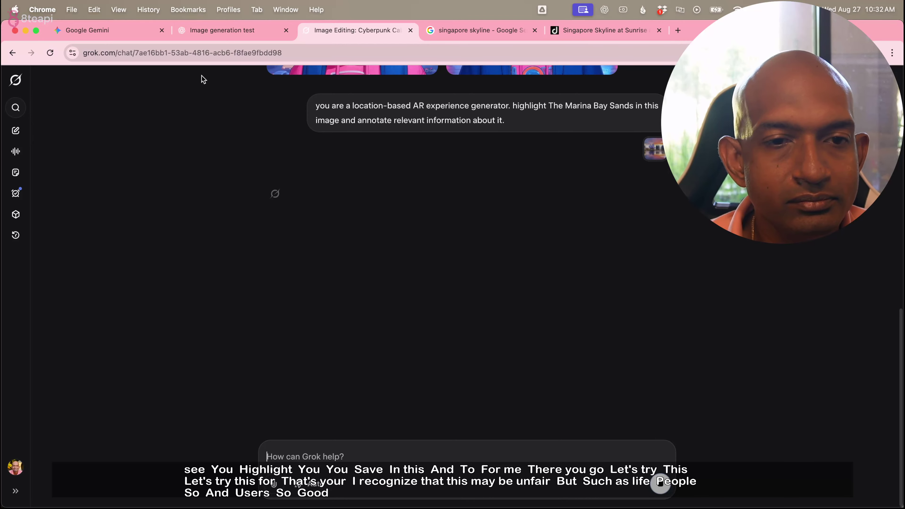
Return to the Gemini chat, look through its annotated skyline images, and view the first one enlarged.
left_click(144, 34)
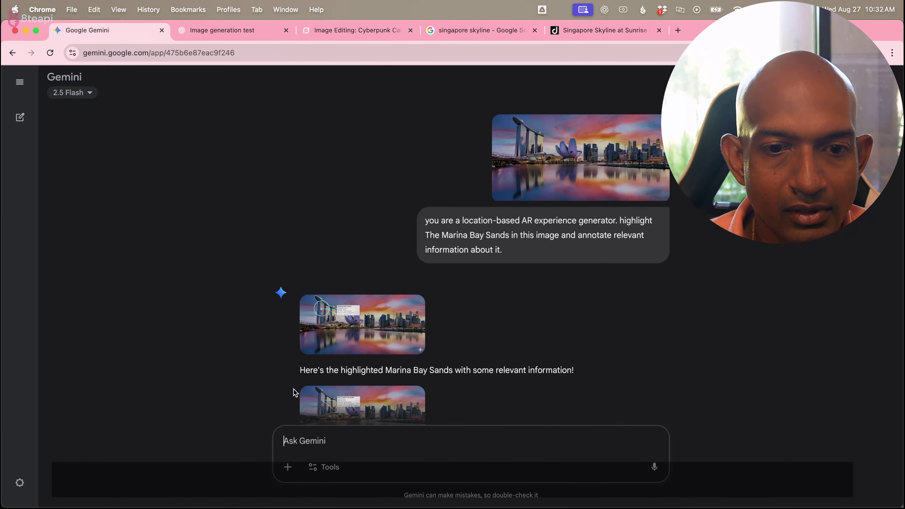
scroll(294, 388, "down", 5)
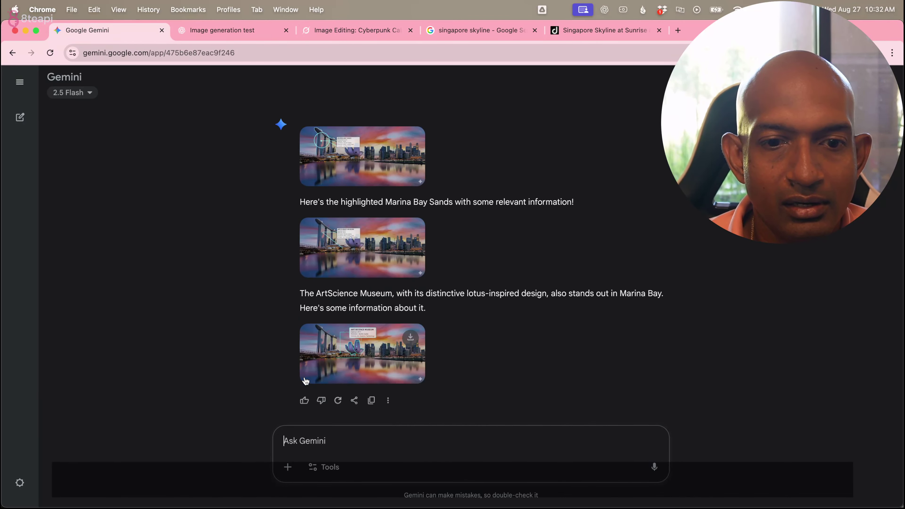
scroll(325, 358, "down", 1)
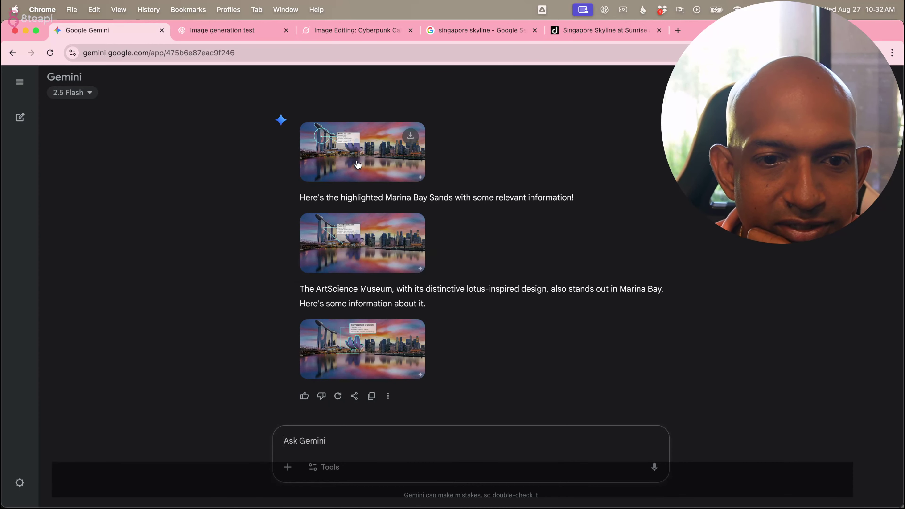
scroll(358, 165, "up", 4)
scroll(351, 210, "down", 2)
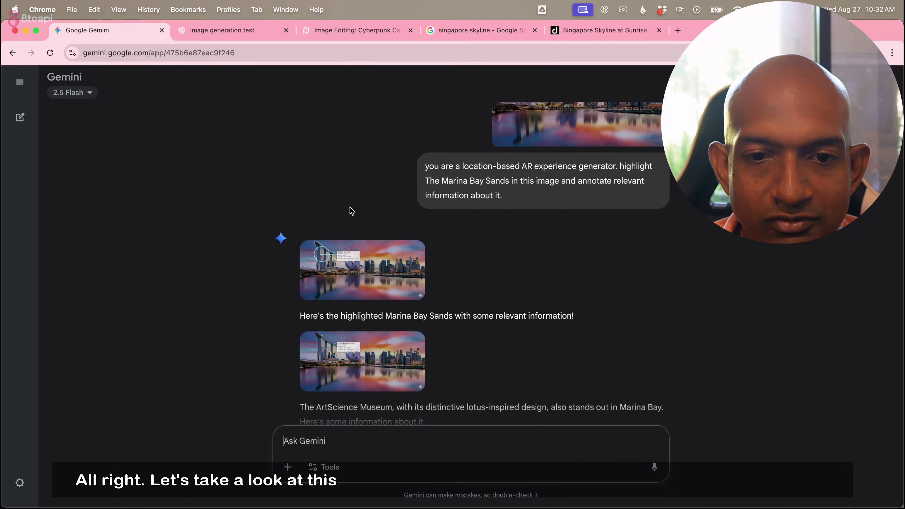
left_click(350, 211)
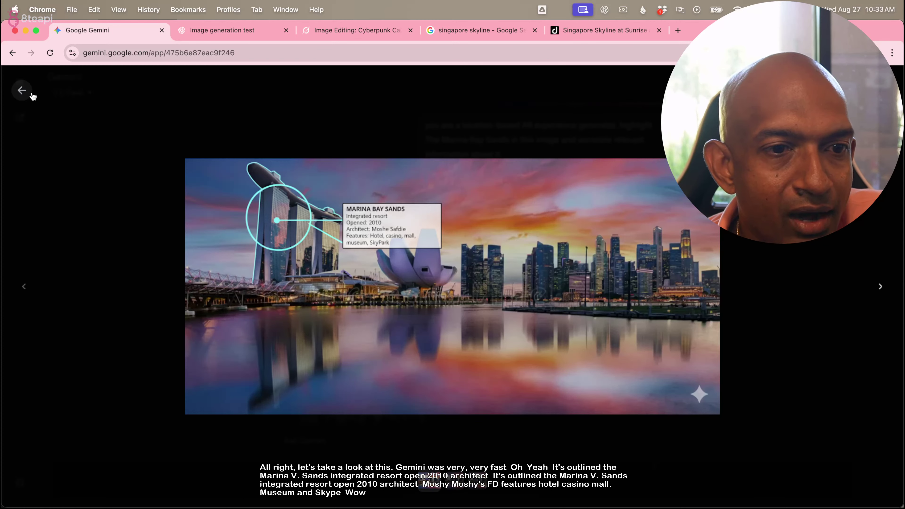
left_click(22, 90)
View Gemini's second and third annotated skyline images enlarged, closing each one after inspecting its labels and outlines.
left_click(366, 322)
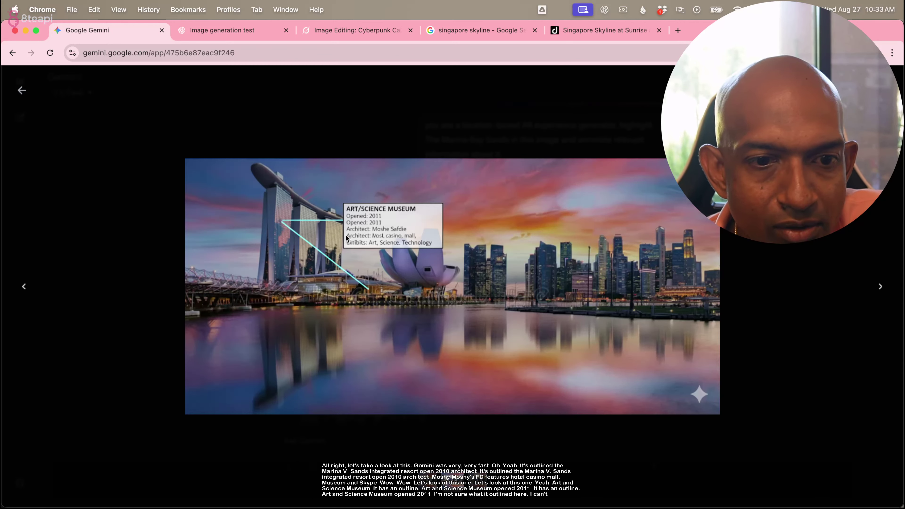
left_click(21, 89)
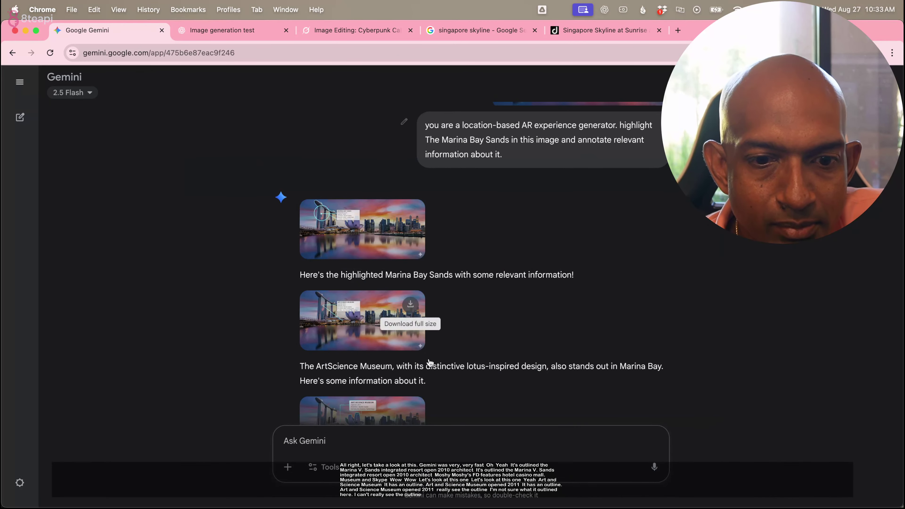
scroll(428, 367, "down", 2)
left_click(378, 360)
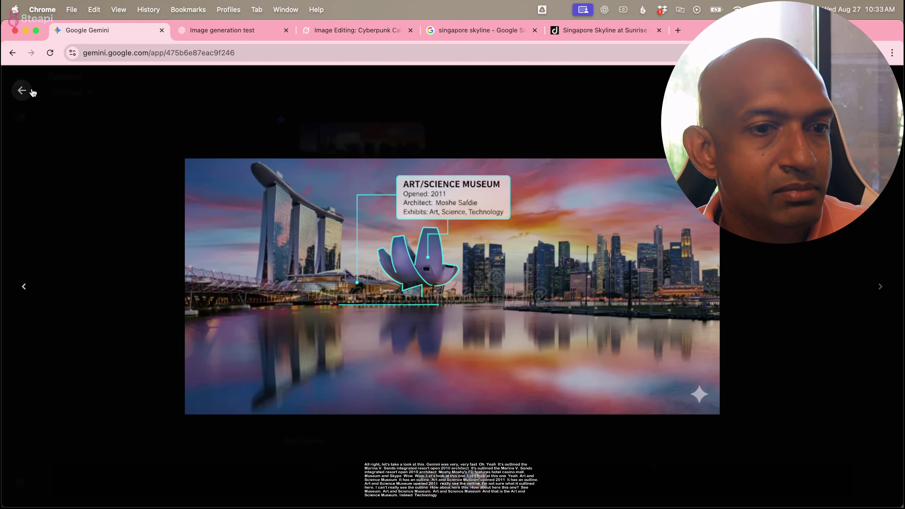
left_click(20, 90)
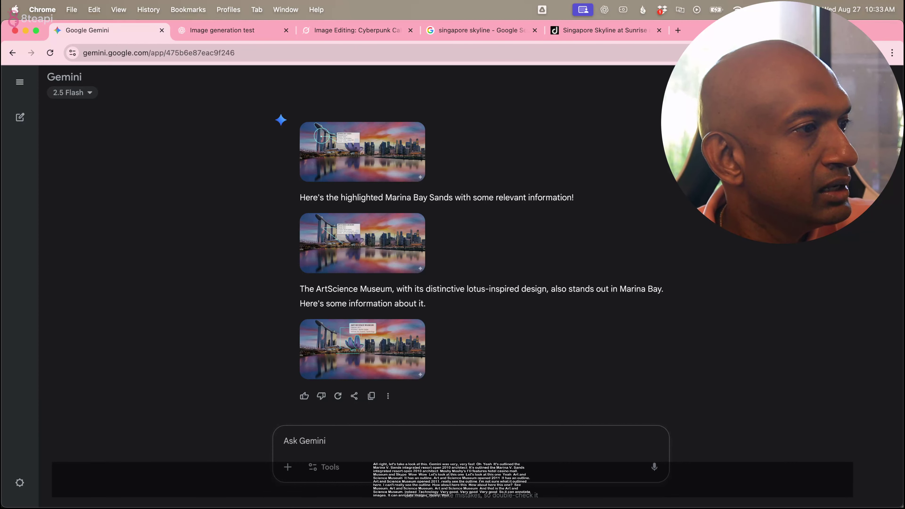
Reopen Gemini's first annotated image to recheck the Marina Bay Sands outline and label, and close it again.
mouse_move(329, 267)
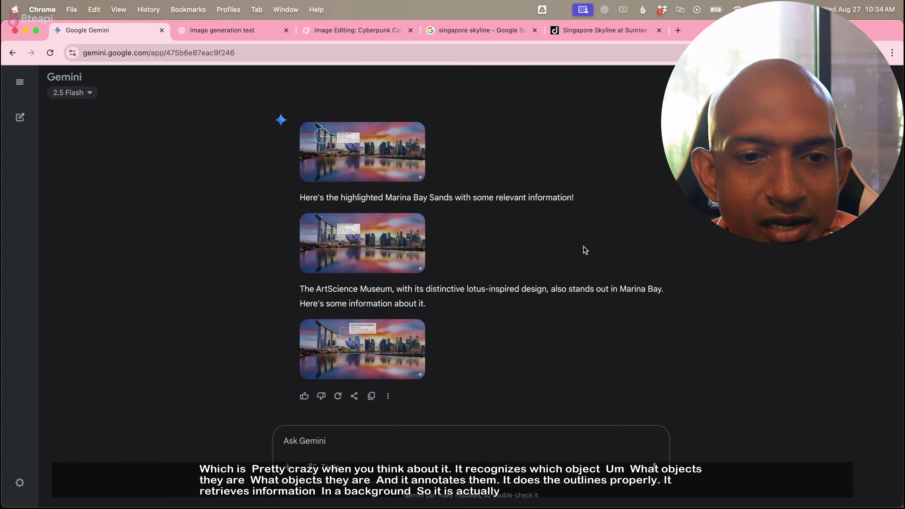
left_click(386, 171)
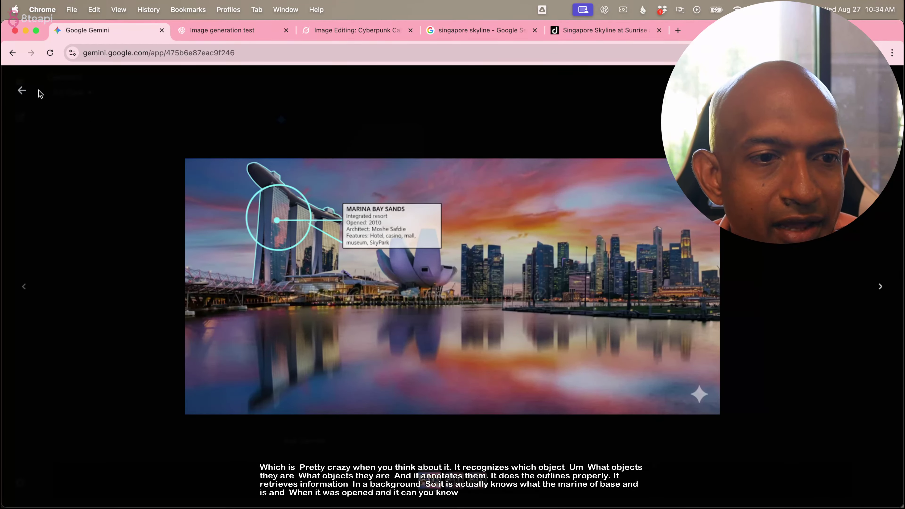
left_click(22, 91)
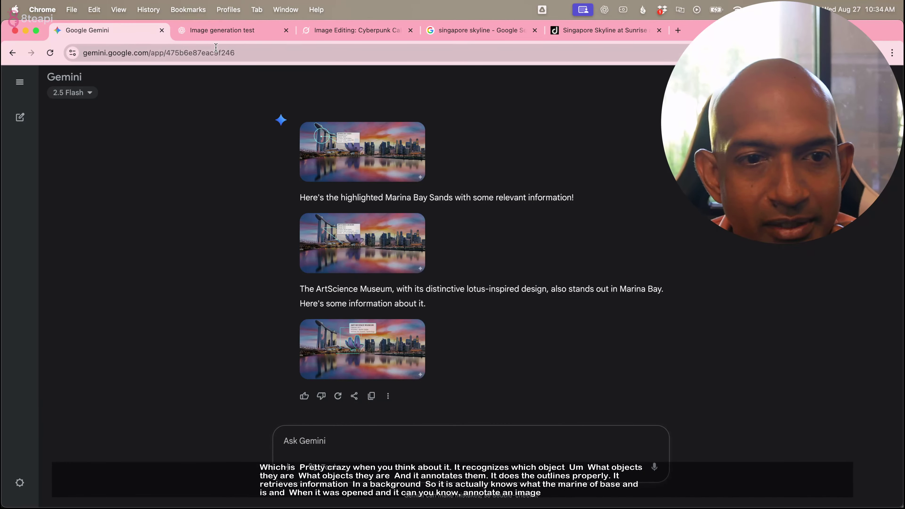
Check ChatGPT's generation progress, and inspect both of Grok's annotated skyline images enlarged.
left_click(228, 34)
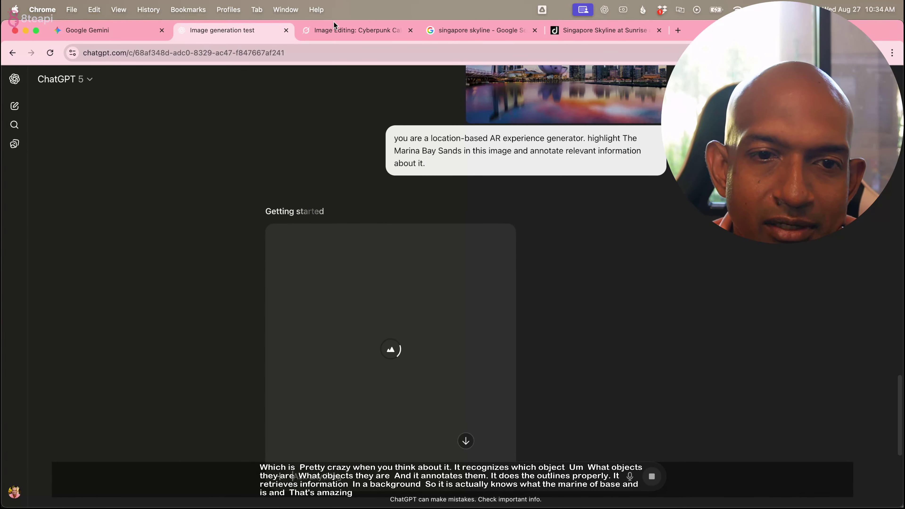
left_click(342, 34)
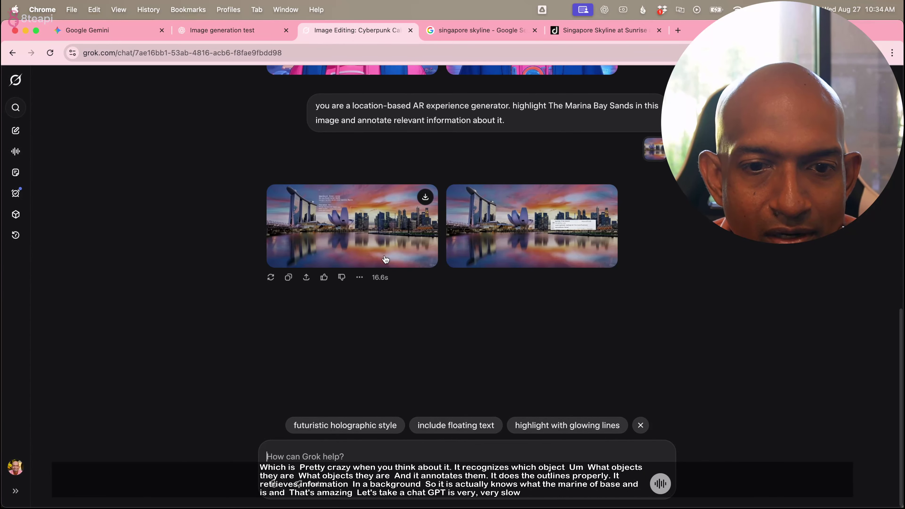
left_click(379, 226)
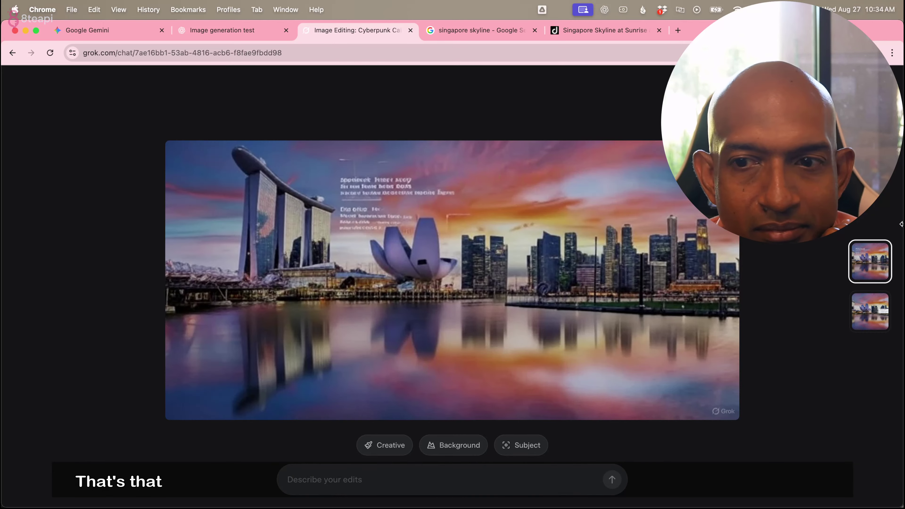
key("Escape")
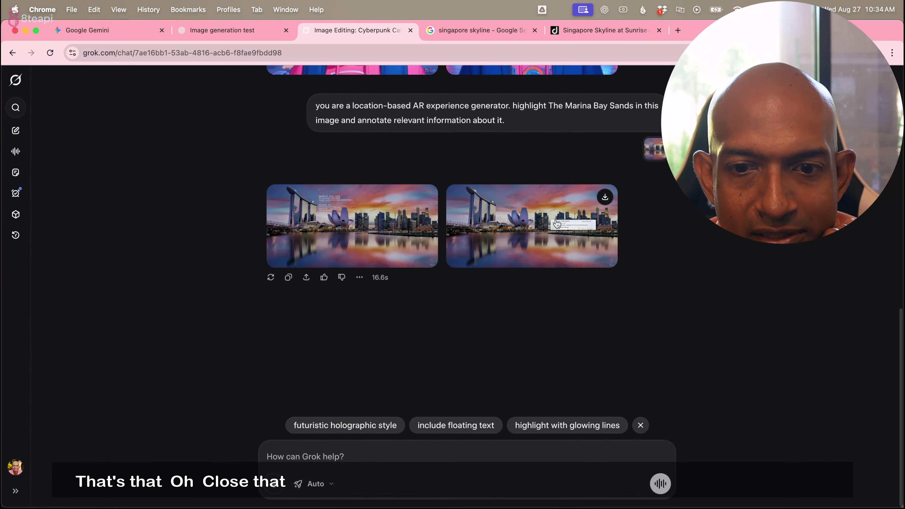
left_click(565, 260)
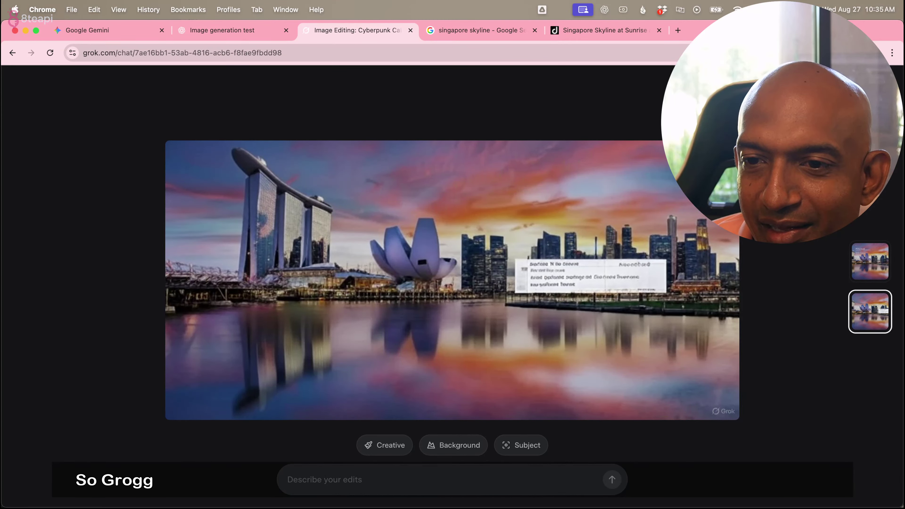
key("Escape")
Go back to the ChatGPT chat and enlarge its first annotated Marina Bay Sands image to examine the labelling.
left_click(243, 31)
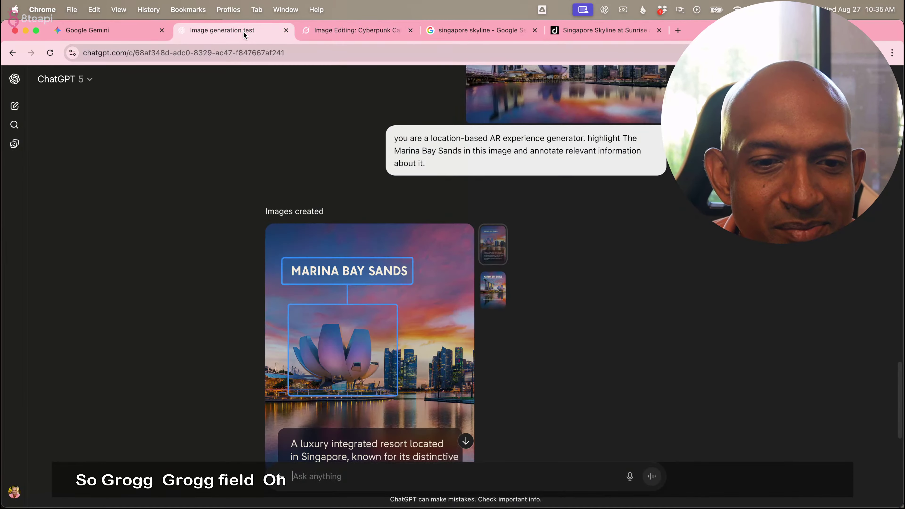
scroll(252, 319, "down", 5)
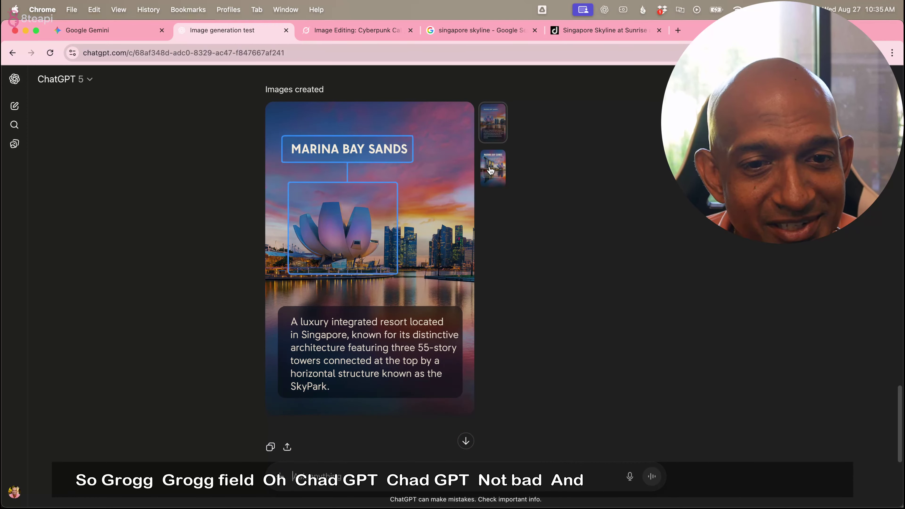
left_click(438, 181)
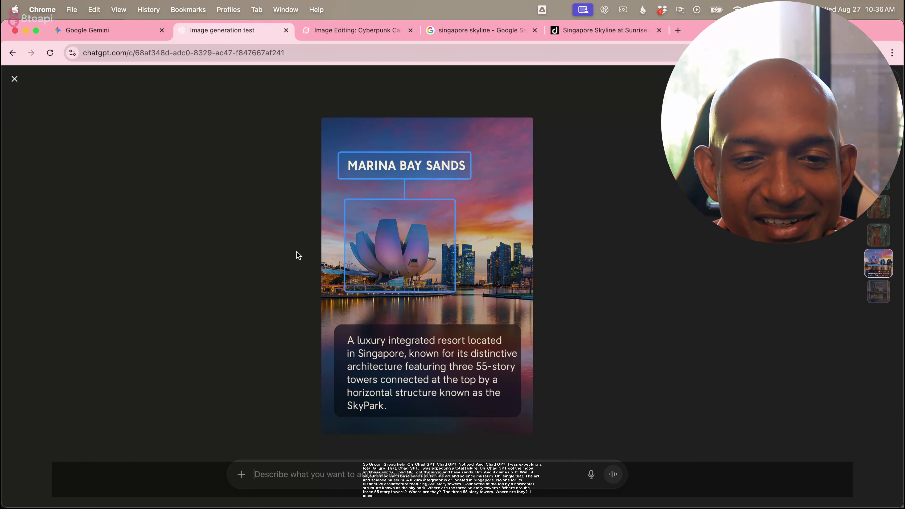
Close the enlarged image, view ChatGPT's second annotated Marina Bay Sands image, and go back to Gemini's annotated skyline images for comparison.
left_click(14, 79)
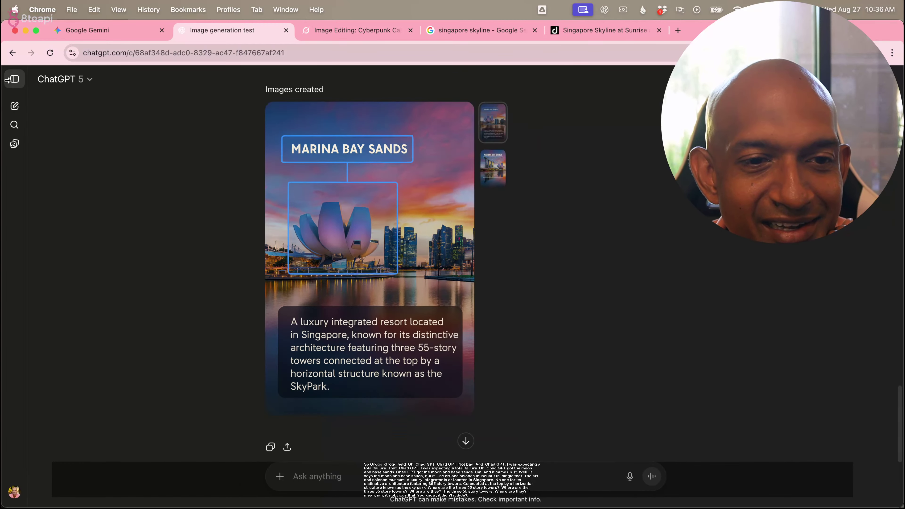
left_click(492, 171)
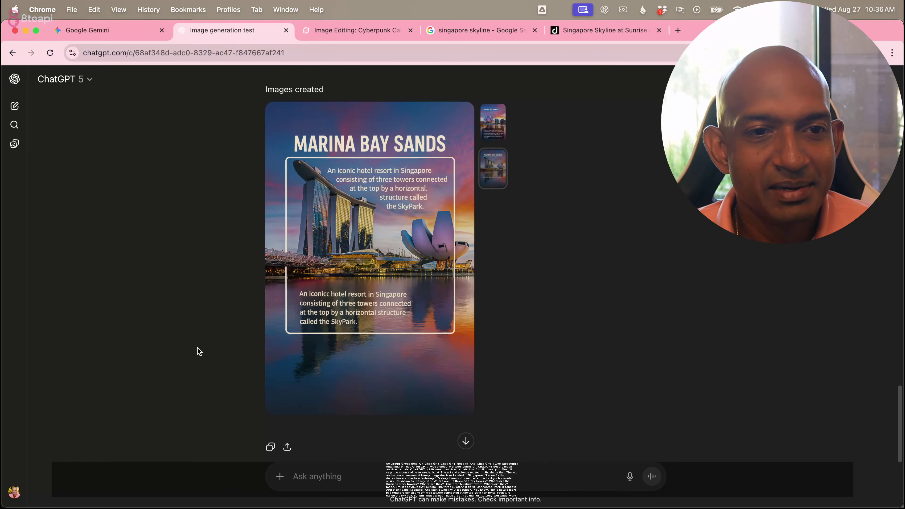
left_click(120, 33)
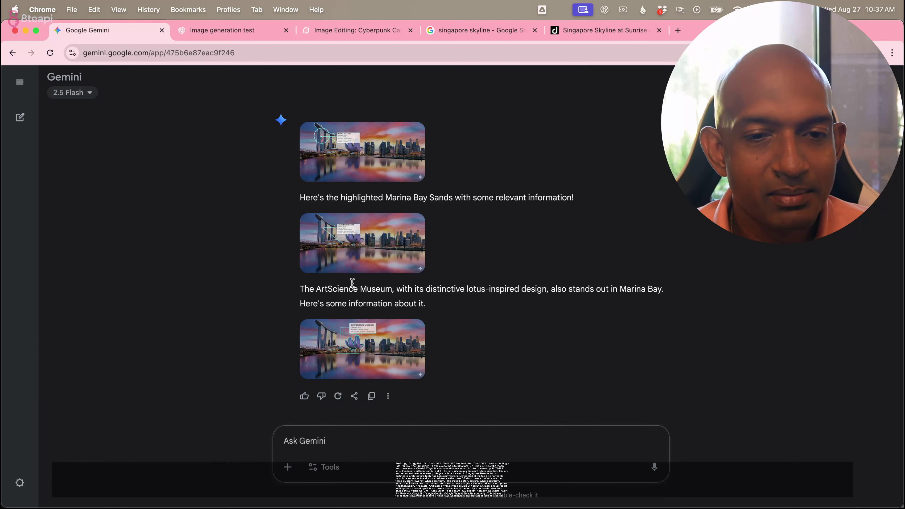
mouse_move(345, 327)
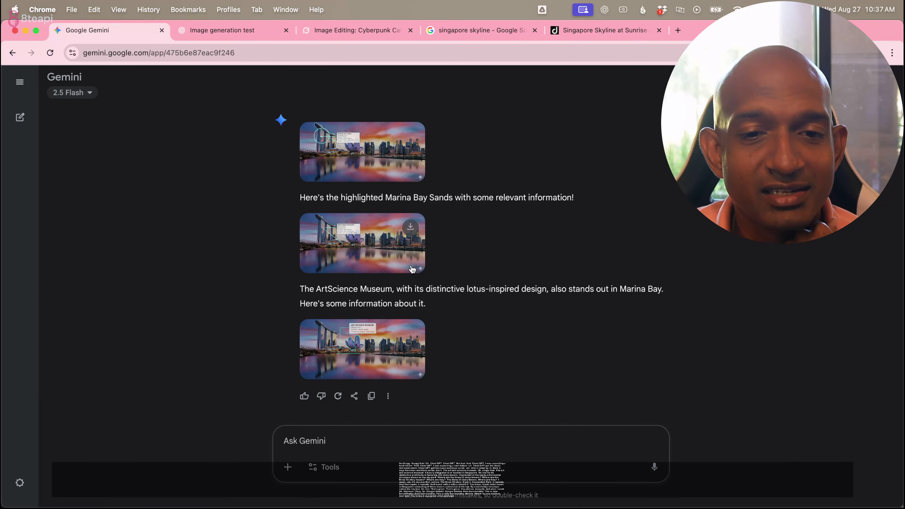
mouse_move(354, 218)
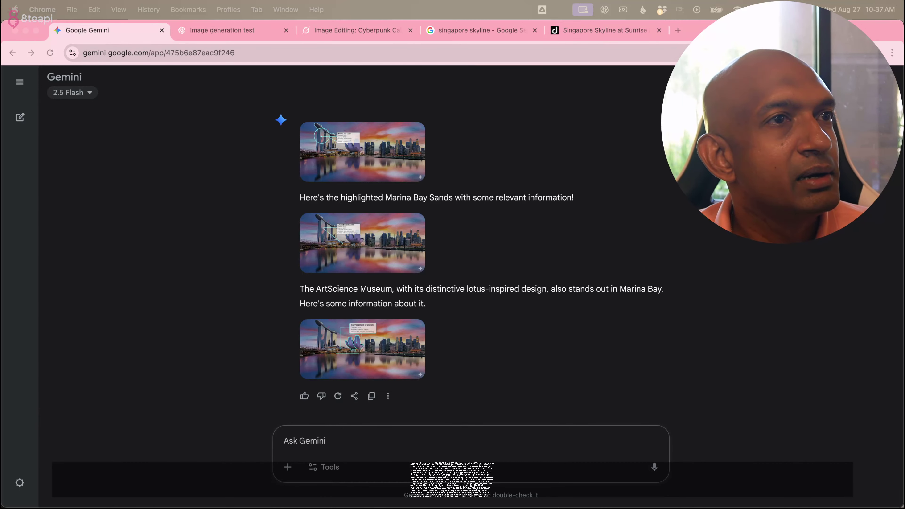
Close the Dreamstime stock photo page and search Google Images for "neon genesis evangelion shinji".
left_click(569, 34)
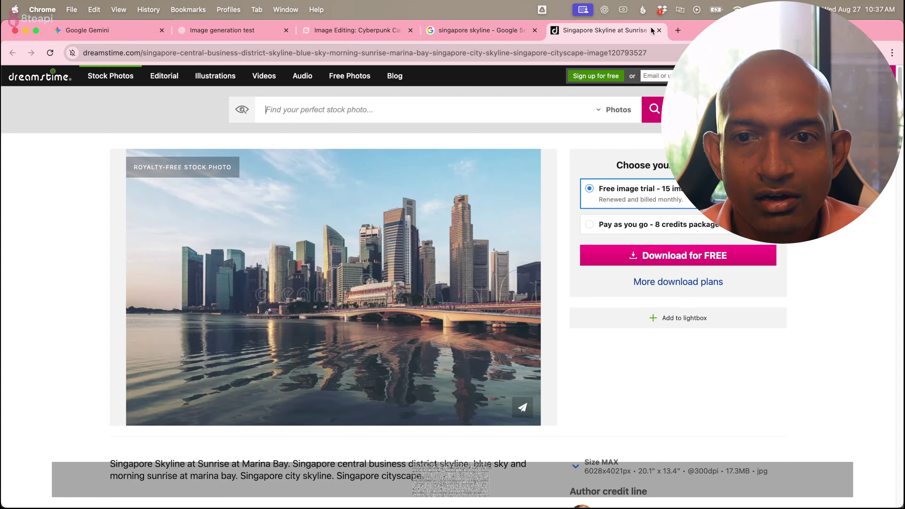
key("super+w")
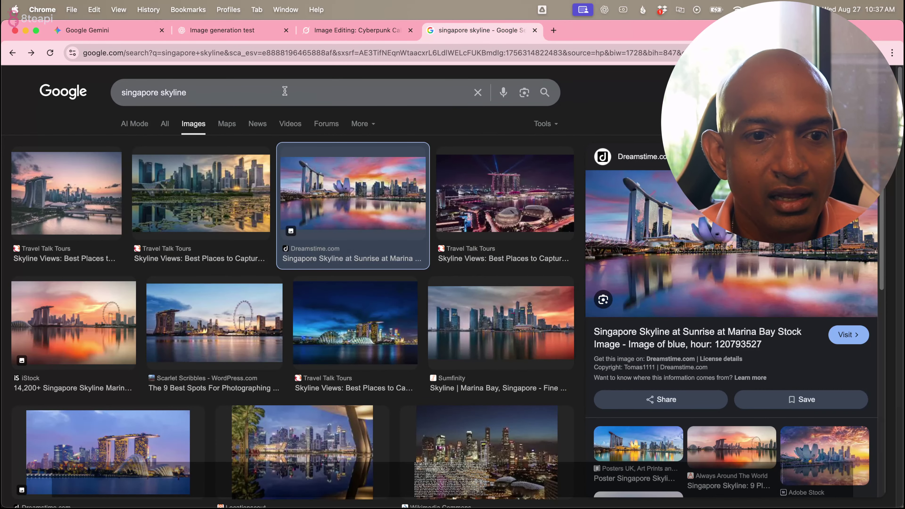
triple_click(274, 96)
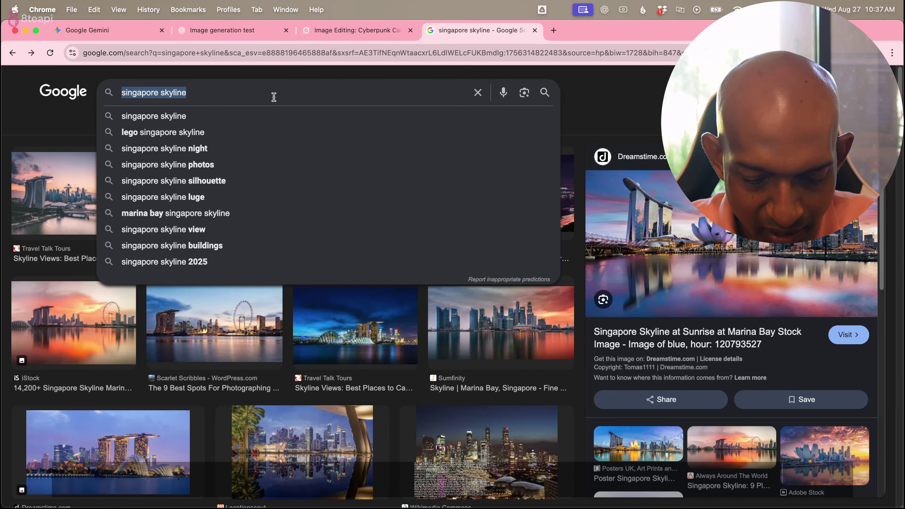
type("neon gen")
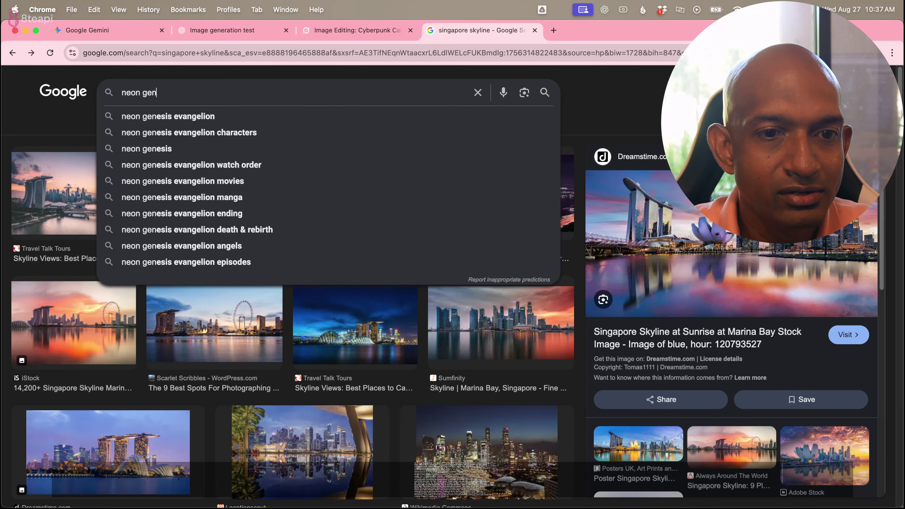
key("Down")
type("shinji")
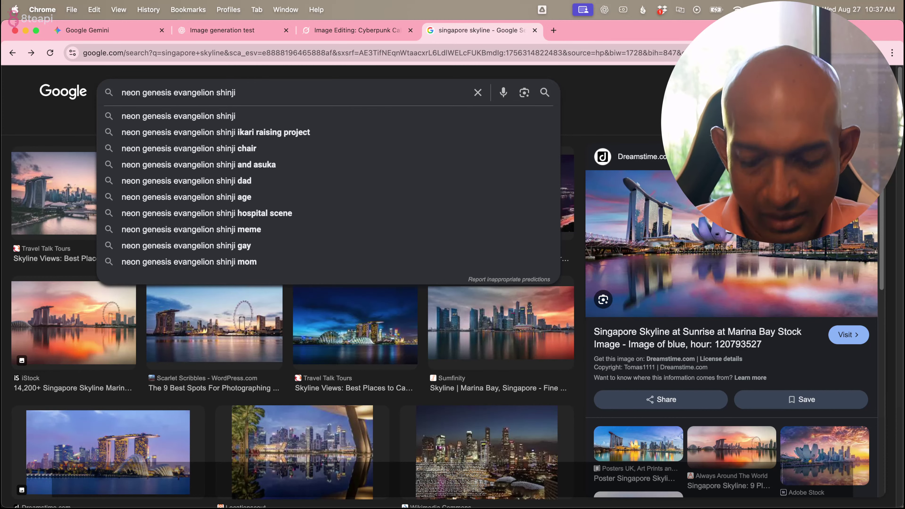
key("Down")
key("Return")
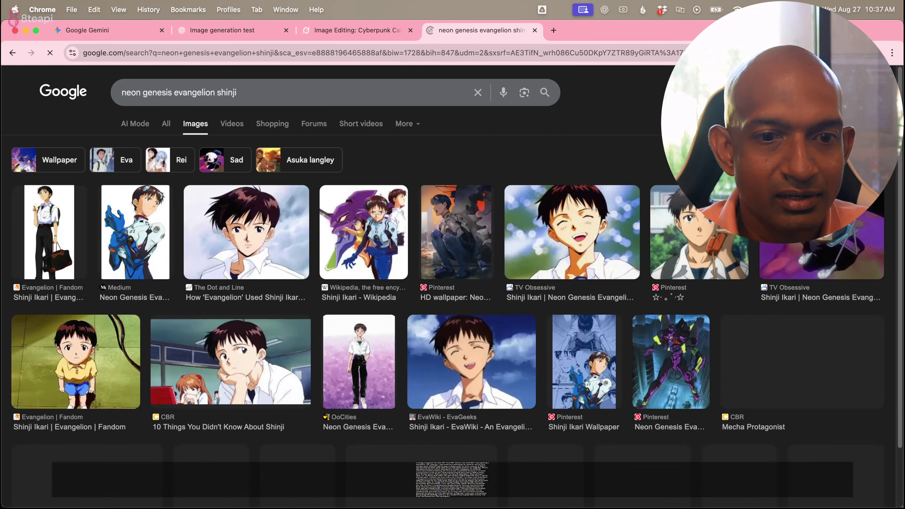
Browse the Shinji image results and open the preview of Screen Rant's Evangelion group picture.
scroll(373, 307, "down", 3)
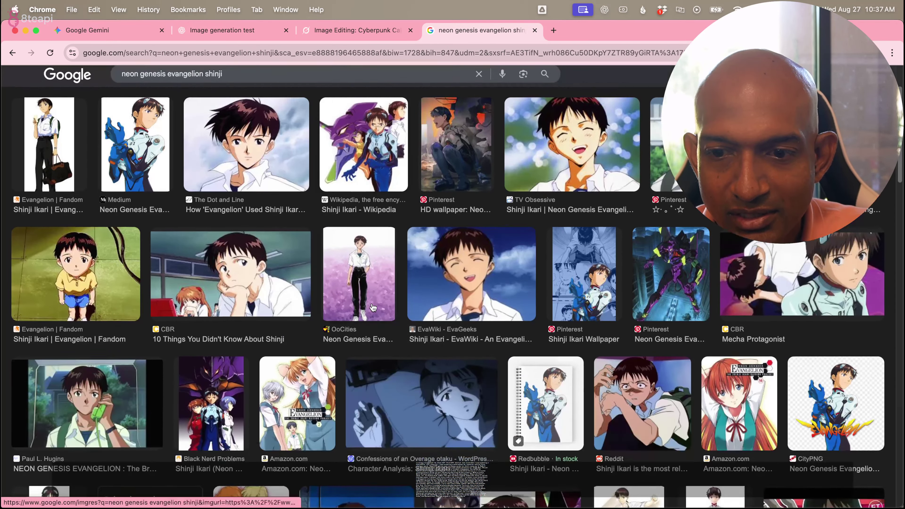
scroll(373, 307, "down", 3)
scroll(373, 308, "down", 7)
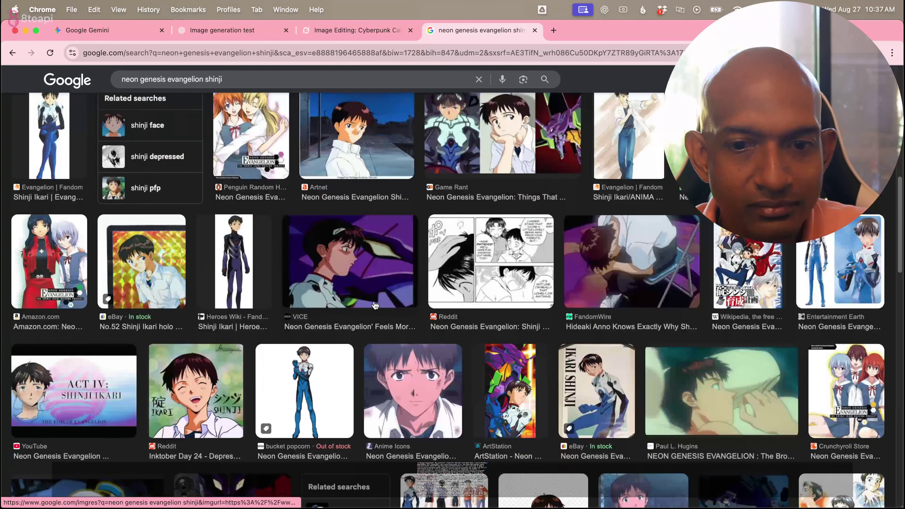
scroll(374, 306, "down", 15)
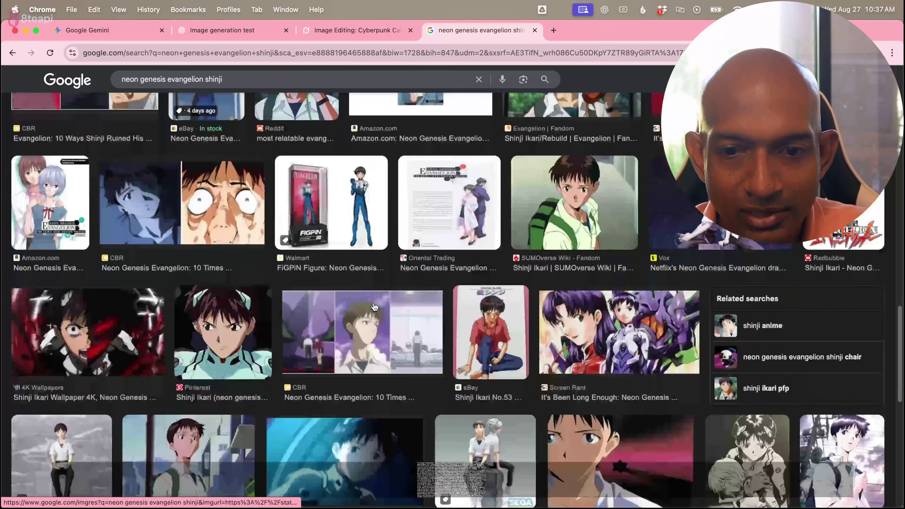
scroll(374, 306, "down", 15)
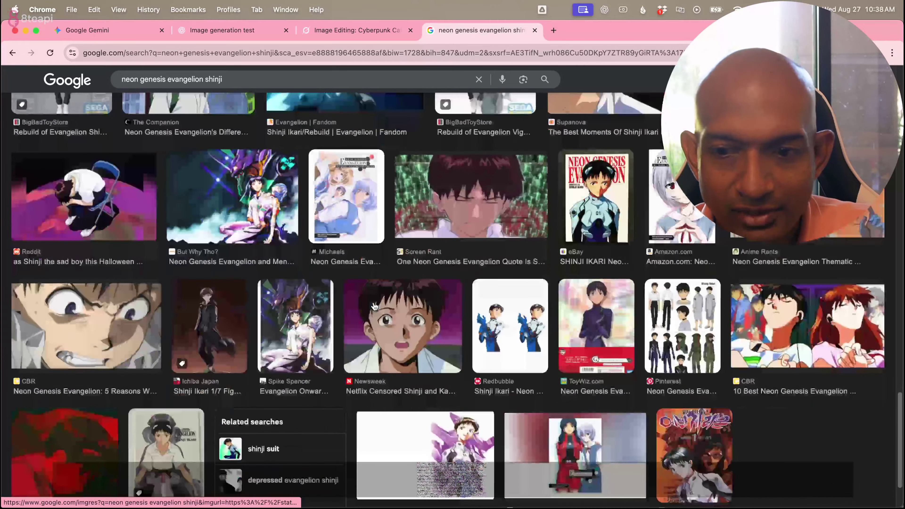
scroll(374, 307, "down", 1)
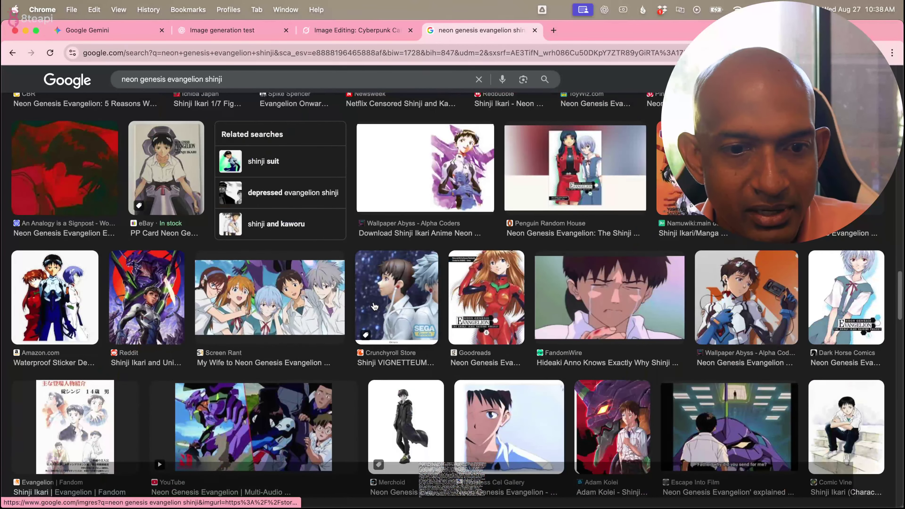
scroll(339, 312, "down", 10)
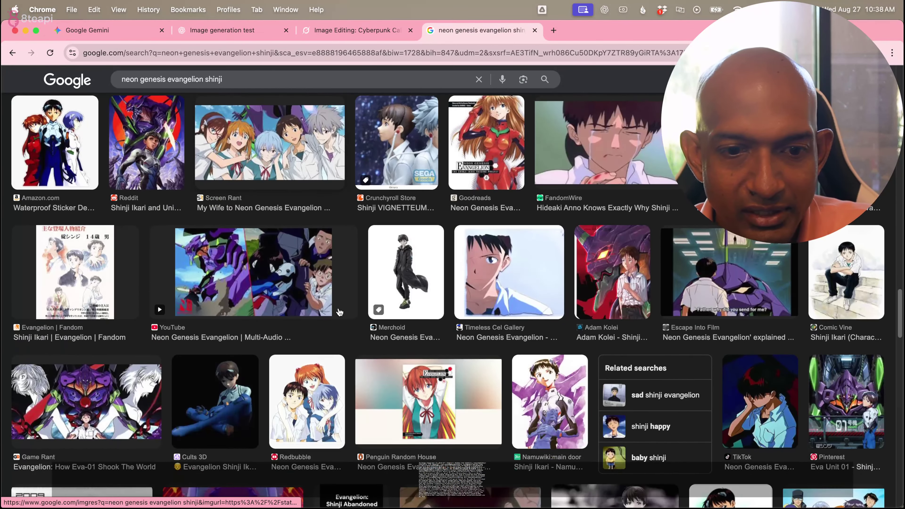
scroll(339, 313, "up", 10)
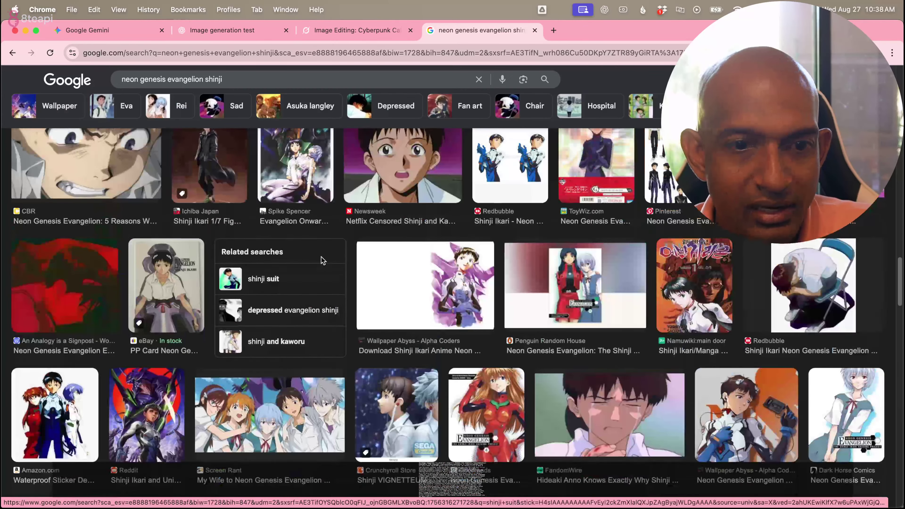
scroll(321, 256, "down", 6)
left_click(280, 186)
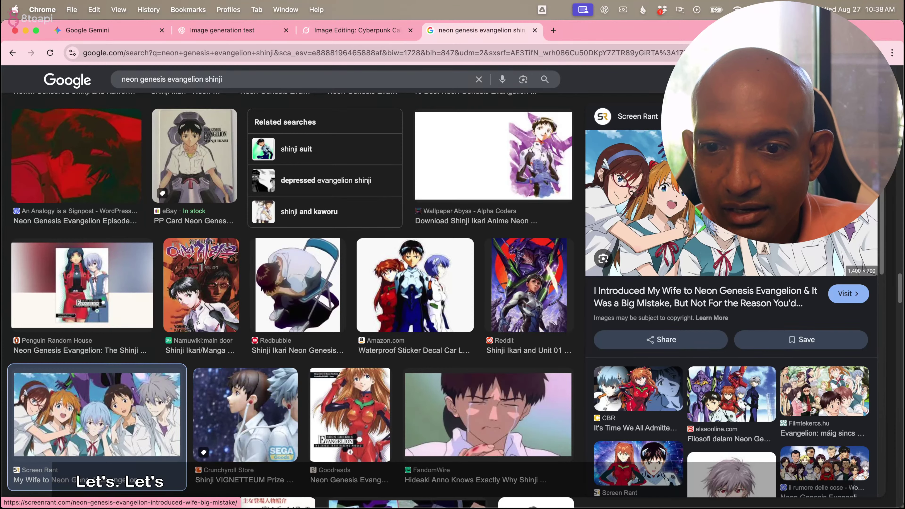
Save the previewed group picture as evangelion-pilots in the Downloads folder.
right_click(653, 209)
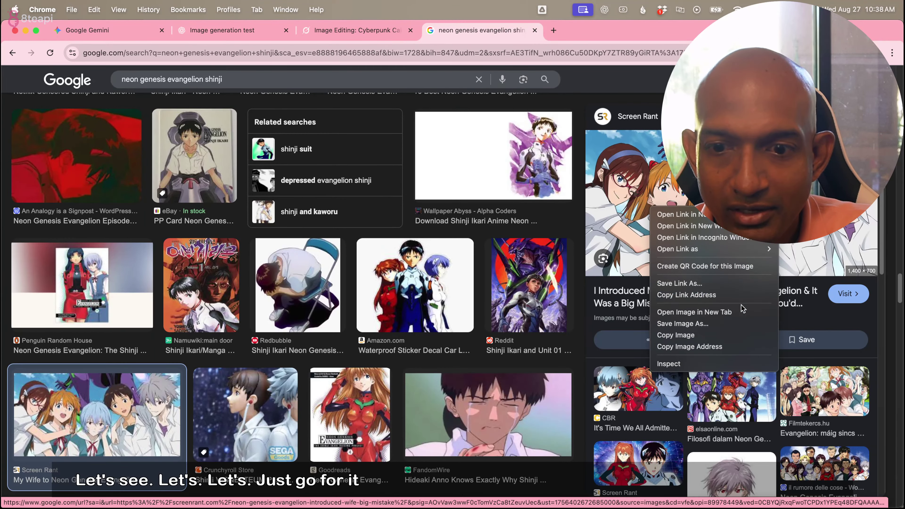
left_click(743, 323)
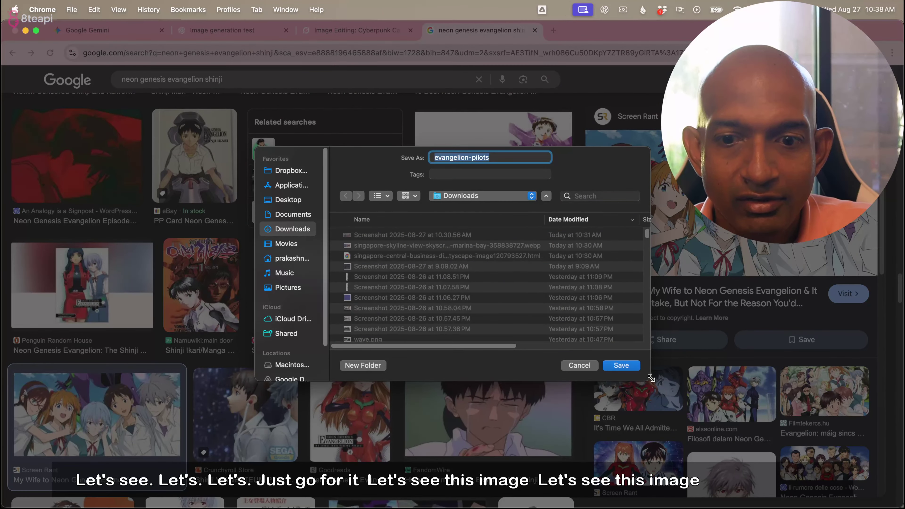
left_click(627, 366)
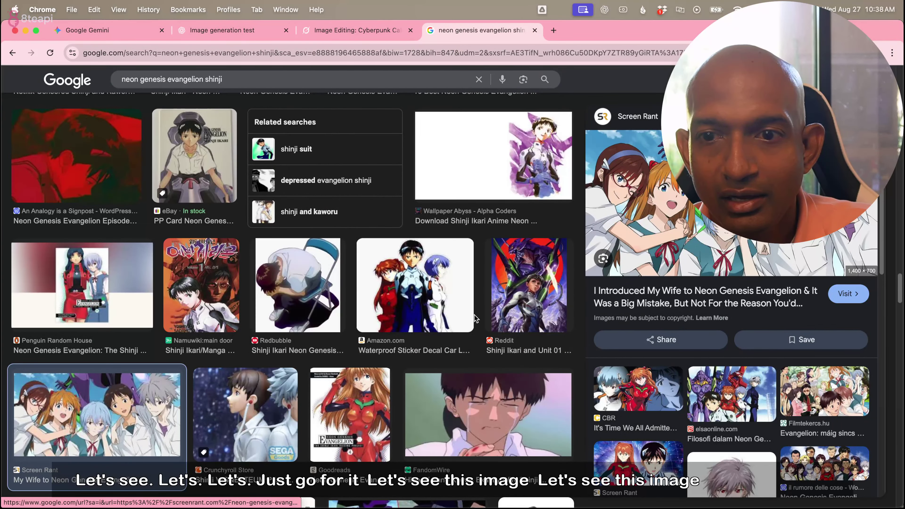
Open the Screen Rant article behind the preview, capture a screenshot of its header picture, and close the article.
left_click(663, 224)
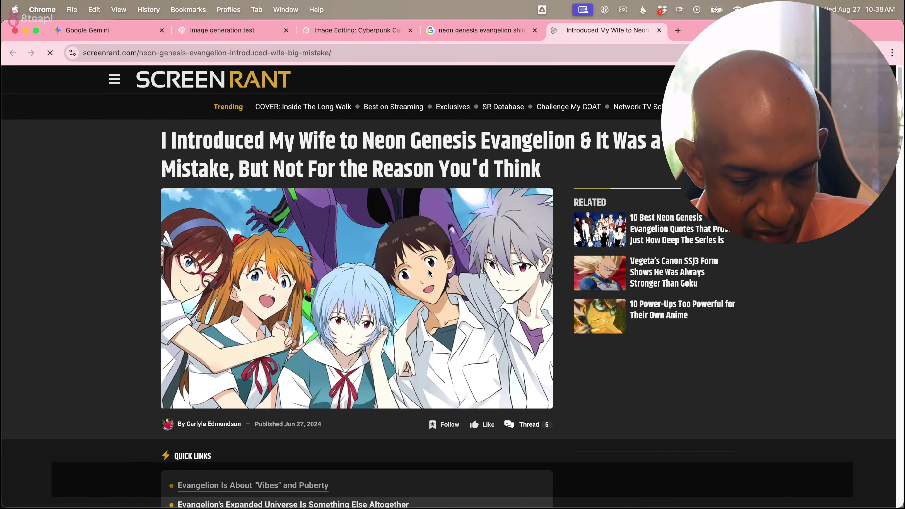
key("super+shift+4")
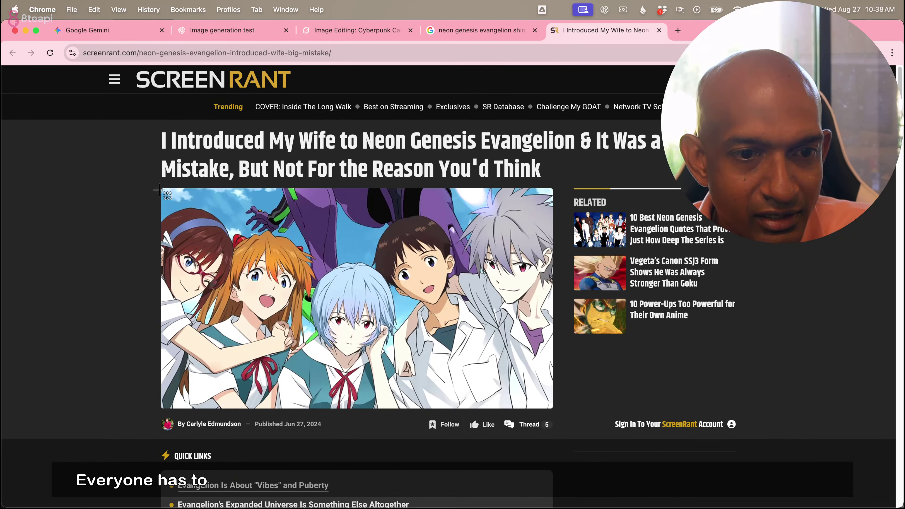
left_click_drag(161, 189, 550, 406)
left_click(659, 30)
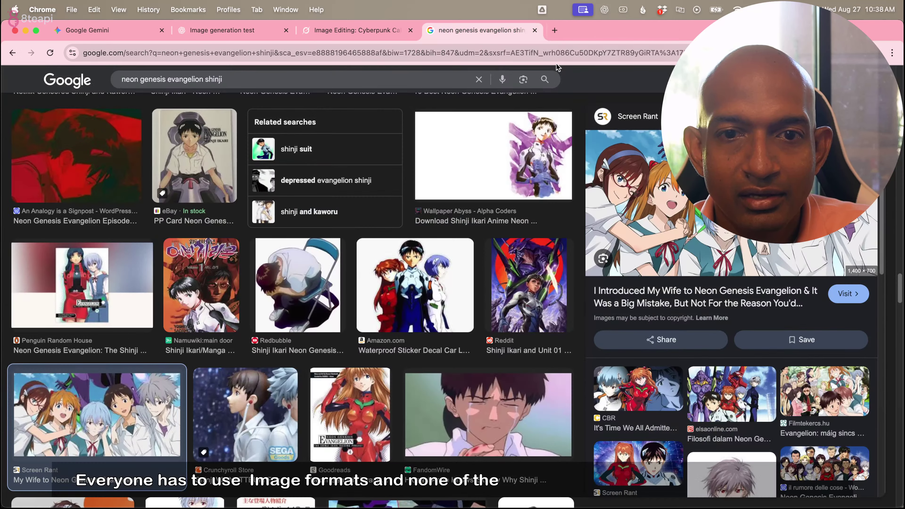
scroll(427, 107, "up", 10)
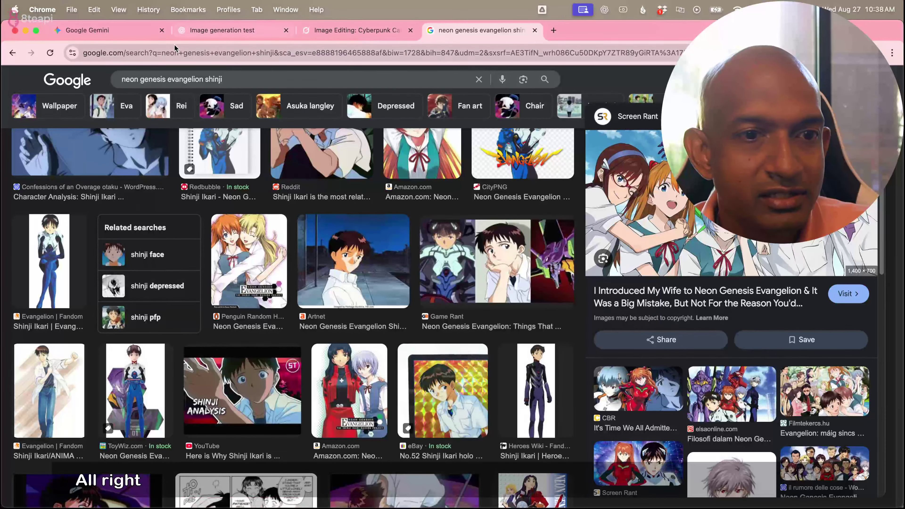
Return to the Gemini chat and attach the Evangelion group picture to a new prompt.
left_click(89, 31)
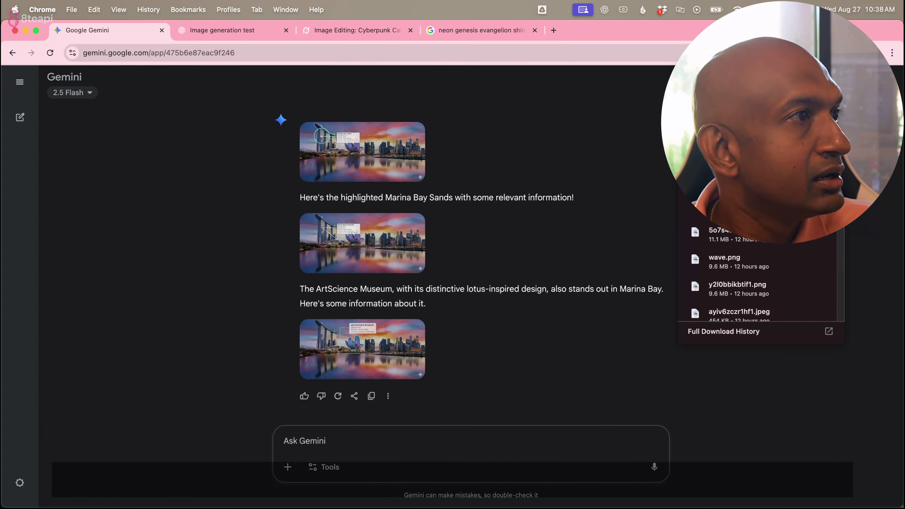
left_click_drag(733, 203, 374, 425)
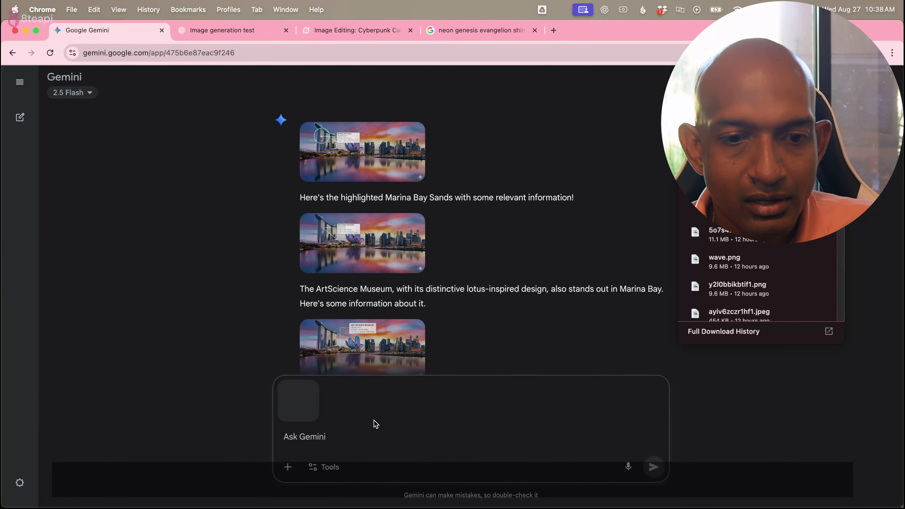
left_click(347, 438)
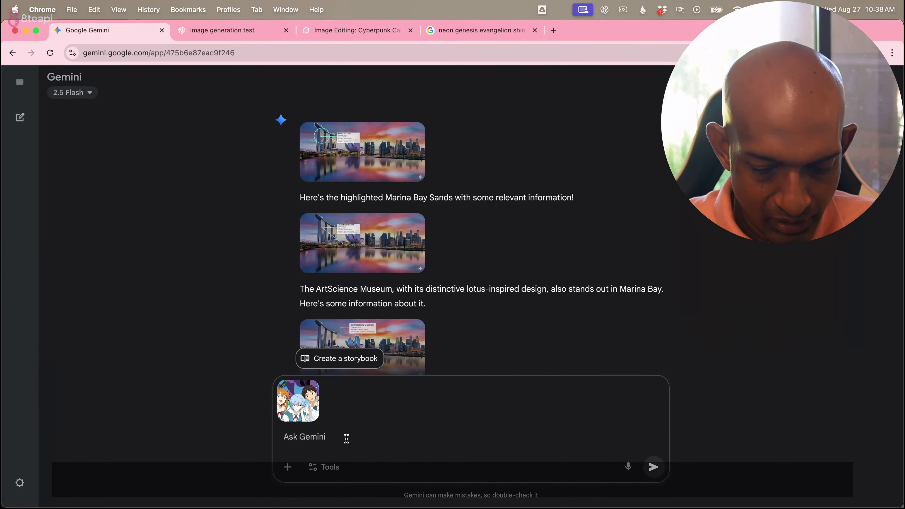
Write the prompt "can you zoom out from this image so that the full body of the characters is visible" for the attached Evangelion picture.
type("can")
type("soo")
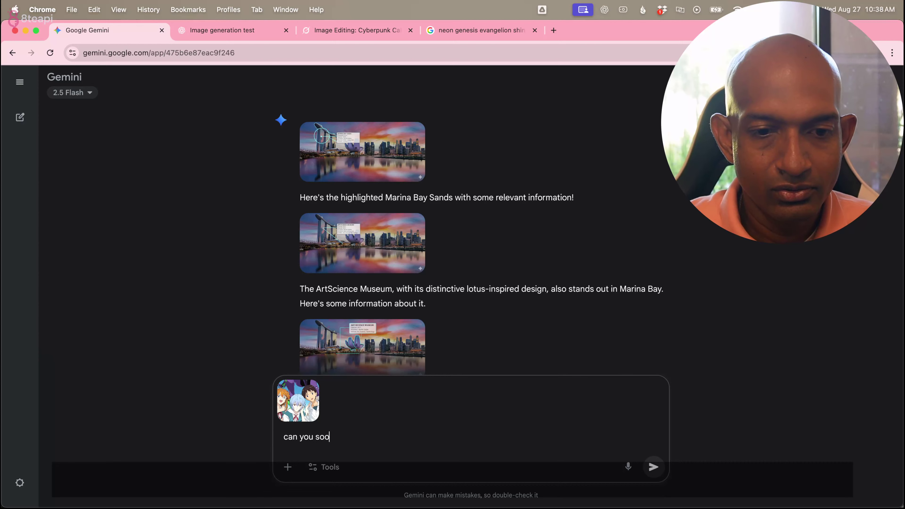
key("BackSpace")
key("BackSpace")
key("BackSpace")
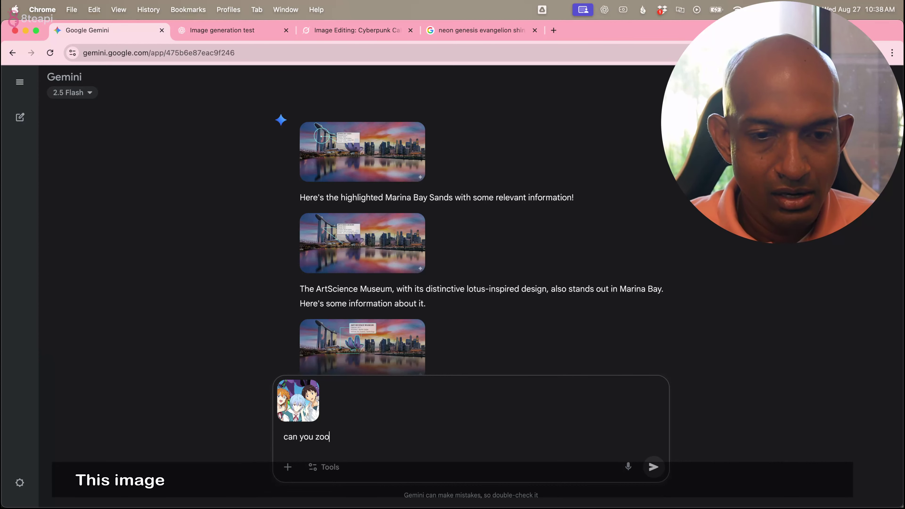
type("zoom out ")
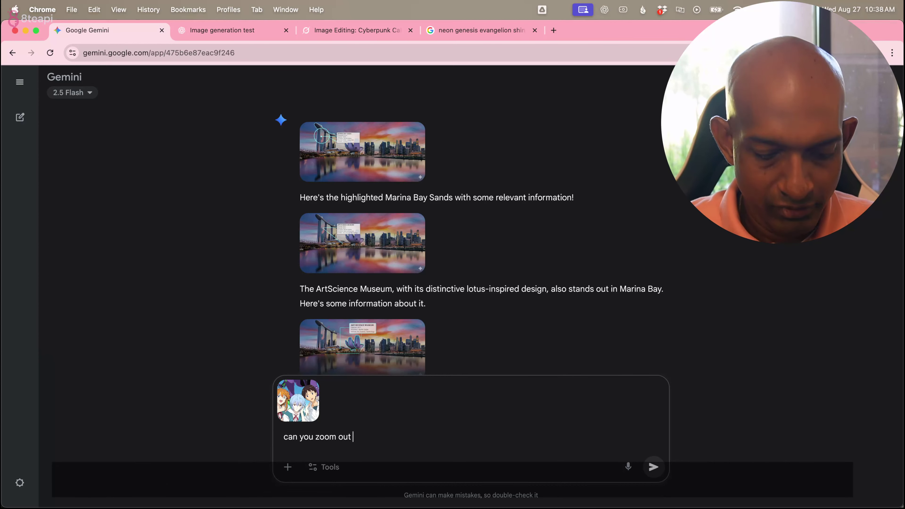
type("from this image")
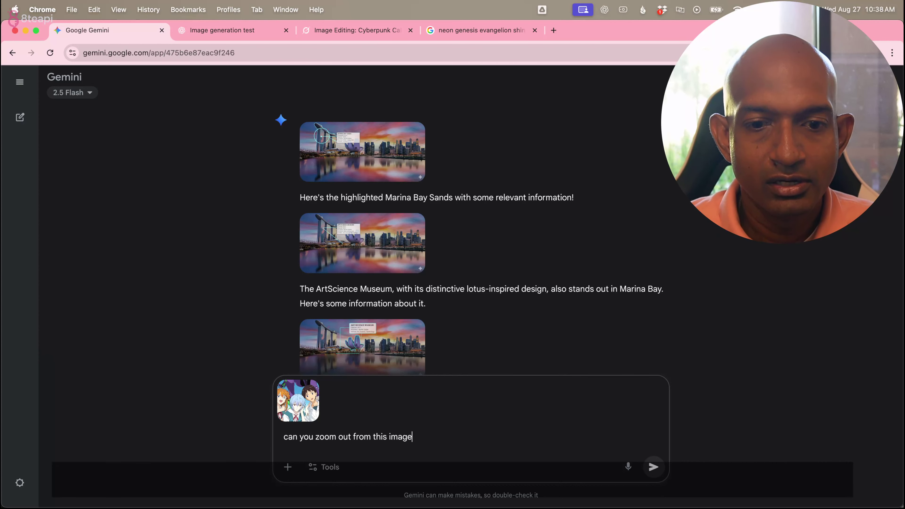
type(" so that the")
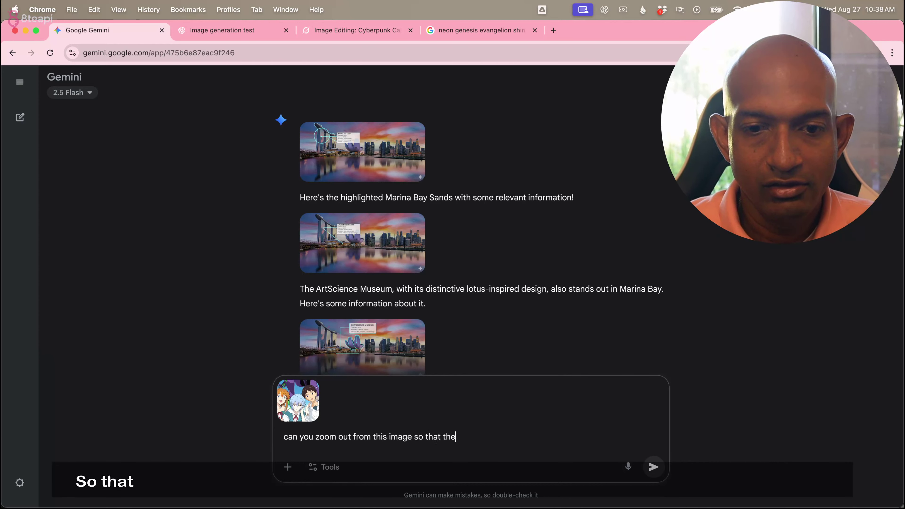
type(" full body of")
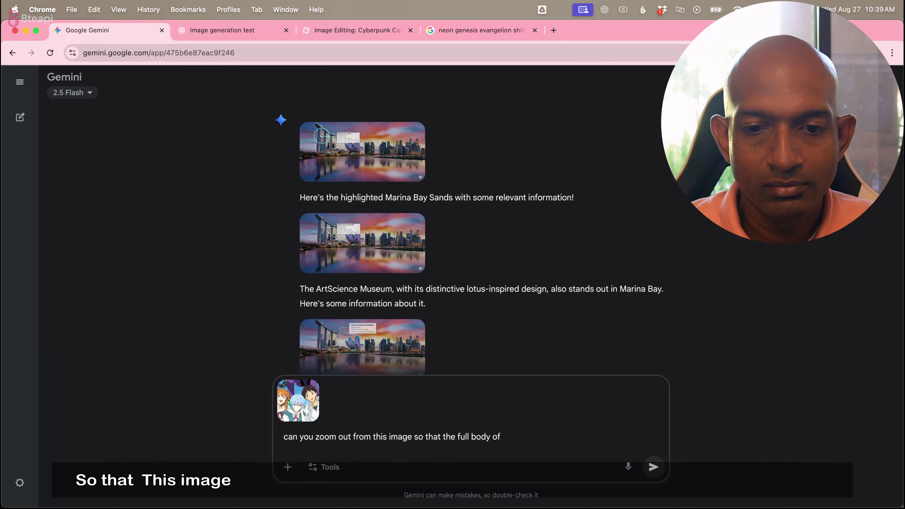
type(" the ch")
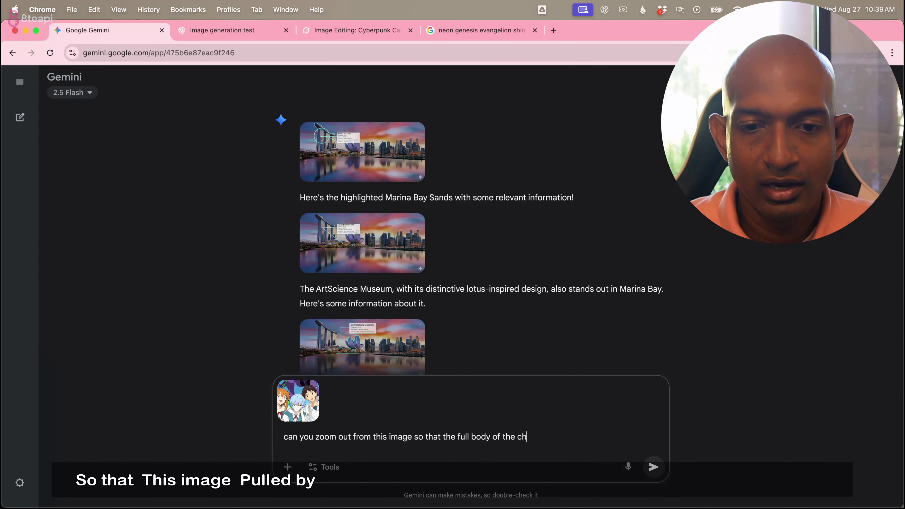
type("aracters is ")
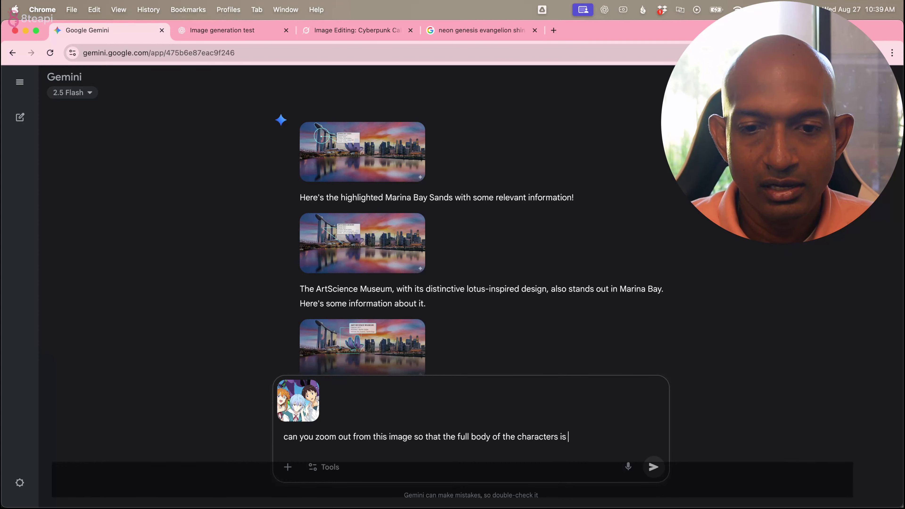
type("visible")
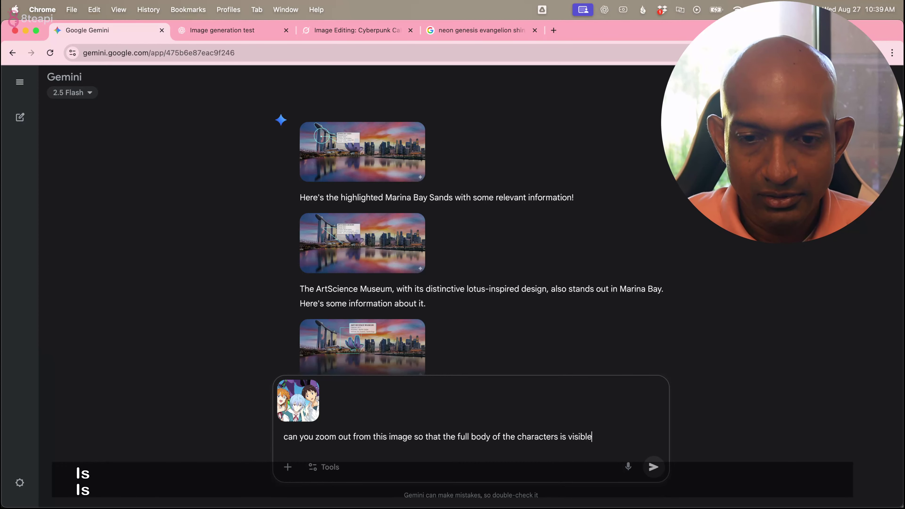
Copy the full prompt text for reuse and submit it to Gemini with the attached group picture.
key("super+a")
key("super+c")
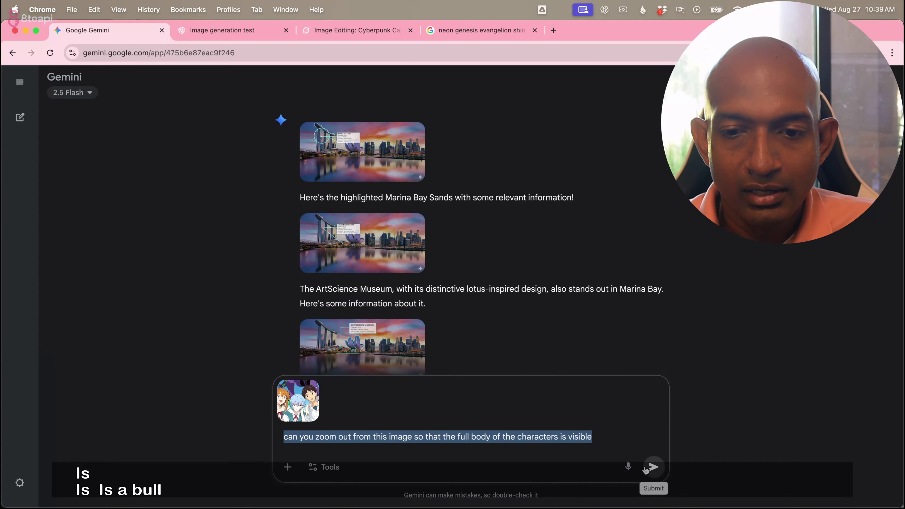
left_click(653, 467)
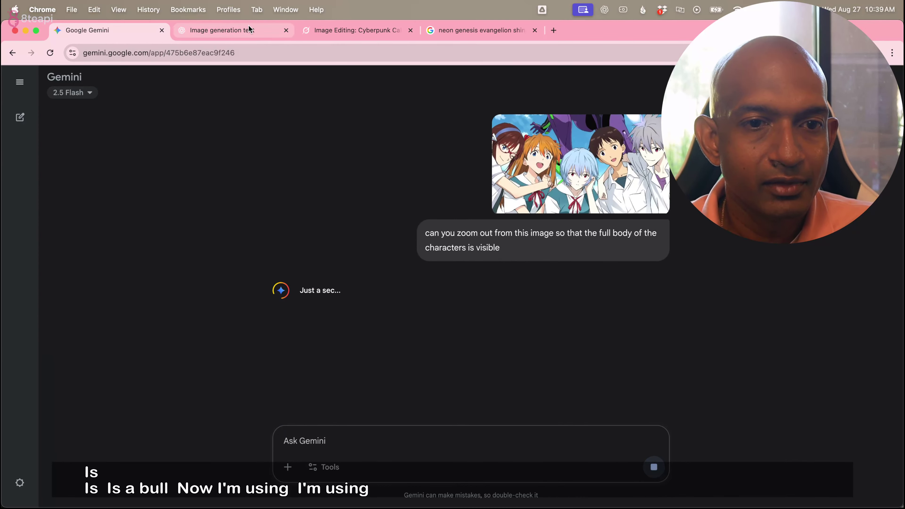
Switch to the ChatGPT chat, attach the Evangelion group picture, and send it with the copied zoom-out prompt.
left_click(249, 32)
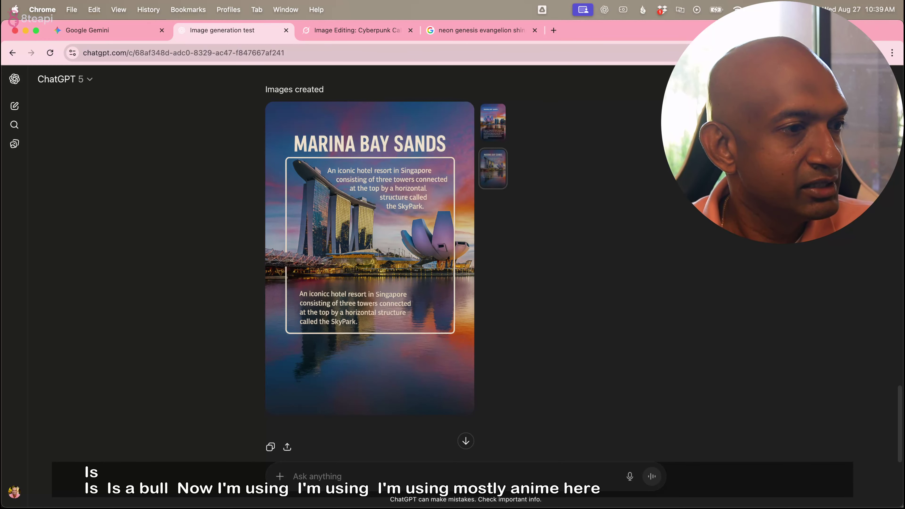
left_click_drag(42, 346, 348, 456)
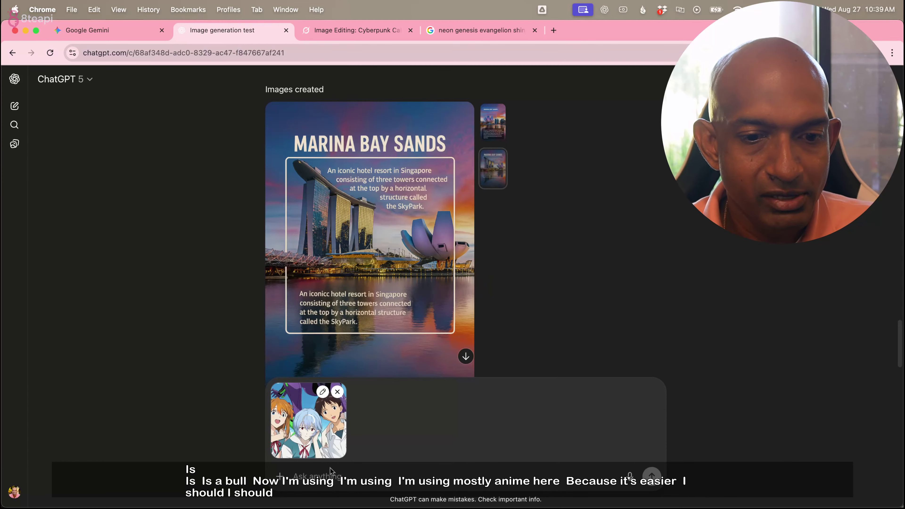
key("super+v")
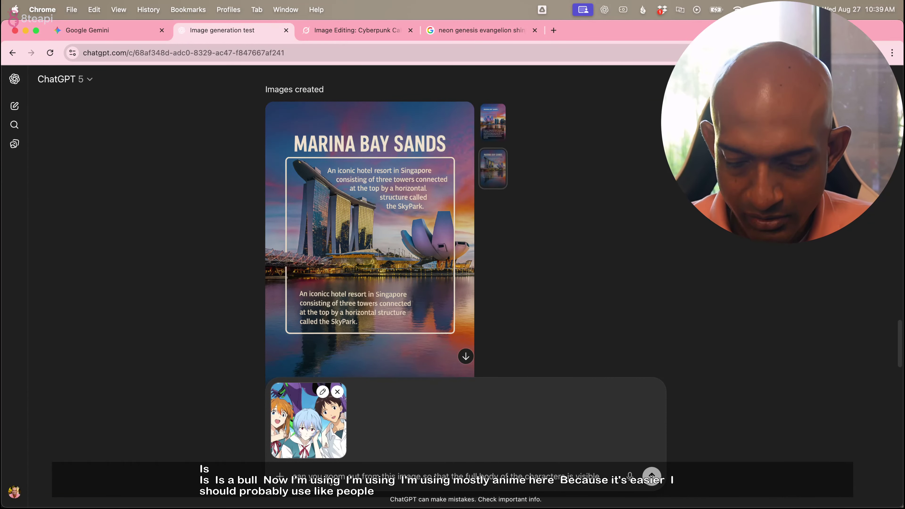
key("Return")
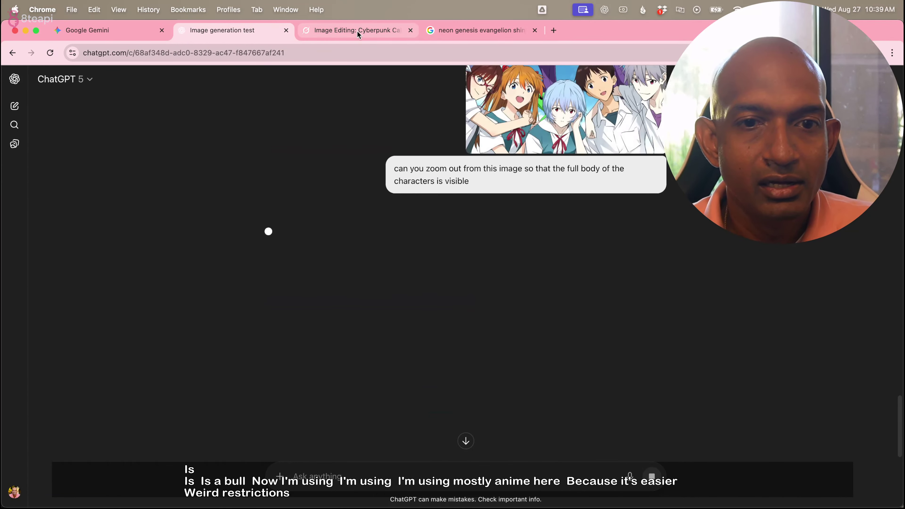
Switch to the Grok chat, attach the Evangelion group picture, and submit the copied full-body prompt with it.
left_click(357, 31)
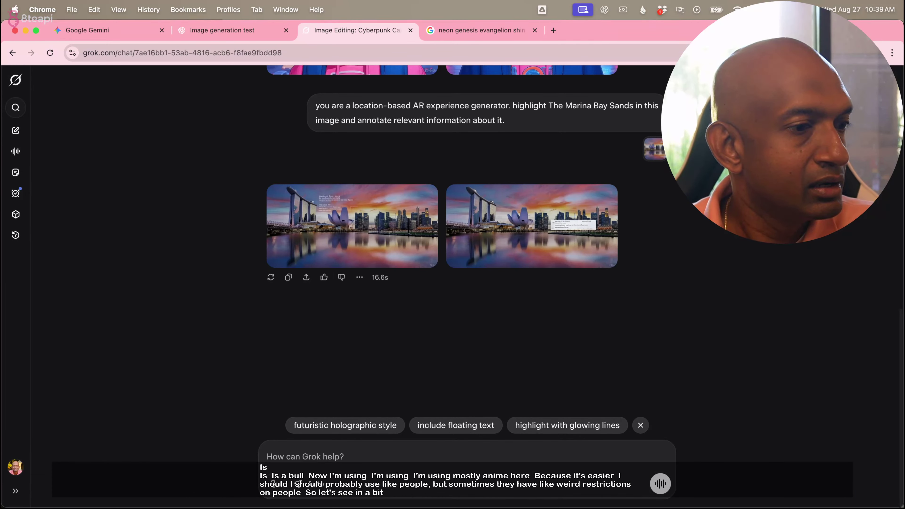
left_click_drag(16, 291, 306, 451)
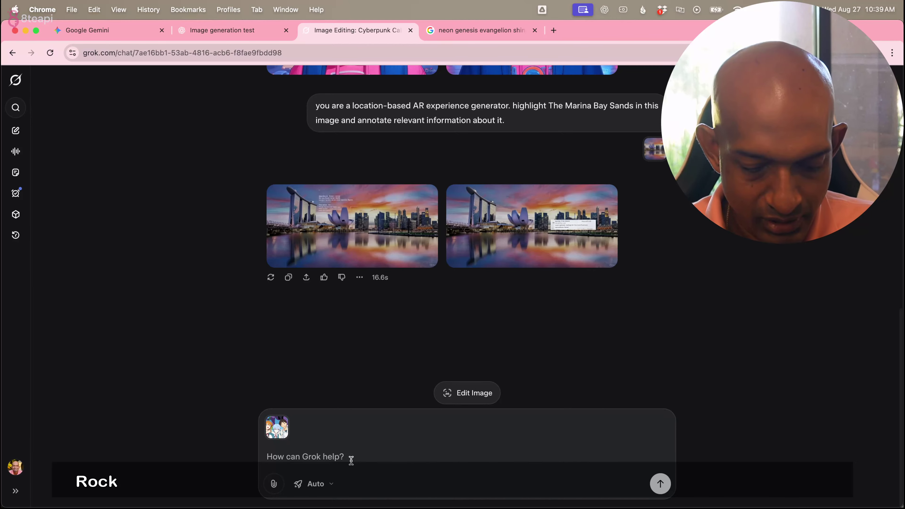
key("super+v")
key("Return")
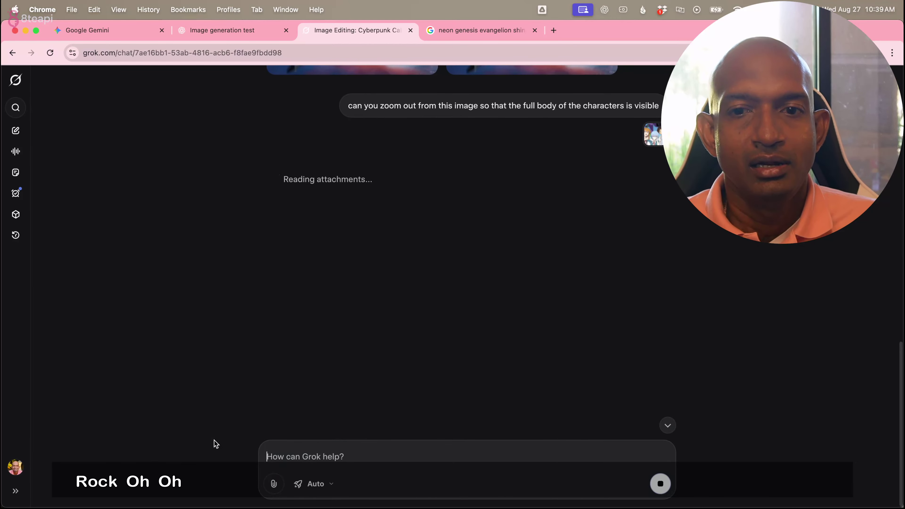
Return to the Gemini chat, attach the Evangelion picture again to the unsent zoom-out prompt, and resubmit it.
left_click(130, 39)
scroll(258, 376, "down", 5)
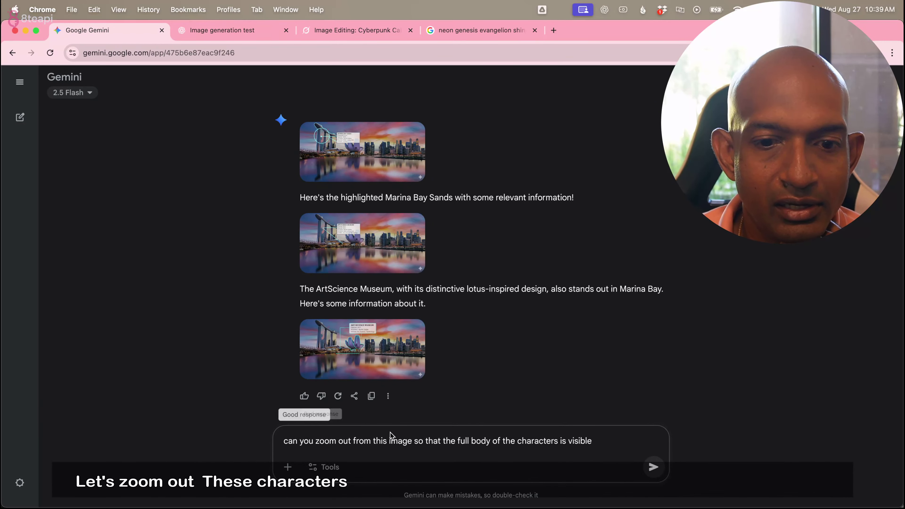
left_click(20, 81)
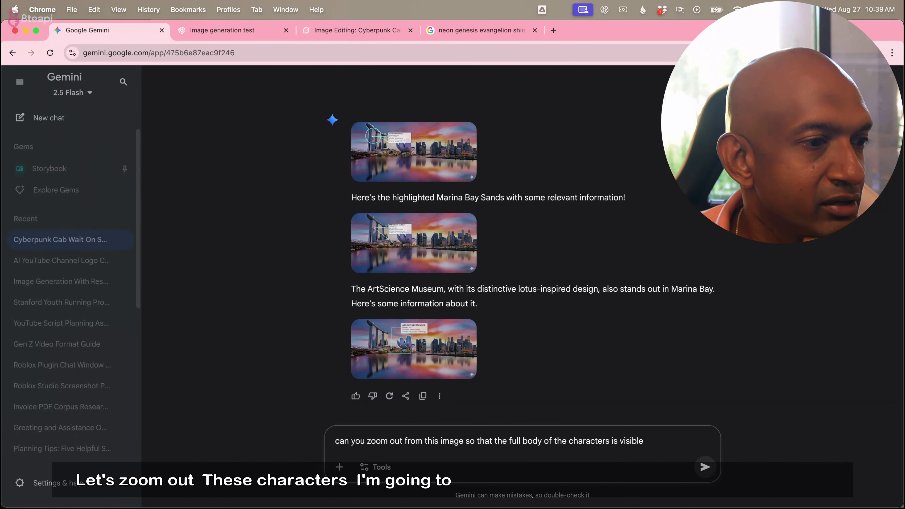
left_click(20, 81)
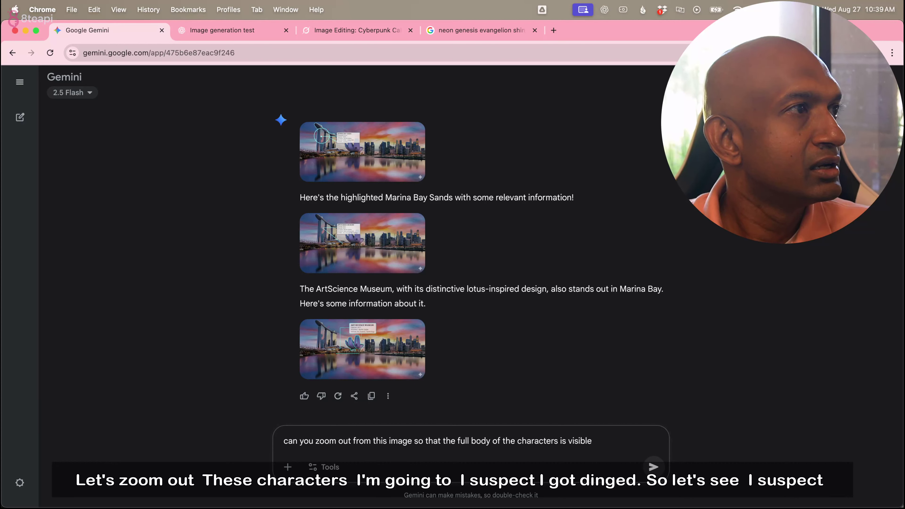
left_click_drag(87, 308, 448, 405)
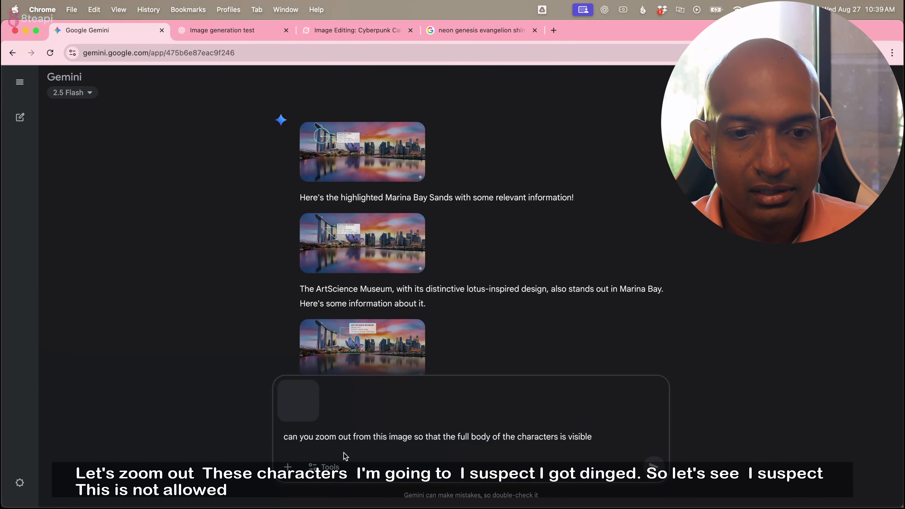
left_click(653, 467)
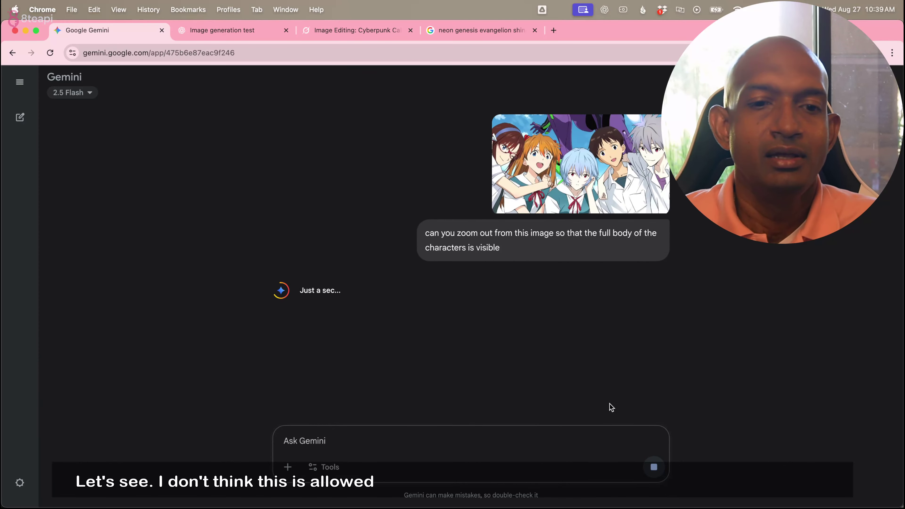
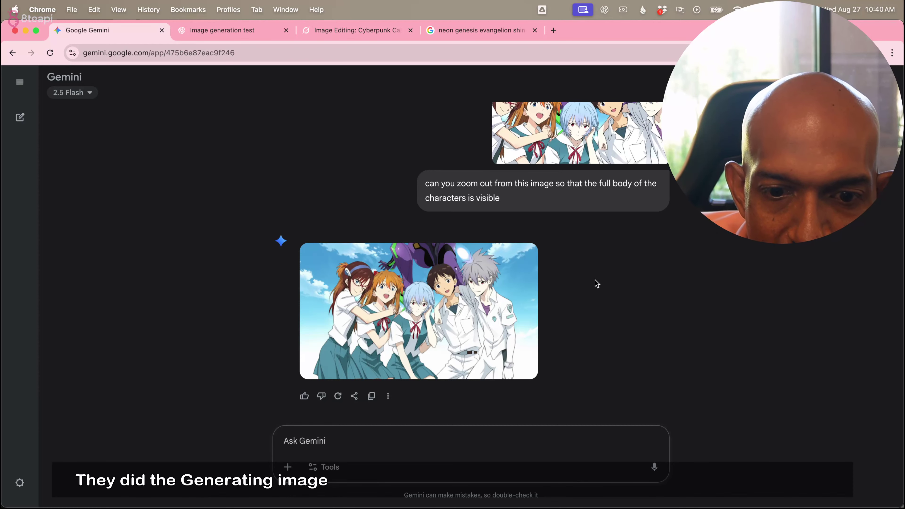
Compare Gemini's zoomed-out picture with the original, and check the progress of ChatGPT's image generation.
scroll(593, 282, "up", 1)
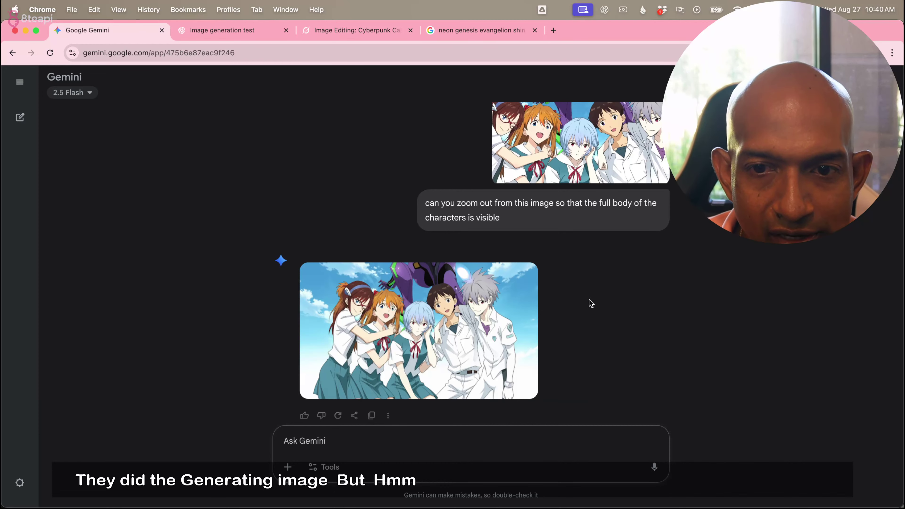
scroll(554, 326, "up", 1)
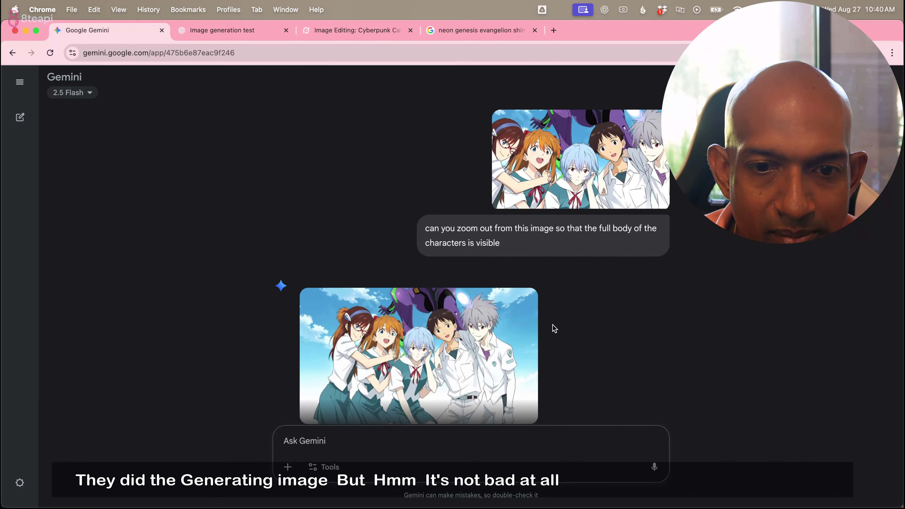
scroll(554, 327, "down", 2)
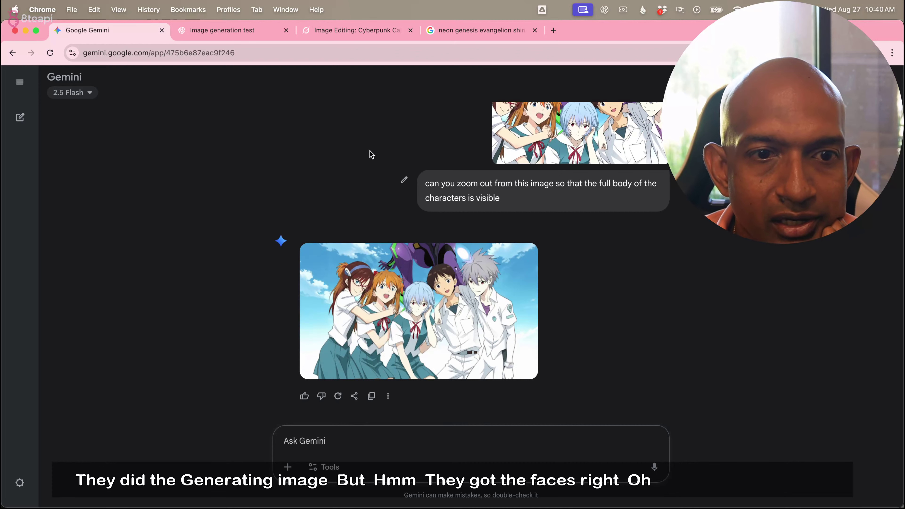
left_click(270, 35)
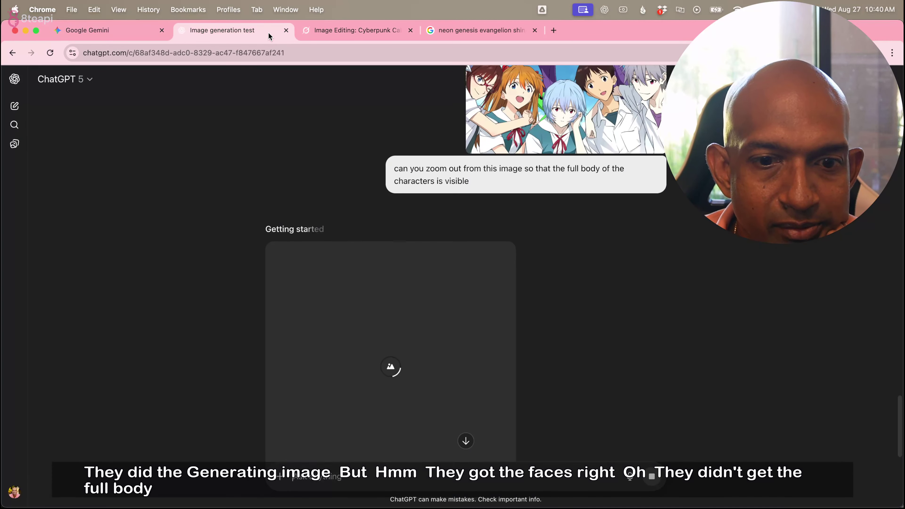
scroll(438, 342, "down", 3)
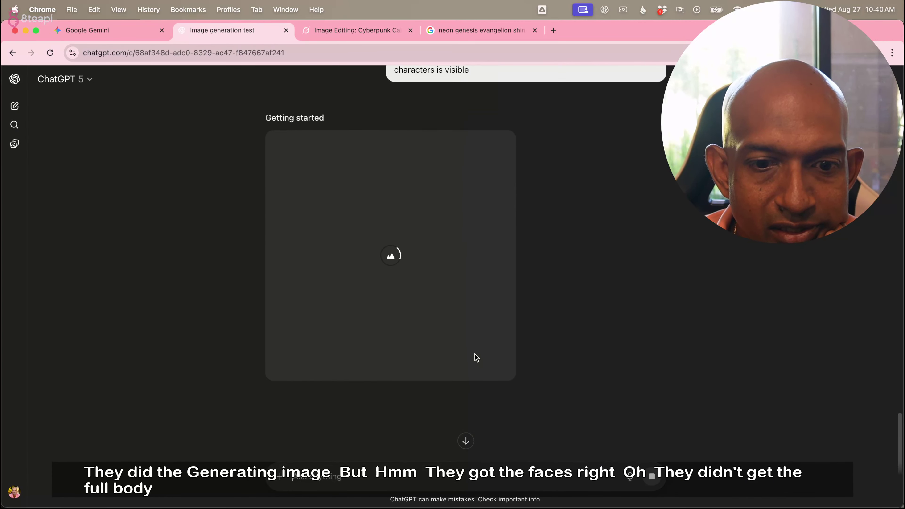
Switch to the Grok chat and examine both generated Evangelion pictures in enlarged view for character accuracy and full-body framing.
left_click(359, 32)
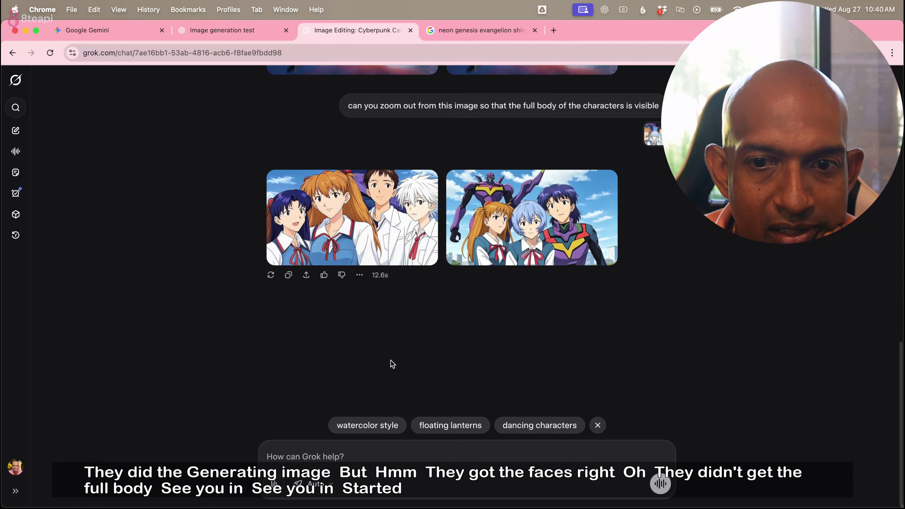
left_click(404, 221)
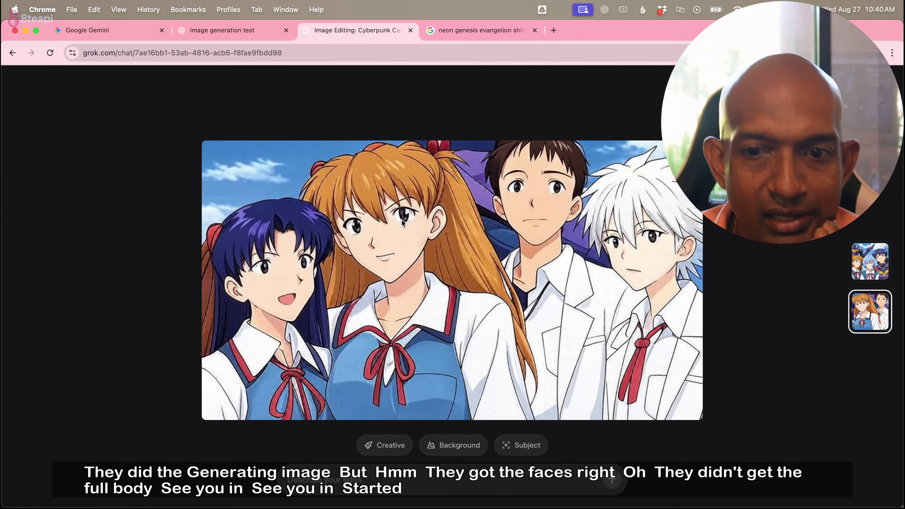
key("Escape")
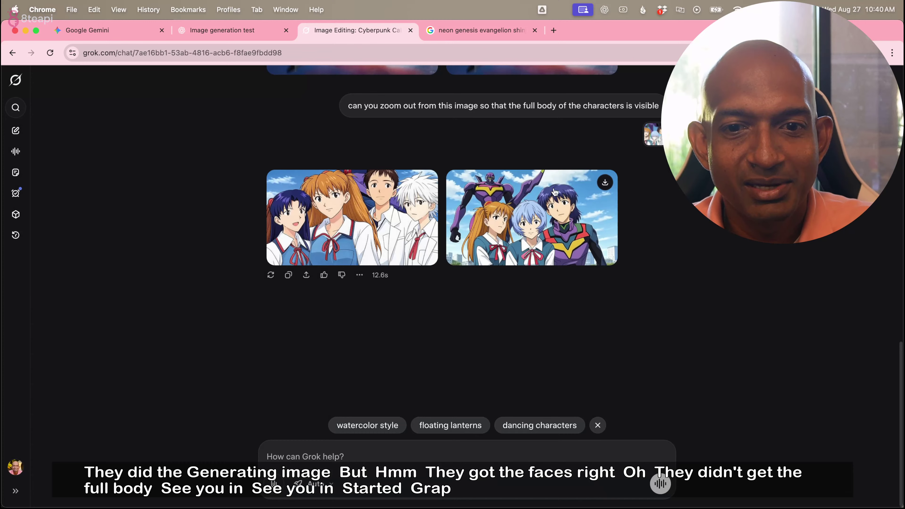
left_click(545, 223)
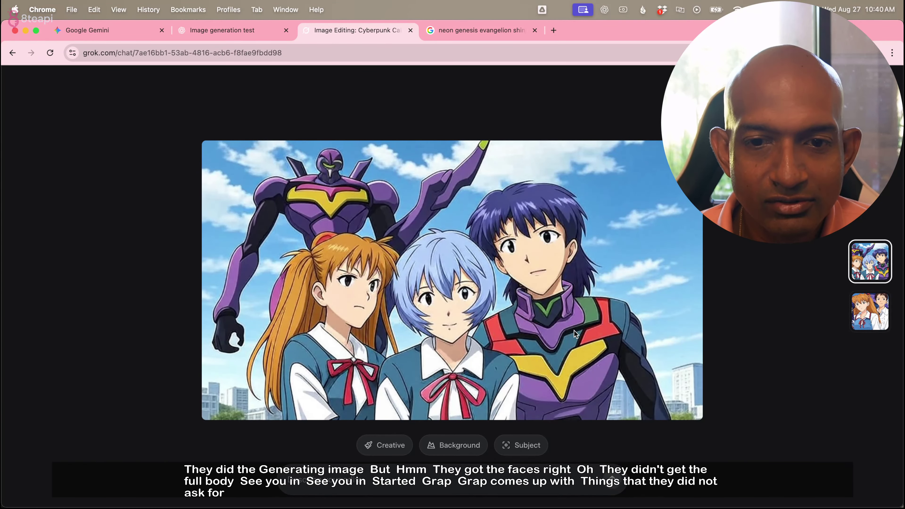
key("Escape")
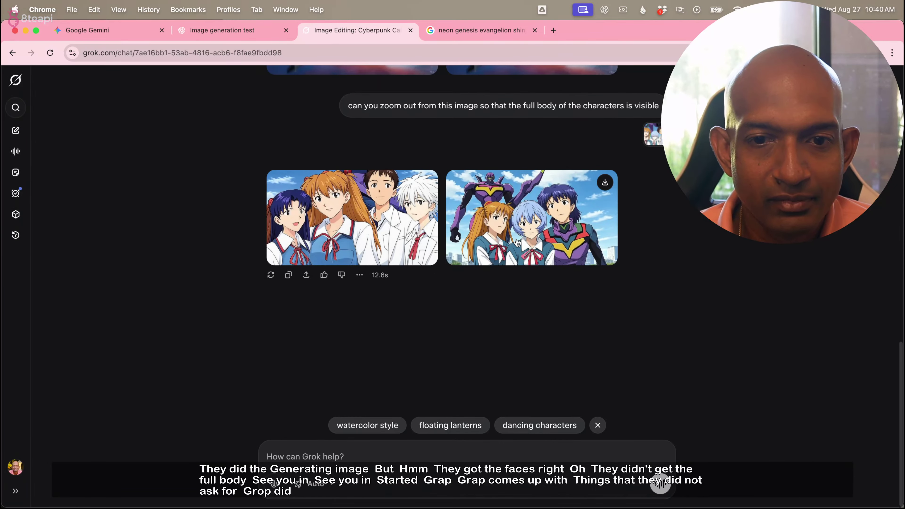
left_click(516, 238)
key("Escape")
scroll(588, 324, "up", 1)
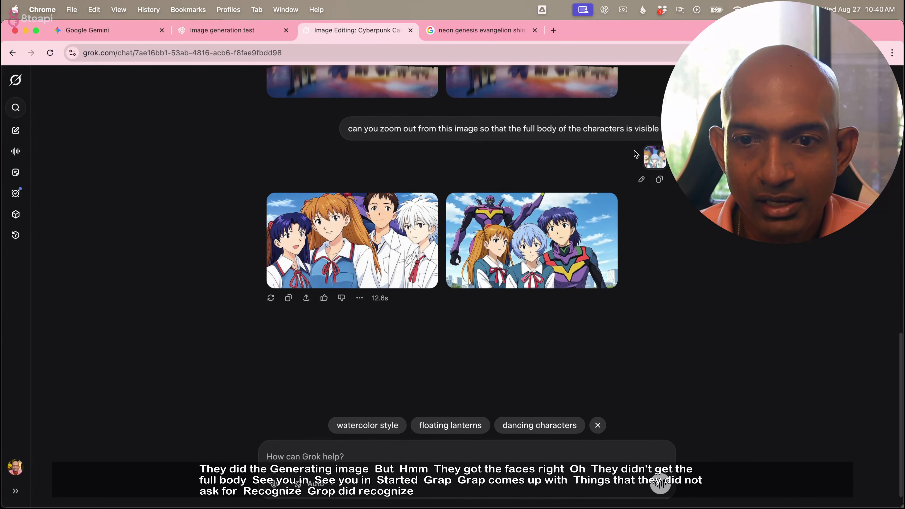
Re-examine both of Grok's generated Evangelion pictures in enlarged view, and check the progress of ChatGPT's image generation.
left_click(591, 210)
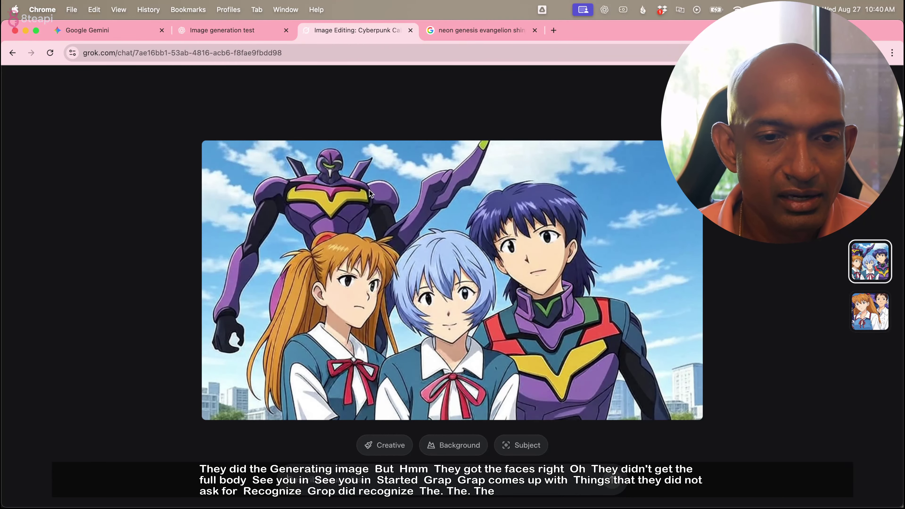
key("Escape")
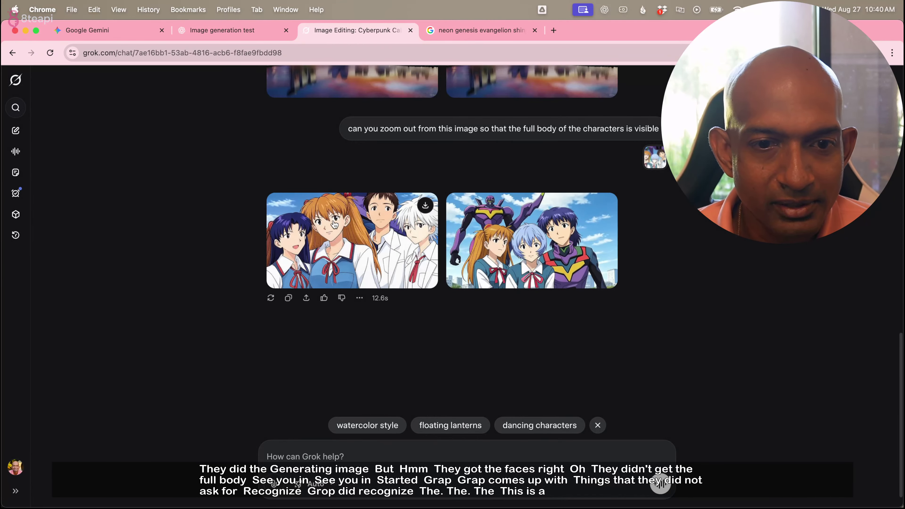
left_click(338, 224)
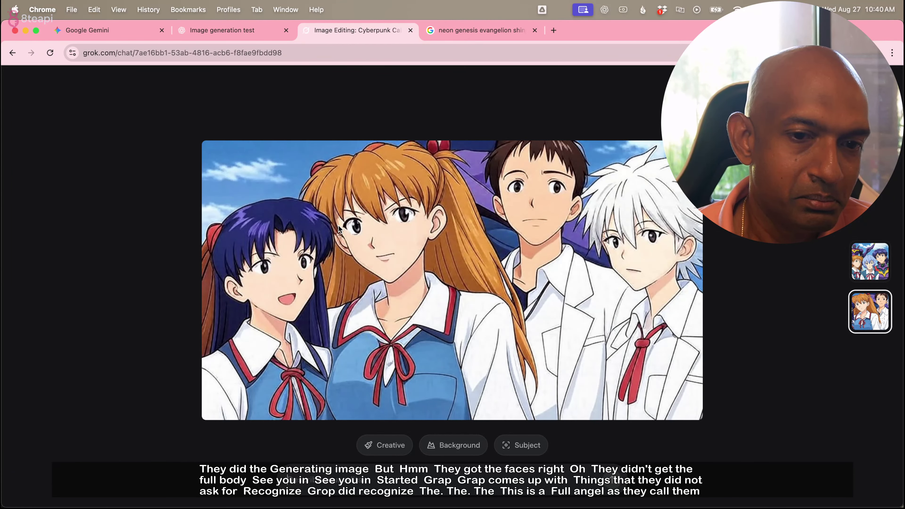
key("Escape")
left_click(231, 36)
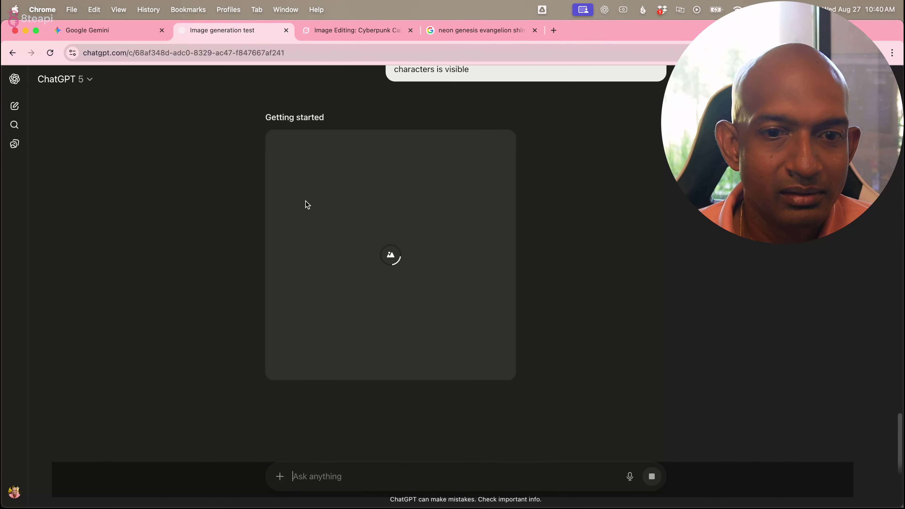
Return to the Gemini chat and submit the follow-up prompt "can you zoom out more so that head to toe is visible".
left_click(127, 31)
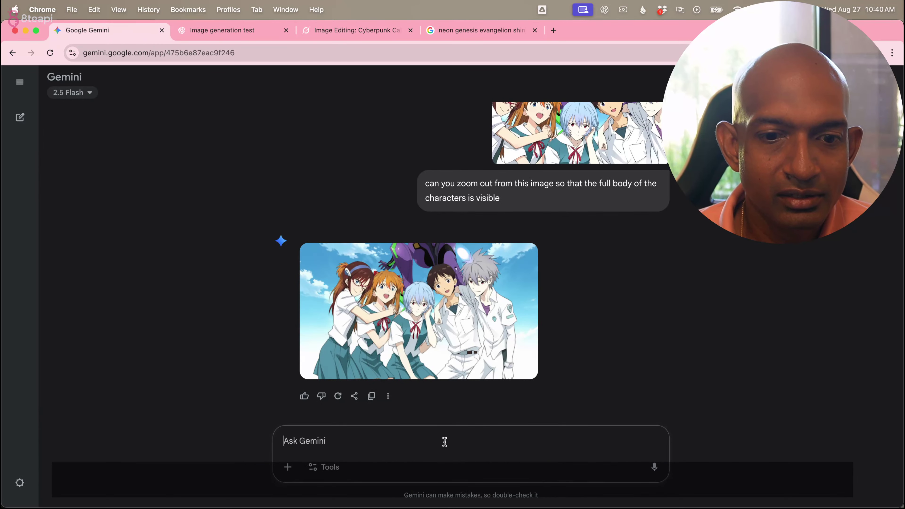
type("can you")
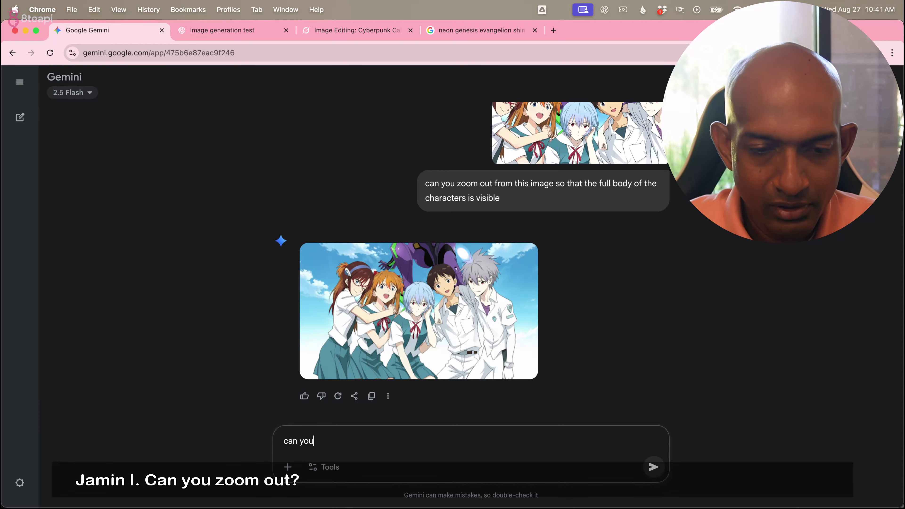
type(" zoom out mor")
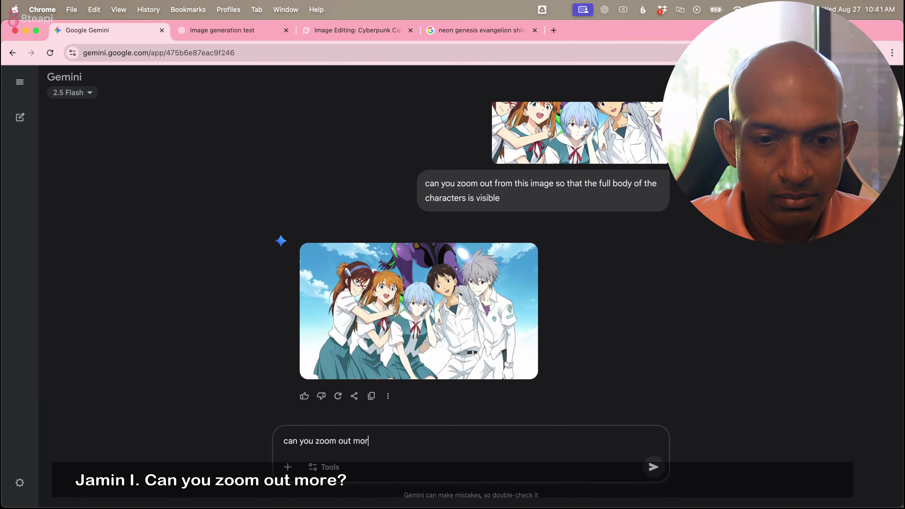
type("e so that h")
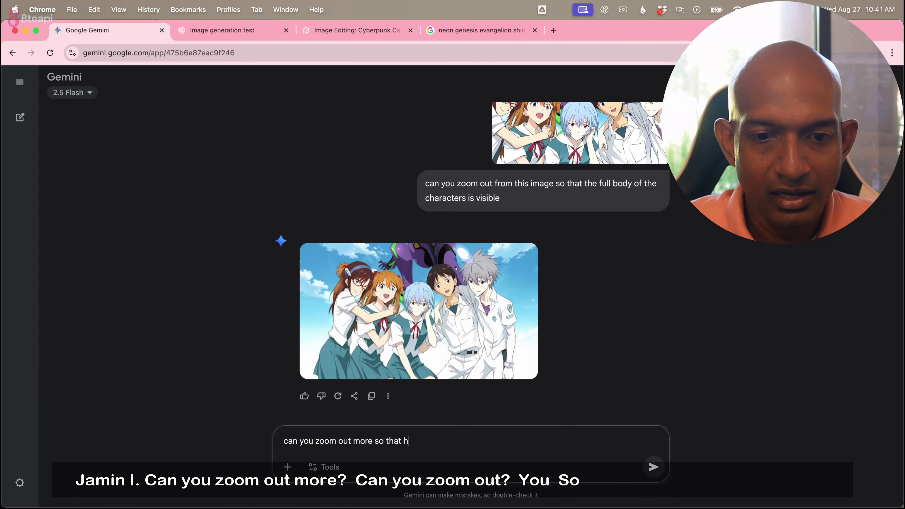
type("ead to toe ")
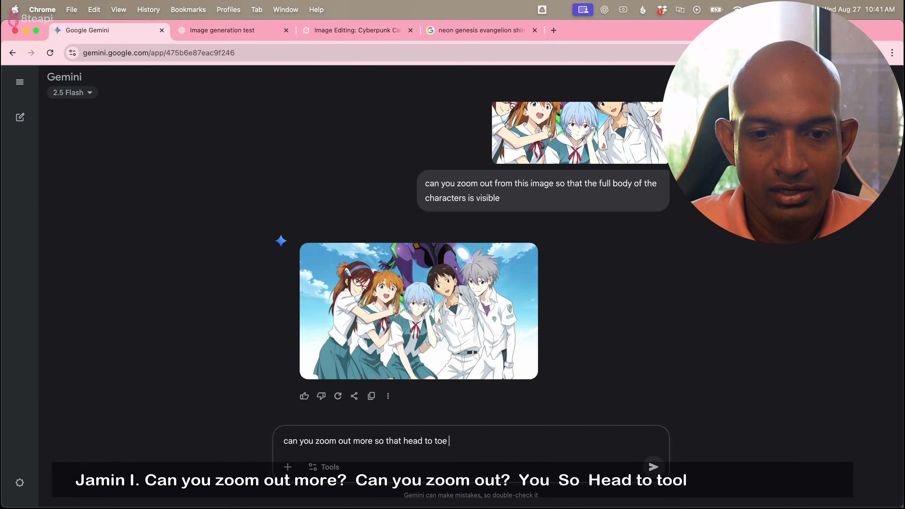
type("is visible")
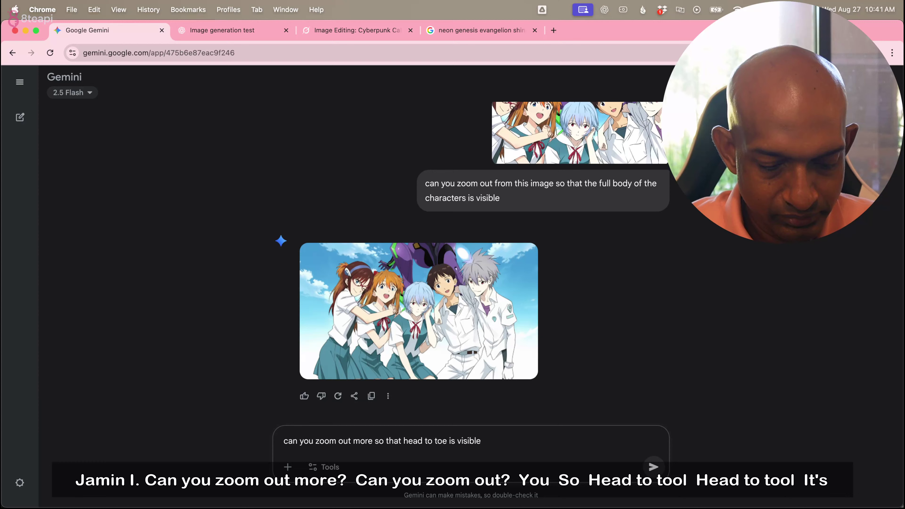
key("super+a")
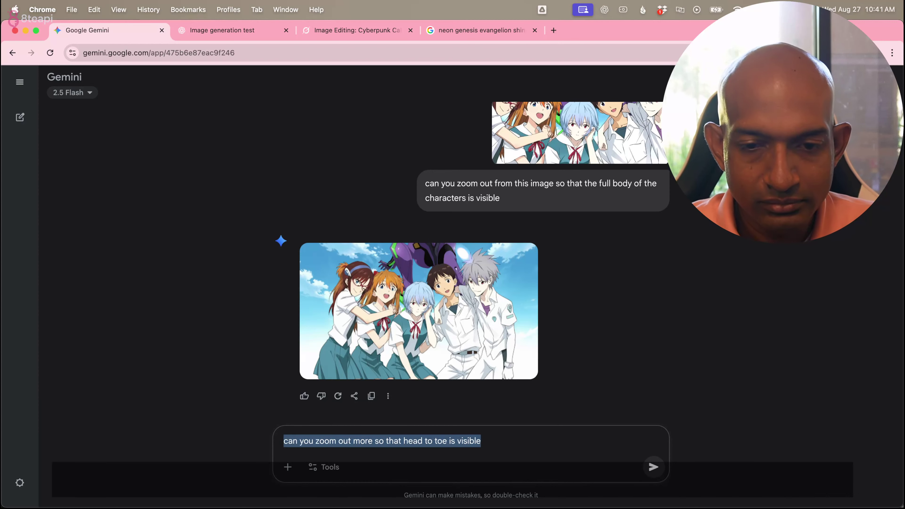
left_click(653, 467)
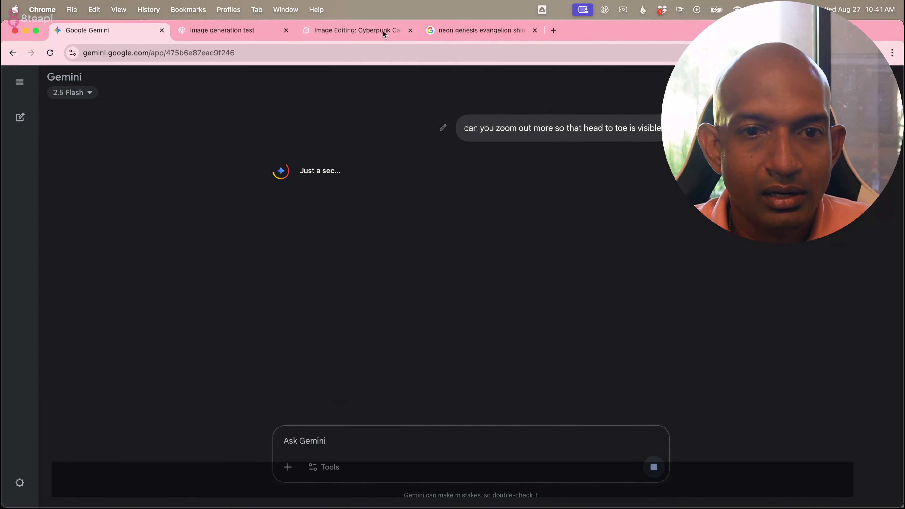
In the Grok chat, submit "can you zoom out from this image so that the full body of the characters is visible" without an attachment.
left_click(377, 30)
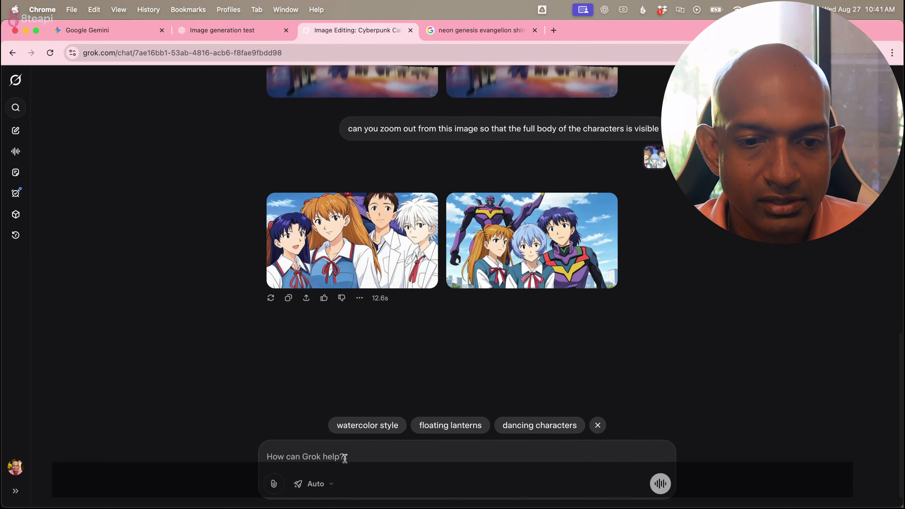
left_click(337, 456)
type("can you zoom out from this image so that the full body of the characters is visible")
key("Return")
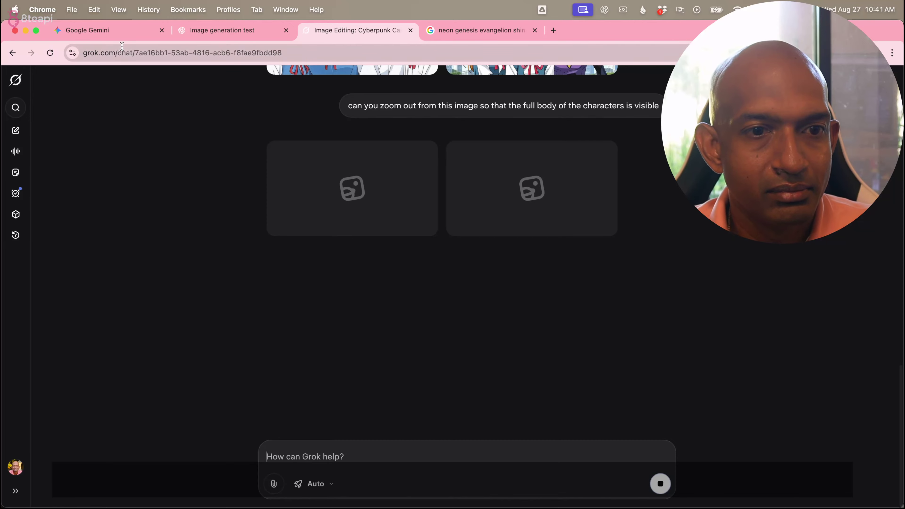
Copy the prompt "can you zoom out more so that head to toe is visible" from the Gemini chat and submit it in the Grok chat.
left_click(128, 32)
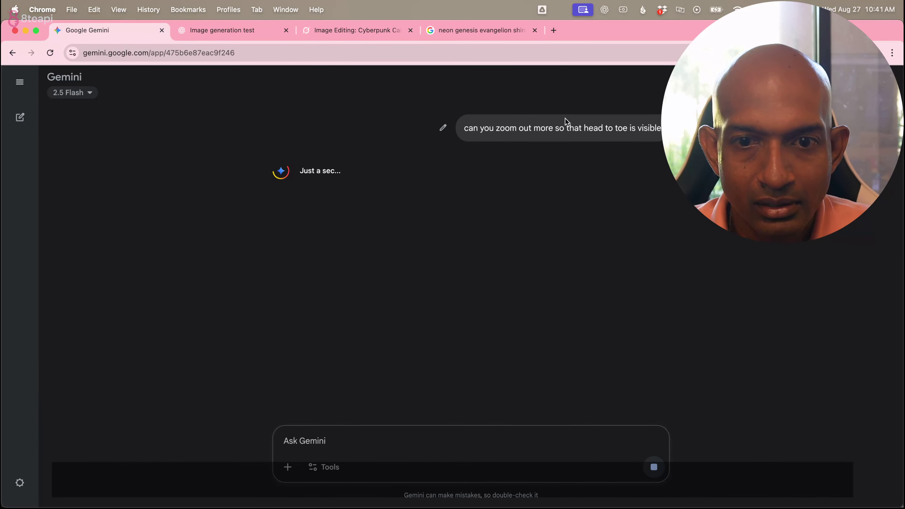
triple_click(561, 123)
key("super+c")
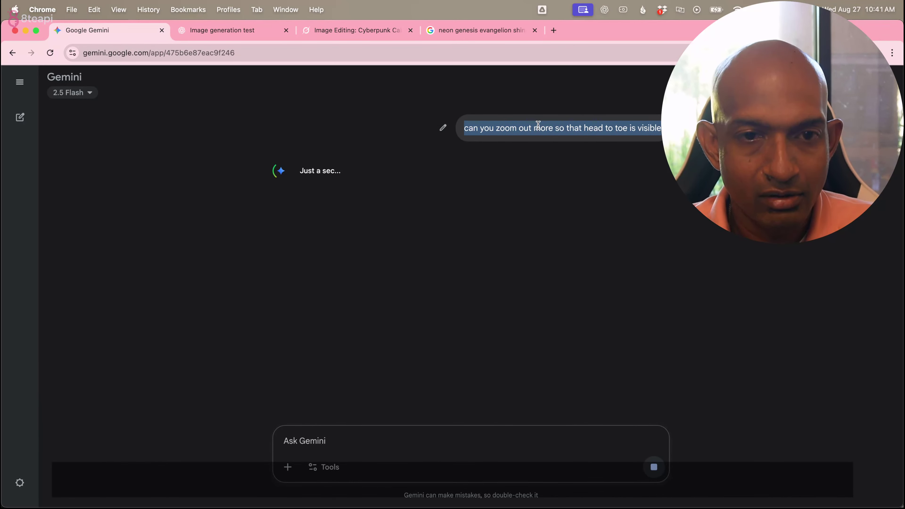
left_click(356, 27)
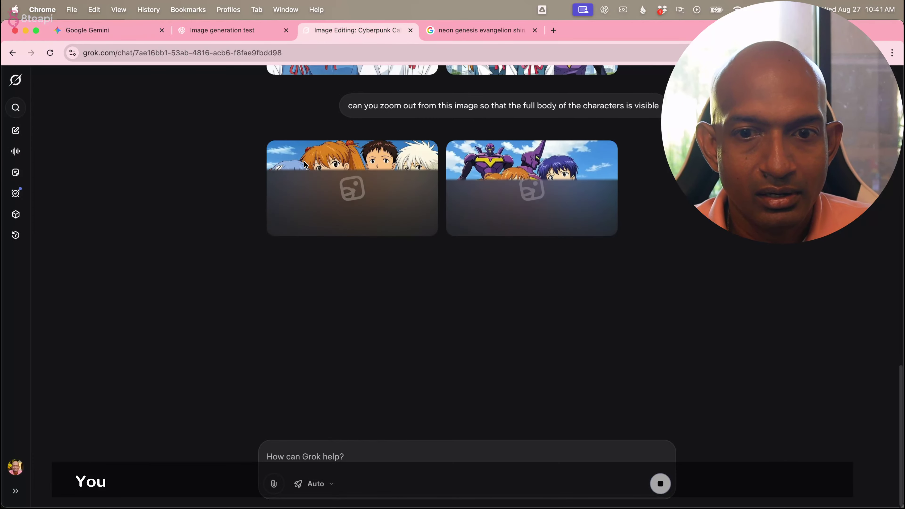
left_click(232, 25)
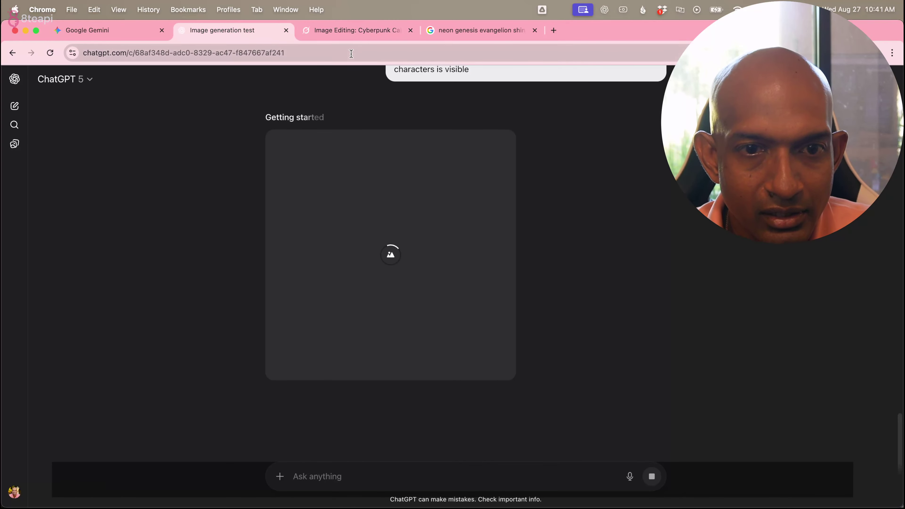
left_click(358, 31)
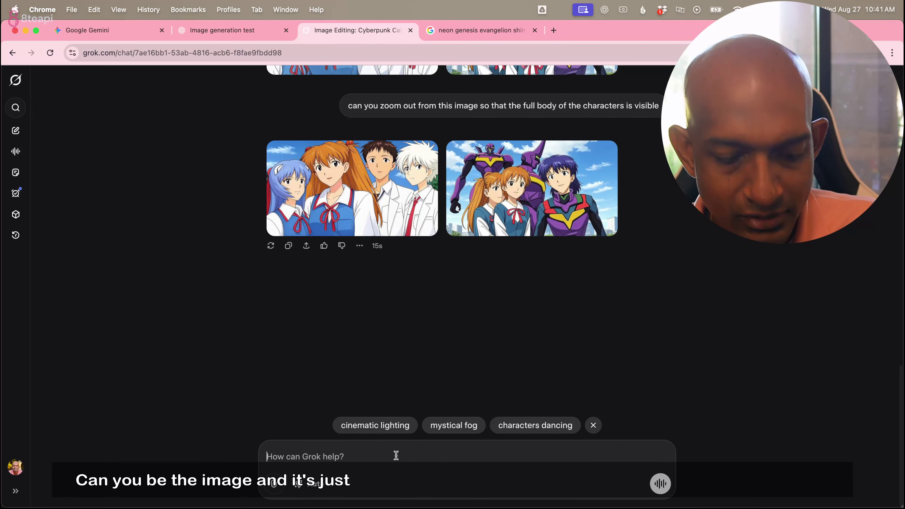
key("super+v")
key("Return")
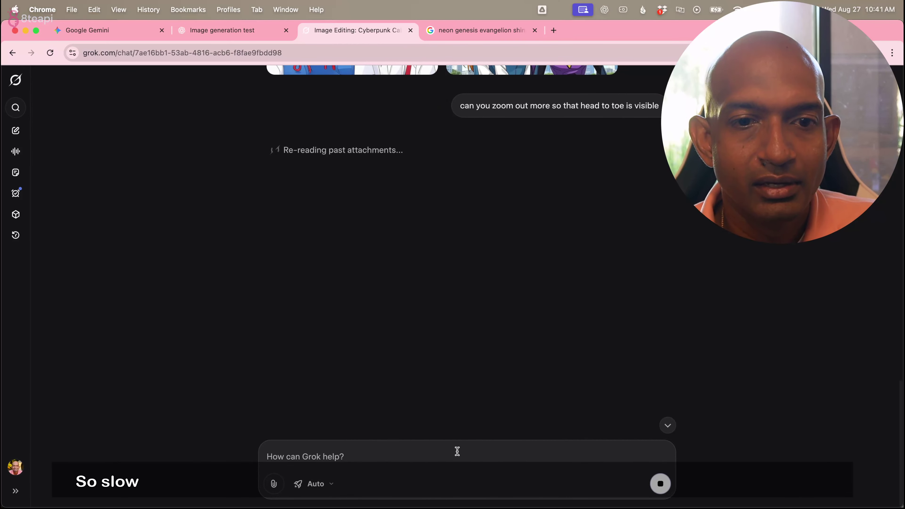
Check ChatGPT's progress and Gemini's latest picture, and resubmit the copied head-to-toe zoom-out prompt in the Gemini chat.
left_click(243, 37)
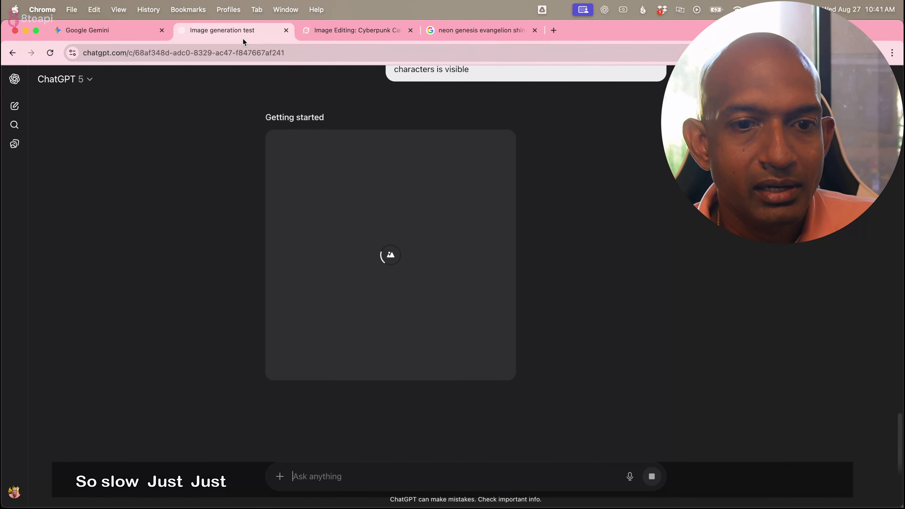
left_click(113, 32)
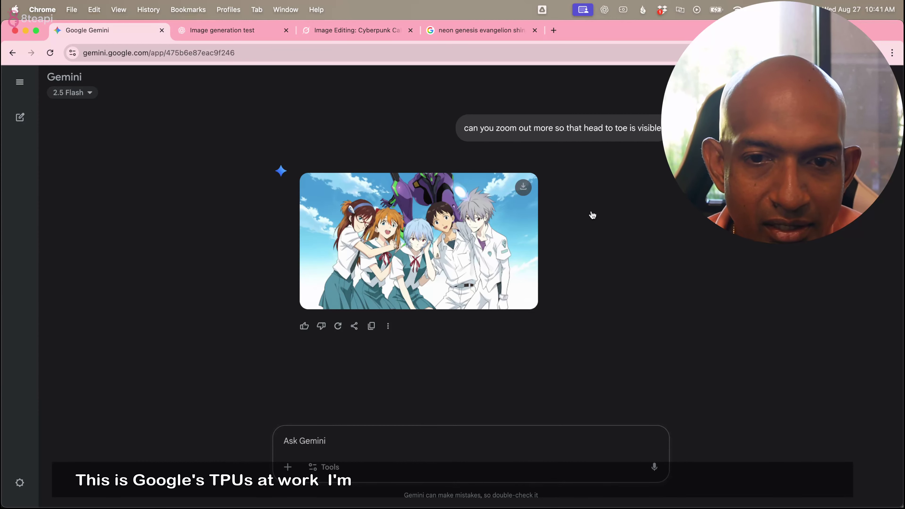
scroll(590, 212, "up", 4)
scroll(711, 234, "down", 3)
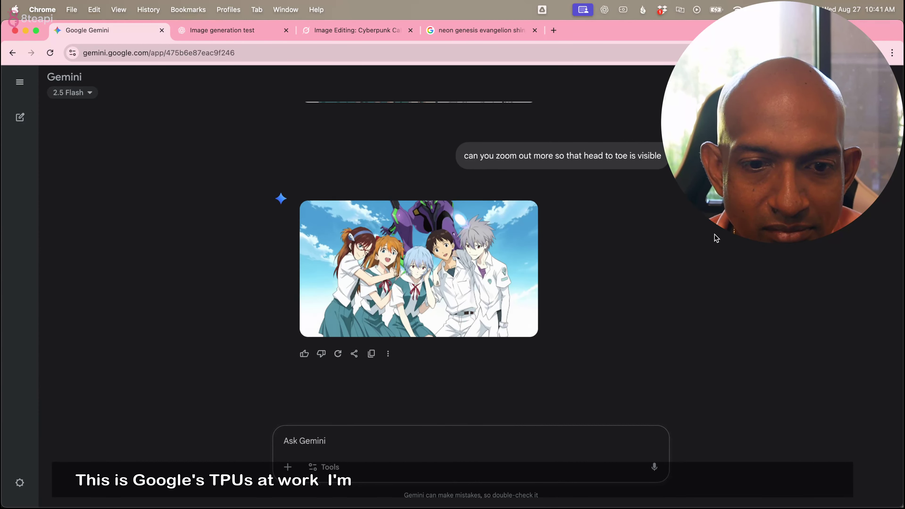
scroll(711, 234, "up", 2)
triple_click(515, 243)
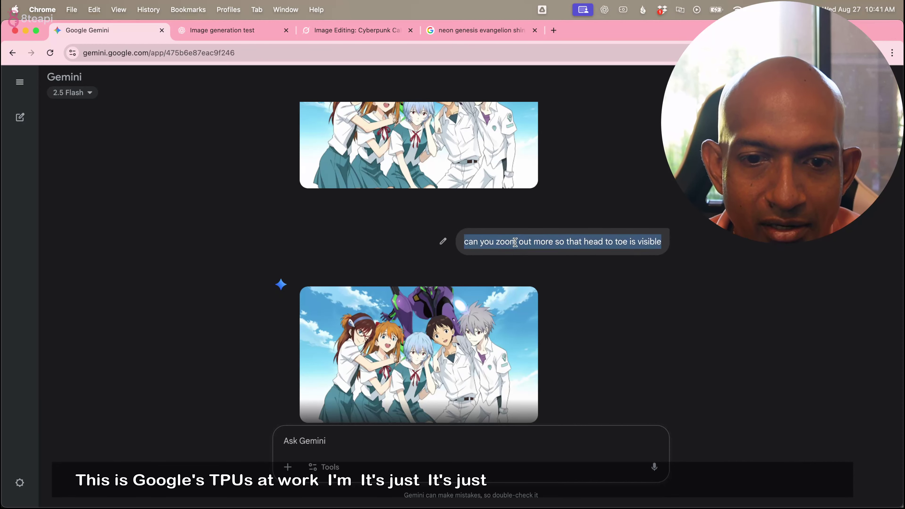
key("super+c")
scroll(493, 421, "down", 1)
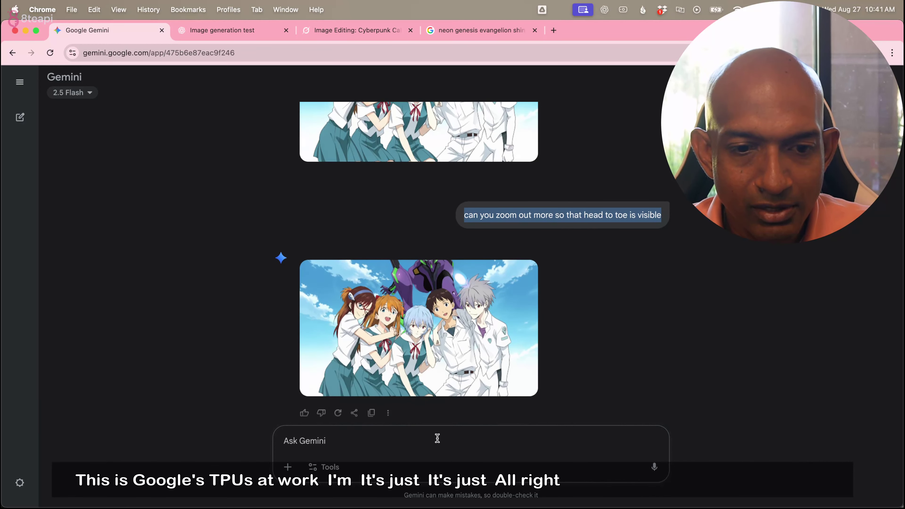
left_click(464, 435)
key("super+v")
key("Return")
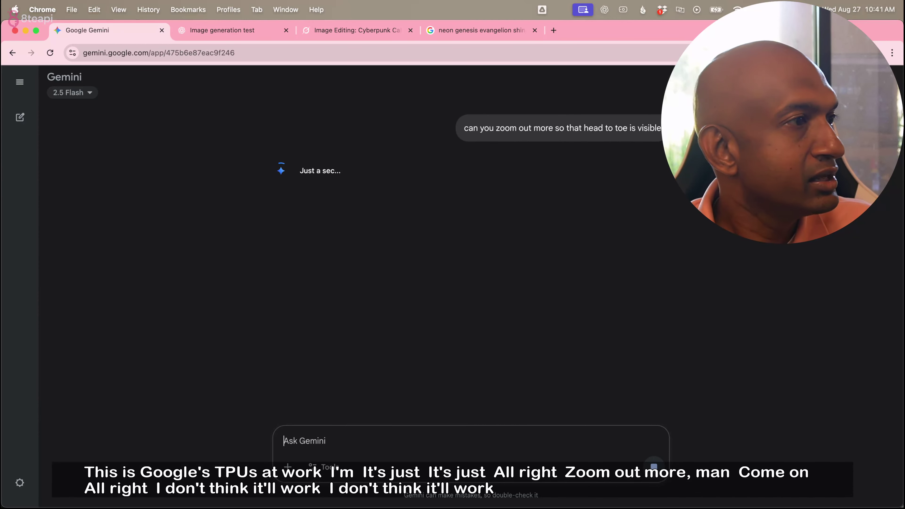
Switch to Preview, close the window with the teal-haired woman's photo, and return to the Gemini chat in Chrome.
key("super+Tab")
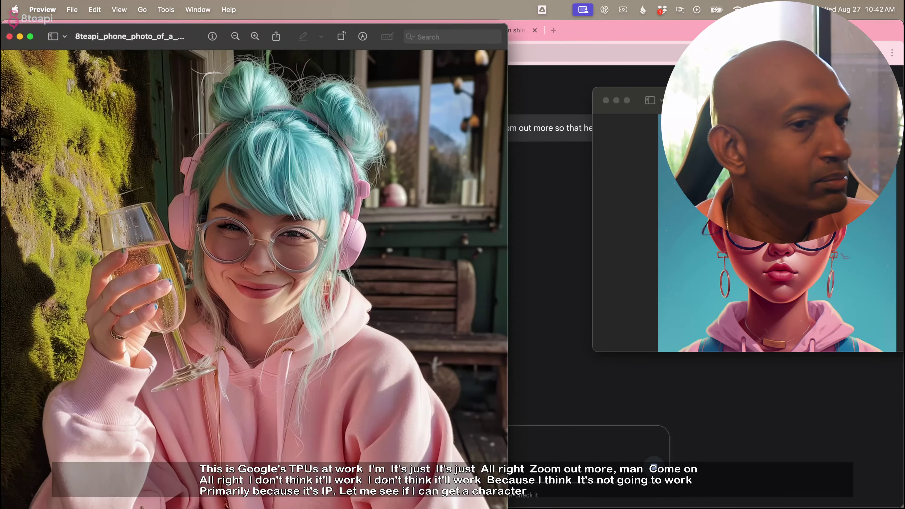
key("super+w")
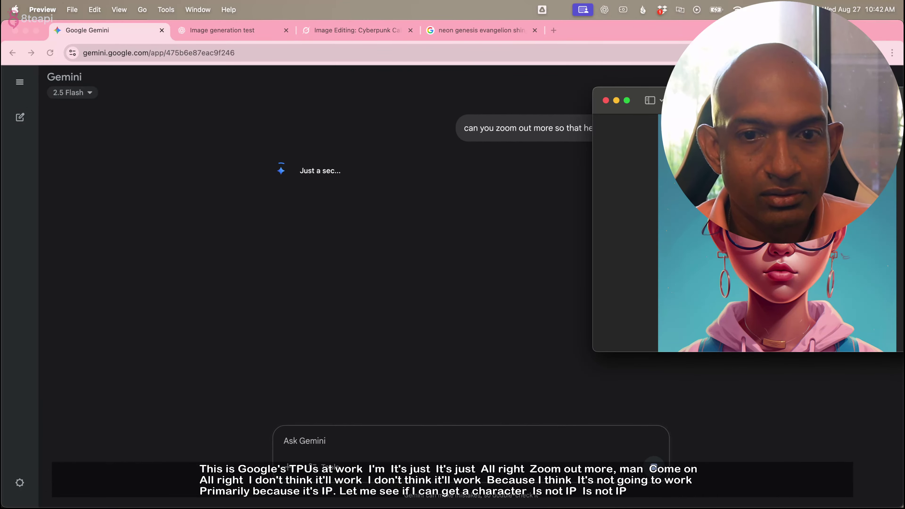
left_click(197, 256)
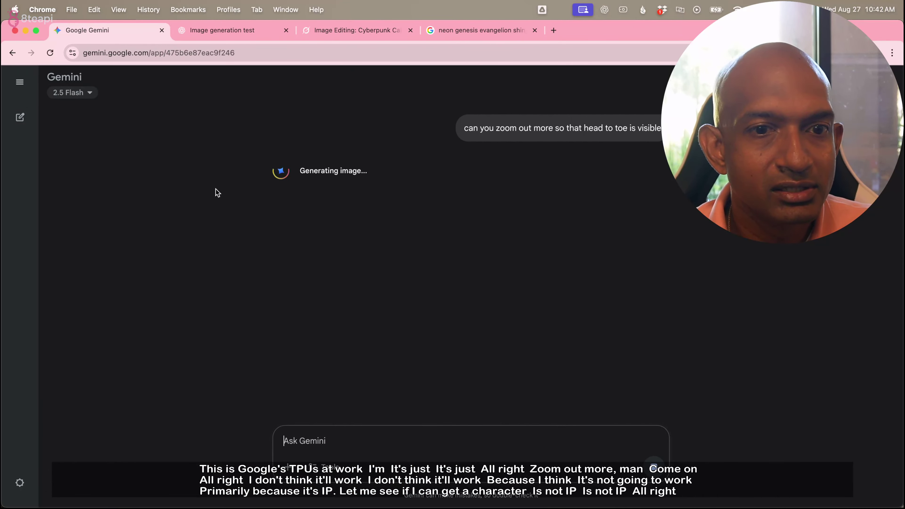
In the Grok chat, attach the photo of the teal-haired woman in the pink hoodie and submit the copied head-to-toe zoom-out prompt with it.
left_click(370, 28)
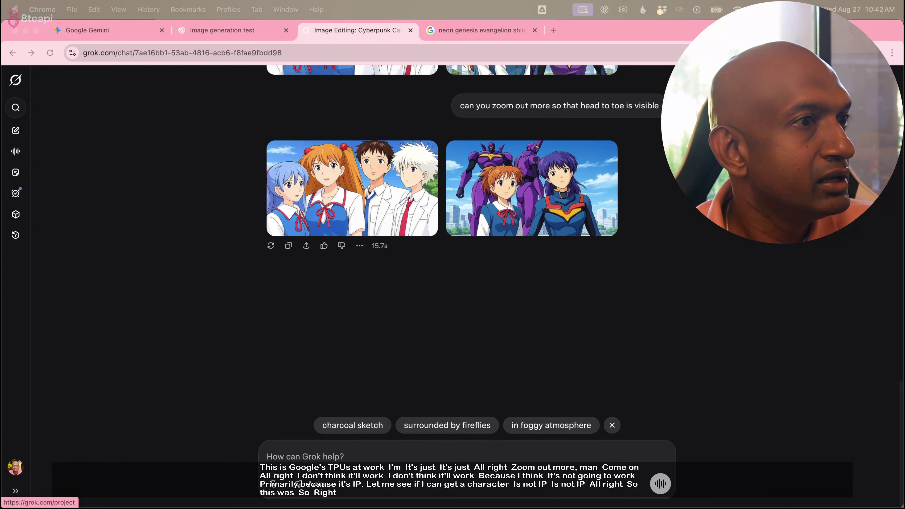
left_click_drag(299, 442, 298, 462)
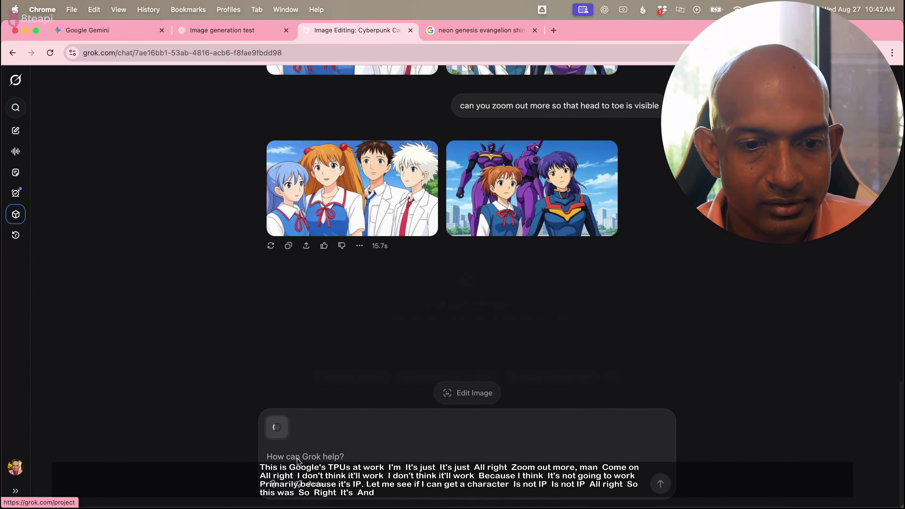
left_click(313, 456)
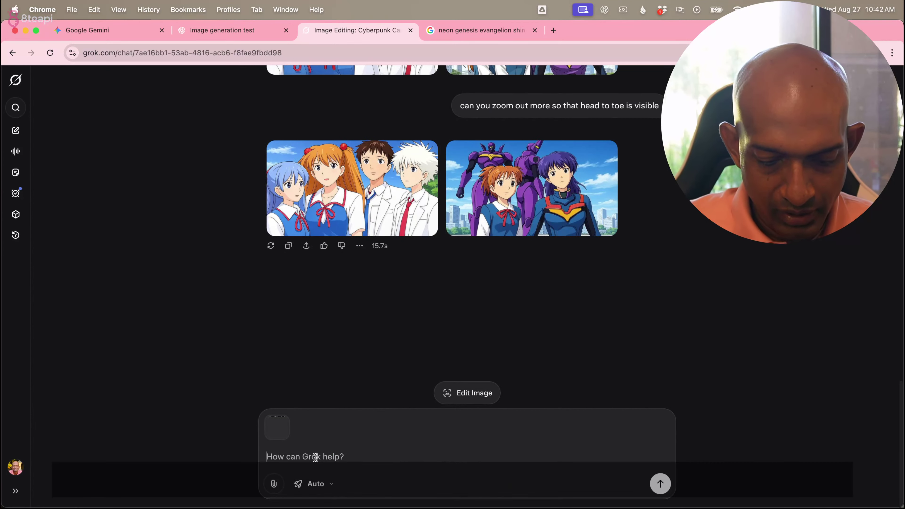
key("super+v")
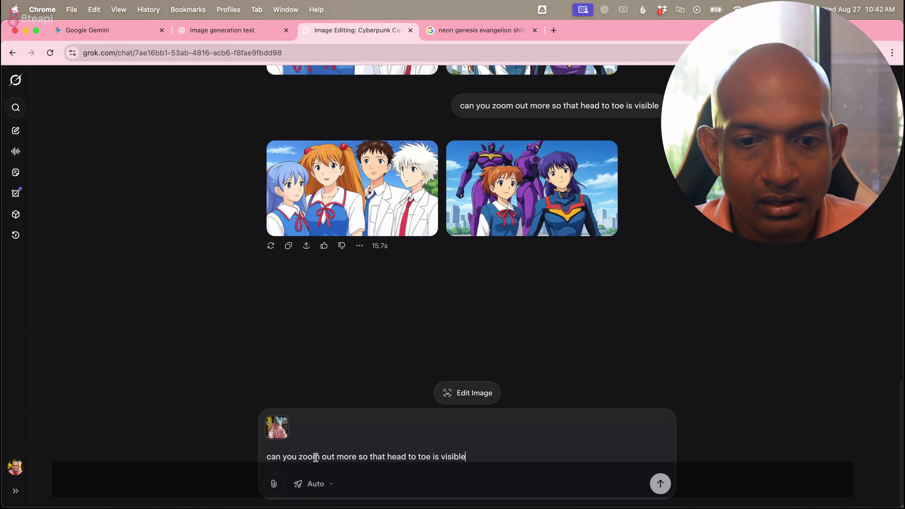
left_click(660, 484)
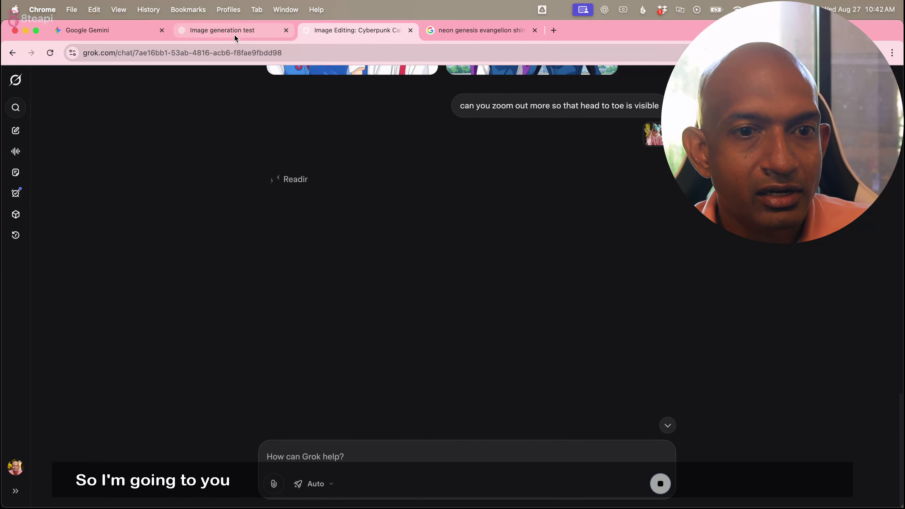
Open the ChatGPT chat, close the pink-hoodie portrait in Preview, and shrink the window with the original Evangelion screenshot.
left_click(234, 33)
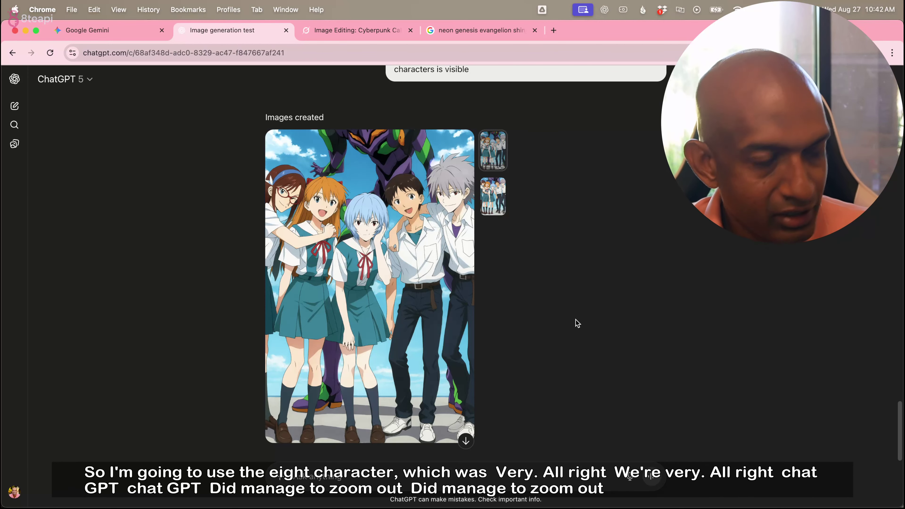
key("super+Tab")
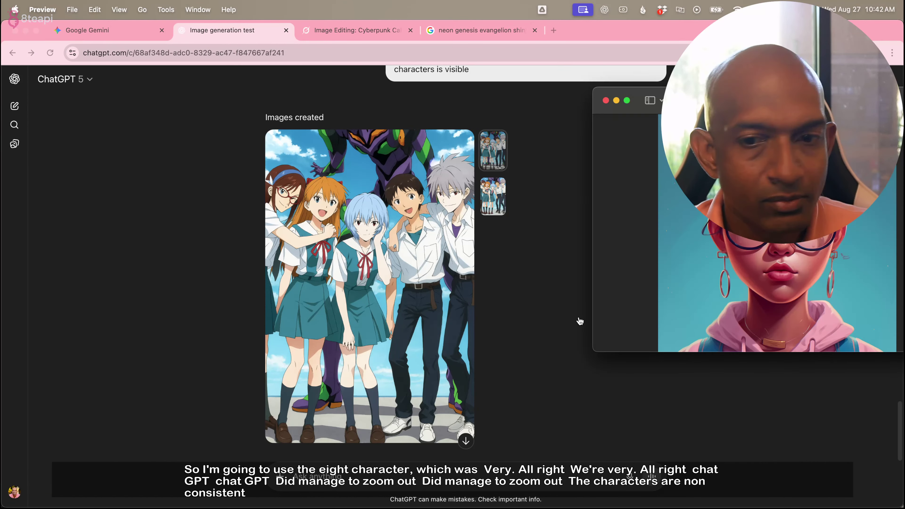
key("super+w")
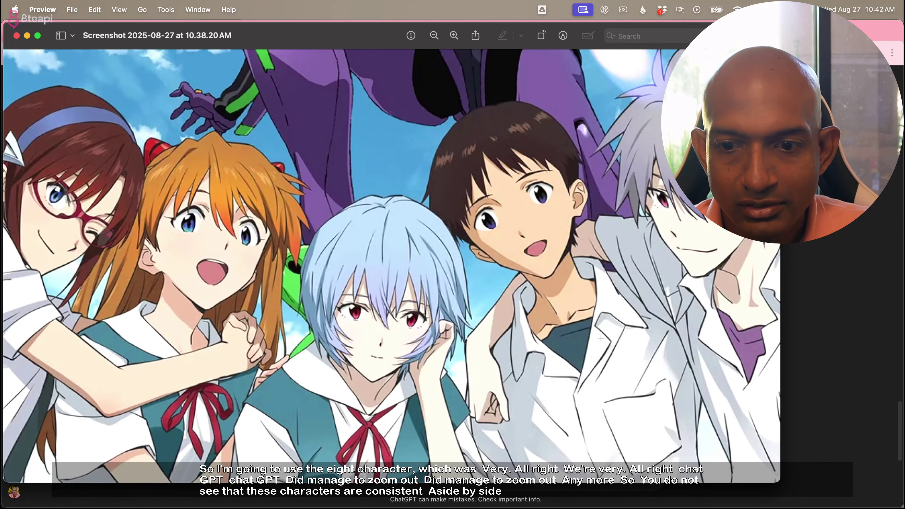
left_click(783, 476)
key("super+Tab")
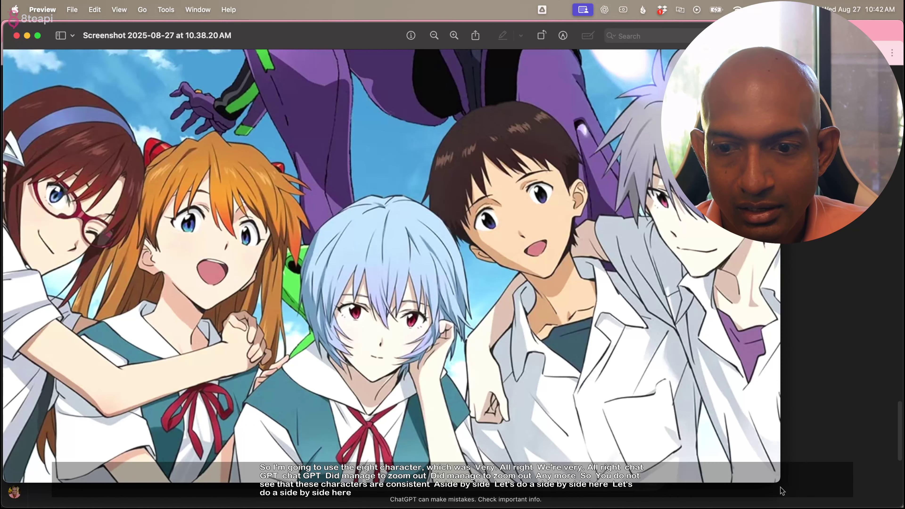
left_click_drag(779, 482, 473, 222)
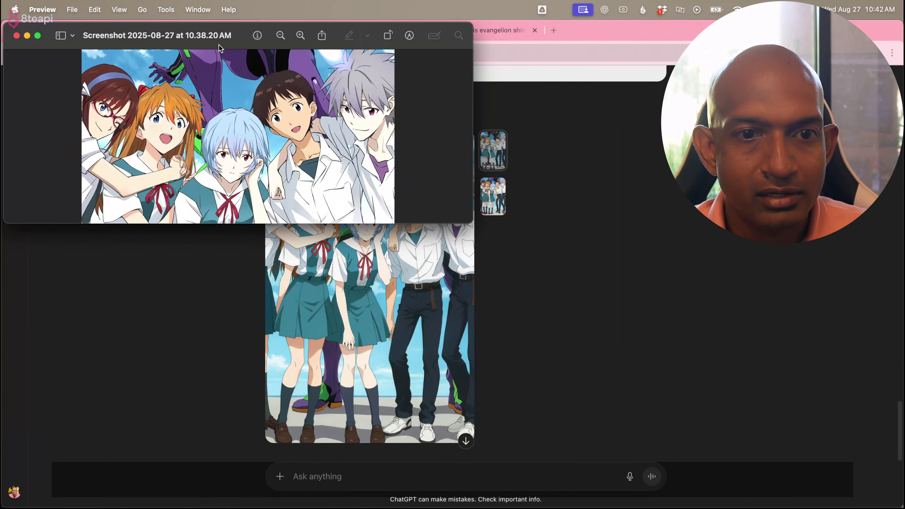
Place the Evangelion screenshot window beside ChatGPT's generated picture, compare the characters, and return to the ChatGPT chat.
left_click_drag(208, 52, 385, 178)
left_click(521, 166)
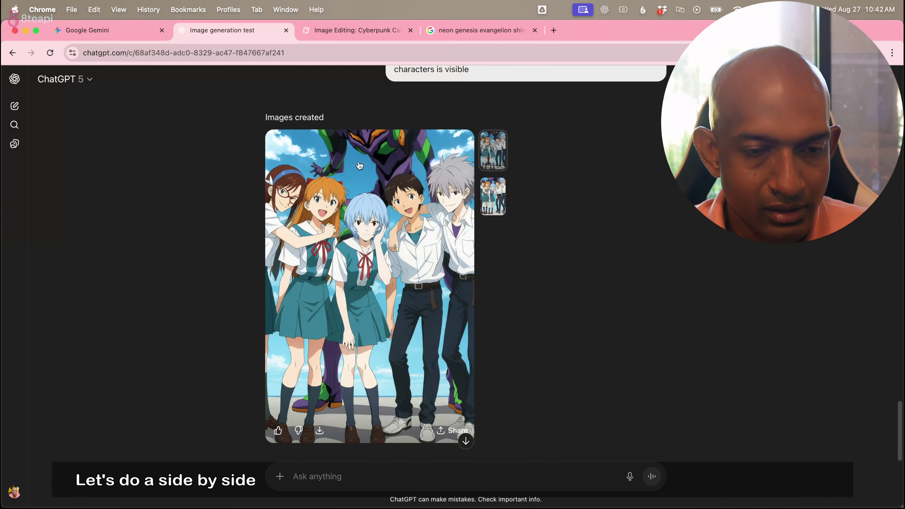
key("super+Tab")
left_click_drag(64, 46, 586, 111)
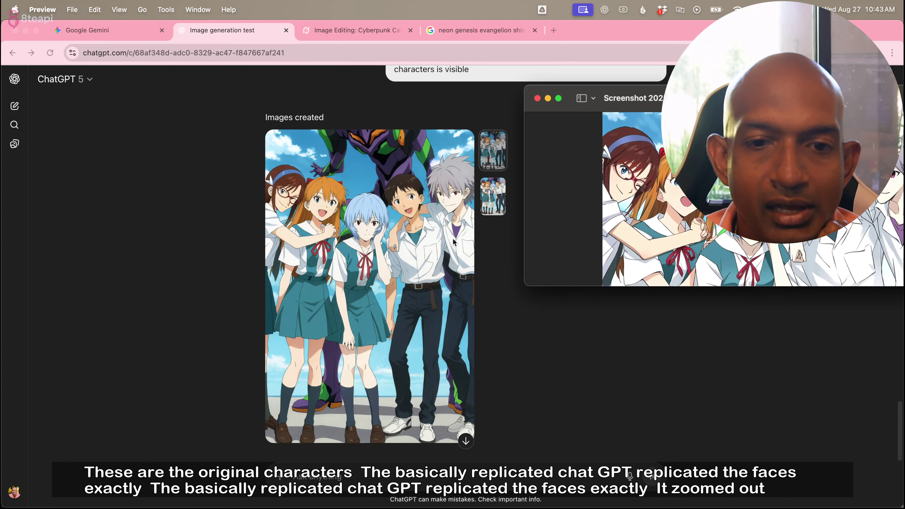
left_click(651, 374)
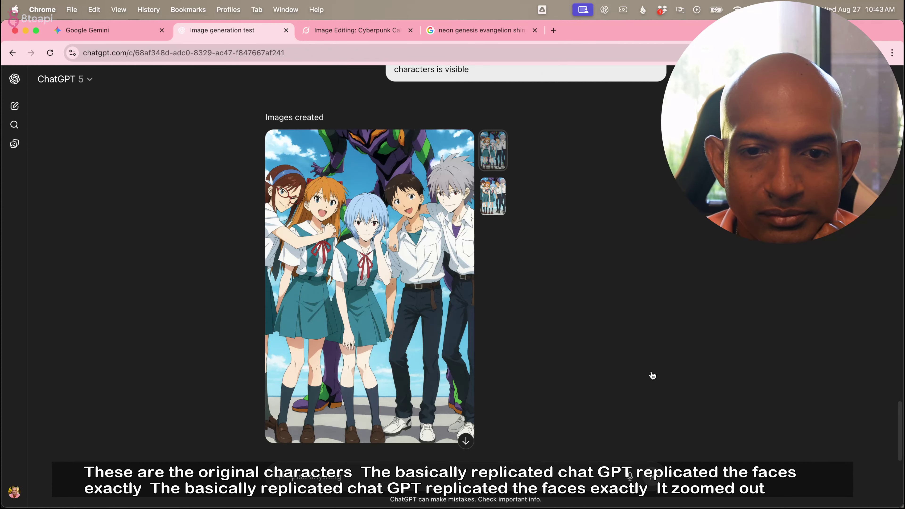
Compare ChatGPT's two zoomed-out versions with each other and with the original picture and prompt above them.
left_click(488, 201)
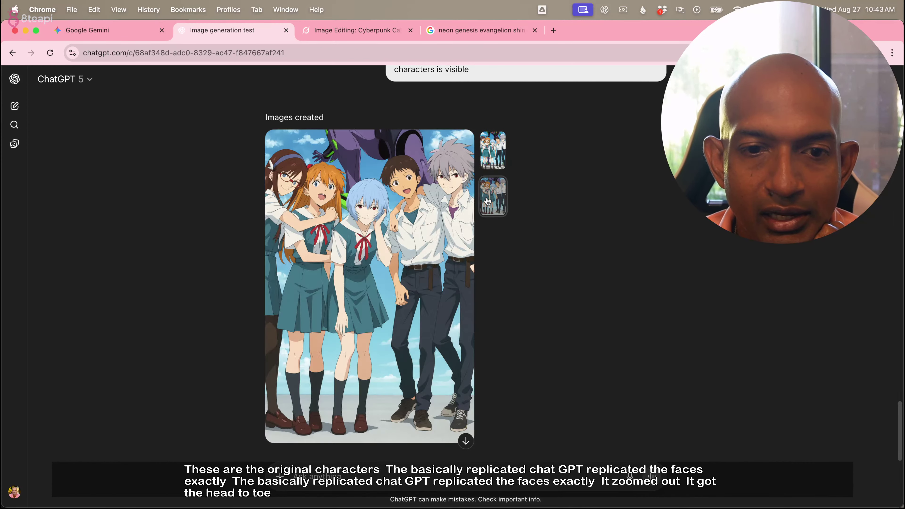
left_click(498, 157)
scroll(546, 223, "up", 5)
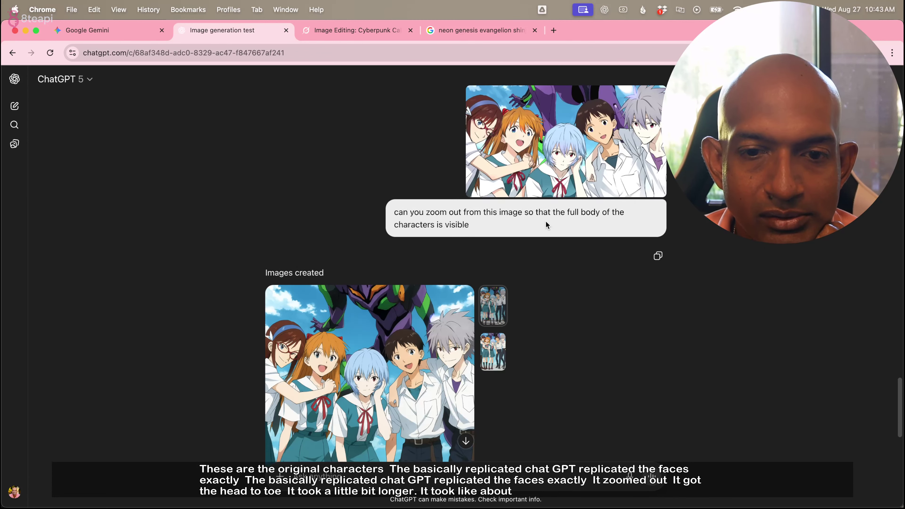
scroll(522, 245, "down", 1)
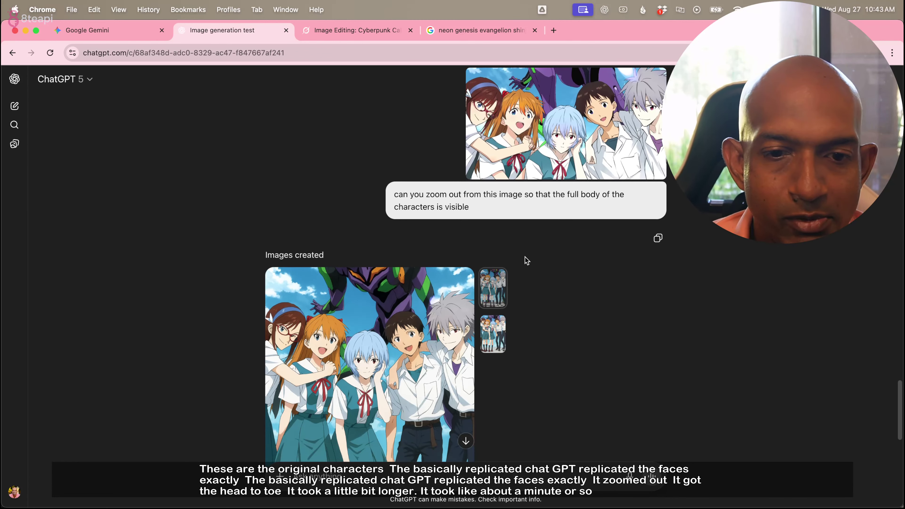
scroll(528, 263, "down", 4)
scroll(528, 263, "down", 4)
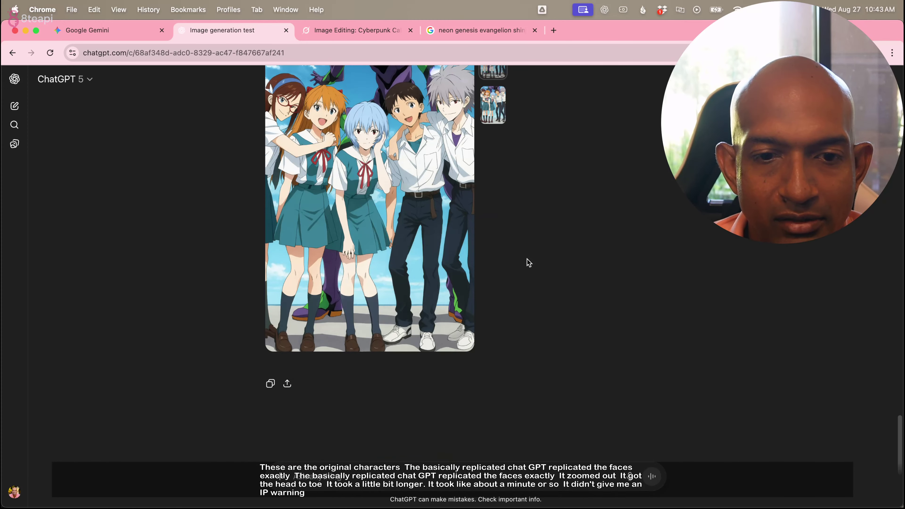
scroll(527, 260, "up", 9)
scroll(520, 374, "down", 9)
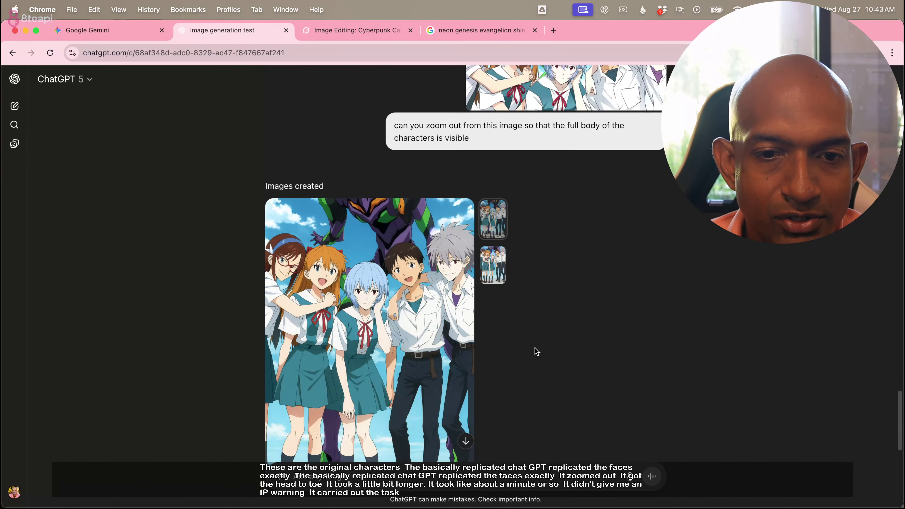
scroll(536, 349, "up", 1)
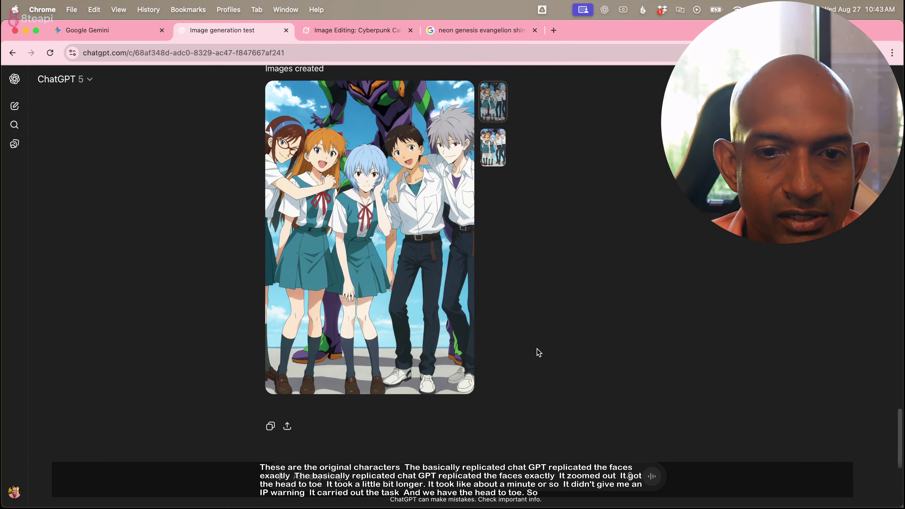
Review Grok's zoomed-out Evangelion pictures and compare them with the original screenshot in Preview.
left_click(362, 32)
scroll(600, 279, "up", 10)
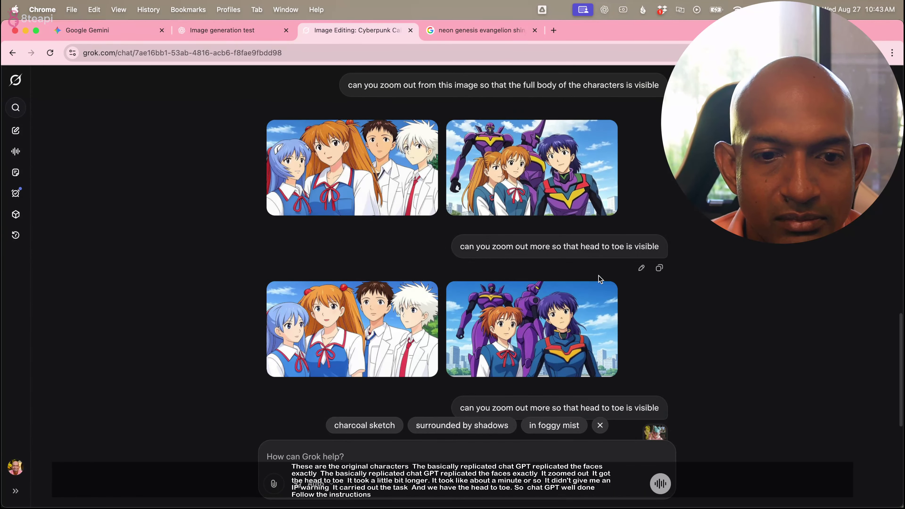
key("super+Tab")
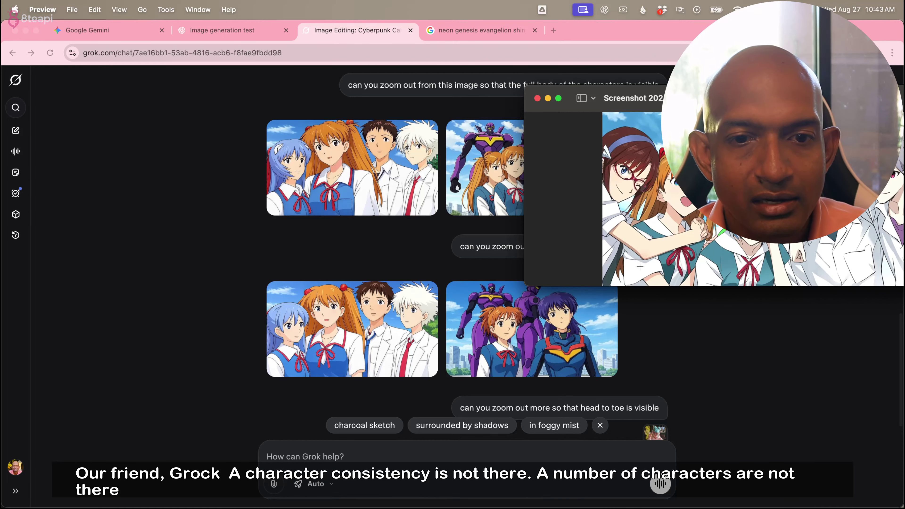
Review Gemini's successive zoomed-out Evangelion pictures in its chat and compare them with the original screenshot.
left_click(112, 31)
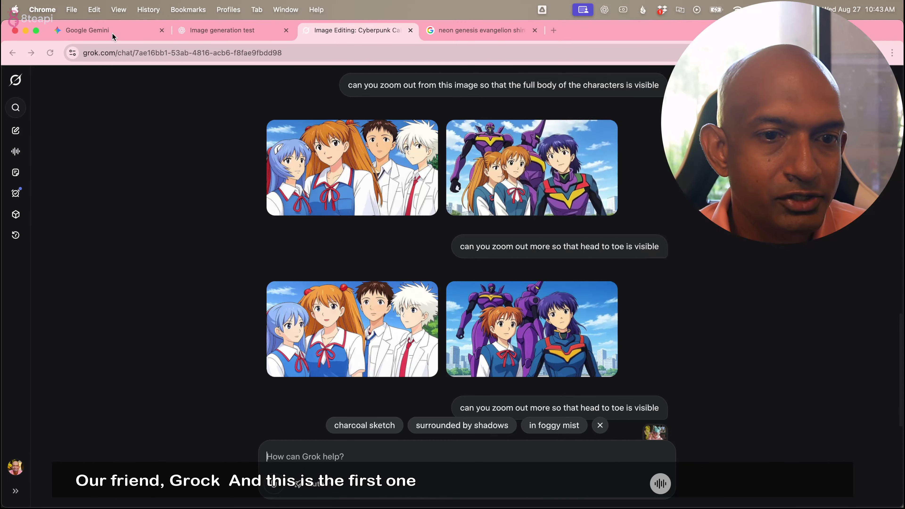
scroll(573, 372, "up", 8)
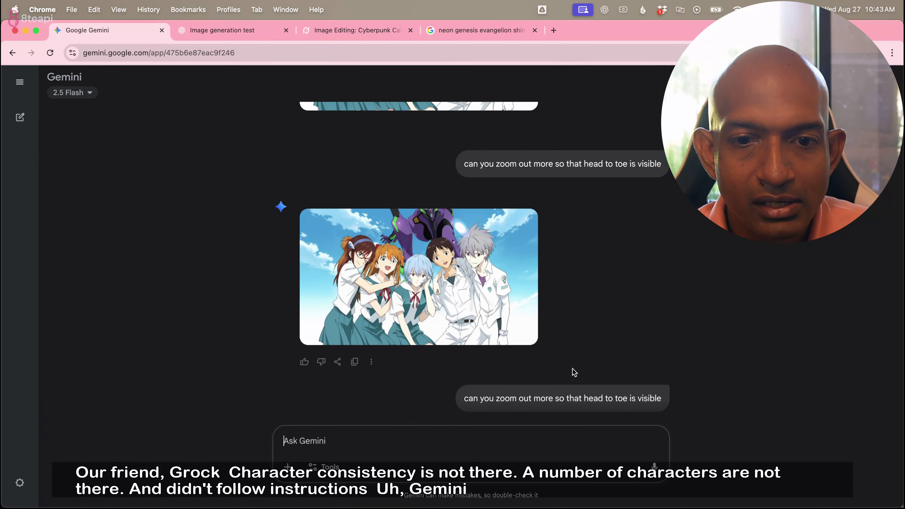
key("super+Tab")
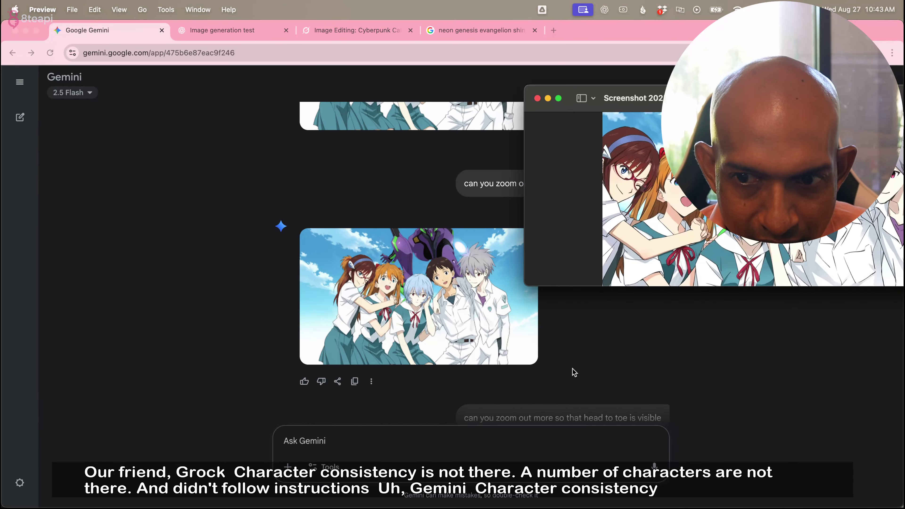
key("super+Tab")
scroll(574, 373, "down", 8)
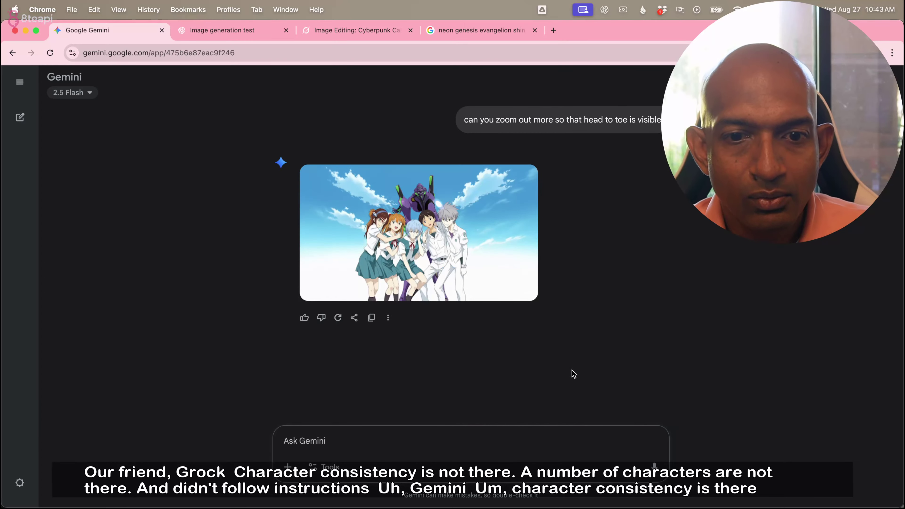
scroll(541, 387, "up", 5)
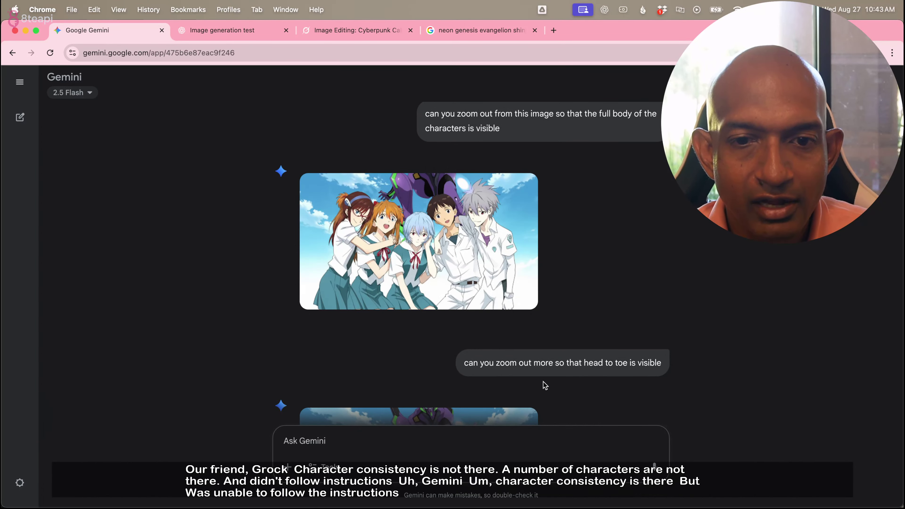
scroll(542, 387, "down", 3)
scroll(542, 387, "down", 3)
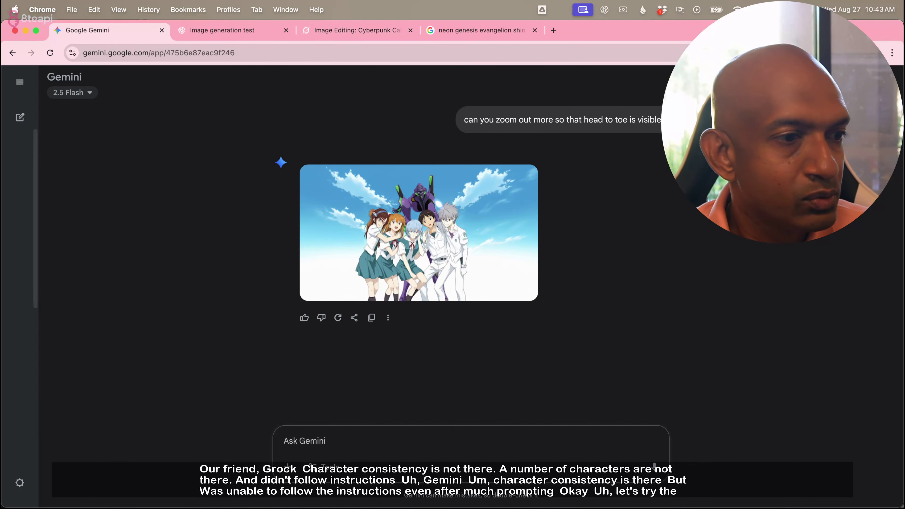
Close the Evangelion screenshot in Preview, open the photo of the teal-haired woman at a smaller size, and return to Chrome.
key("super+Tab")
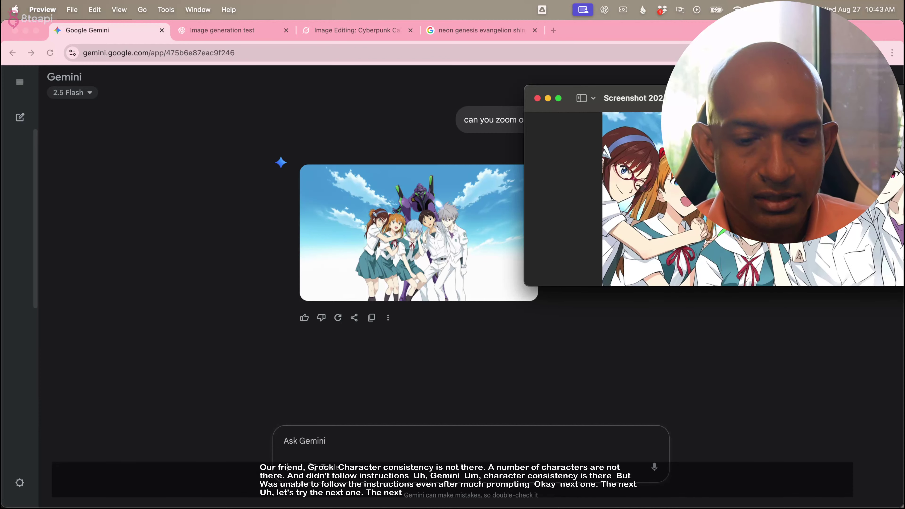
key("super+w")
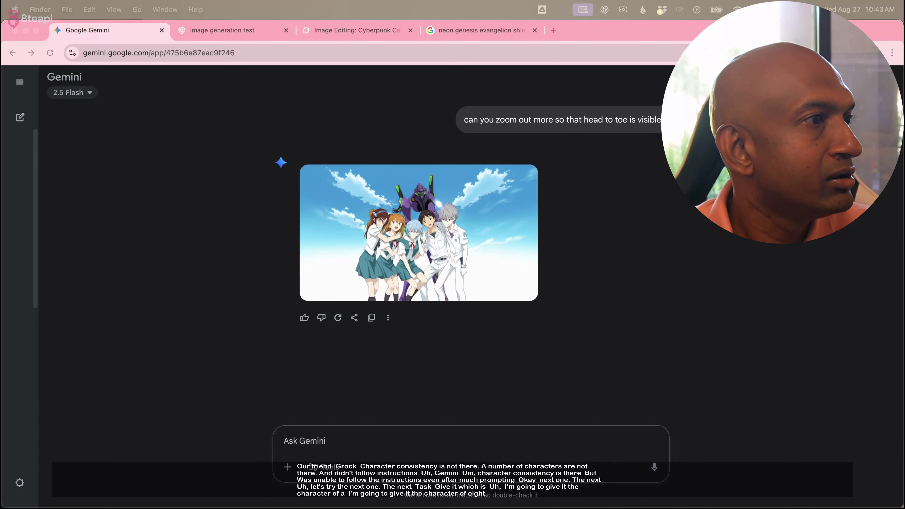
key("super+o")
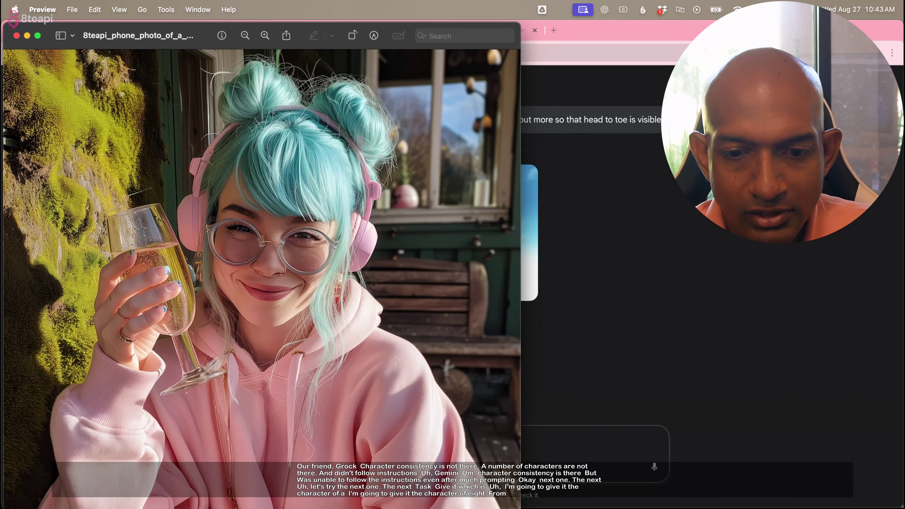
key("super+minus")
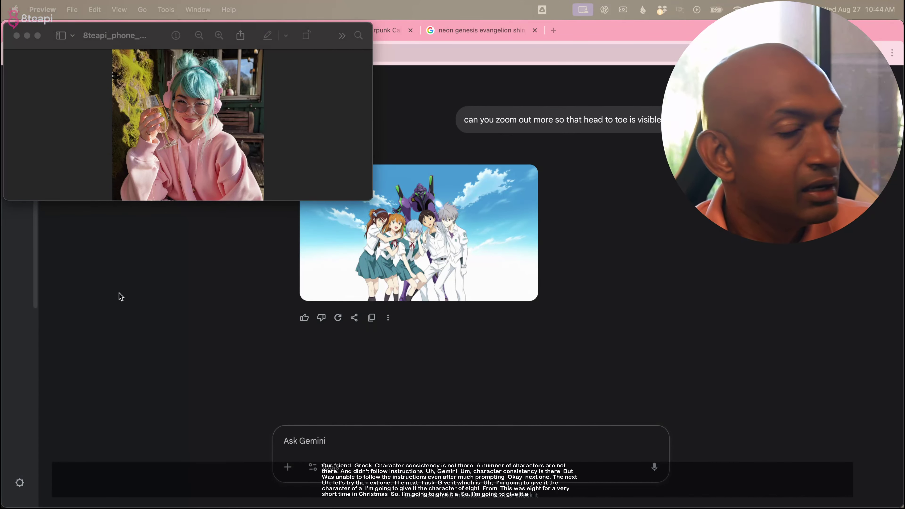
left_click(245, 416)
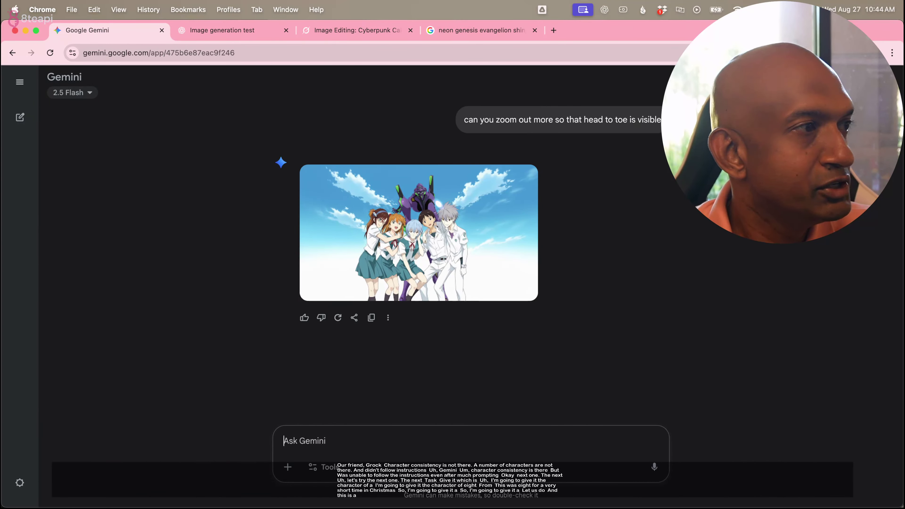
In the Gemini chat, attach the teal-haired woman's photo and submit it with the copied prompt "can you zoom out more so that head to toe is visible".
left_click_drag(343, 372, 329, 414)
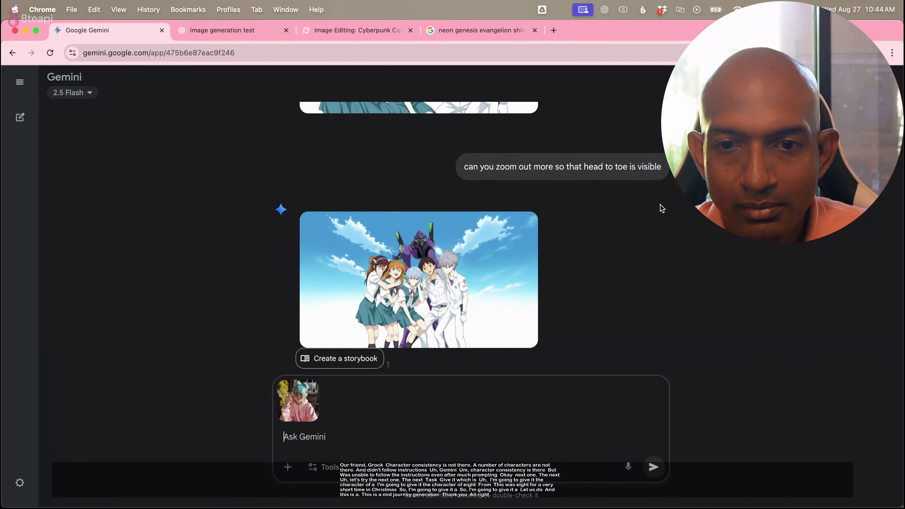
triple_click(644, 167)
key("super+c")
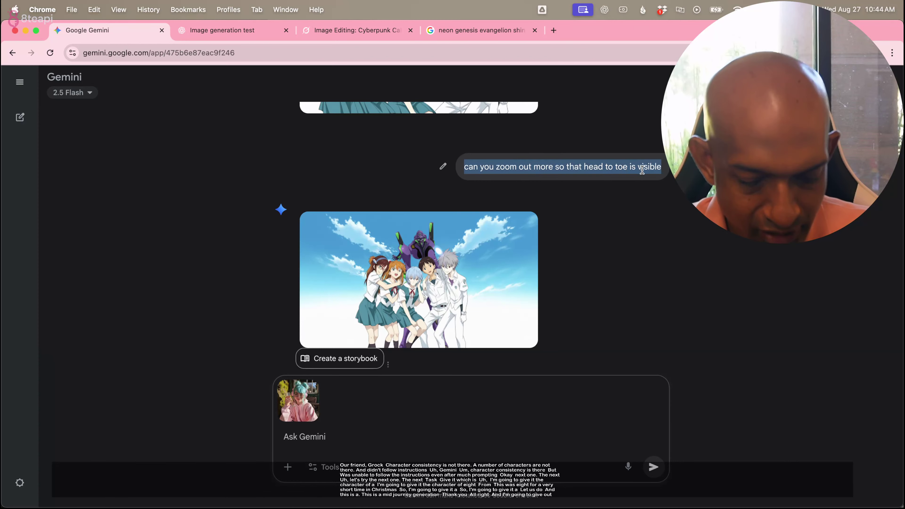
left_click(362, 430)
key("super+v")
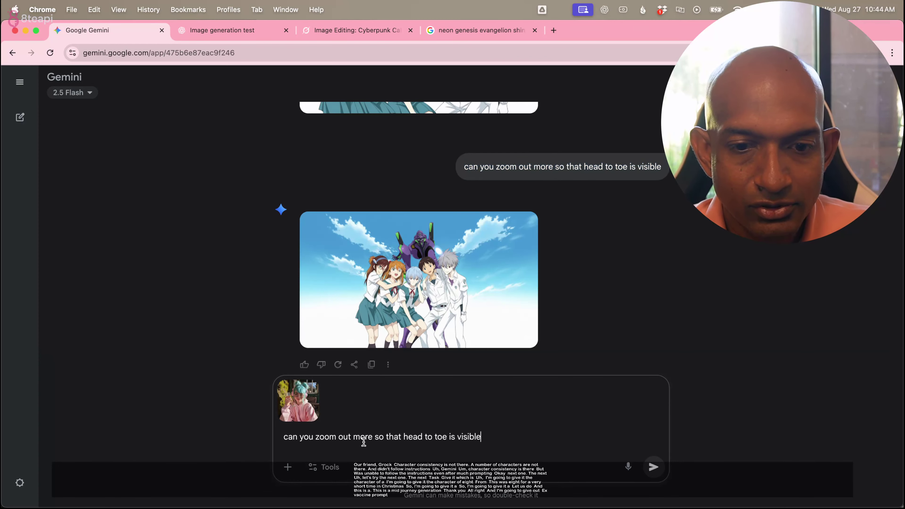
key("Return")
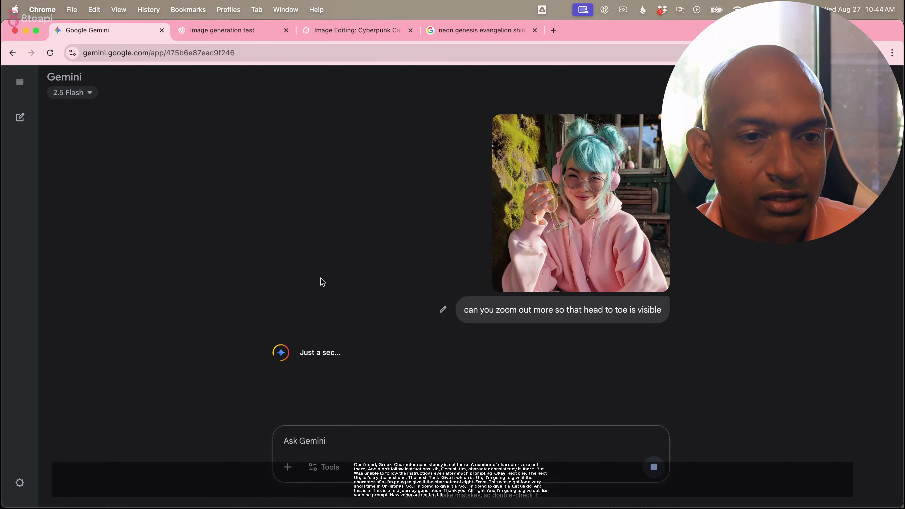
In the ChatGPT chat, attach the teal-haired woman's photo, submit it with the copied head-to-toe zoom-out prompt, and switch to the Grok chat.
left_click(236, 38)
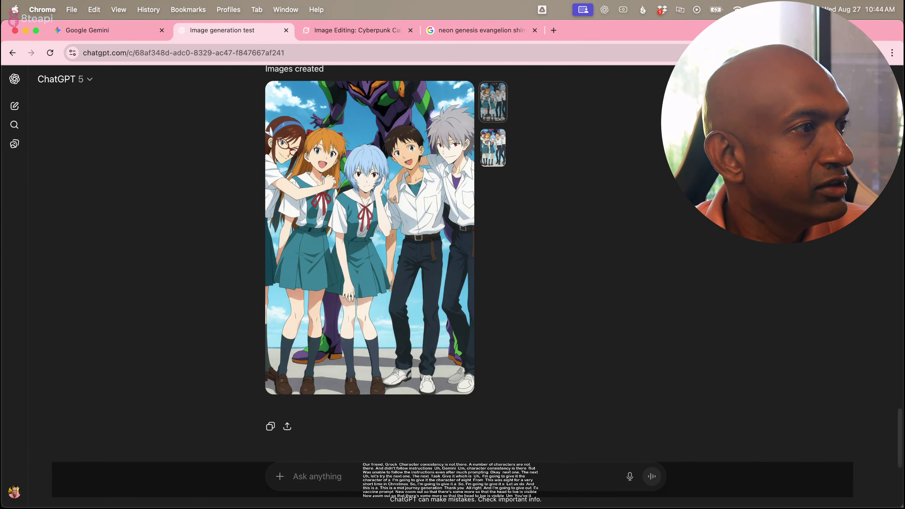
left_click_drag(0, 388, 336, 474)
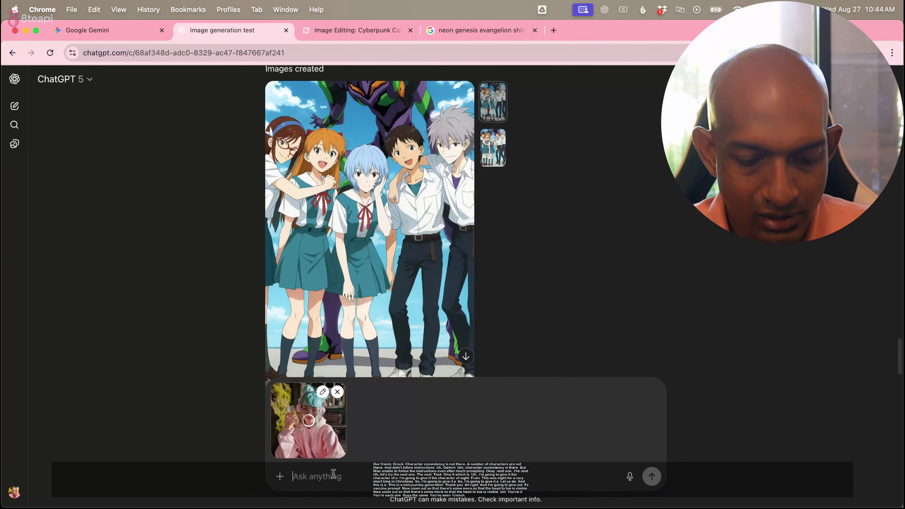
key("super+v")
key("Return")
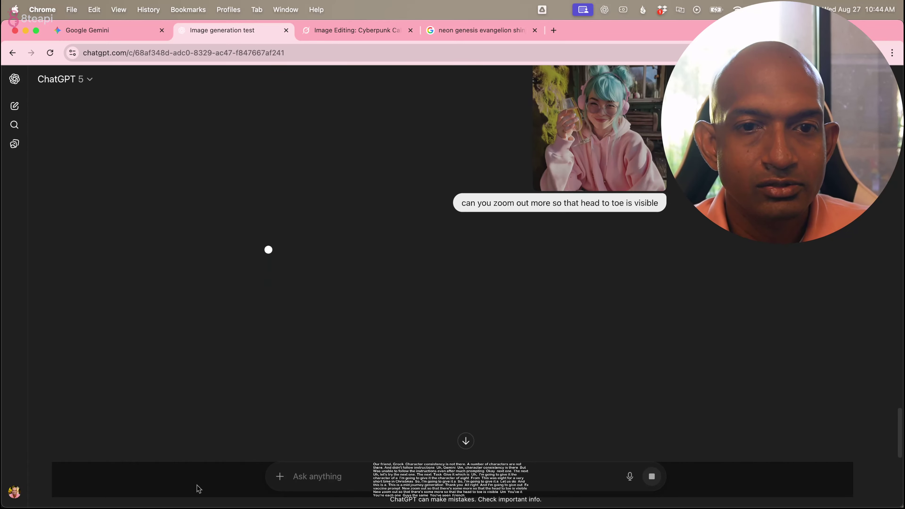
left_click(349, 35)
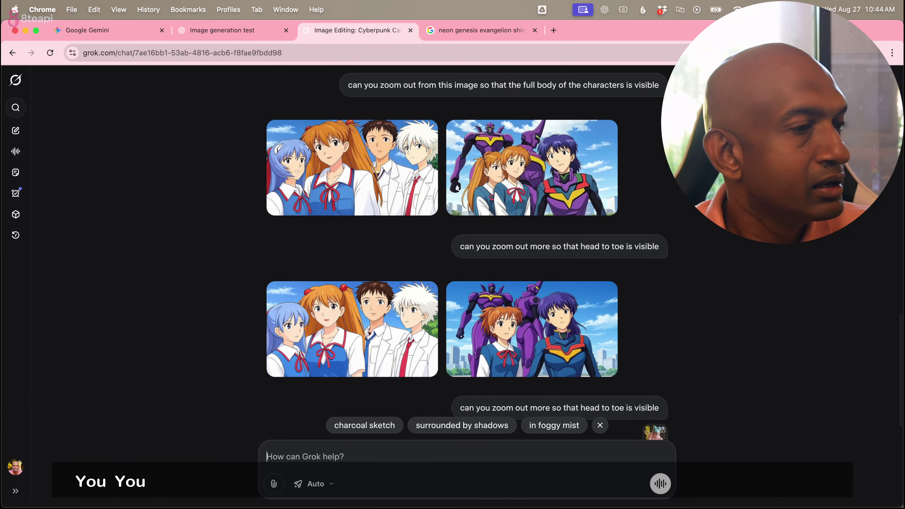
Review Grok's two zoomed-out pictures of the teal-haired woman and place the original photo from Preview beside them for comparison.
scroll(618, 408, "down", 10)
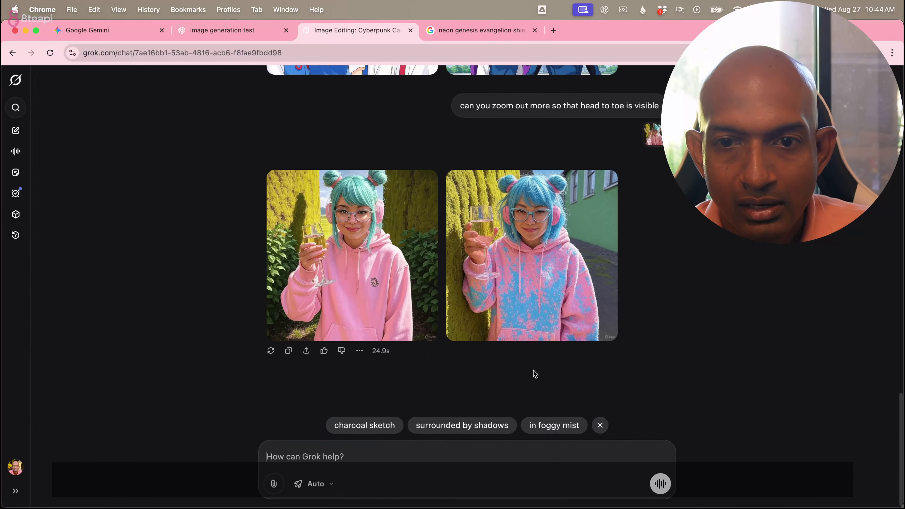
scroll(488, 393, "up", 4)
scroll(488, 393, "down", 4)
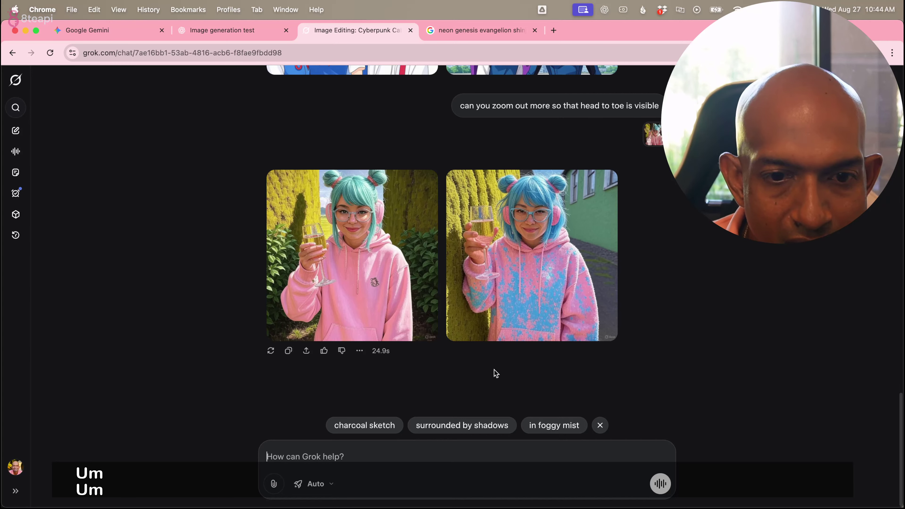
key("super+Tab")
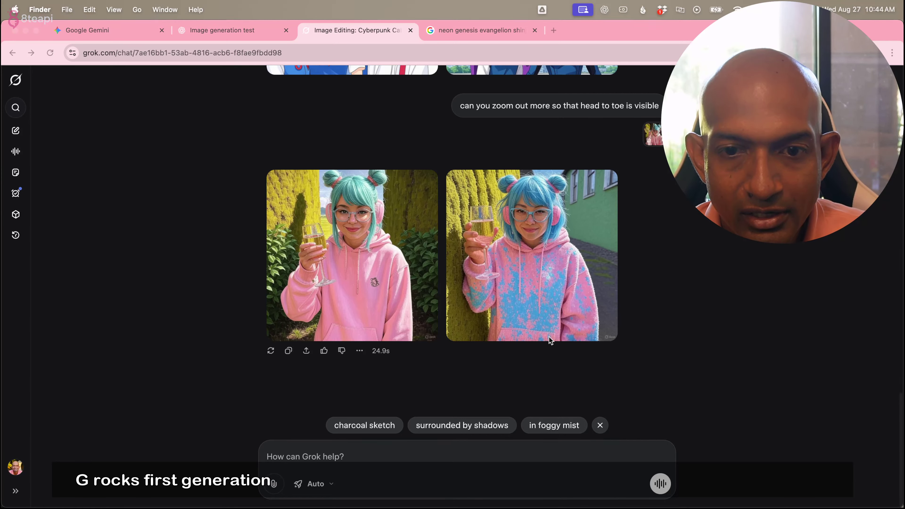
key("super+Tab")
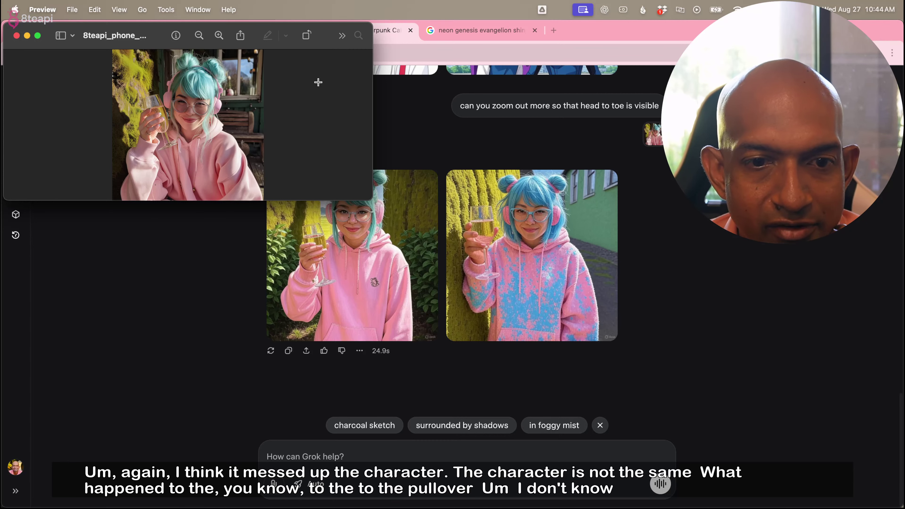
left_click_drag(141, 48, 615, 193)
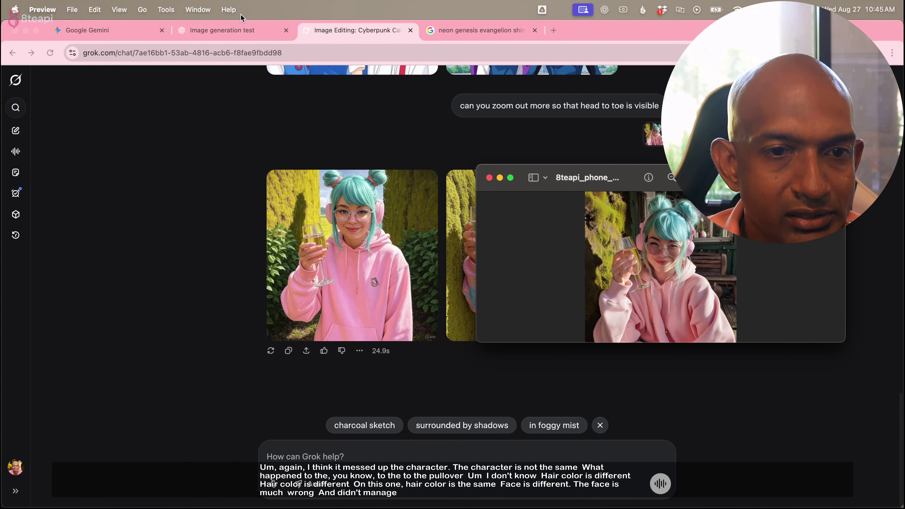
Check the ChatGPT chat's progress, then compare Gemini's zoomed-out picture with the original photo by placing the Preview window beside it.
left_click(240, 35)
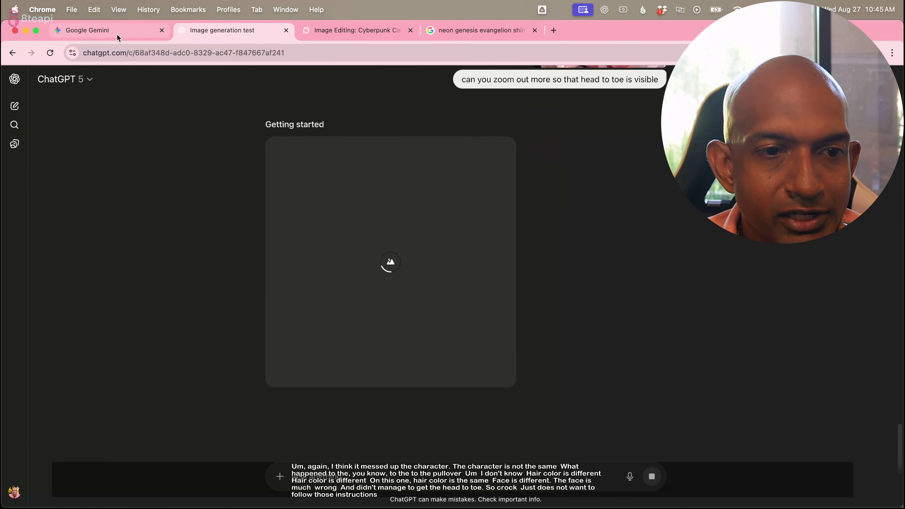
left_click(118, 36)
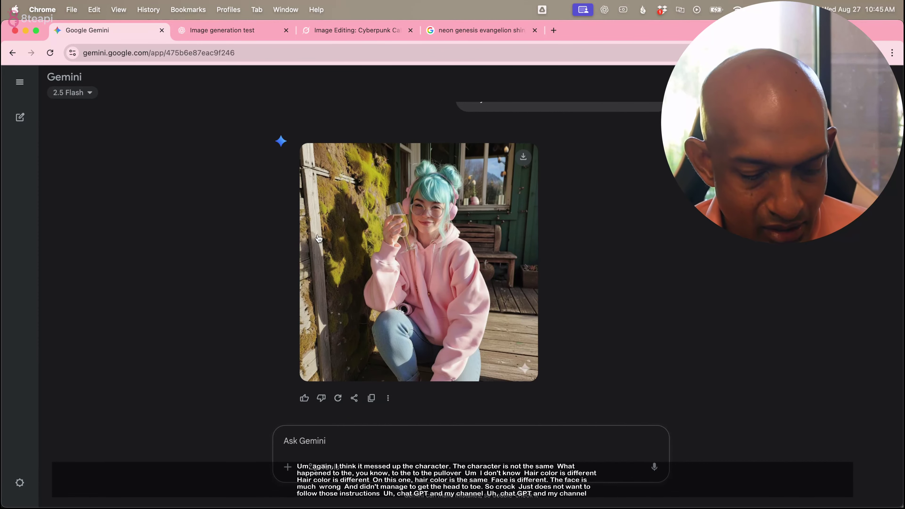
key("super+Tab")
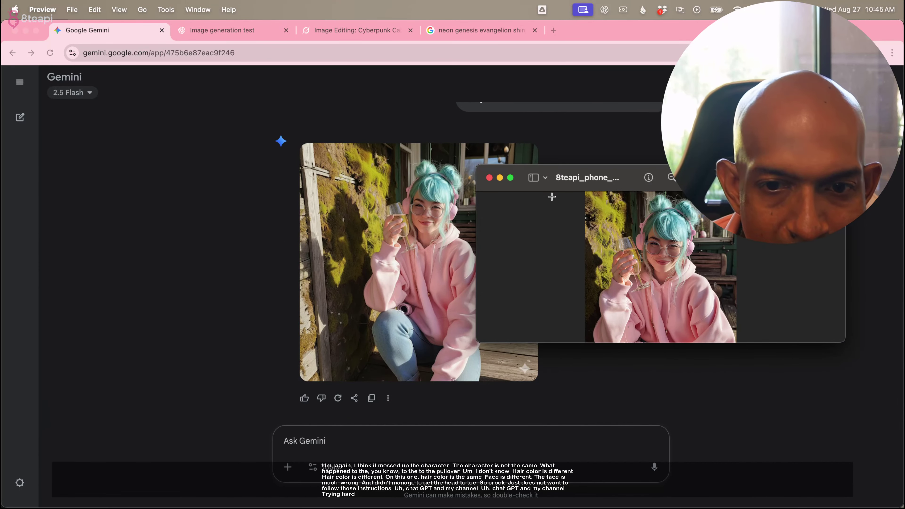
left_click_drag(551, 190, 629, 138)
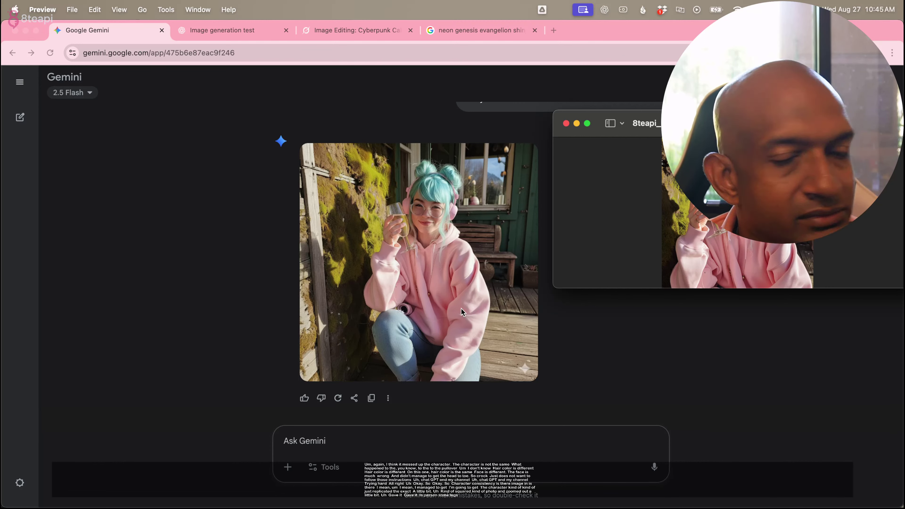
Write a follow-up prompt in the Gemini chat beginning "can you put this character in a".
left_click(465, 447)
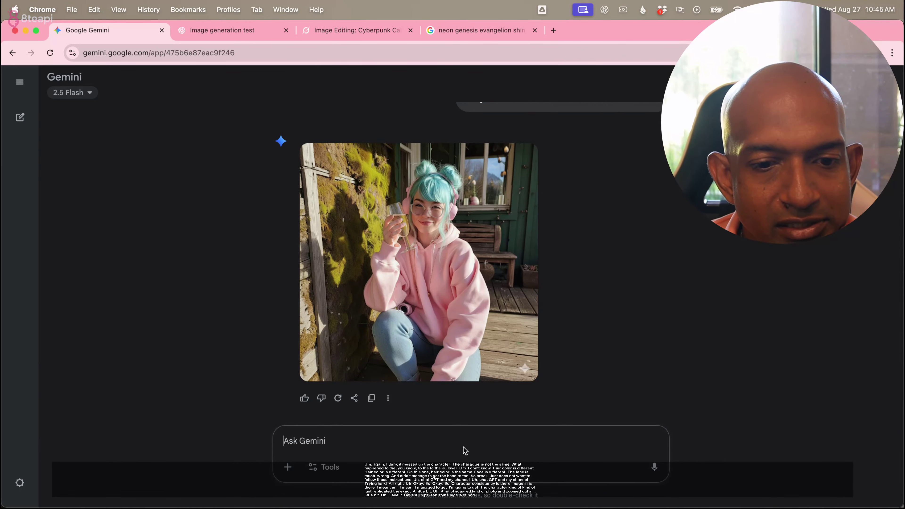
type("can ")
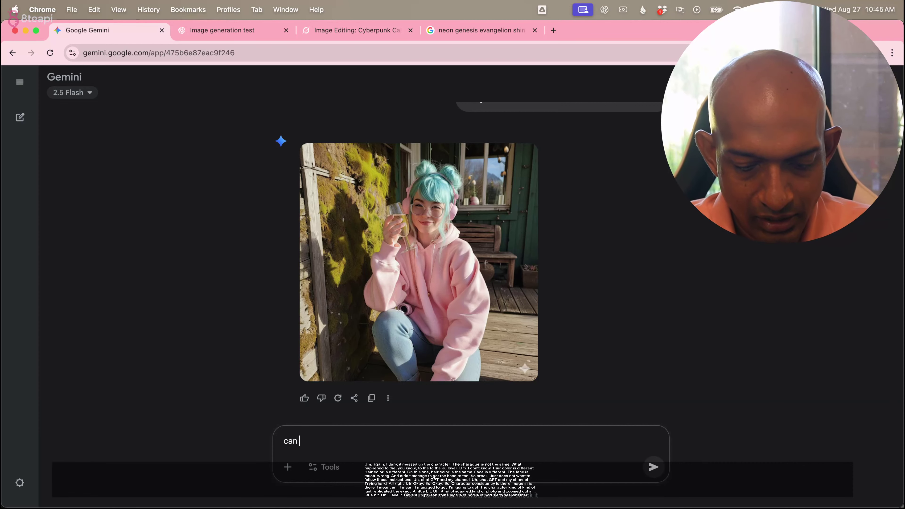
type("you put this")
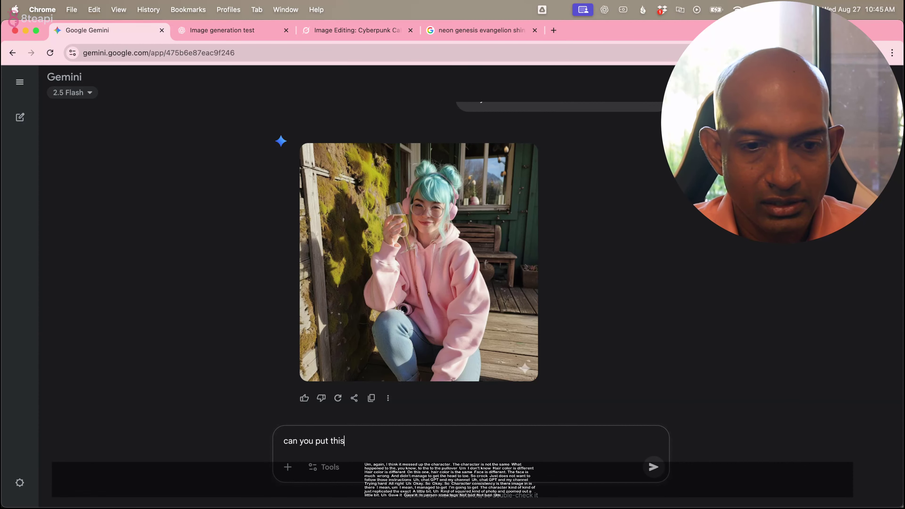
type(" character in a r")
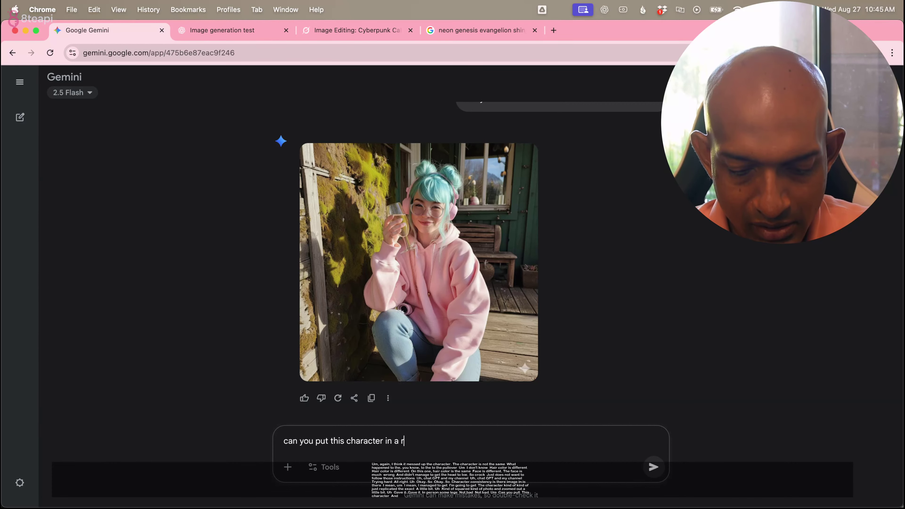
Finish, copy and submit the prompt "can you put this character in a room playing a grand piano and give me side view of the scene".
type("oom pla")
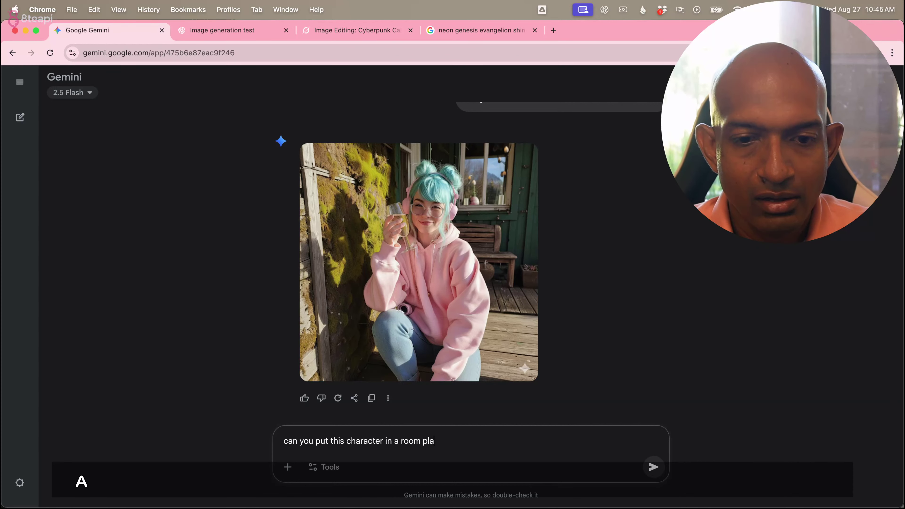
type("ying a")
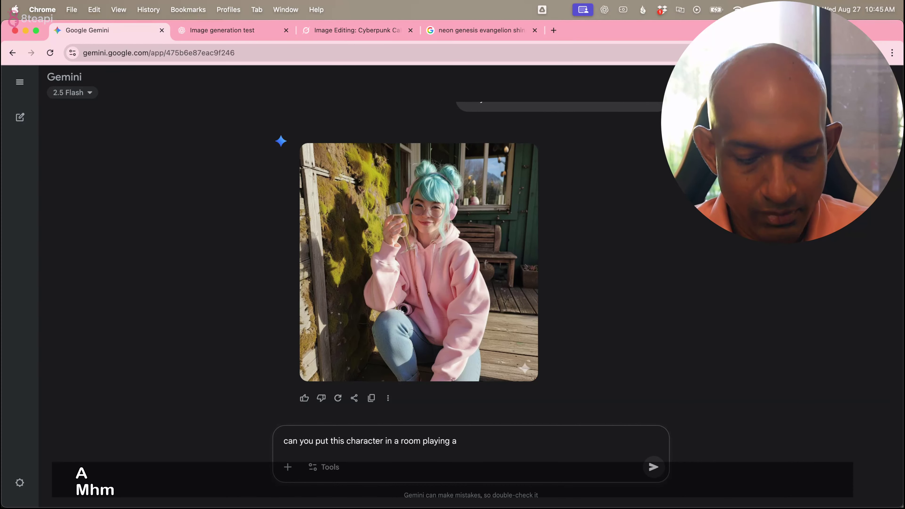
type(" grand pi")
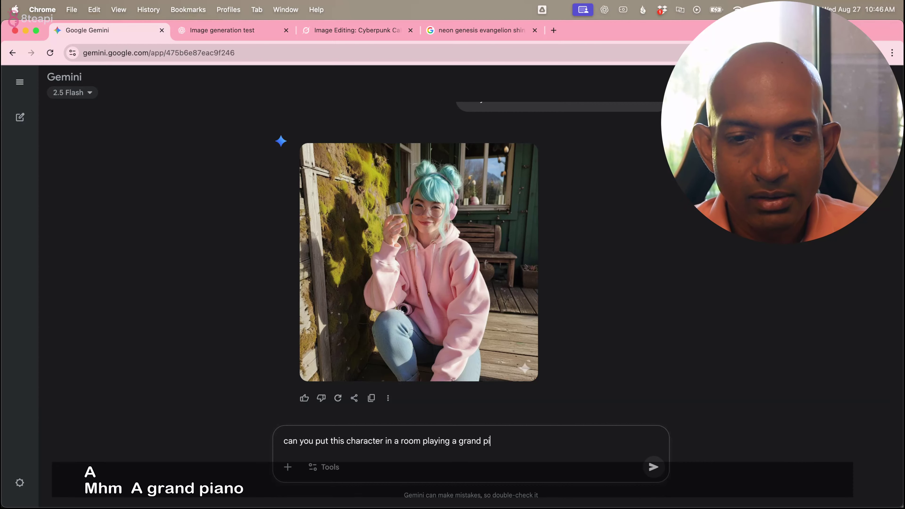
type("ano a")
key("BackSpace")
type("no a")
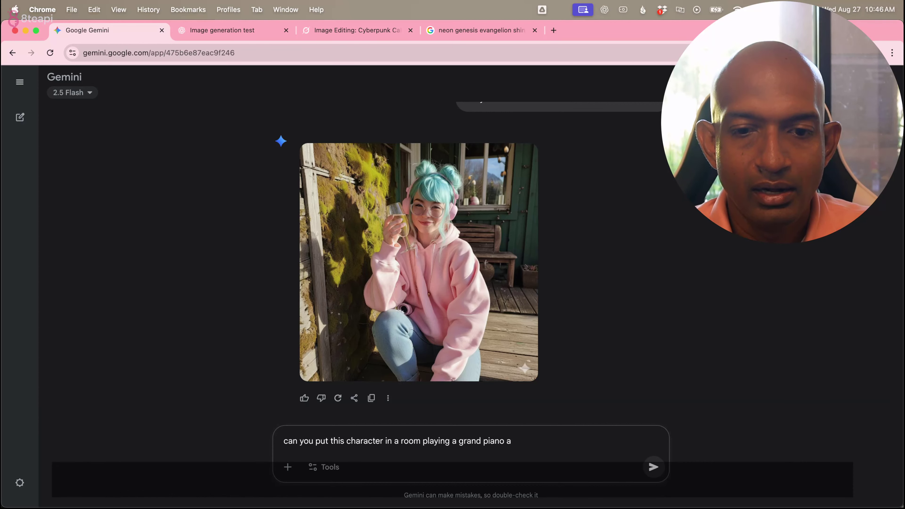
type("nd give me si")
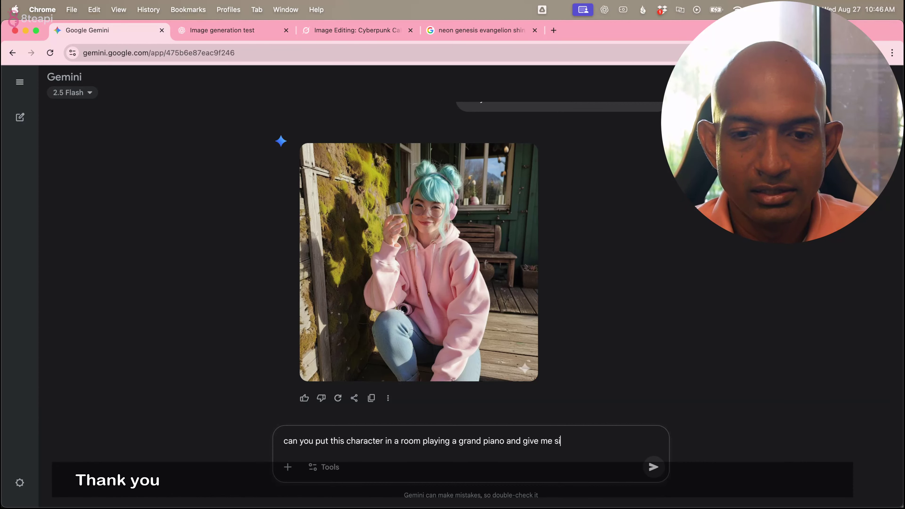
type("de view of ")
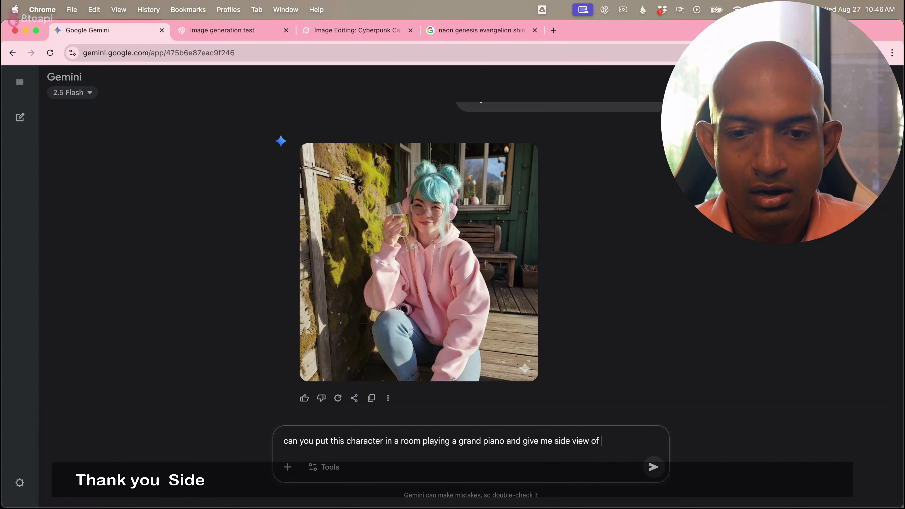
type("the scene")
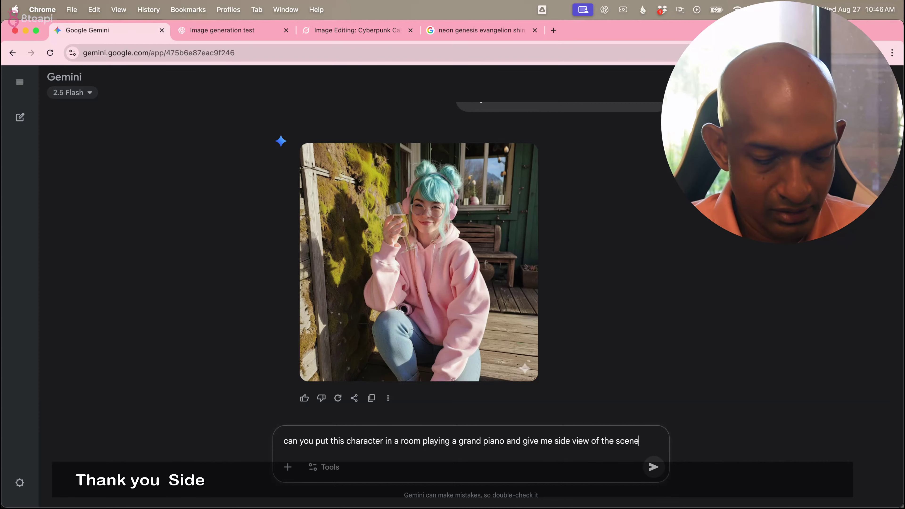
key("super+a")
key("super+c")
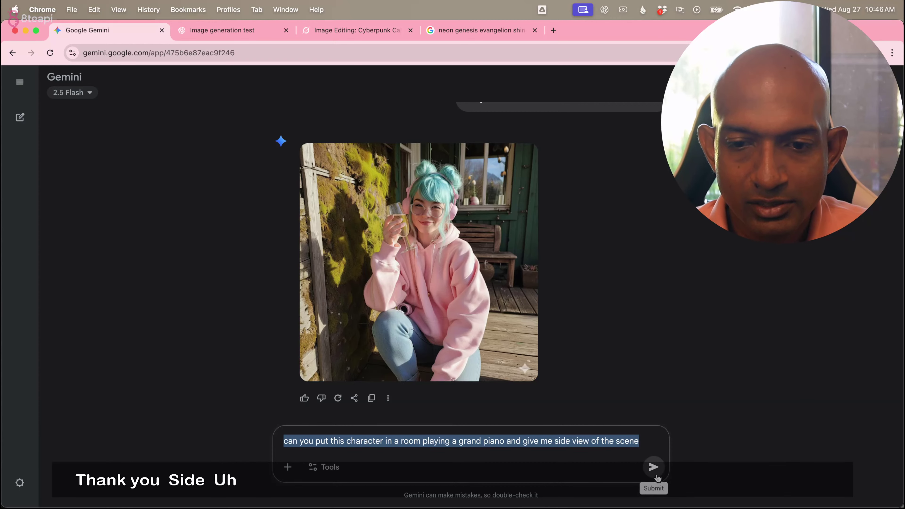
left_click(654, 467)
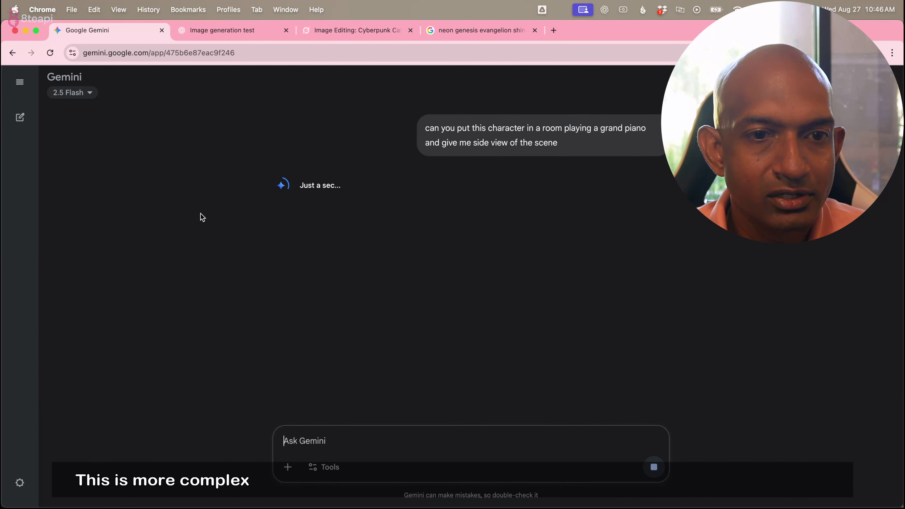
Switch to the Grok chat and submit the copied grand piano side-view prompt there.
left_click(356, 30)
left_click(367, 470)
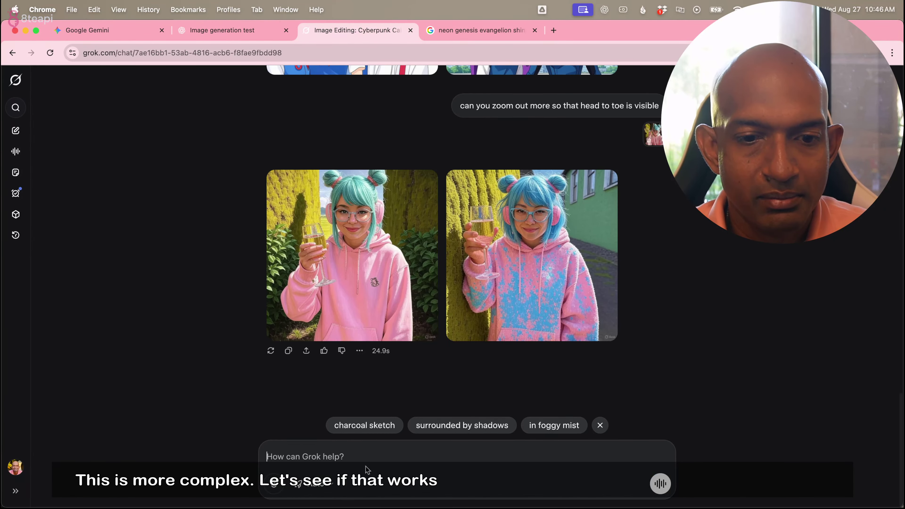
key("super+v")
key("Return")
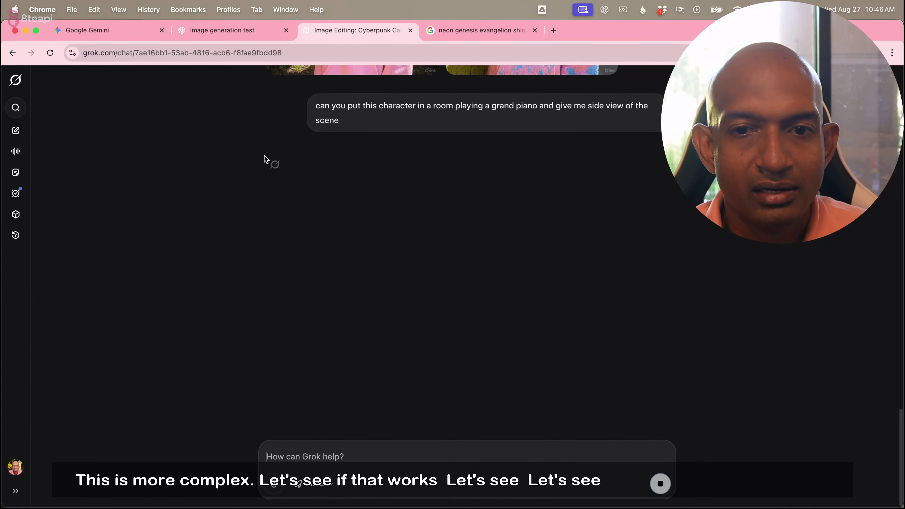
Check ChatGPT's image progress, then compare Gemini's grand piano image with its earlier picture for character consistency.
left_click(251, 35)
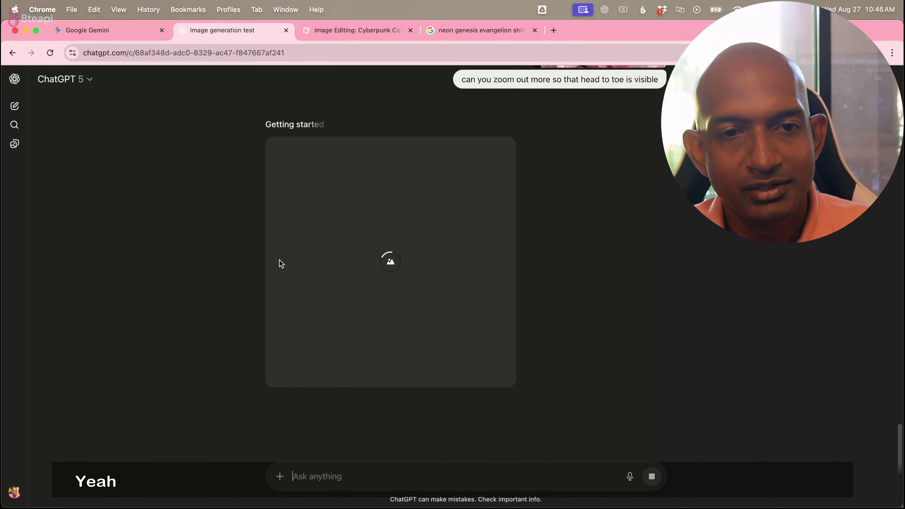
left_click(135, 35)
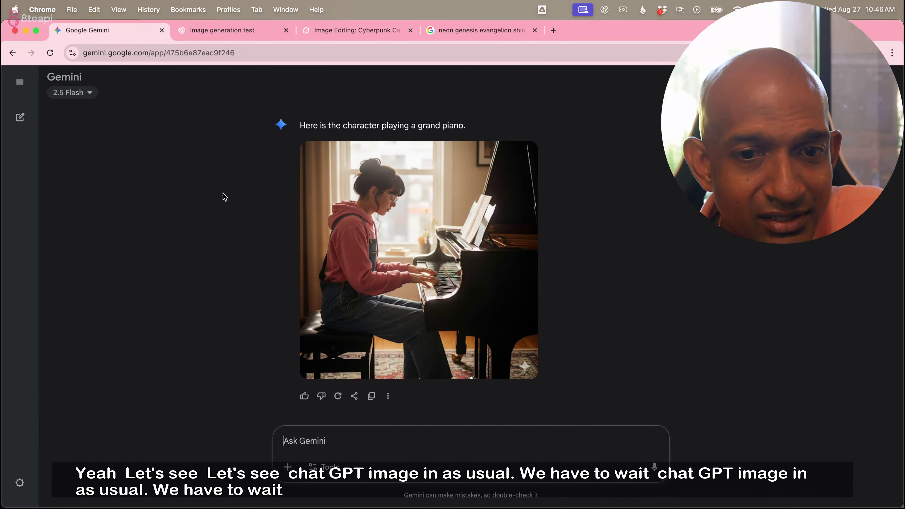
scroll(450, 174, "up", 5)
scroll(449, 175, "down", 5)
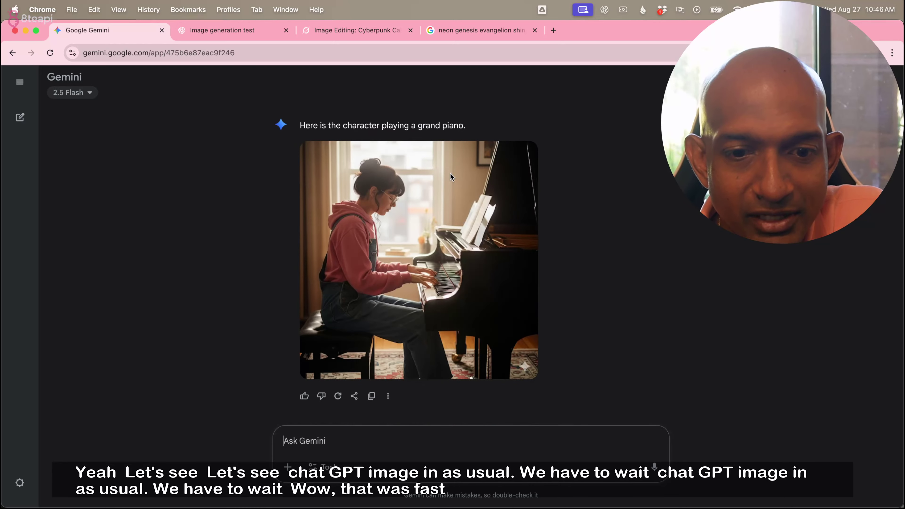
mouse_move(451, 174)
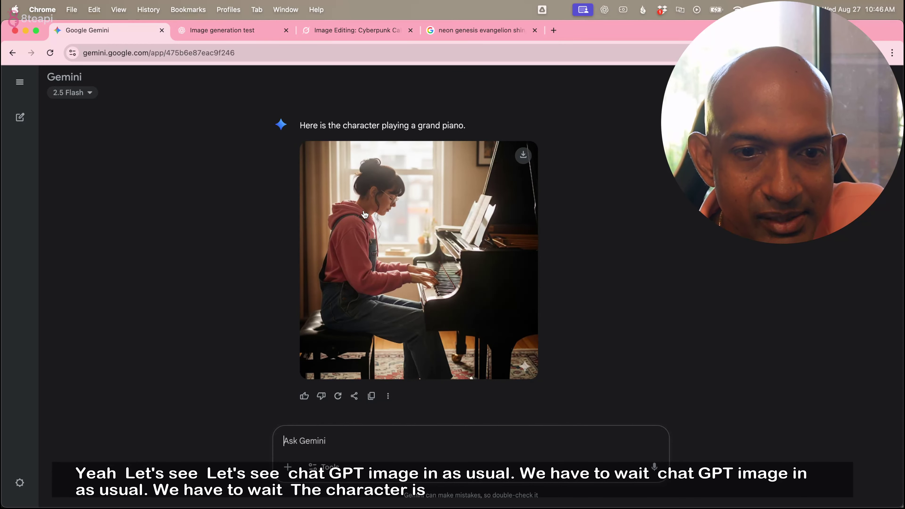
scroll(384, 267, "up", 10)
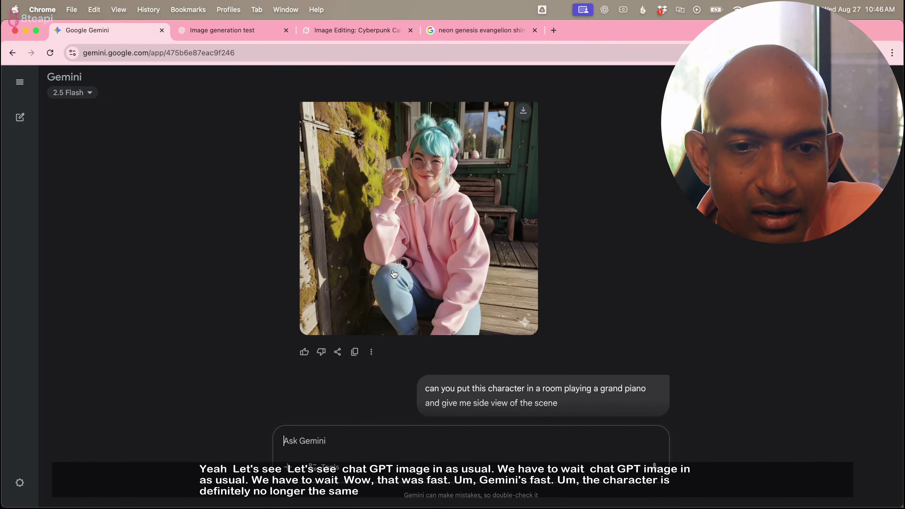
scroll(449, 229, "down", 10)
mouse_move(449, 230)
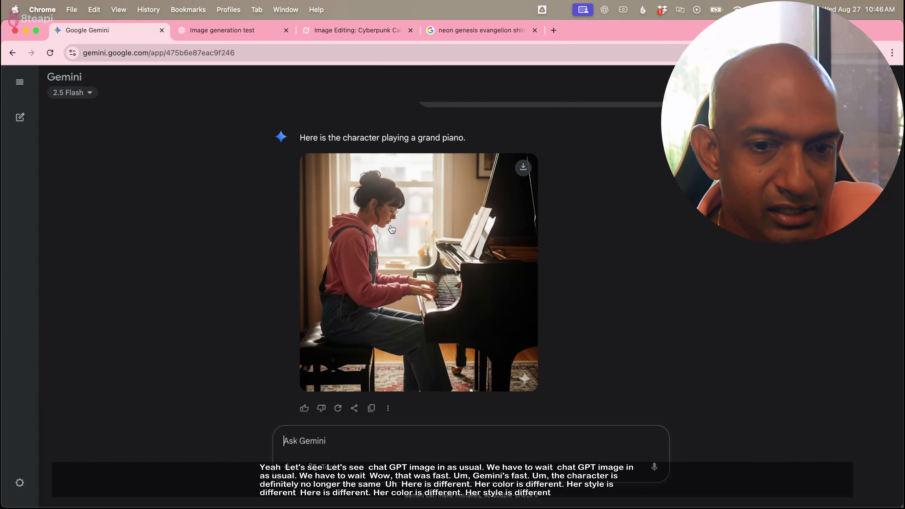
scroll(392, 230, "up", 8)
scroll(424, 215, "down", 8)
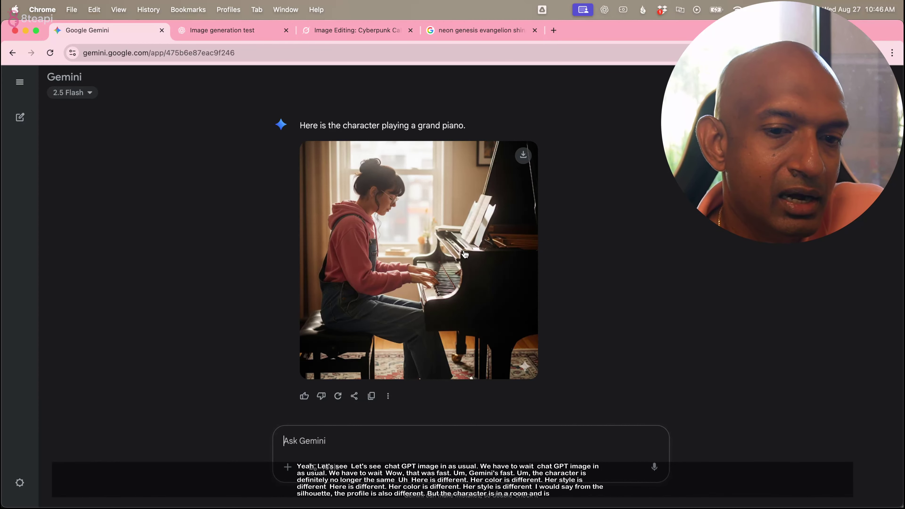
scroll(464, 254, "up", 8)
scroll(464, 254, "down", 8)
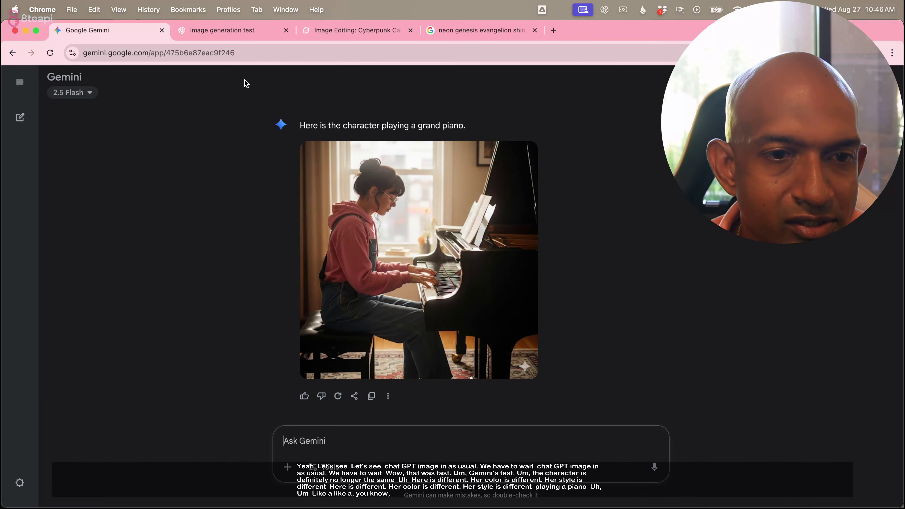
Switch to ChatGPT, review the head-to-toe image, and paste the copied grand piano prompt into the message box.
left_click(249, 32)
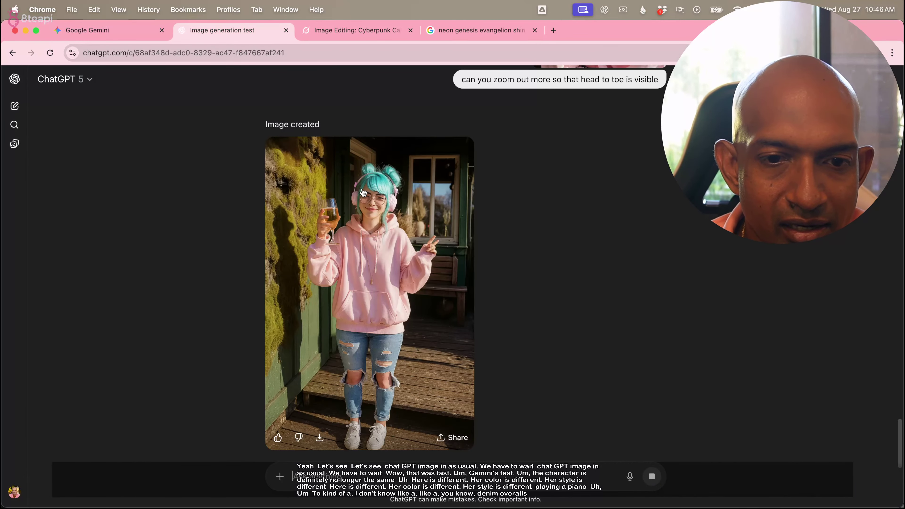
scroll(534, 262, "up", 6)
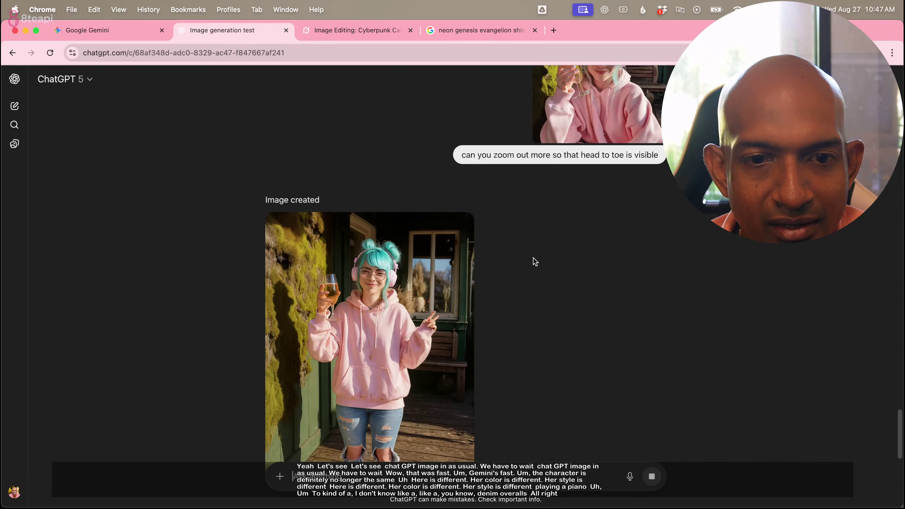
scroll(535, 262, "down", 7)
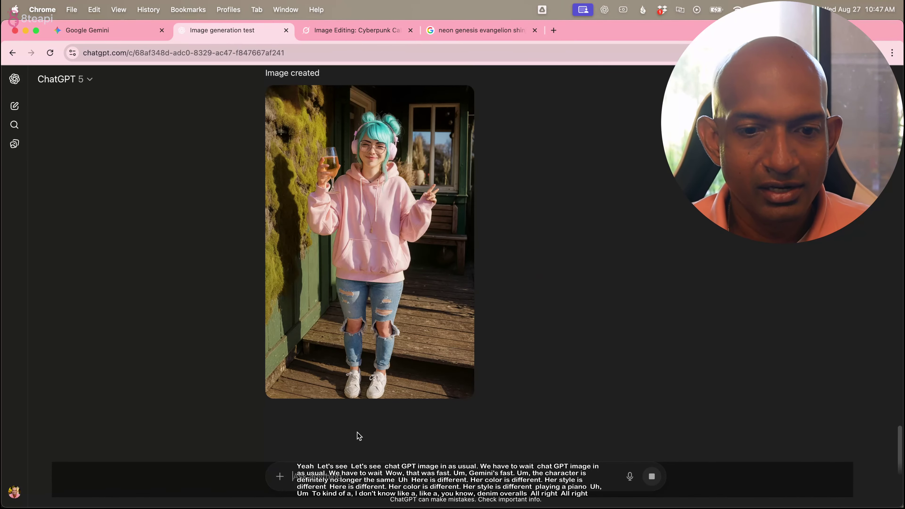
key("super+v")
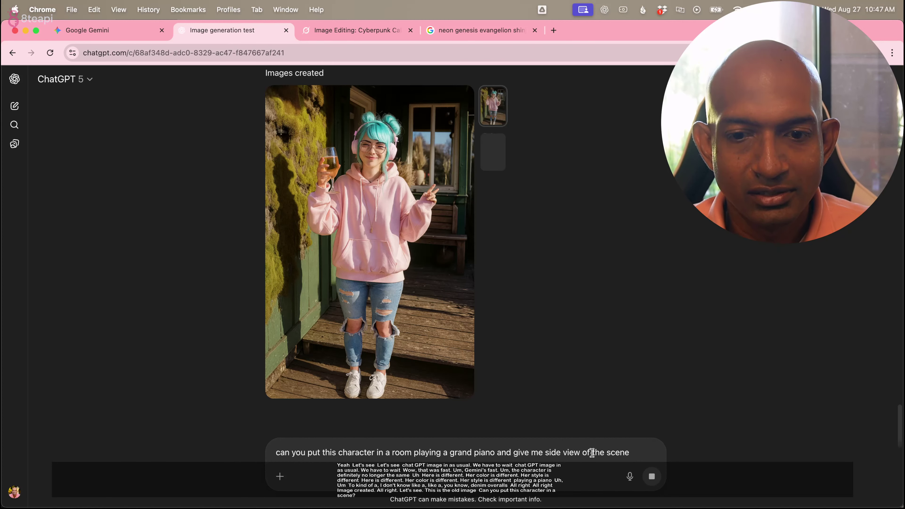
Switch to Grok and examine its two grand piano images for character consistency and adherence to the prompt.
left_click(384, 31)
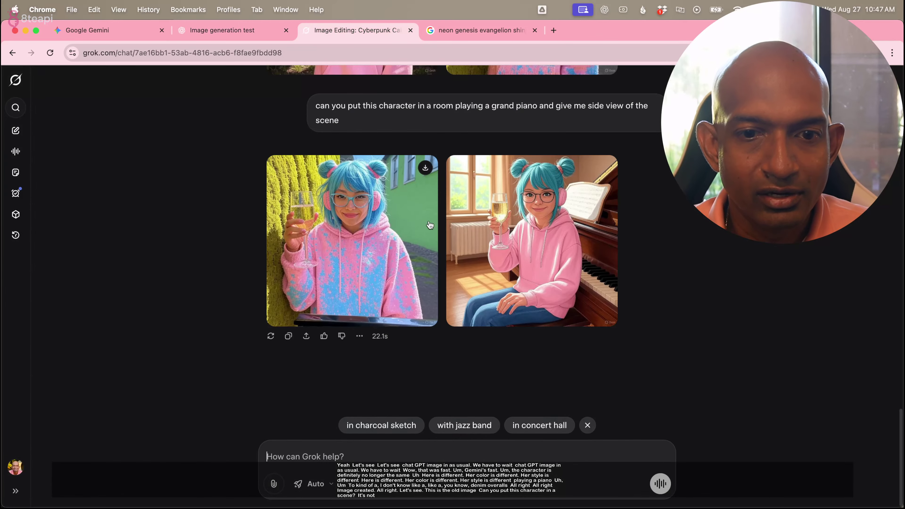
scroll(552, 326, "up", 5)
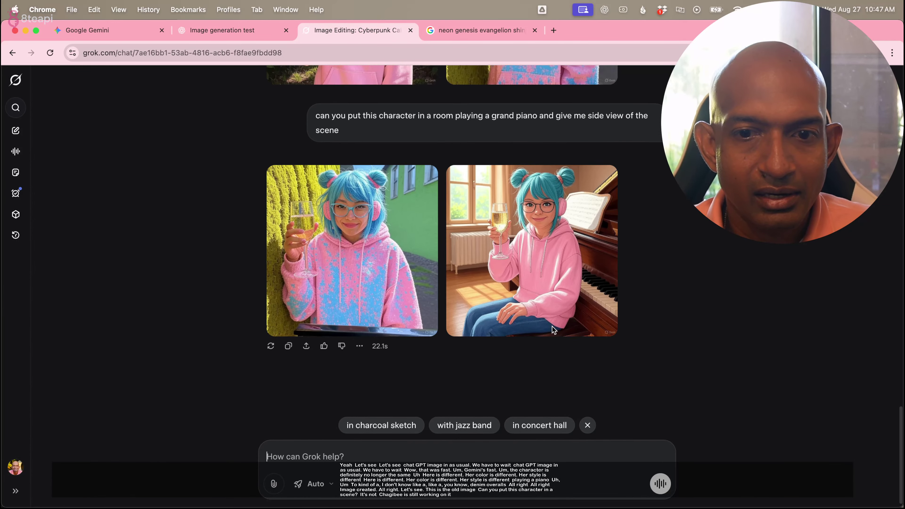
scroll(552, 326, "down", 4)
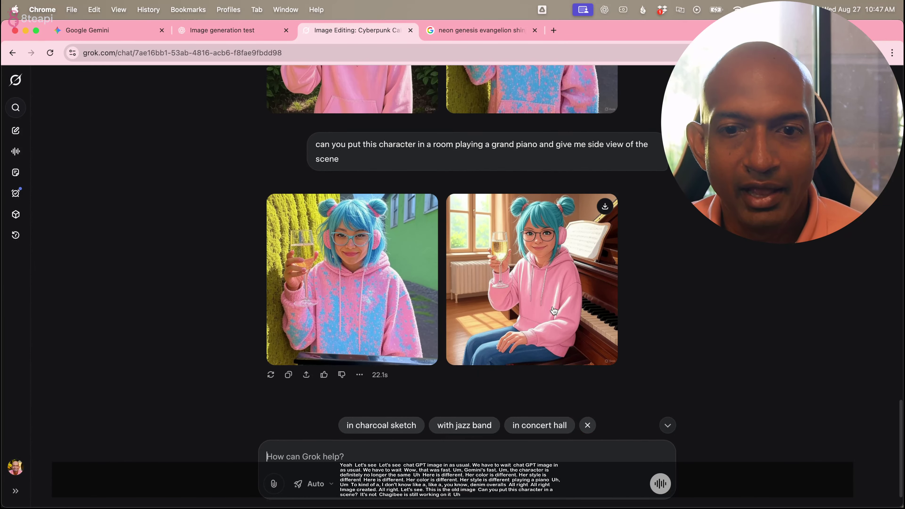
scroll(553, 317, "up", 4)
scroll(554, 307, "down", 5)
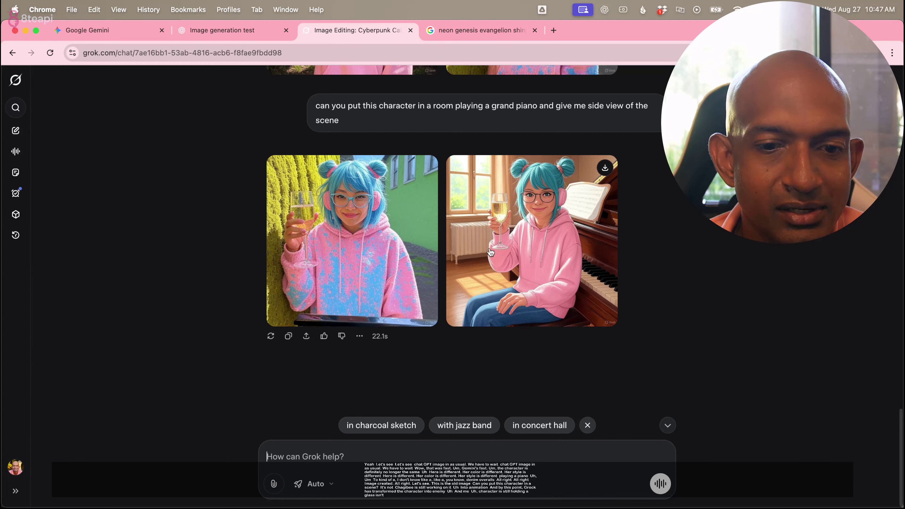
Return to ChatGPT, submit the waiting grand piano prompt, and review the earlier head-to-toe images during generation.
left_click(244, 30)
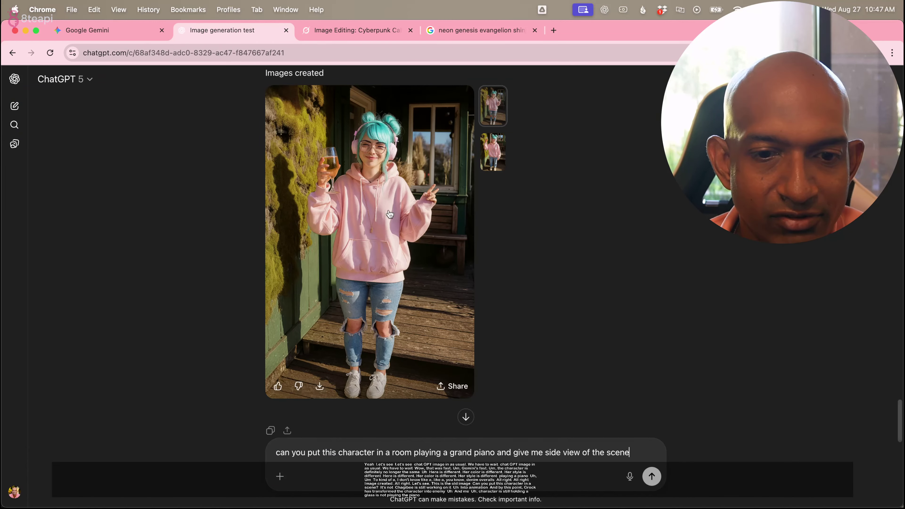
left_click(651, 476)
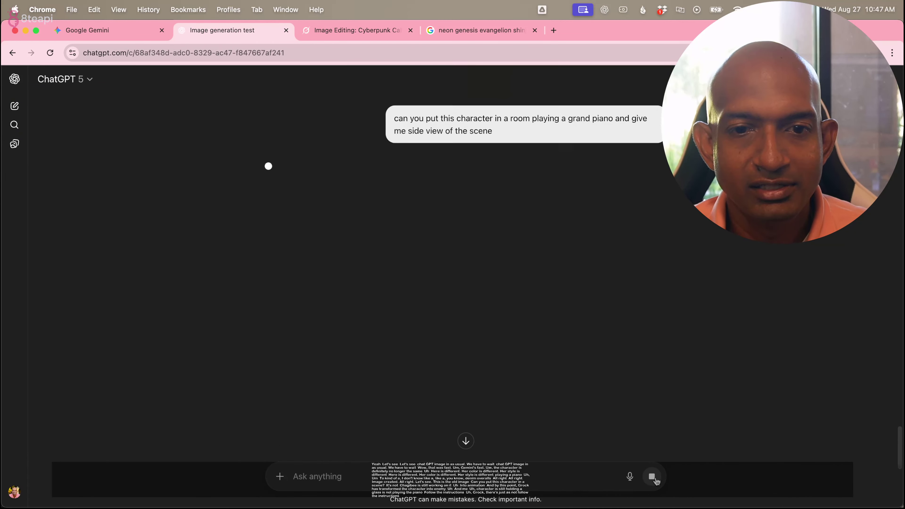
scroll(452, 333, "up", 10)
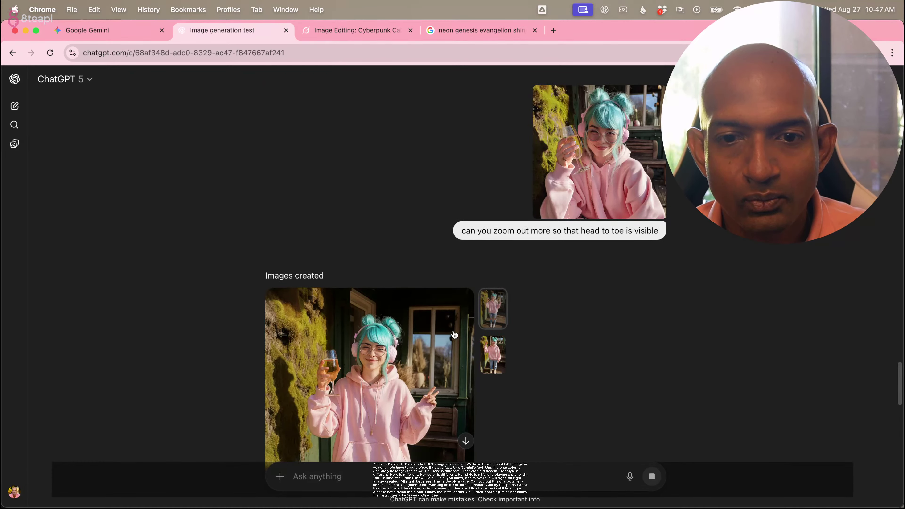
scroll(454, 334, "down", 6)
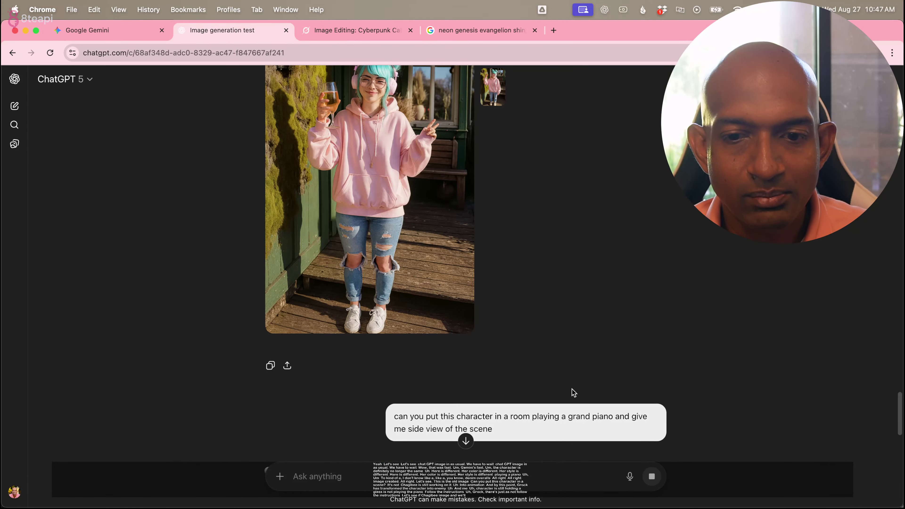
scroll(575, 308, "down", 3)
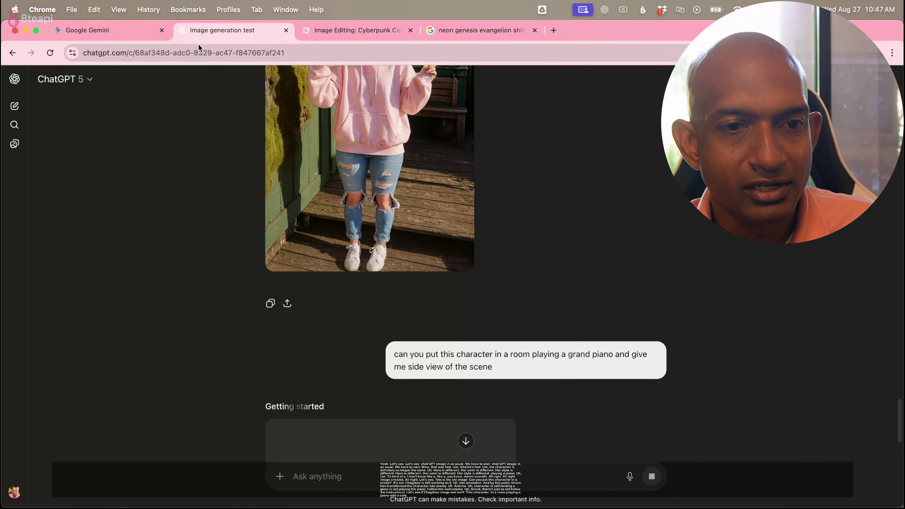
Switch to Gemini and compare its grand piano image with the earlier generated picture and the original character image for consistency.
left_click(116, 34)
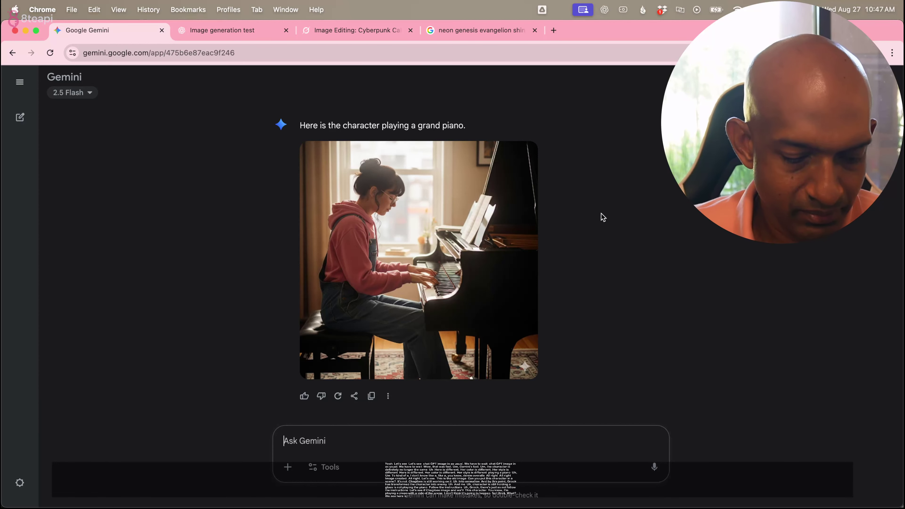
key("super+Tab")
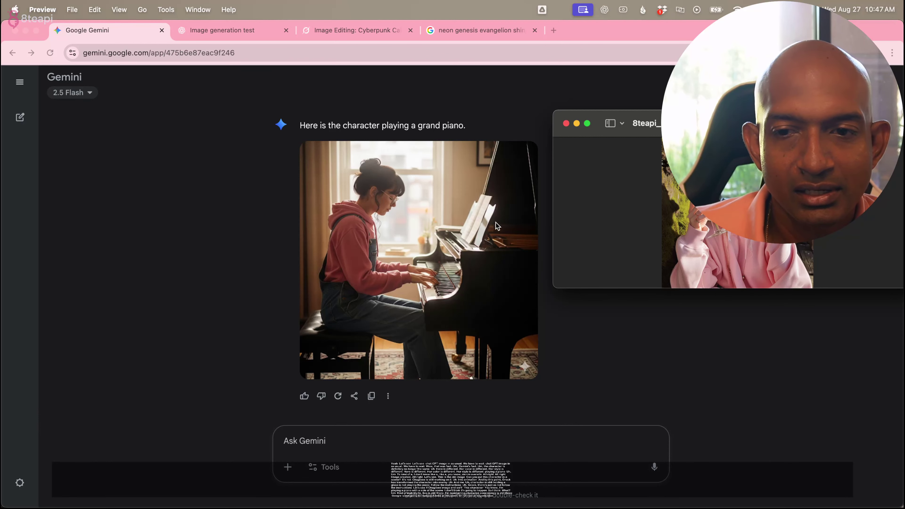
scroll(481, 218, "up", 10)
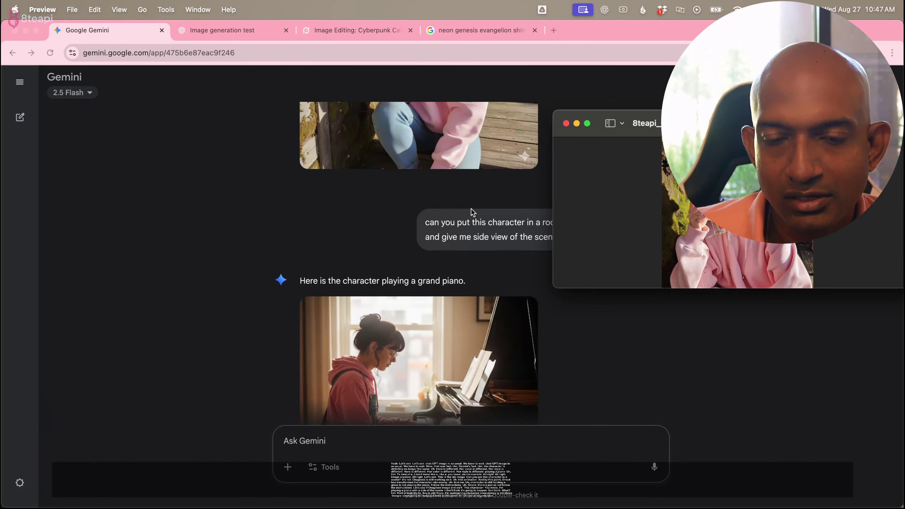
scroll(471, 211, "down", 5)
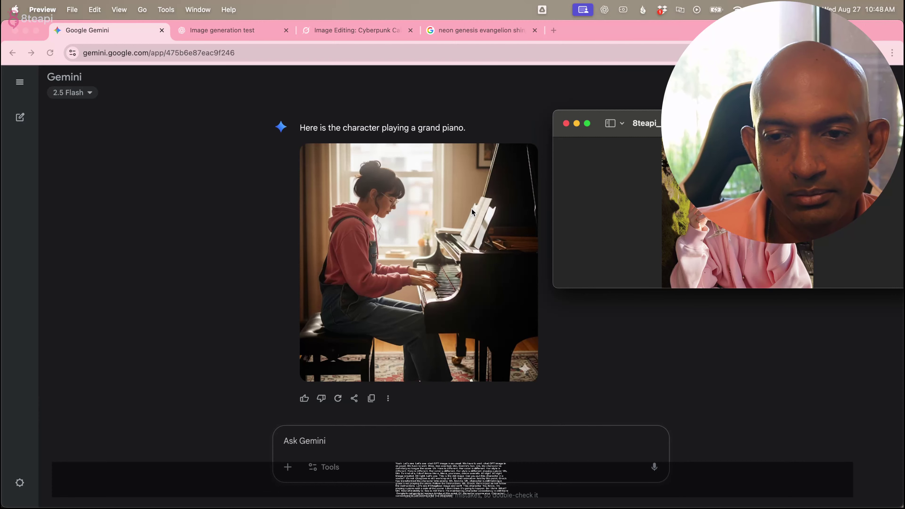
scroll(471, 208, "up", 8)
scroll(474, 206, "down", 8)
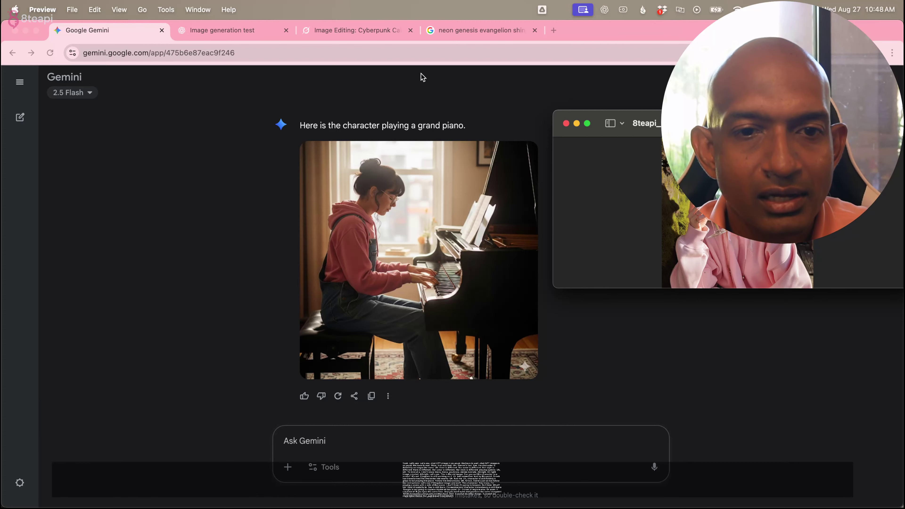
Replace the Google Images search with "street scene in brazil" and run it.
left_click(374, 35)
left_click(474, 34)
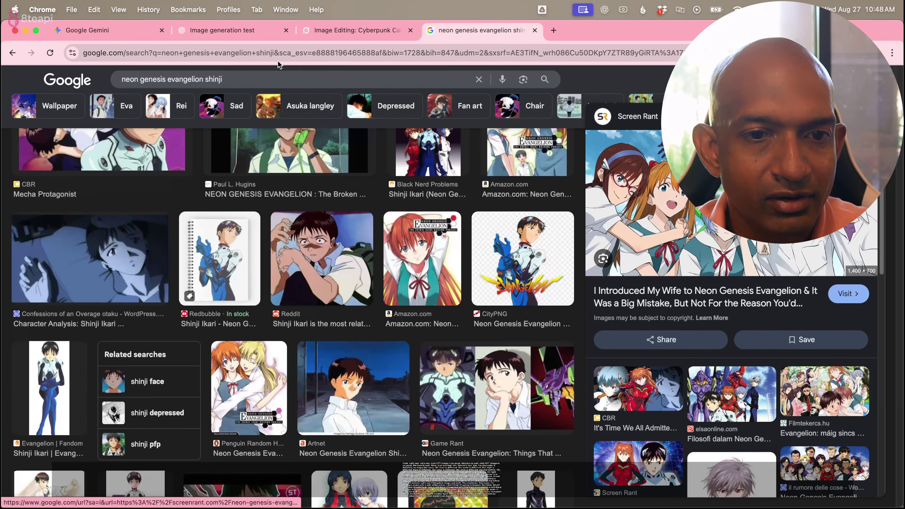
left_click(277, 79)
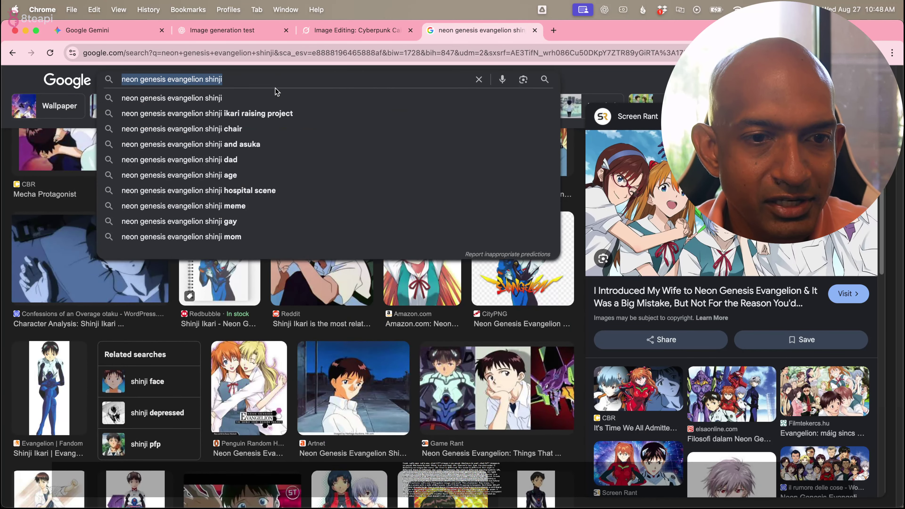
type("stree")
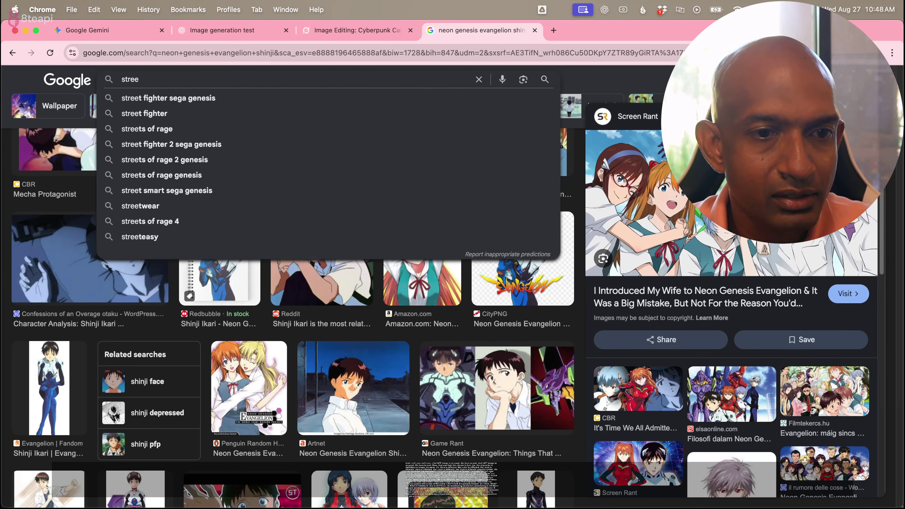
type("t scene in")
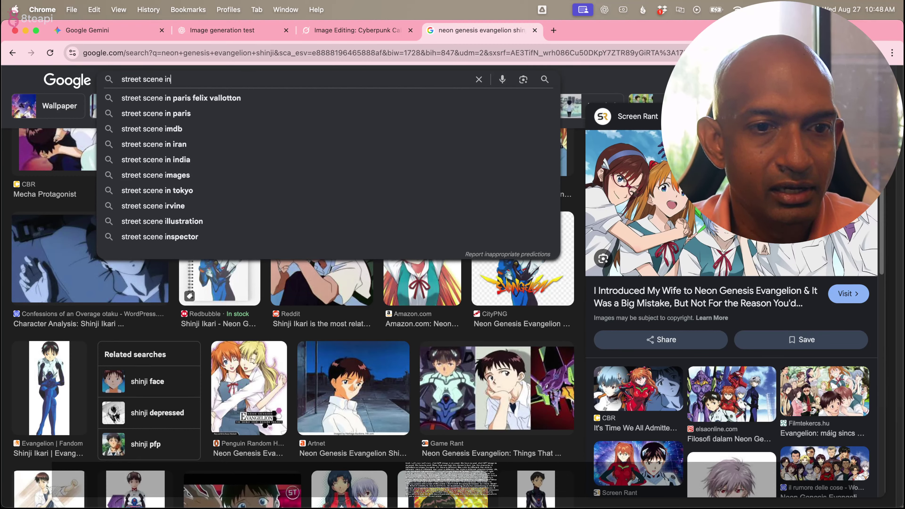
type(" brai")
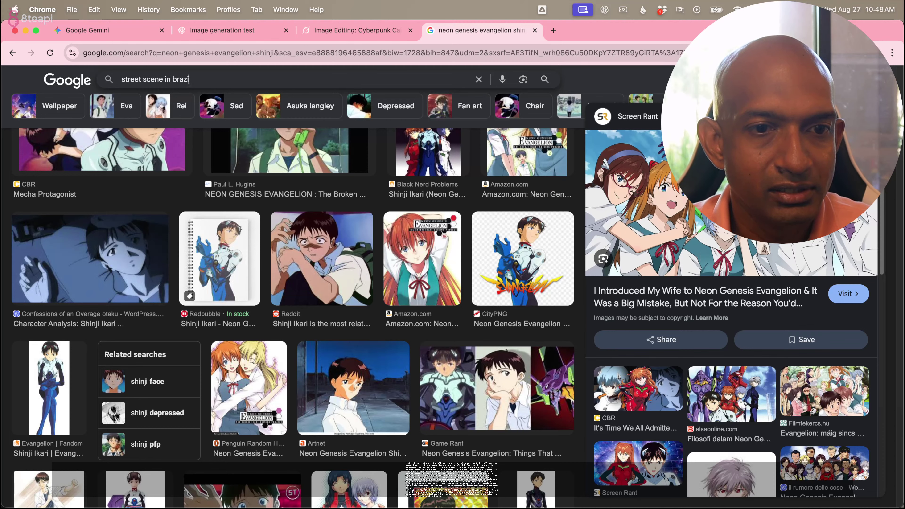
type("il")
key("Return")
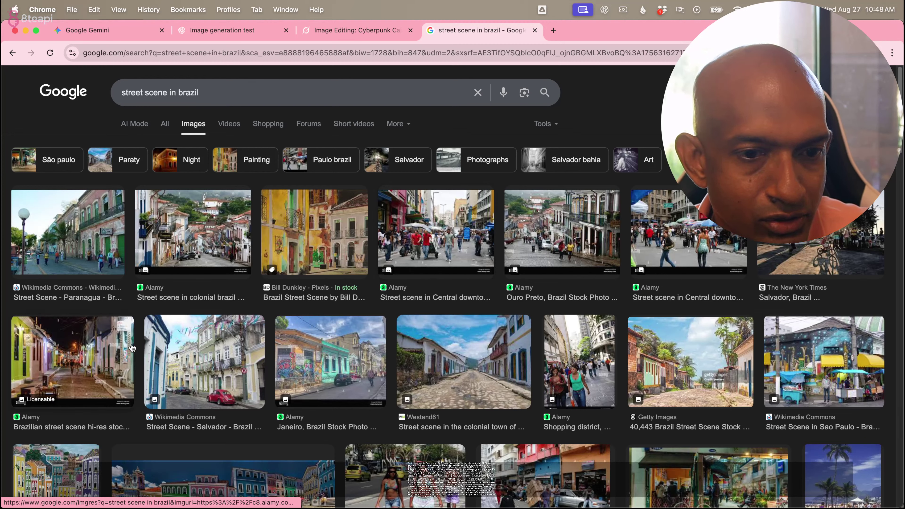
Preview the Paranagua street, Bahia naive art painting and Sao Paulo box-cart photo as possible background scenes.
left_click(81, 249)
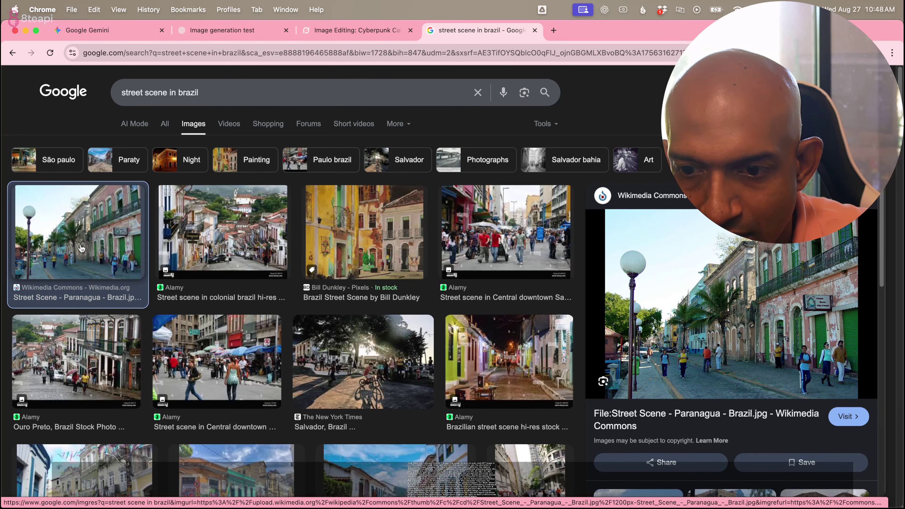
scroll(316, 357, "down", 8)
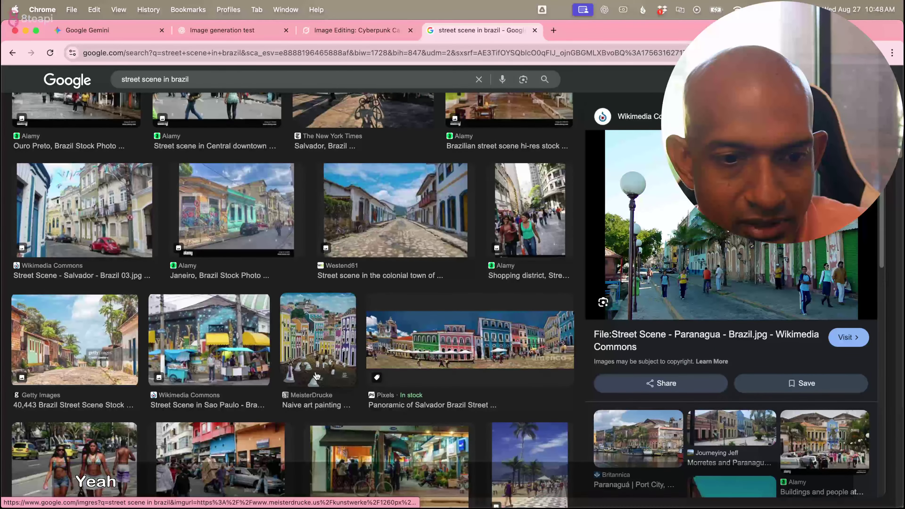
left_click(336, 347)
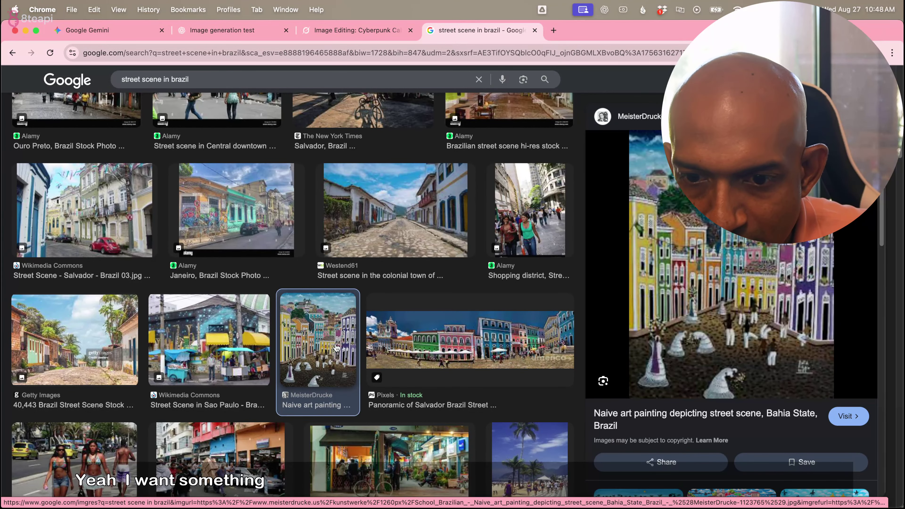
scroll(230, 197, "down", 8)
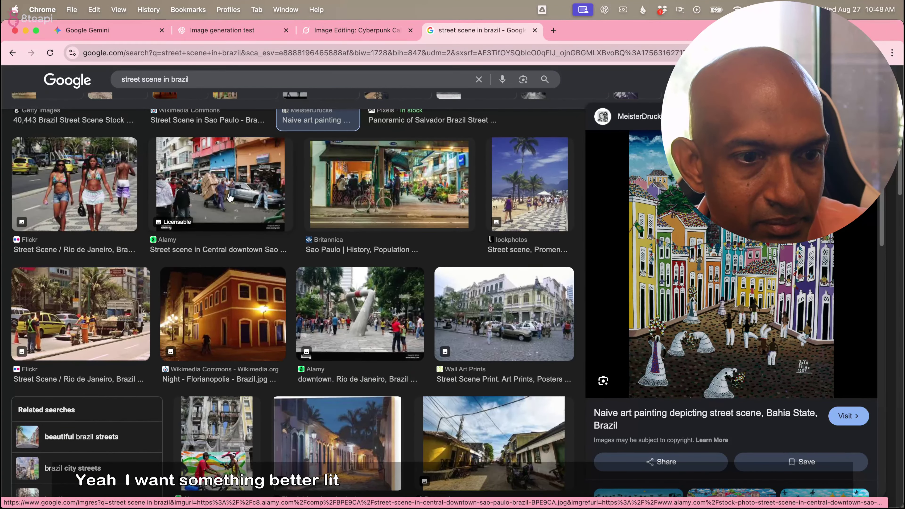
left_click(232, 198)
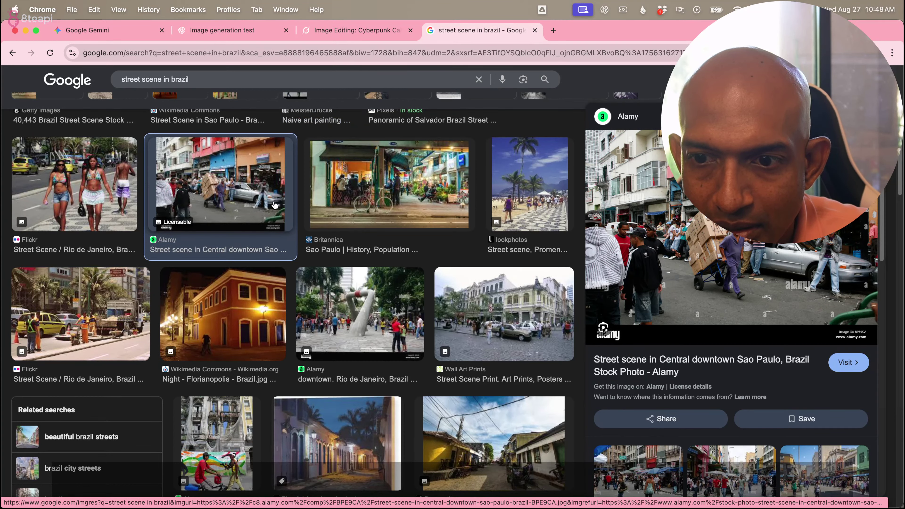
scroll(471, 252, "up", 5)
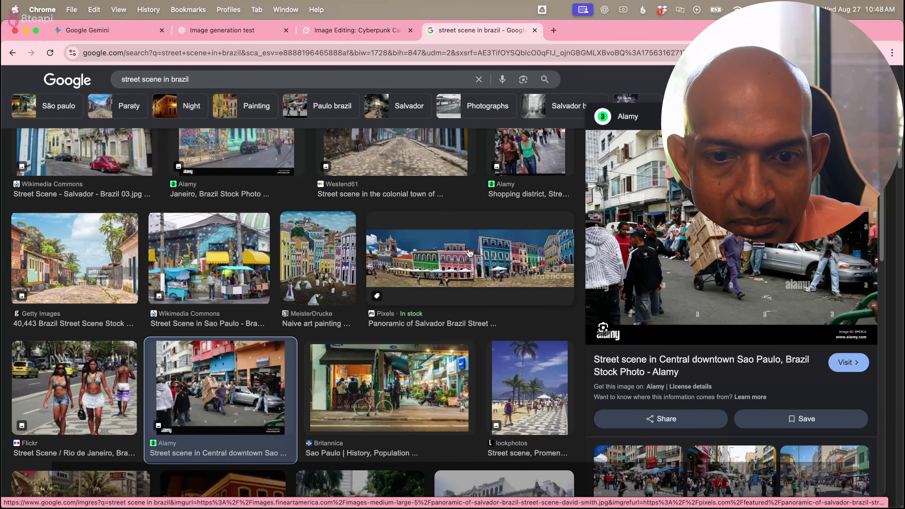
Preview the rua direita, Paraty, night-time street, crowded Sao Paulo market and yellow-building results to find a suitable scene with people.
scroll(470, 253, "up", 3)
left_click(540, 210)
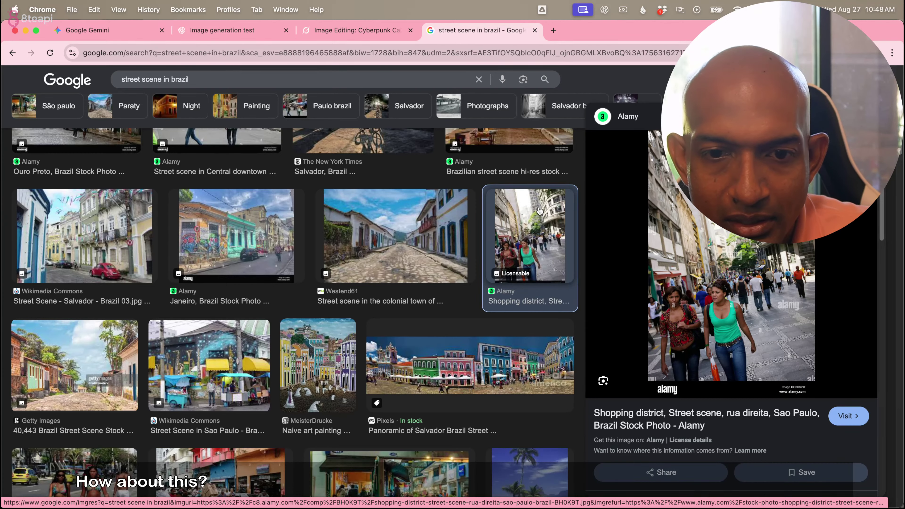
left_click(429, 236)
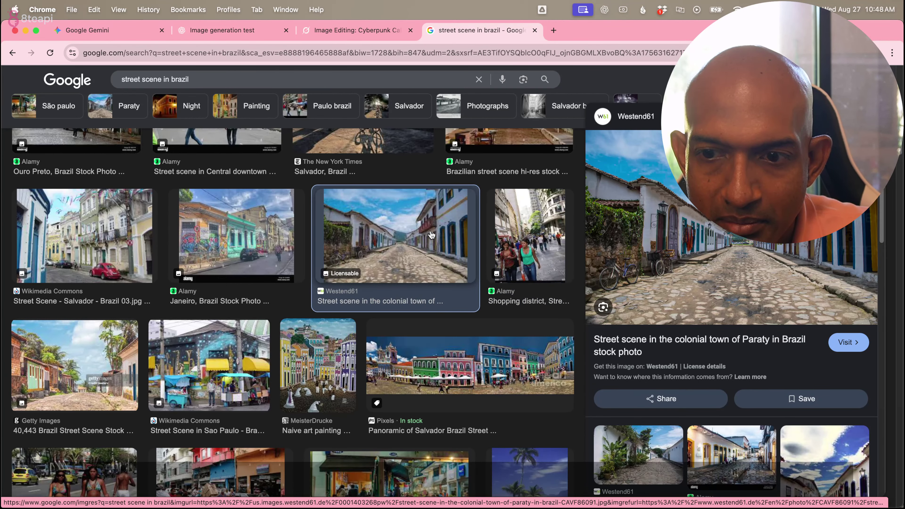
scroll(431, 235, "up", 3)
left_click(519, 223)
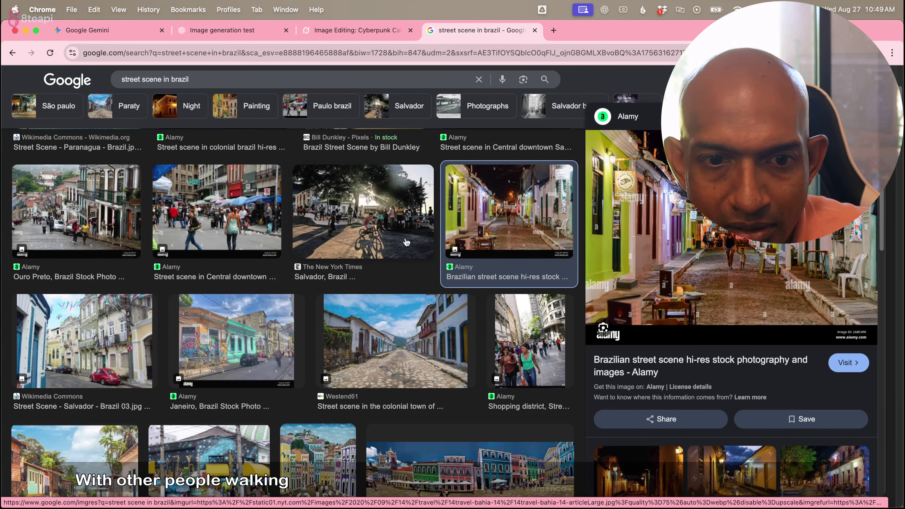
scroll(460, 217, "up", 4)
left_click(461, 215)
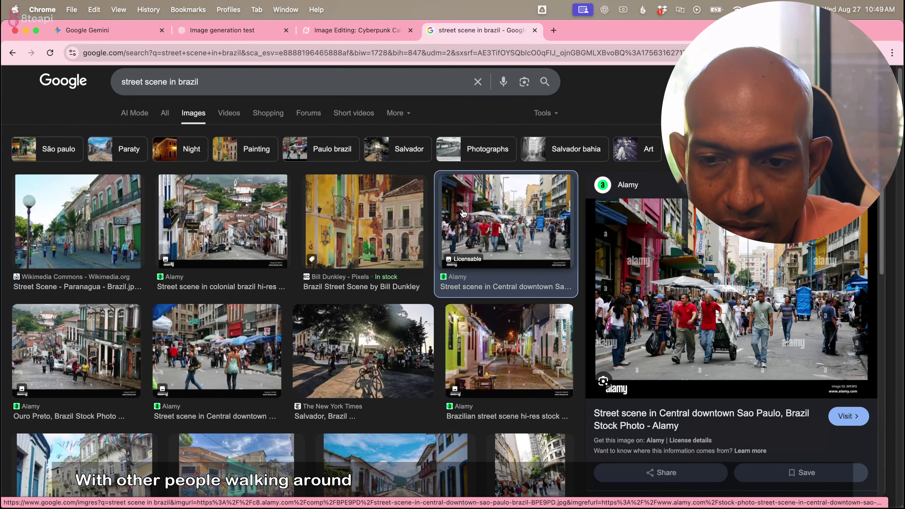
left_click(360, 226)
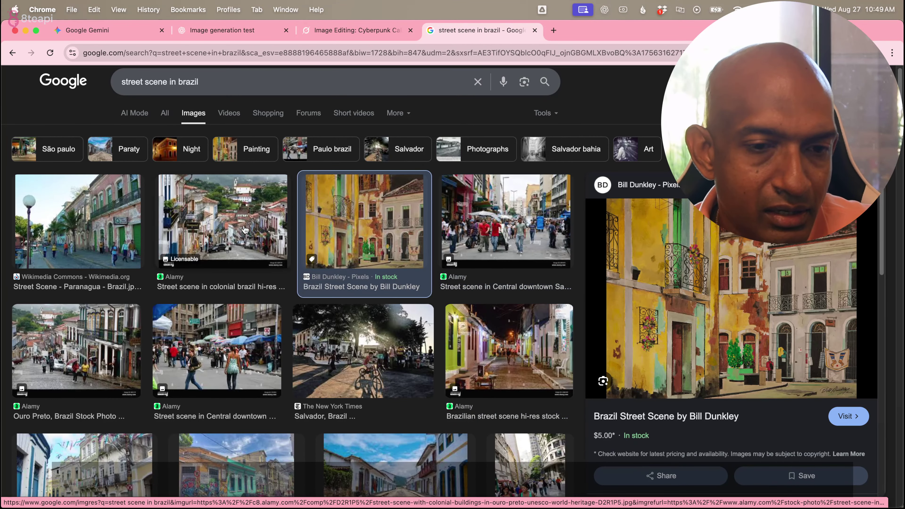
Choose the colonial Brazil street scene, visit its Alamy listing, accept the cookies and open the Ouro Preto photo's page.
key("Left")
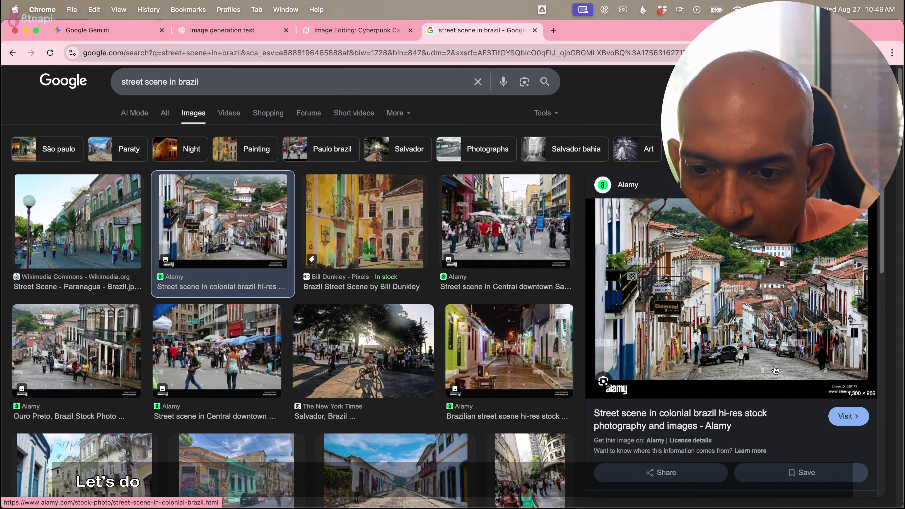
left_click(848, 416)
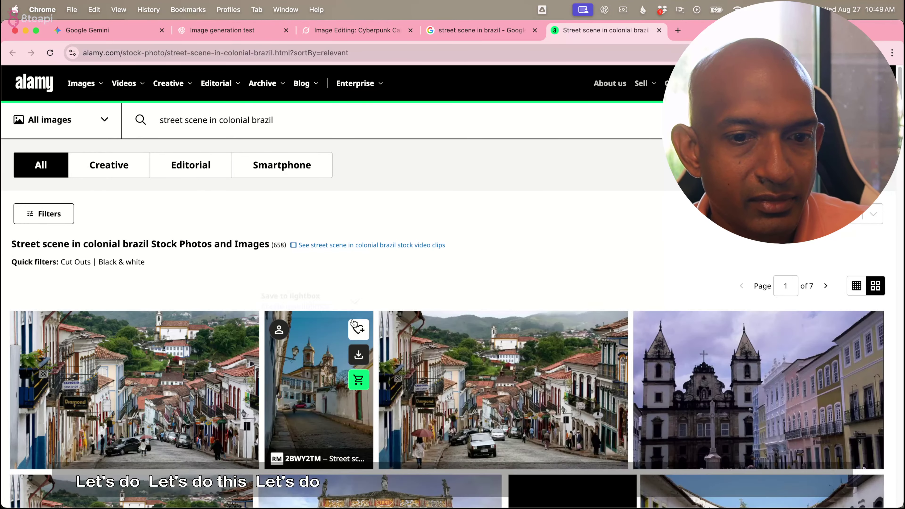
scroll(351, 324, "down", 1)
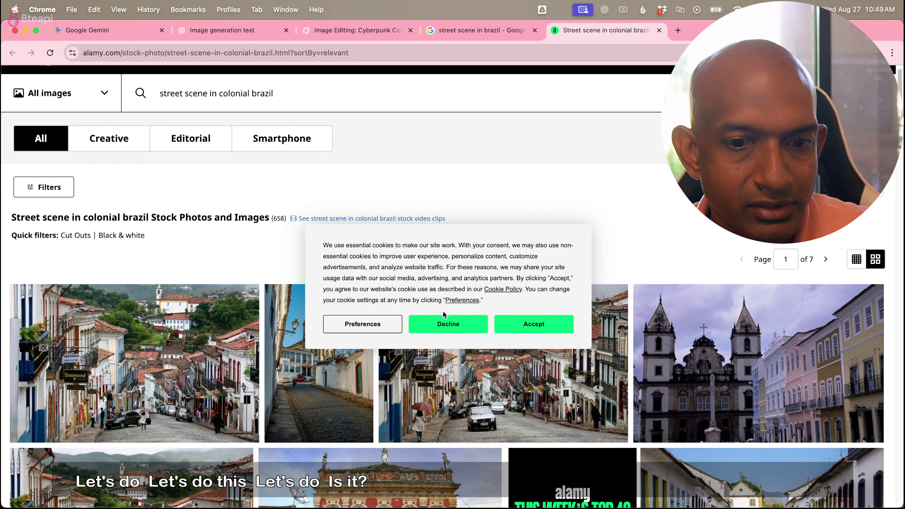
left_click(534, 324)
left_click(151, 336)
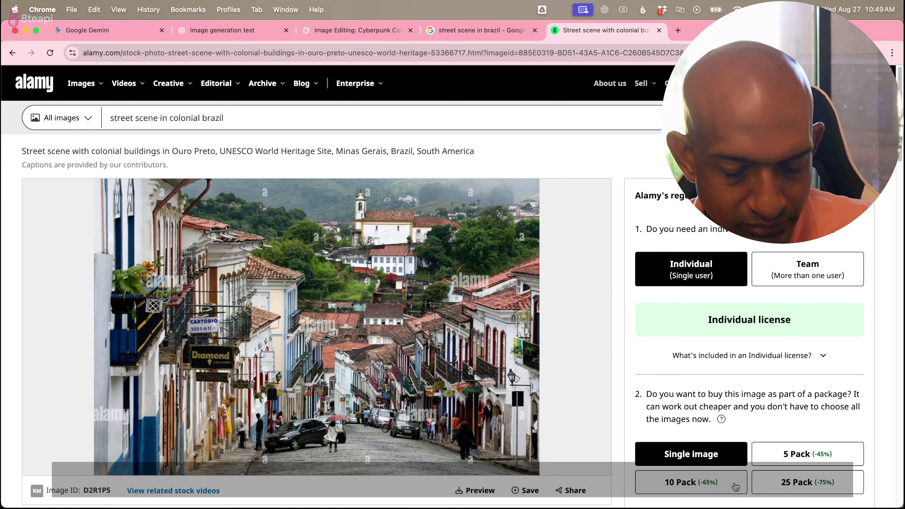
Capture a screenshot of just the Ouro Preto street photo and close the Alamy page.
key("super+shift+4")
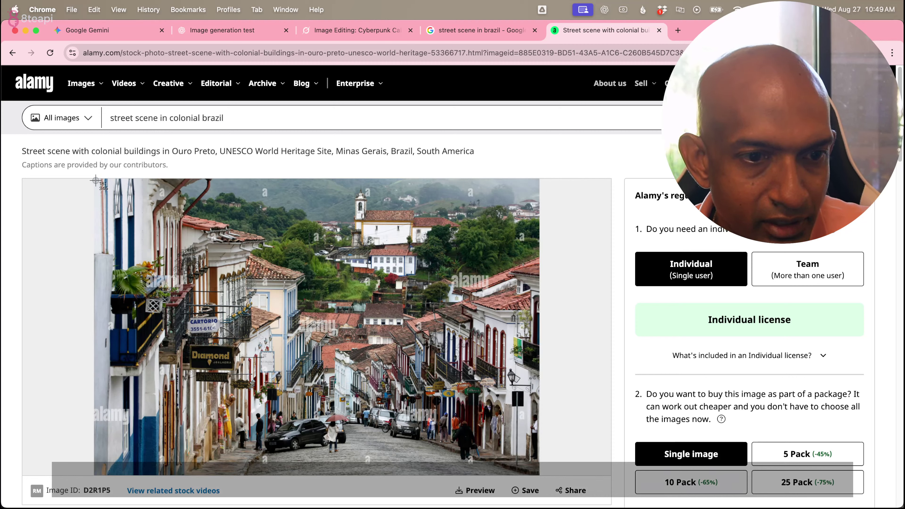
left_click_drag(95, 180, 530, 471)
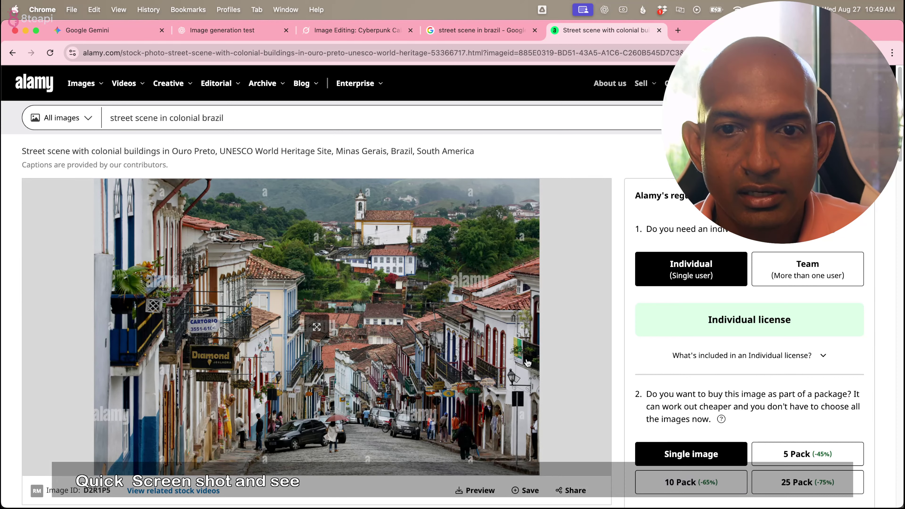
left_click(659, 30)
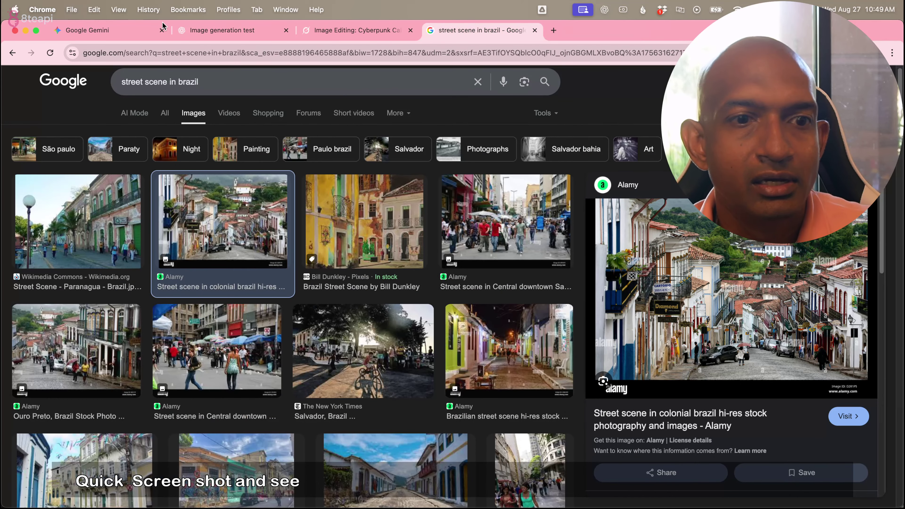
Start a fresh Gemini chat, declining the enhanced image editing offer, and attach the Ouro Preto street screenshot to the prompt.
left_click(134, 35)
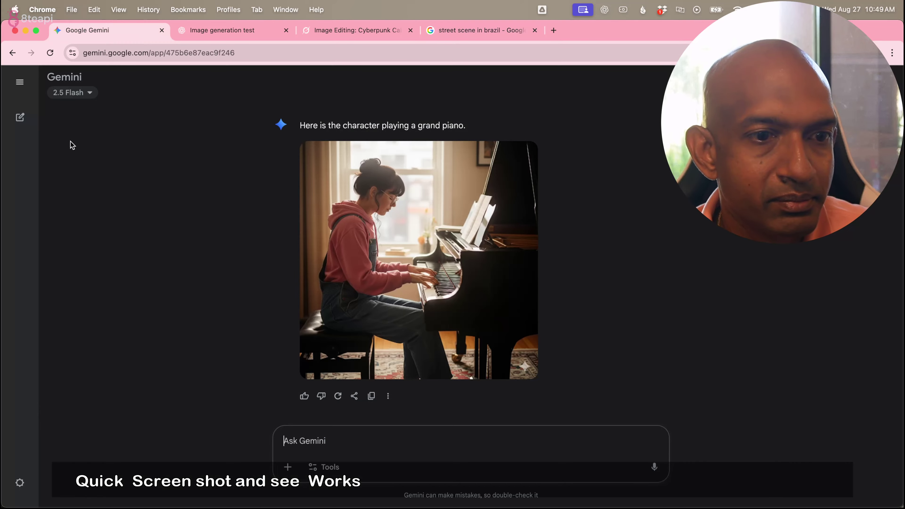
left_click(20, 117)
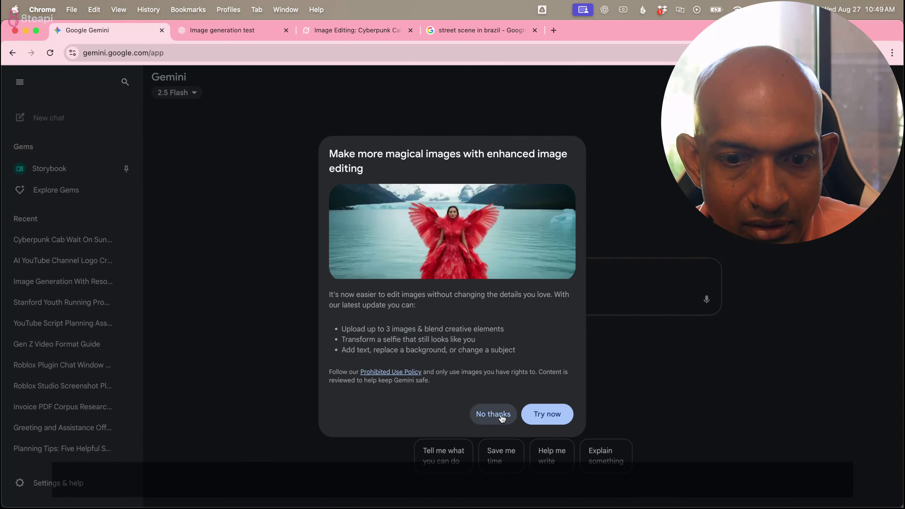
left_click(493, 413)
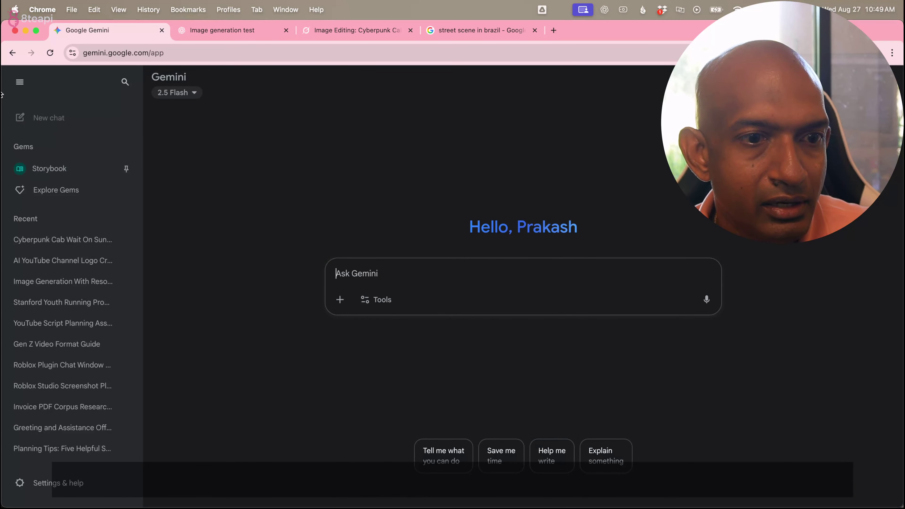
left_click(20, 82)
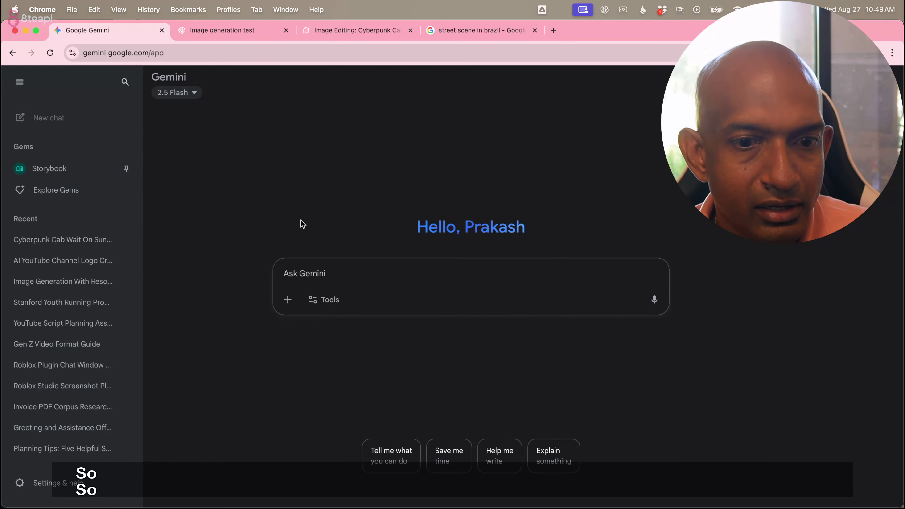
left_click(18, 80)
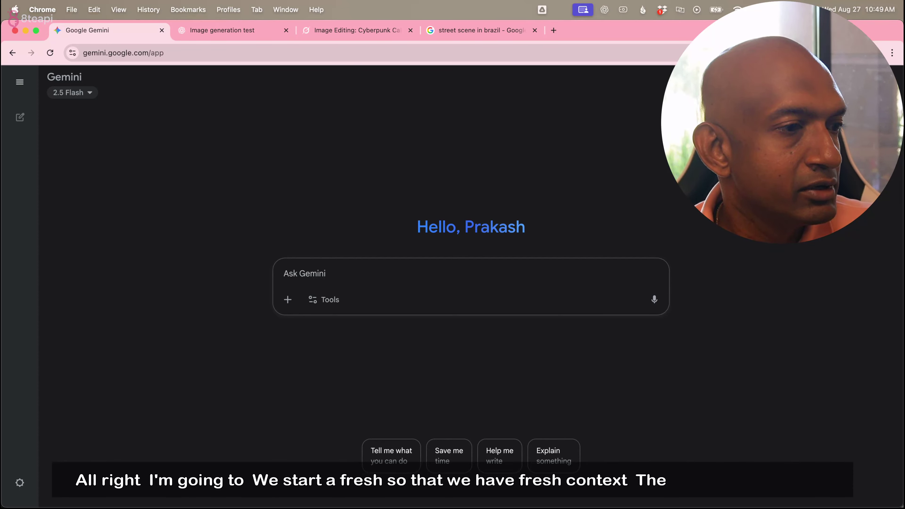
left_click_drag(2, 281, 299, 277)
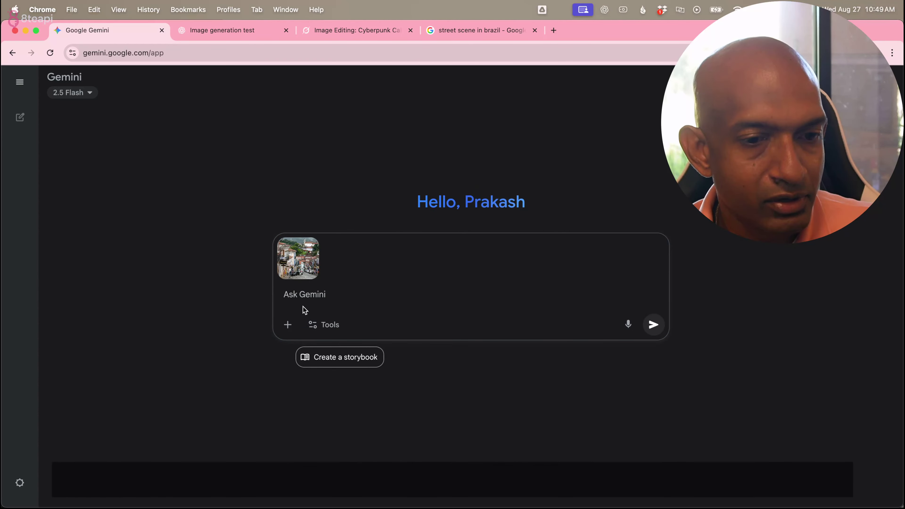
Attach the photo of the teal-haired character in the pink hoodie as the second image of the Gemini prompt.
key("super+Tab")
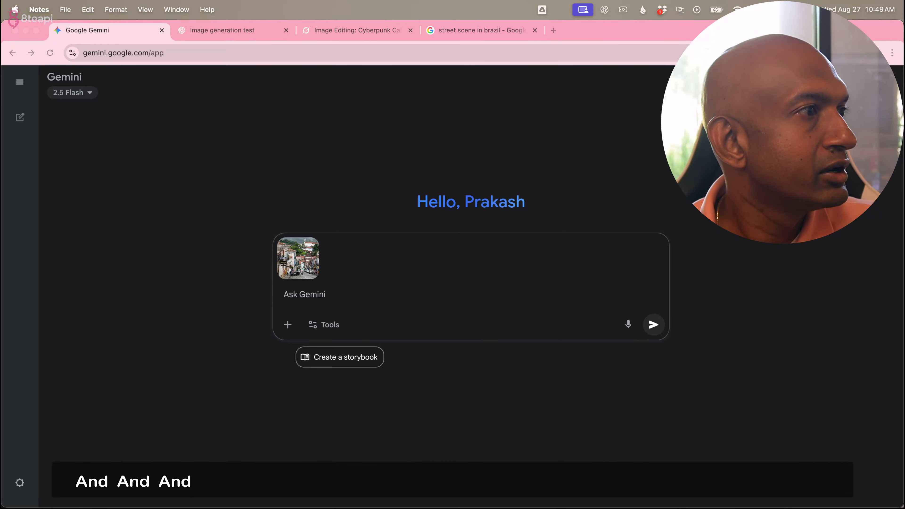
left_click_drag(904, 378, 392, 270)
left_click(330, 295)
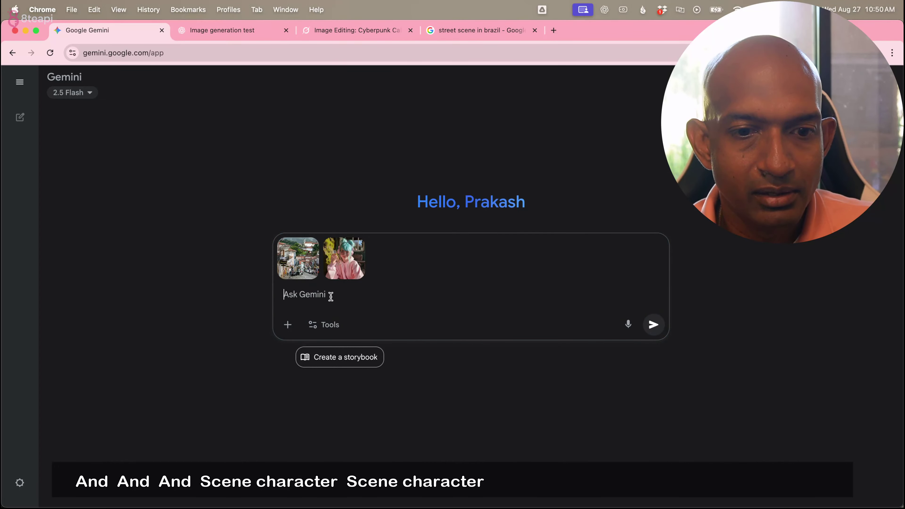
Write the prompt "put the character in the second image into the street scene in the first image".
type("put")
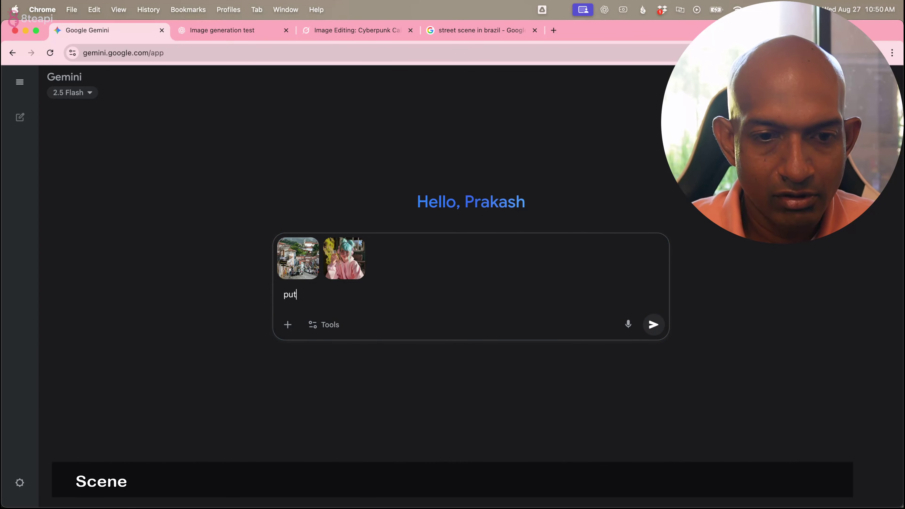
type(" te j")
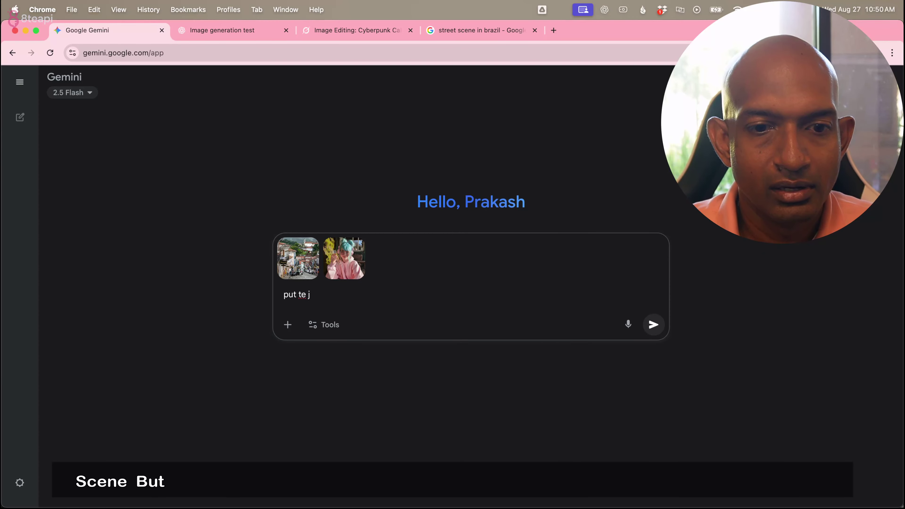
key("BackSpace")
key("BackSpace")
key("BackSpace")
type("he cha")
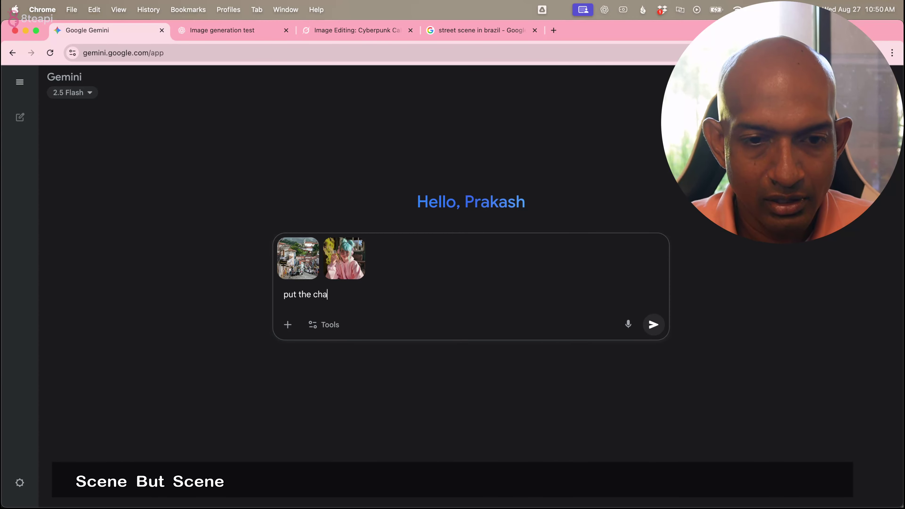
type("racter in the ")
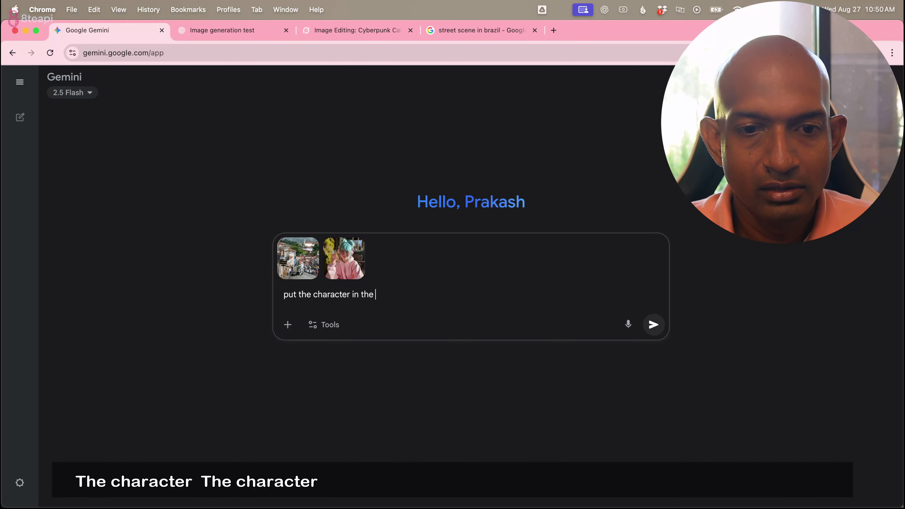
type("second image i")
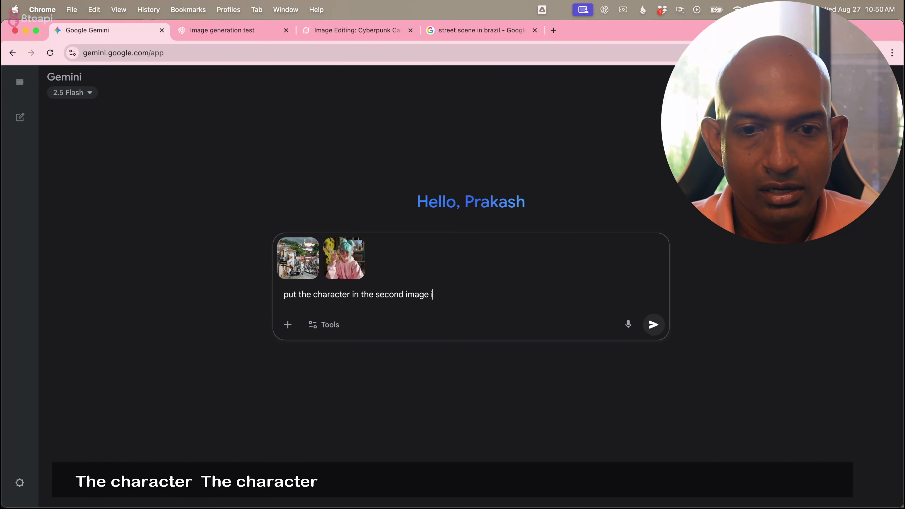
type("nto ")
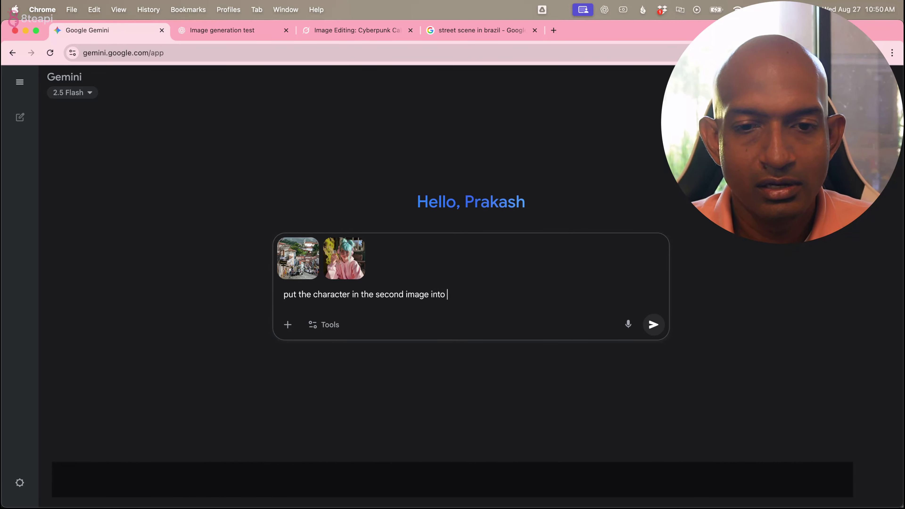
type("tthe stree")
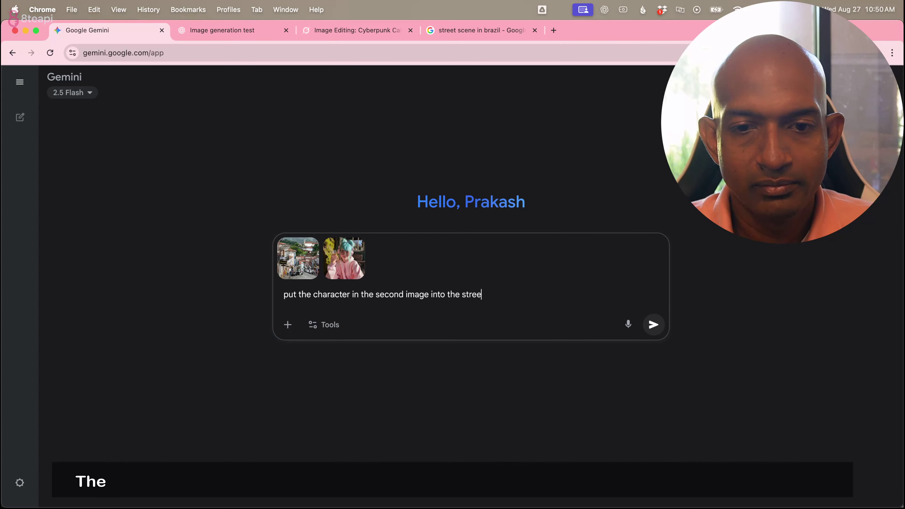
type("t scene in")
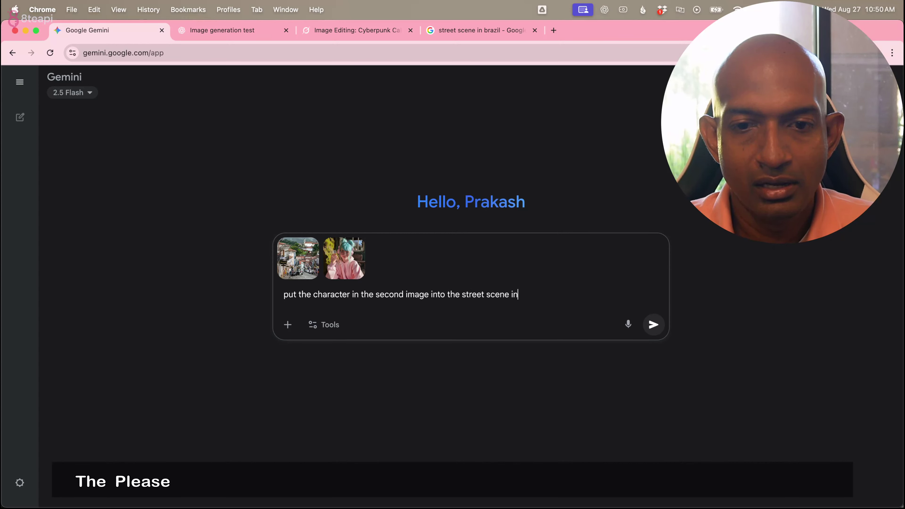
type(" the first ")
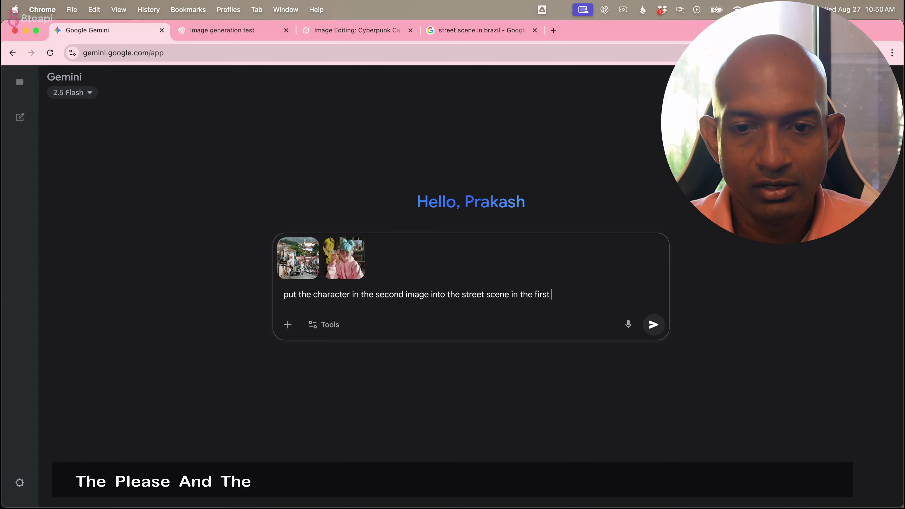
type("image")
Copy the whole prompt text and submit the prompt with both images to Gemini.
key("super+a")
key("super+c")
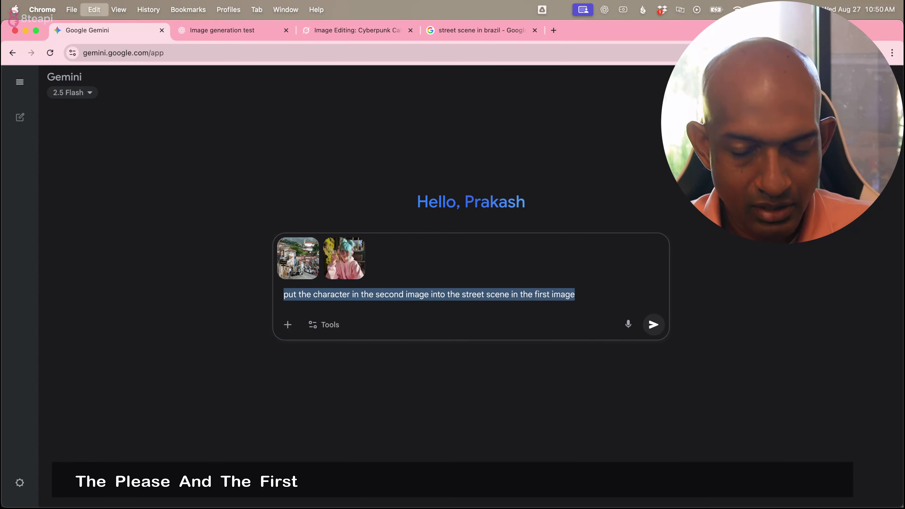
left_click(659, 330)
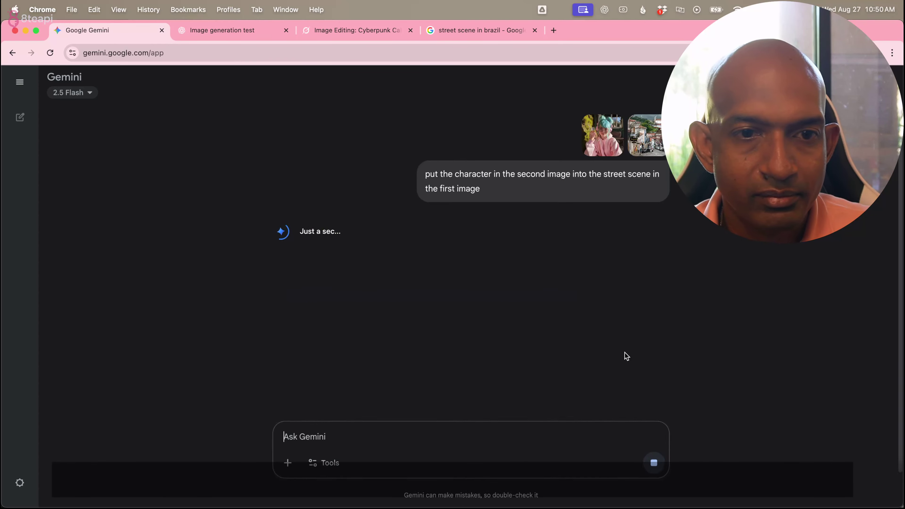
Switch to the ChatGPT chat and compare both grand piano images with the earlier character picture for consistency.
left_click(192, 29)
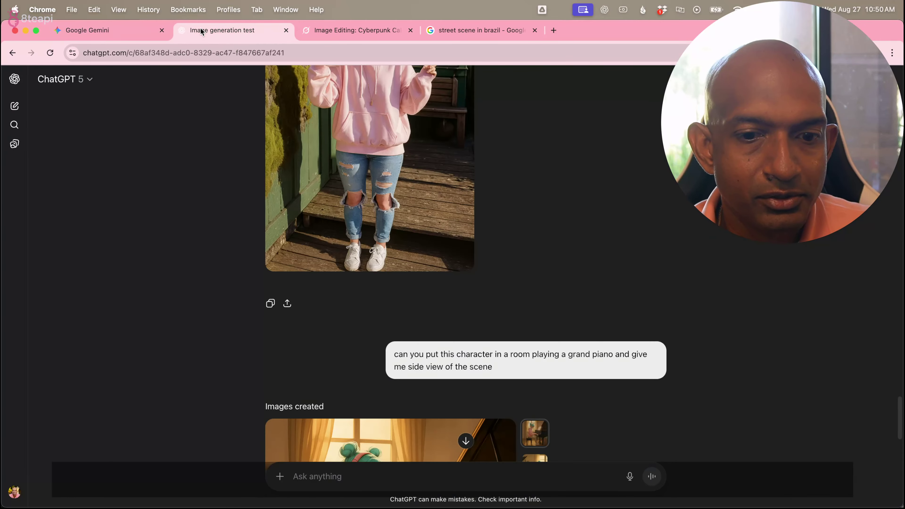
scroll(294, 161, "down", 7)
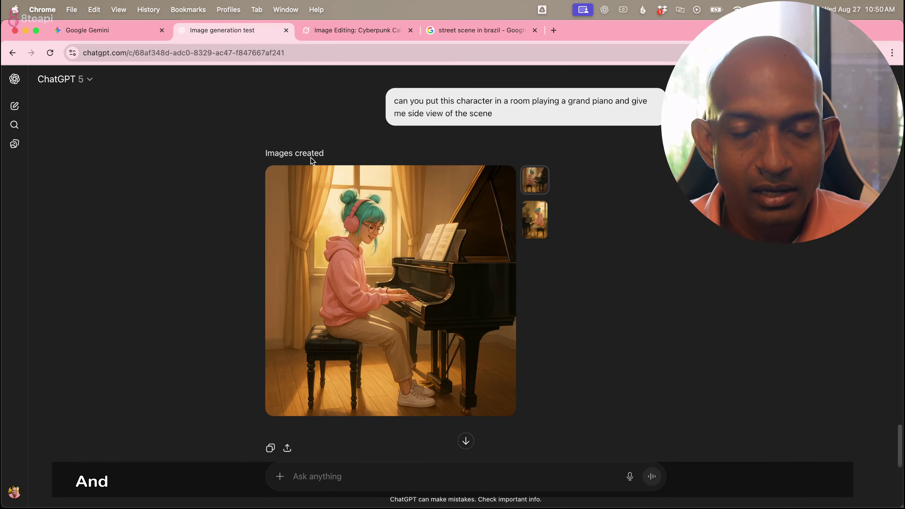
scroll(402, 216, "up", 4)
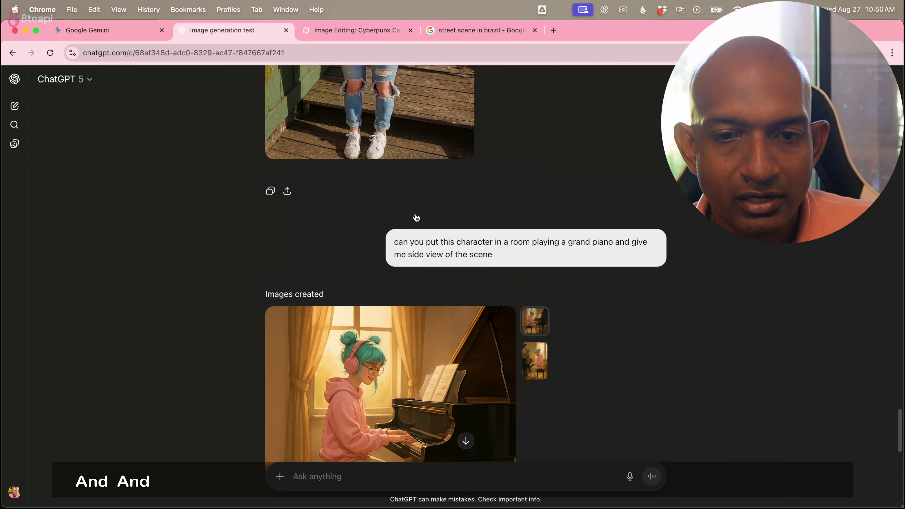
scroll(416, 218, "up", 6)
scroll(413, 216, "down", 11)
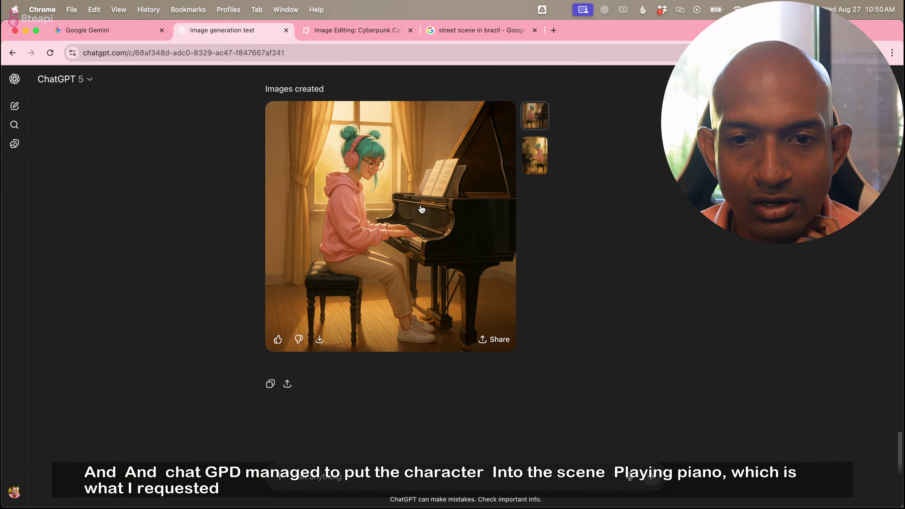
scroll(615, 182, "up", 1)
left_click(539, 192)
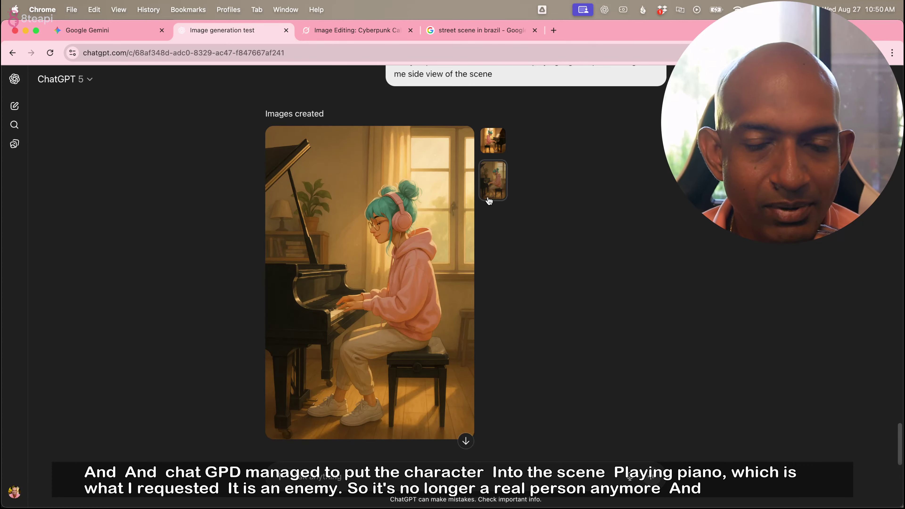
left_click(498, 150)
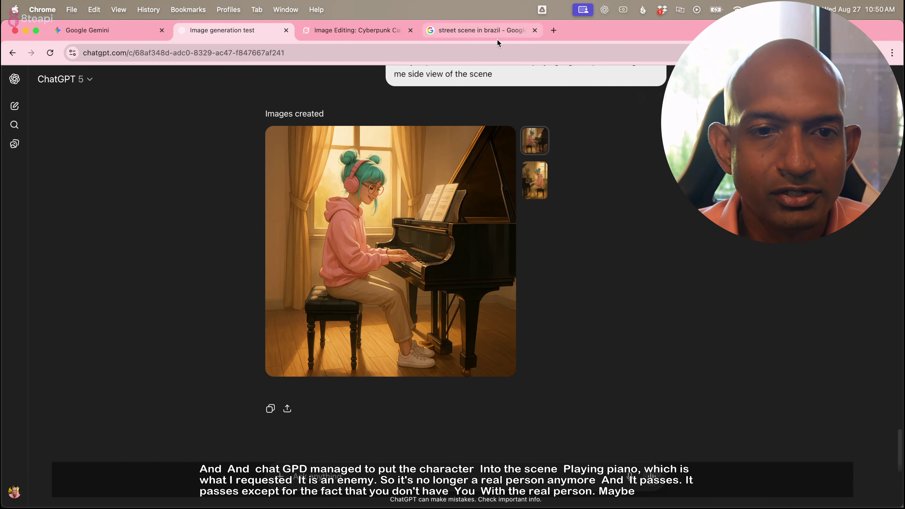
Switch to Grok, look over its piano images and start a new chat.
left_click(356, 31)
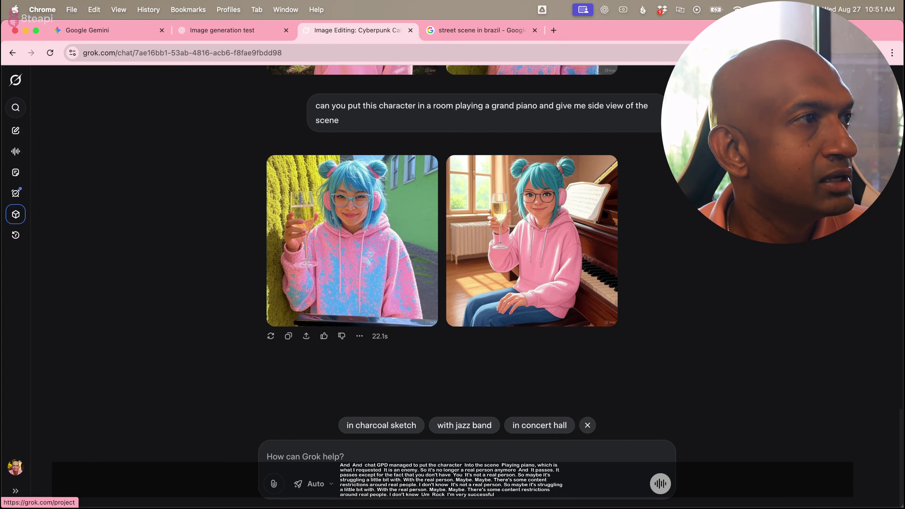
left_click_drag(1, 178, 80, 197)
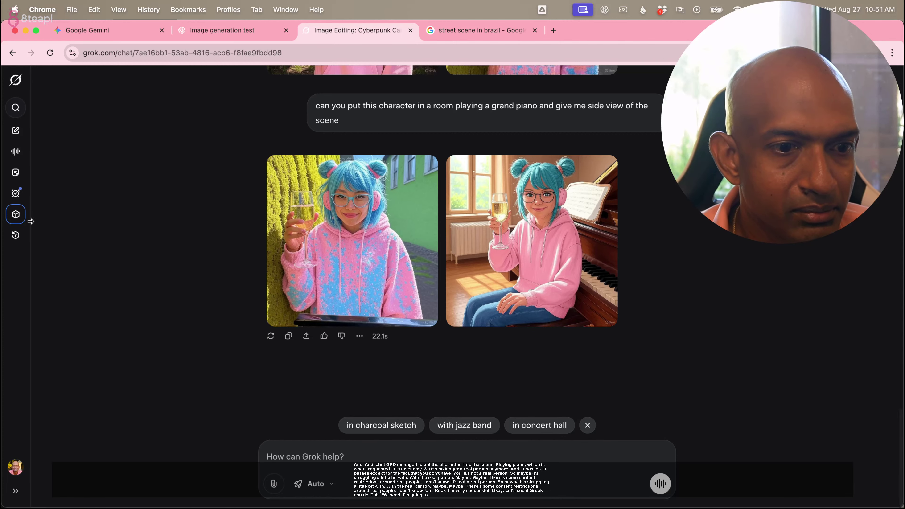
mouse_move(16, 238)
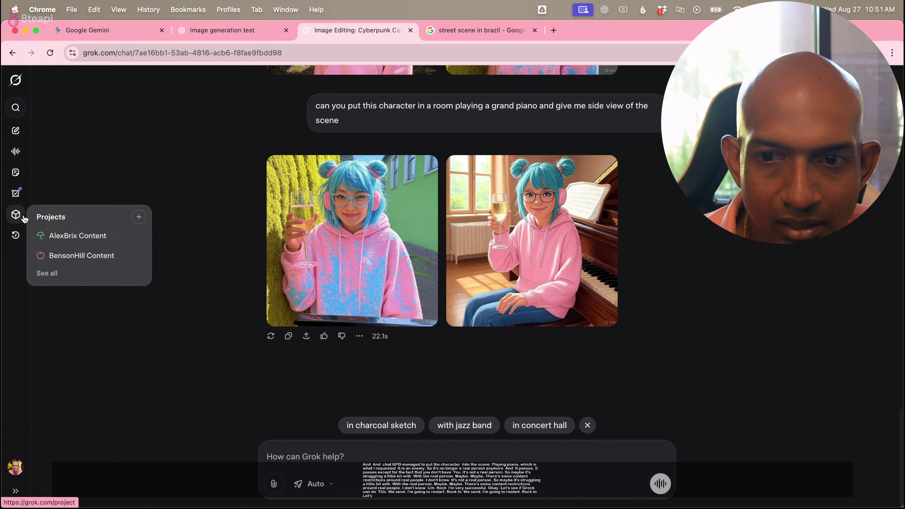
left_click(24, 218)
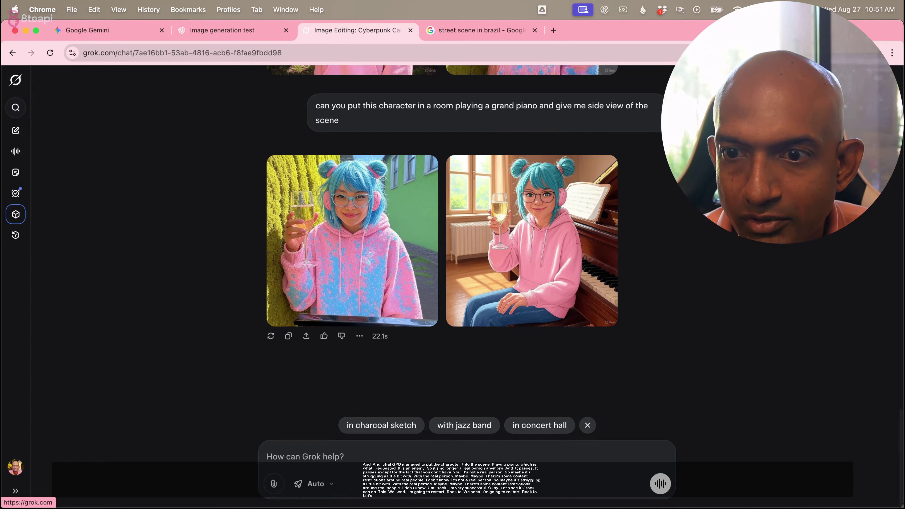
left_click(16, 130)
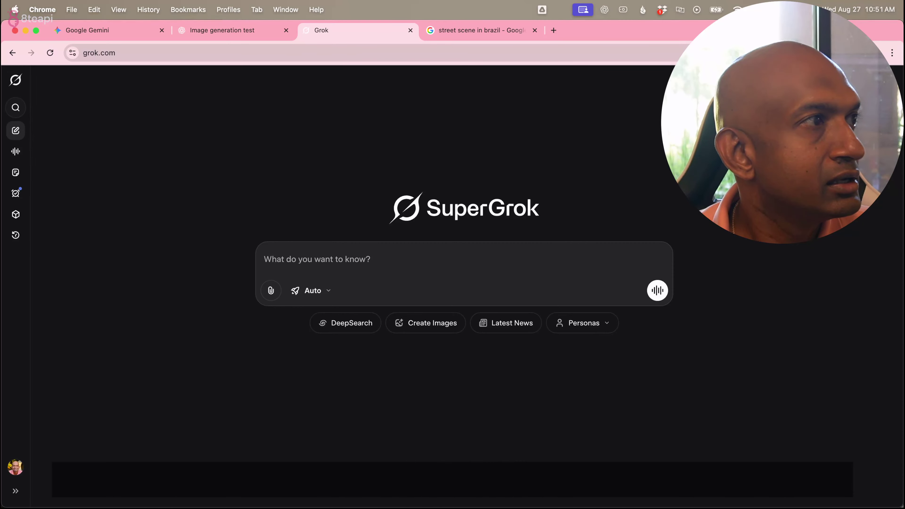
Attach the street scene and then the character photo in Grok, and submit them with the copied street scene prompt.
left_click_drag(337, 223, 296, 261)
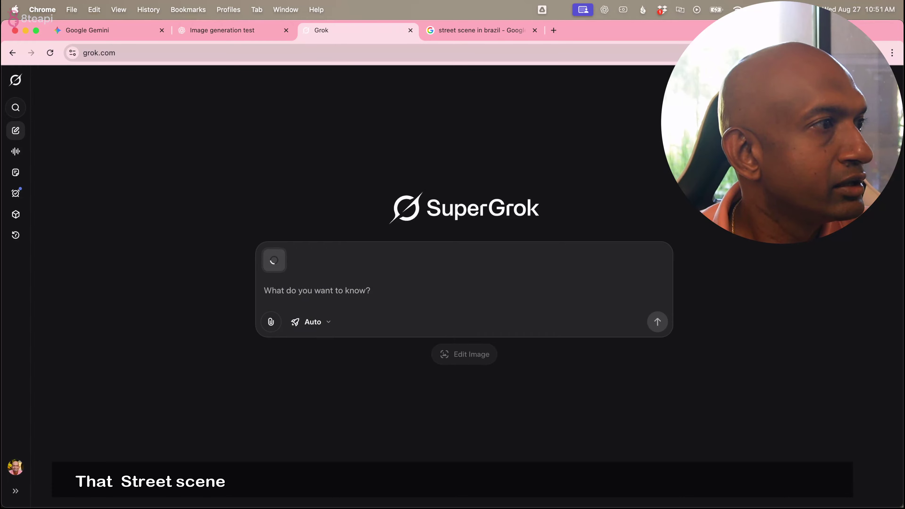
left_click_drag(904, 306, 327, 275)
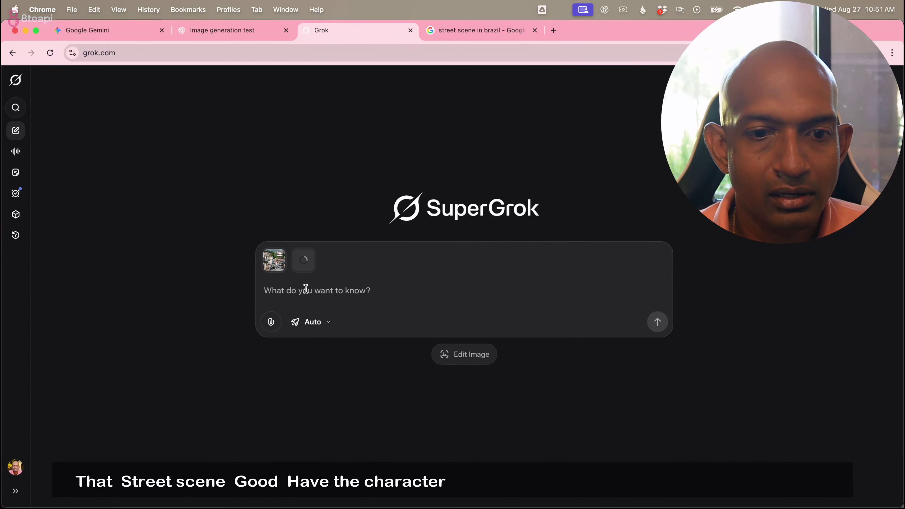
key("super+v")
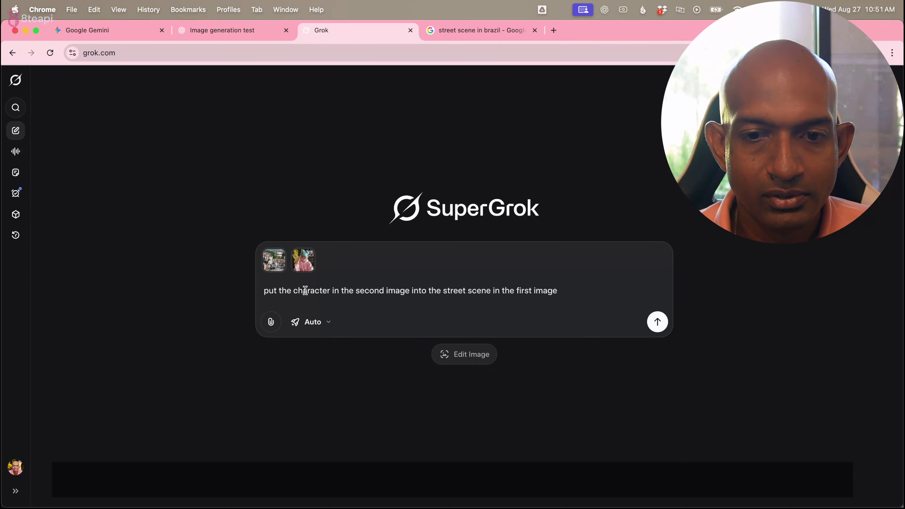
key("Return")
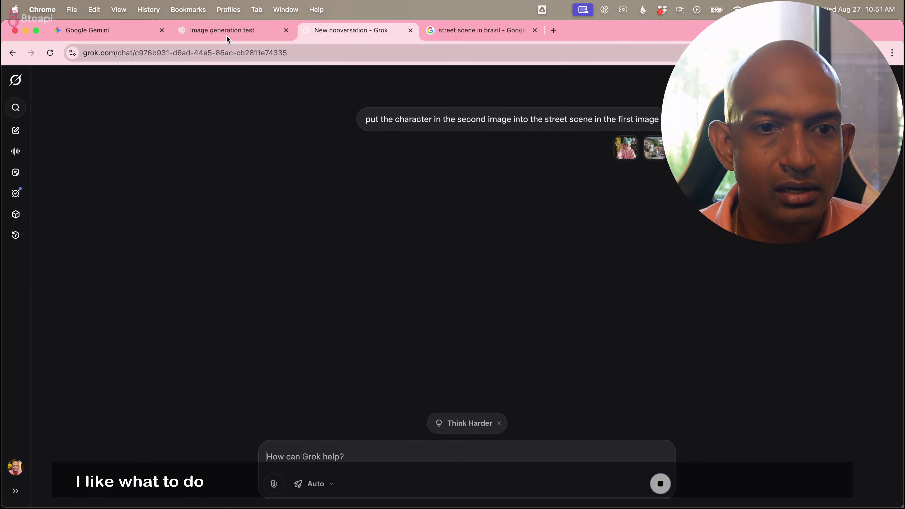
In a new ChatGPT chat, submit the street scene and character photos, in that order, with the copied prompt.
left_click(228, 35)
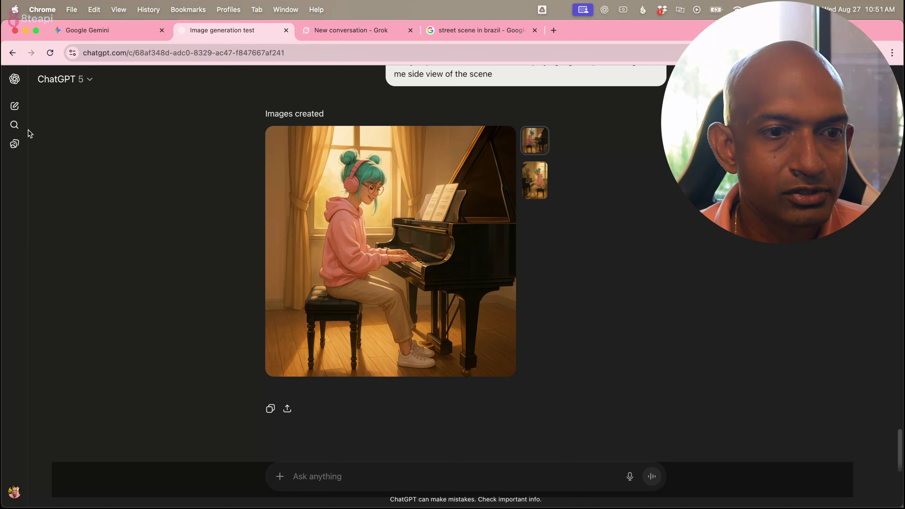
left_click(14, 105)
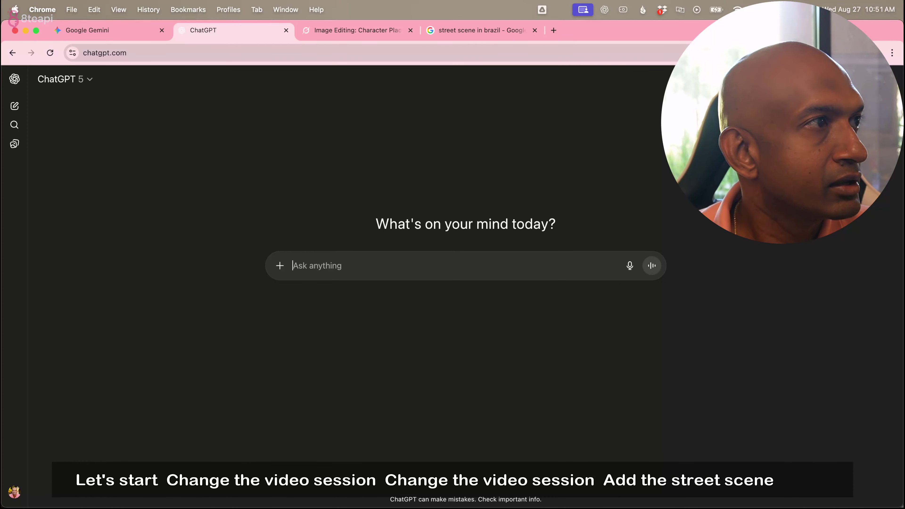
left_click_drag(228, 342, 303, 278)
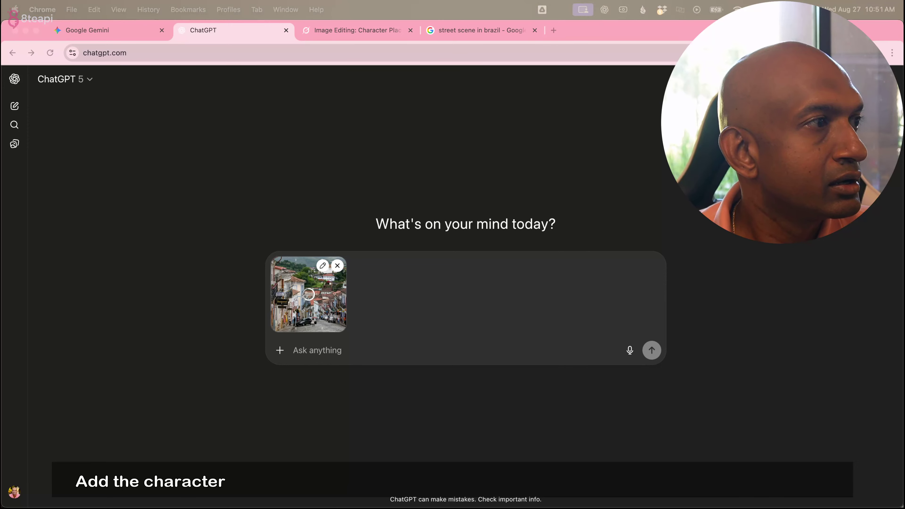
left_click_drag(228, 342, 384, 303)
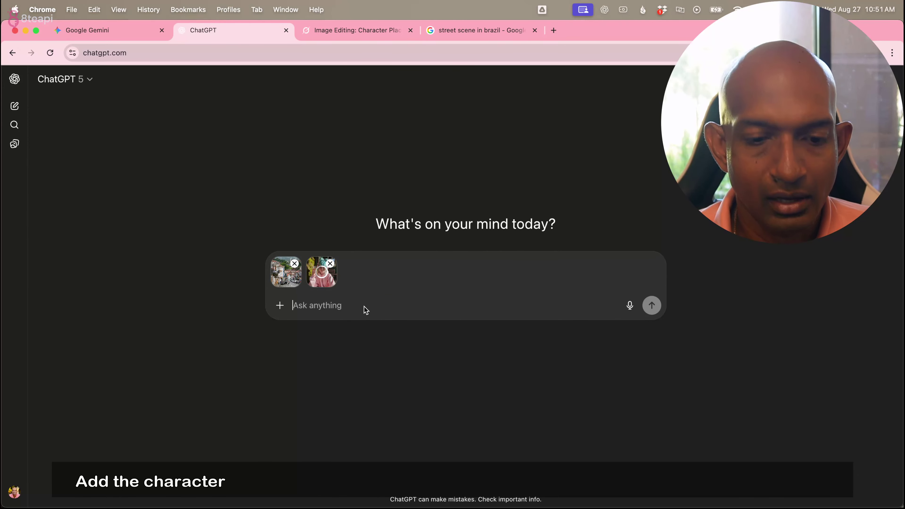
key("super+v")
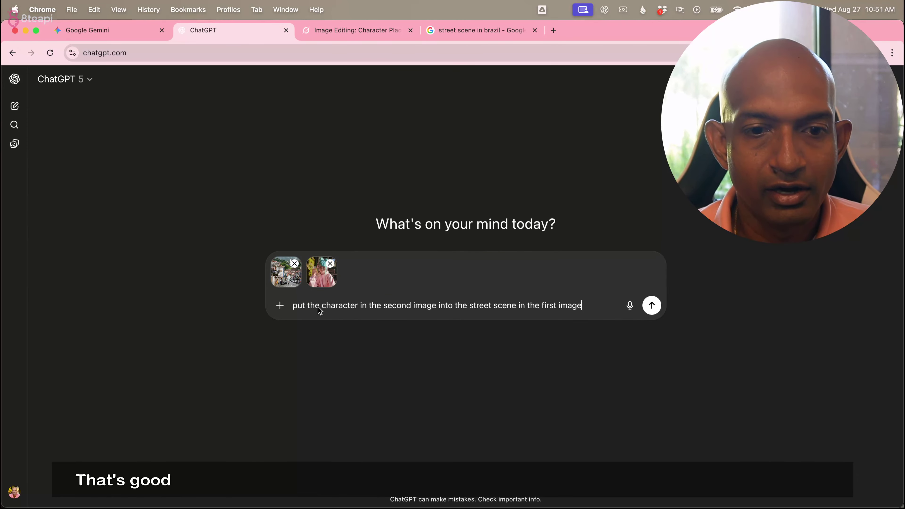
key("Return")
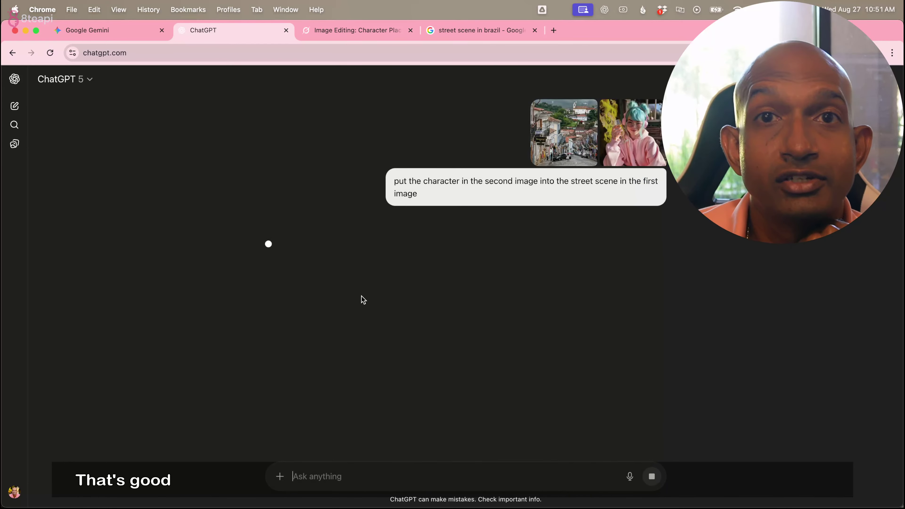
Switch to the Gemini chat and compare its street scene image with the two source images and the character photo in Preview.
left_click(127, 34)
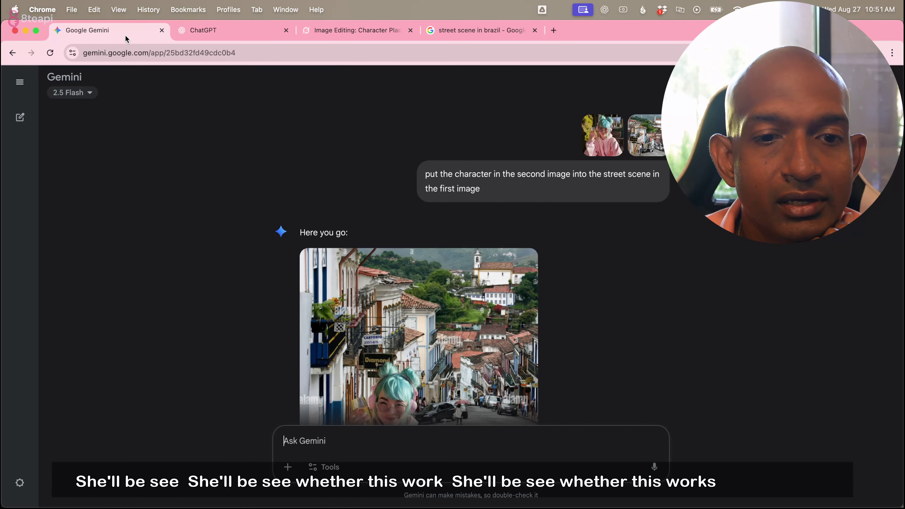
scroll(213, 302, "down", 3)
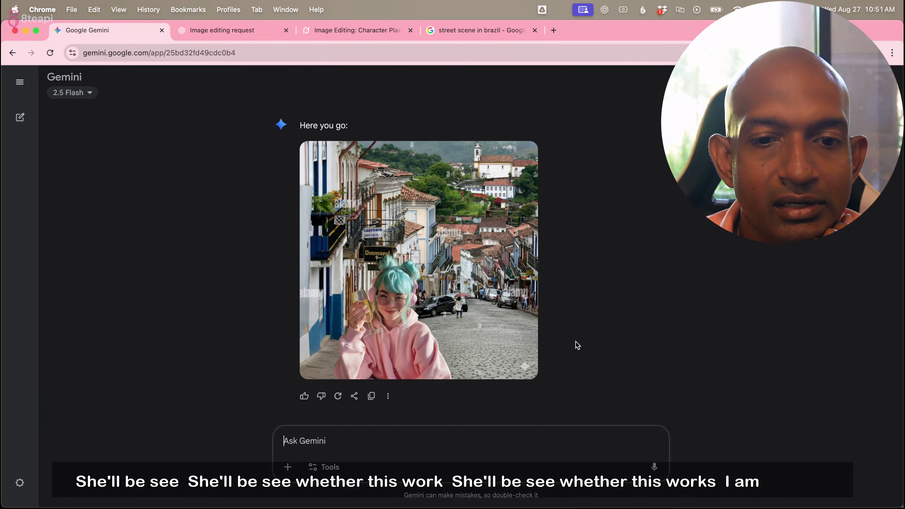
scroll(577, 345, "up", 3)
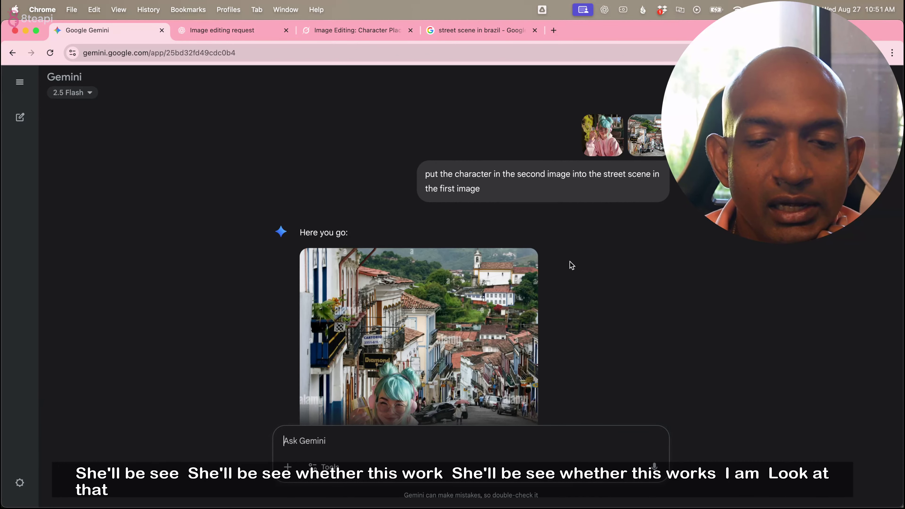
scroll(569, 266, "down", 3)
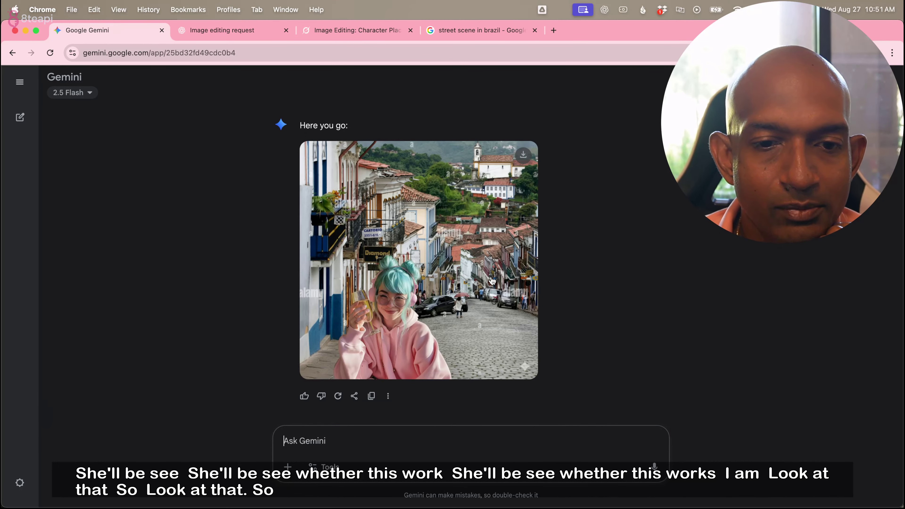
scroll(588, 237, "up", 3)
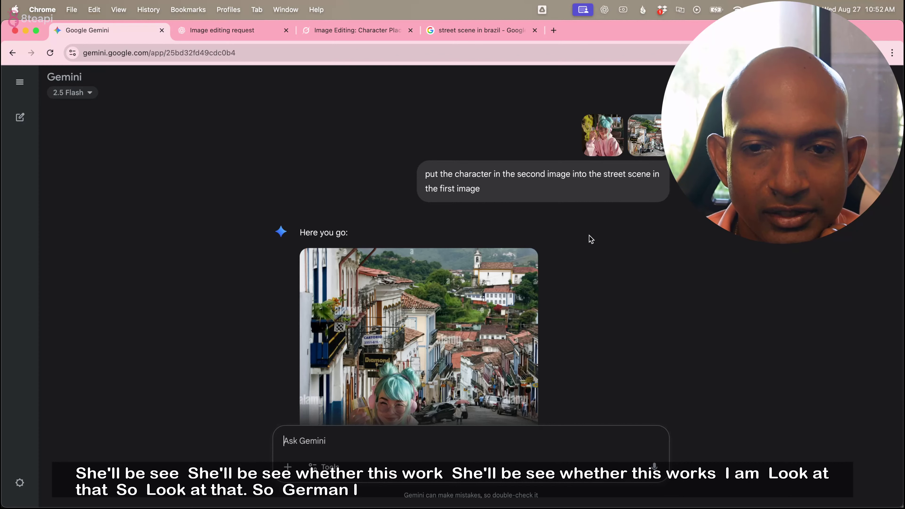
scroll(588, 237, "down", 3)
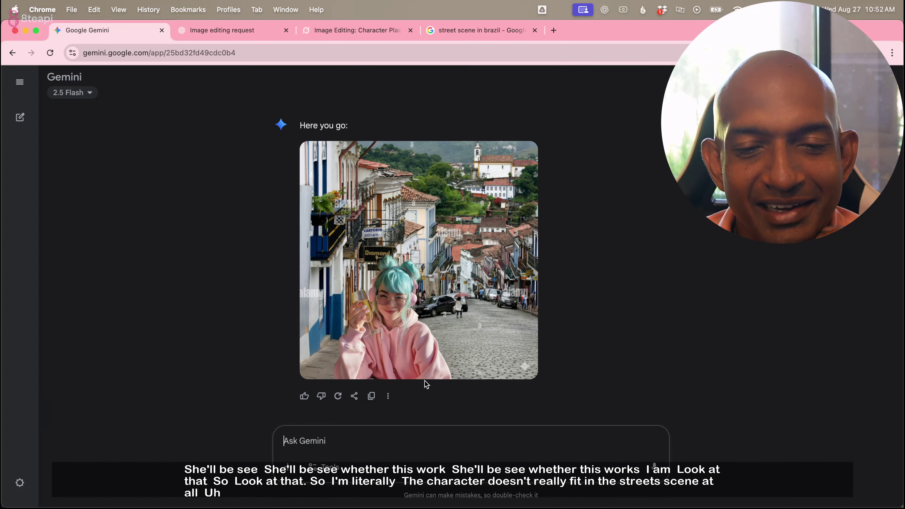
scroll(464, 329, "up", 3)
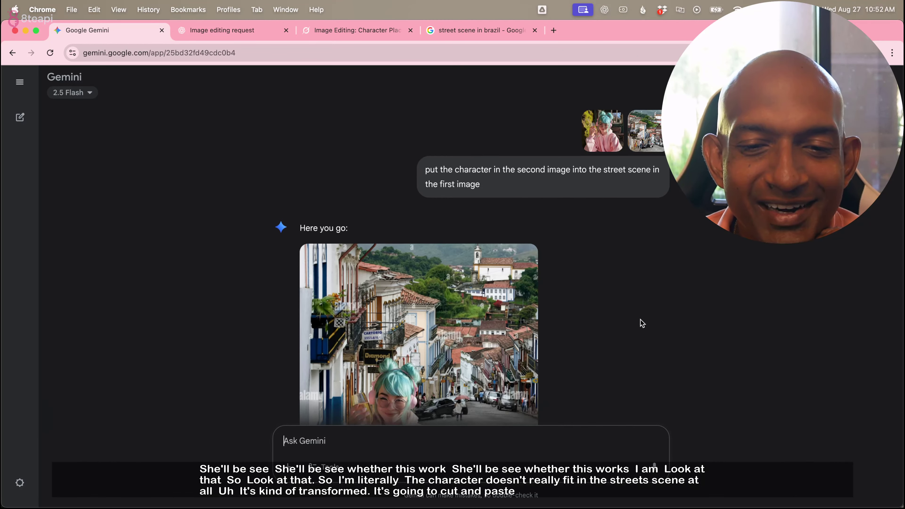
scroll(634, 320, "down", 3)
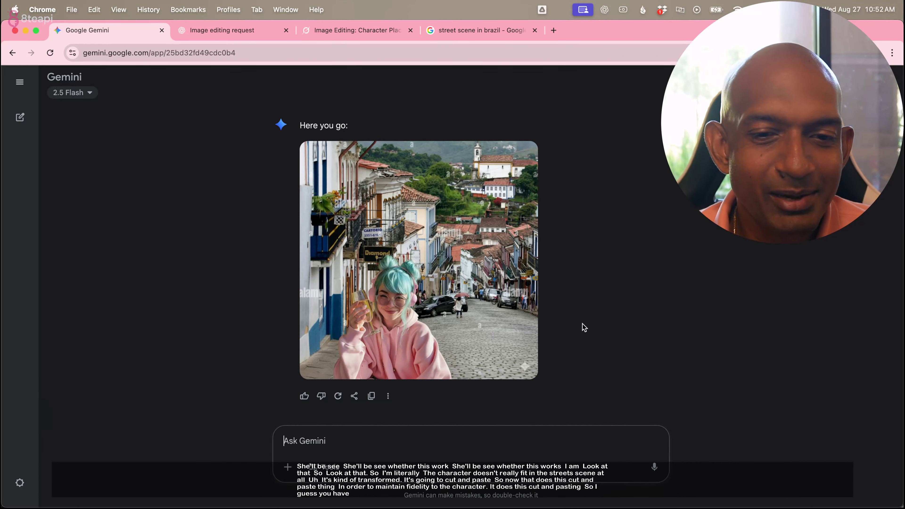
scroll(584, 328, "up", 5)
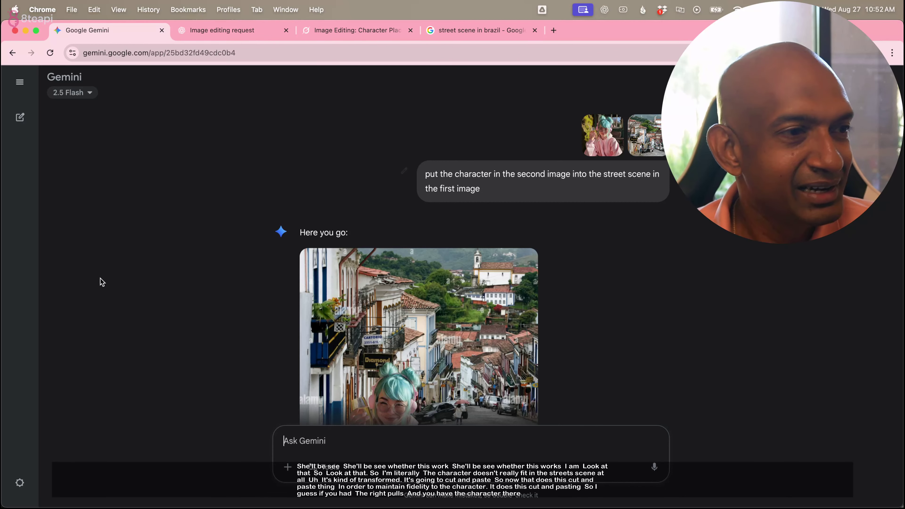
key("super+Tab")
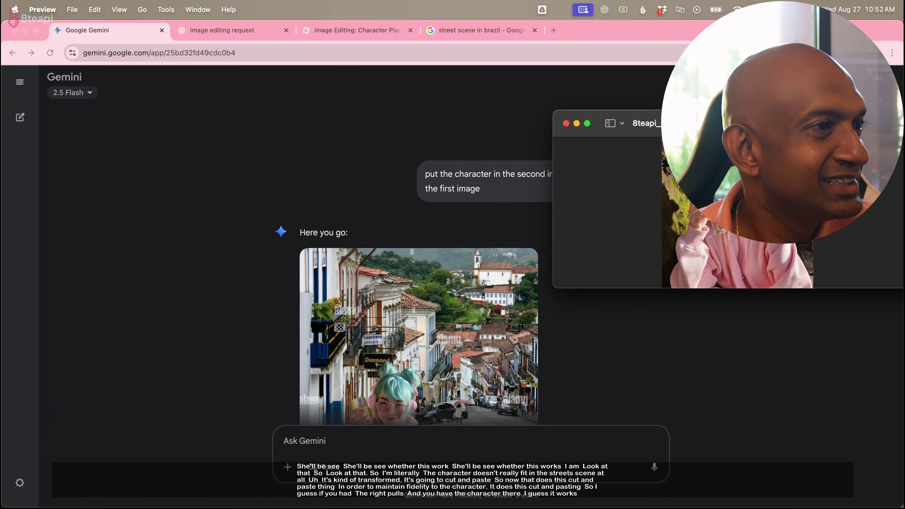
scroll(443, 391, "down", 5)
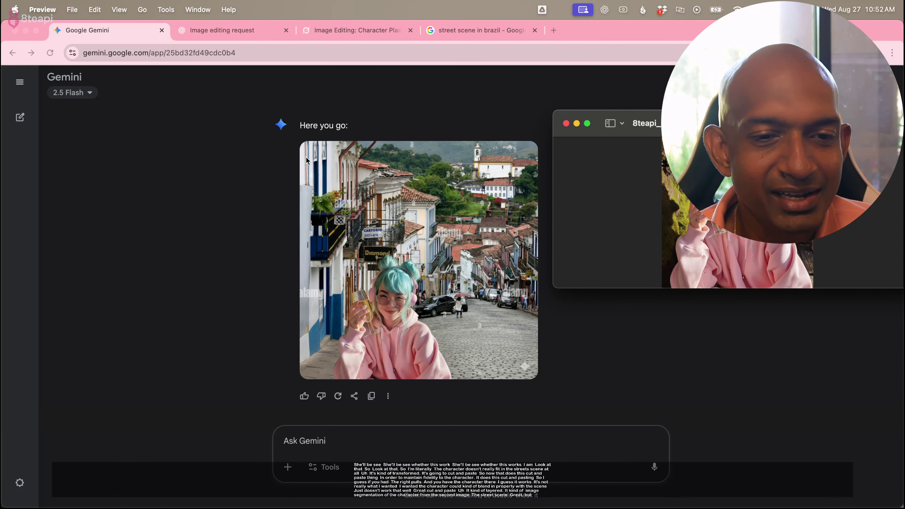
Check on the ChatGPT image, and in the Grok chat confirm the edit with the reply "yes please proceed".
left_click(258, 33)
scroll(241, 251, "down", 3)
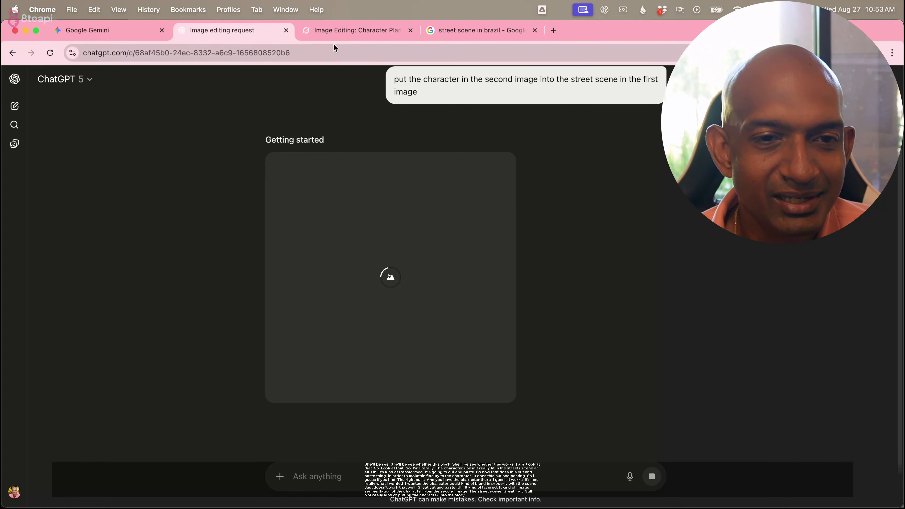
left_click(344, 34)
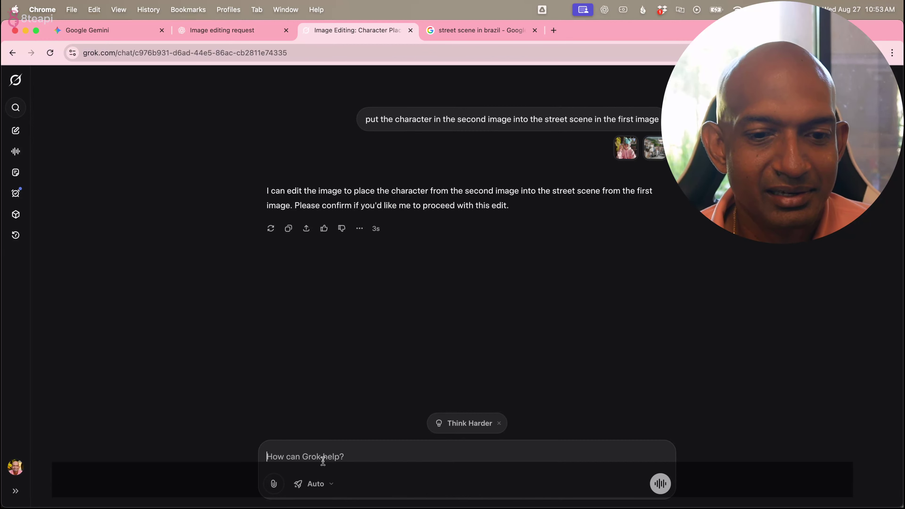
type("yes")
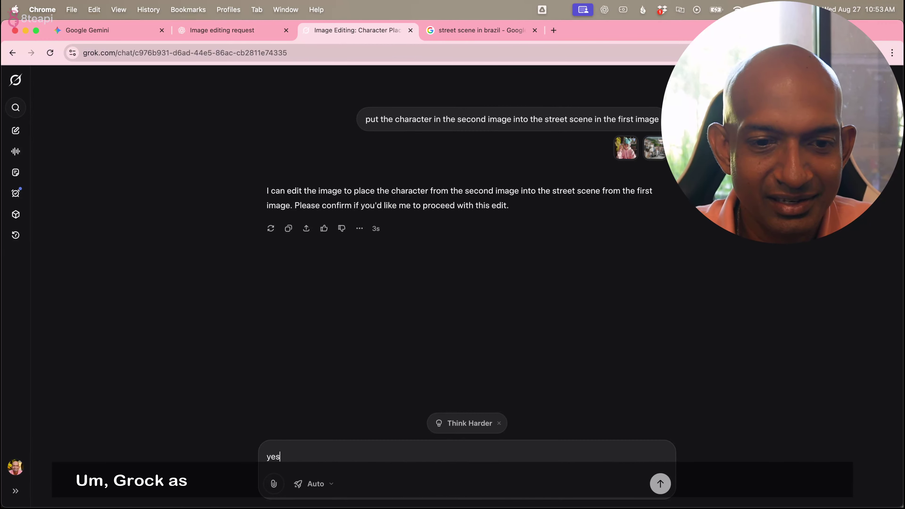
type(" please")
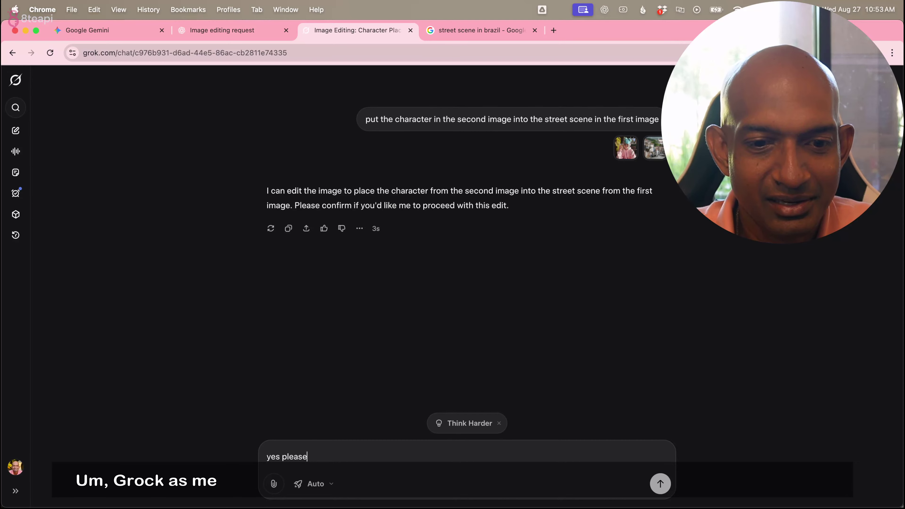
type(" proc")
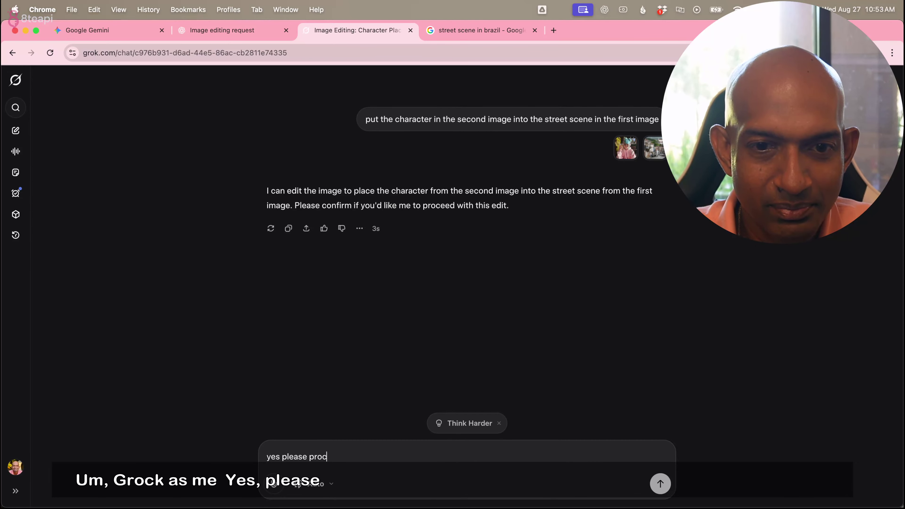
type("eed")
key("Return")
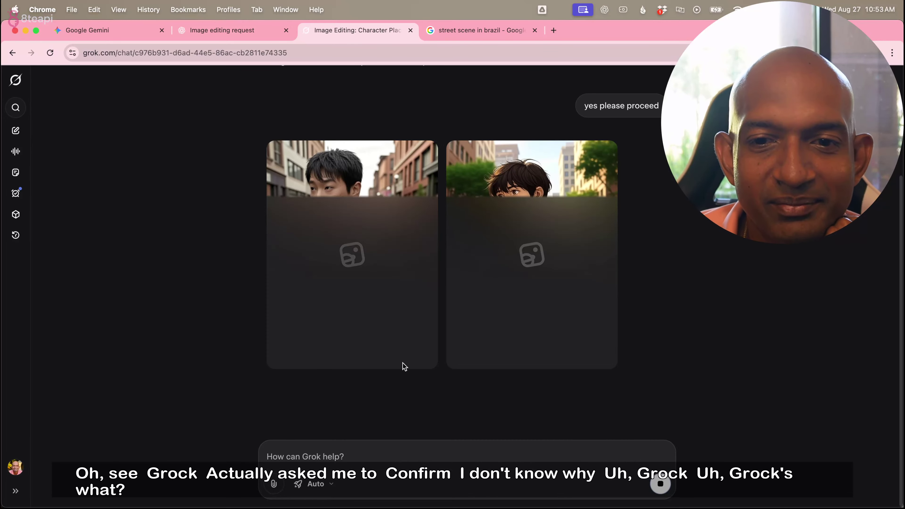
Compare Grok's images with the character photo and street scene in Preview, shrinking the street scene window and placing it below the character photo.
scroll(403, 363, "up", 4)
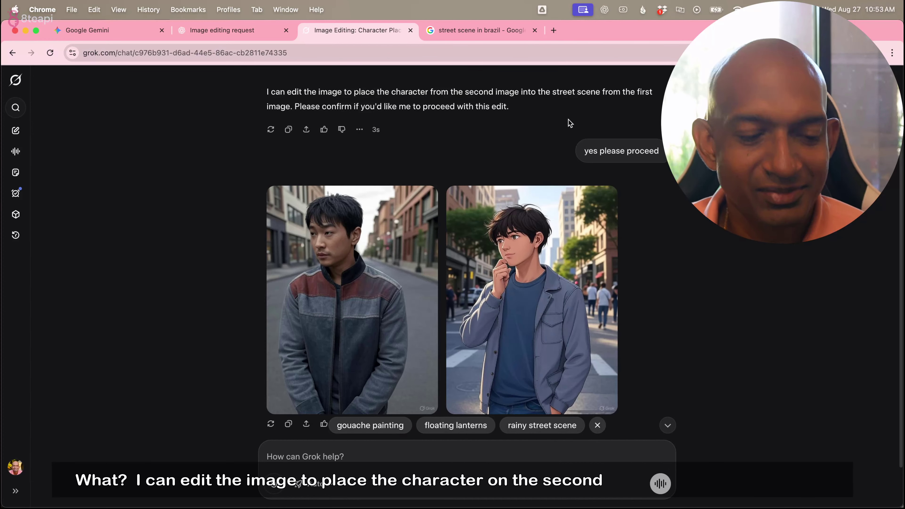
key("super+Tab")
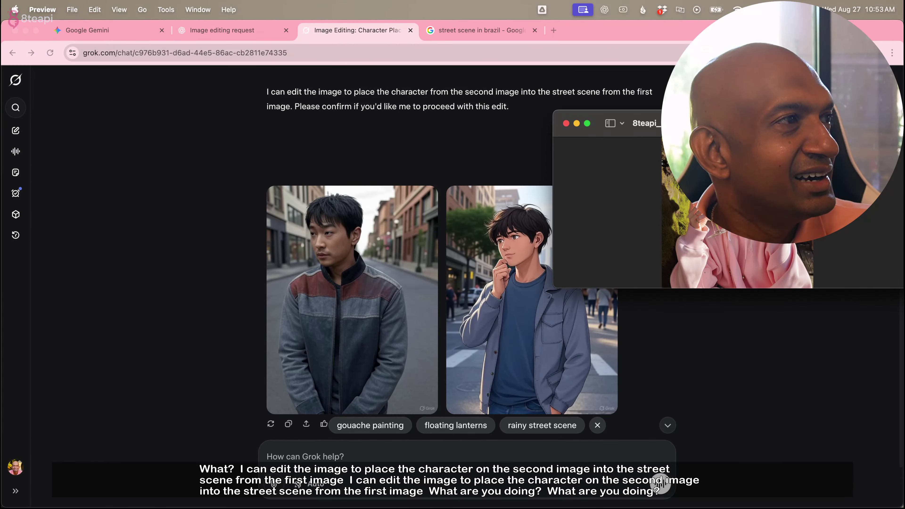
key("super+grave")
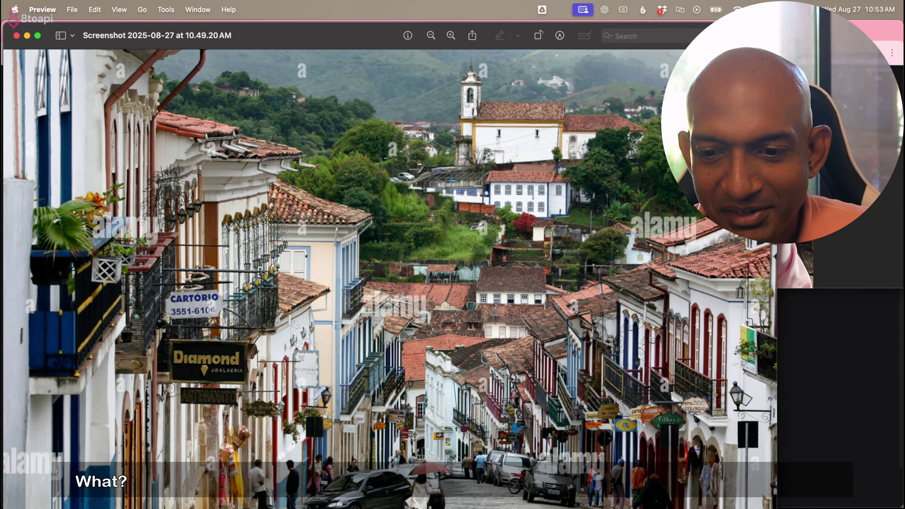
double_click(134, 44)
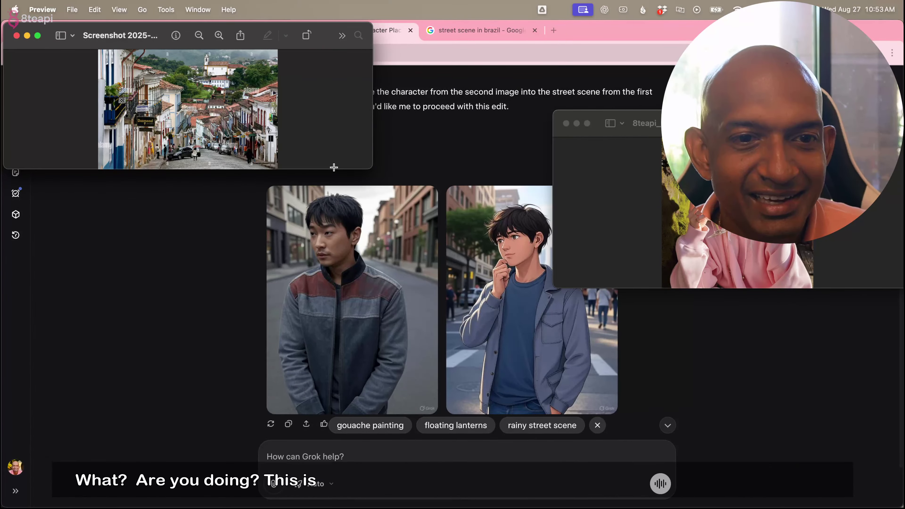
left_click_drag(49, 44, 585, 314)
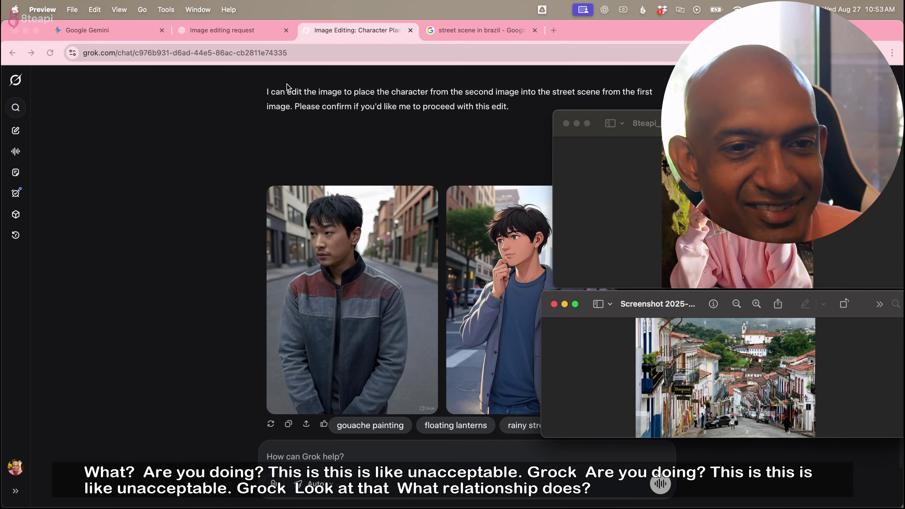
In the Gemini chat, enter "let's put the blue haired character on the balcony of the house on the left leaning over pouring out her champagne".
left_click(108, 37)
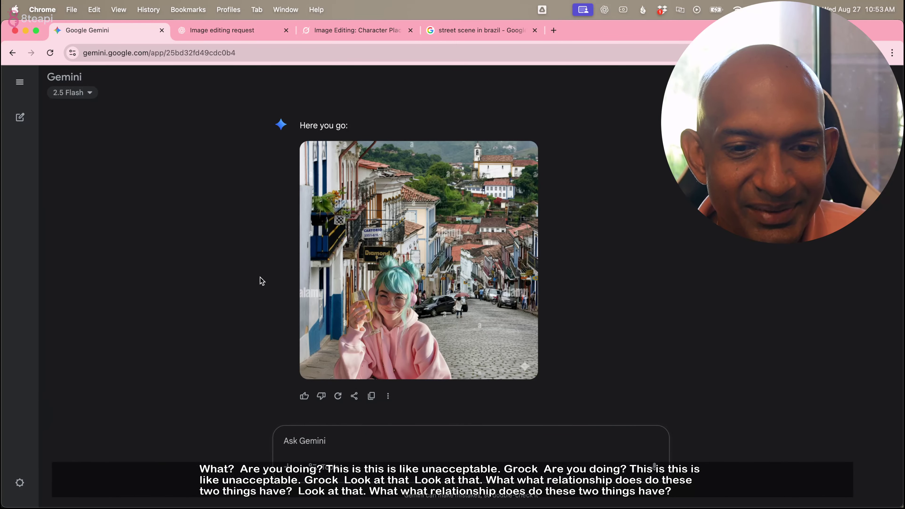
left_click(344, 442)
type("let")
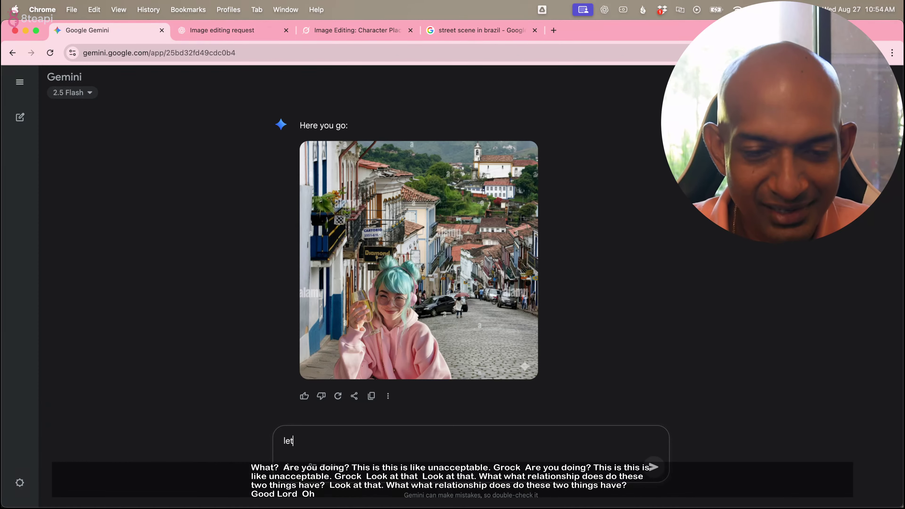
type("'s put the ")
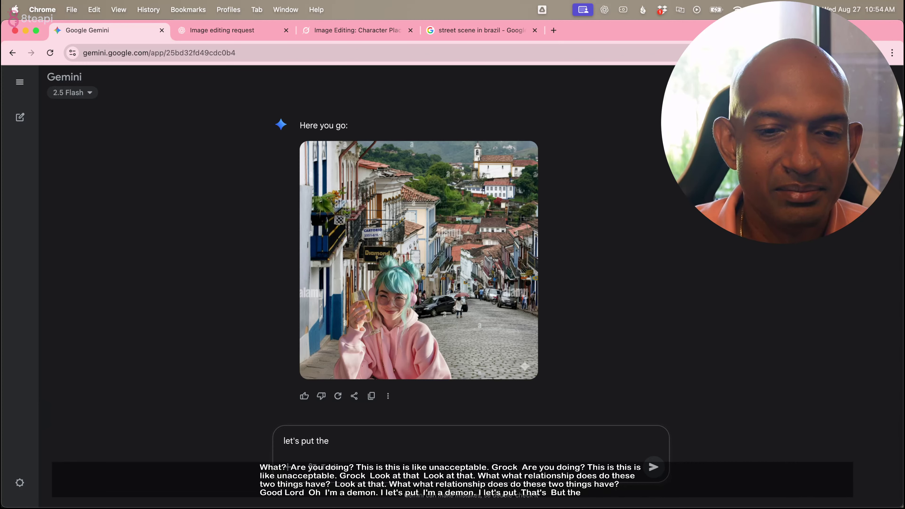
type("blue")
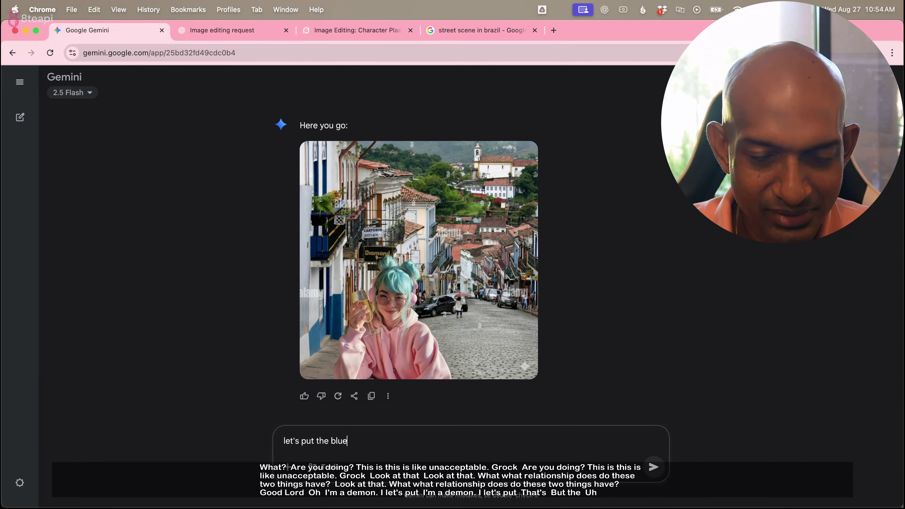
type(" haired cha")
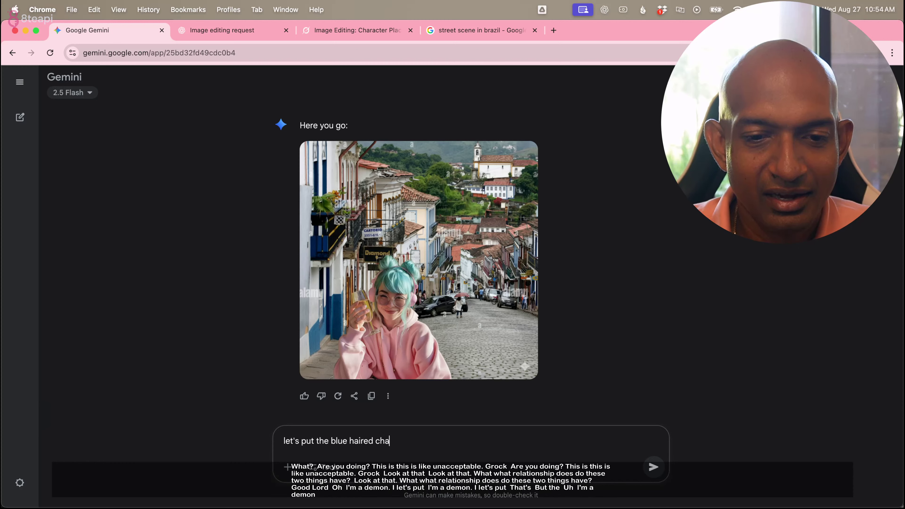
type("racter o")
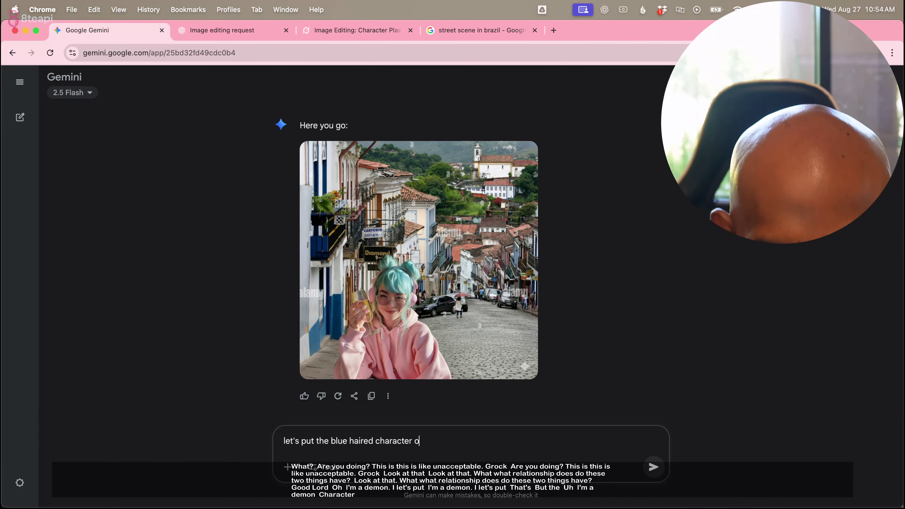
type("n th")
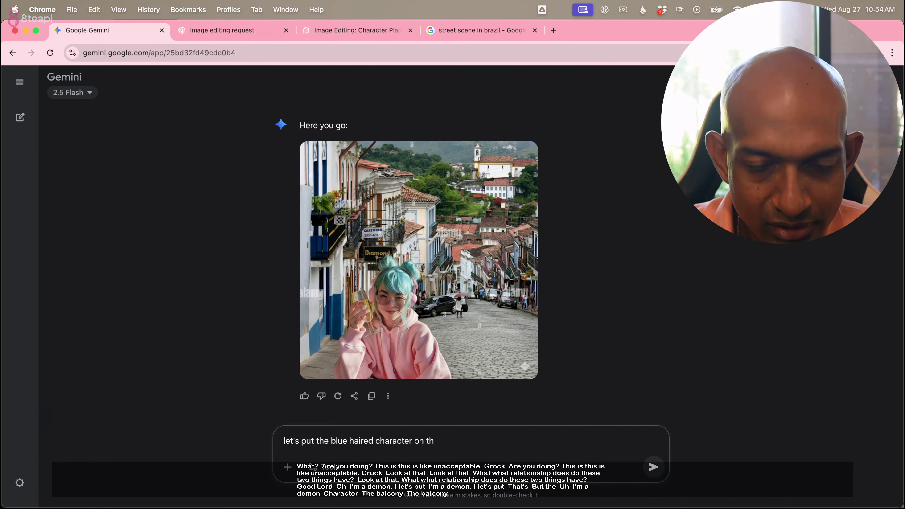
type("e balcont")
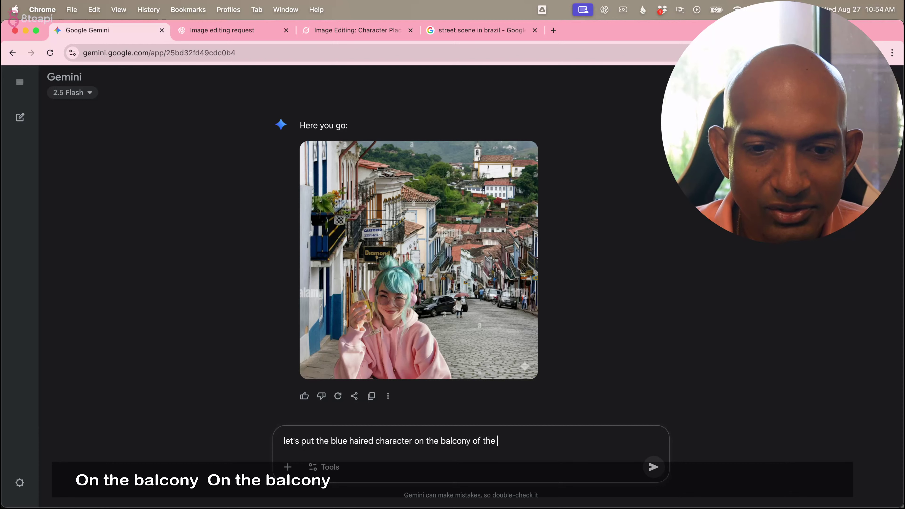
type(" of the house on")
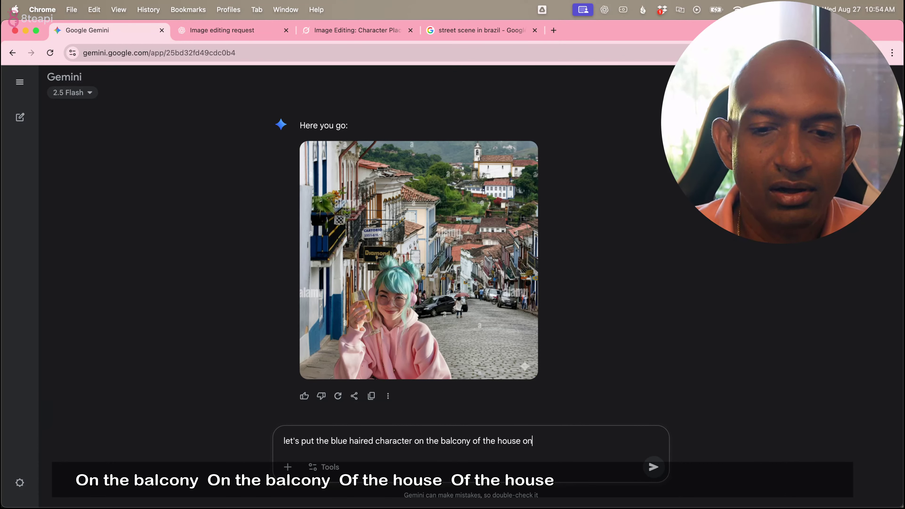
type(" the left ")
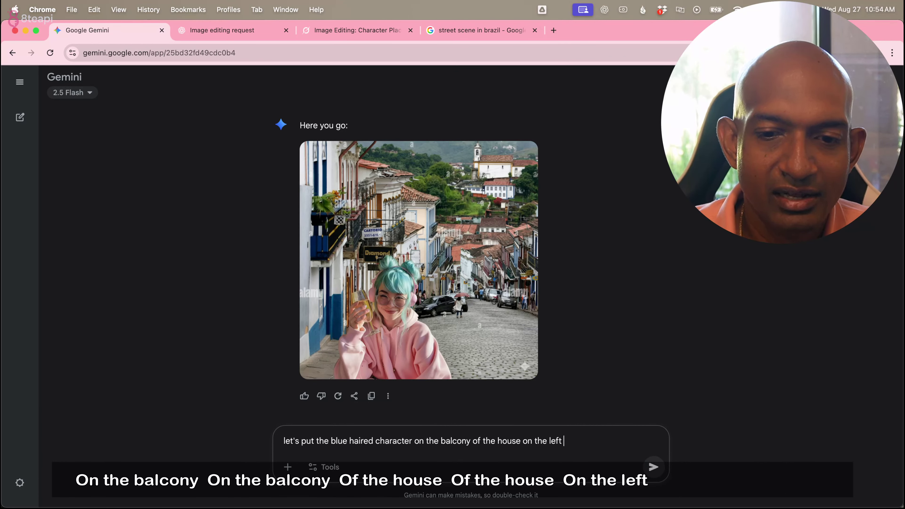
type("leaning o")
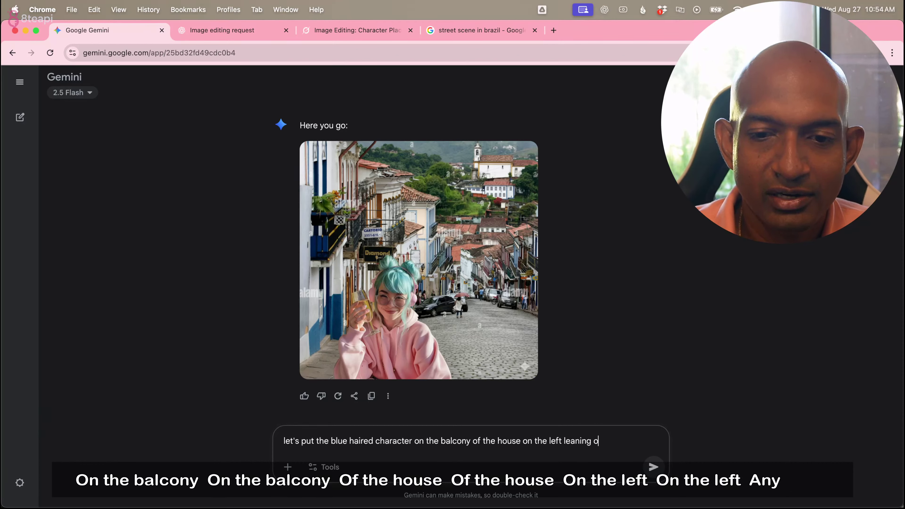
type("ver pup")
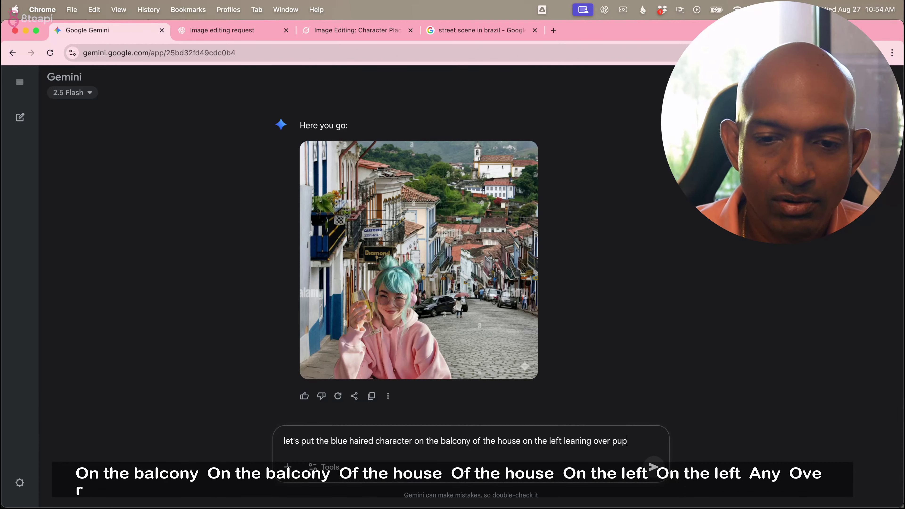
key("BackSpace")
key("BackSpace")
type("ou")
type("ring o")
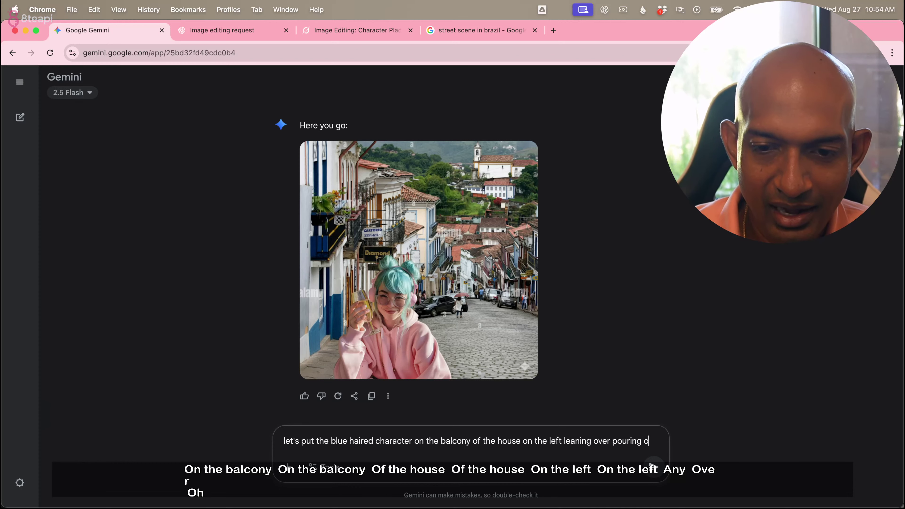
type("ut her cham")
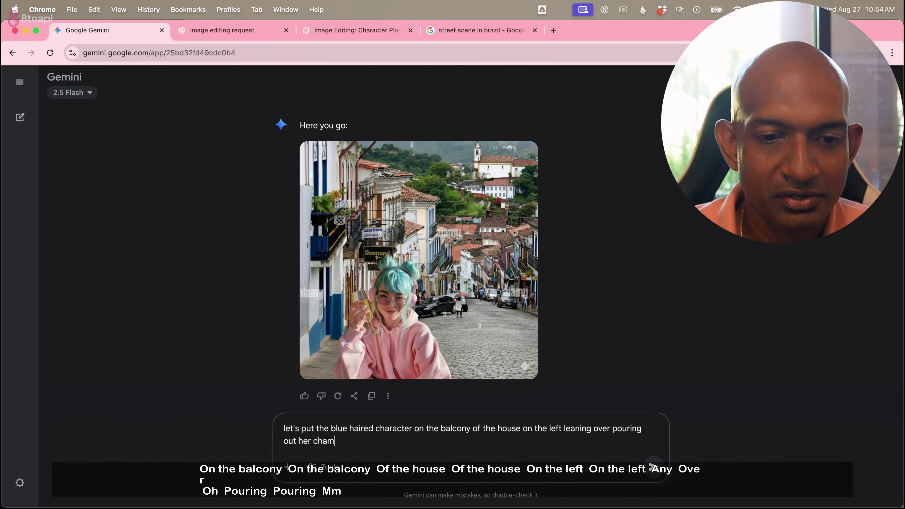
type("pagne")
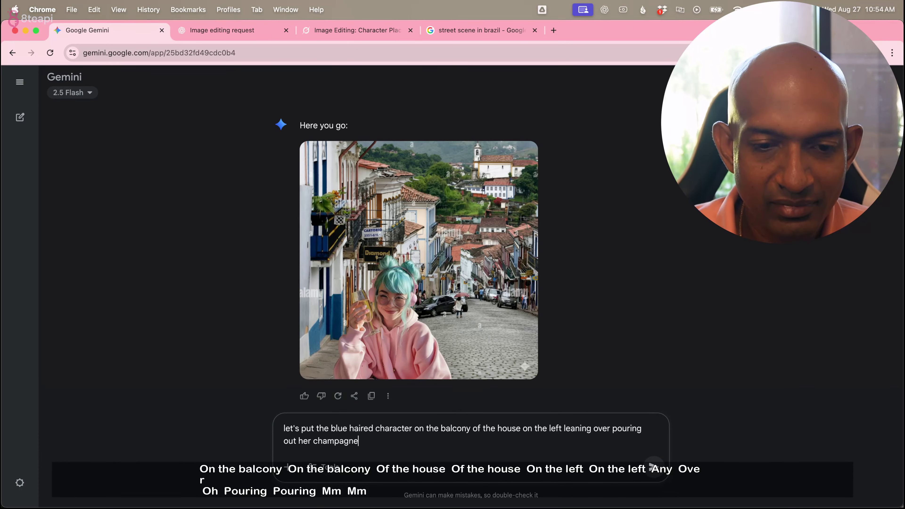
Copy the whole balcony prompt for reuse and submit it to Gemini.
key("super+a")
key("super+c")
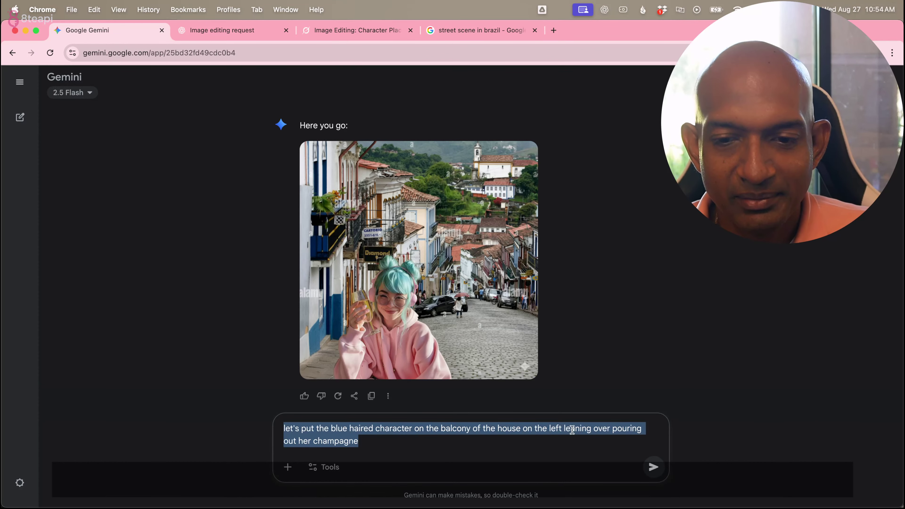
left_click(659, 474)
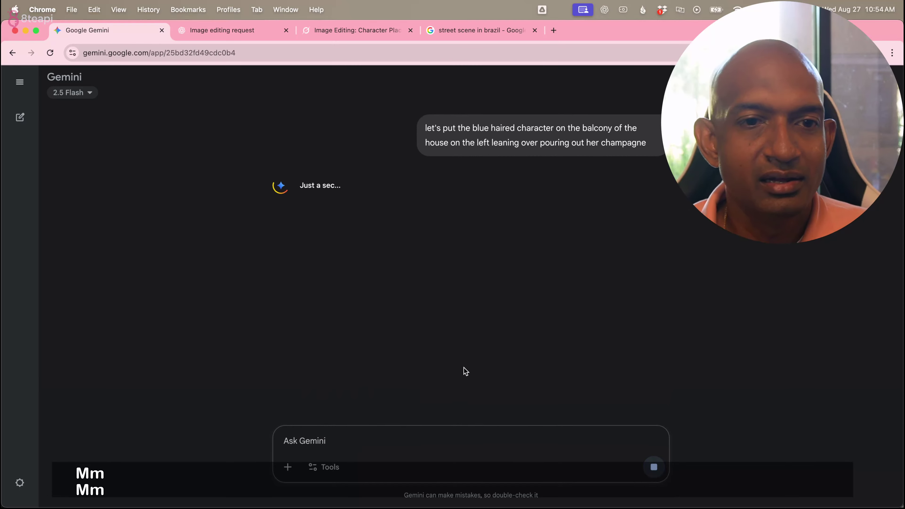
In the ChatGPT chat, review the generated street scene image and submit the copied balcony prompt as a follow-up.
left_click(249, 32)
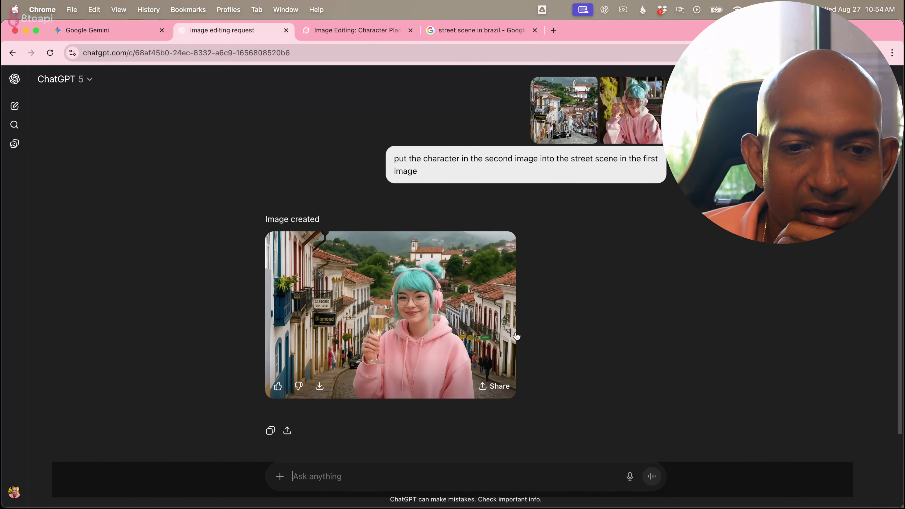
scroll(656, 357, "up", 1)
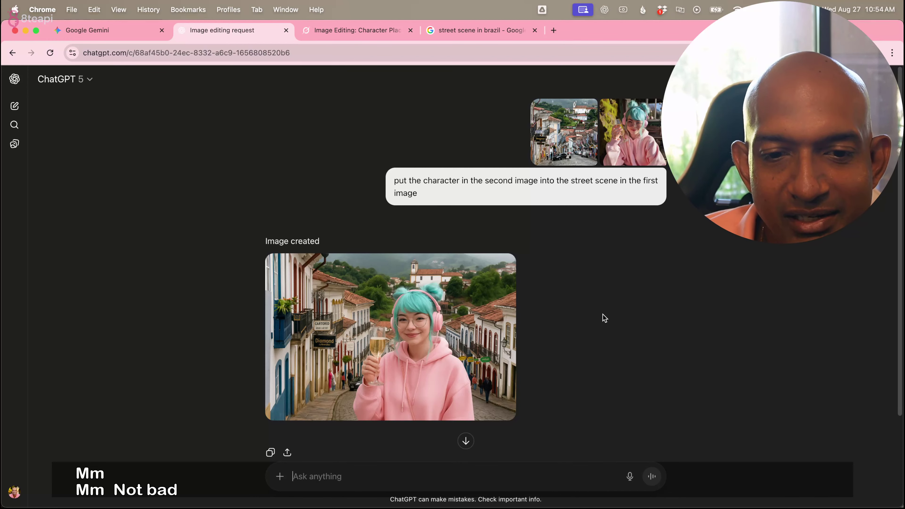
mouse_move(437, 328)
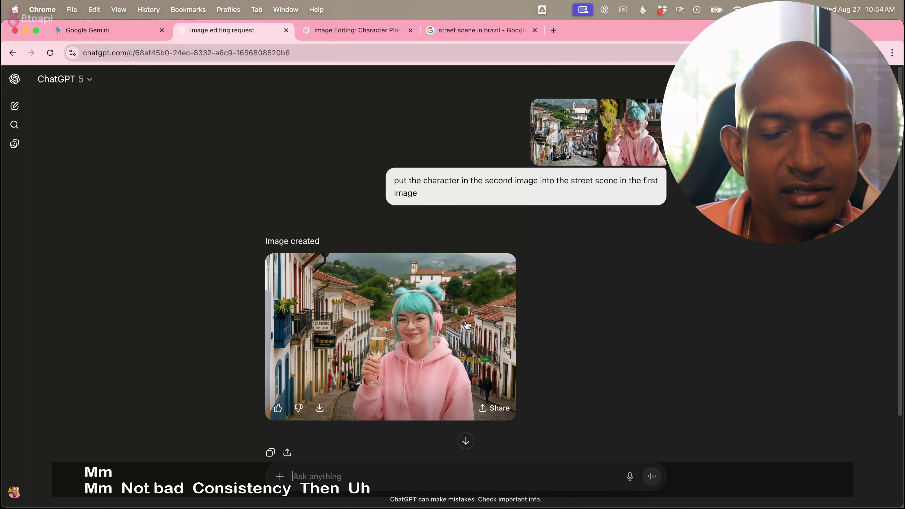
left_click(399, 480)
key("super+v")
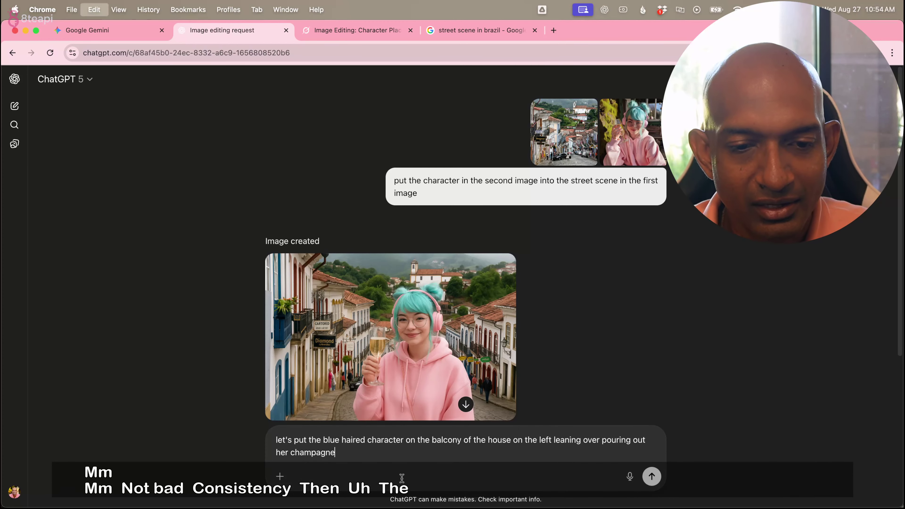
key("Return")
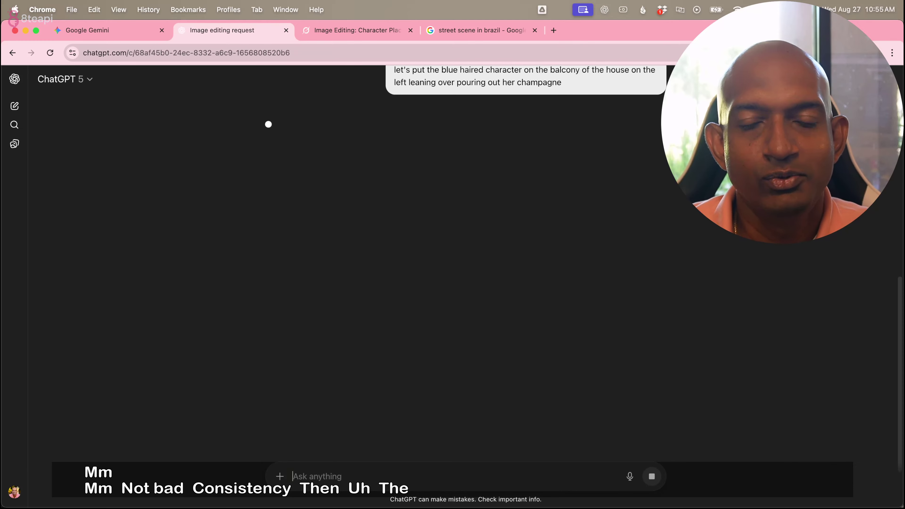
scroll(503, 310, "up", 3)
scroll(509, 309, "up", 5)
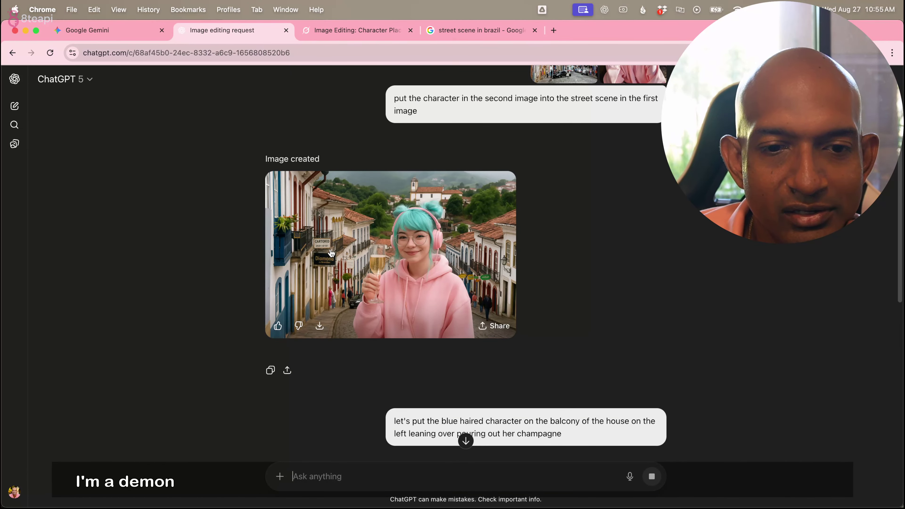
Start a new Grok chat and attach the street scene photo first and the character photo second, removing any photo attached out of order.
left_click(376, 28)
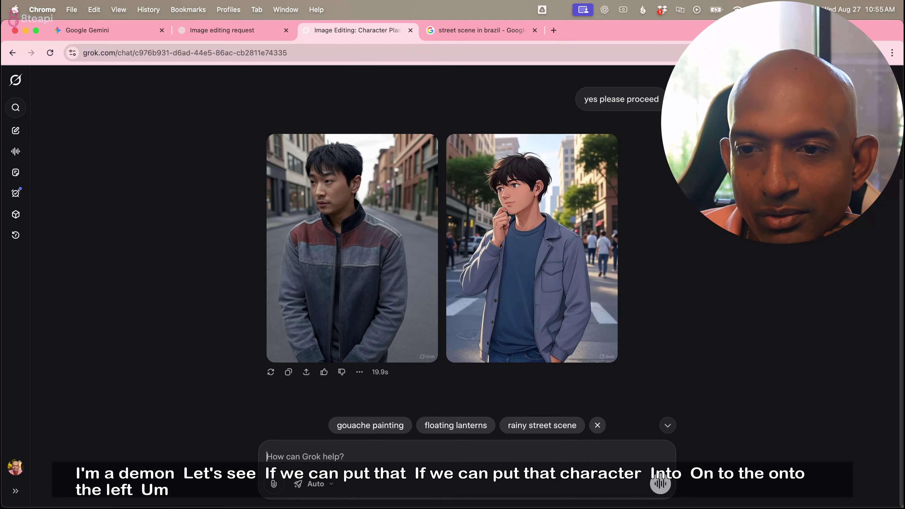
left_click(16, 130)
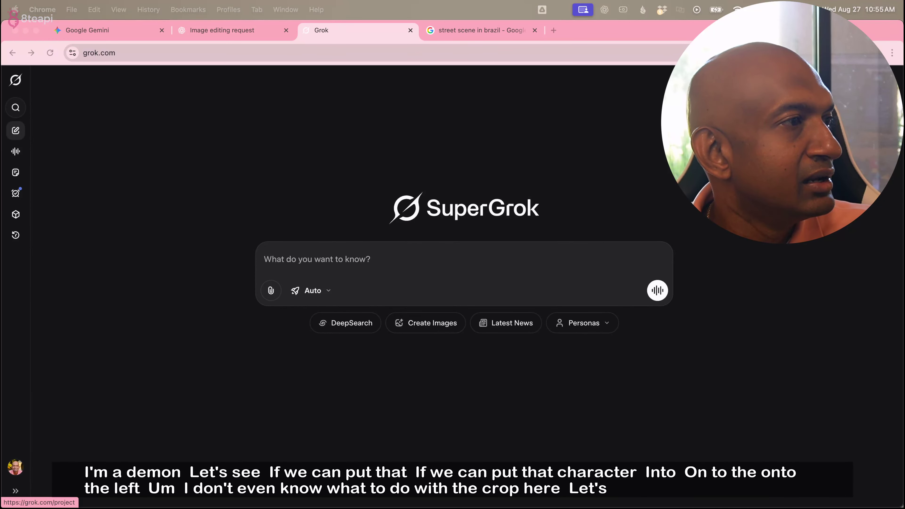
left_click_drag(444, 246, 445, 251)
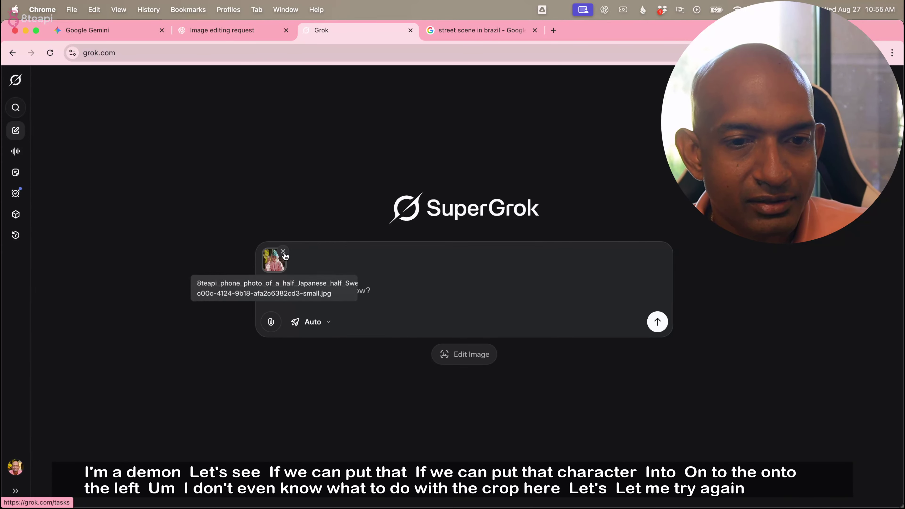
left_click(284, 252)
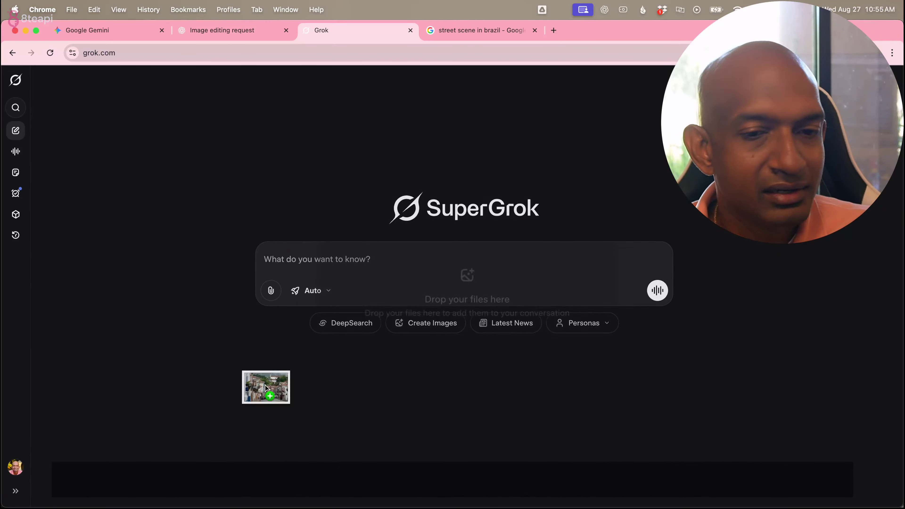
left_click_drag(266, 386, 392, 282)
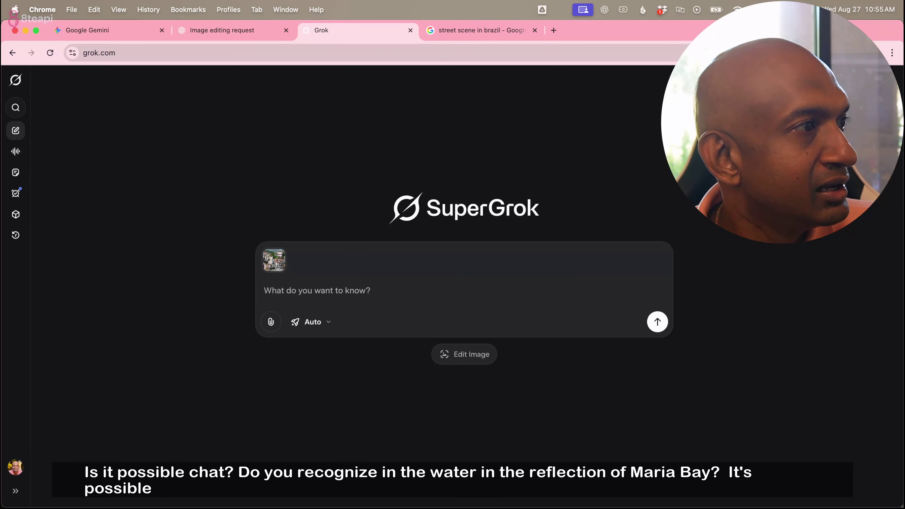
left_click_drag(0, 143, 289, 267)
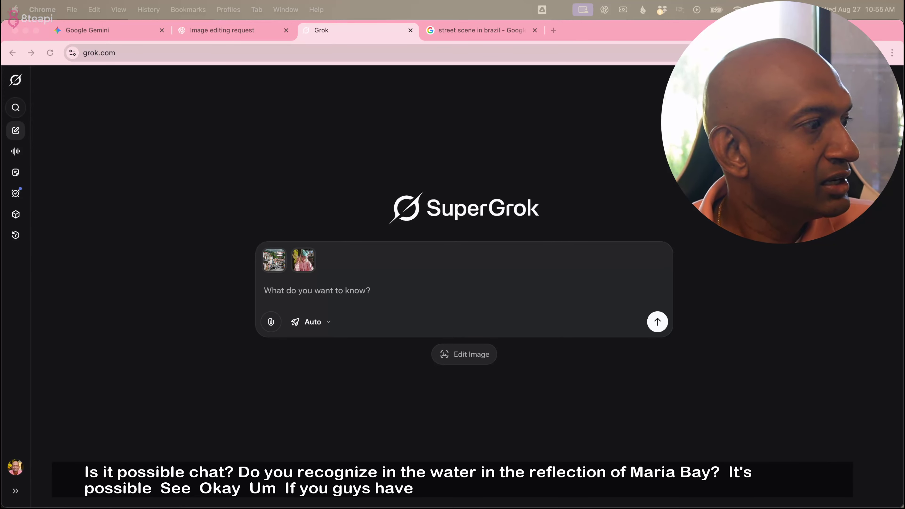
Submit the copied balcony prompt with the two photos in Grok and confirm the edit with the reply "yes".
left_click(285, 292)
key("super+v")
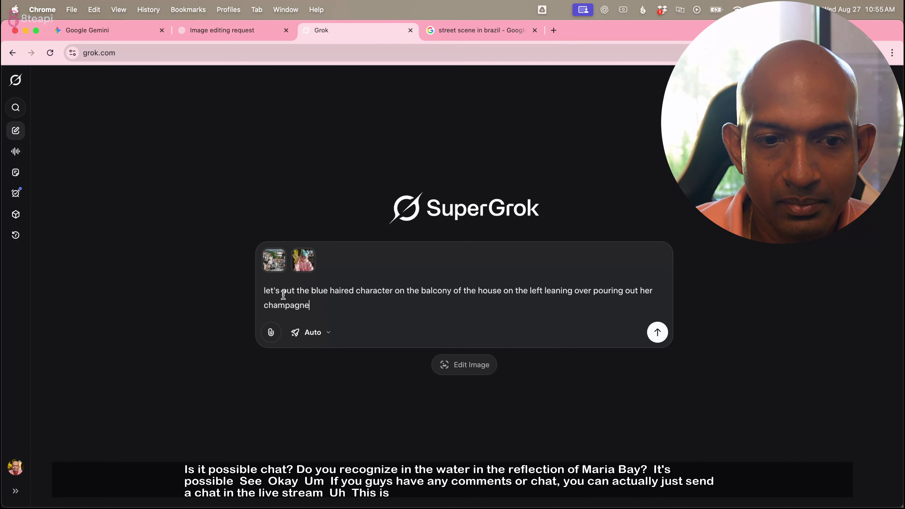
key("Return")
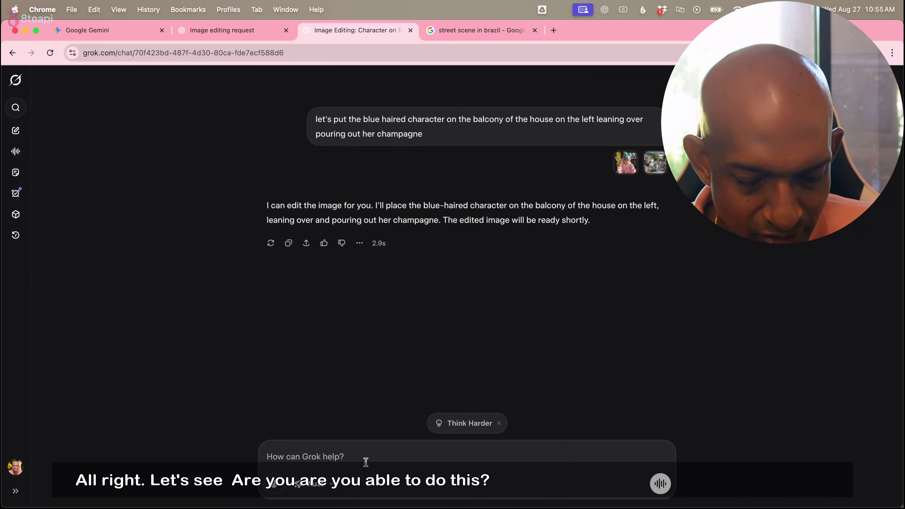
type("yes")
key("Return")
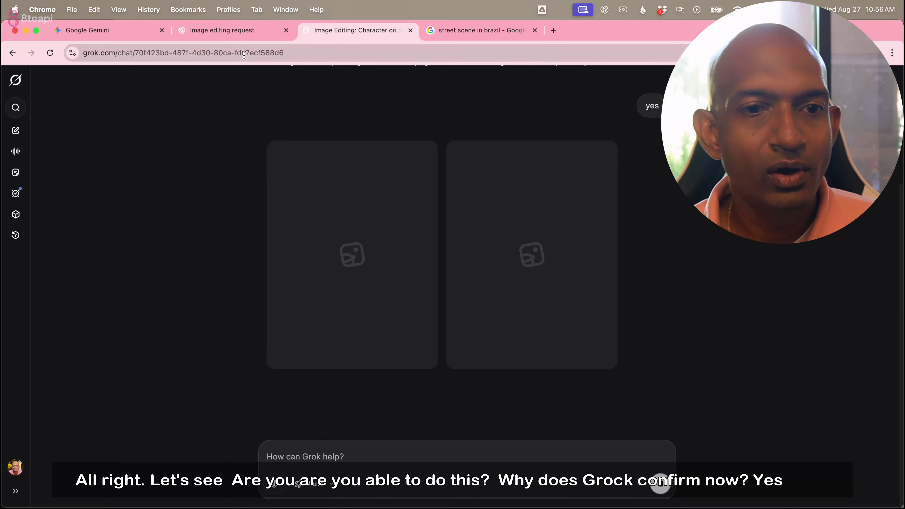
Check the ChatGPT chat for its balcony image, and compare Gemini's new image with its earlier street scene.
left_click(249, 39)
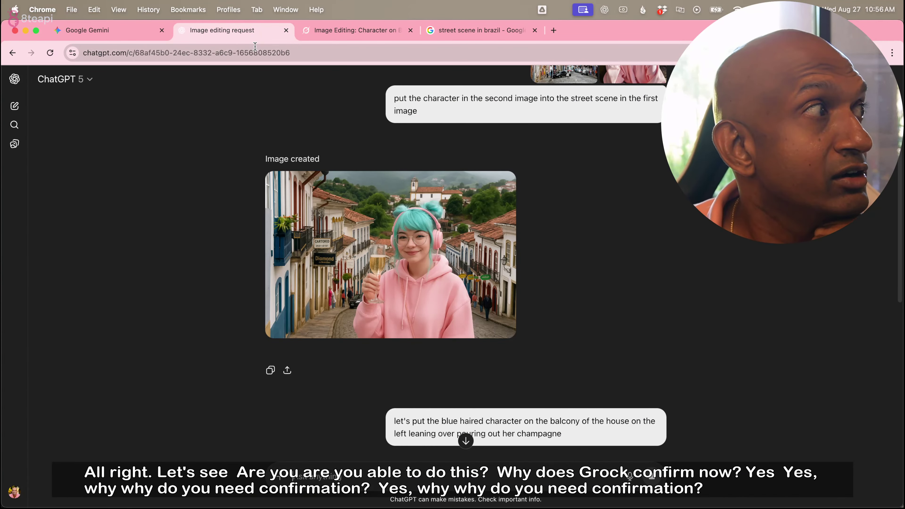
left_click(111, 32)
scroll(275, 344, "down", 3)
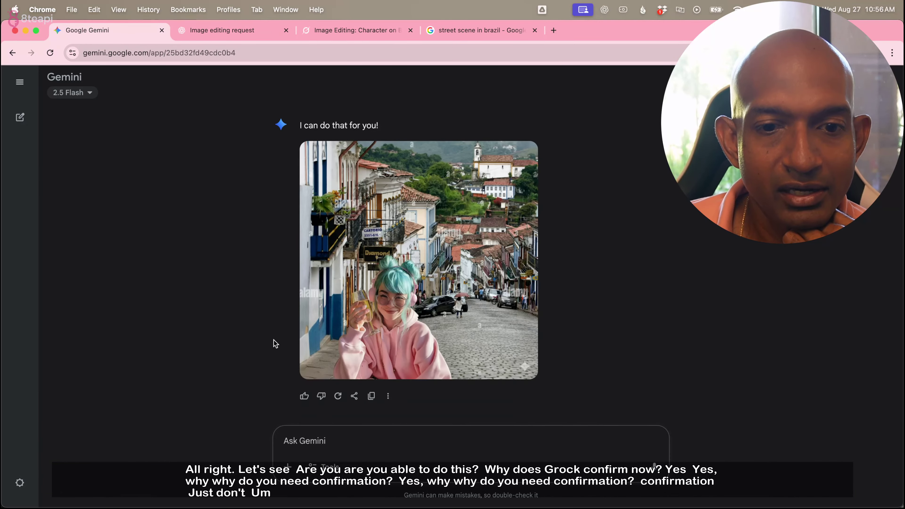
scroll(282, 340, "up", 10)
scroll(283, 340, "down", 10)
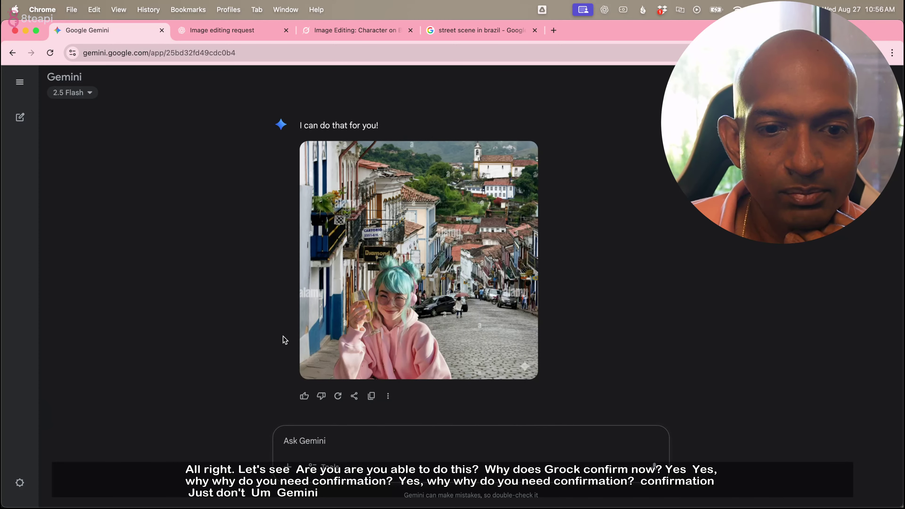
Resubmit the copied balcony prompt in the Gemini chat, asking for the blue haired character leaning over and pouring out her champagne.
left_click(373, 441)
type("yo")
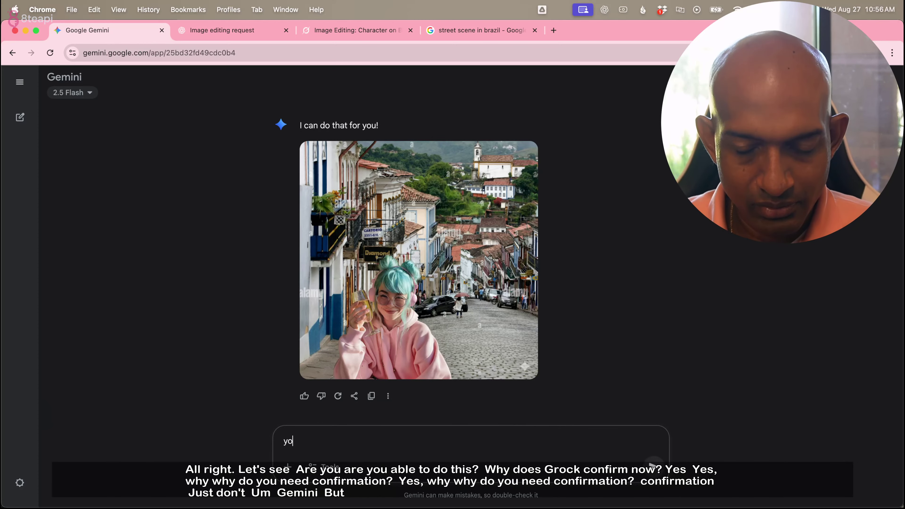
type("u did not")
key("super+a")
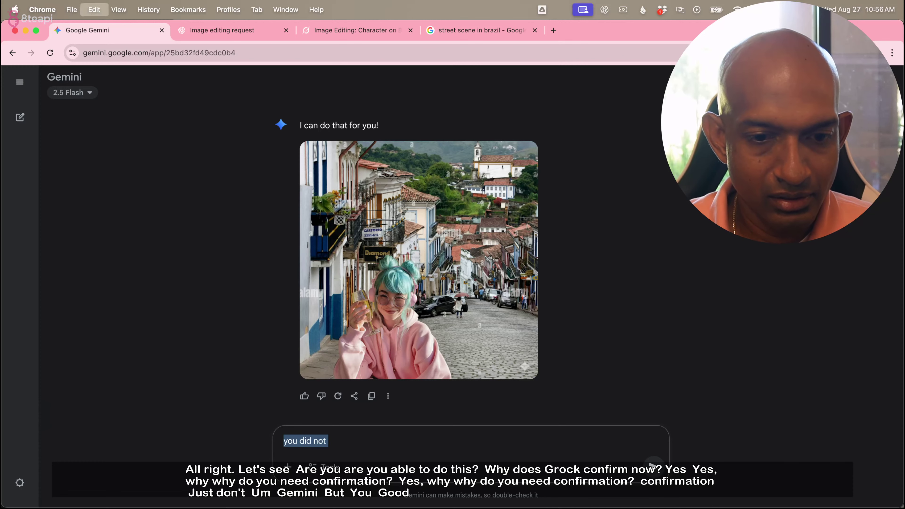
key("super+v")
key("Return")
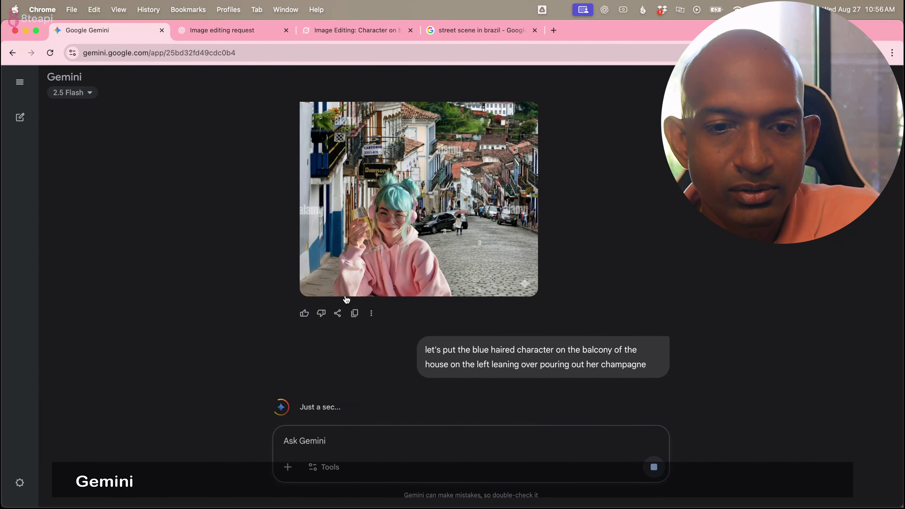
Check the ChatGPT chat for its balcony image, and review the two balcony images generated in the Grok chat.
left_click(212, 31)
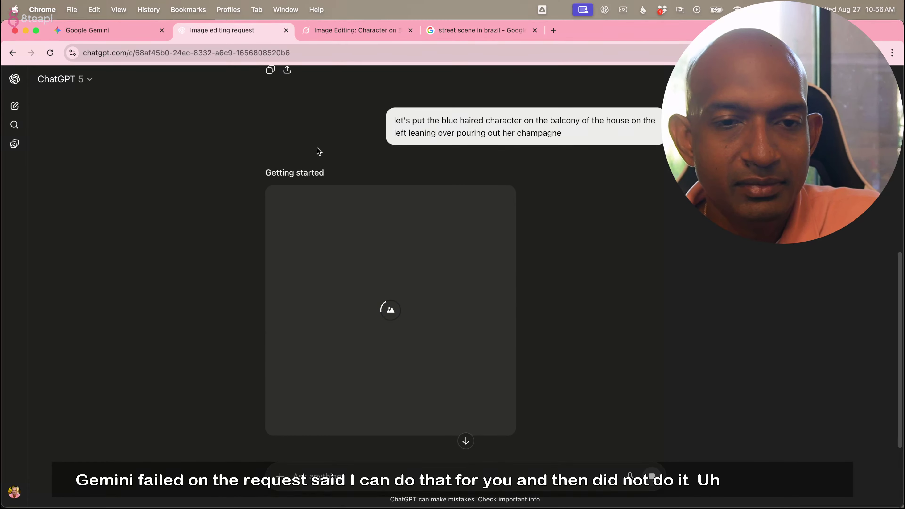
left_click(352, 32)
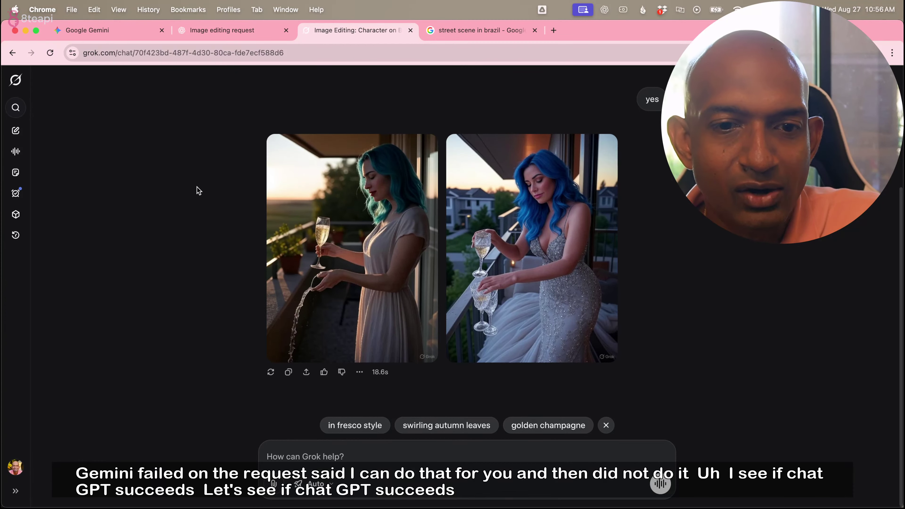
scroll(196, 194, "up", 5)
scroll(193, 192, "down", 5)
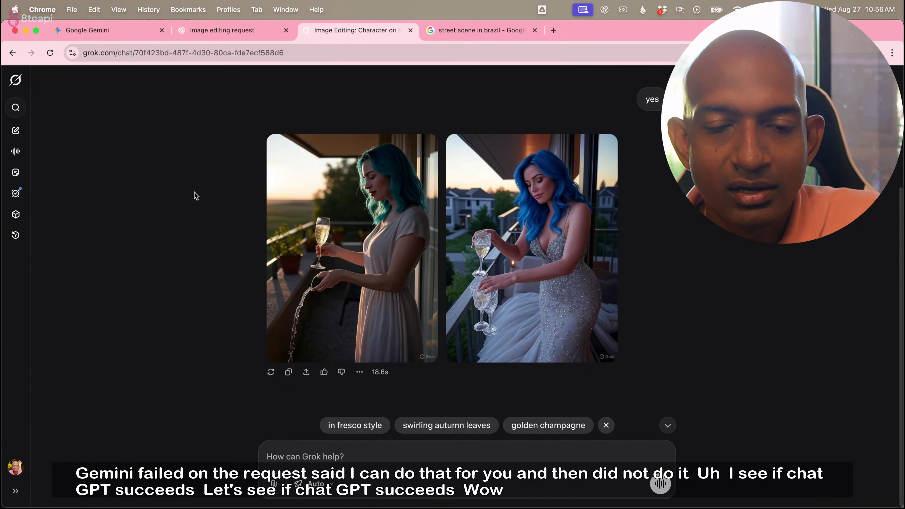
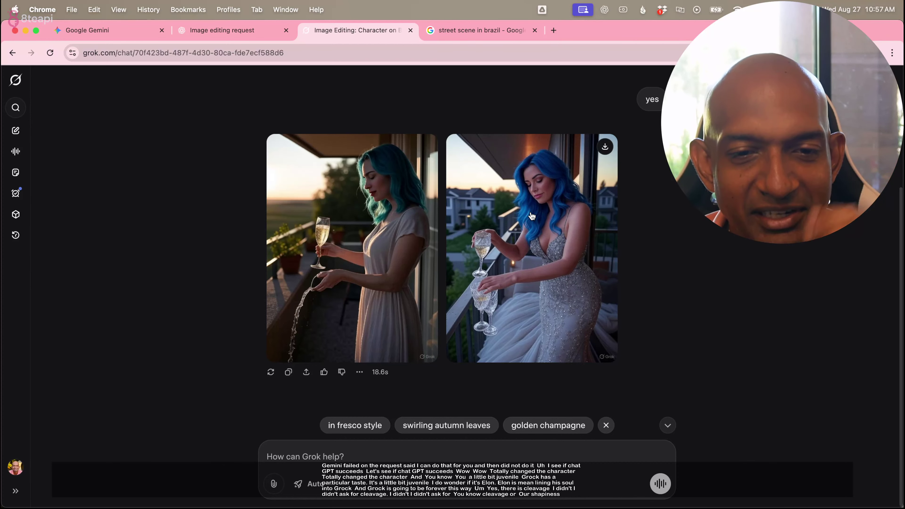
Enlarge ChatGPT's balcony image and compare its balcony and Diamond sign with a magnified view of the original street photo in Preview.
left_click(241, 41)
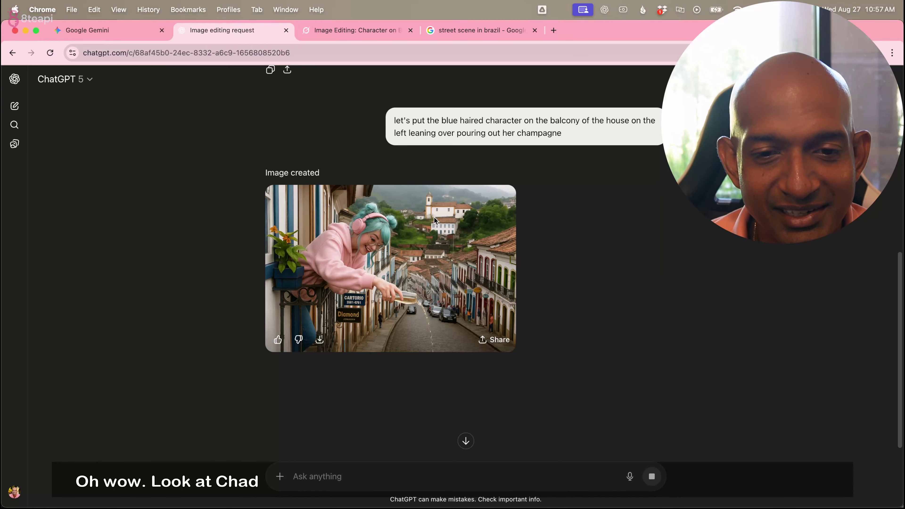
left_click(435, 247)
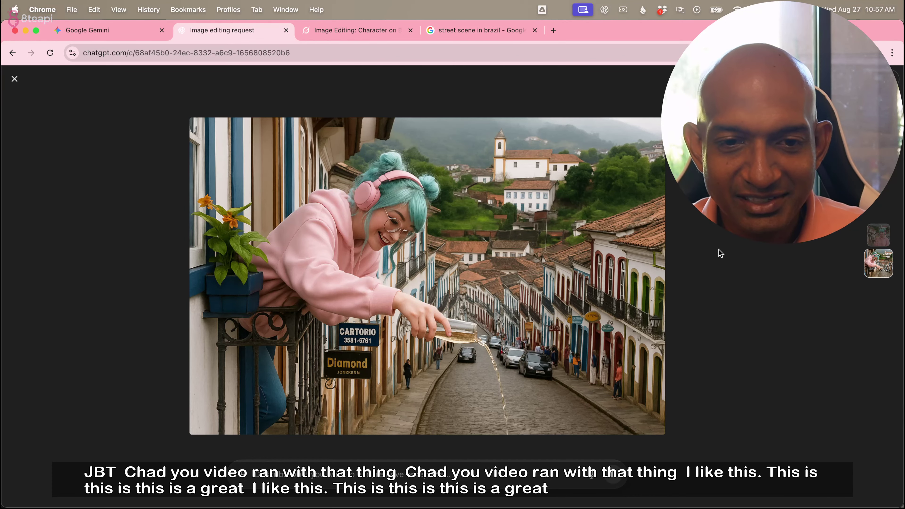
key("super+Tab")
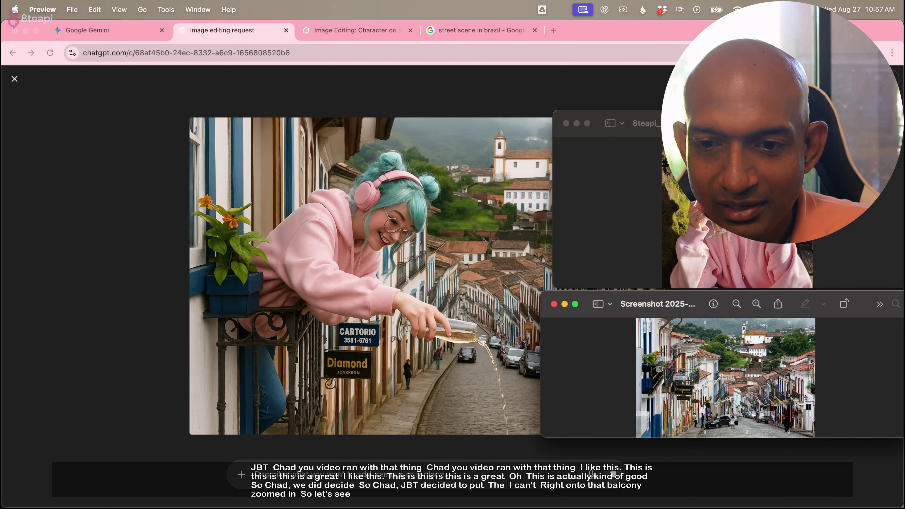
left_click(755, 303)
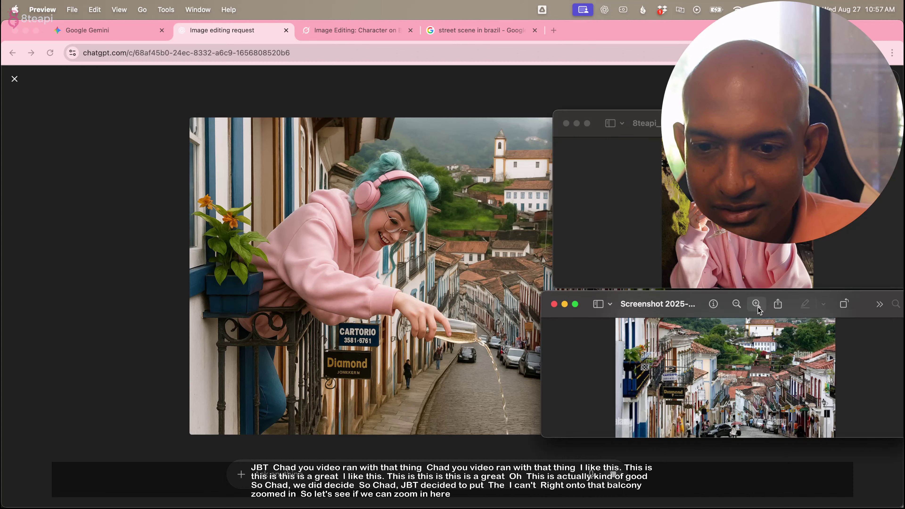
left_click(756, 304)
left_click(756, 304)
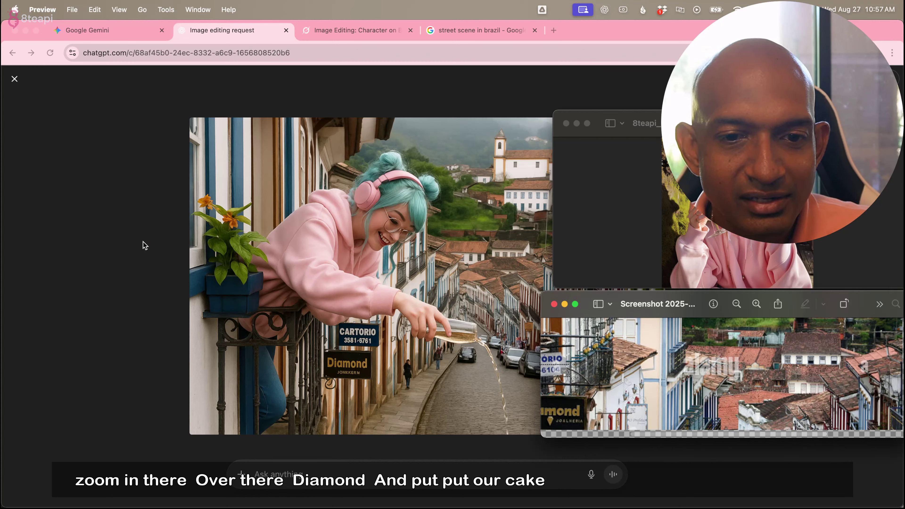
key("super+Tab")
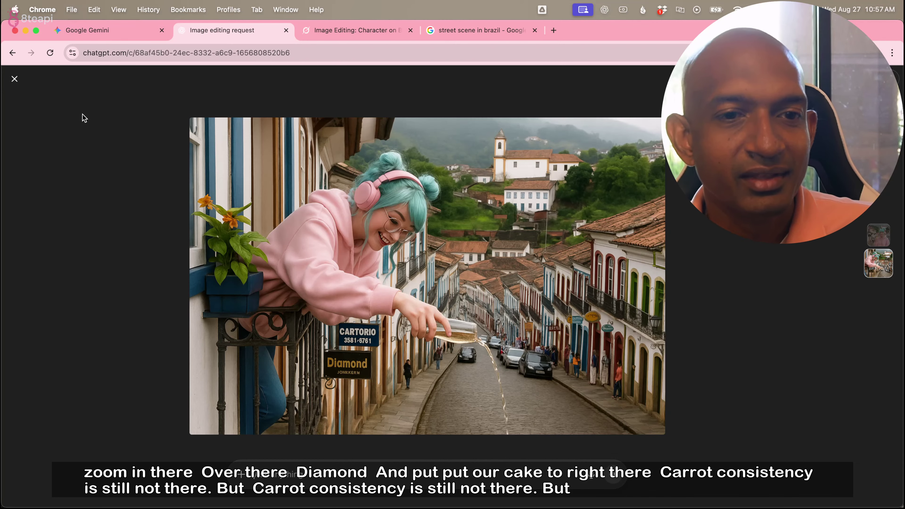
View Gemini's new balcony image enlarged and examine how the character was placed, and return to the chat.
left_click(112, 36)
scroll(159, 242, "down", 5)
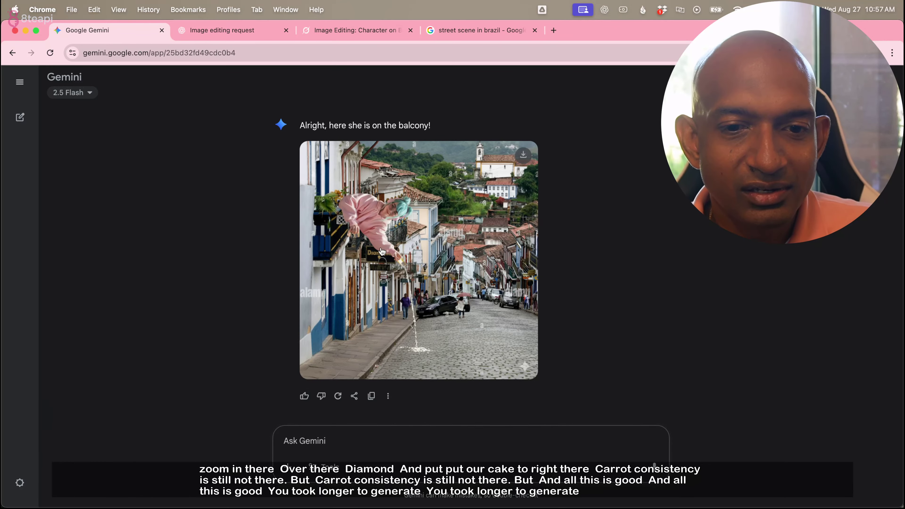
left_click(408, 242)
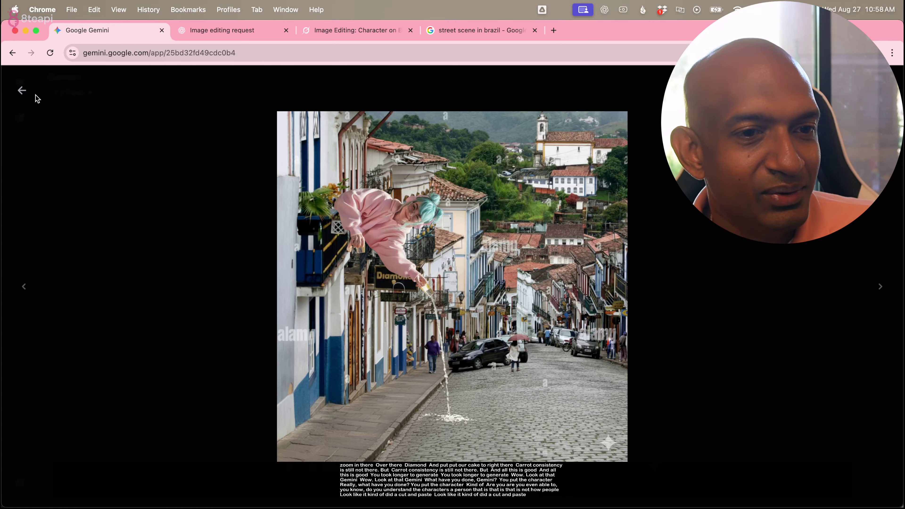
left_click(22, 90)
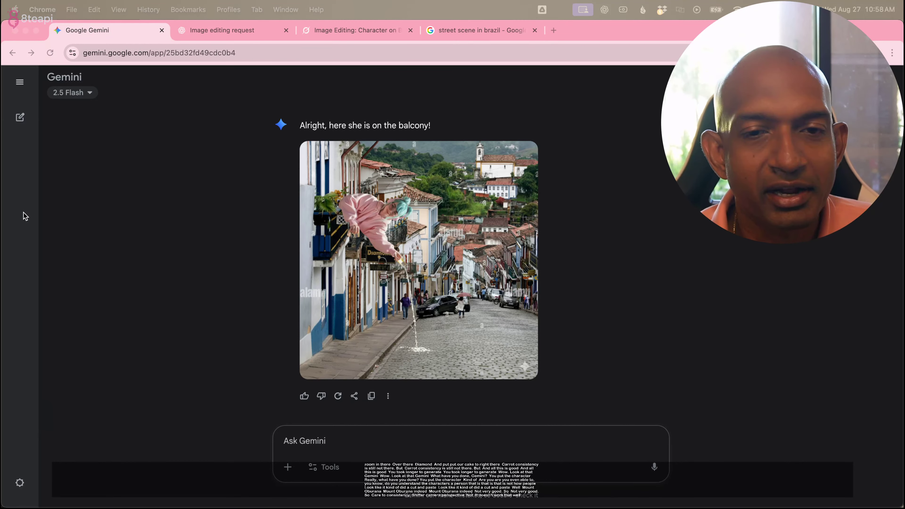
In the ChatGPT chat, view both generated balcony variants enlarged and compare the character's appearance and the street details.
left_click(216, 33)
left_click(215, 31)
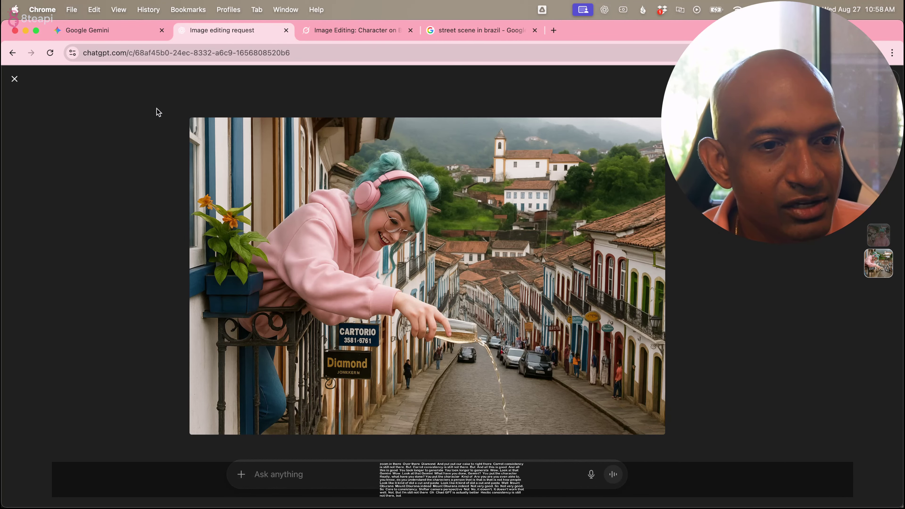
left_click(14, 79)
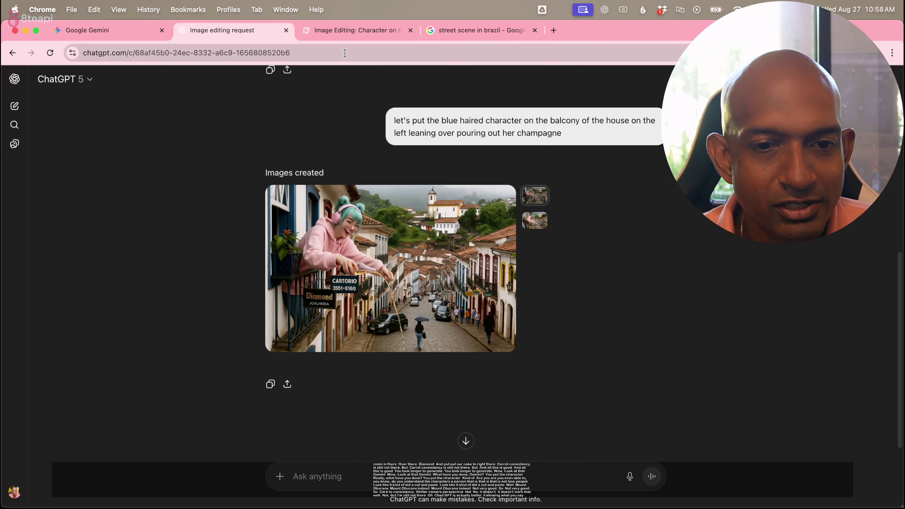
left_click(414, 258)
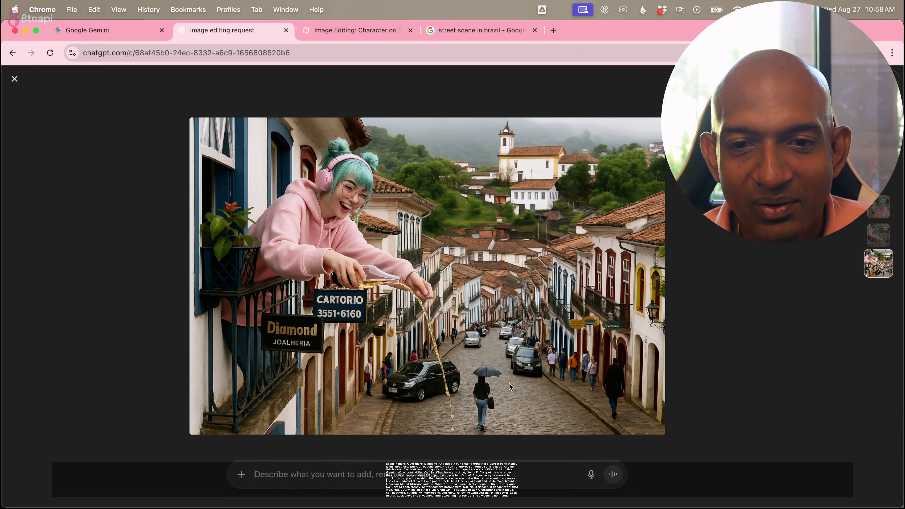
key("Escape")
left_click(535, 220)
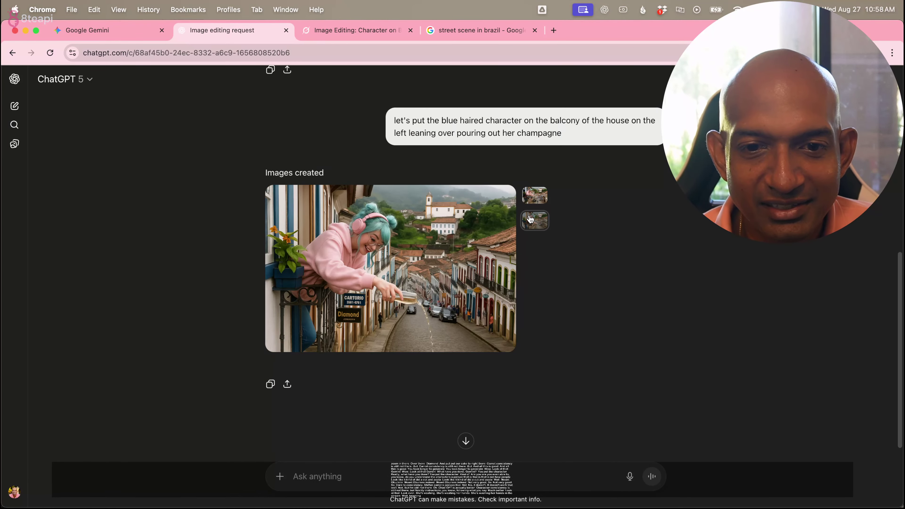
left_click(453, 239)
key("Escape")
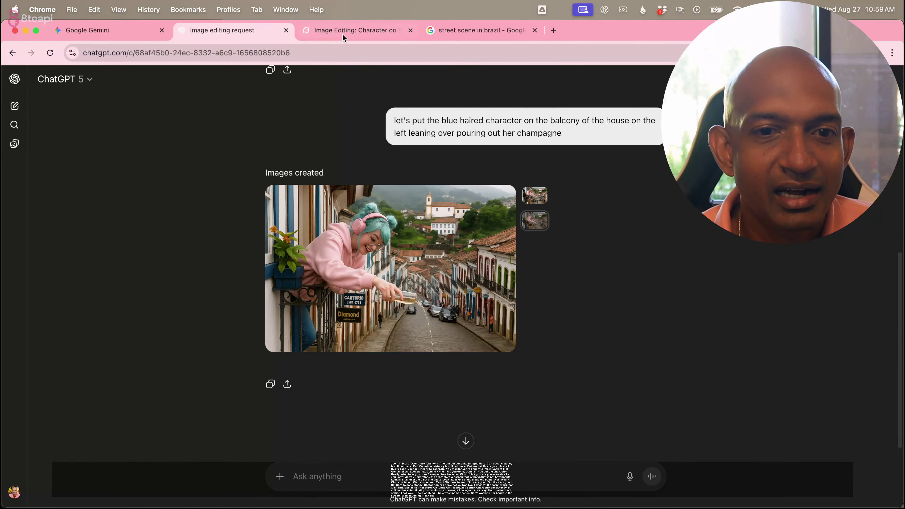
Recheck the Grok and Gemini balcony images and return to the Google image results for "street scene in brazil".
left_click(353, 30)
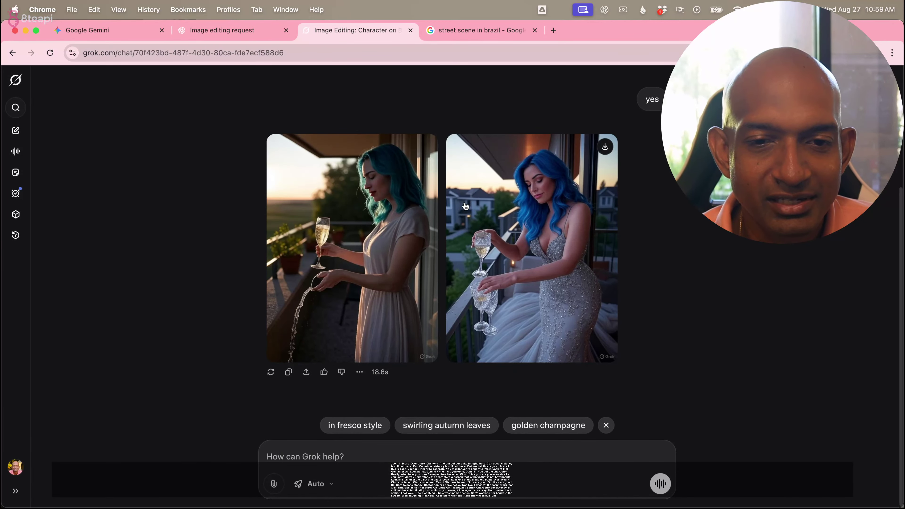
left_click(110, 34)
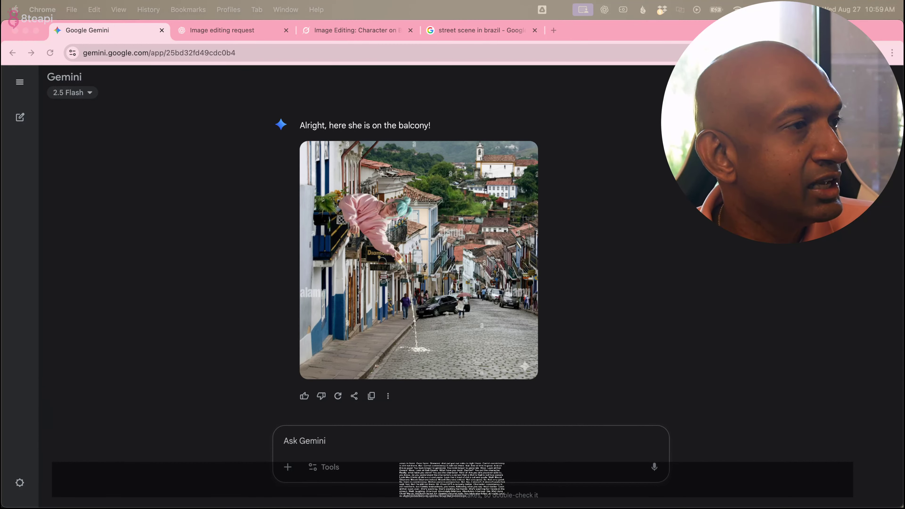
left_click(466, 35)
triple_click(285, 84)
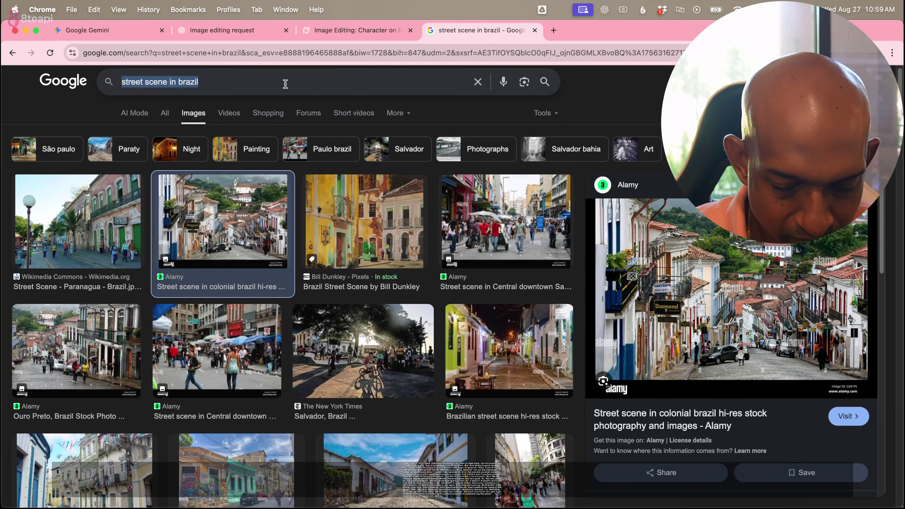
type("jacke")
key("BackSpace")
key("BackSpace")
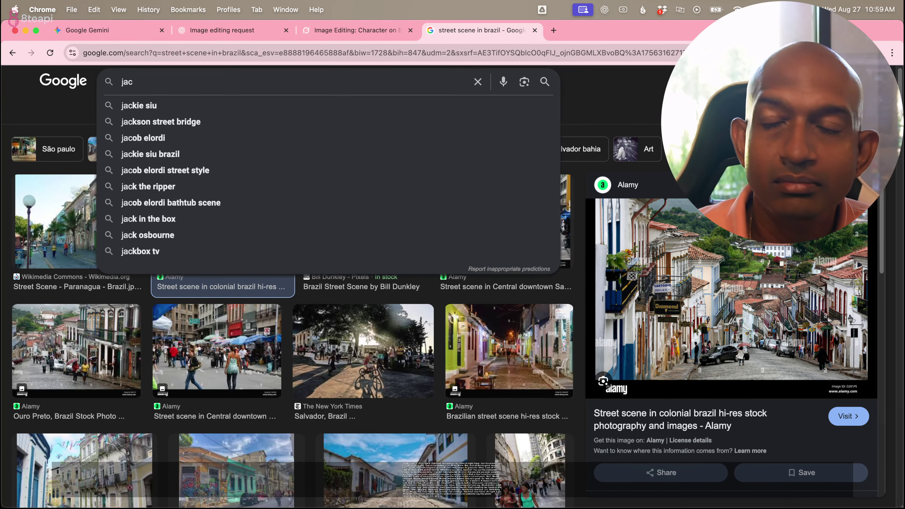
key("BackSpace")
key("BackSpace")
key("BackSpace")
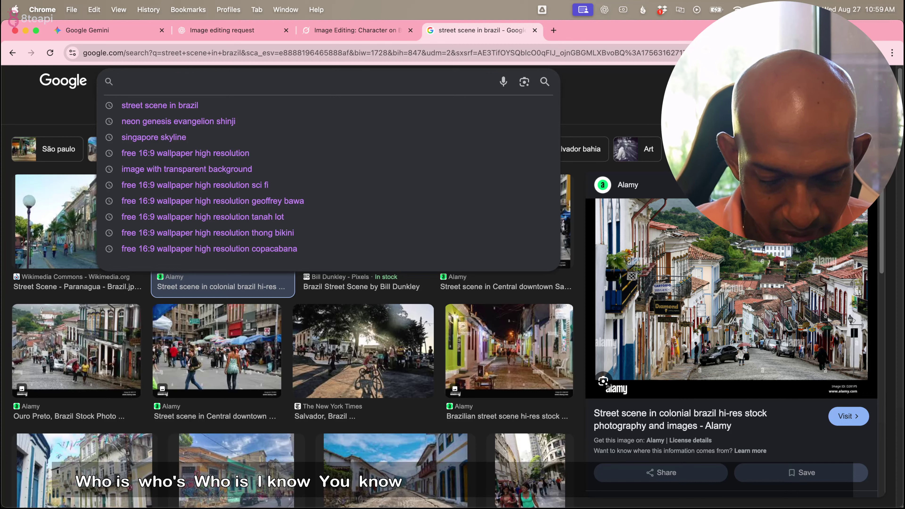
type("dag")
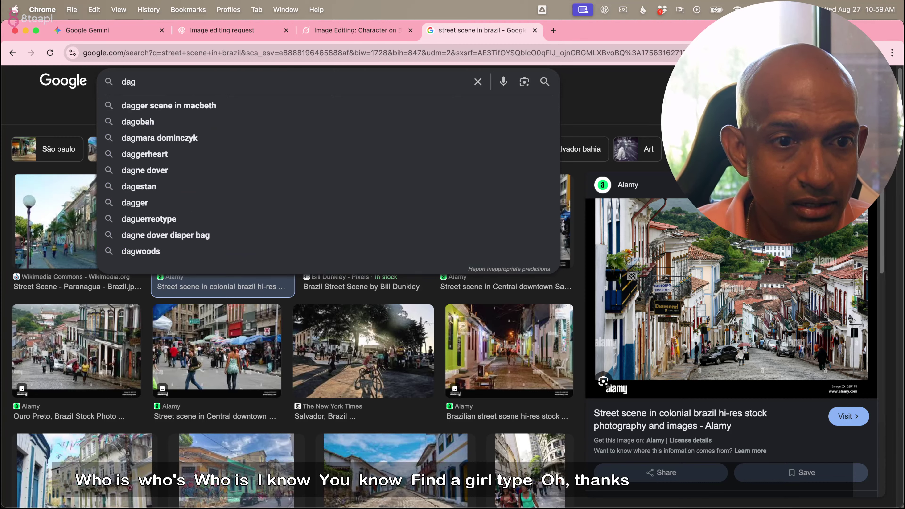
type("uerreotype")
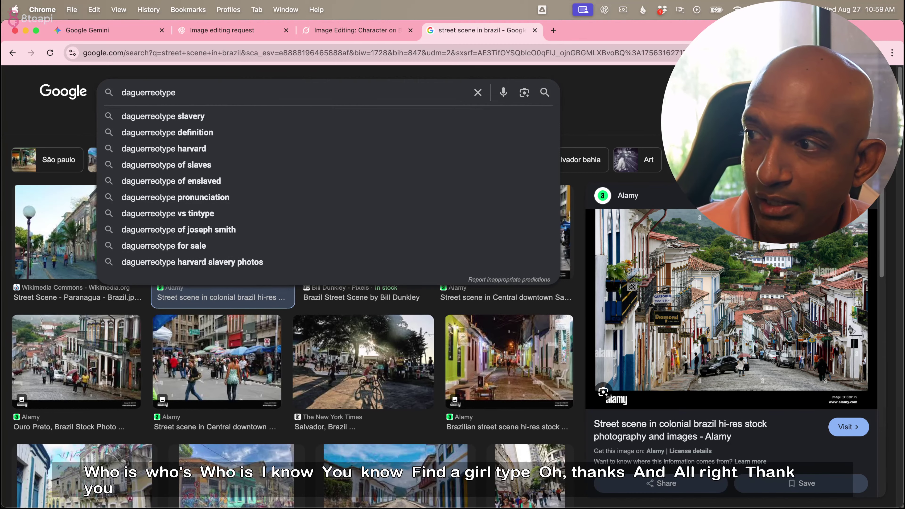
type(" congree")
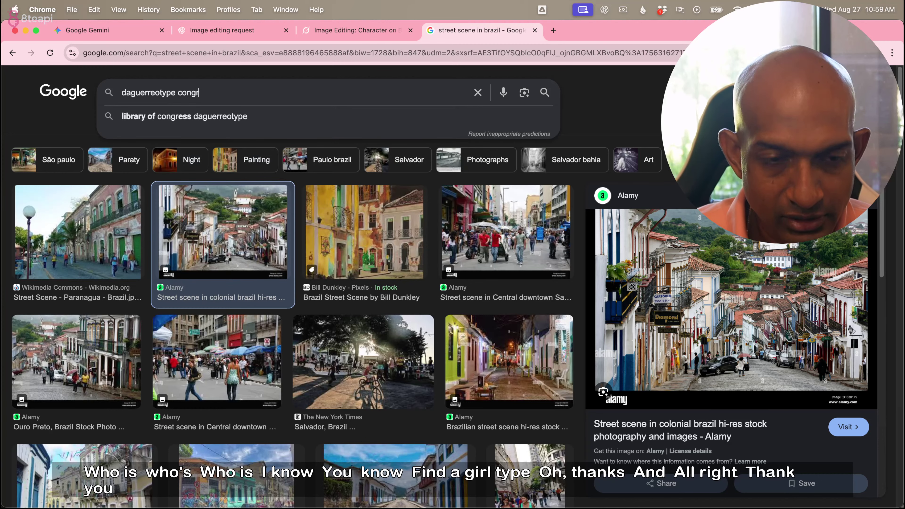
key("BackSpace")
key("BackSpace")
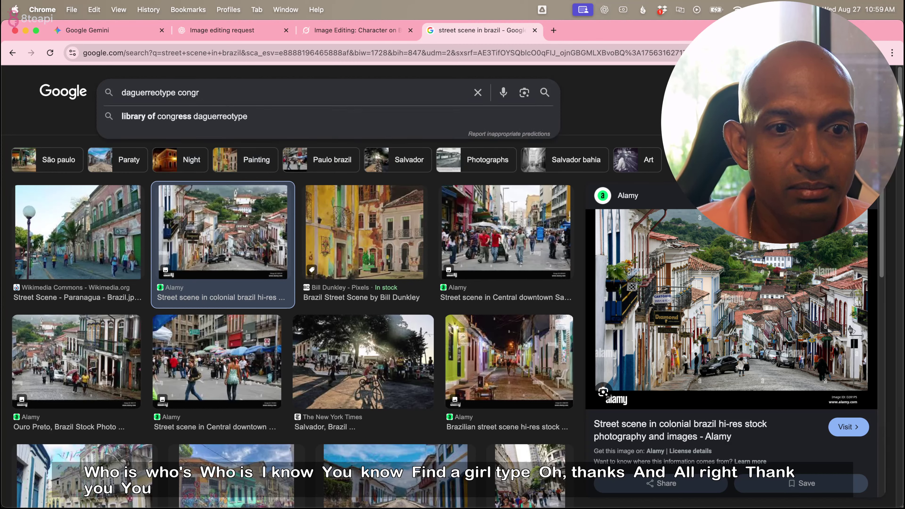
key("super+a")
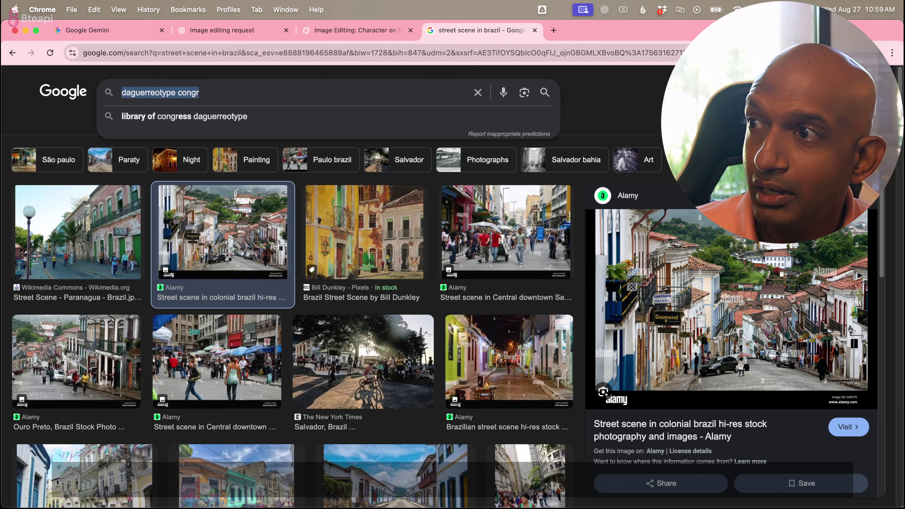
key("Right")
key("BackSpace")
key("BackSpace")
key("BackSpace")
key("BackSpace")
key("BackSpace")
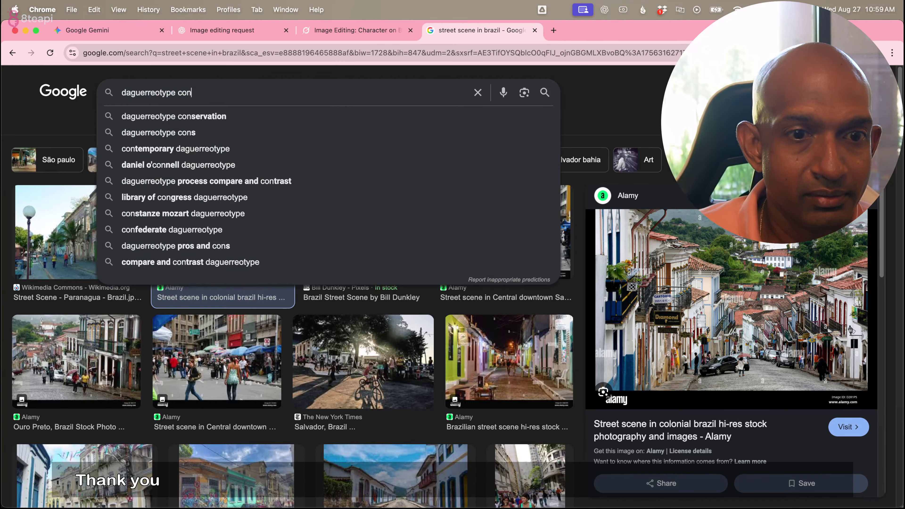
key("super+a")
key("BackSpace")
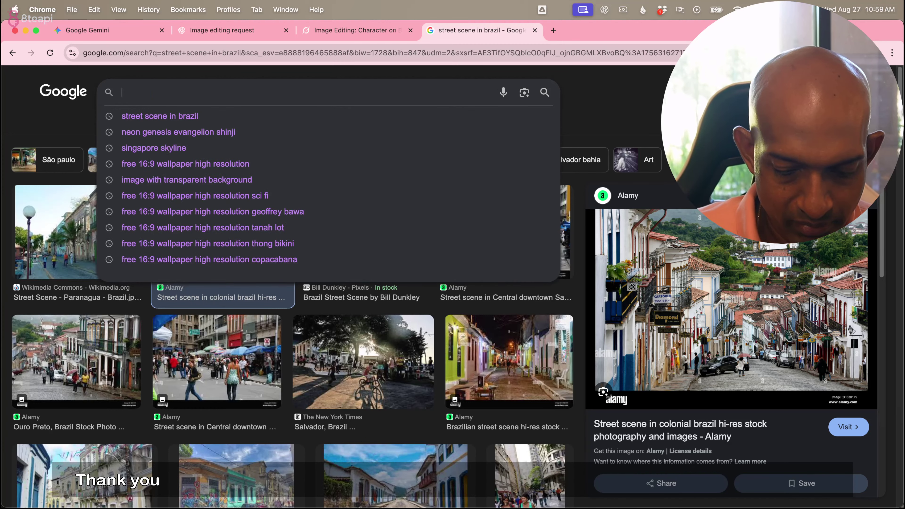
Search Google Images for "physicists".
type("physi")
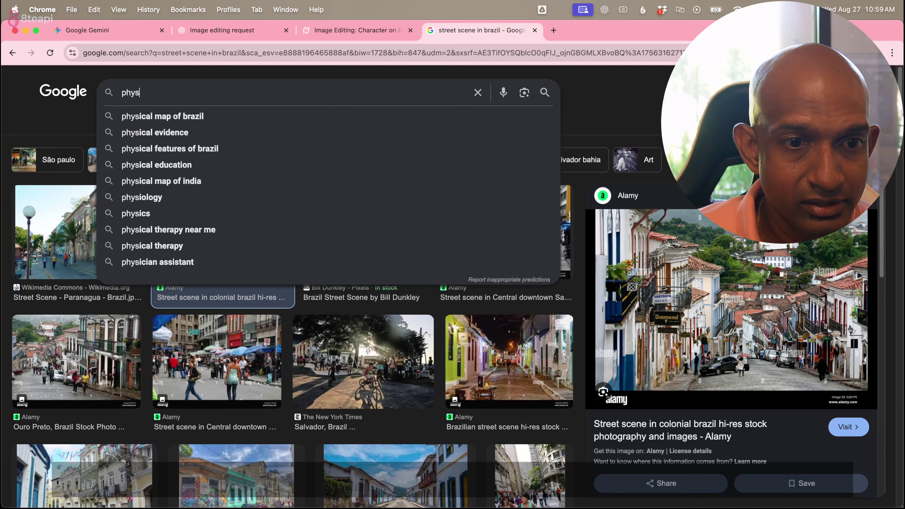
key("BackSpace")
type("c")
key("BackSpace")
key("BackSpace")
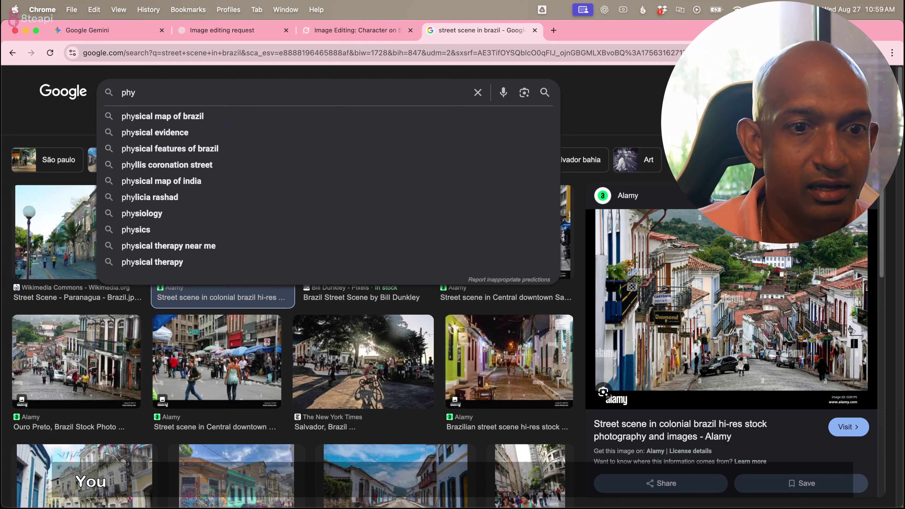
type("sc")
key("BackSpace")
key("BackSpace")
type("c")
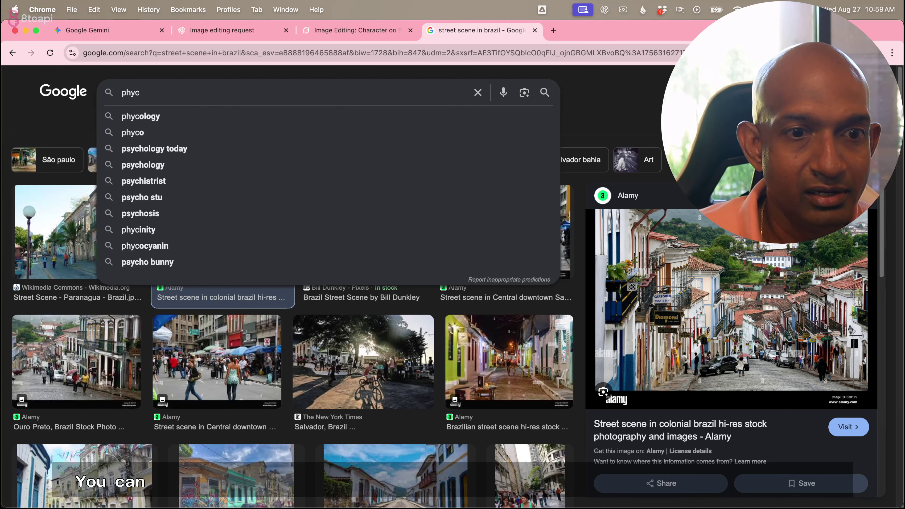
key("BackSpace")
type("scia")
key("BackSpace")
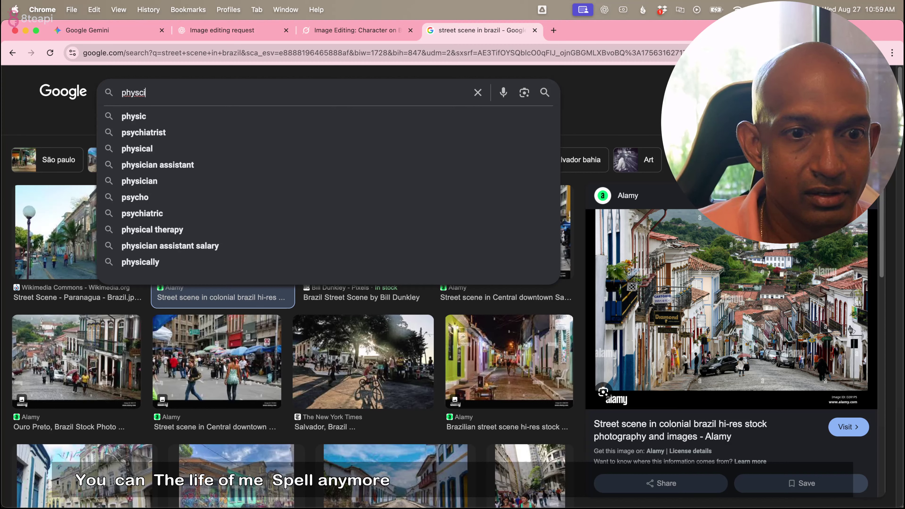
key("BackSpace")
key("BackSpace")
type("icists")
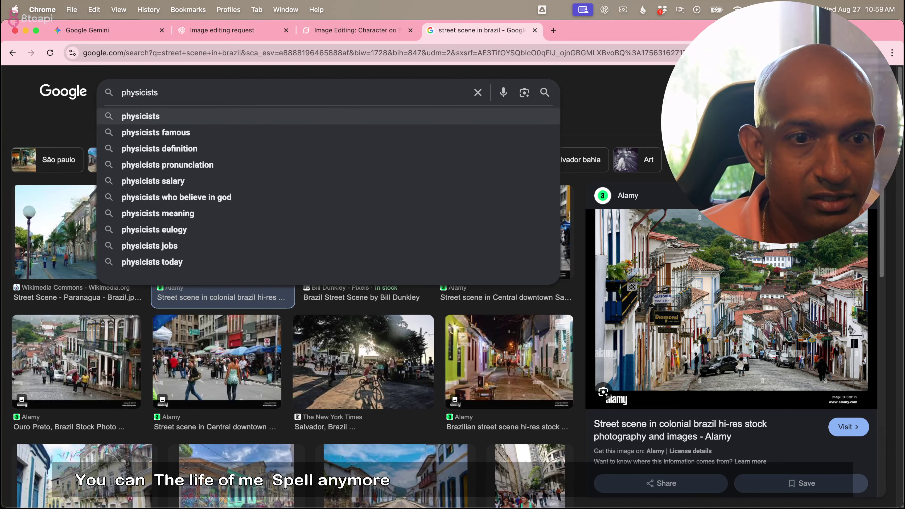
key("Return")
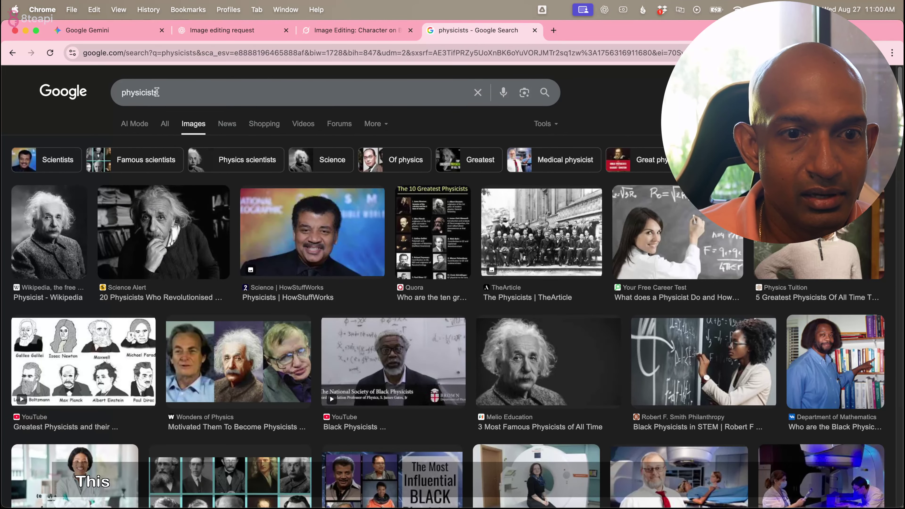
Refine the image search to "physicists in 1905 grpup" and open the CNRS News article behind the black-and-white group photo.
left_click(199, 93)
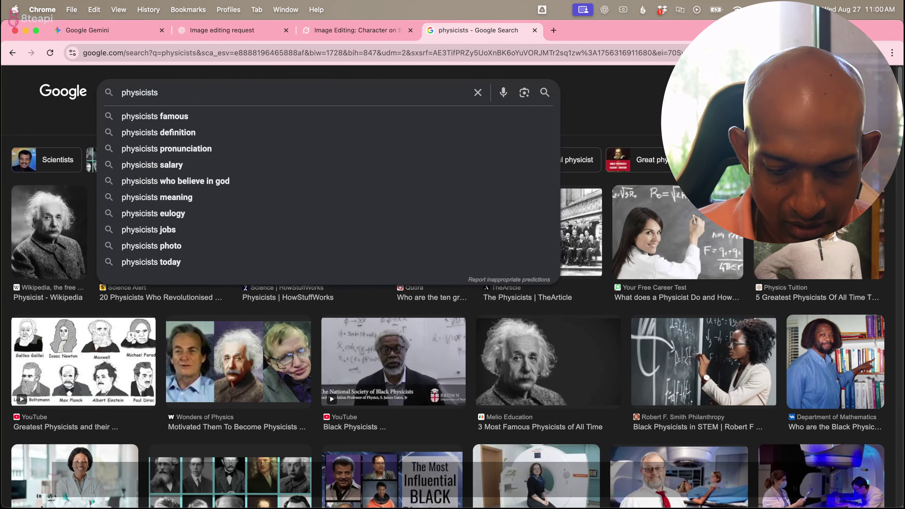
type("in 1905")
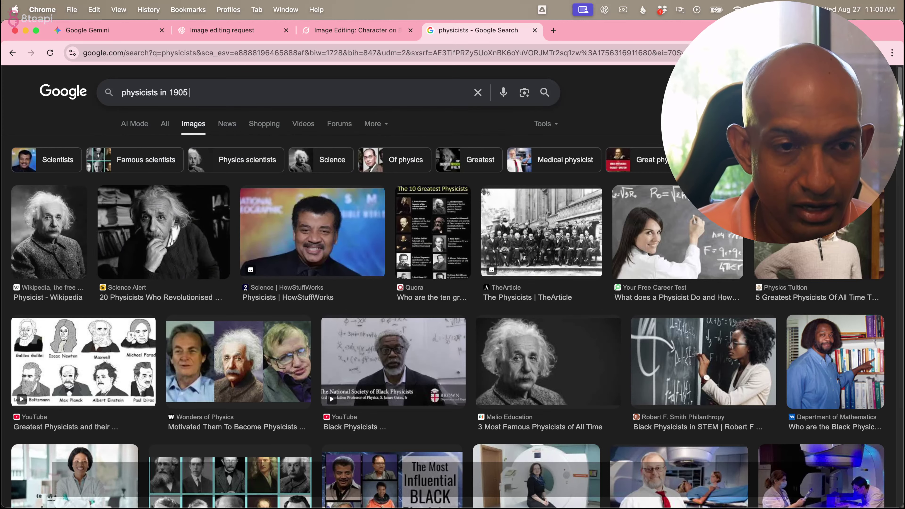
type(" grpup")
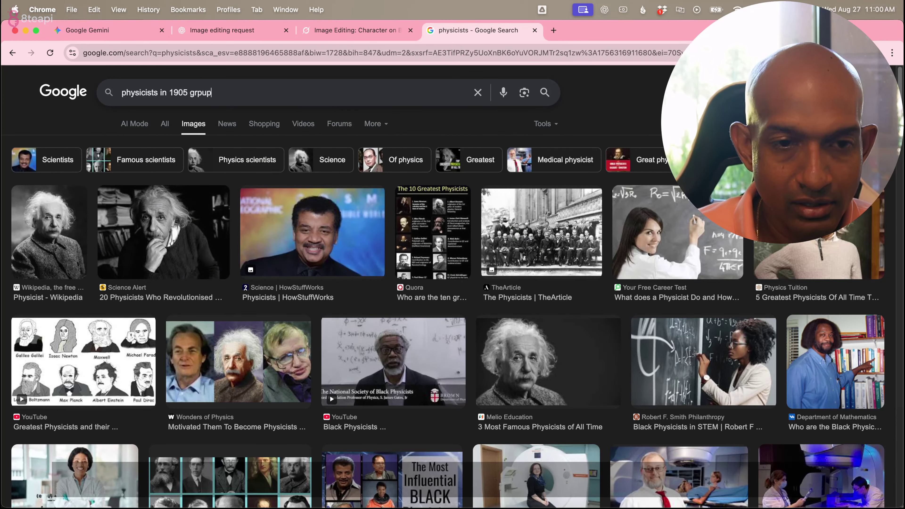
key("Return")
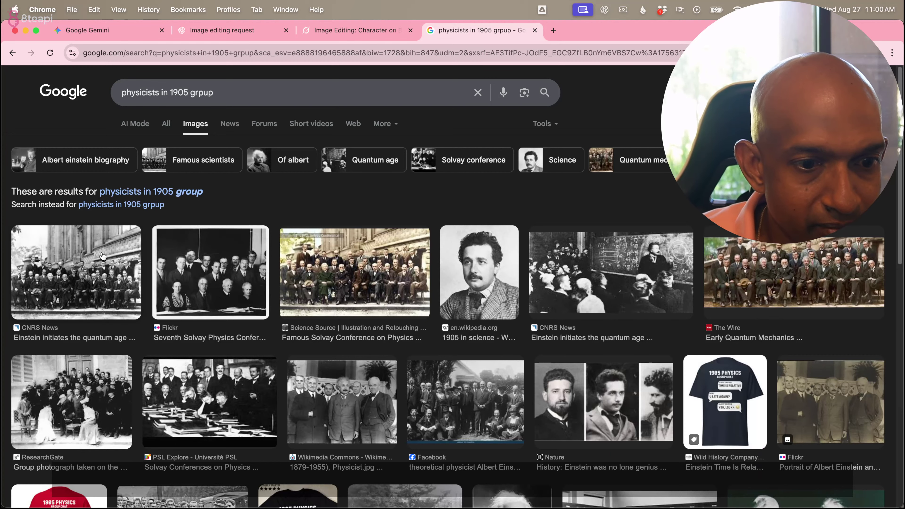
left_click(103, 255)
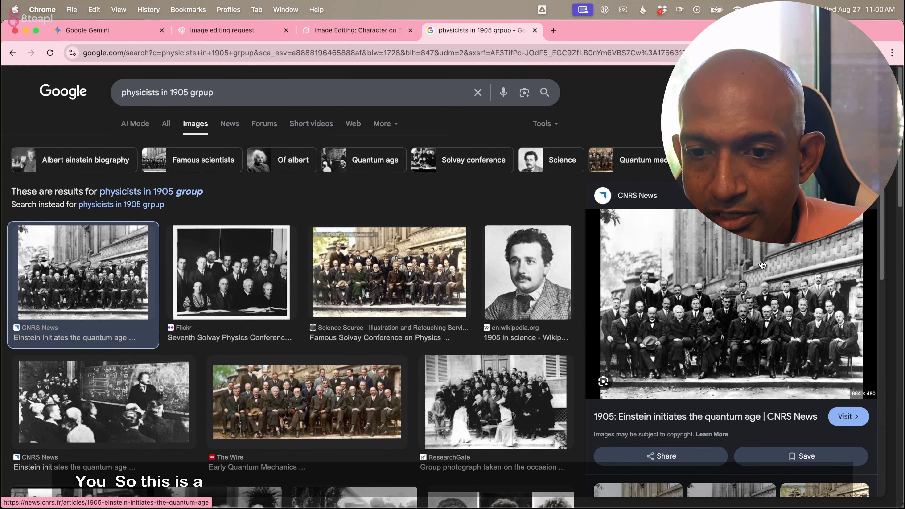
left_click(843, 415)
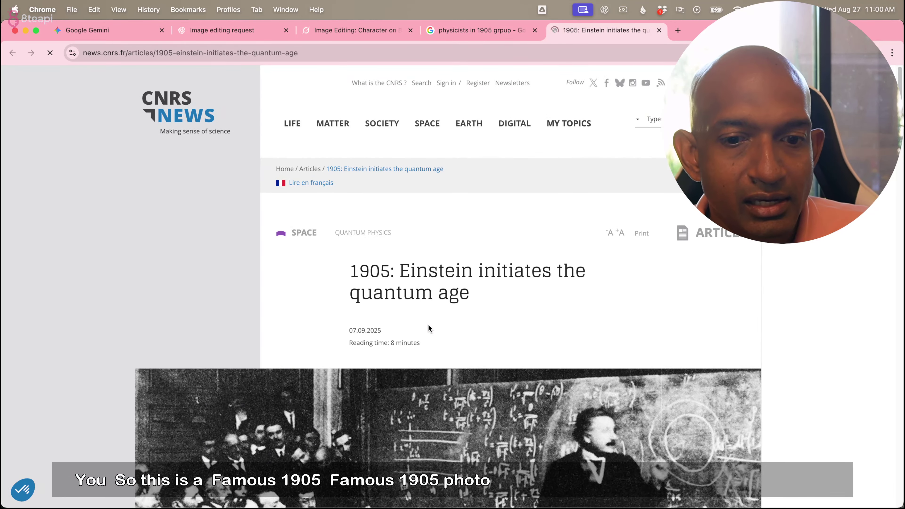
Find the 1927 fifth Solvay Congress group photo in the article, enlarge it and accept the cookie notice.
scroll(428, 324, "down", 8)
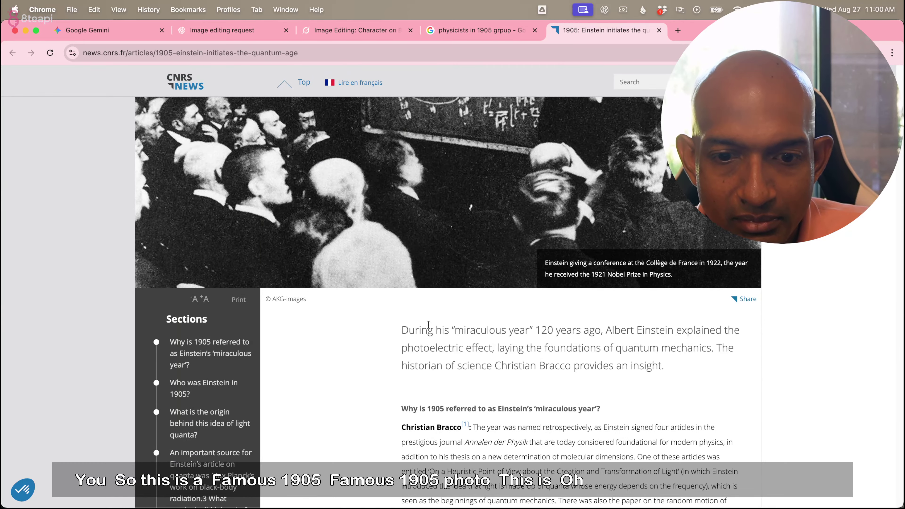
scroll(428, 324, "down", 3)
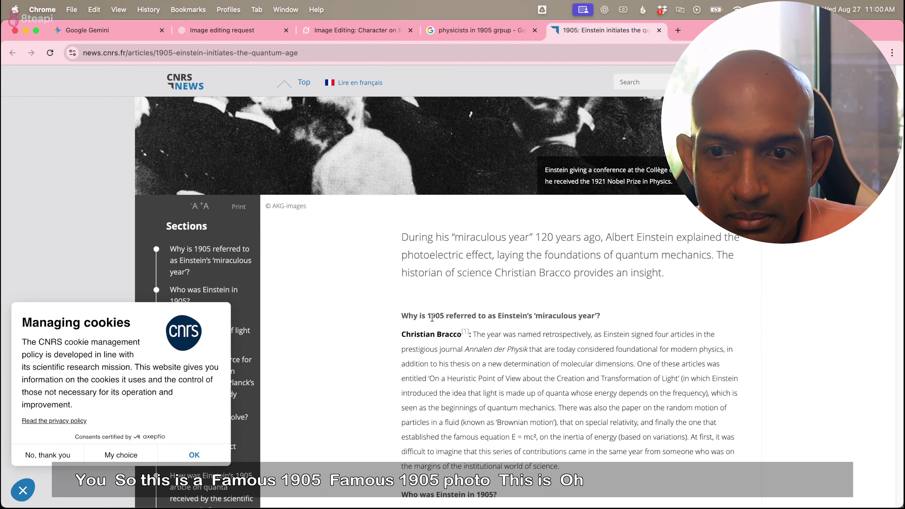
scroll(446, 298, "up", 3)
scroll(447, 297, "down", 15)
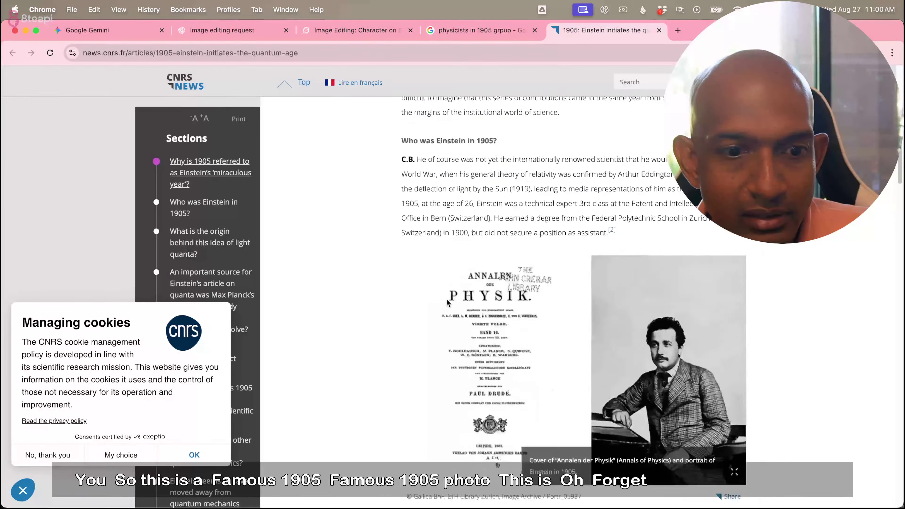
scroll(446, 301, "down", 10)
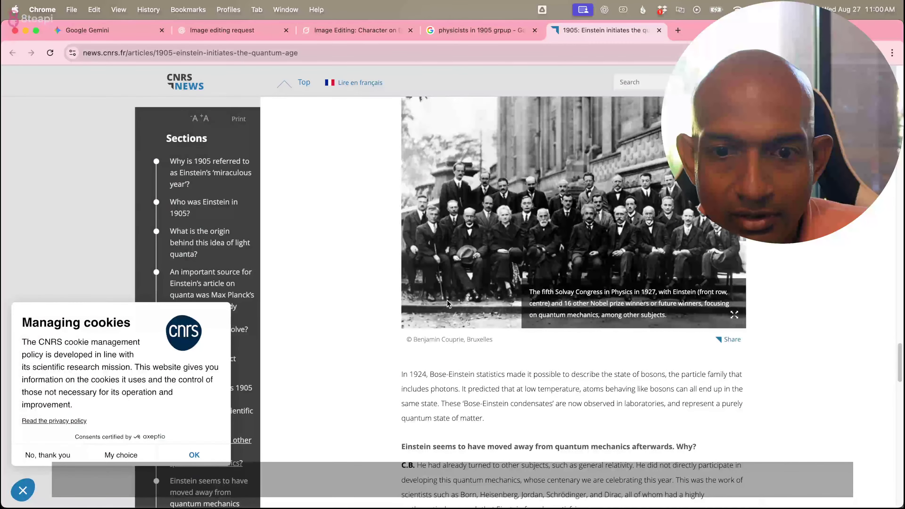
scroll(447, 299, "up", 4)
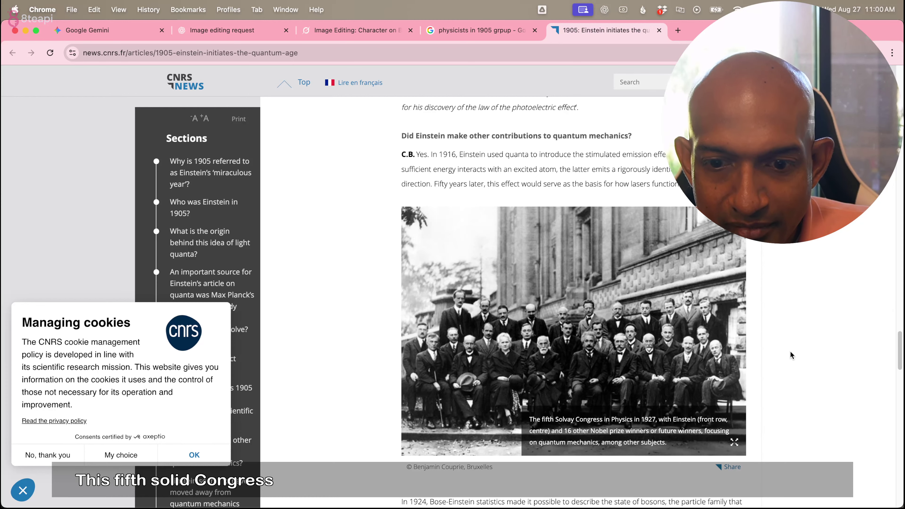
left_click(734, 444)
left_click(196, 456)
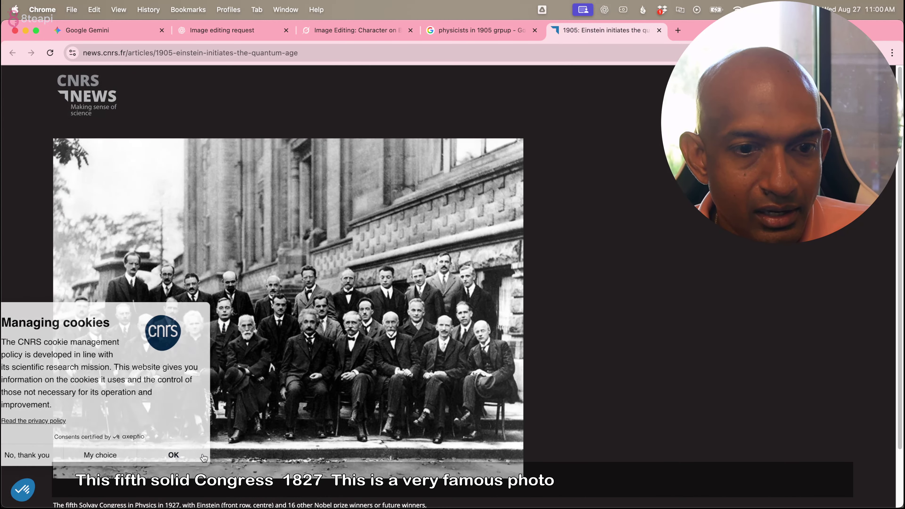
Save the enlarged group photo to Downloads as solvay_conference_1927_72dpi.
right_click(409, 237)
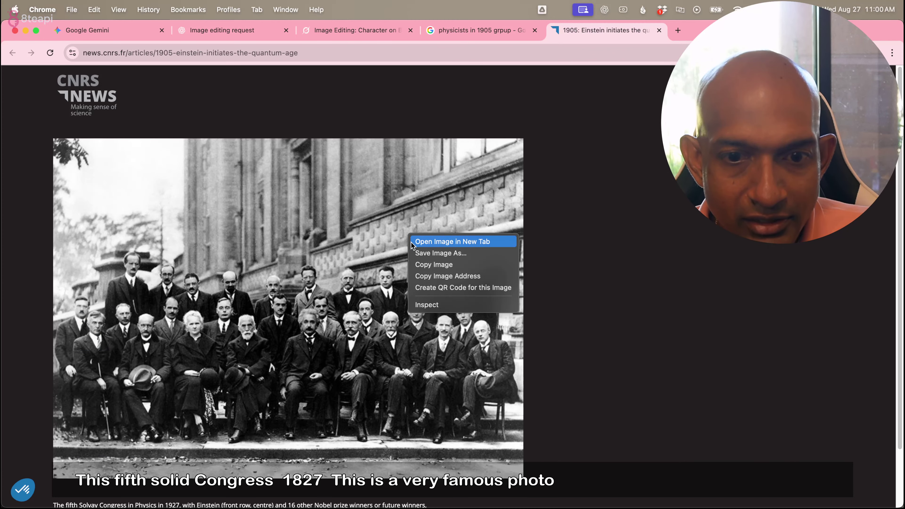
left_click(415, 253)
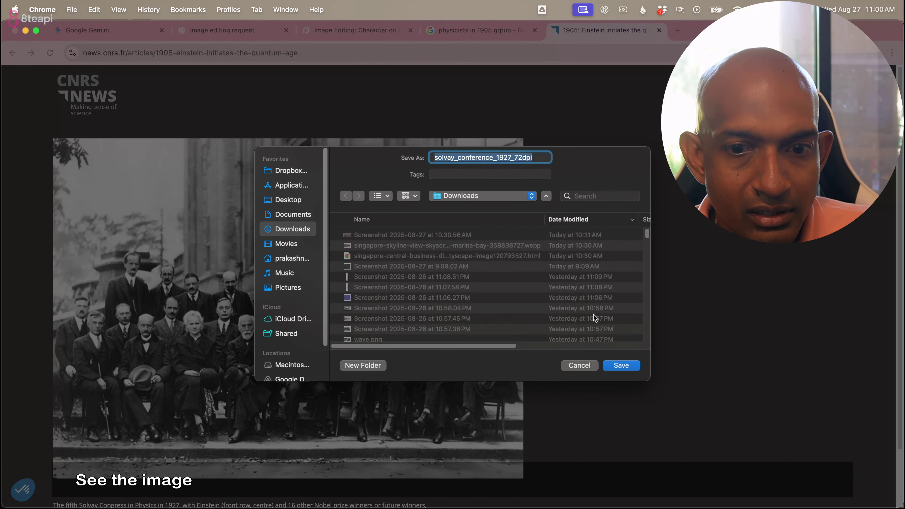
left_click(622, 368)
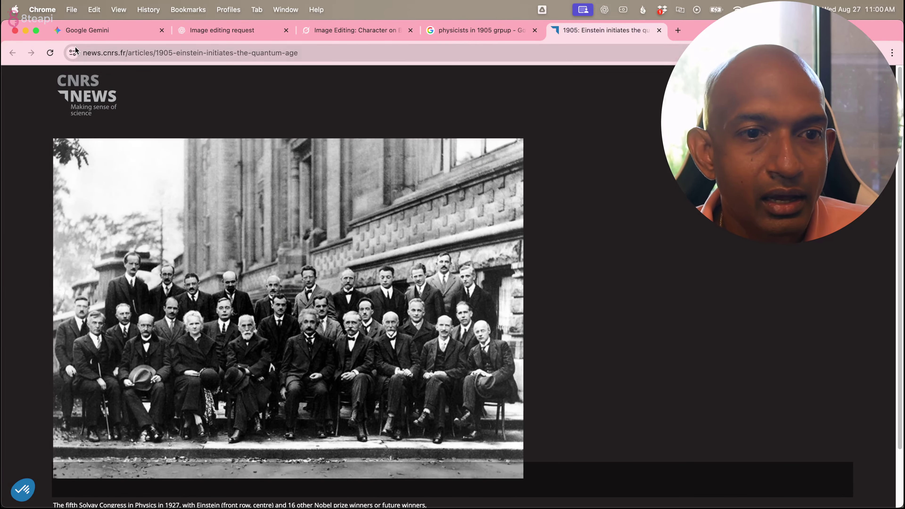
Return to the Gemini chat and attach the saved Solvay conference photo to a new message.
left_click(117, 33)
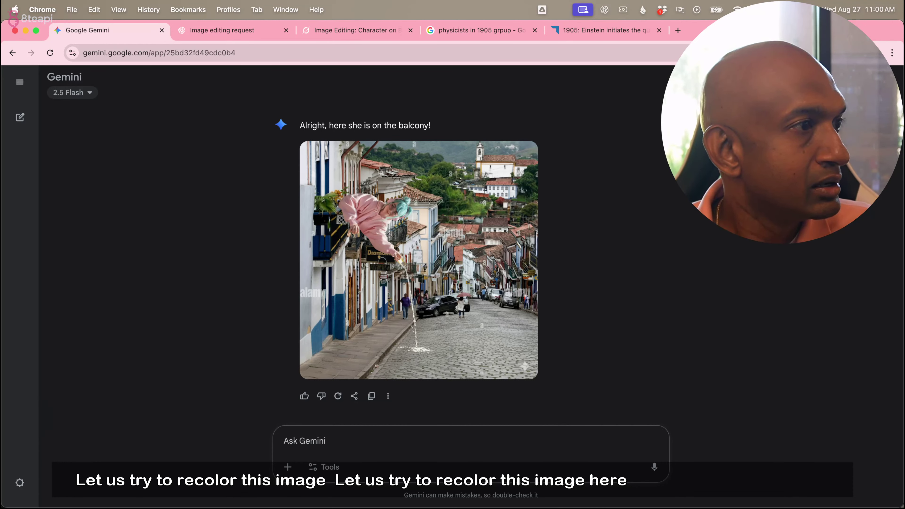
key("super+Tab")
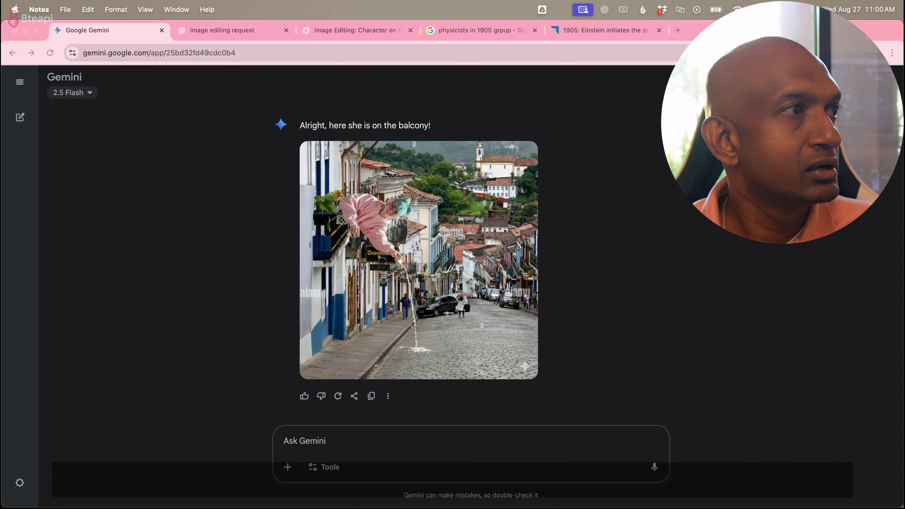
left_click_drag(93, 212, 354, 450)
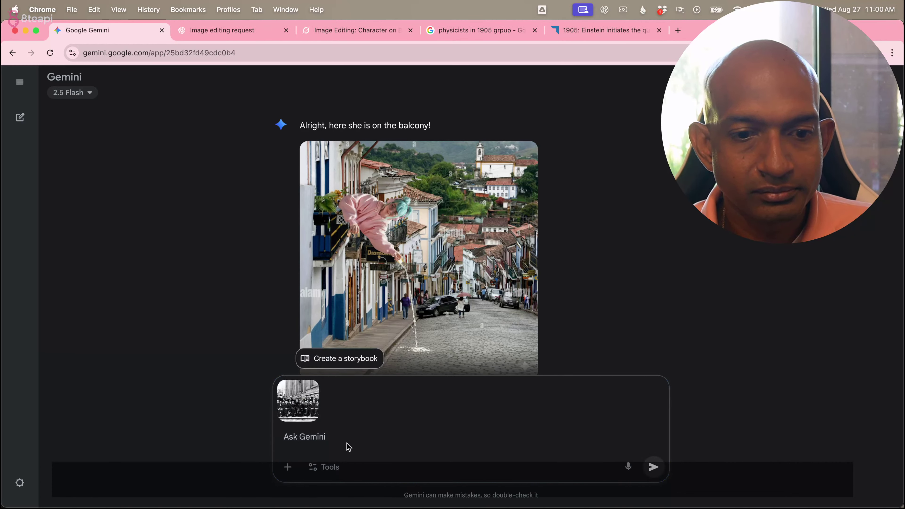
Write the Gemini prompt "you are an expert photo restores, restore this photo such that it looks like a color photo taken by a modern digital camera".
left_click(337, 438)
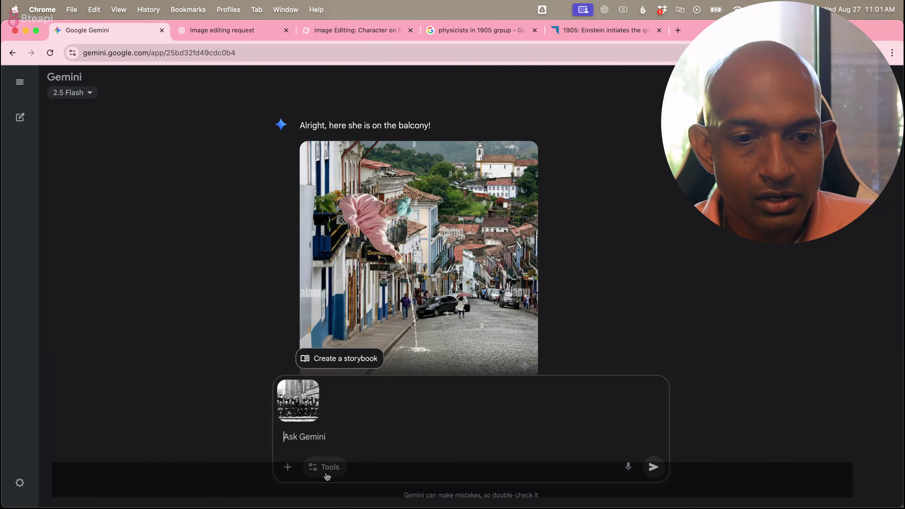
type("you are a")
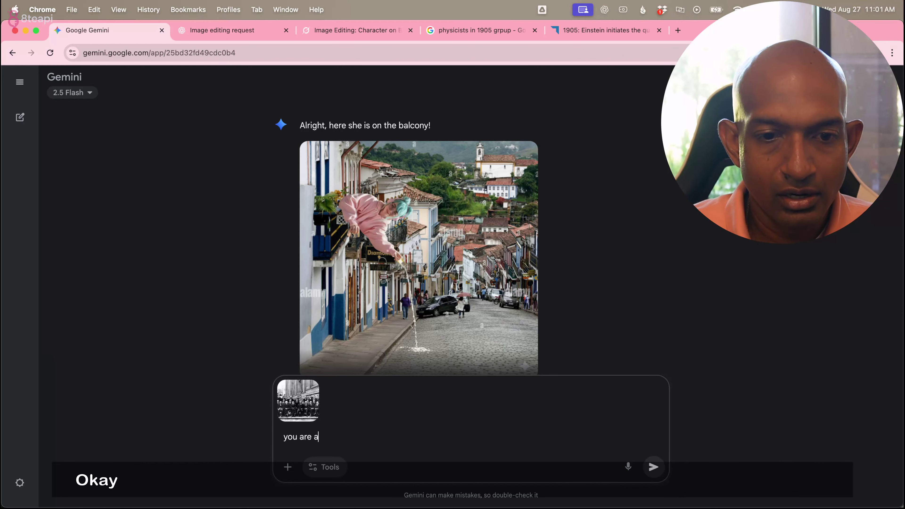
type("n expe")
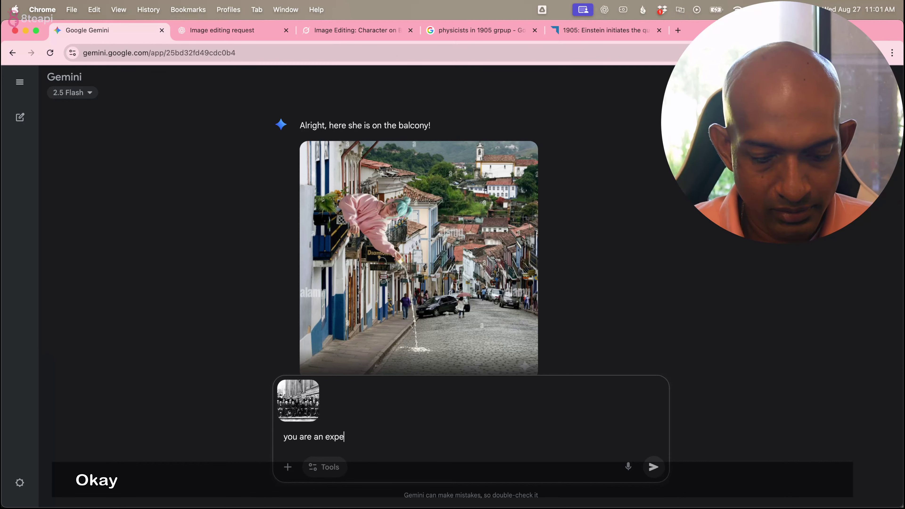
type("rt ph")
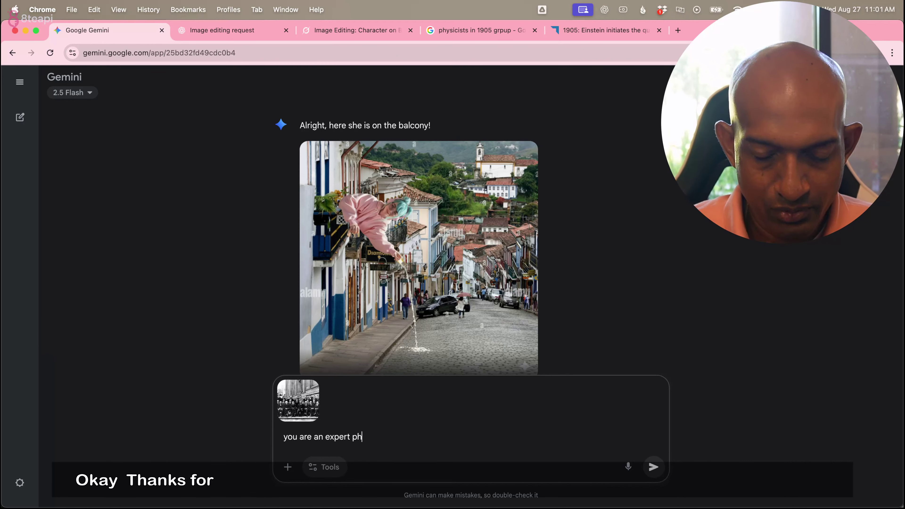
type("oto restore")
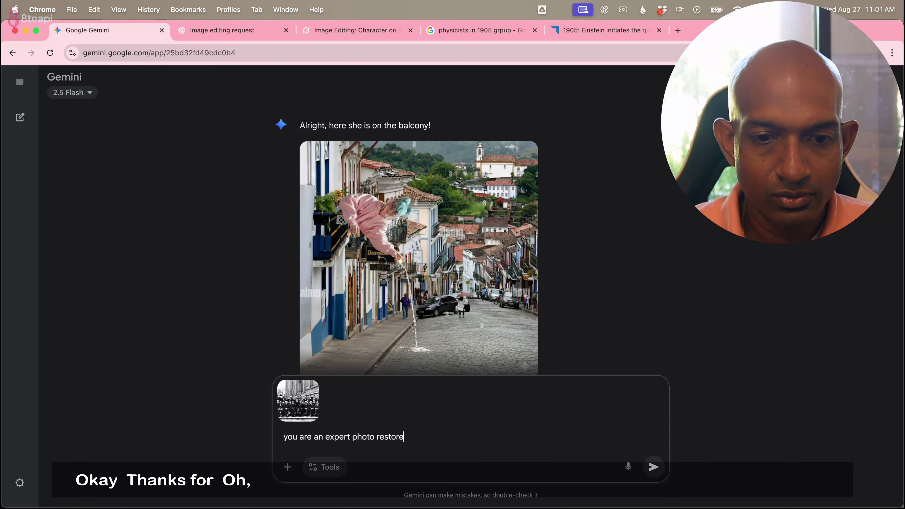
type("s, restor")
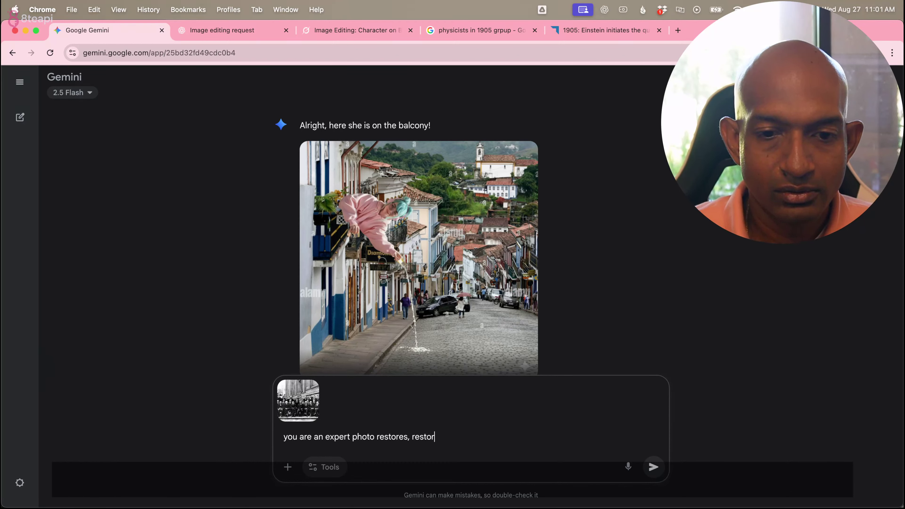
type("e this photo ")
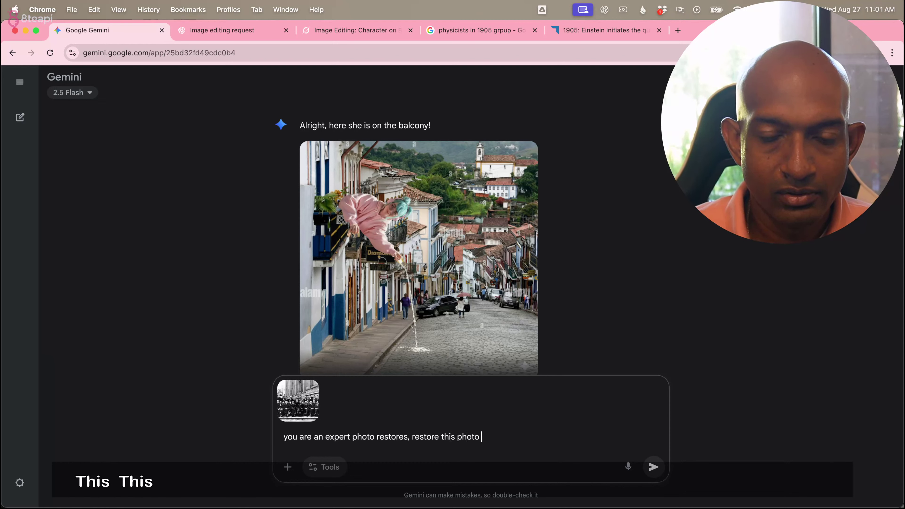
type("such that it")
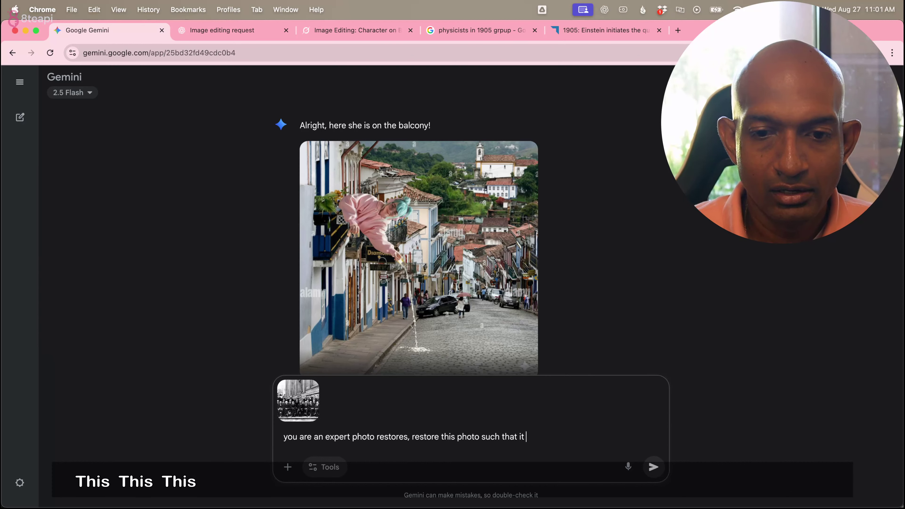
type(" looks like ")
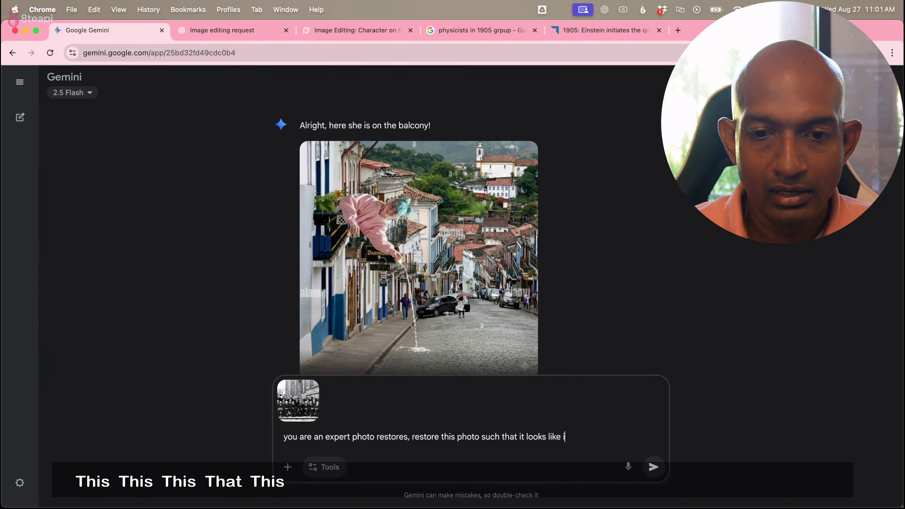
type("a c")
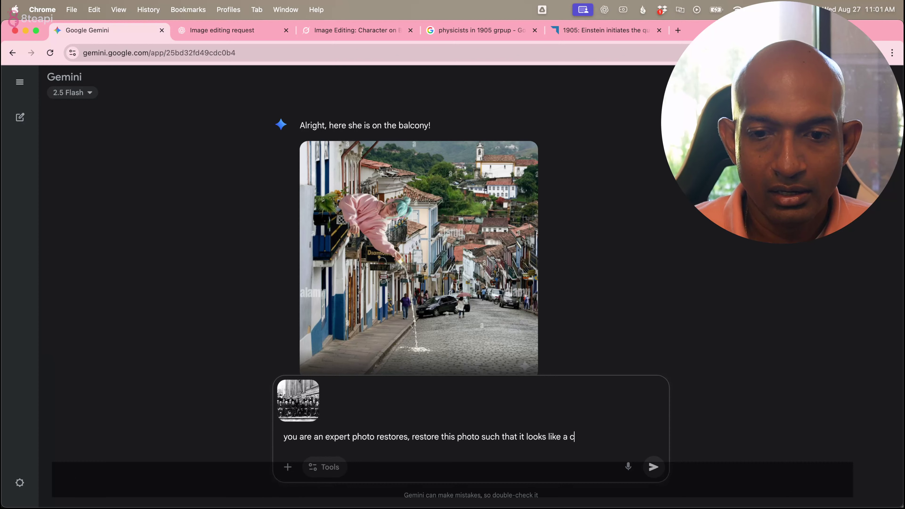
type("olor")
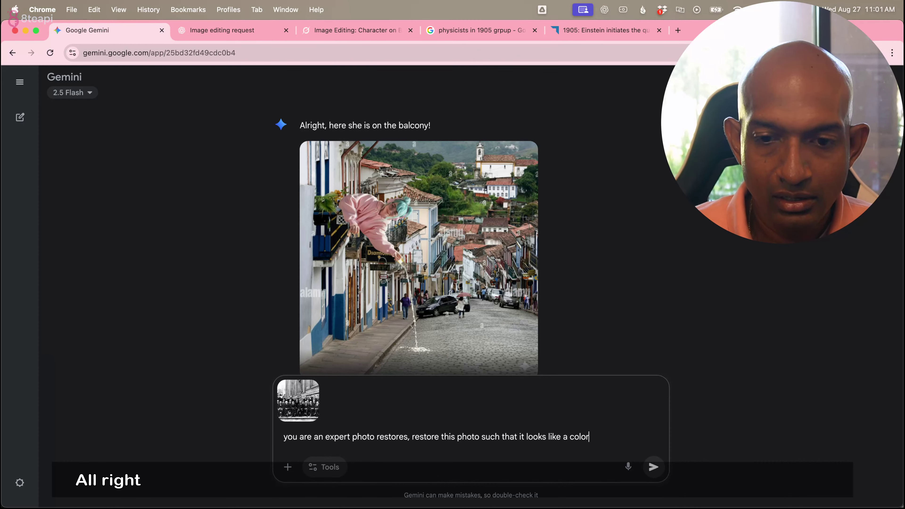
type(" photo taken my")
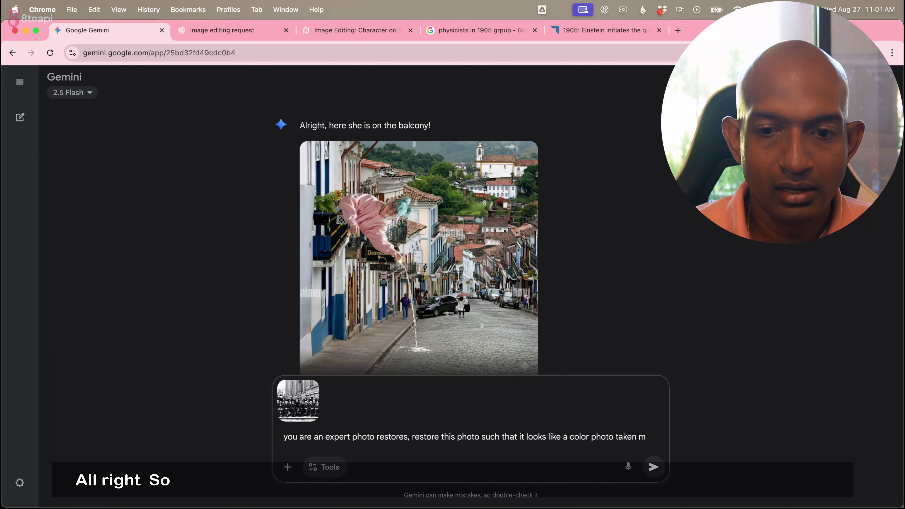
key("BackSpace")
type("by a mode")
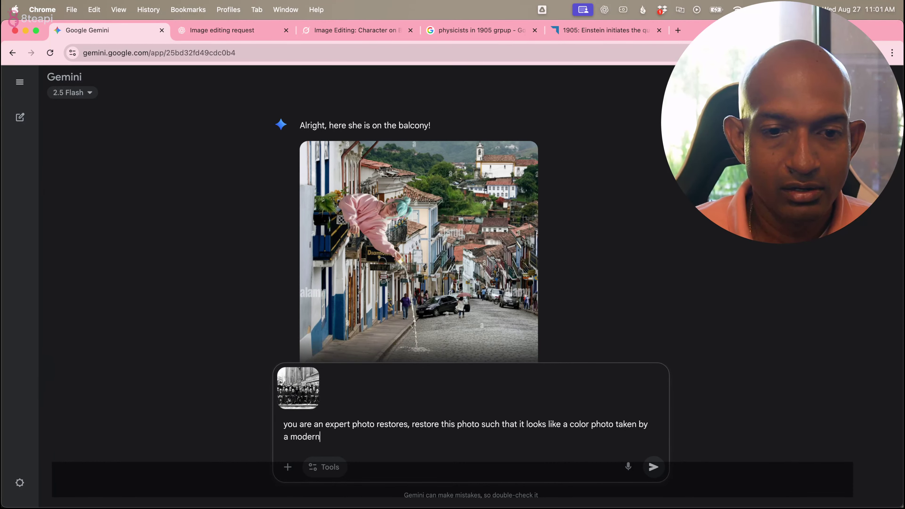
type("rn digital")
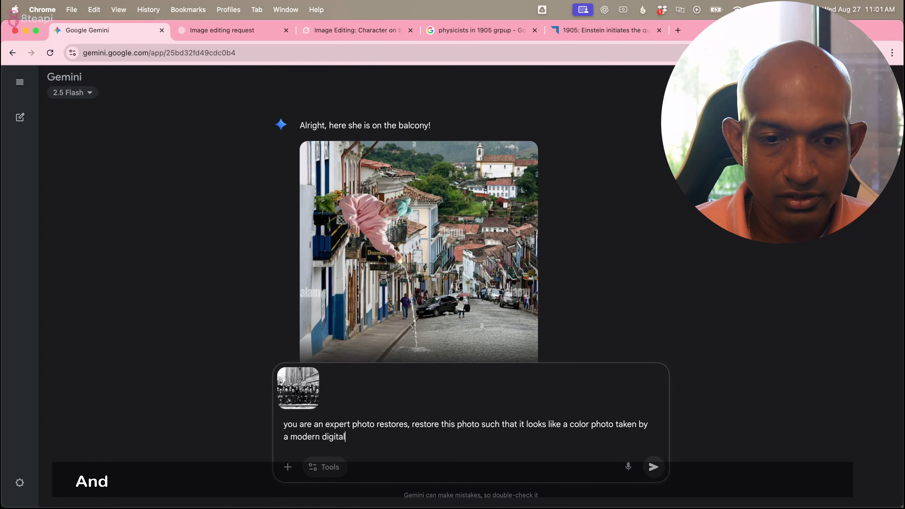
type(" camera")
Copy the whole restoration prompt for reuse and send it to Gemini with the attached Solvay photo.
key("super+a")
key("super+c")
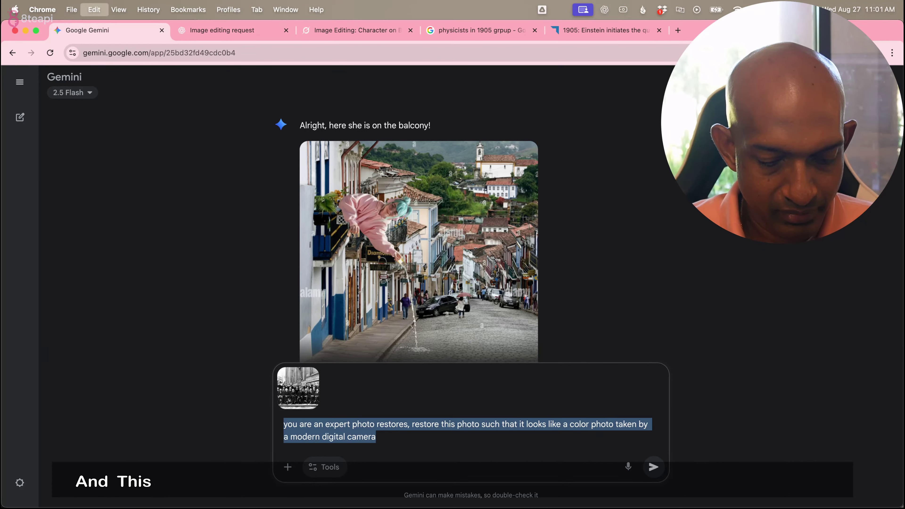
left_click(655, 467)
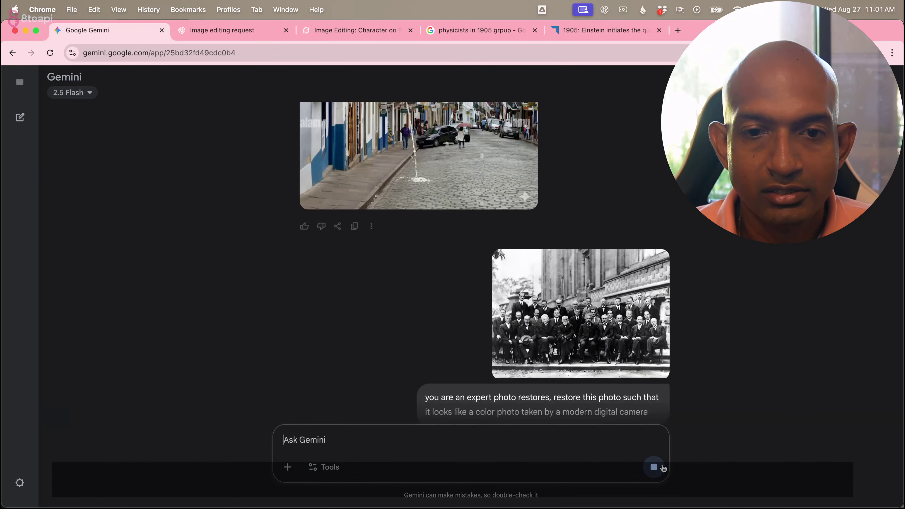
Switch to the ChatGPT chat, attach the Solvay conference photo, paste the copied restoration prompt and send it.
left_click(250, 35)
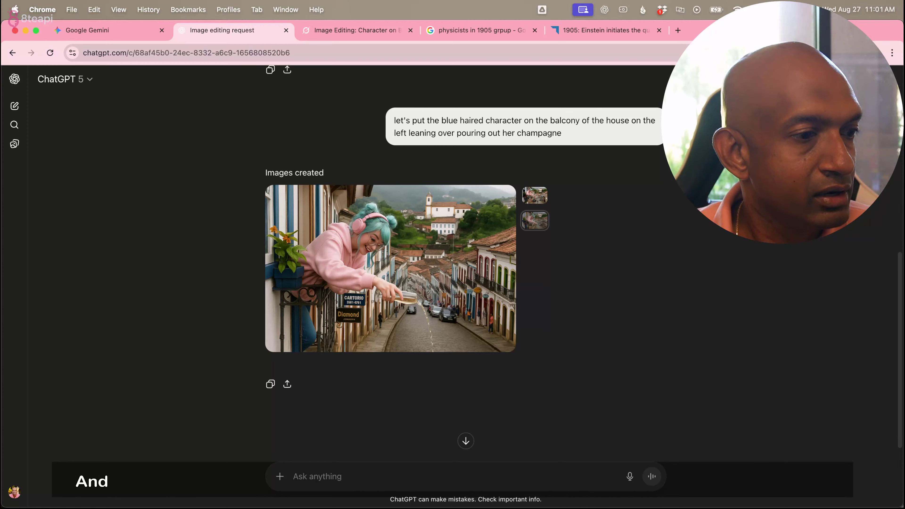
left_click_drag(337, 268, 399, 463)
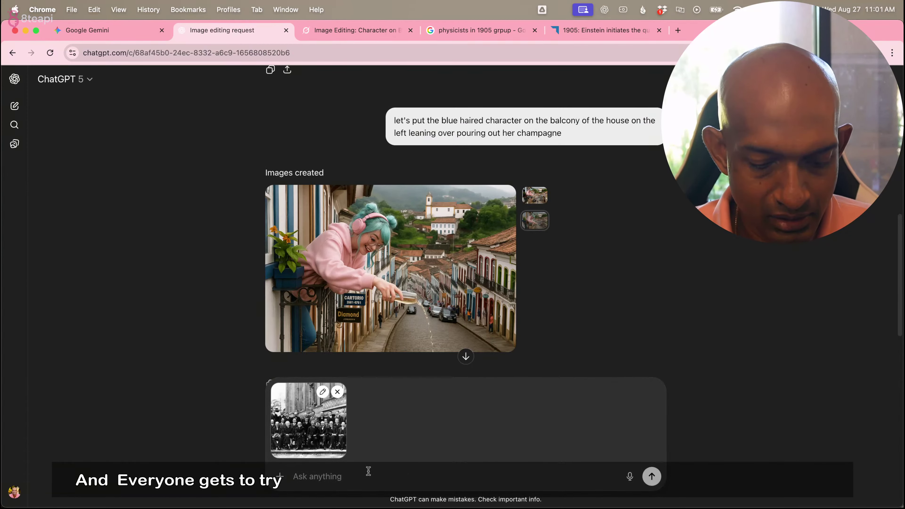
key("super+v")
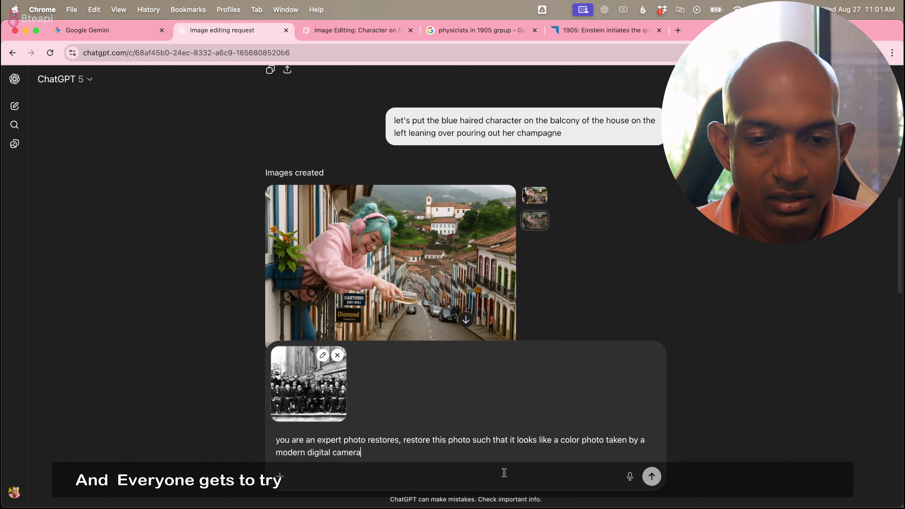
left_click(651, 476)
Start a new Grok conversation, attach the Solvay conference photo and submit it with the copied restoration prompt.
left_click(360, 31)
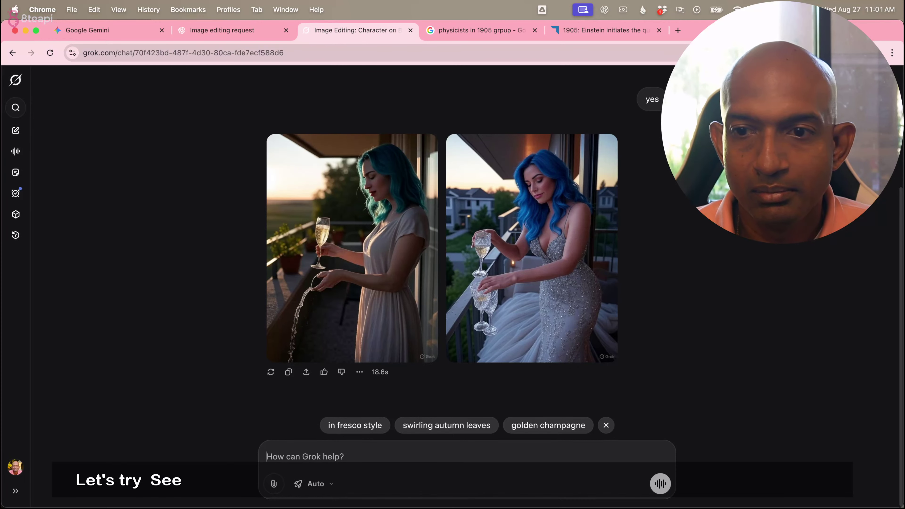
left_click(16, 131)
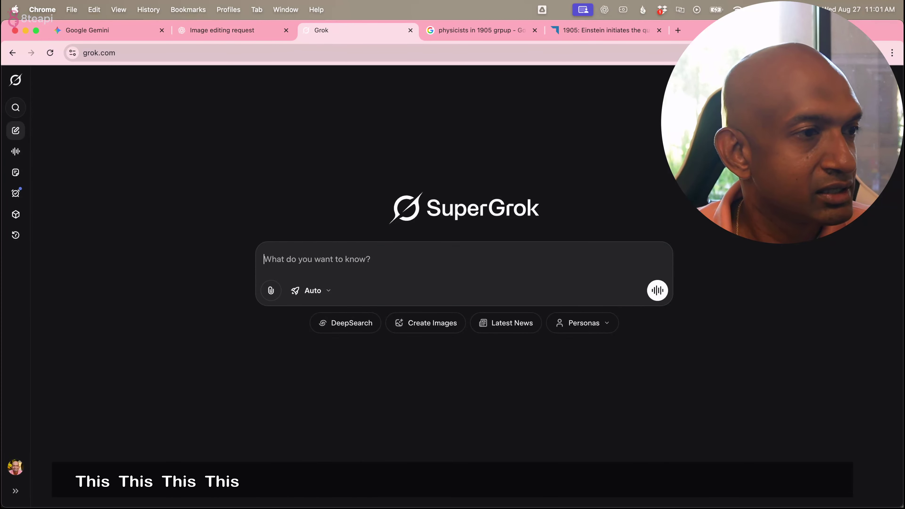
left_click_drag(4, 206, 299, 312)
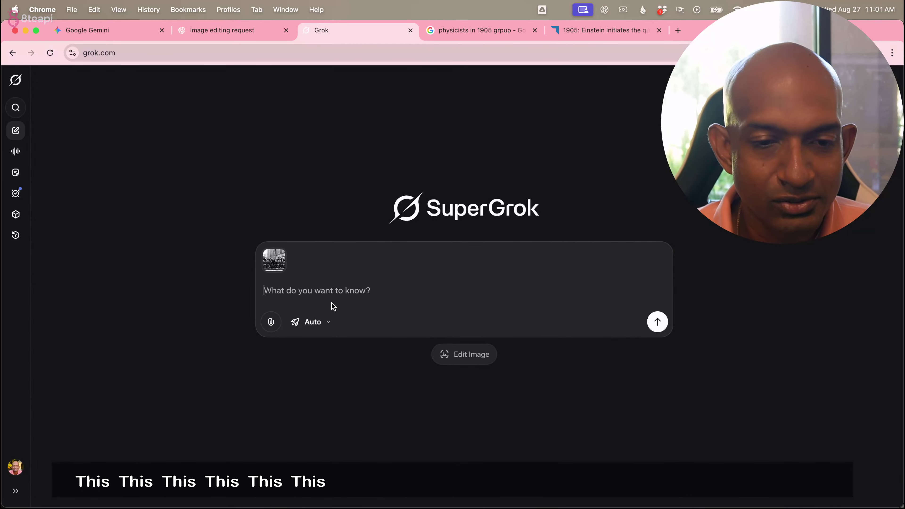
key("super+v")
key("Return")
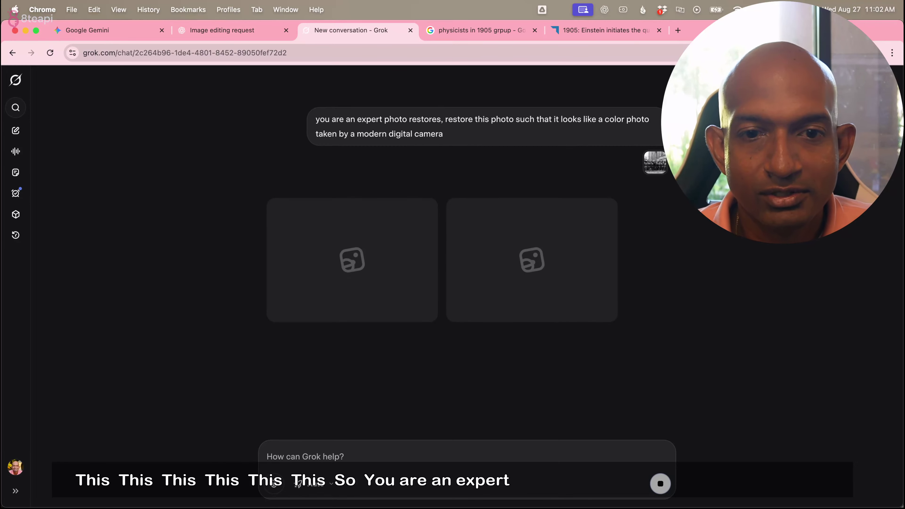
Enlarge Gemini's restored photo and open the original solvay_conference_1927_72dpi.jpg in Preview, shrinking its window to fit over the result.
left_click(123, 29)
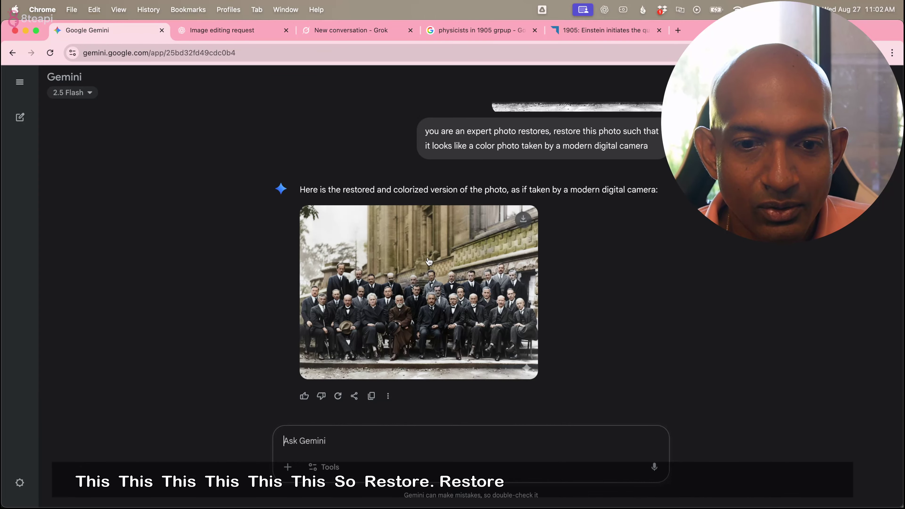
left_click(439, 260)
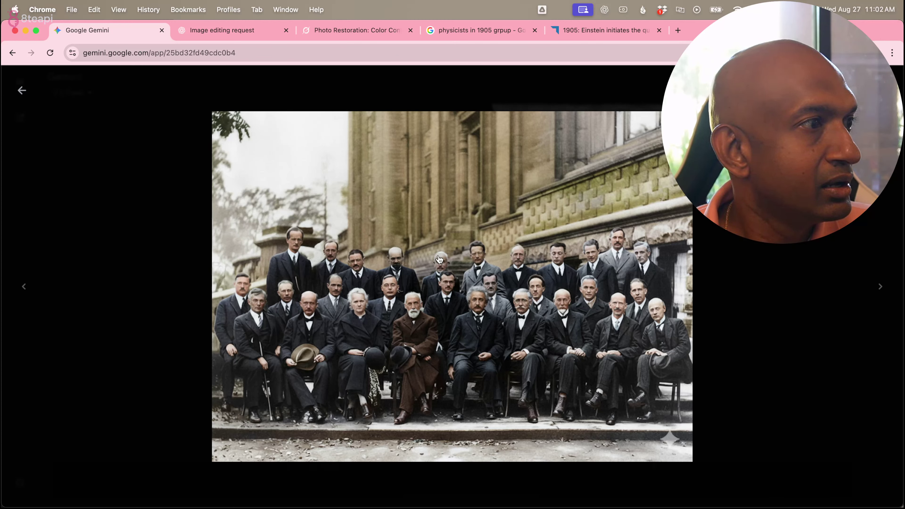
key("super+Tab")
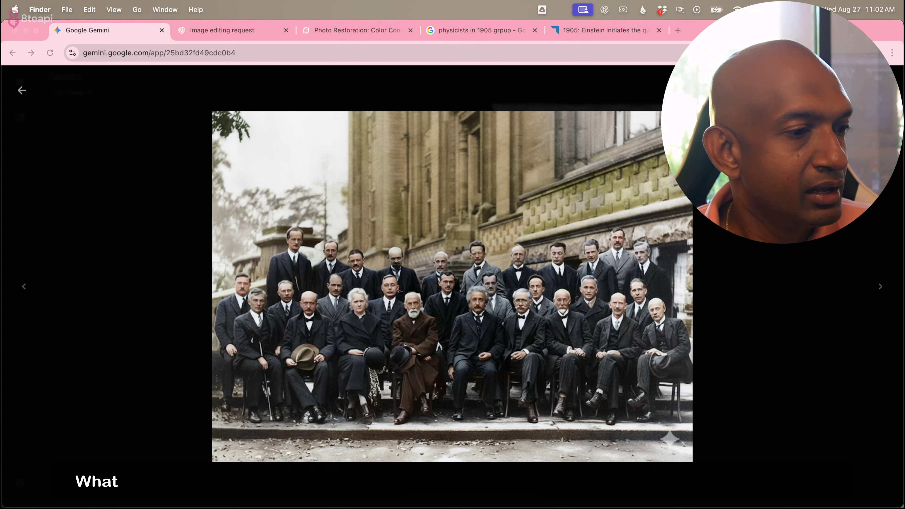
key("super+o")
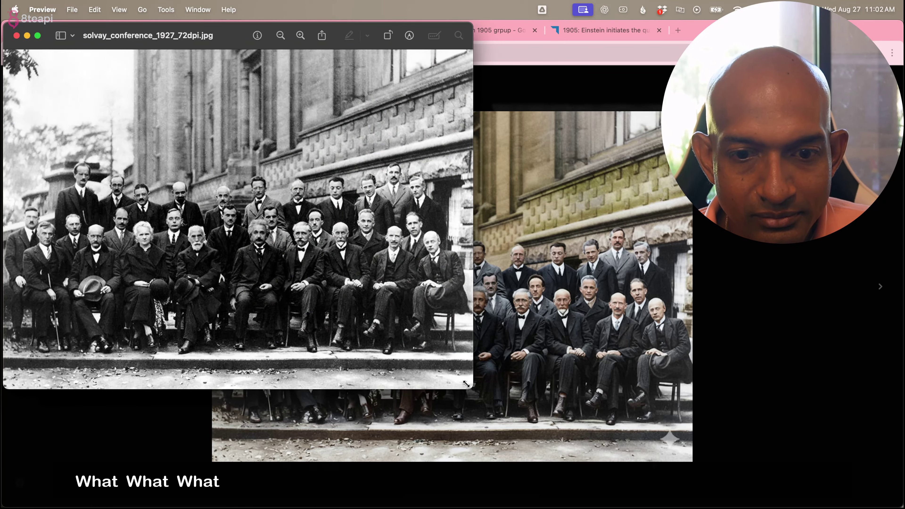
left_click_drag(467, 384, 303, 252)
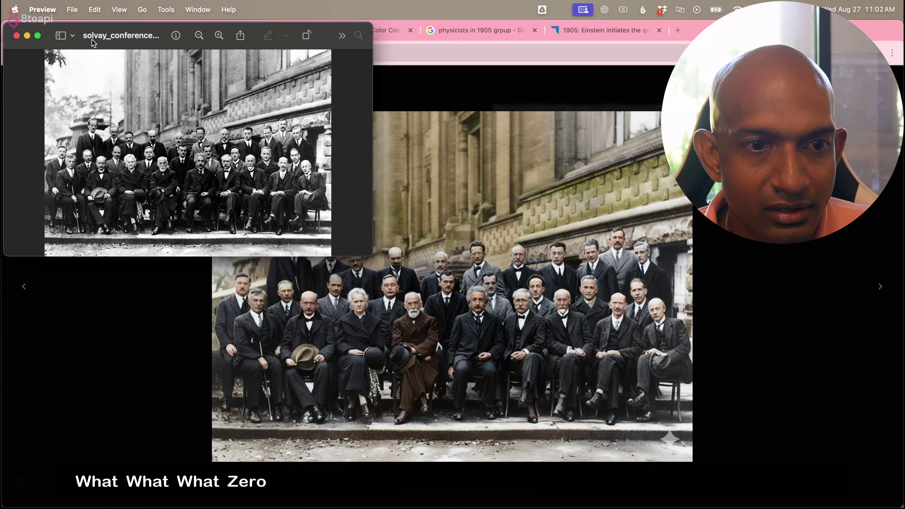
Compare the faces and clothing in Gemini's restored photo with the original, moving the original's window aside and back as needed.
left_click_drag(89, 47, 764, 156)
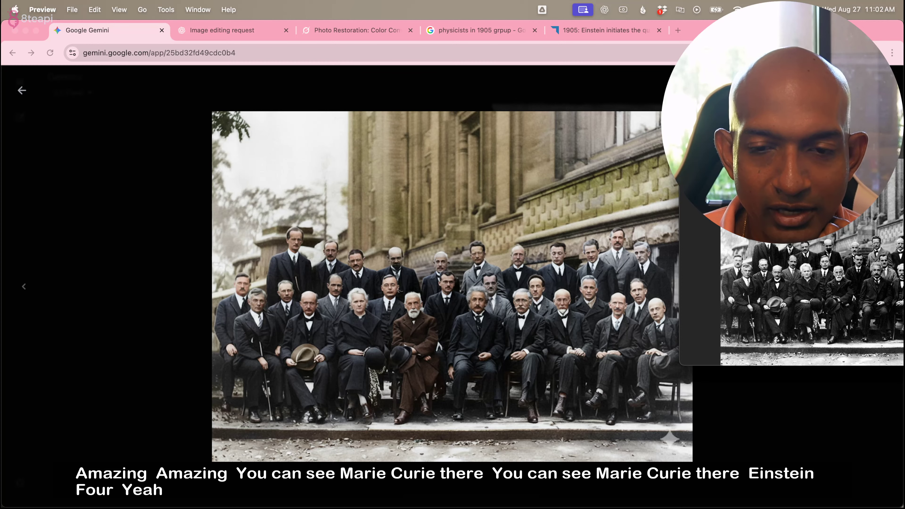
left_click_drag(764, 156, 81, 36)
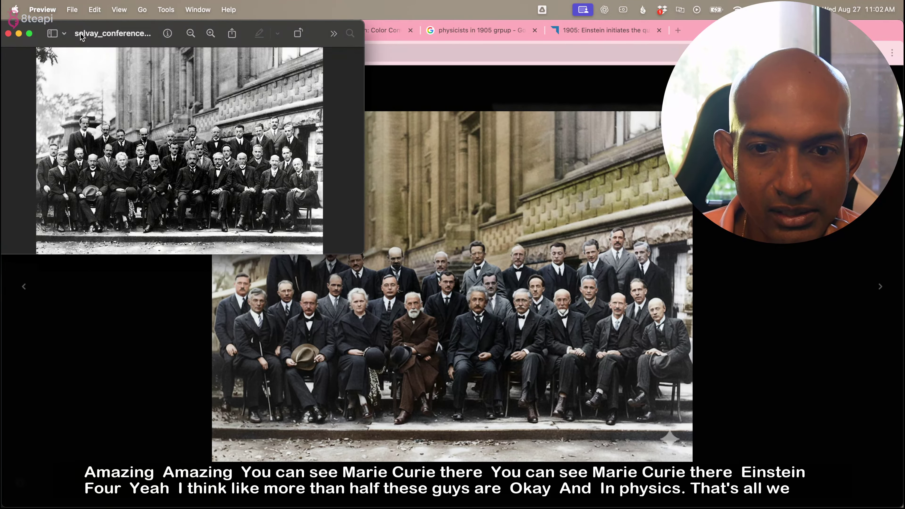
left_click_drag(81, 35, 694, 488)
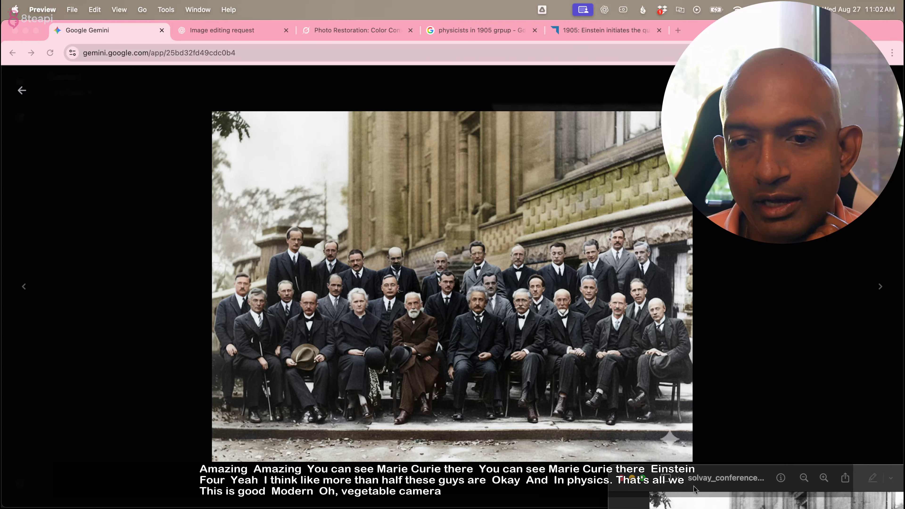
left_click_drag(693, 486, 619, 109)
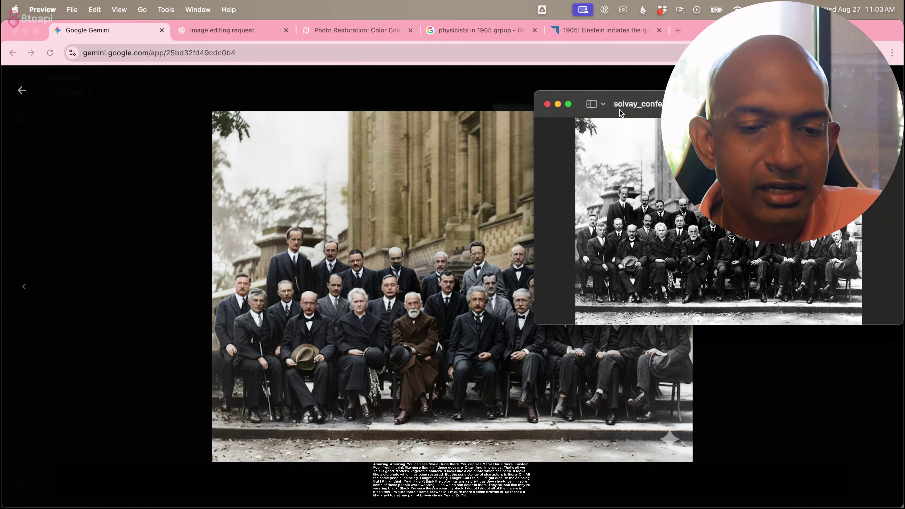
Check the progress of ChatGPT's restoration, switch to Grok's results and enlarge one of its restored photos.
left_click(227, 29)
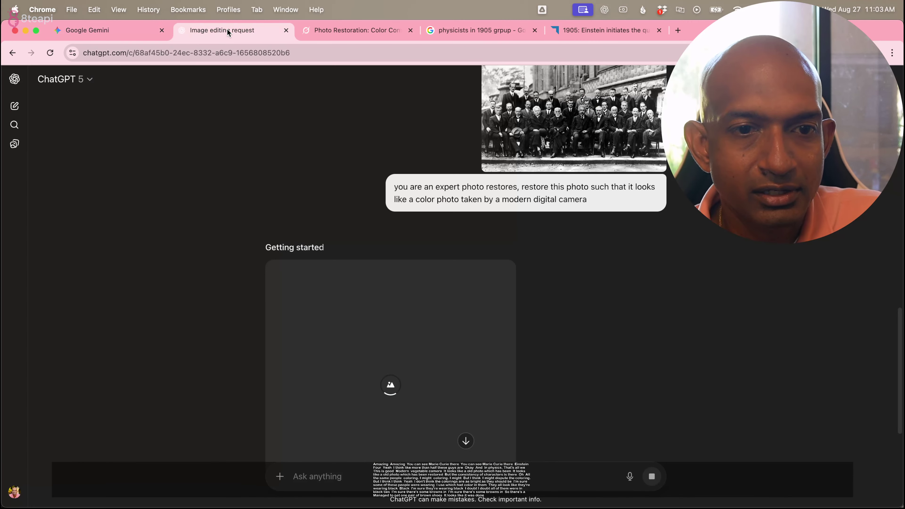
left_click(342, 30)
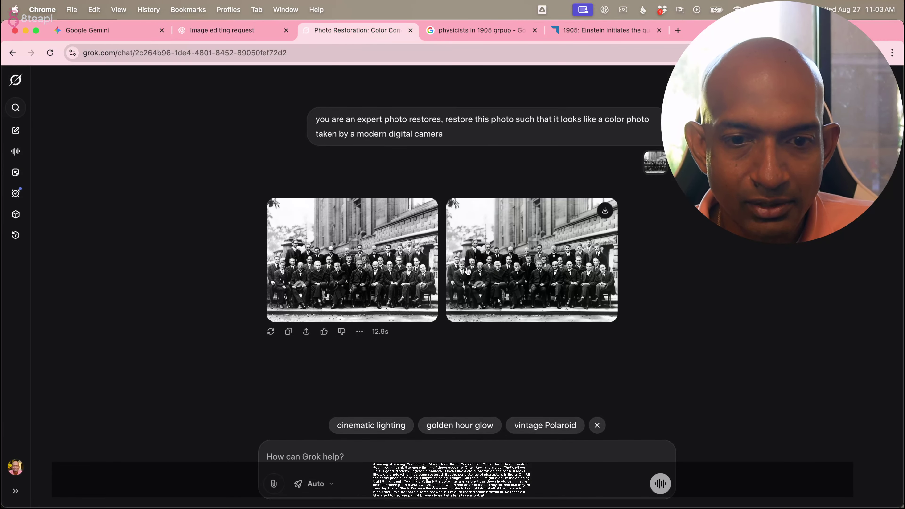
left_click(502, 244)
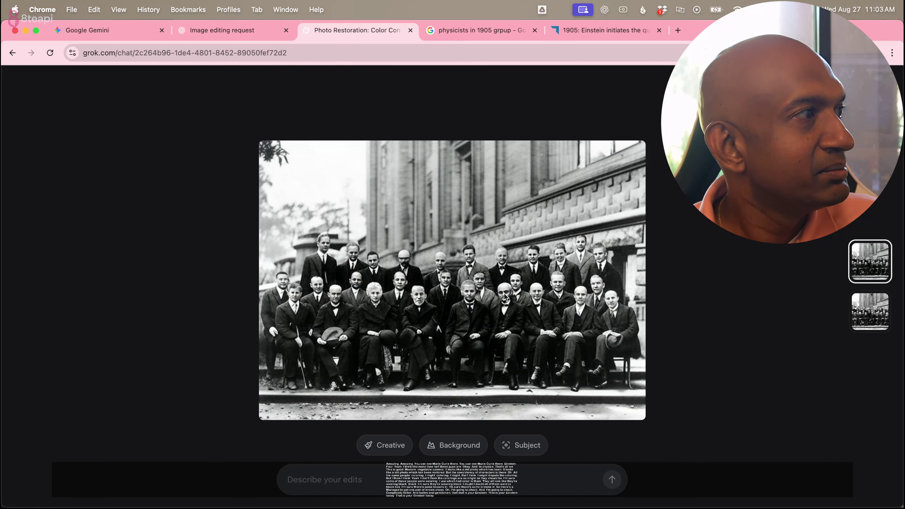
Check the progress of ChatGPT's restoration and return to the Gemini conversation, closing the enlarged photos in Grok and Gemini.
key("Escape")
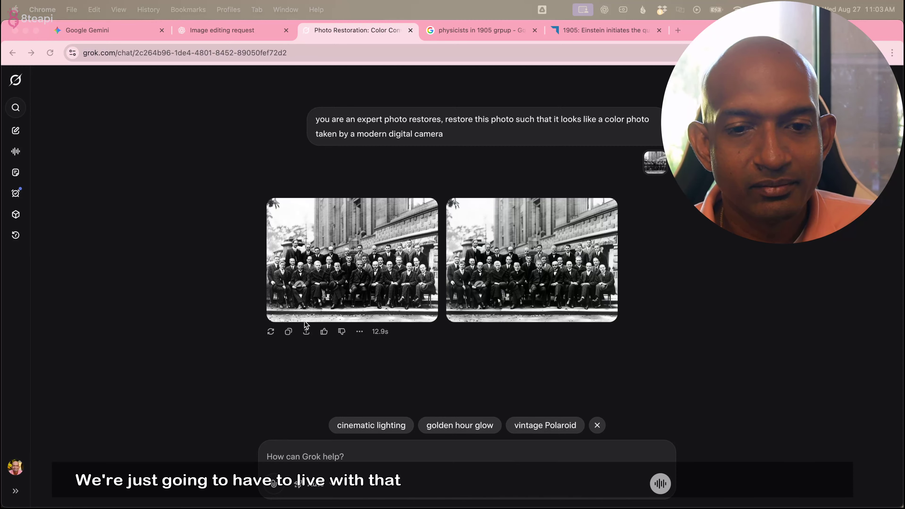
left_click(228, 34)
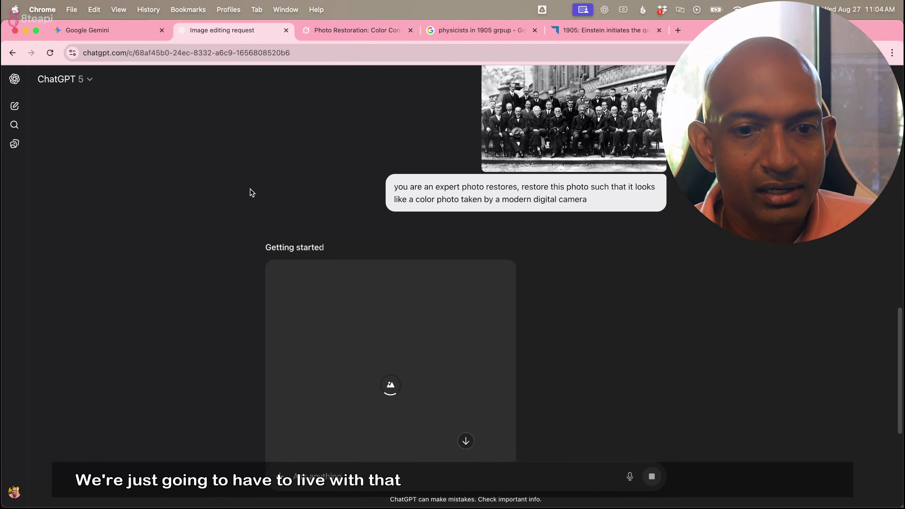
left_click(128, 33)
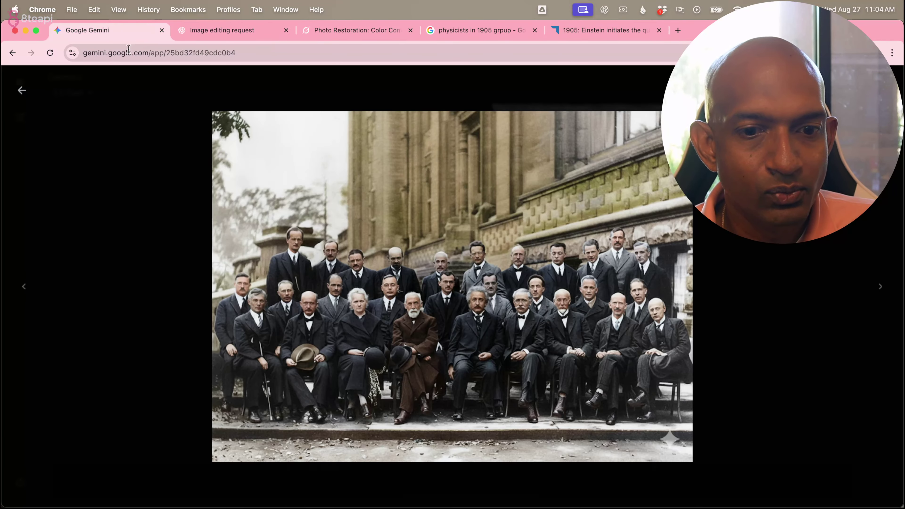
left_click(22, 90)
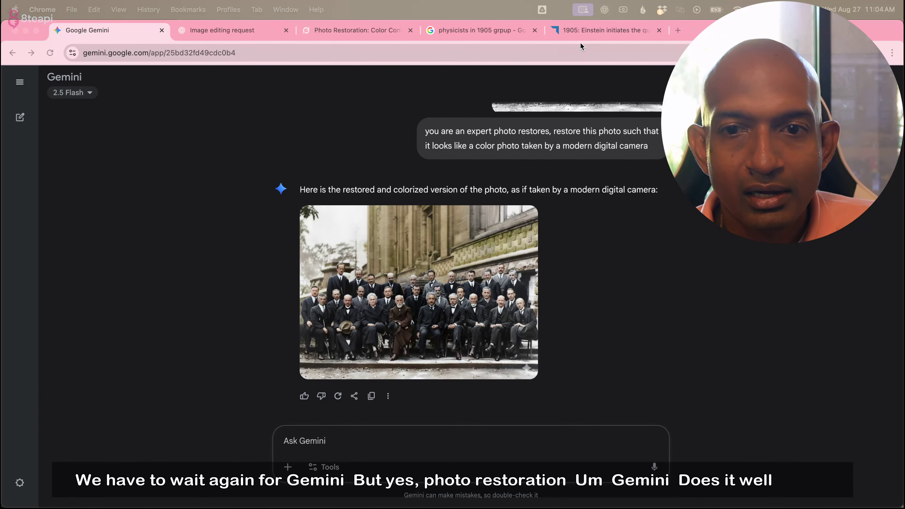
Replace the Google Images query about physicists with a search for "1985 dorm room photo".
left_click(460, 36)
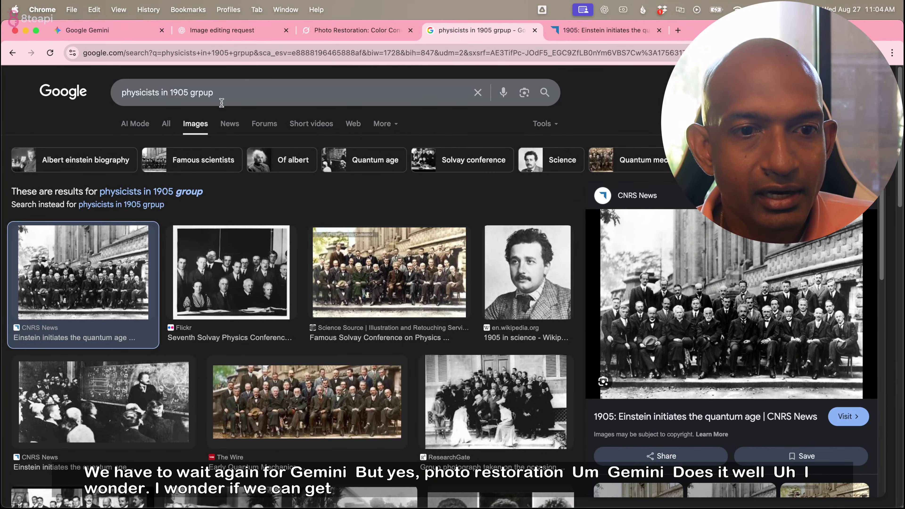
triple_click(225, 92)
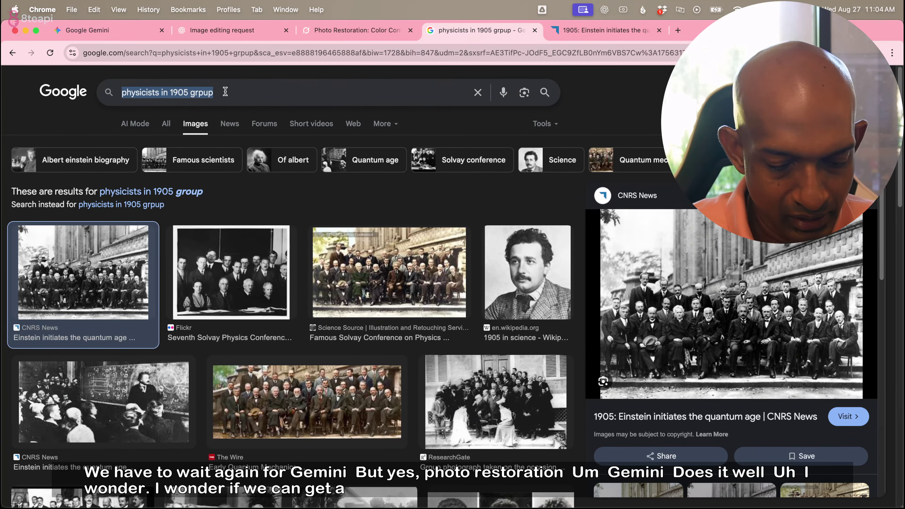
type("198")
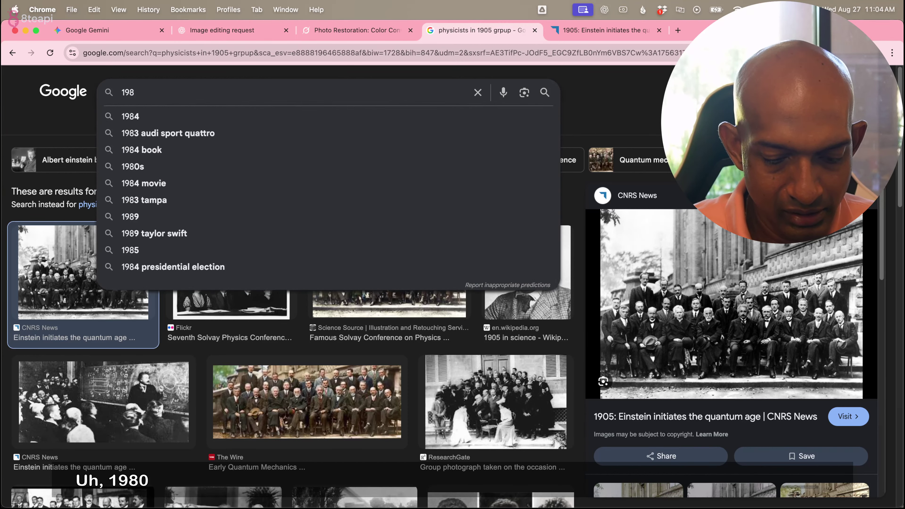
type("5 ")
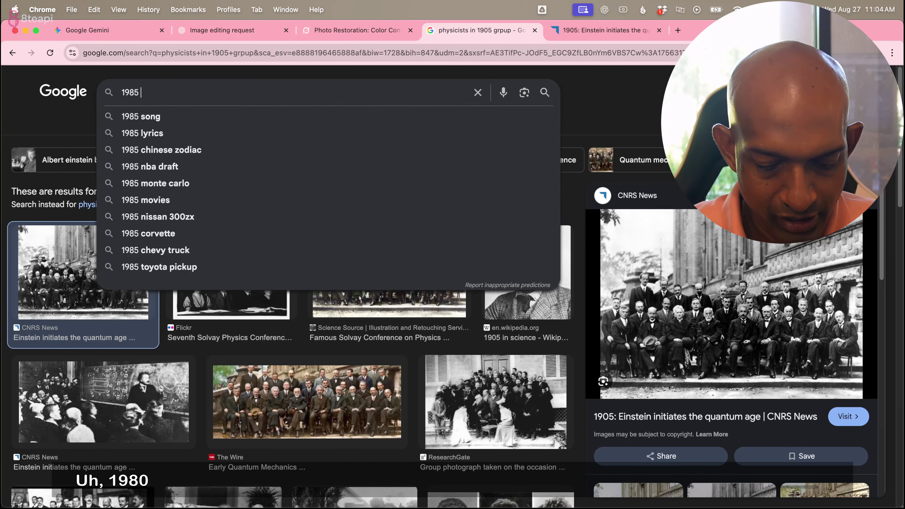
type("dorm roo")
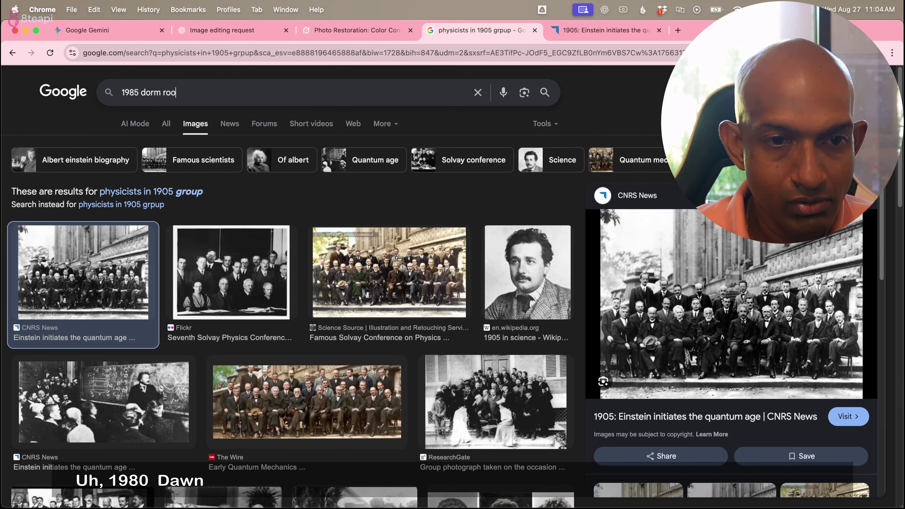
type("m photo")
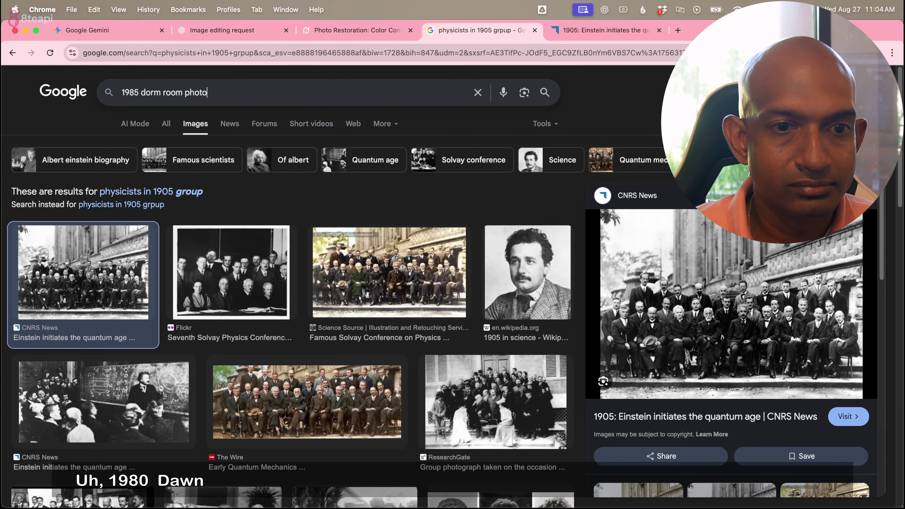
key("Return")
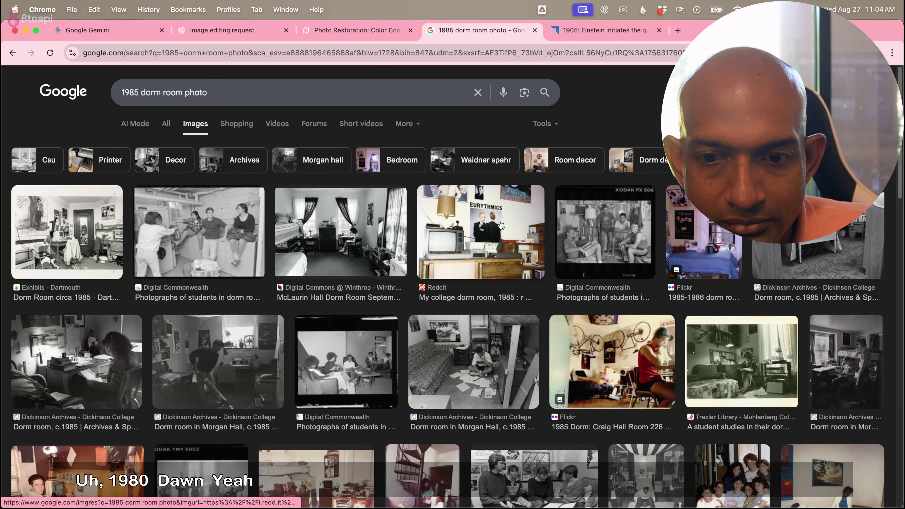
Find the RPI 1984-1985 Warren Hall dorm room photo in the image results and open its Flickr page.
scroll(598, 368, "down", 4)
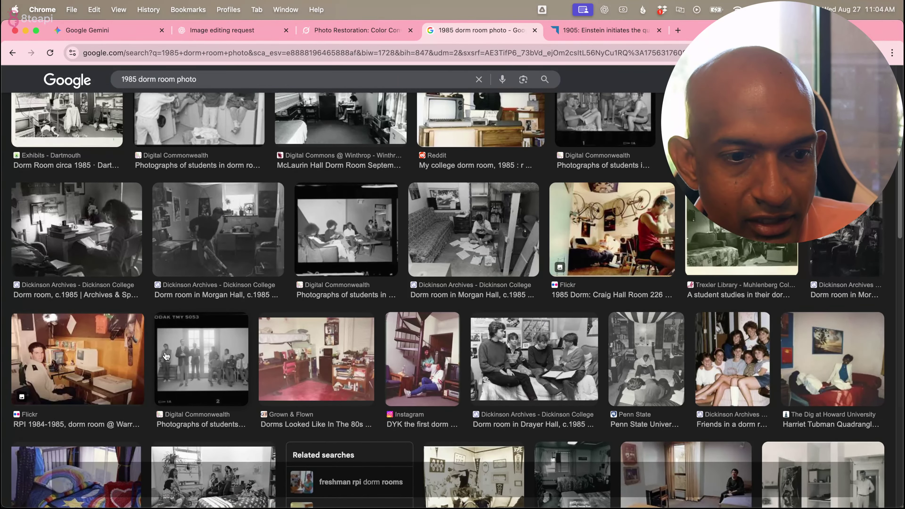
left_click(100, 361)
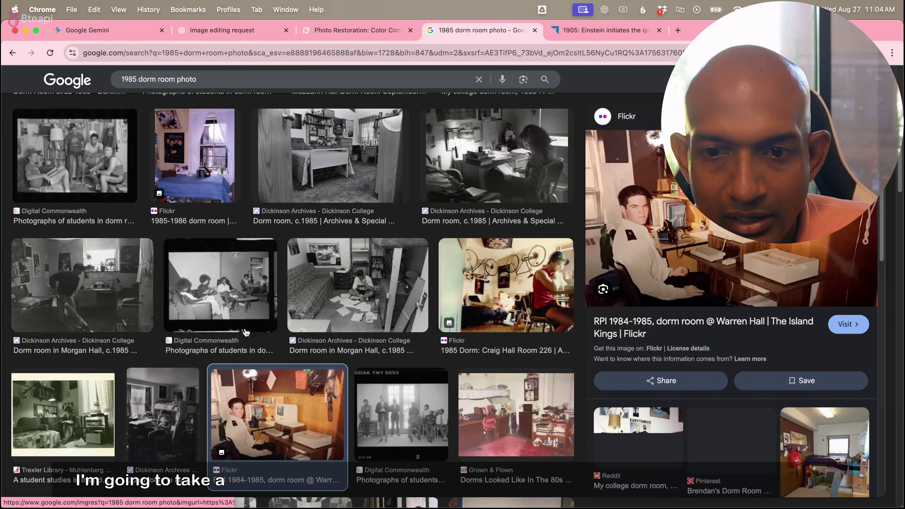
left_click(847, 333)
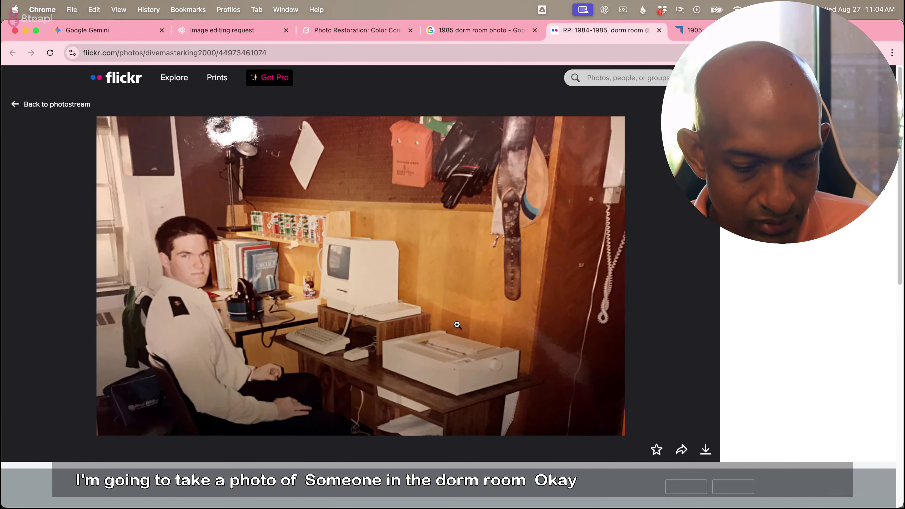
Take a screenshot of just the dorm room photo and close its Flickr page.
key("super+shift+4")
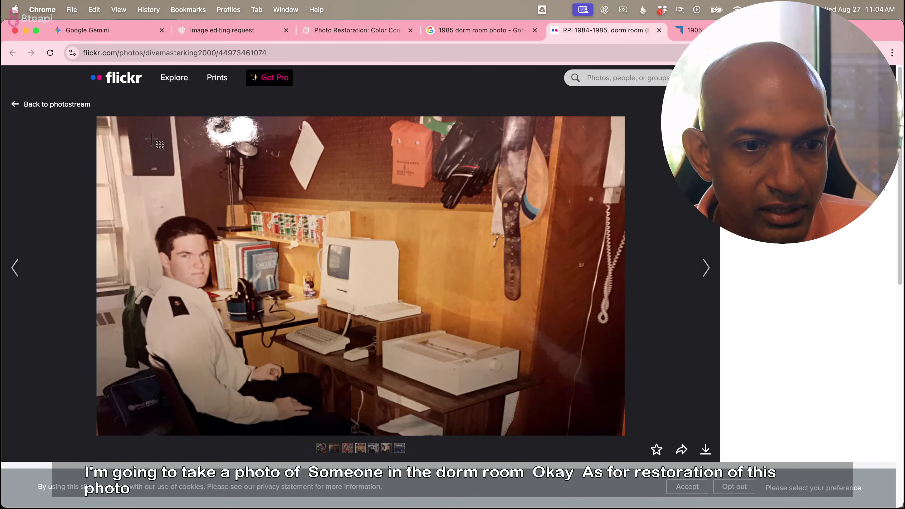
left_click_drag(98, 119, 623, 435)
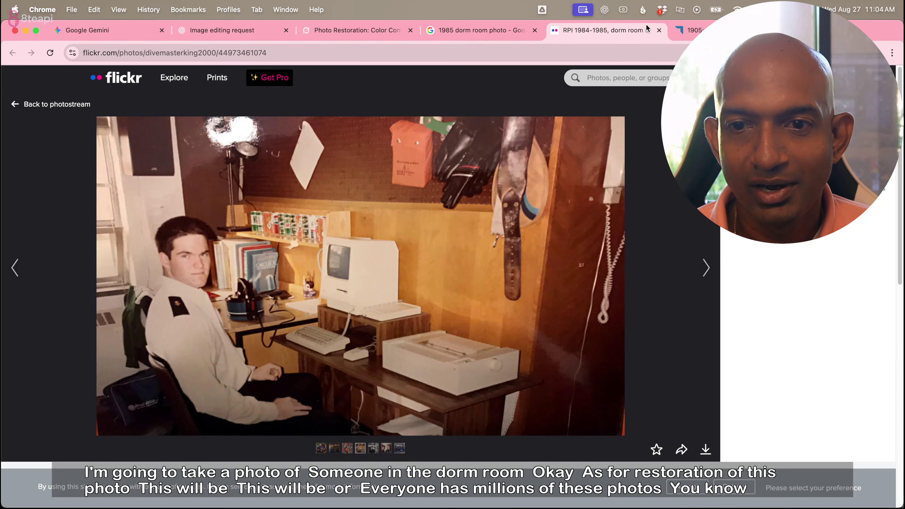
left_click(658, 30)
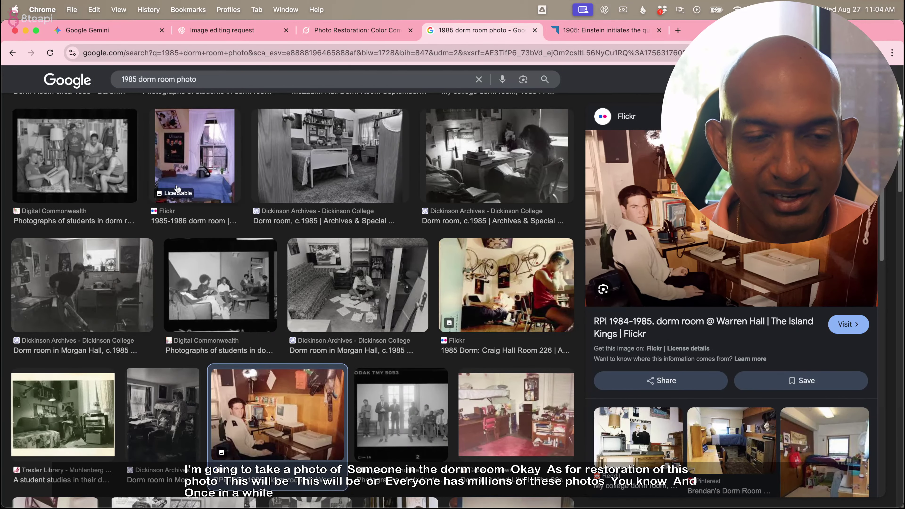
Switch to the Gemini conversation and attach the dorm room screenshot from Finder to a new message.
left_click(139, 31)
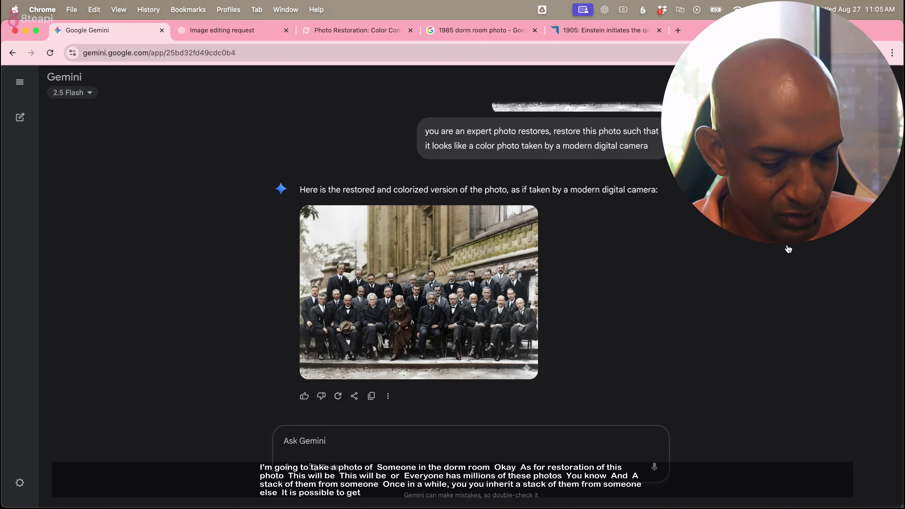
key("super+Tab")
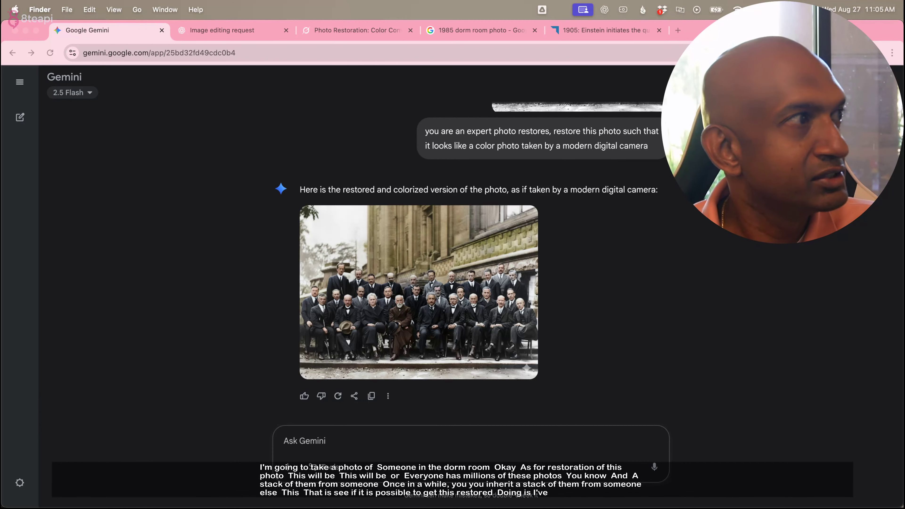
left_click_drag(321, 356, 366, 429)
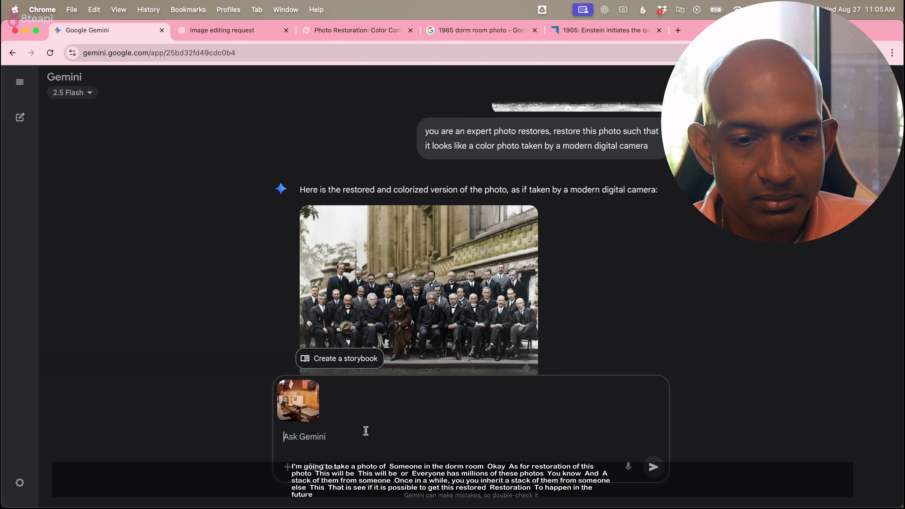
Write the prompt "i want to recolor and restore this image such that it looks like it was taken on a modern digital camera".
type("I want t")
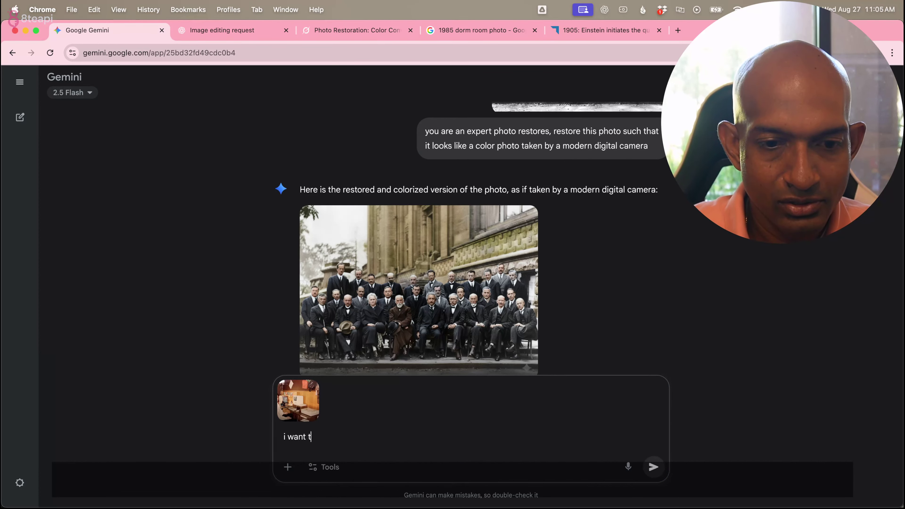
type("o recolor")
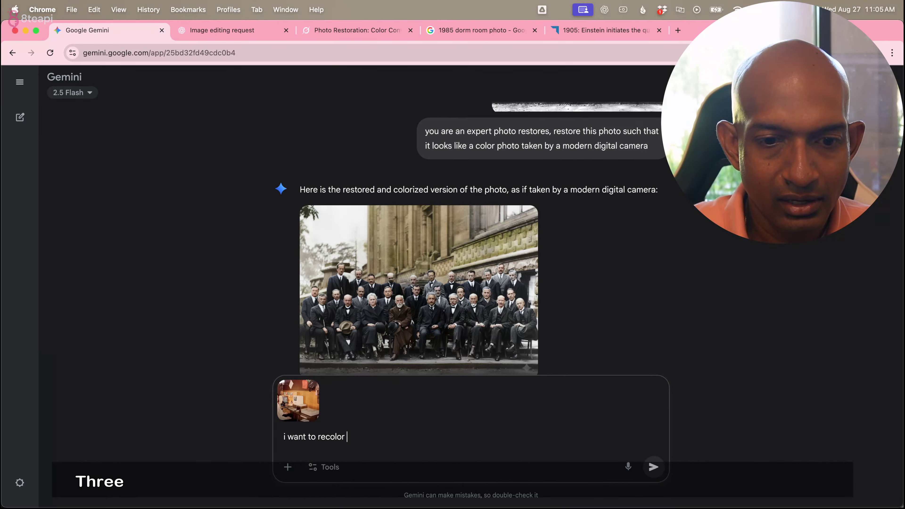
type(" and restore")
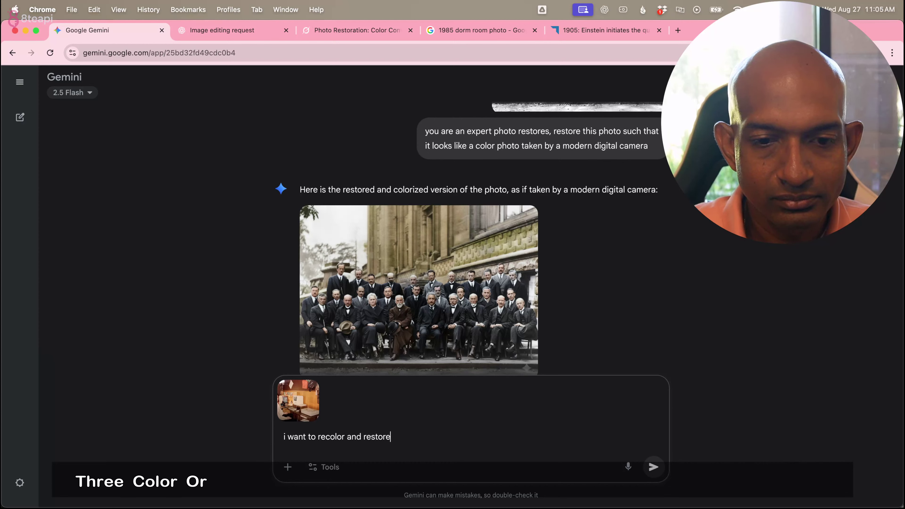
type(" this image such")
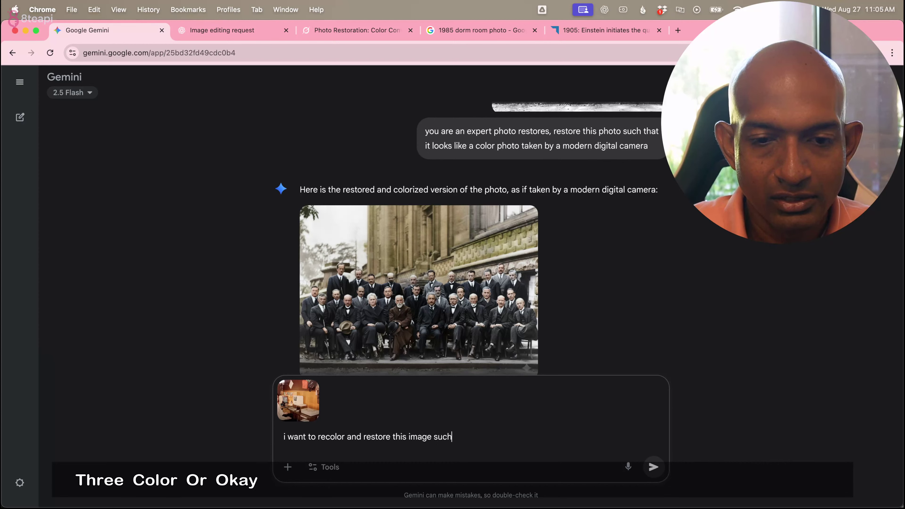
type(" that it looks")
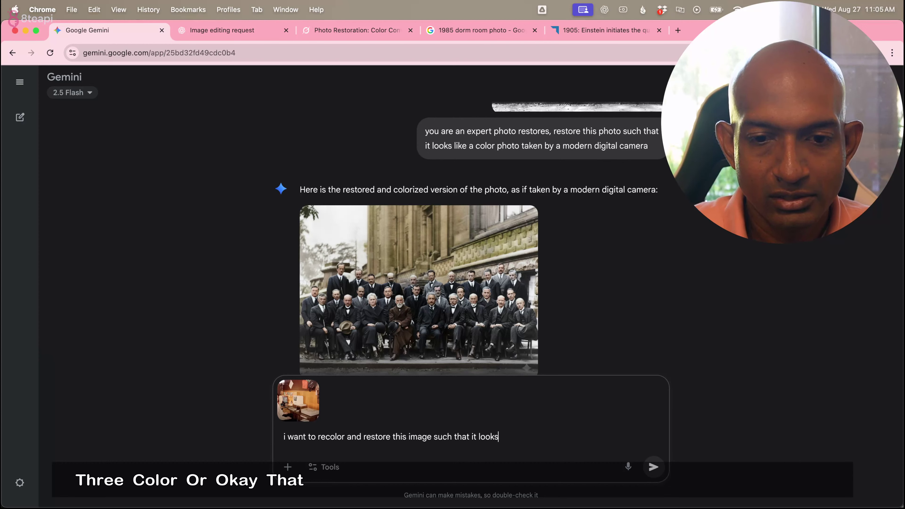
type(" like it was ")
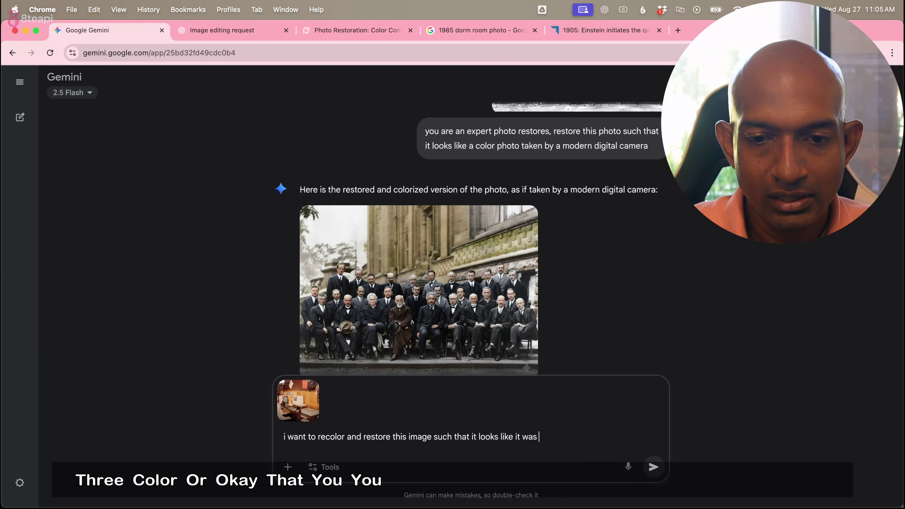
type("taken in")
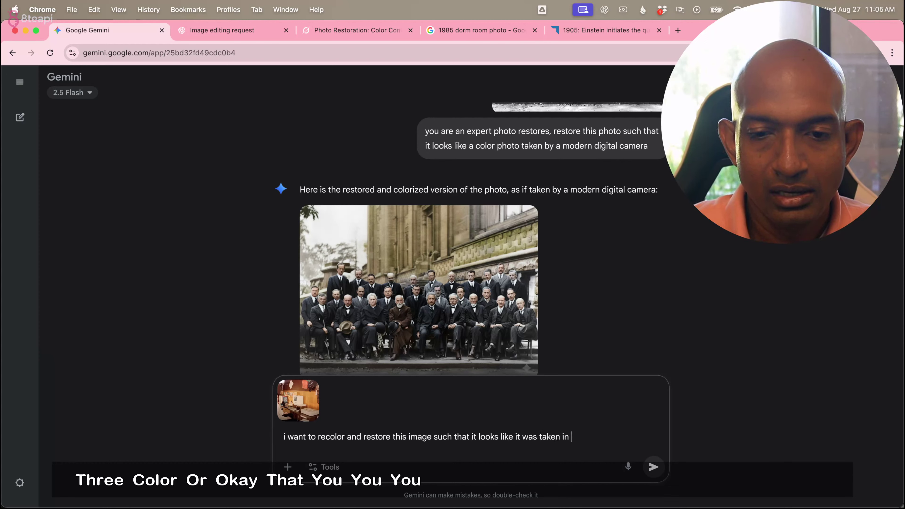
key("BackSpace")
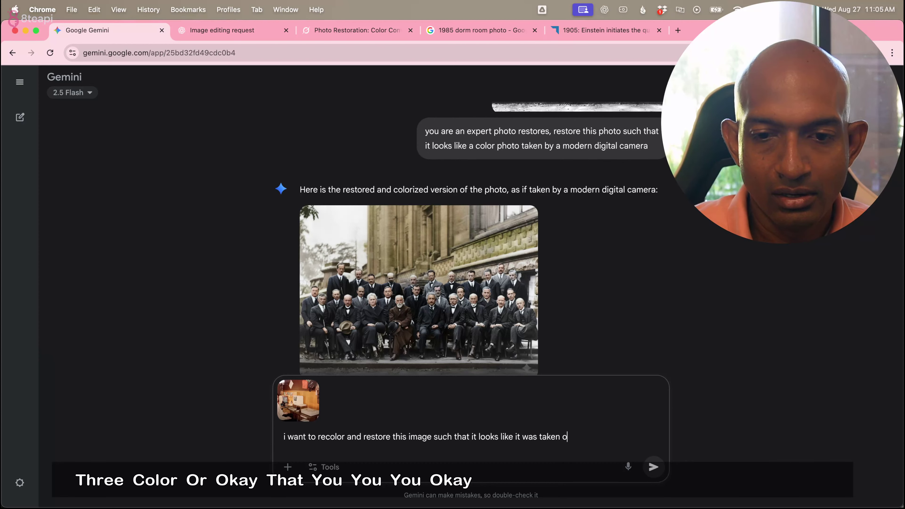
type("n a moder")
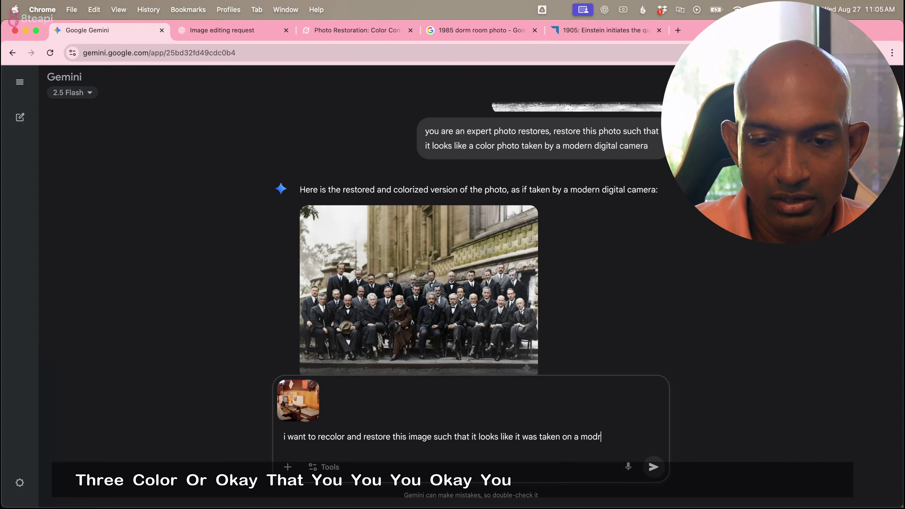
key("BackSpace")
type("ern digitia")
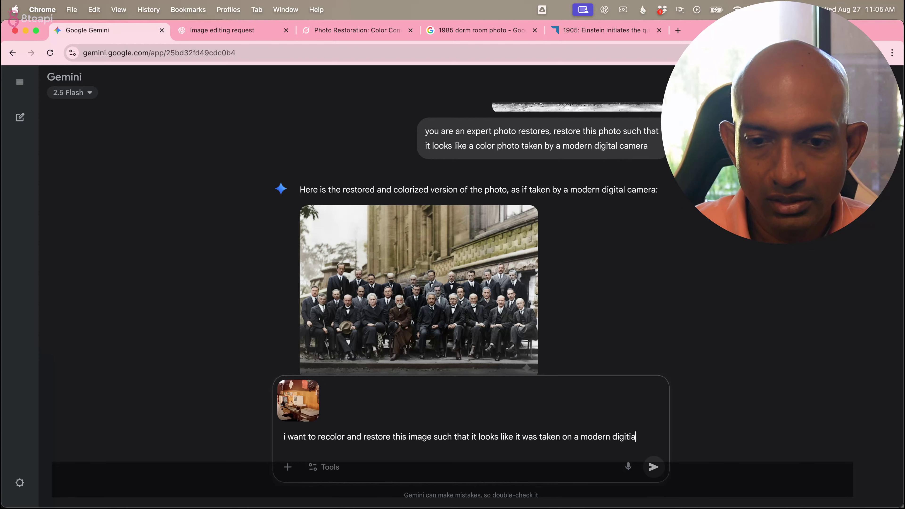
type("l")
key("BackSpace")
type("t")
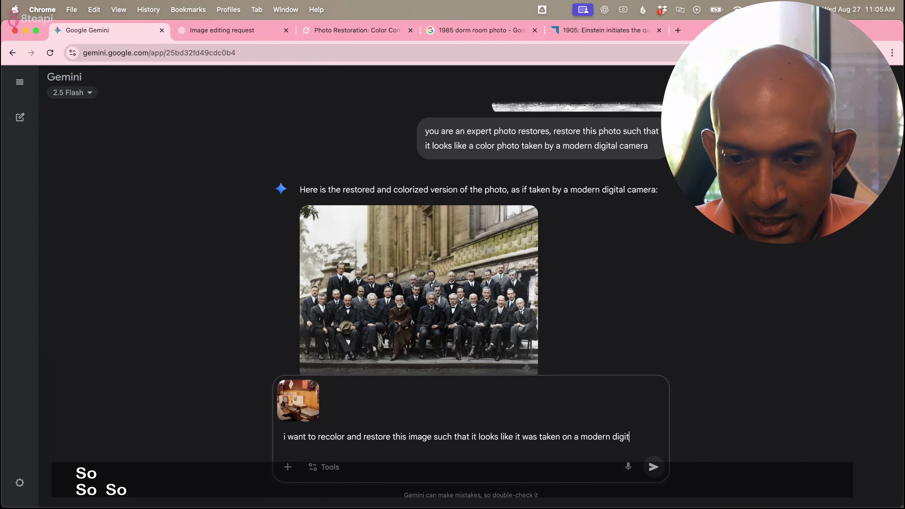
type("al v")
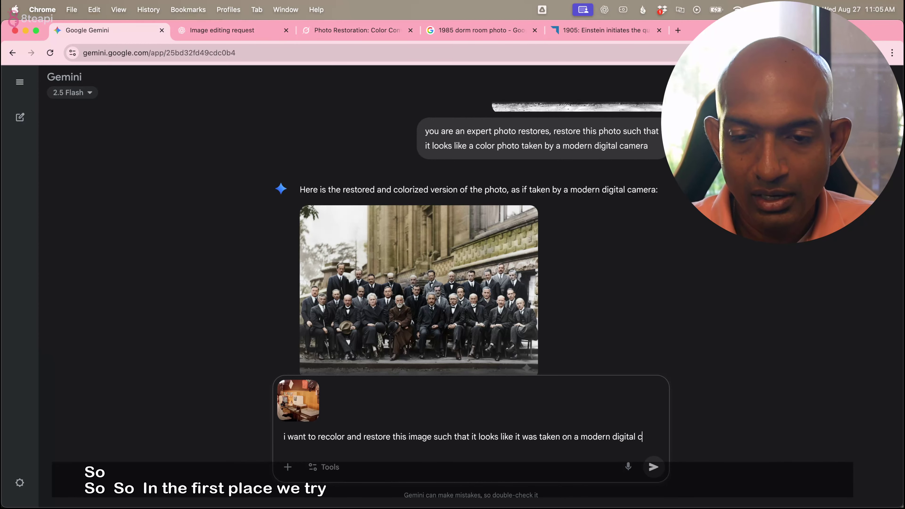
type("amera")
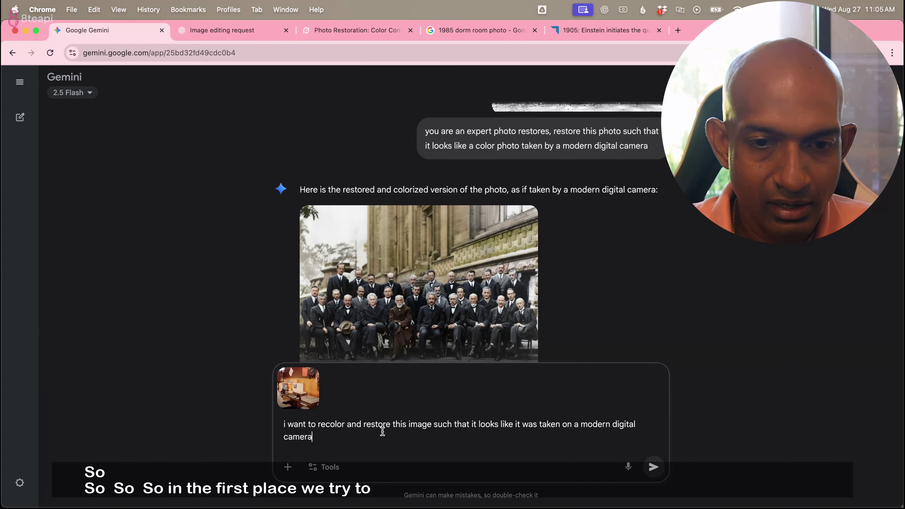
Copy the whole recolor-and-restore prompt to the clipboard, keeping its text in Gemini's message.
left_click_drag(326, 432, 284, 424)
key("super+c")
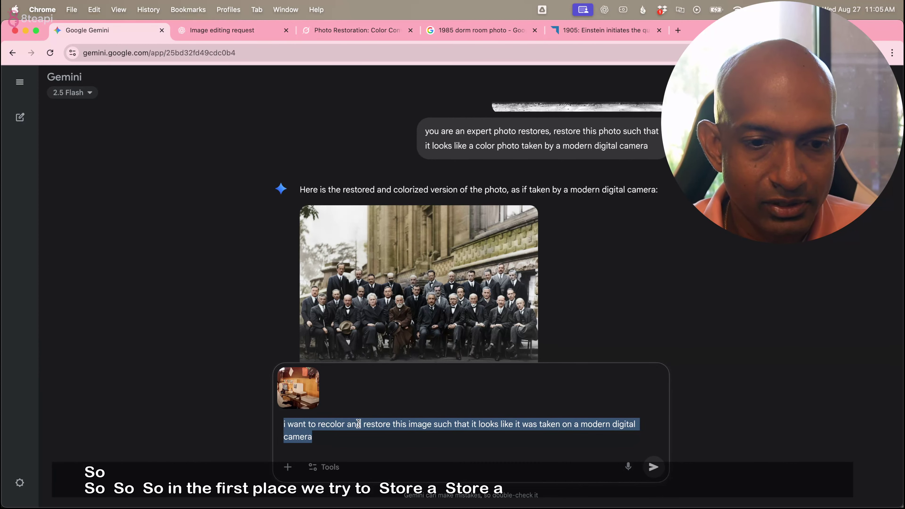
left_click(370, 435)
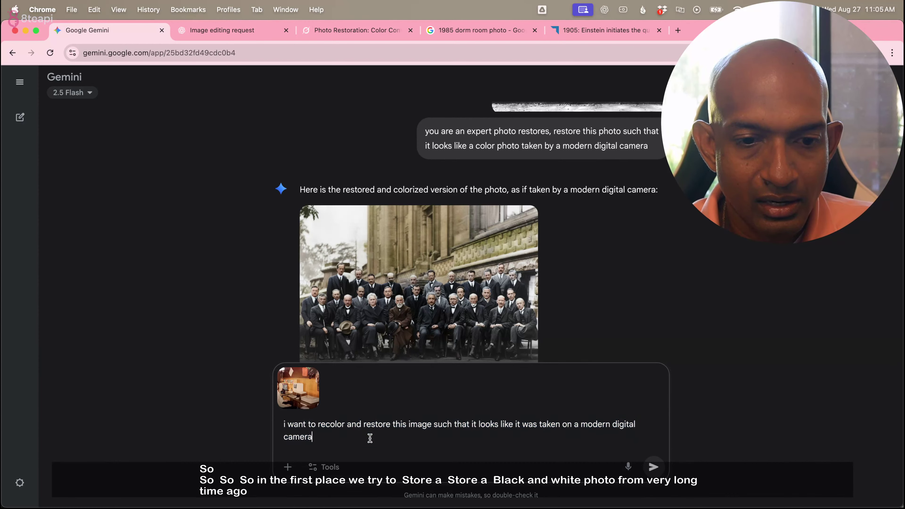
Send the recolor-and-restore prompt to Gemini and shrink the original dorm room screenshot's Preview window.
key("Return")
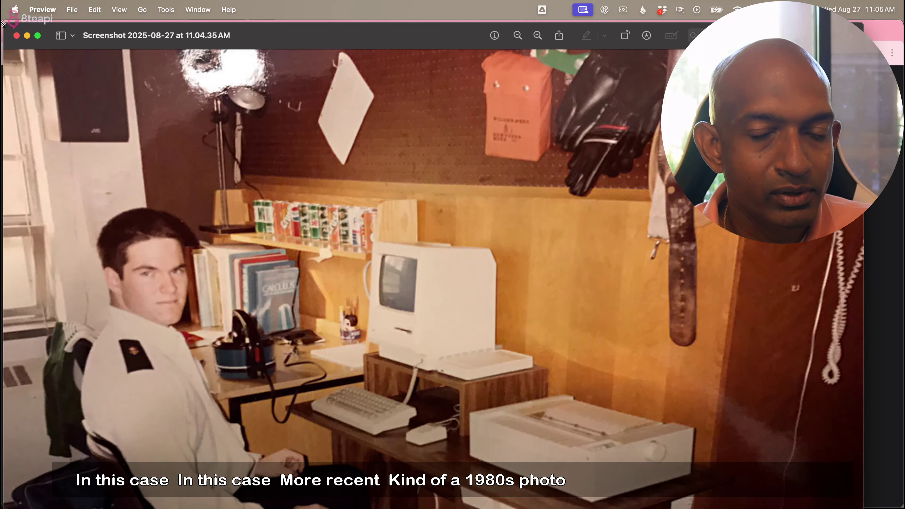
left_click_drag(3, 24, 35, 99)
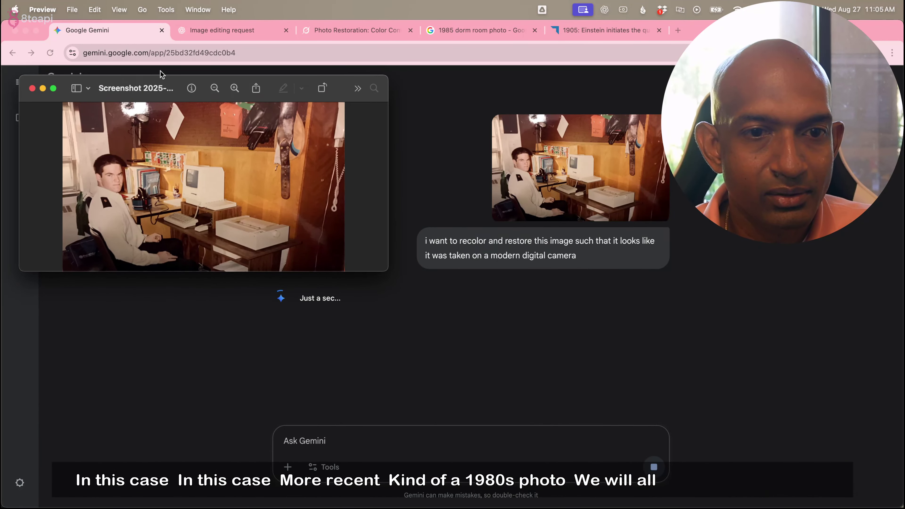
Attach the dorm room screenshot to a new message in the Grok conversation and send it with the copied recolor-and-restore prompt.
left_click(372, 32)
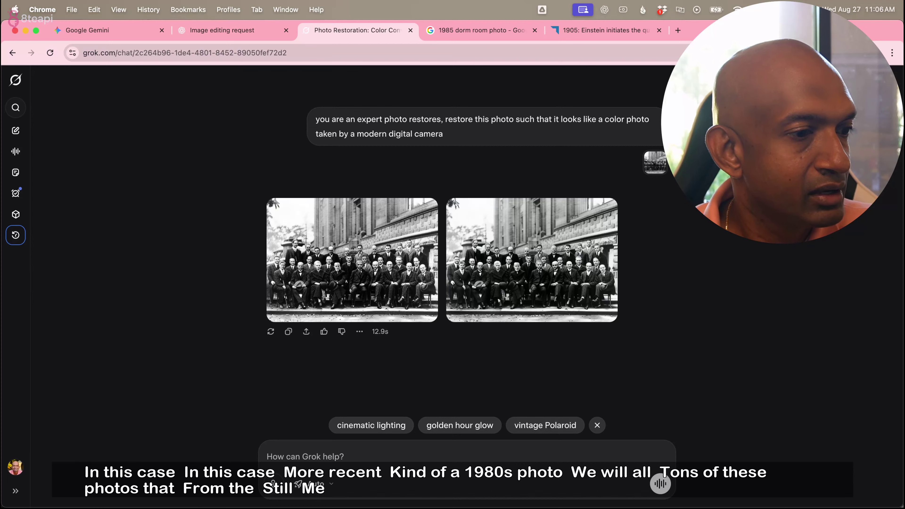
left_click_drag(199, 342, 331, 456)
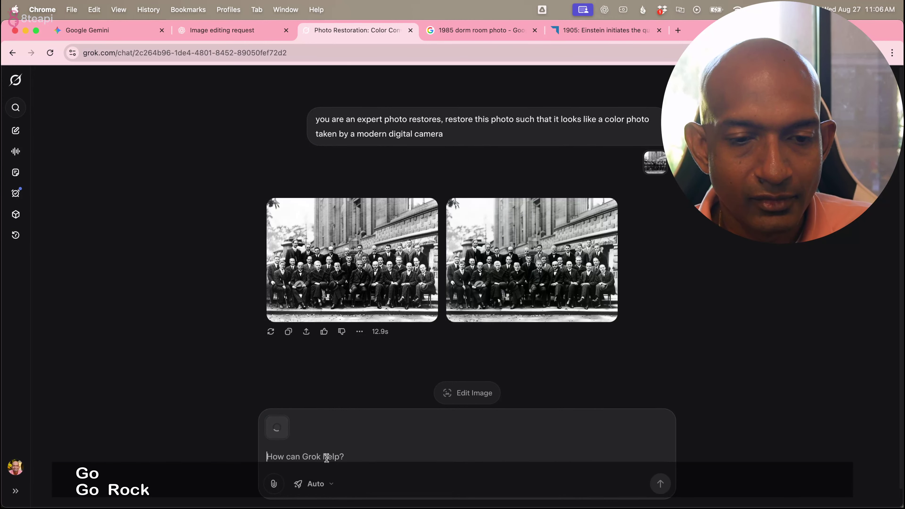
key("super+v")
key("Return")
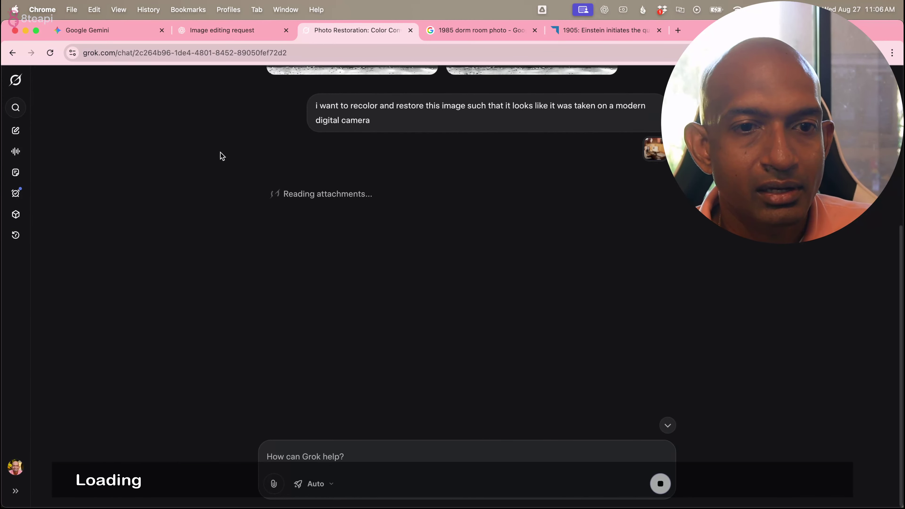
Switch to the ChatGPT conversation and compare its two colorized versions of the Solvay conference photo, in the thread and enlarged.
left_click(245, 31)
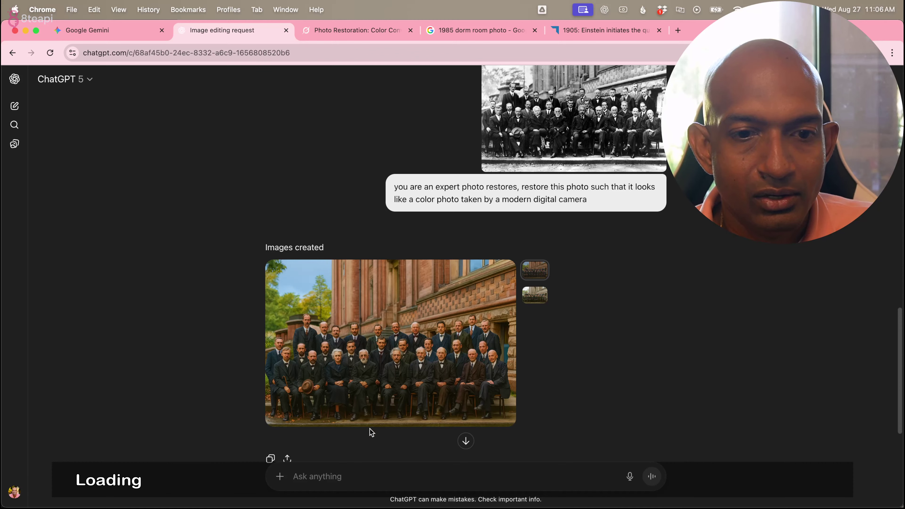
scroll(389, 343, "down", 3)
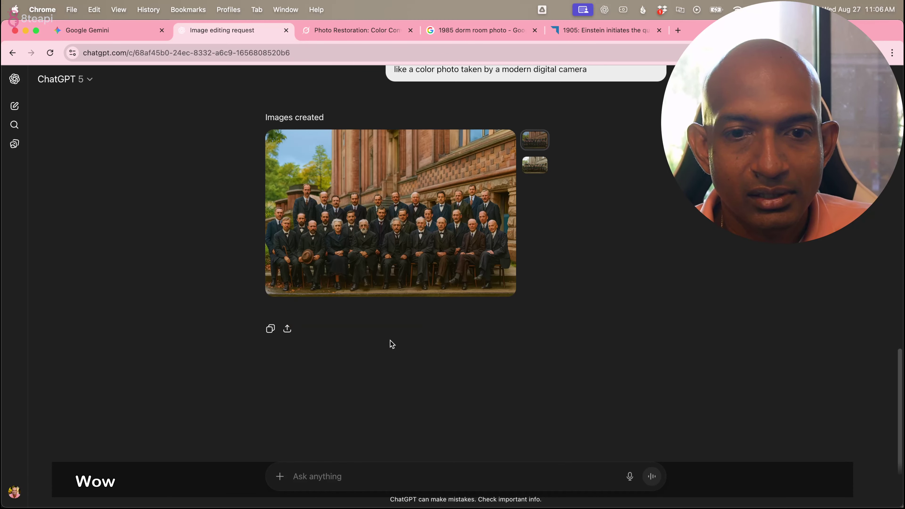
scroll(483, 228, "up", 10)
scroll(483, 228, "down", 10)
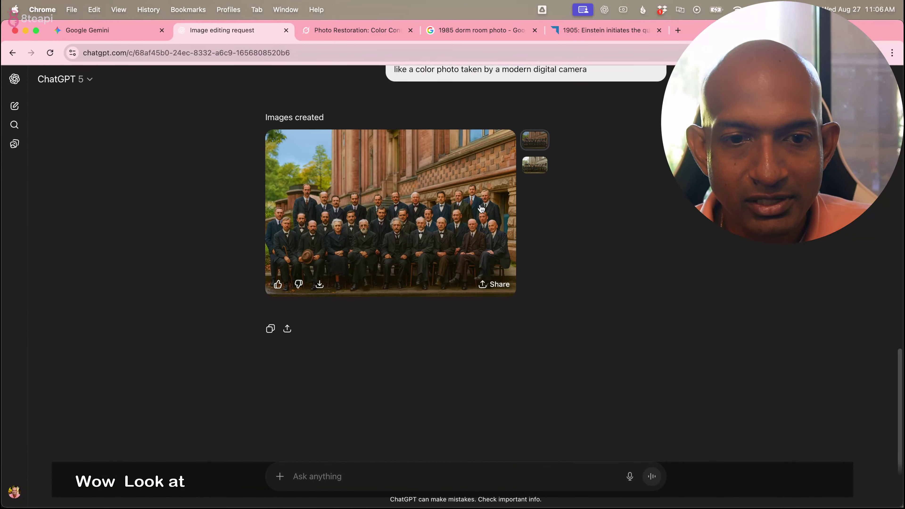
left_click(540, 170)
left_click(534, 141)
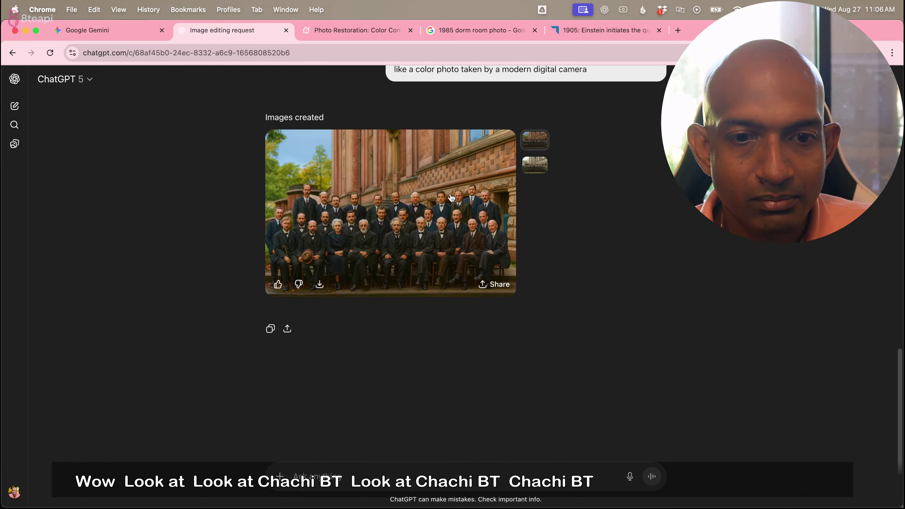
left_click(451, 199)
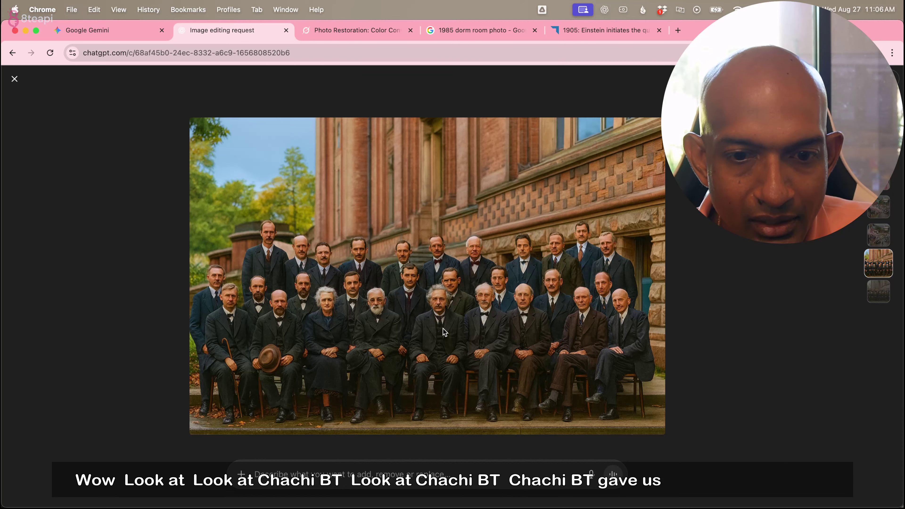
key("Up")
key("Down")
key("Down")
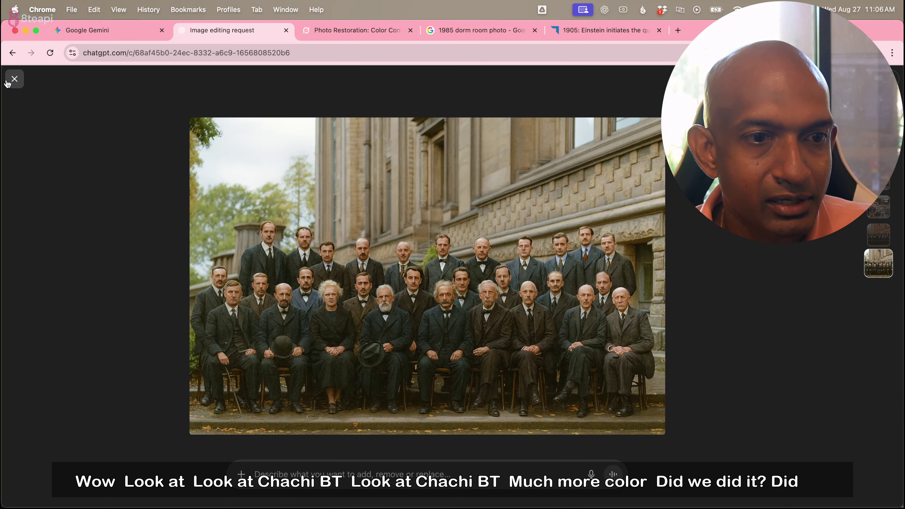
Enlarge each of ChatGPT's two Solvay versions again to examine facial likeness and color restoration, closing the viewer each time.
left_click(14, 79)
left_click(306, 185)
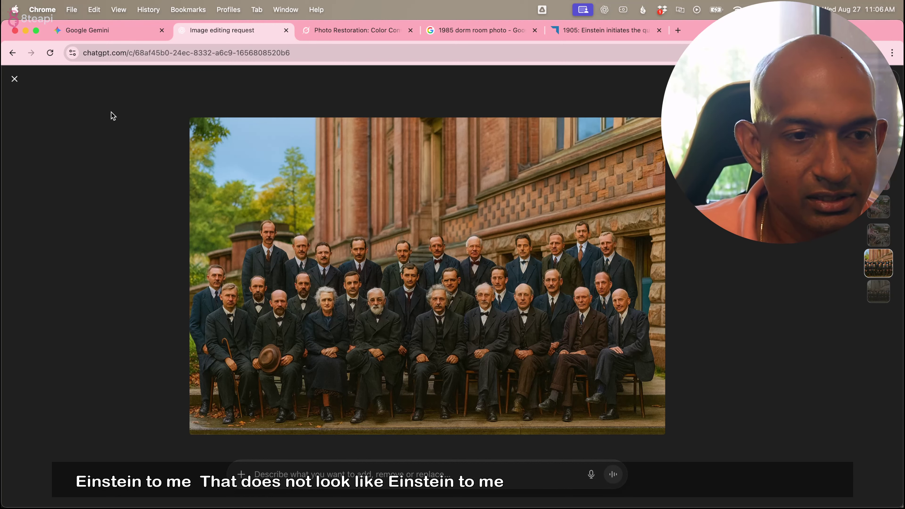
left_click(15, 79)
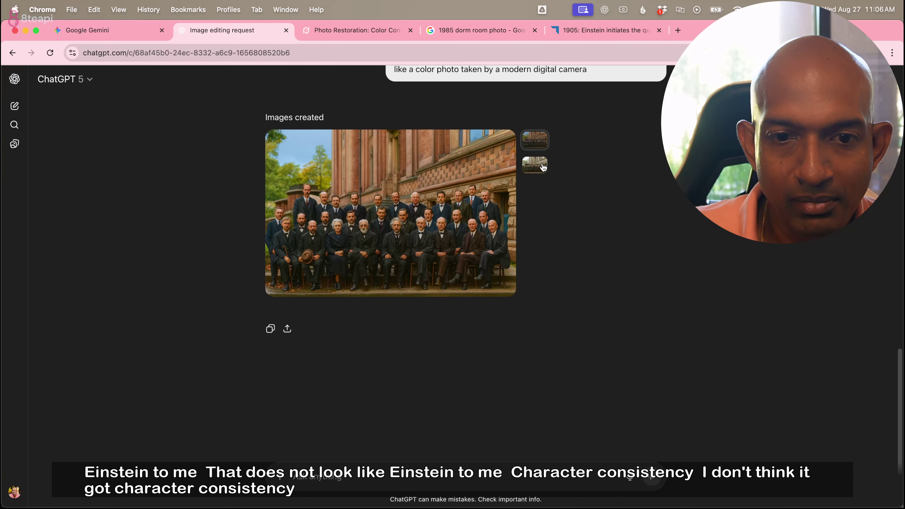
left_click(534, 165)
left_click(452, 228)
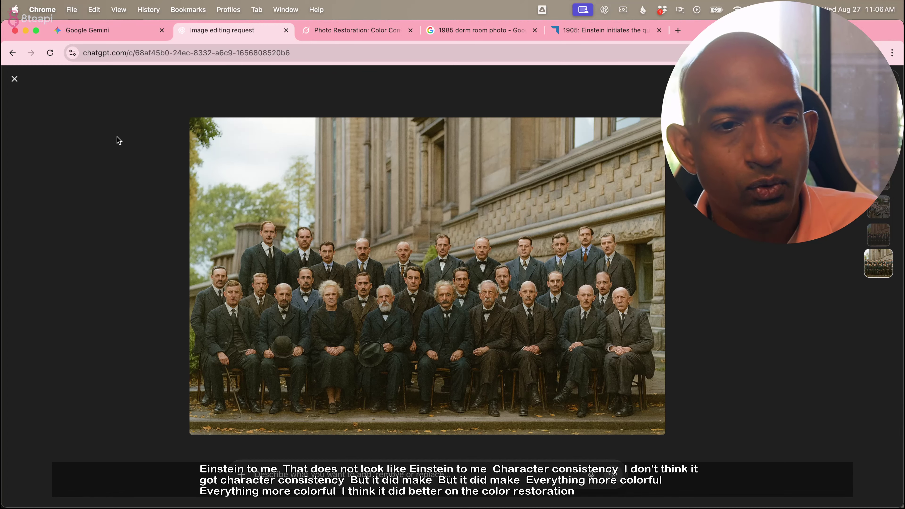
left_click(14, 79)
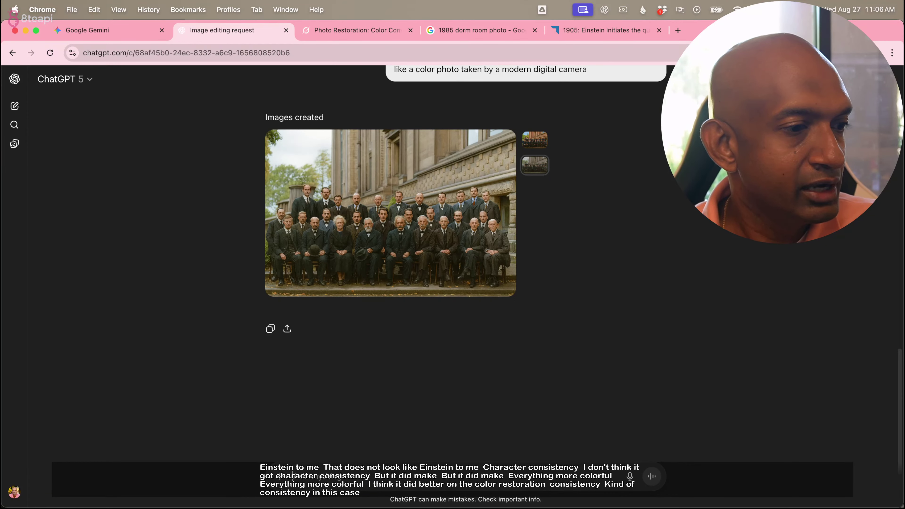
Attach the dorm room screenshot in ChatGPT and send "i want to recolor and restore this image such that it looks like it was taken on a modern digital camera".
left_click_drag(292, 496, 302, 460)
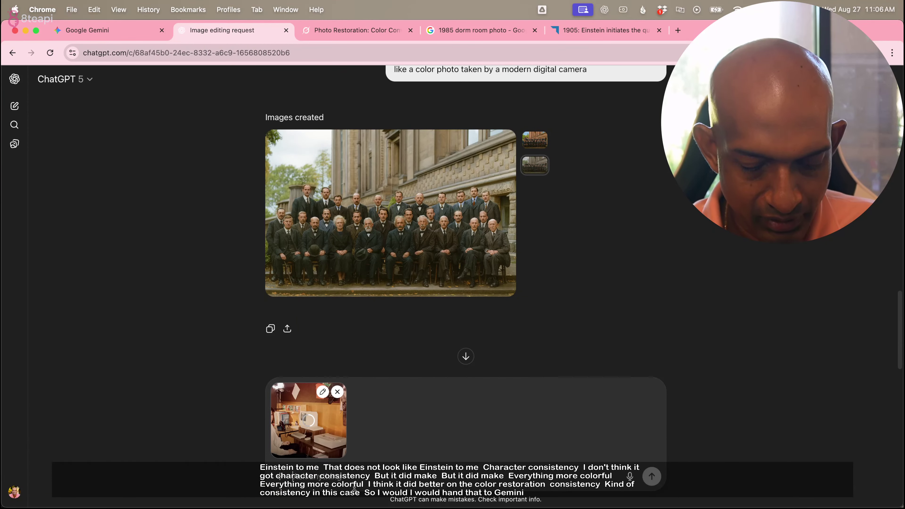
type("I want to recolor and restore this image such that it looks like it was taken on a modern digital camera")
key("Return")
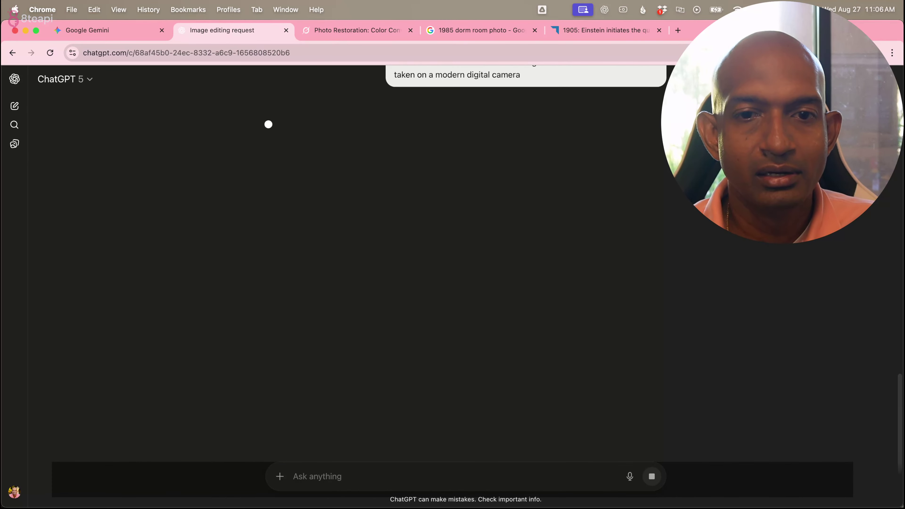
Review Grok's restored dorm room images in its conversation and enlarge the second one.
left_click(358, 38)
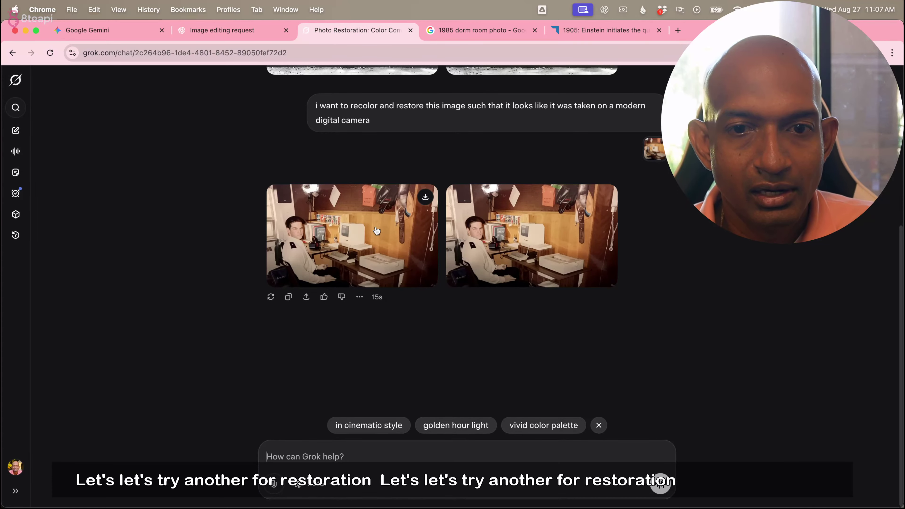
scroll(356, 238, "up", 3)
scroll(356, 238, "down", 3)
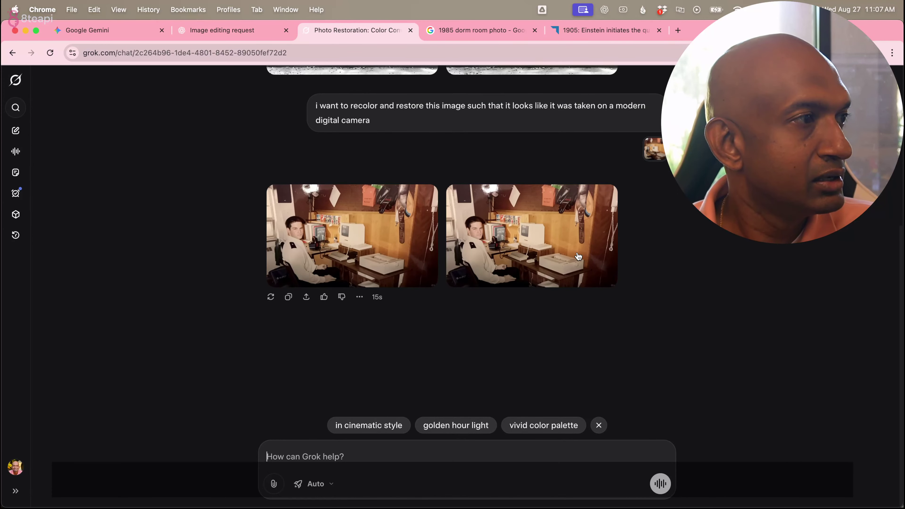
key("super+Tab")
key("super+Tab")
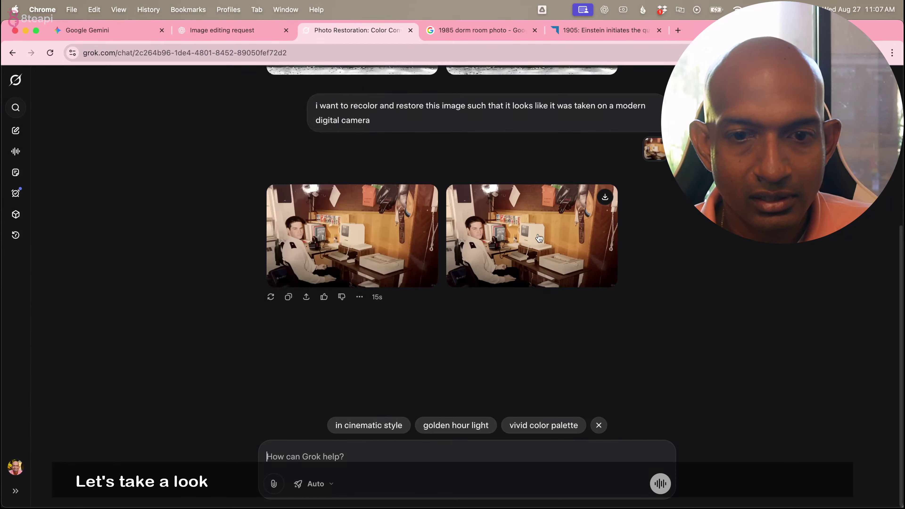
left_click(538, 233)
Enlarge the original screenshot's Preview window and place it beside Grok's enlarged restorations to compare the person's face in both versions.
key("super+Tab")
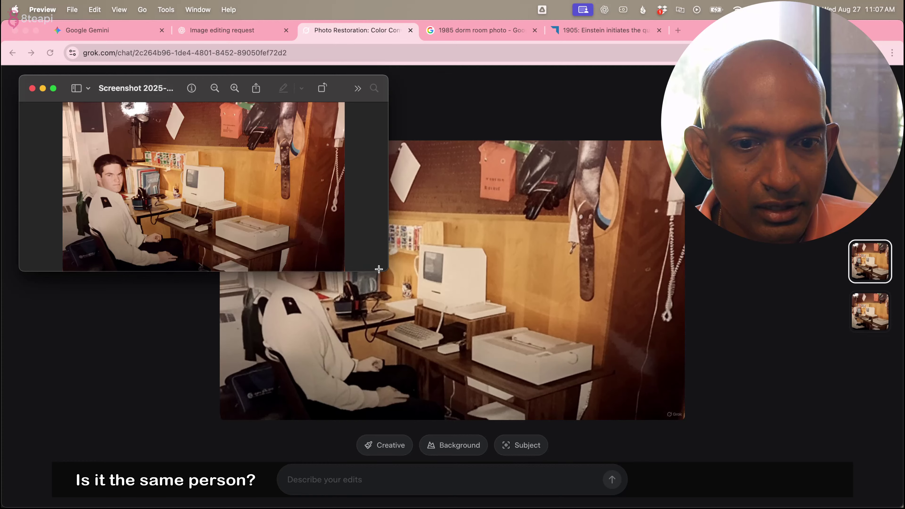
left_click_drag(384, 270, 532, 407)
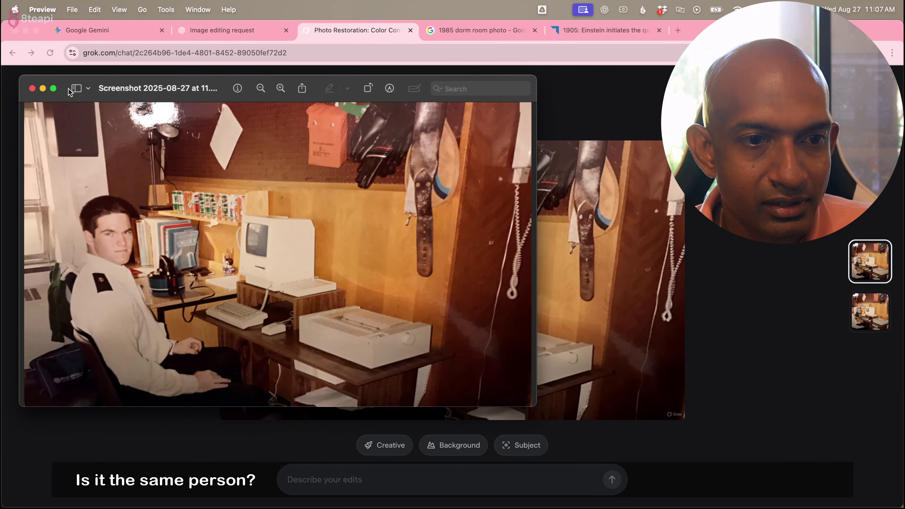
left_click_drag(64, 97, 455, 113)
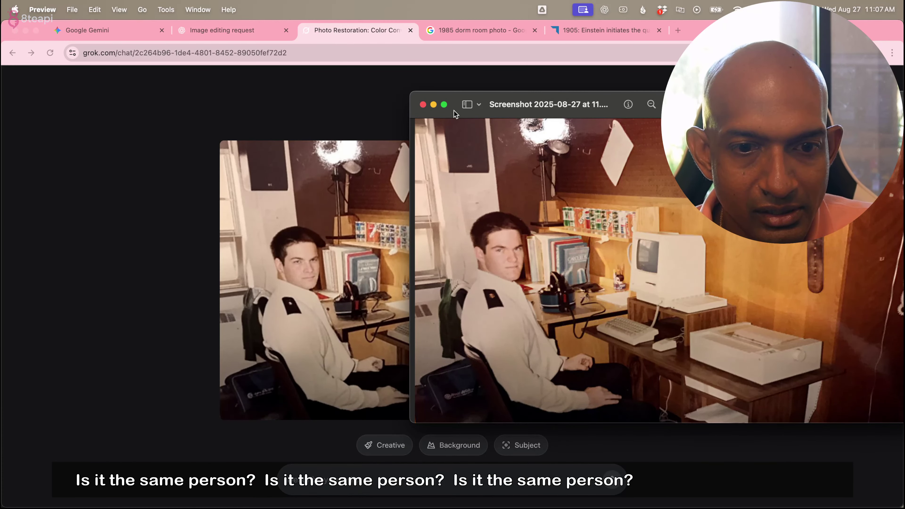
left_click(180, 250)
key("Escape")
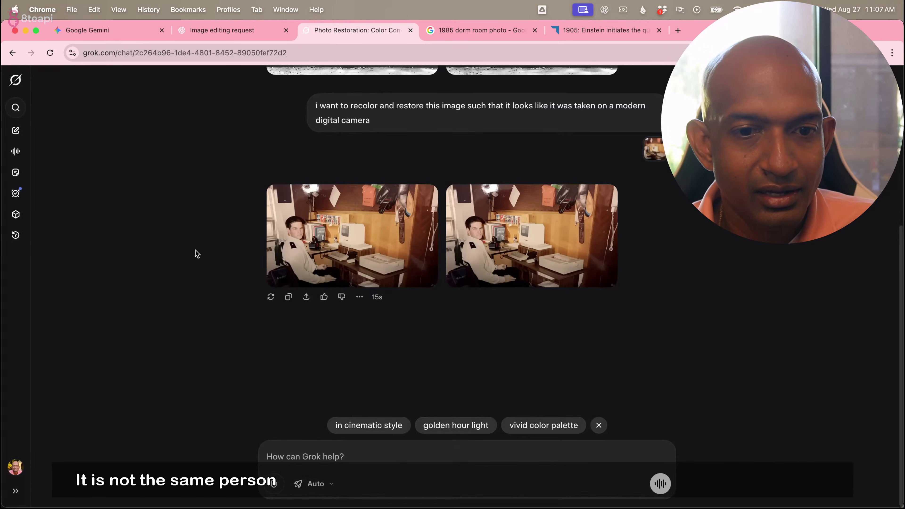
left_click(323, 253)
key("super+Tab")
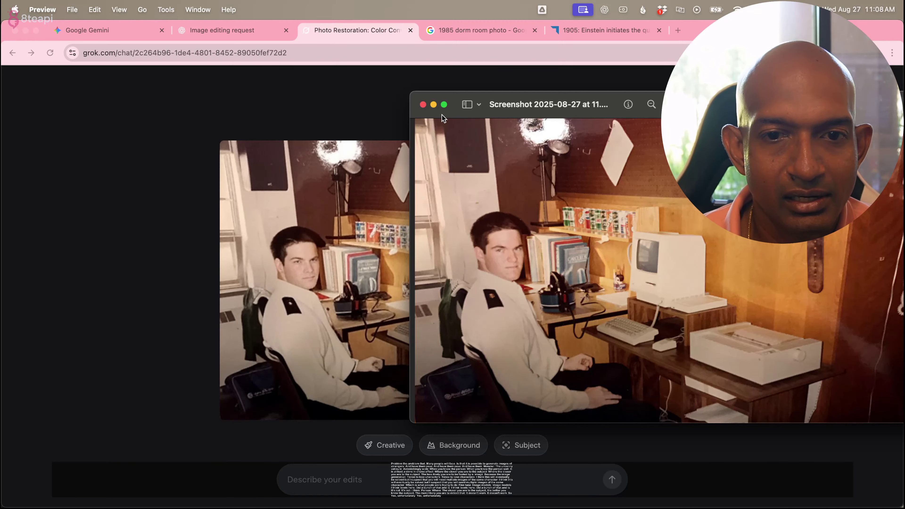
Open Gemini's restored dorm room image enlarged and position the original in Preview beside it to compare faces and colors.
left_click(222, 35)
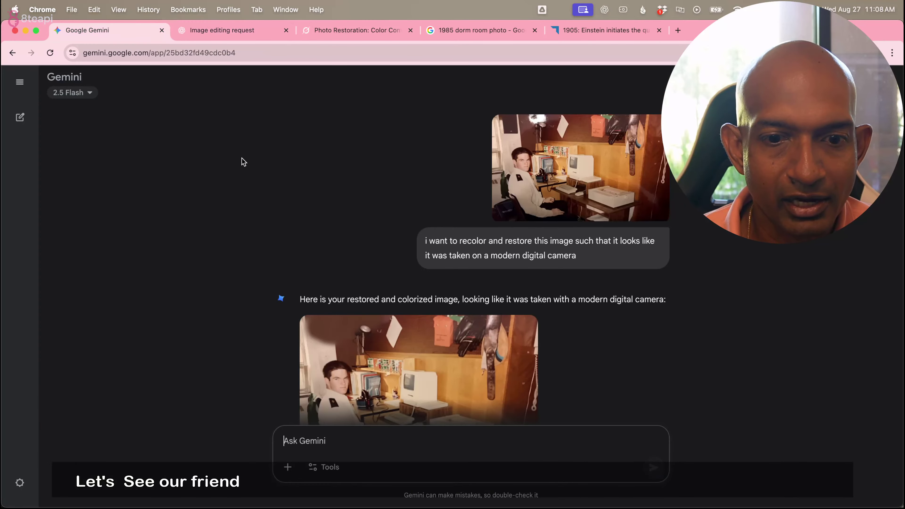
left_click(406, 285)
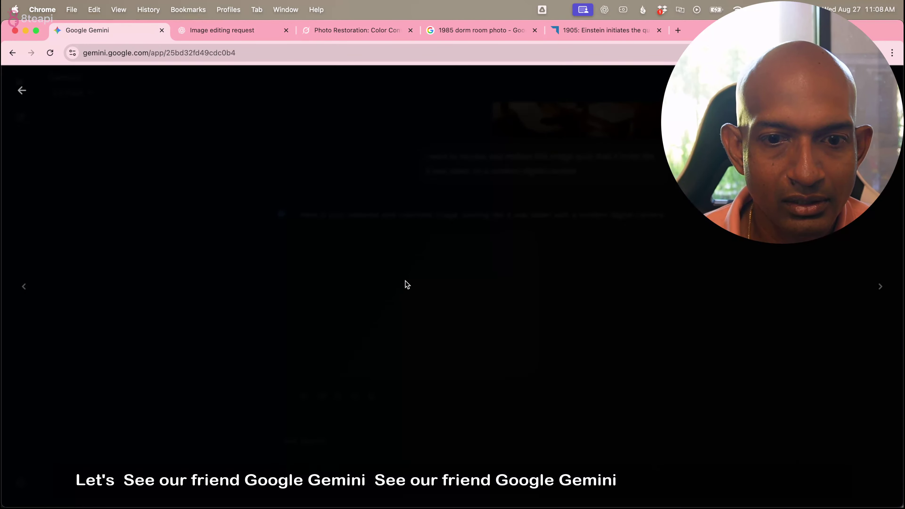
key("super+Tab")
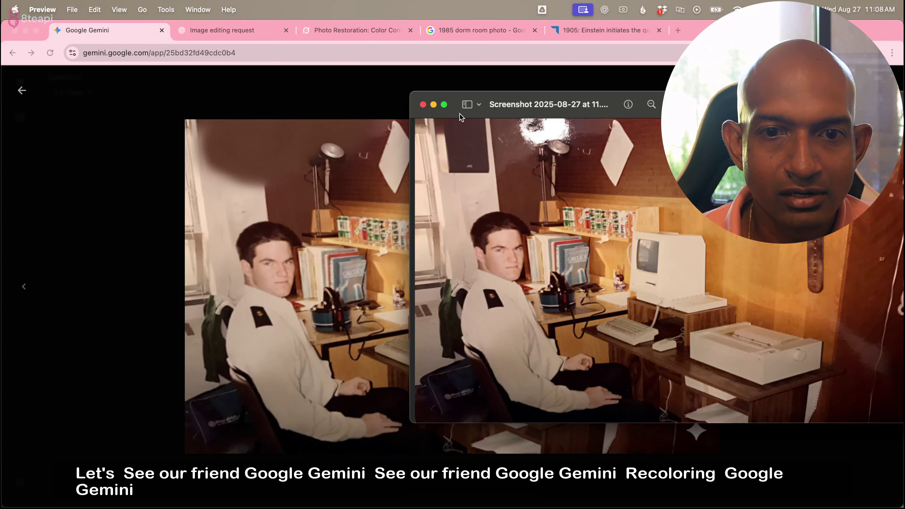
left_click_drag(460, 113, 519, 112)
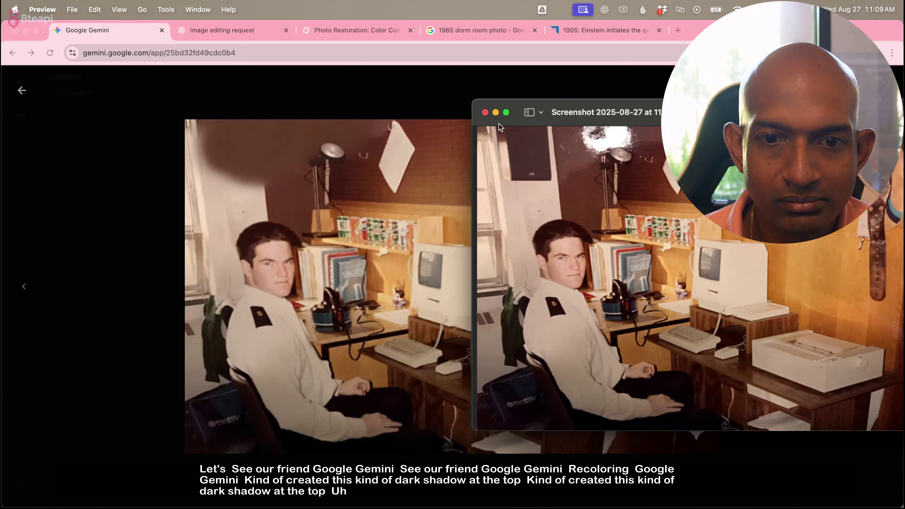
left_click_drag(498, 125, 408, 124)
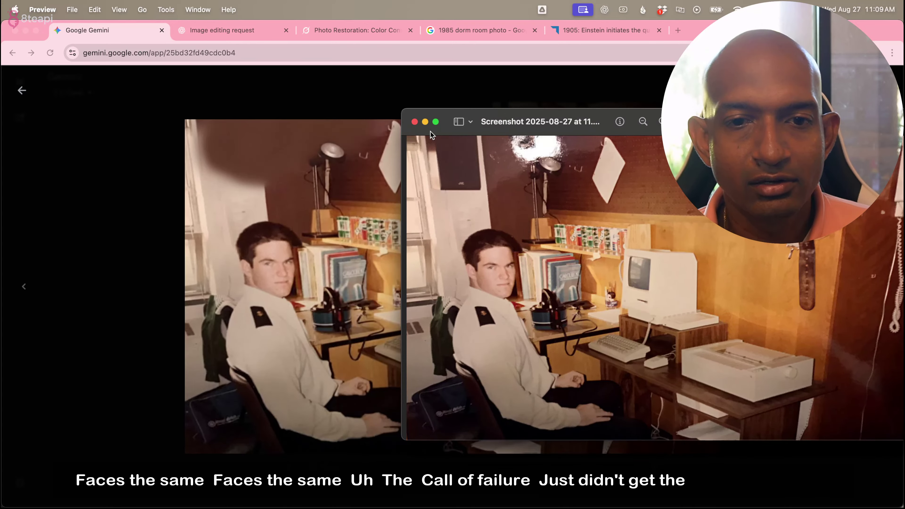
Recheck Grok's enlarged dorm room result, ChatGPT's generation progress and Gemini's enlarged restoration.
left_click(242, 31)
left_click(366, 32)
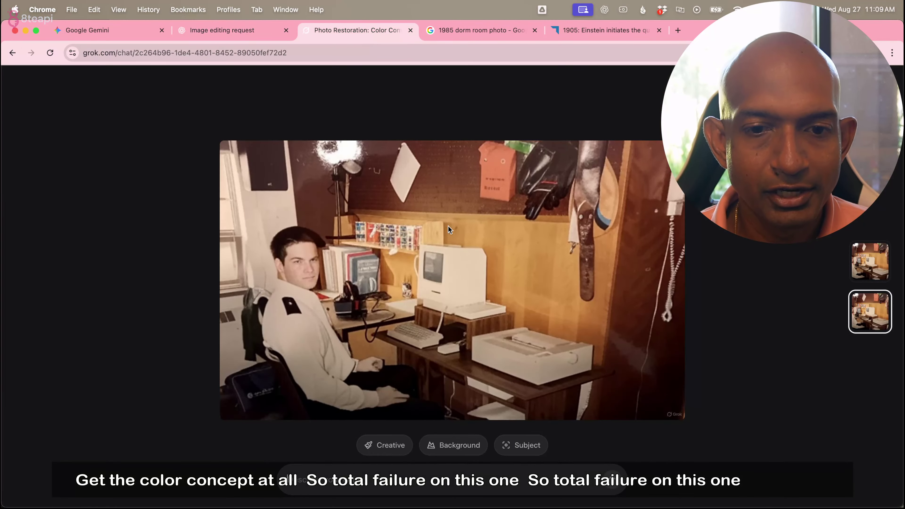
left_click(215, 31)
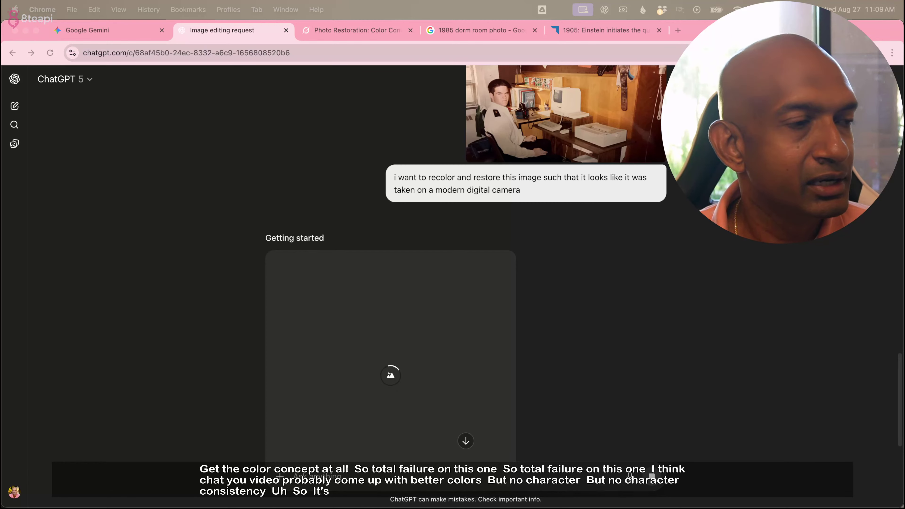
left_click(126, 37)
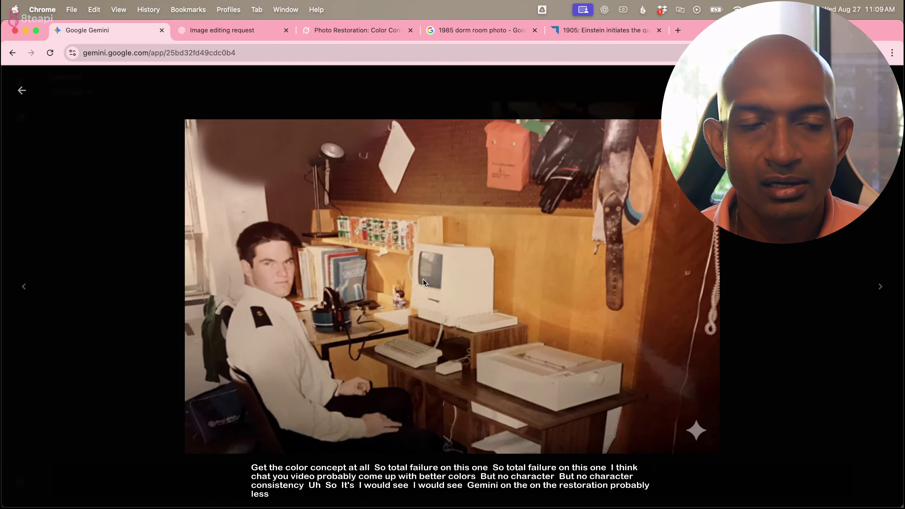
Compare the restored dorm room photo results in Gemini, ChatGPT and Grok, closing the enlarged Gemini and Grok images.
left_click(21, 92)
left_click(249, 31)
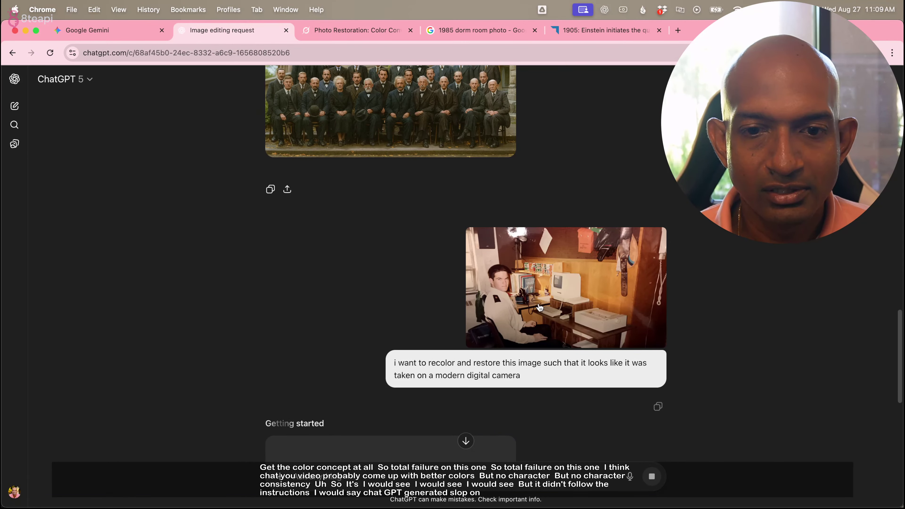
scroll(379, 187, "up", 4)
scroll(380, 189, "down", 10)
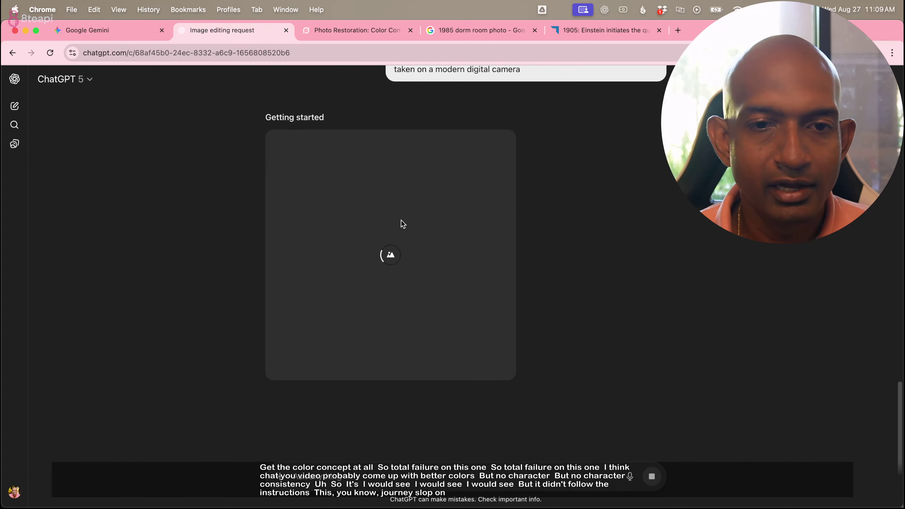
left_click(377, 31)
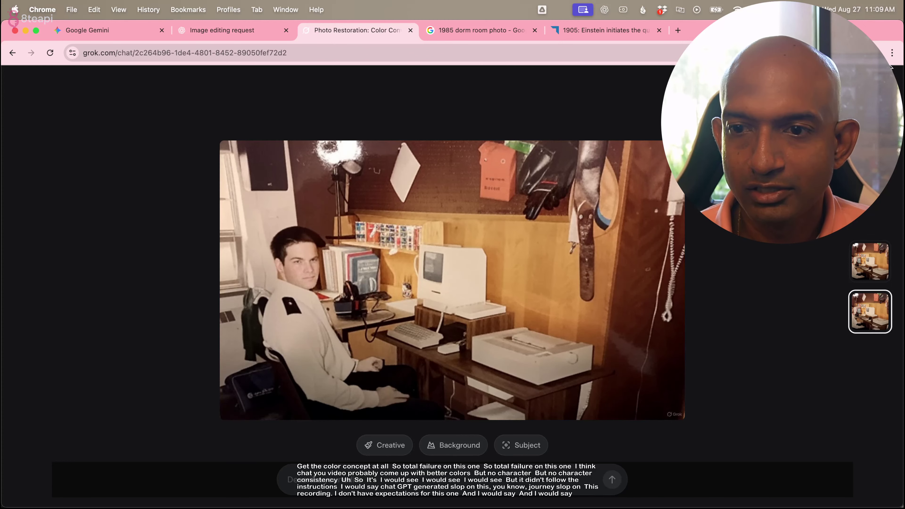
key("Escape")
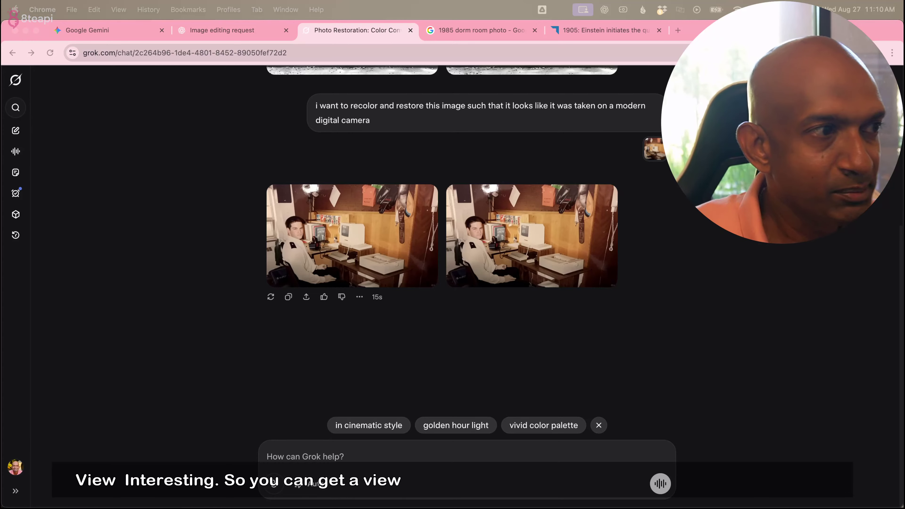
Open Google Maps at maps.google.com in a new browser tab.
left_click(153, 237)
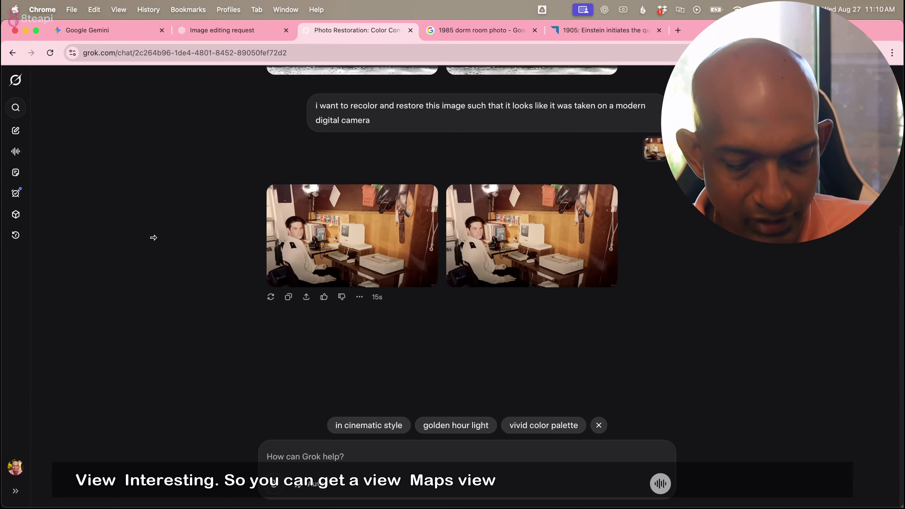
key("super+t")
type("map")
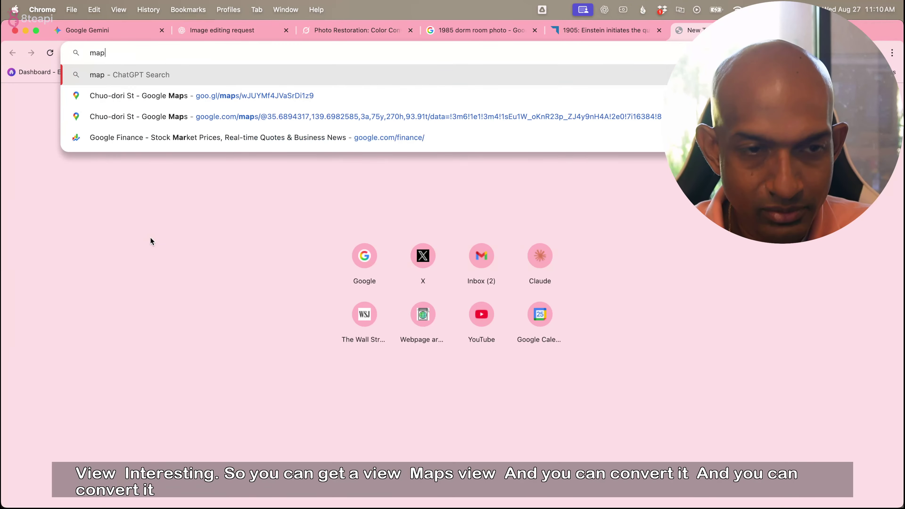
type("s.googl.")
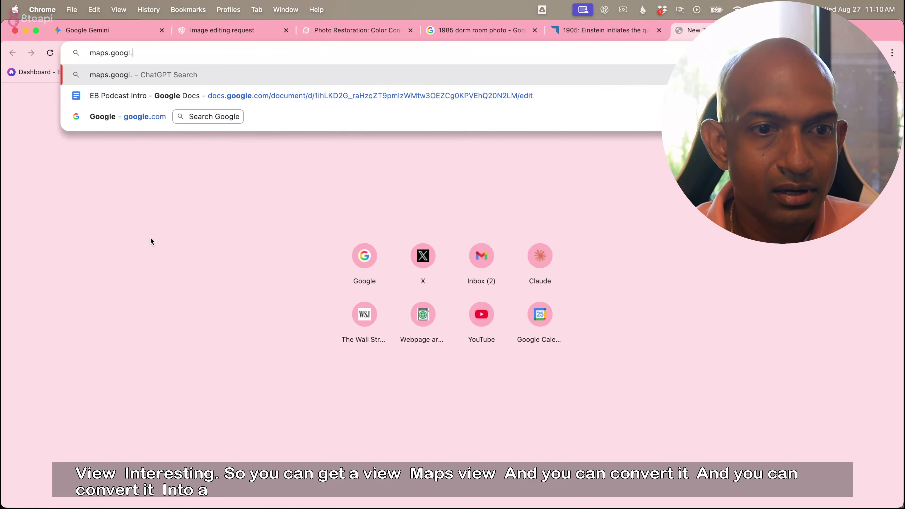
key("BackSpace")
type("e.com")
key("Return")
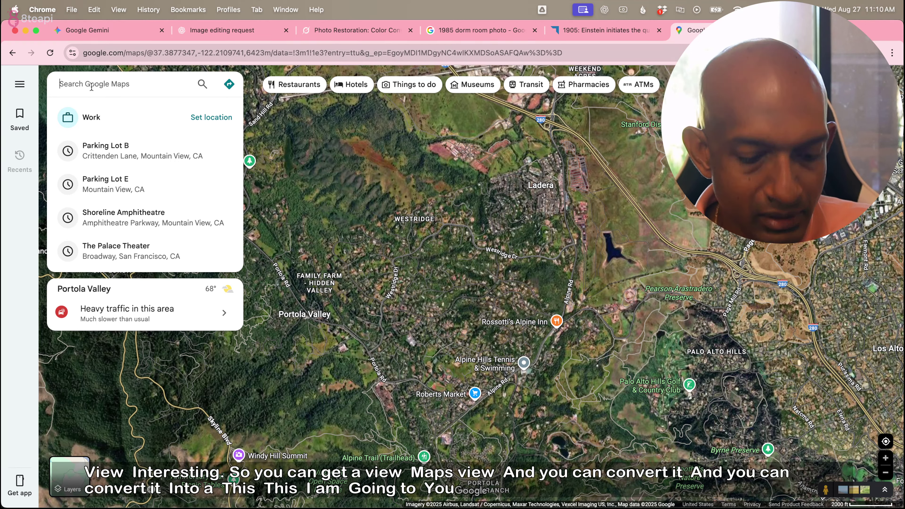
Search the map for the Eiffel Tower and open its location in Paris.
type("eiffel")
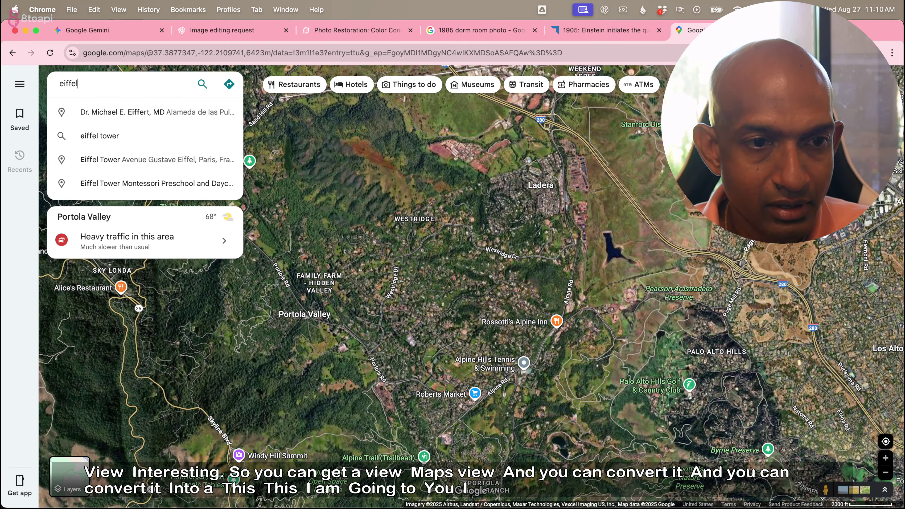
key("Down")
key("Return")
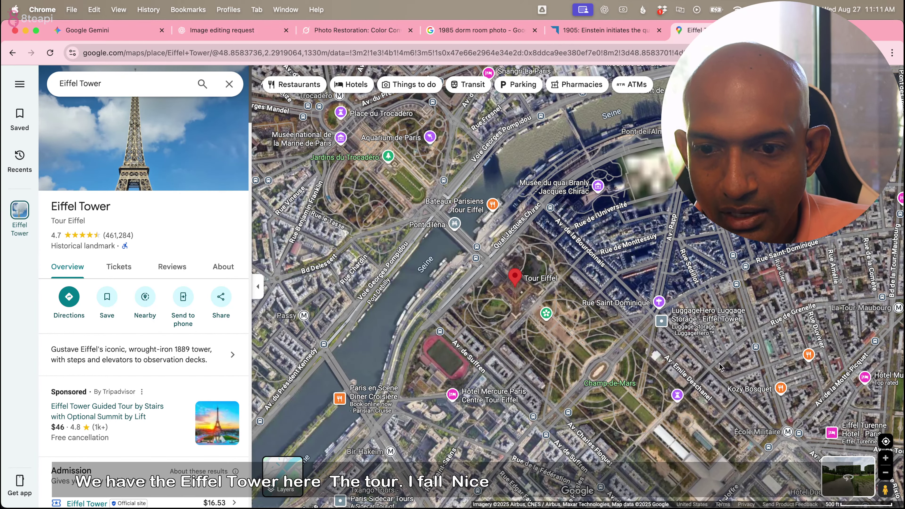
Capture a screenshot of the zoomed-in satellite map area around the Eiffel Tower, including its surrounding gardens and nearby streets.
mouse_move(873, 439)
left_click(885, 460)
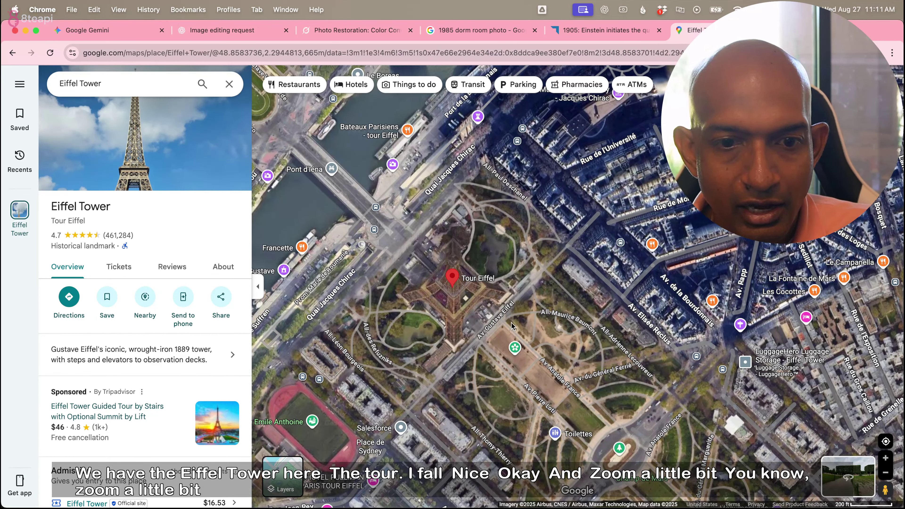
key("super+shift+4")
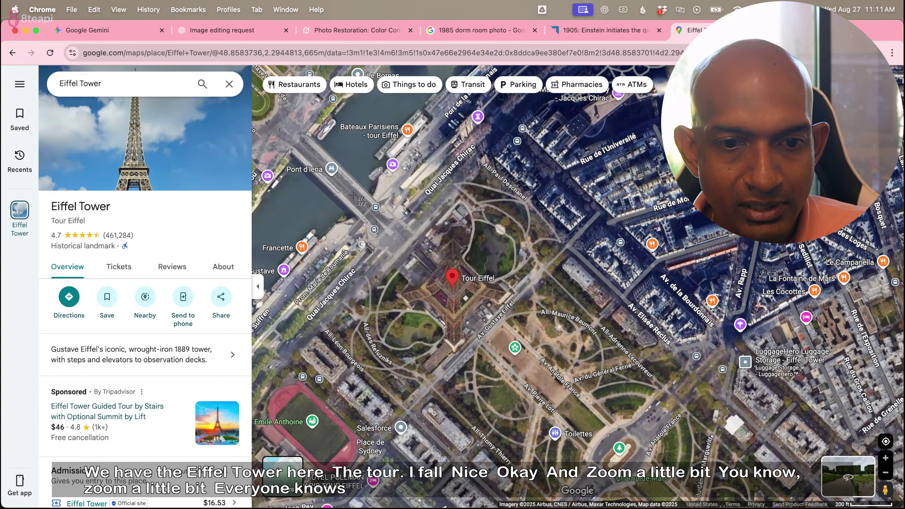
left_click_drag(298, 161, 698, 451)
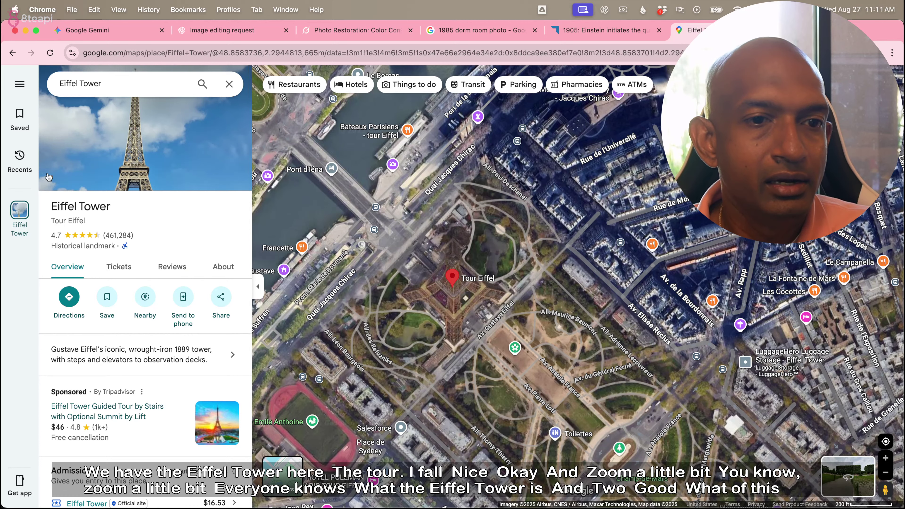
Attach the map screenshot to the Gemini chat and write the prompt "generate a ground view from the river facing the tower in summer".
left_click(113, 35)
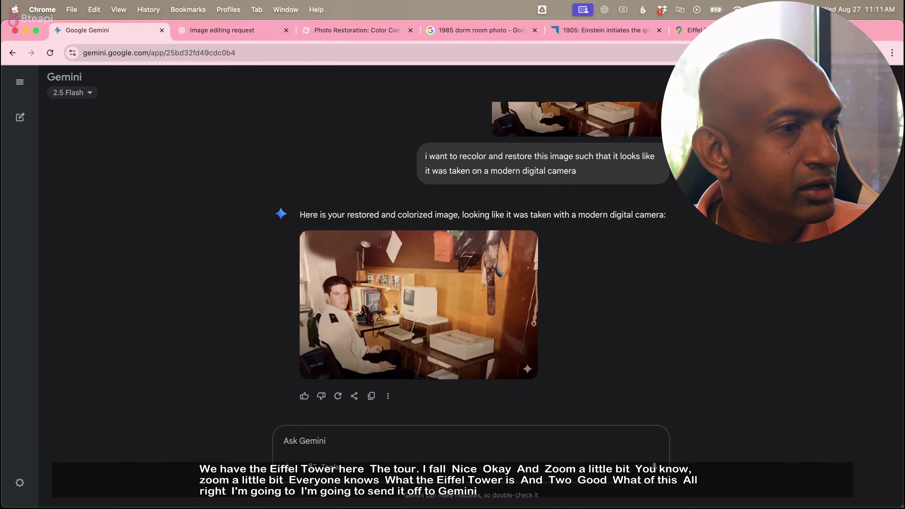
left_click_drag(0, 217, 342, 439)
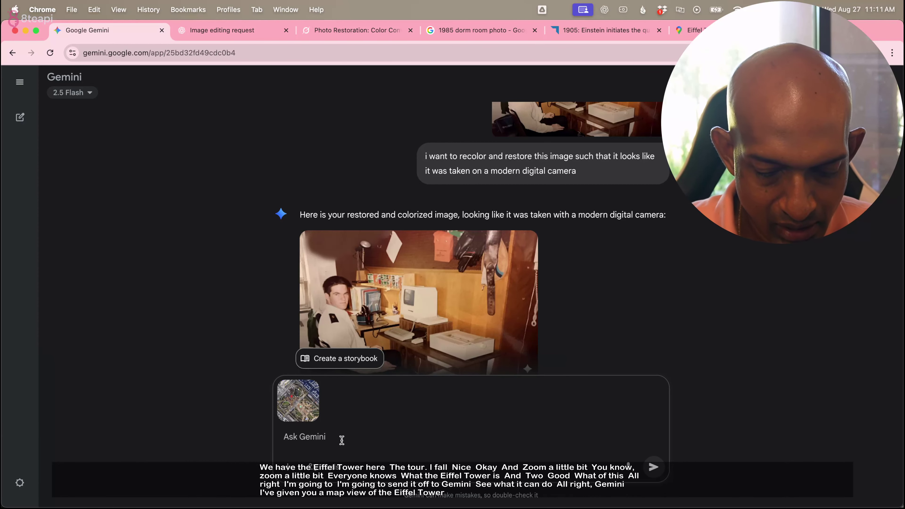
type("generat")
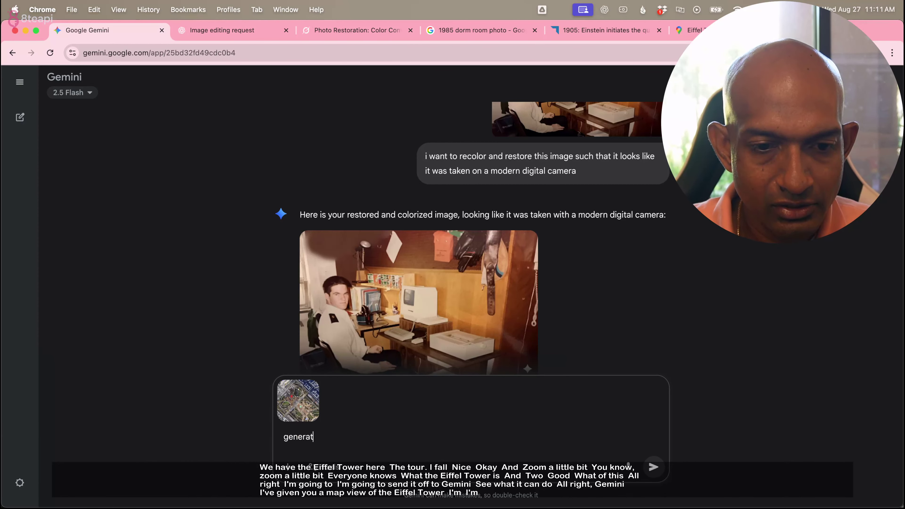
type("e a grou")
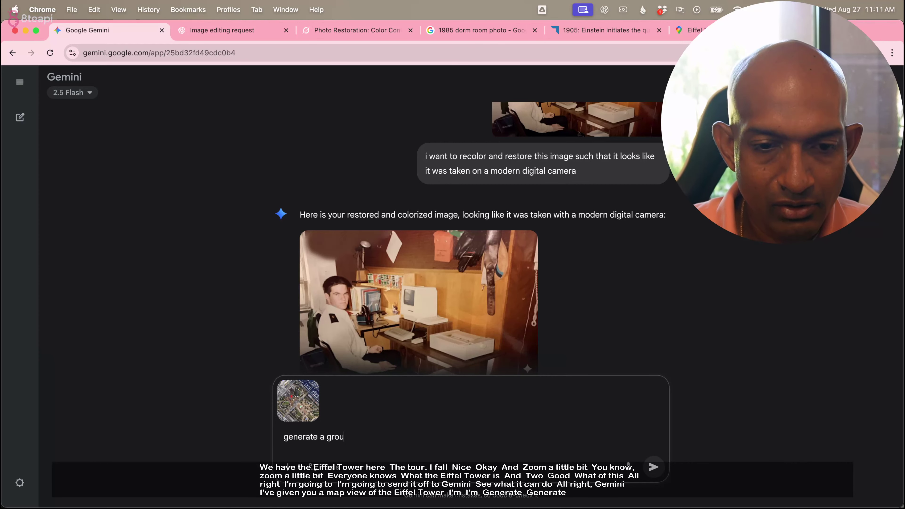
type("nd view")
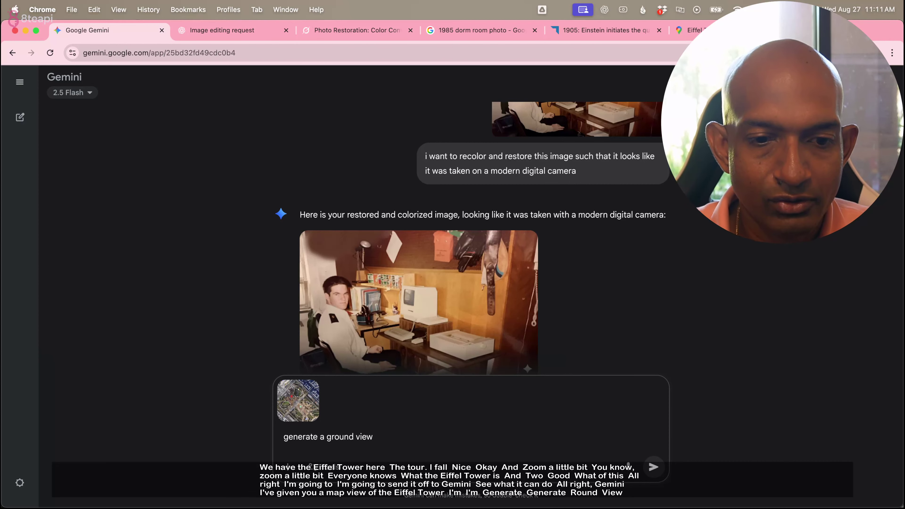
type(" o")
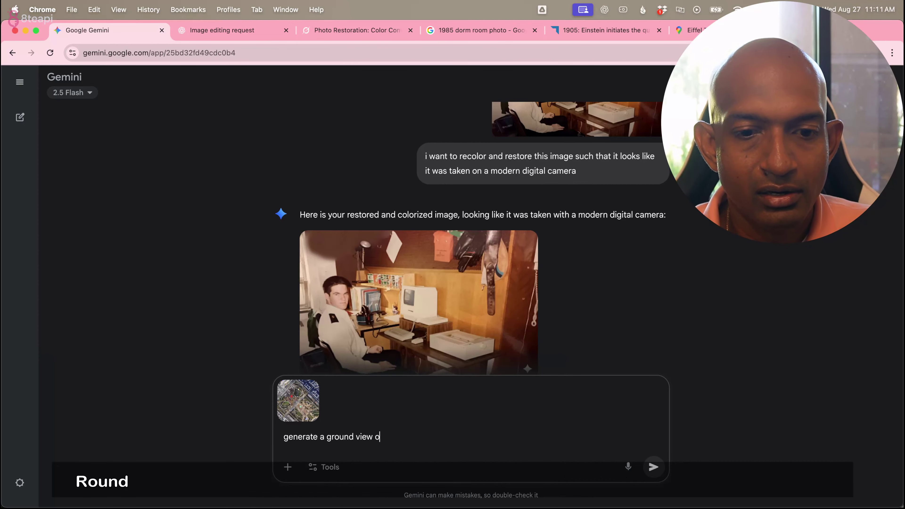
type("fhe r")
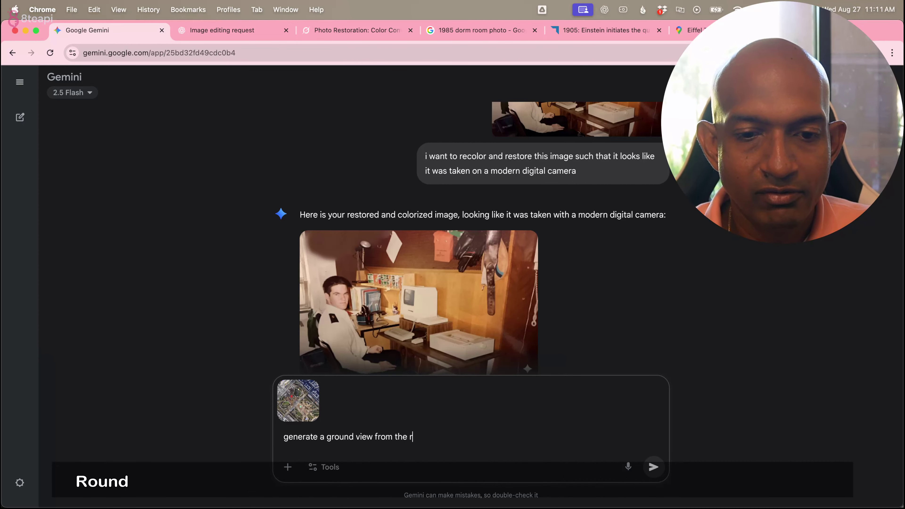
type("iver f")
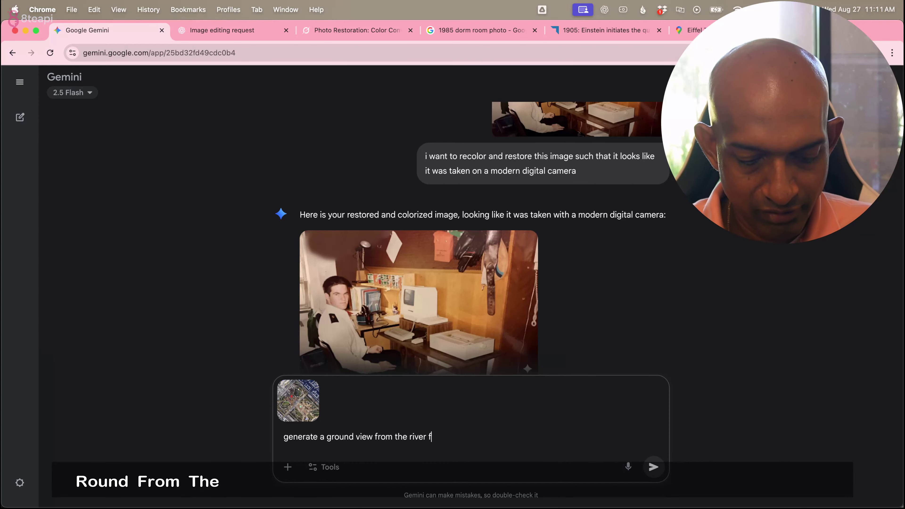
type("acing the")
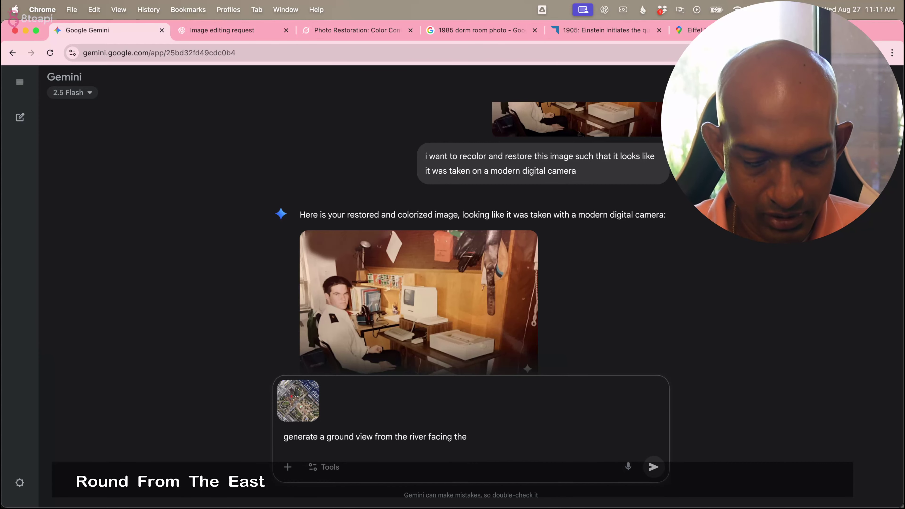
type(" wer in summer")
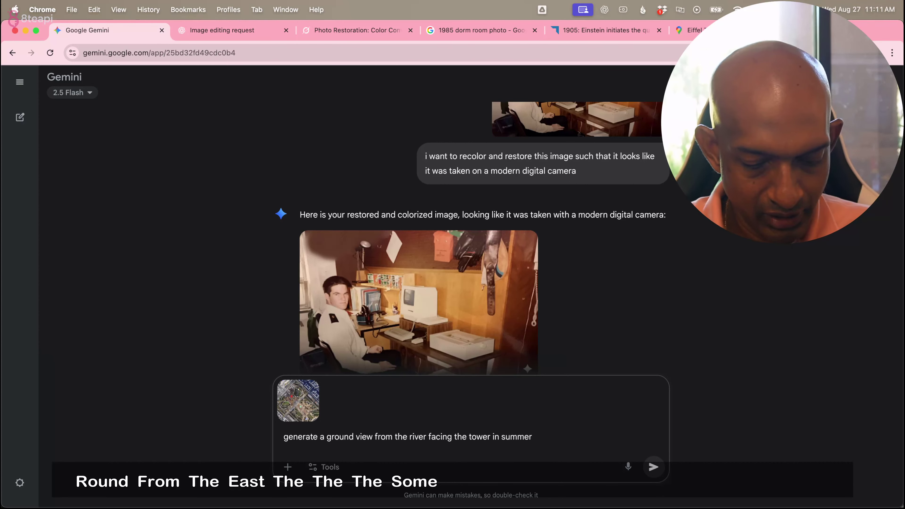
Copy the whole prompt text for reuse and submit the request to Gemini.
key("super+a")
key("super+c")
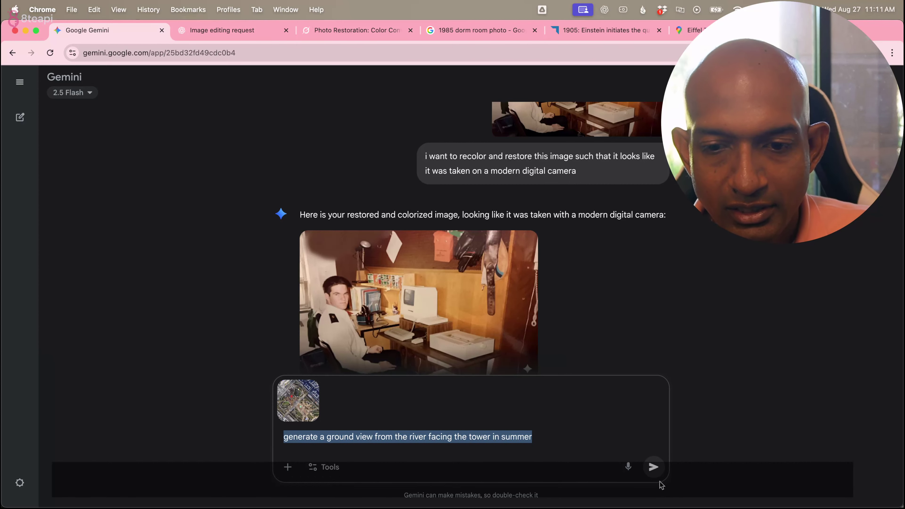
left_click(653, 468)
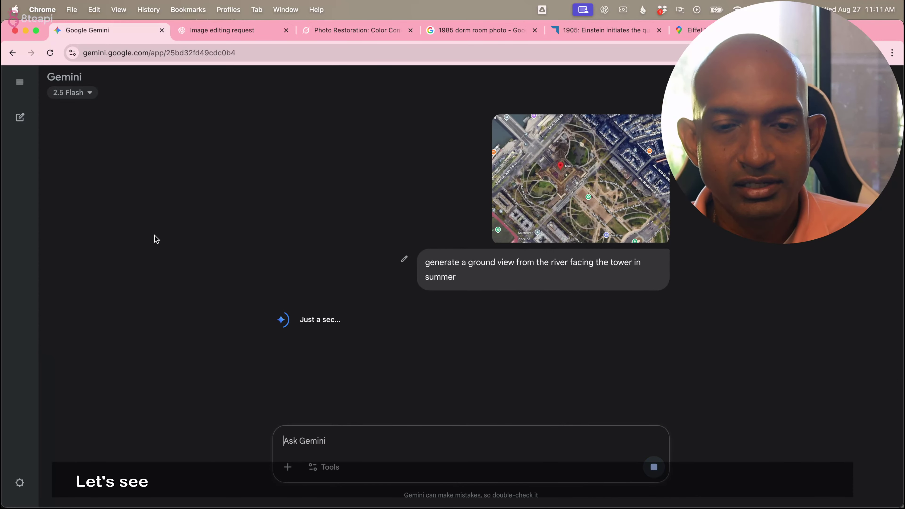
Switch to ChatGPT, enlarge its restored dorm room photo and compare it with the original photo in Preview.
left_click(232, 29)
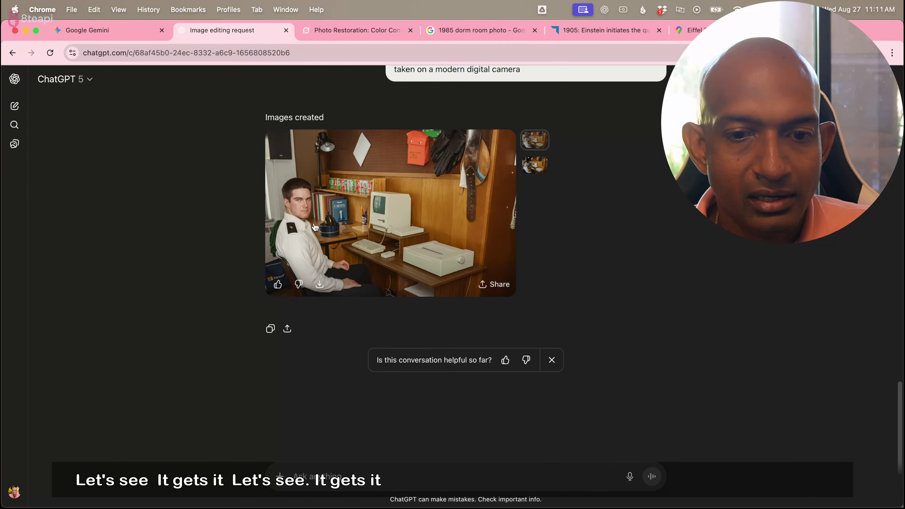
scroll(334, 391, "up", 3)
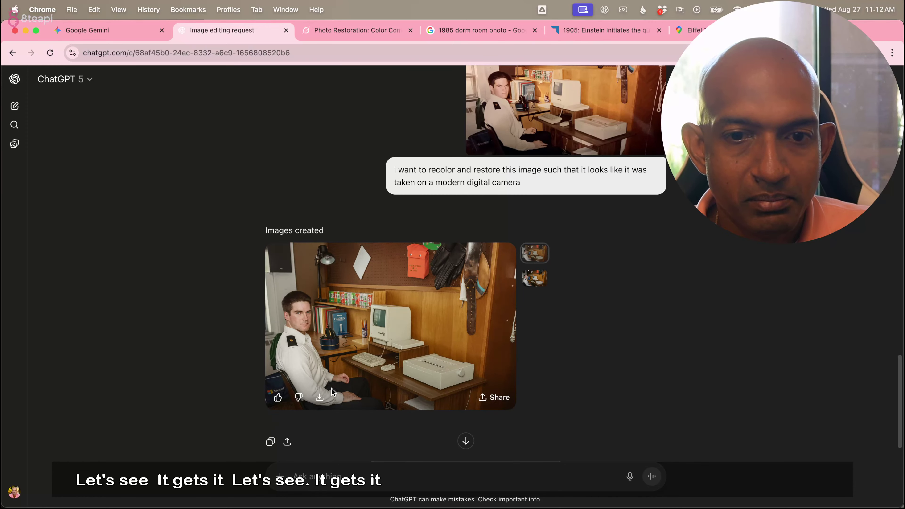
left_click(447, 293)
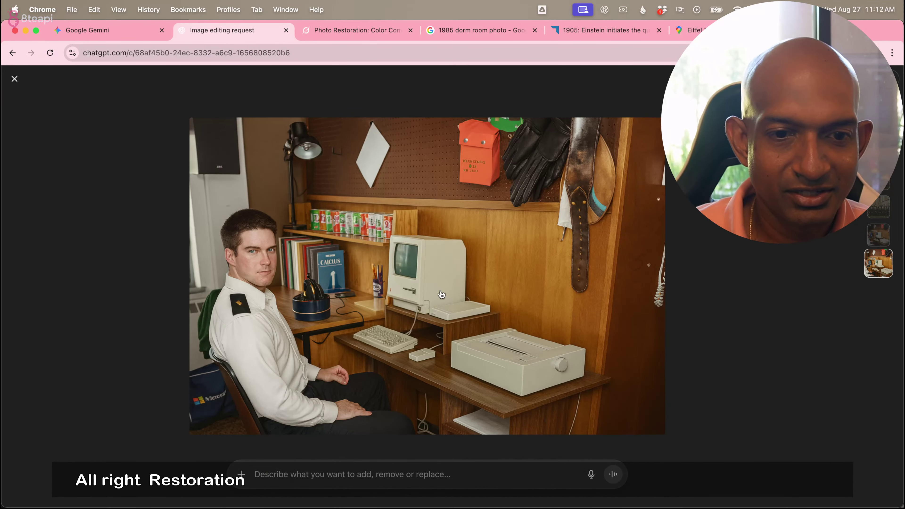
key("super+Tab")
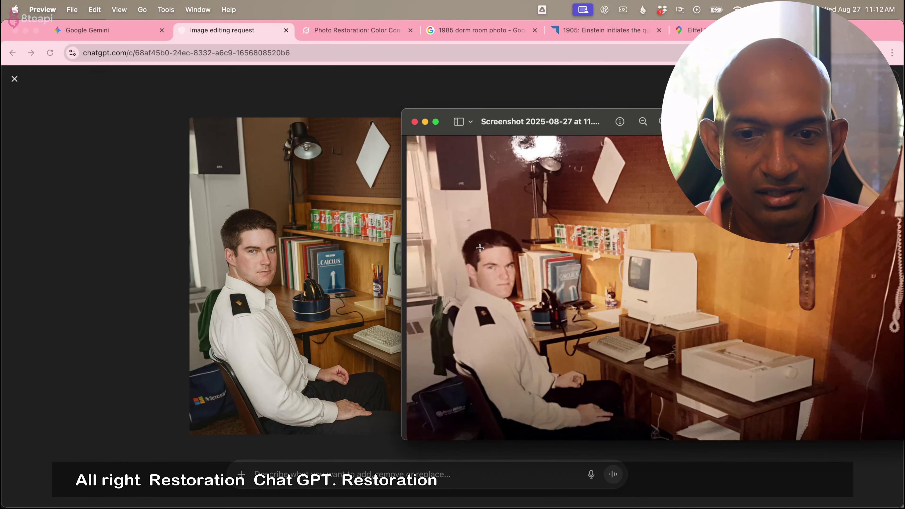
left_click(248, 218)
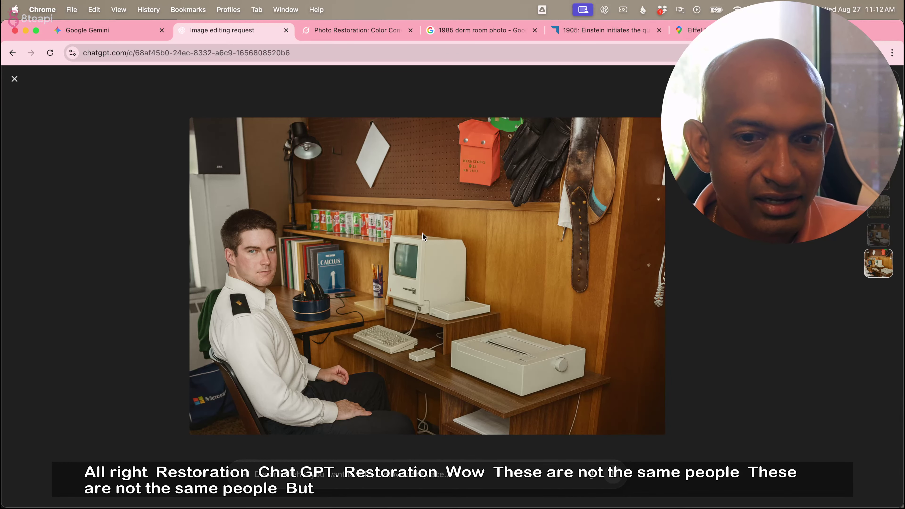
key("super+Tab")
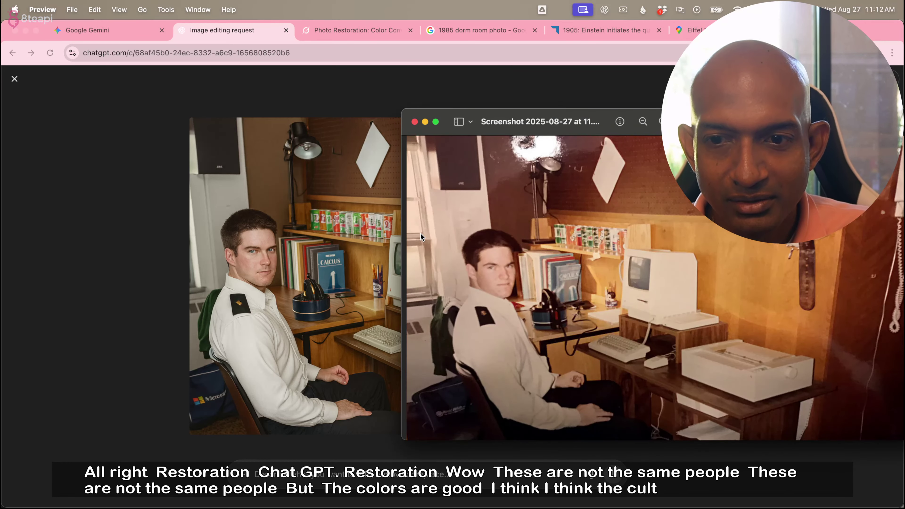
key("super+Tab")
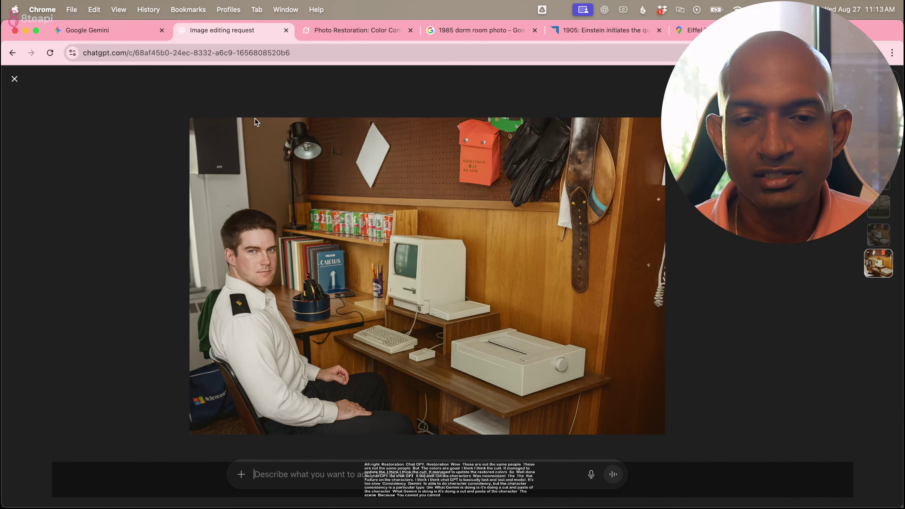
Attach the Eiffel Tower map screenshot to the ChatGPT chat and submit the copied prompt "generate a ground view from the river facing the tower in summer".
left_click(332, 39)
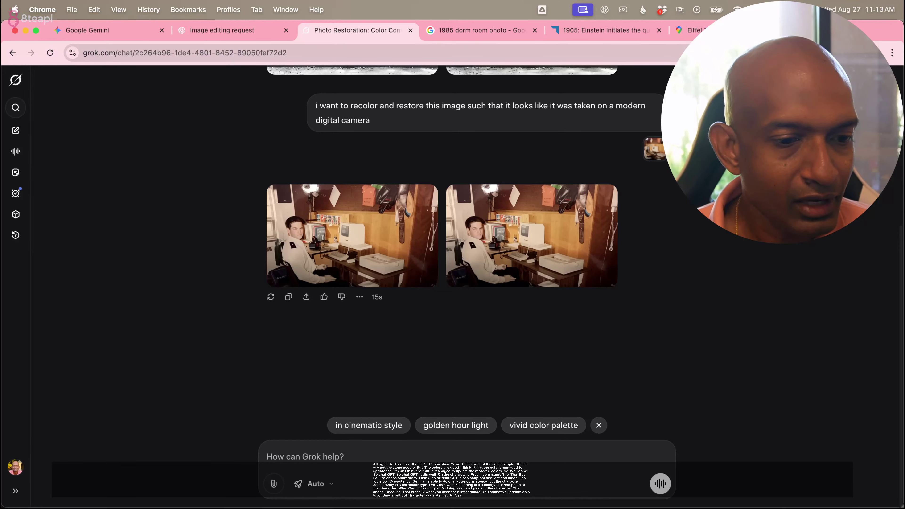
left_click(242, 35)
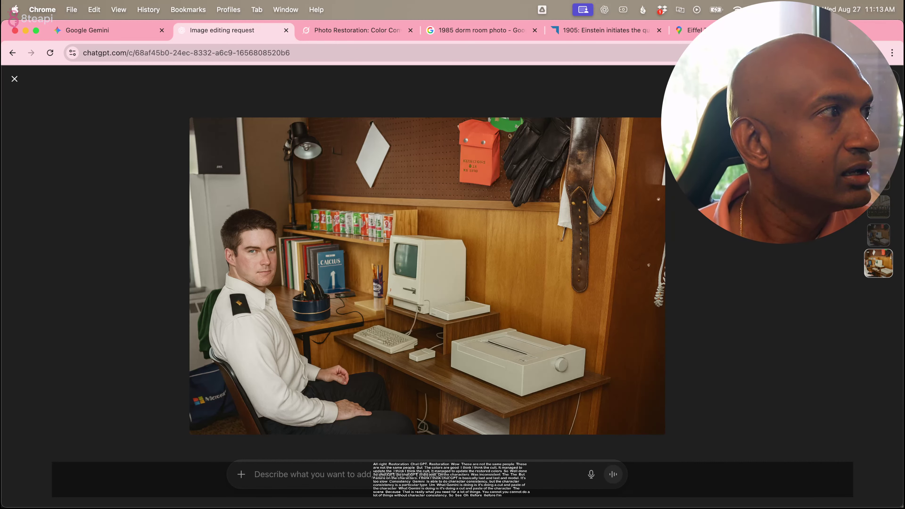
left_click_drag(33, 287, 395, 470)
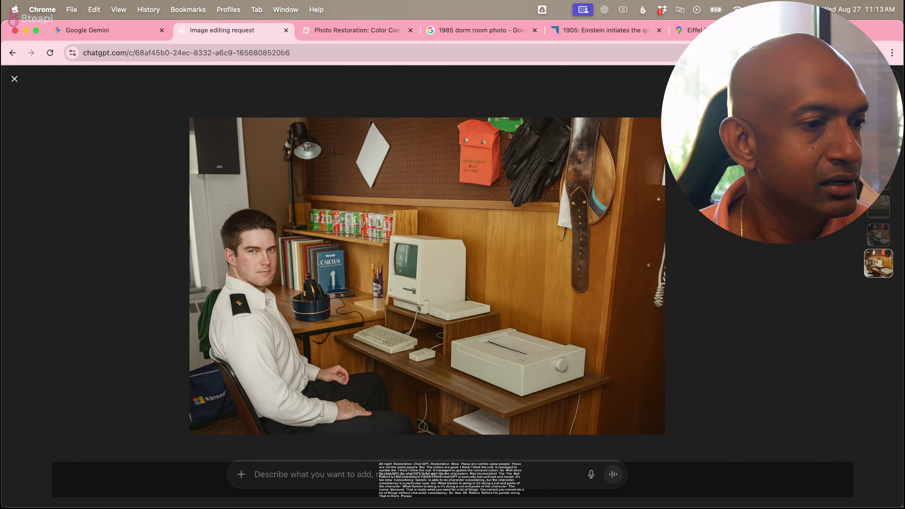
left_click_drag(509, 424, 269, 480)
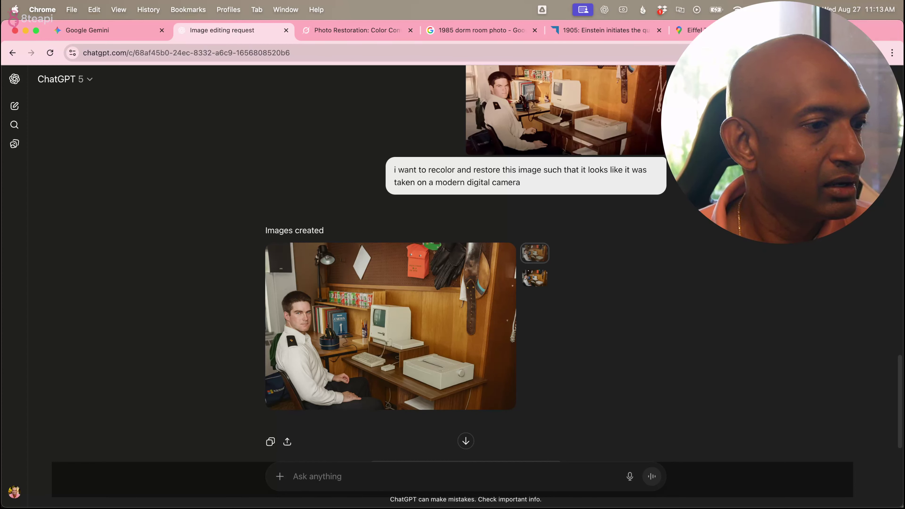
left_click_drag(394, 320, 354, 468)
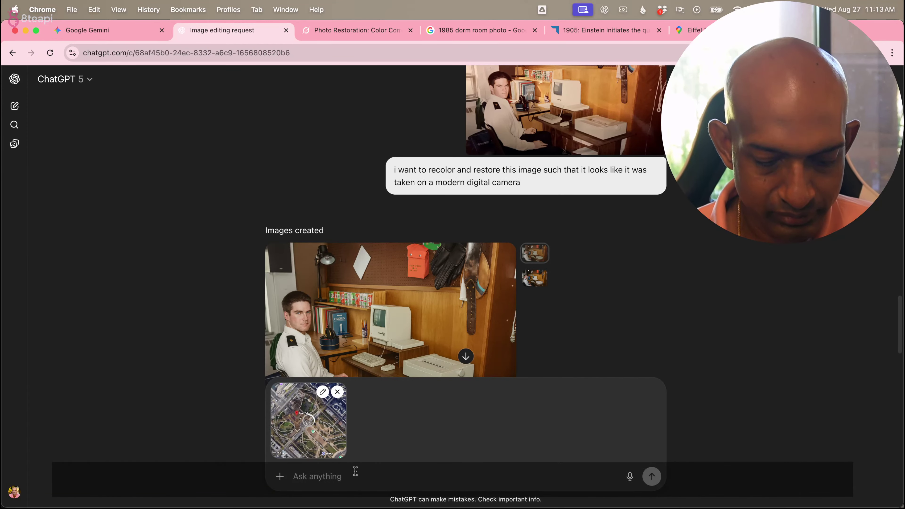
key("super+v")
key("Return")
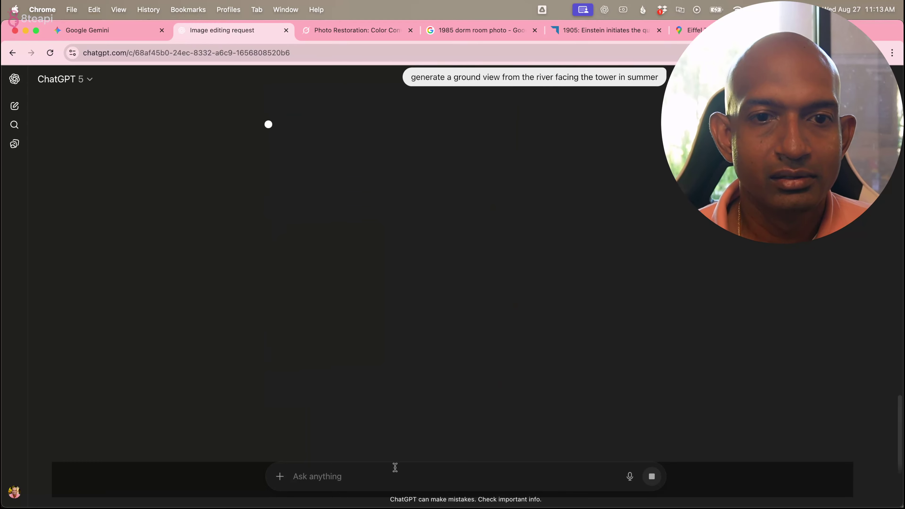
Attach the same map screenshot to the Grok chat, paste the copied ground-view prompt and submit the request.
left_click(350, 31)
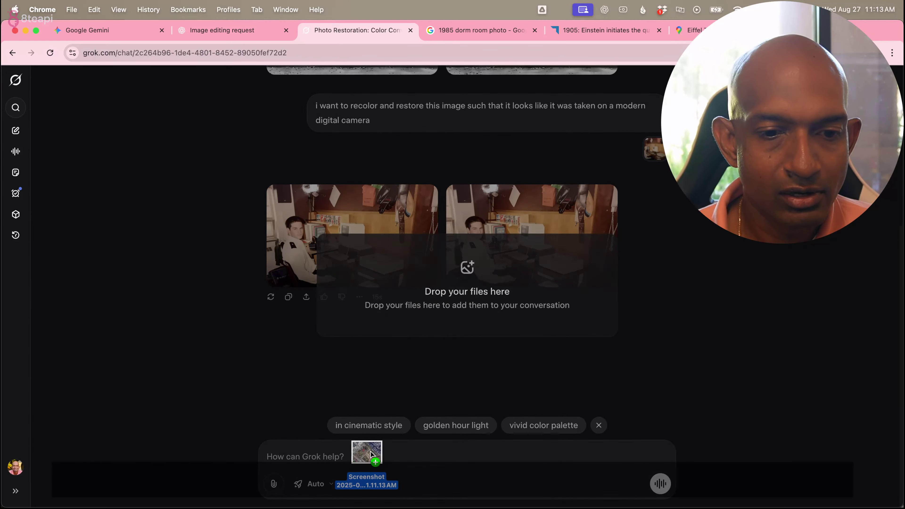
left_click_drag(369, 453, 368, 448)
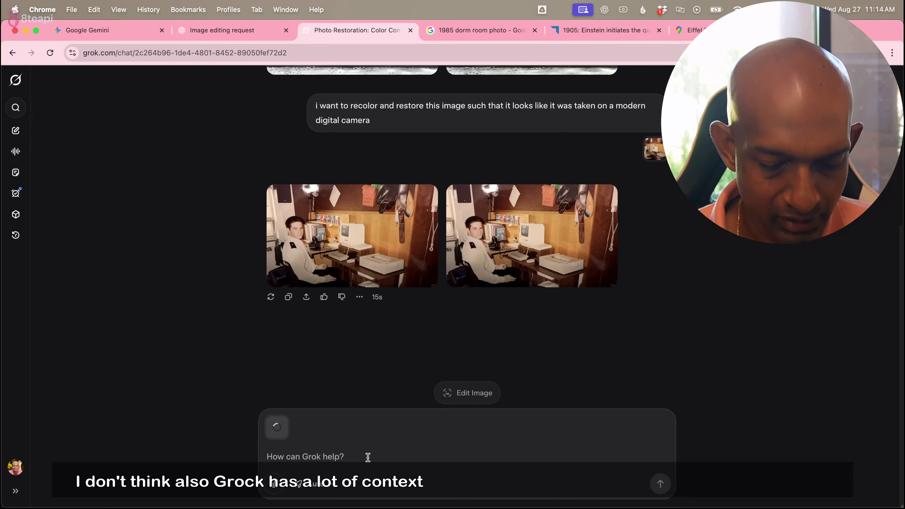
key("super+v")
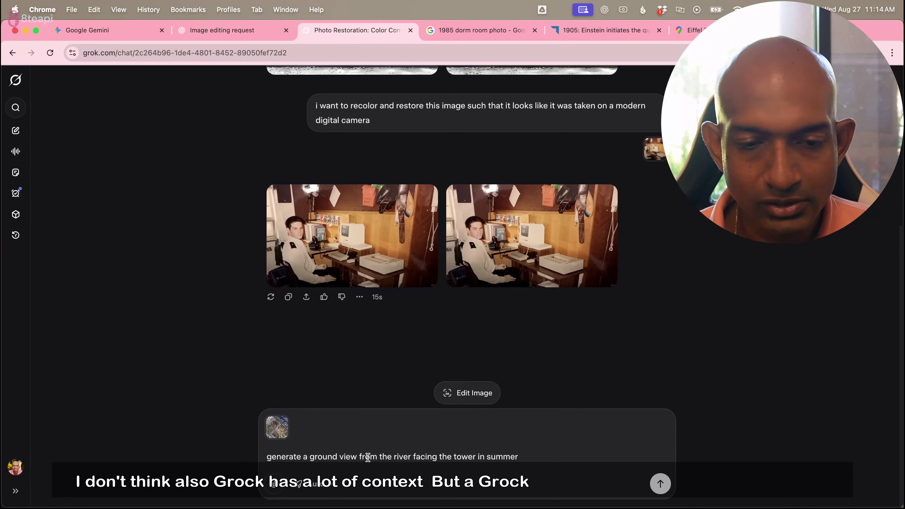
key("Return")
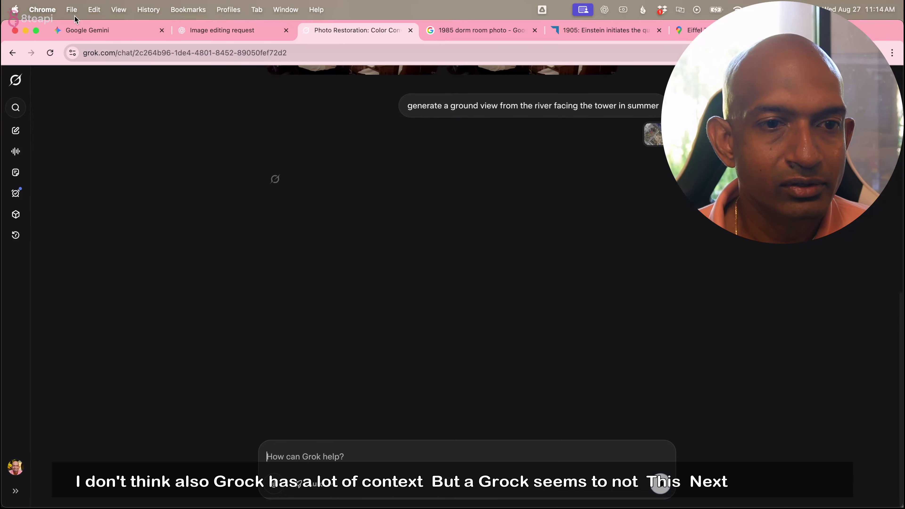
Switch to Gemini and enlarge its generated river view of the Eiffel Tower.
left_click(71, 34)
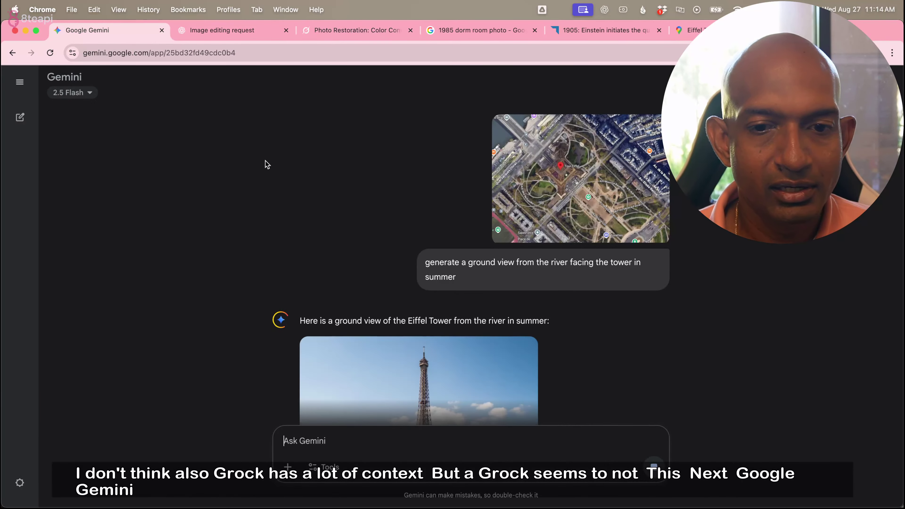
scroll(271, 168, "down", 5)
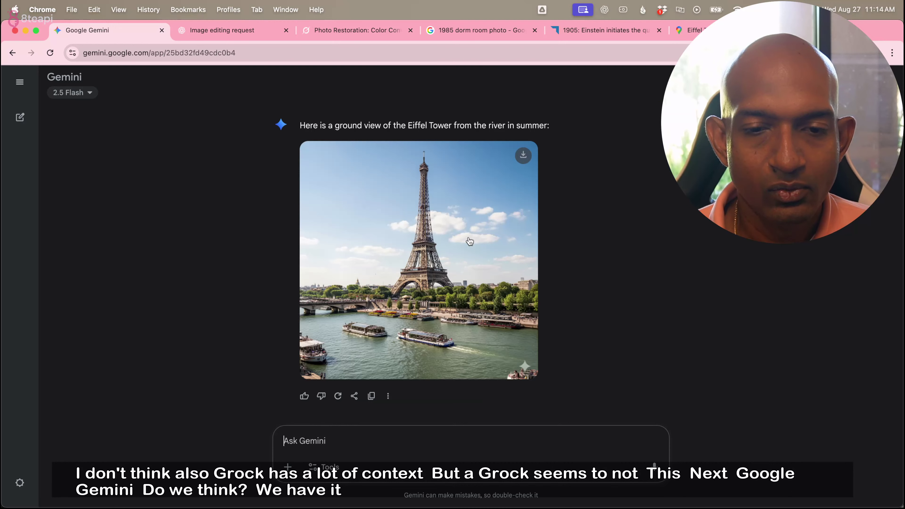
left_click(454, 288)
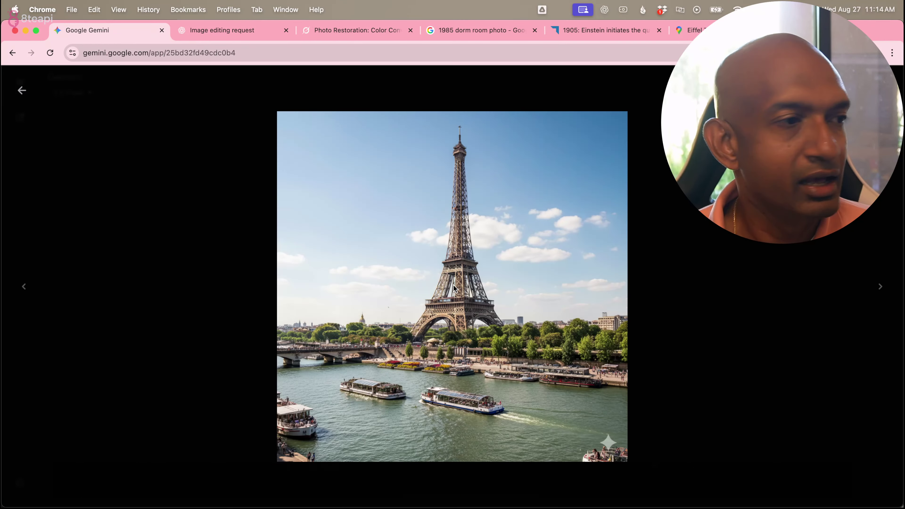
Close the dorm photo in Preview, shrink the map screenshot window beside Gemini's image to compare them, and close the enlarged image.
key("super+Tab")
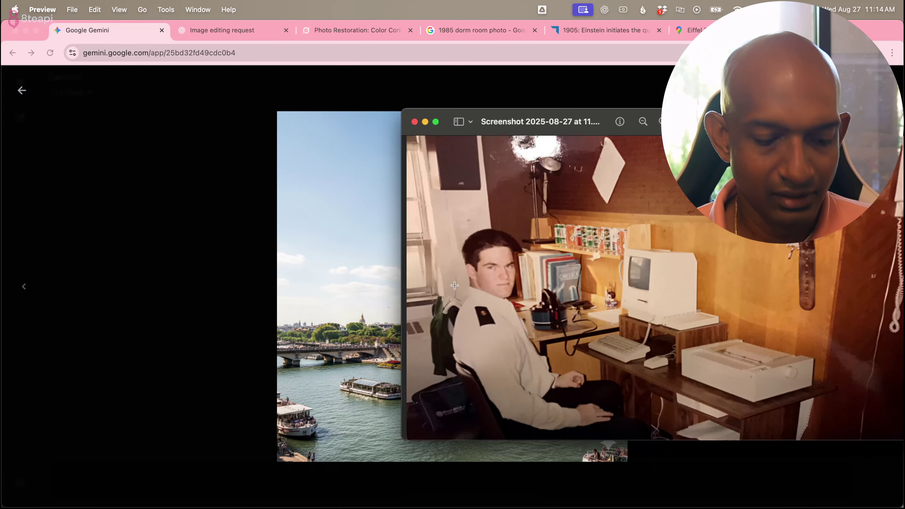
key("super+w")
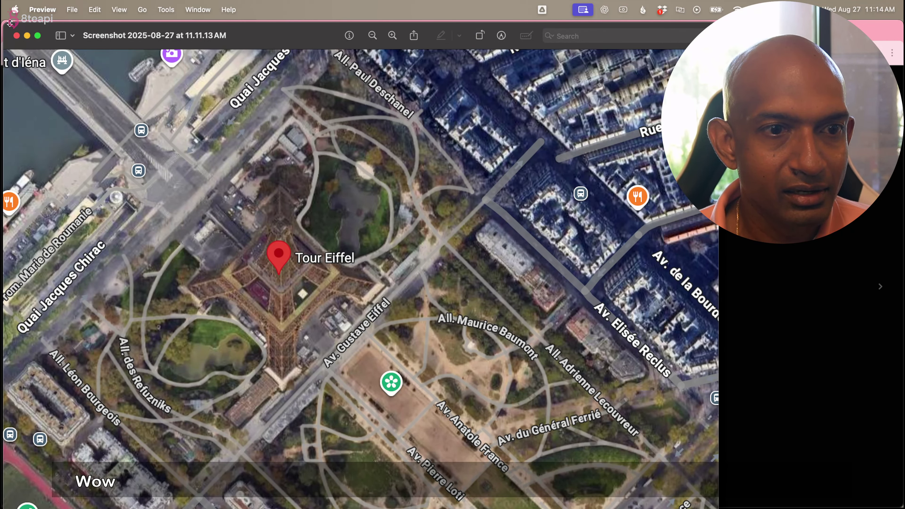
left_click_drag(11, 21, 44, 141)
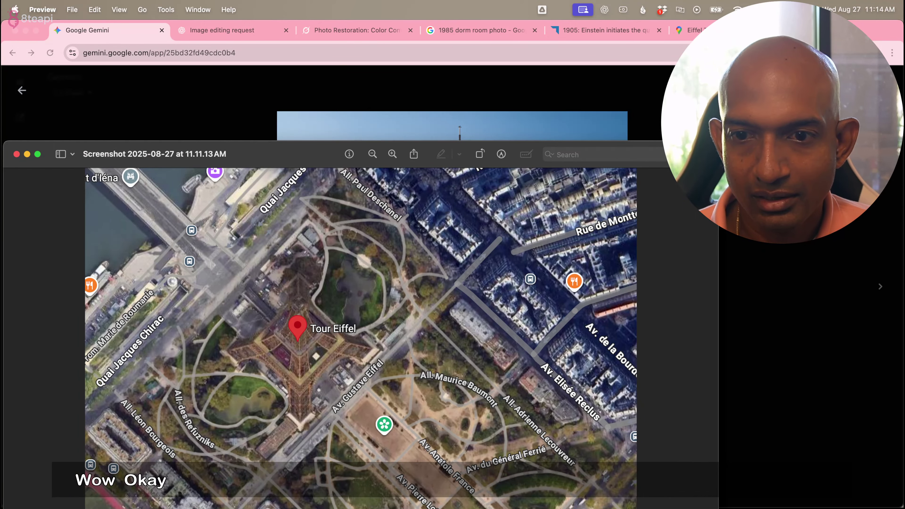
left_click_drag(718, 141, 262, 287)
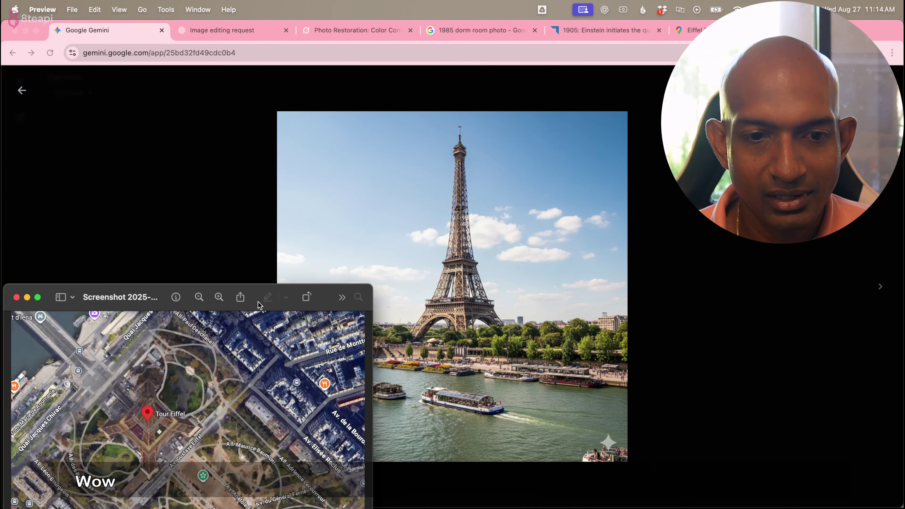
left_click_drag(49, 307, 638, 154)
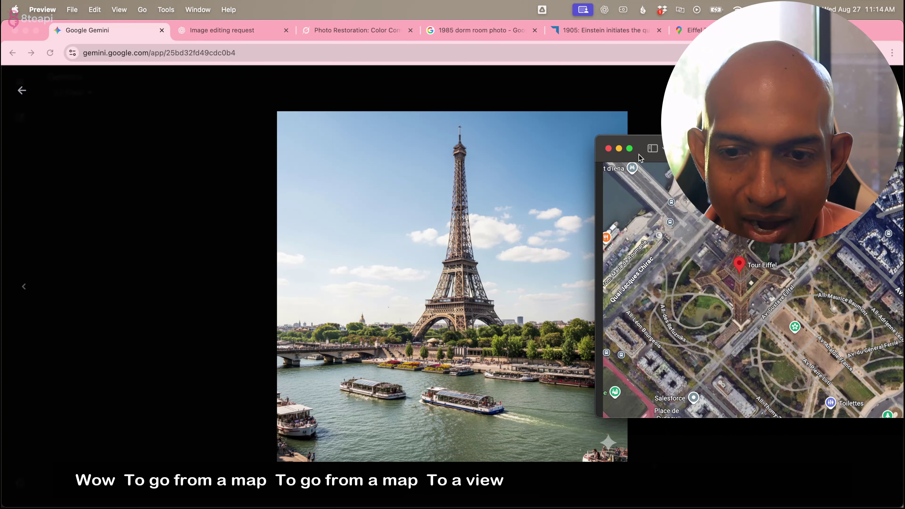
left_click_drag(638, 155, 644, 153)
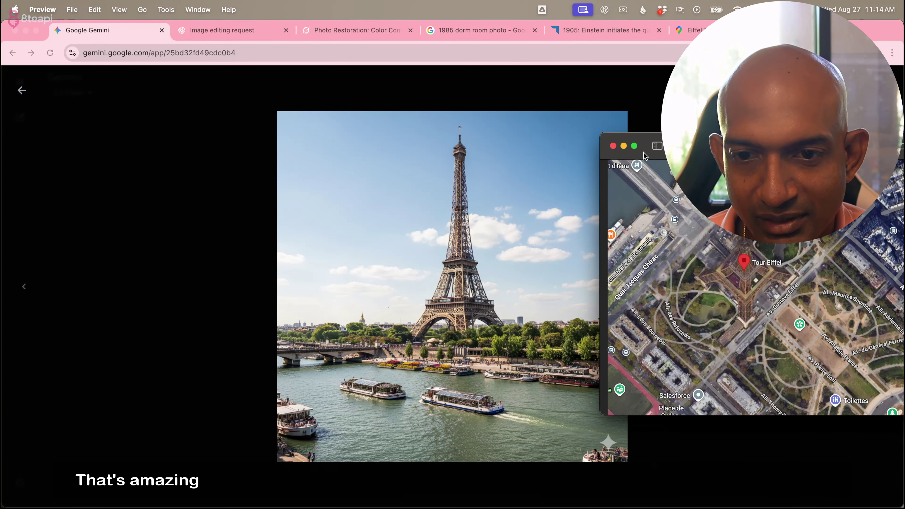
left_click_drag(644, 153, 643, 145)
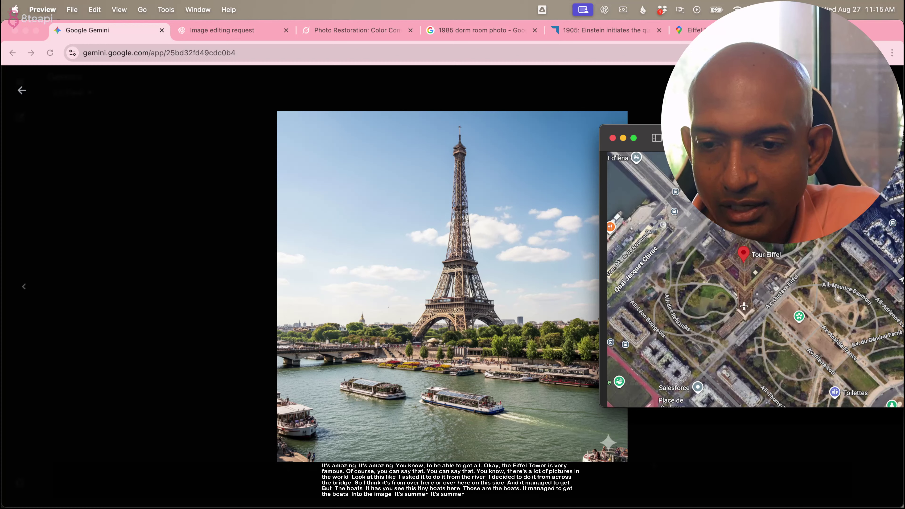
left_click(199, 177)
left_click(20, 92)
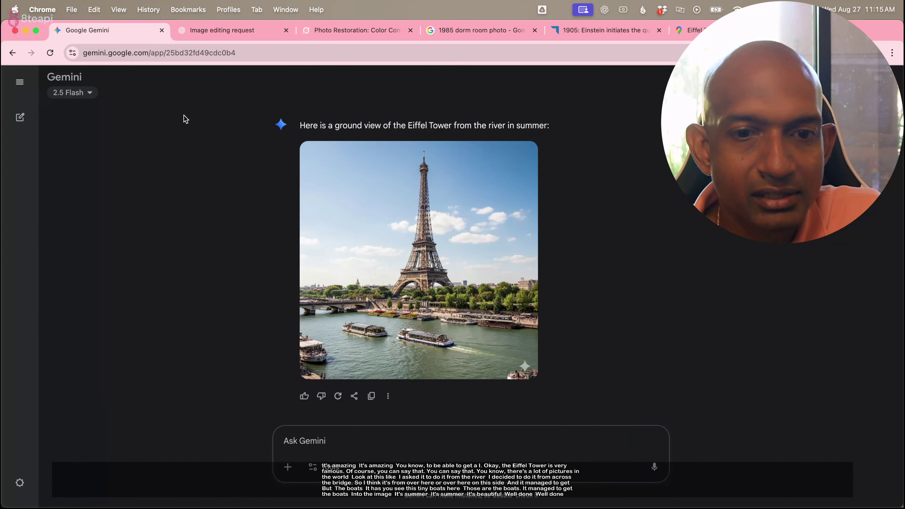
Switch to Grok and inspect both of its generated Eiffel Tower images at enlarged size, one after the other.
left_click(344, 35)
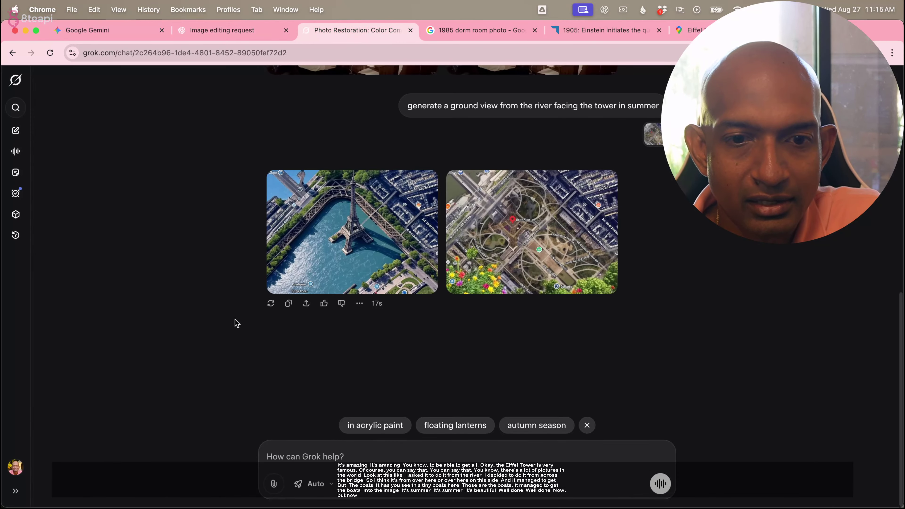
left_click(380, 246)
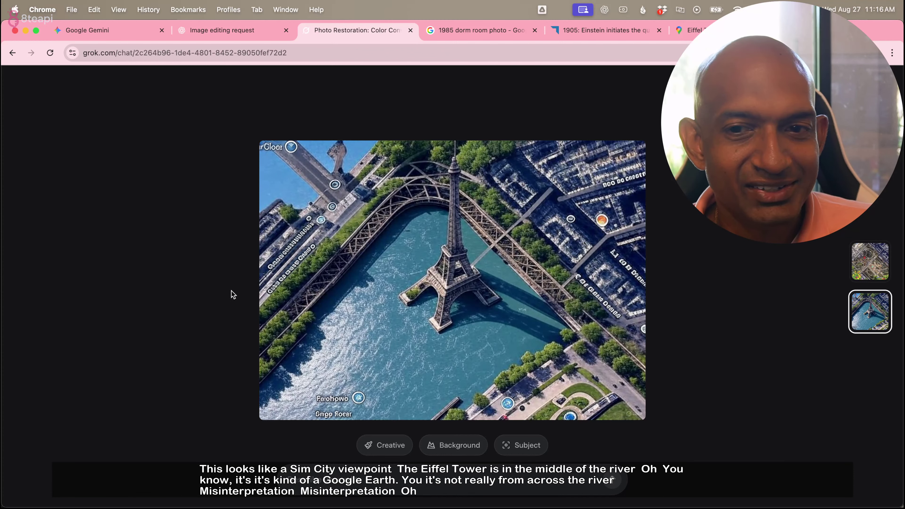
key("Escape")
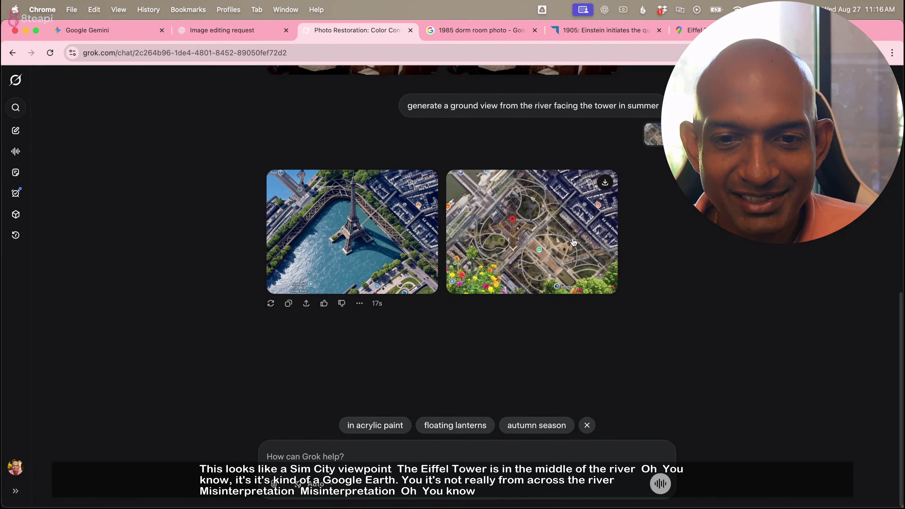
left_click(513, 289)
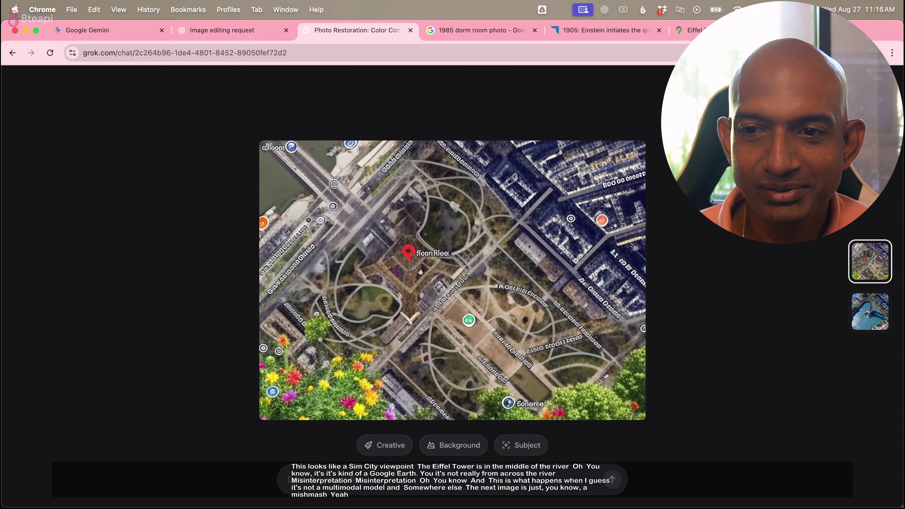
left_click(687, 300)
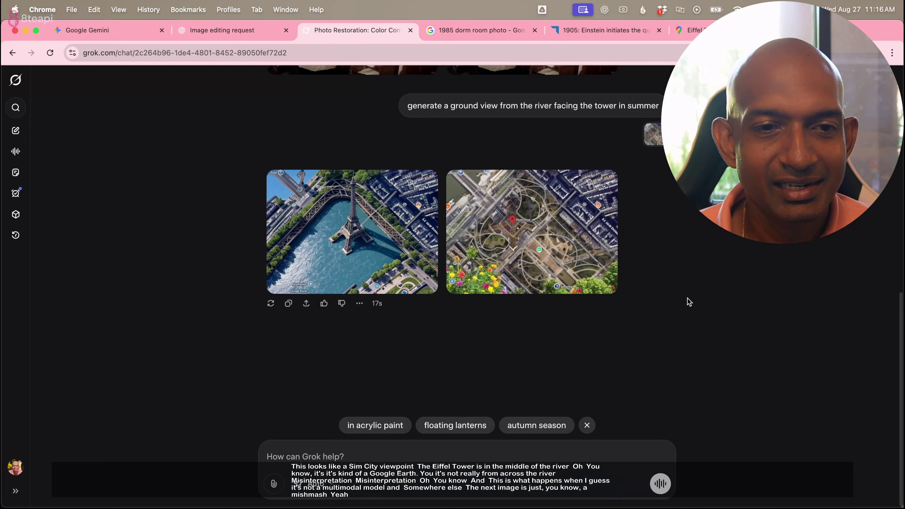
Switch to ChatGPT, enlarge its generated Eiffel Tower image and compare it with the map screenshot in Preview.
left_click(244, 35)
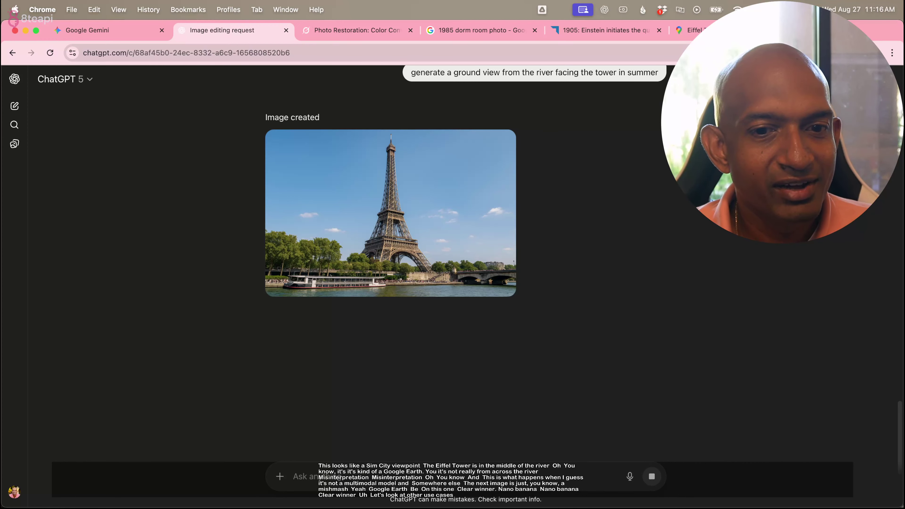
left_click(427, 222)
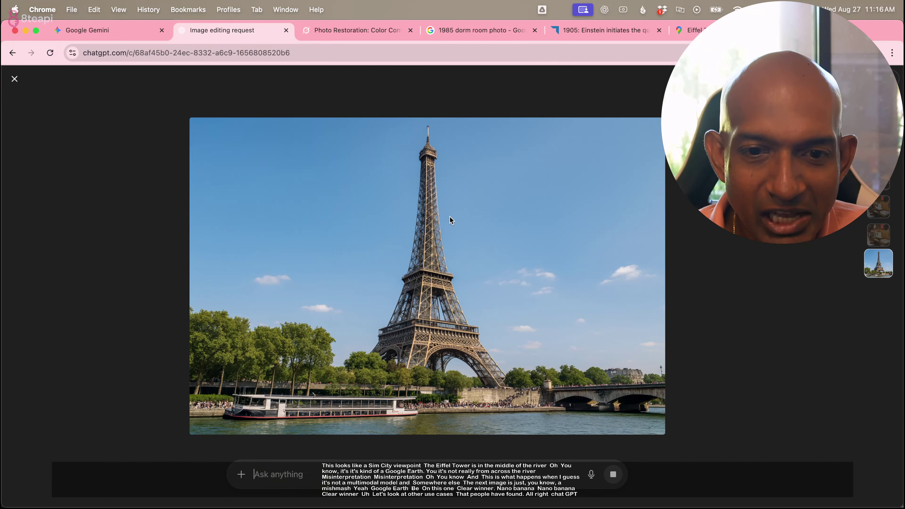
key("super+Tab")
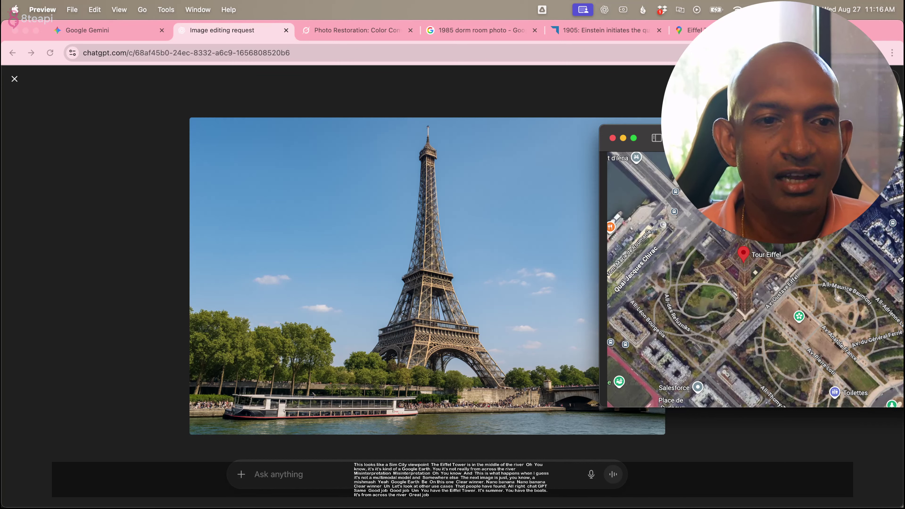
Compare the Eiffel Tower results of Gemini, ChatGPT and Grok by moving between the three chats.
left_click(119, 37)
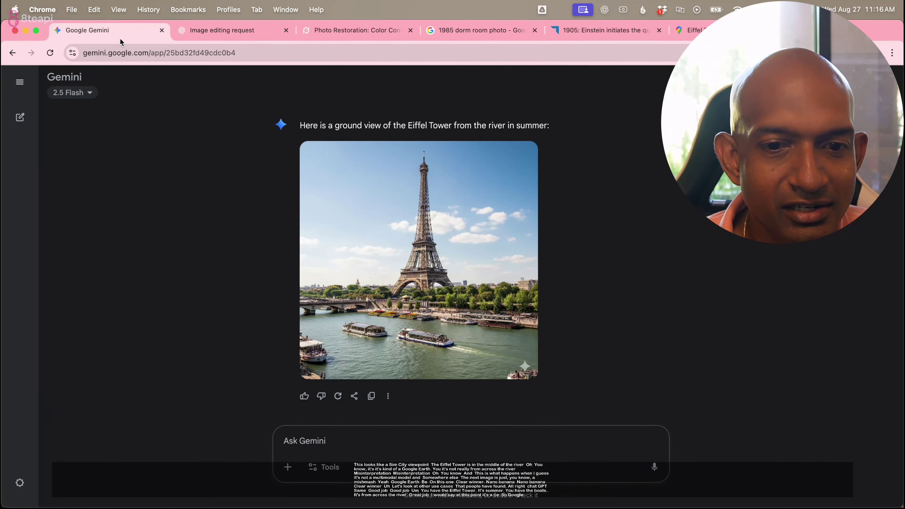
left_click(252, 38)
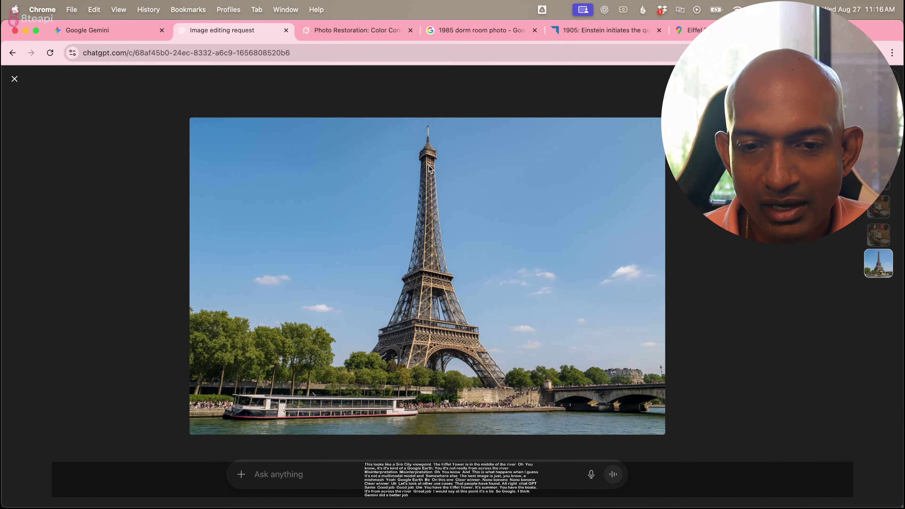
left_click(369, 30)
left_click(224, 36)
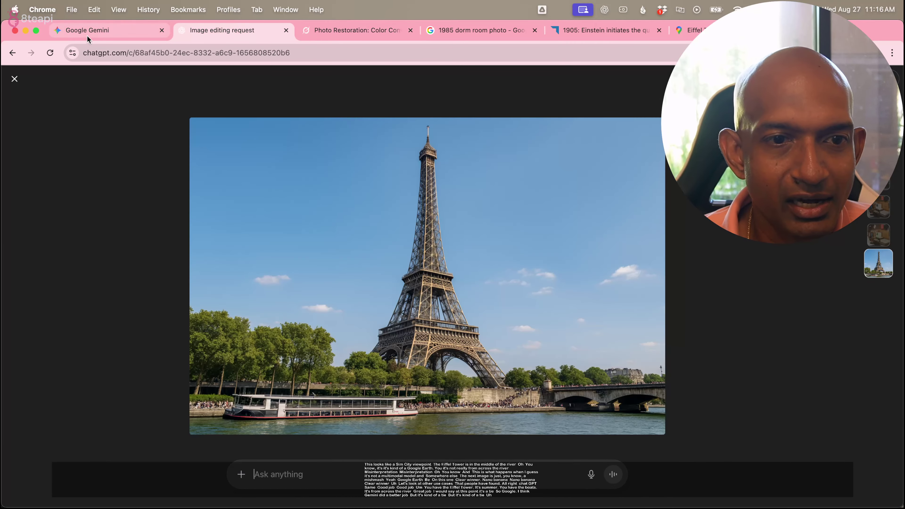
left_click(87, 35)
left_click(322, 38)
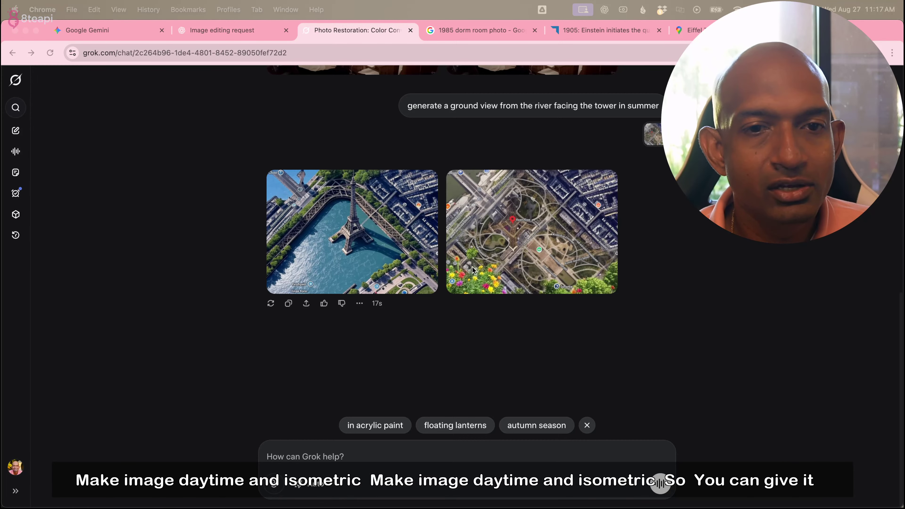
Replace the dorm room search in Google Images with a search for "famous architecture".
left_click(491, 30)
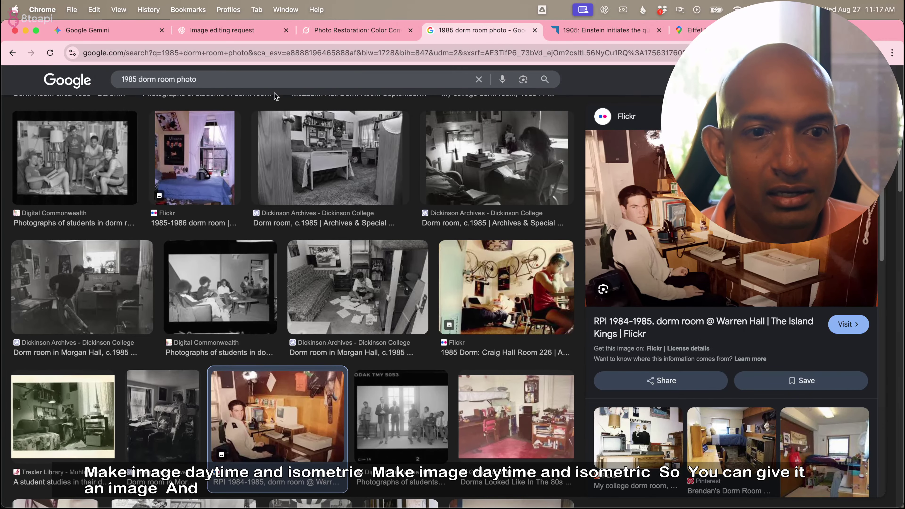
left_click(274, 80)
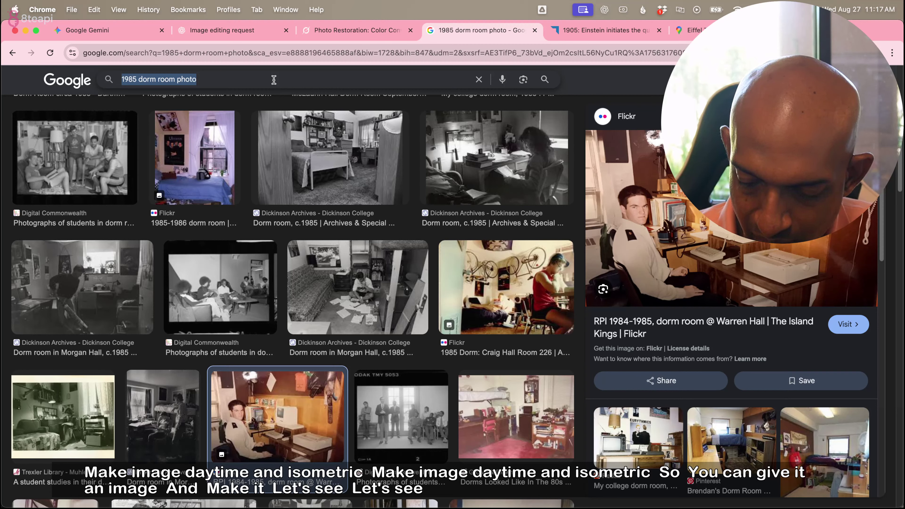
type("famou")
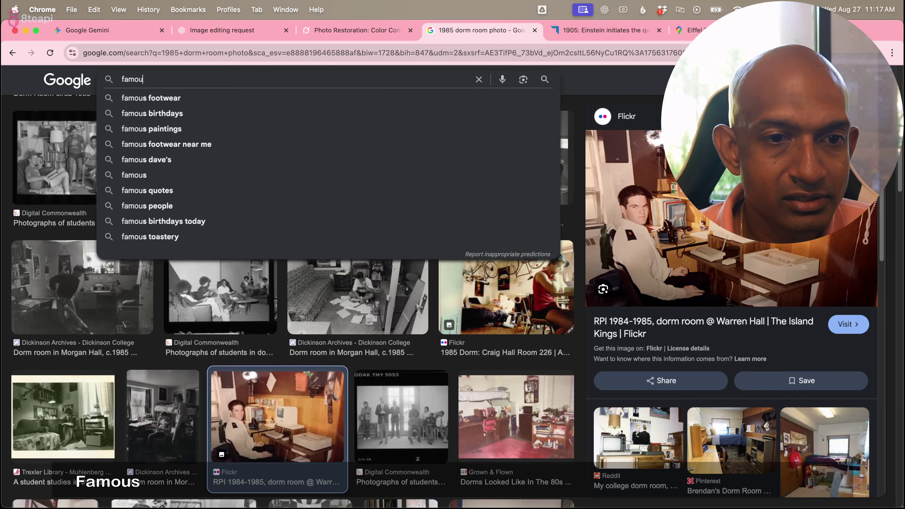
type("s arch")
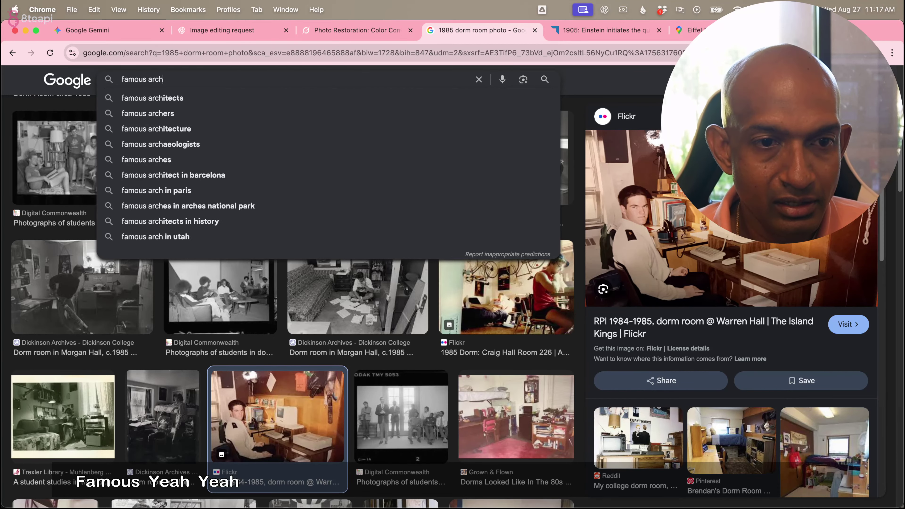
type("itecture")
key("Return")
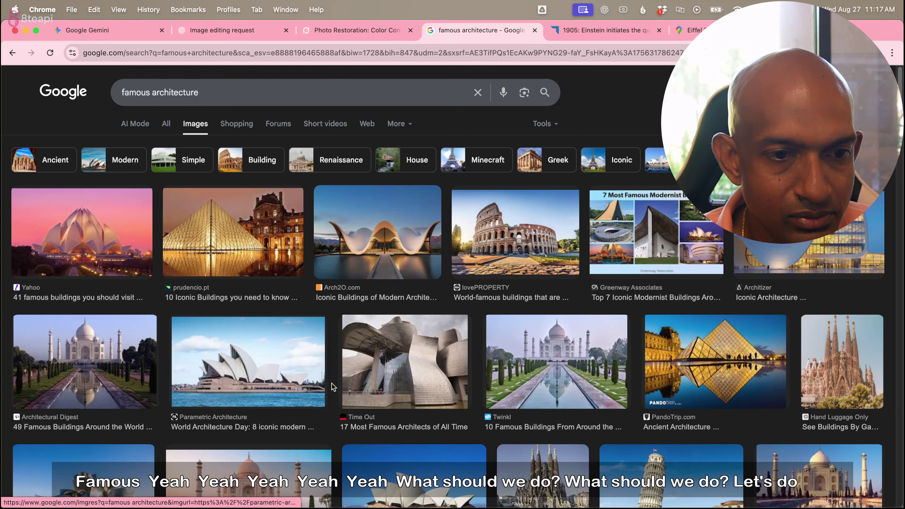
Open the Travel.Earth article from the Leaning Tower of Pisa image result and take a screenshot of the article's tower photo.
scroll(574, 356, "down", 8)
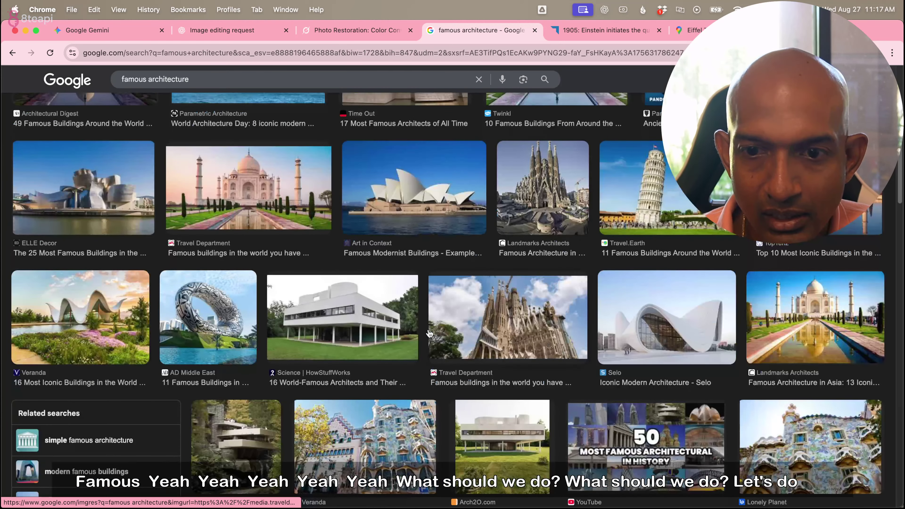
left_click(666, 187)
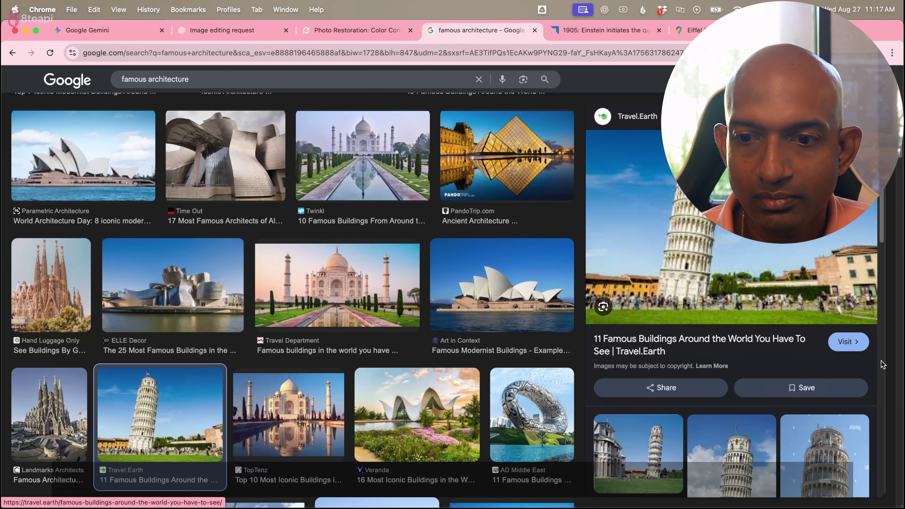
left_click(852, 342)
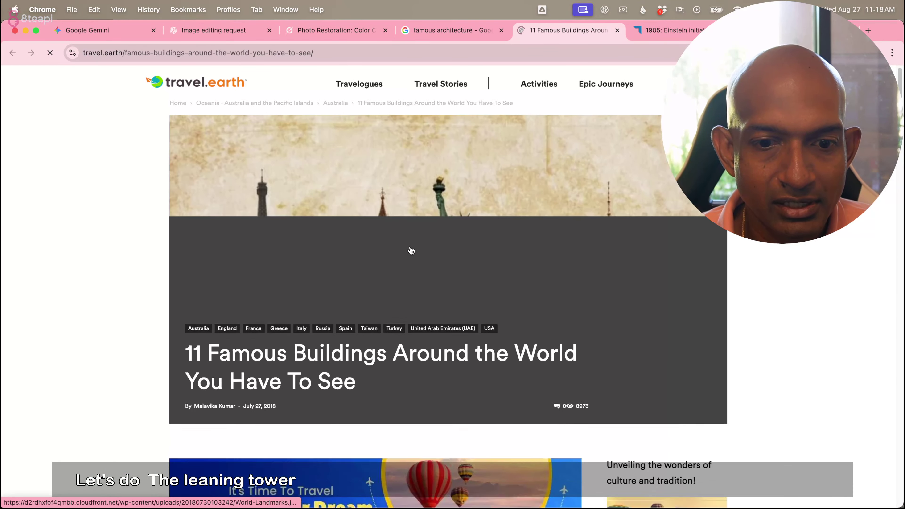
scroll(407, 245, "down", 10)
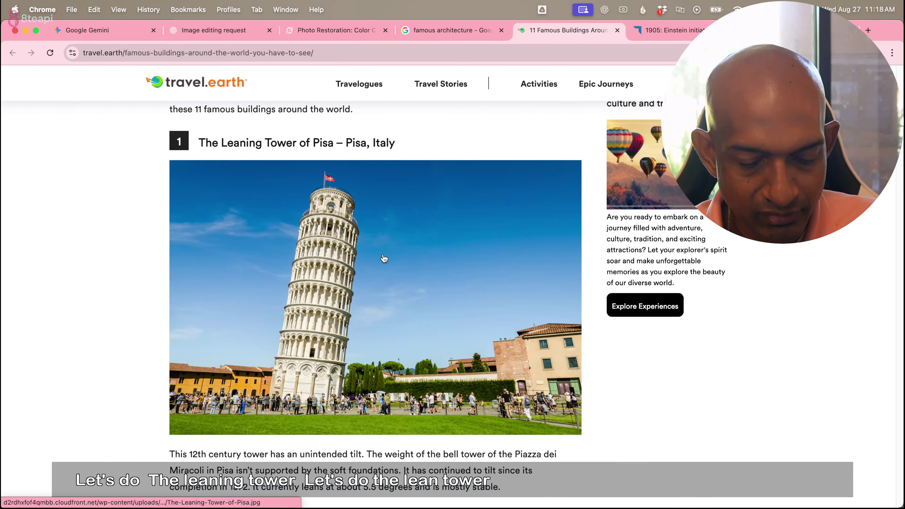
key("super+shift+4")
left_click_drag(173, 164, 579, 431)
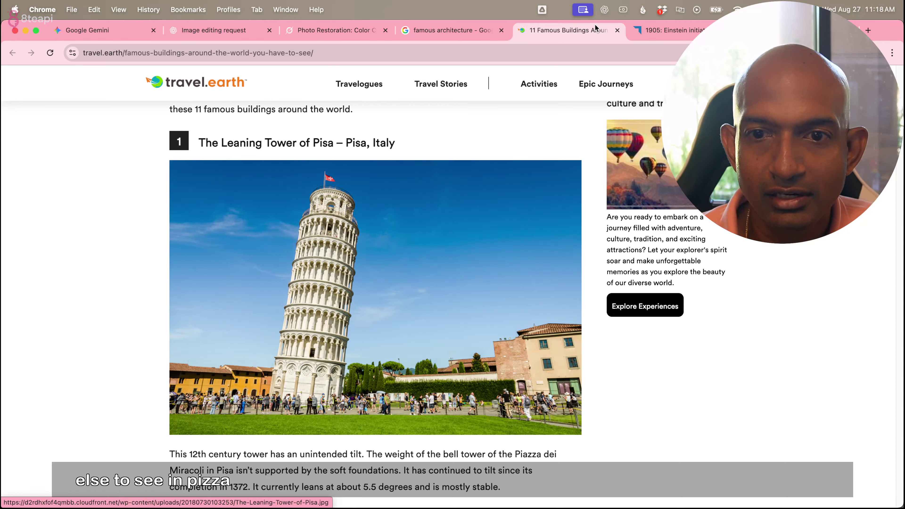
Close the Travel.Earth article, the 1905 Einstein page and the Eiffel Tower map.
left_click(617, 30)
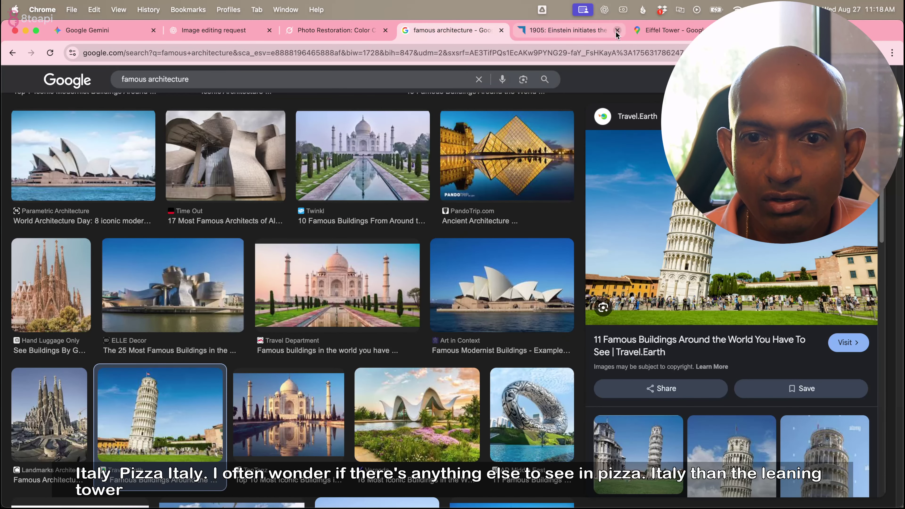
left_click(617, 31)
left_click(616, 31)
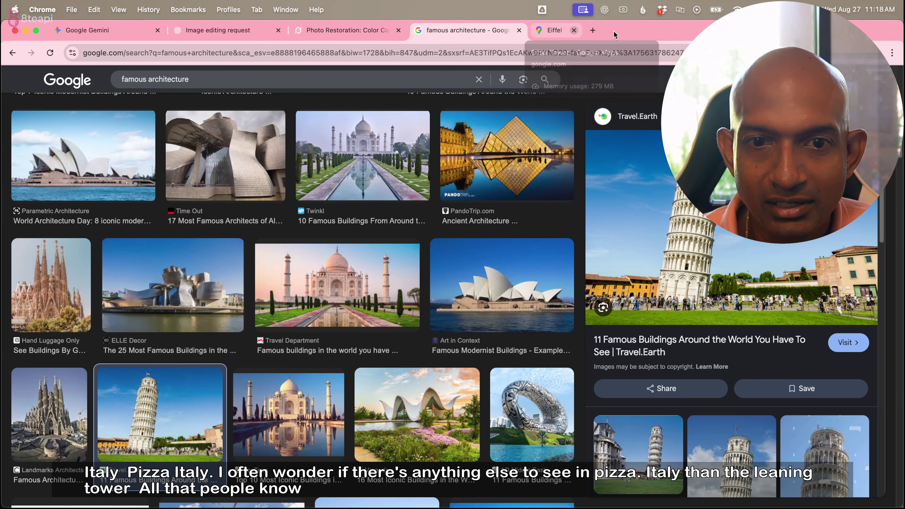
Return to the Gemini chat, open the Leaning Tower screenshot in Preview, and shrink and reposition its window over the chat.
left_click(124, 31)
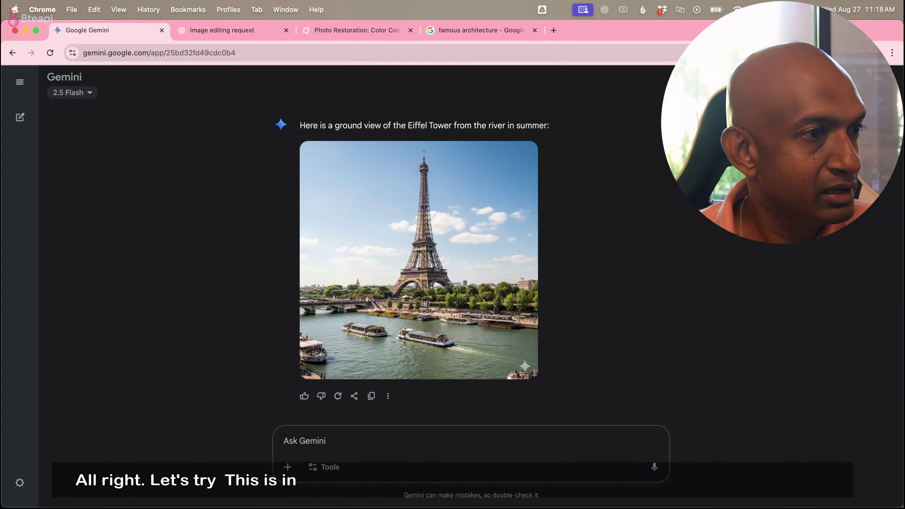
key("super+Tab")
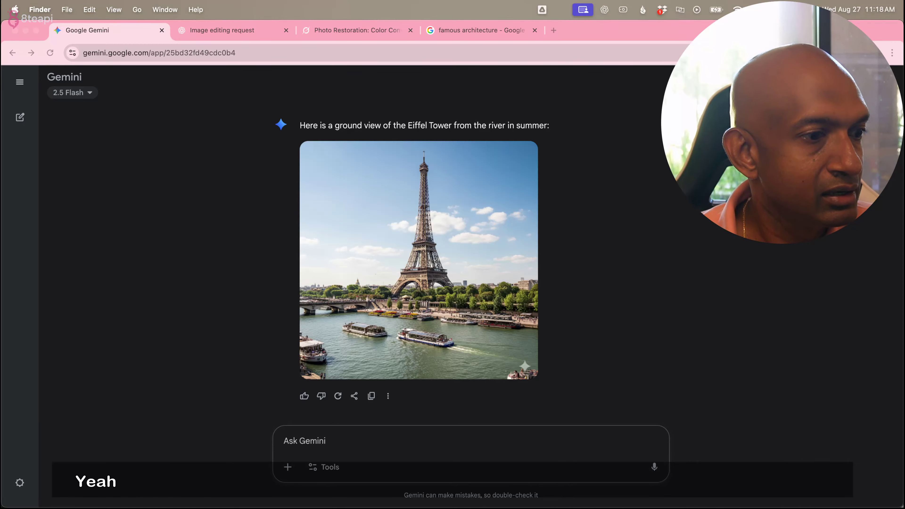
key("super+o")
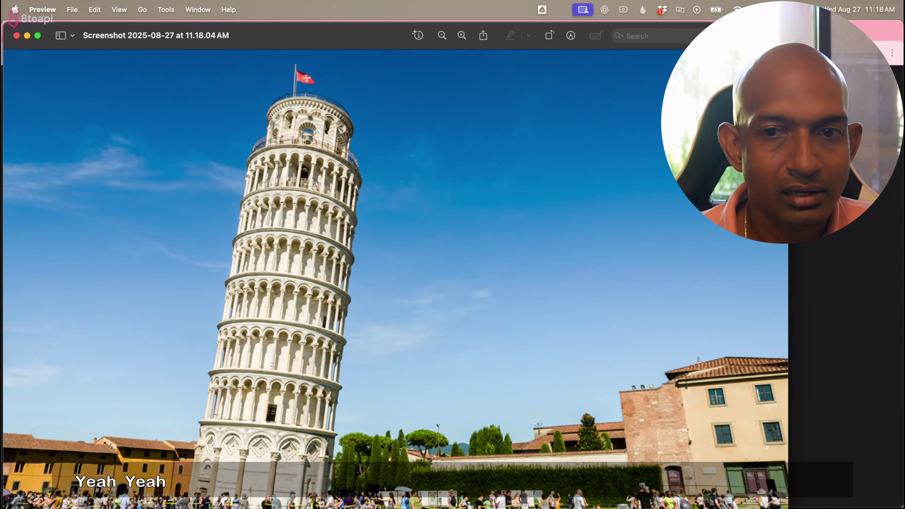
left_click_drag(902, 23, 299, 328)
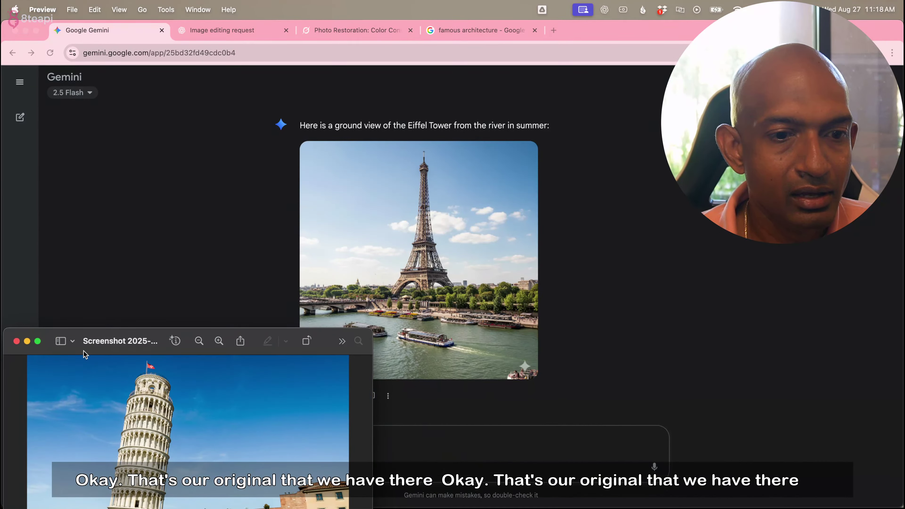
mouse_move(86, 349)
left_mouse_down()
mouse_move(87, 97)
mouse_move(71, 85)
mouse_move(83, 84)
left_mouse_up()
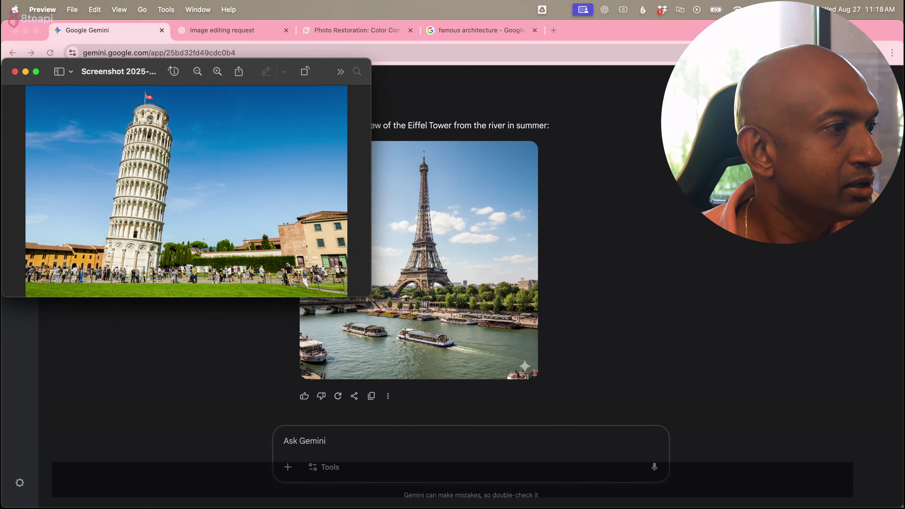
Attach the Leaning Tower screenshot to new prompts in Gemini and ChatGPT, closing ChatGPT's enlarged Eiffel Tower image.
left_click(616, 370)
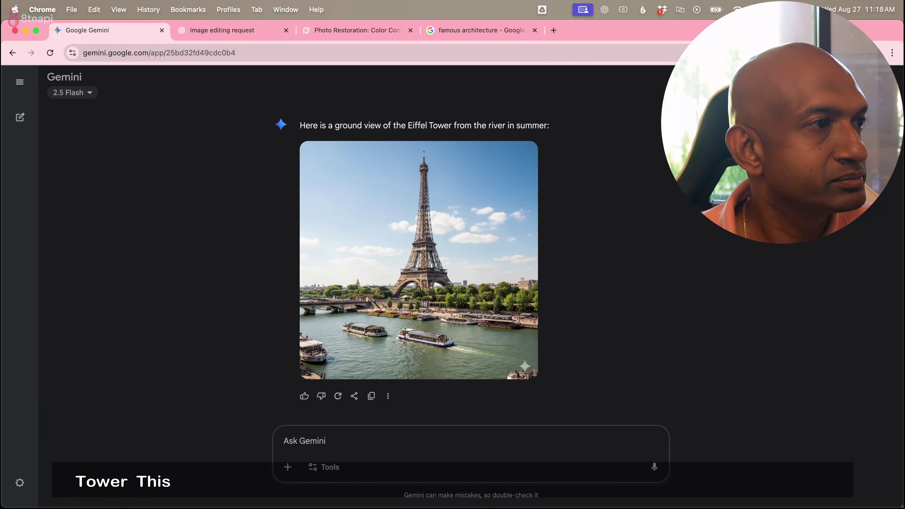
left_click_drag(367, 353, 370, 419)
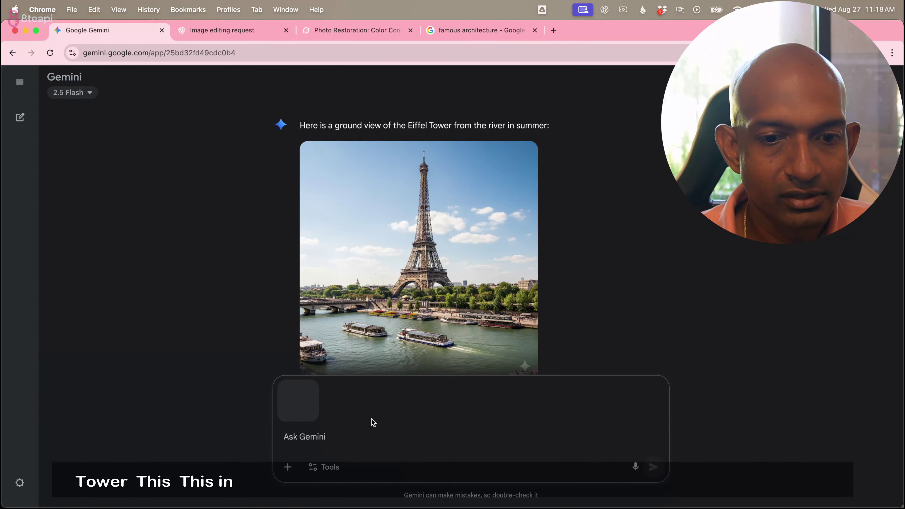
left_click(239, 31)
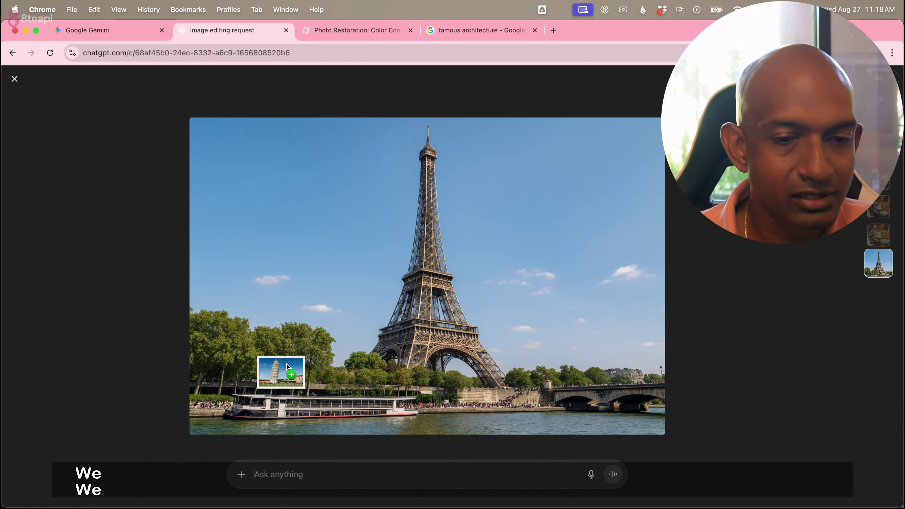
left_click_drag(286, 363, 280, 404)
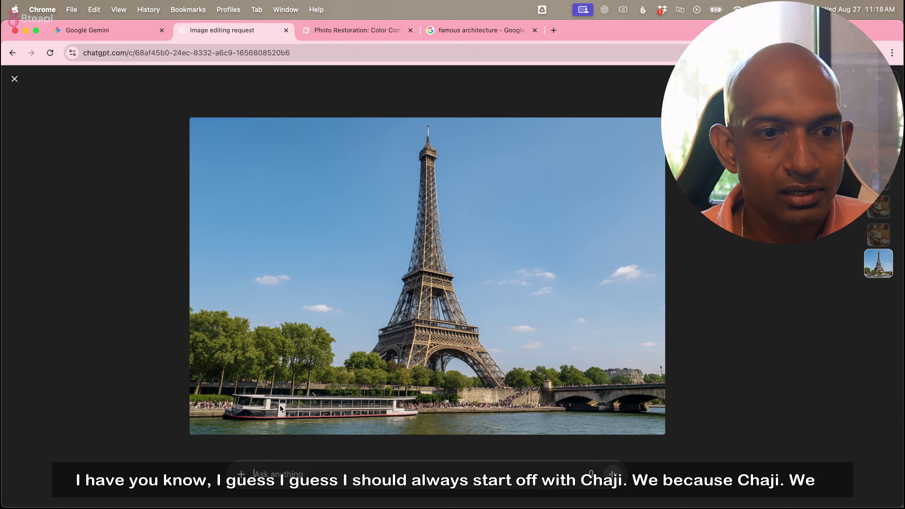
left_click(14, 79)
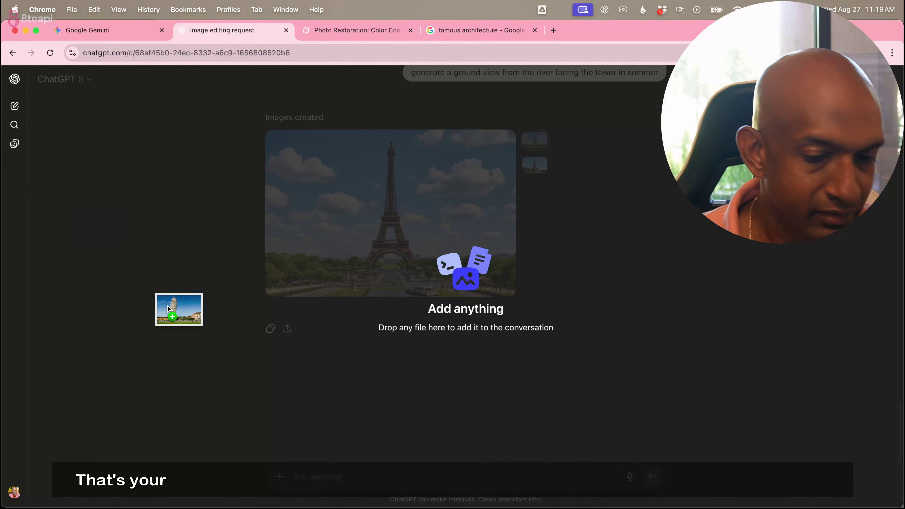
left_click_drag(180, 307, 312, 475)
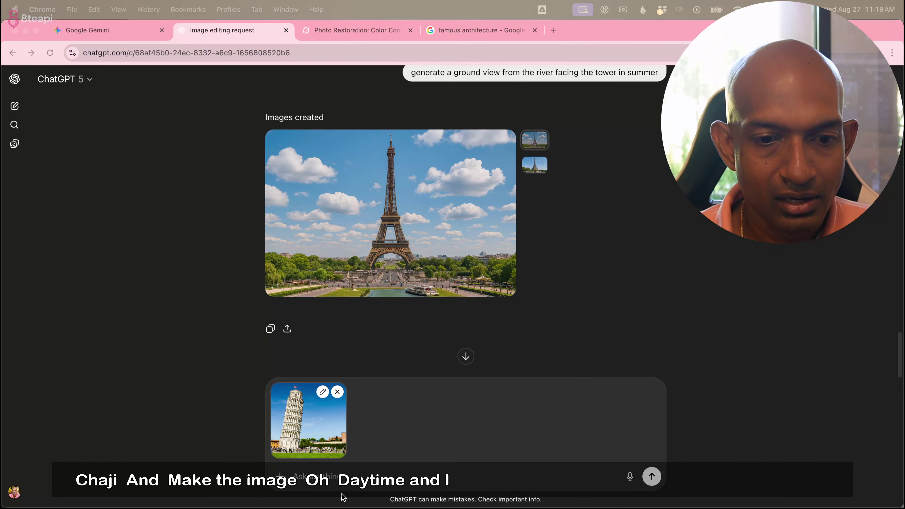
Write the ChatGPT prompt "Make Image Daytime and Isometric (Building Only)", copy its text and submit it with the tower screenshot.
left_click(347, 473)
type("Make image daytime and Isometric ")
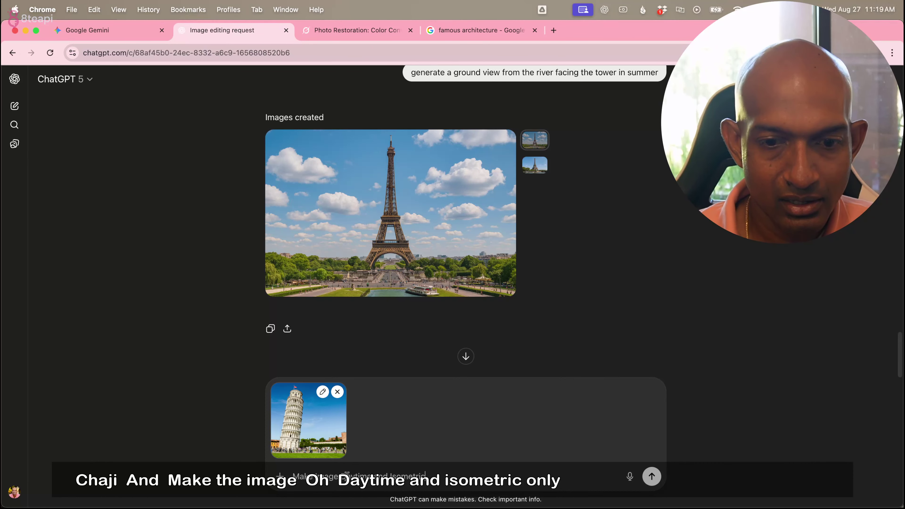
type("(Buil")
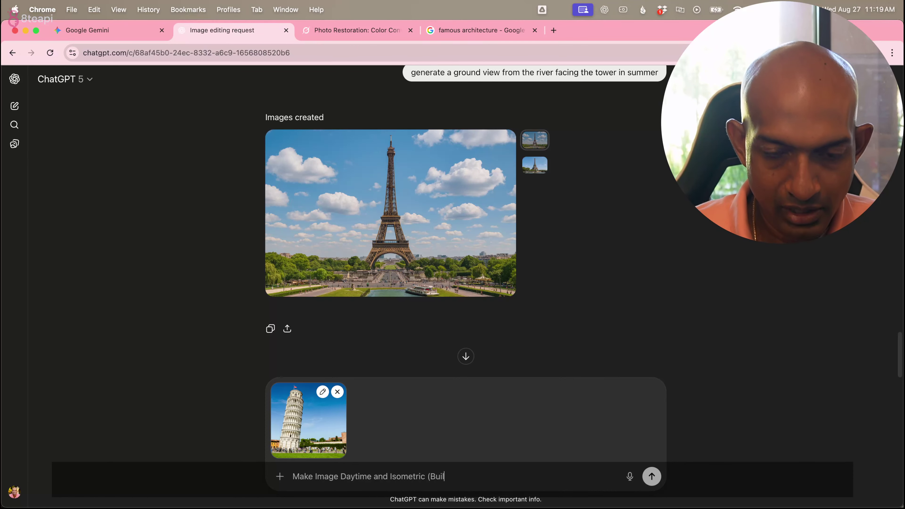
type("ding Only")
key("BackSpace")
key("BackSpace")
key("BackSpace")
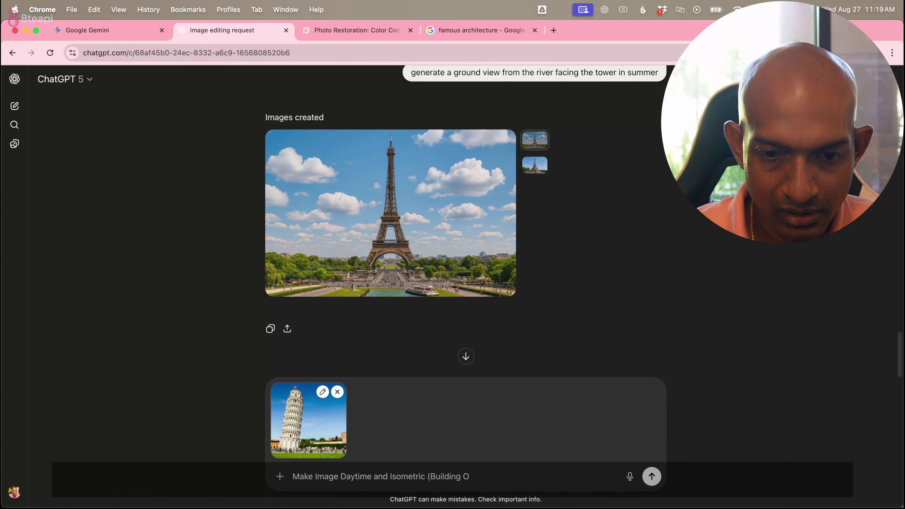
type("nly)")
key("super+a")
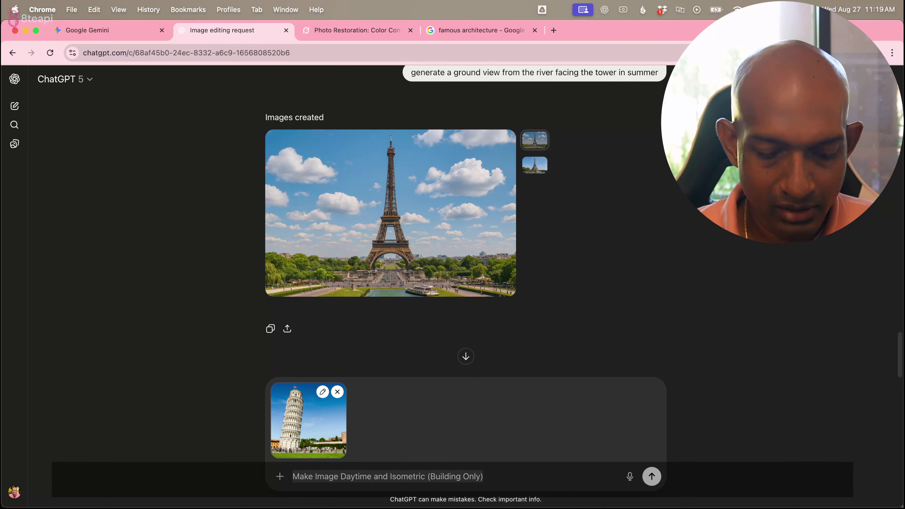
key("super+c")
key("Return")
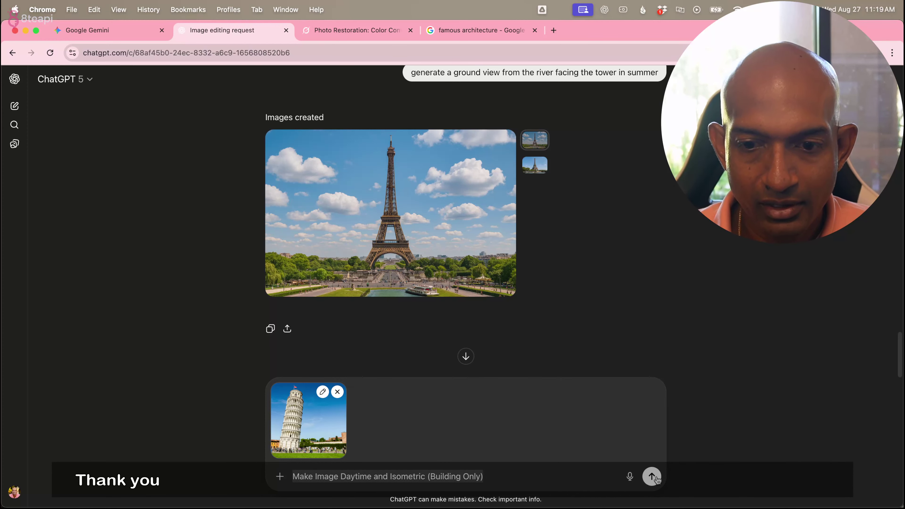
Switch to Gemini, paste the prompt "Make Image Daytime and Isometric (Building Only)" beside the attached tower screenshot and send it.
left_click(102, 35)
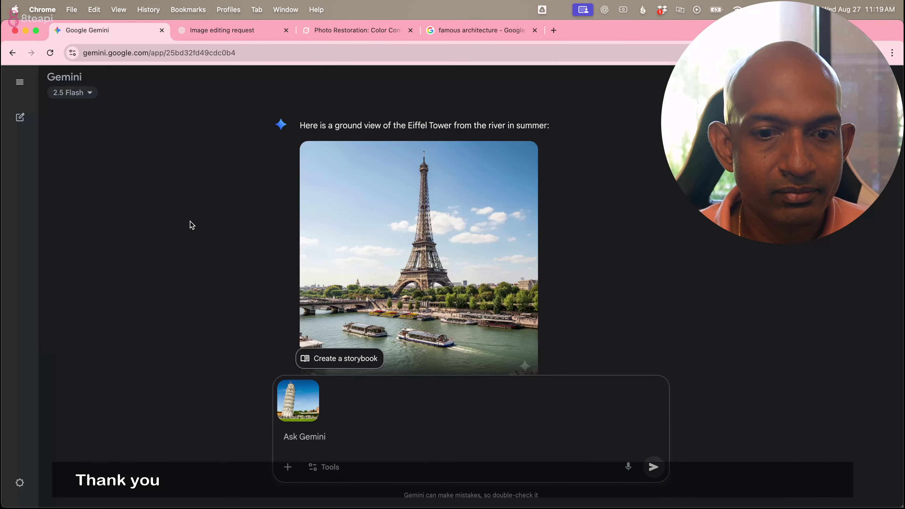
key("super+v")
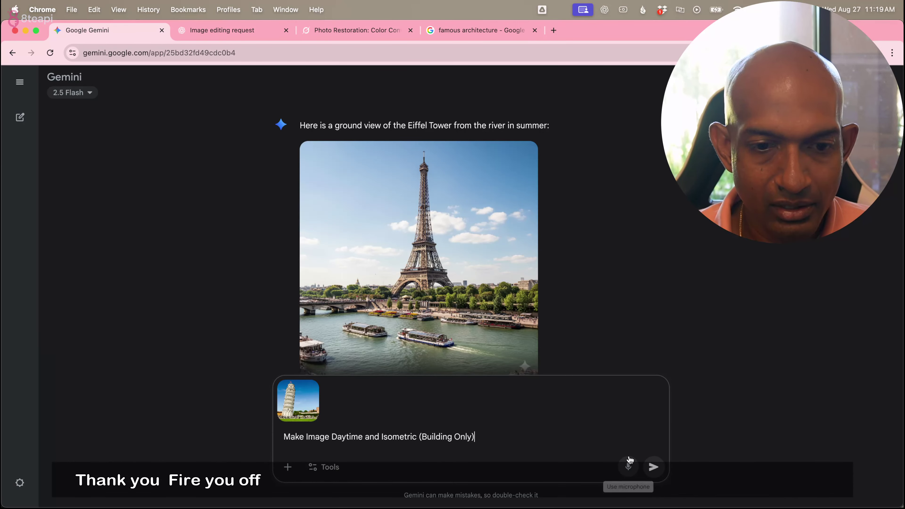
left_click(653, 467)
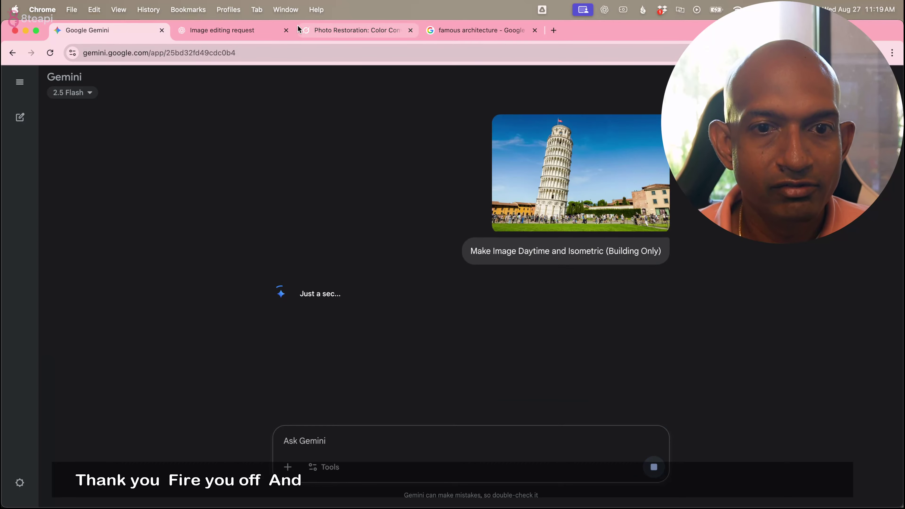
Switch to Grok, attach the Leaning Tower screenshot and send the copied prompt "Make Image Daytime and Isometric (Building Only)".
left_click(320, 31)
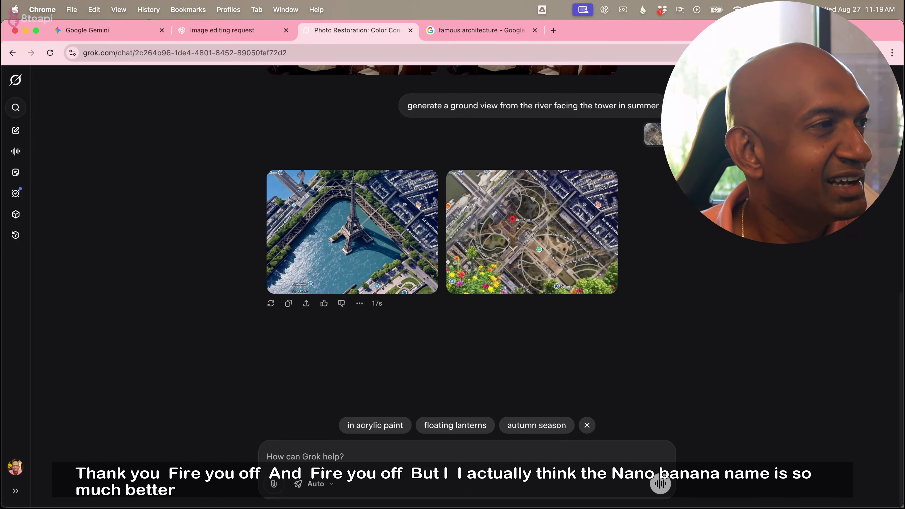
left_click_drag(0, 231, 339, 456)
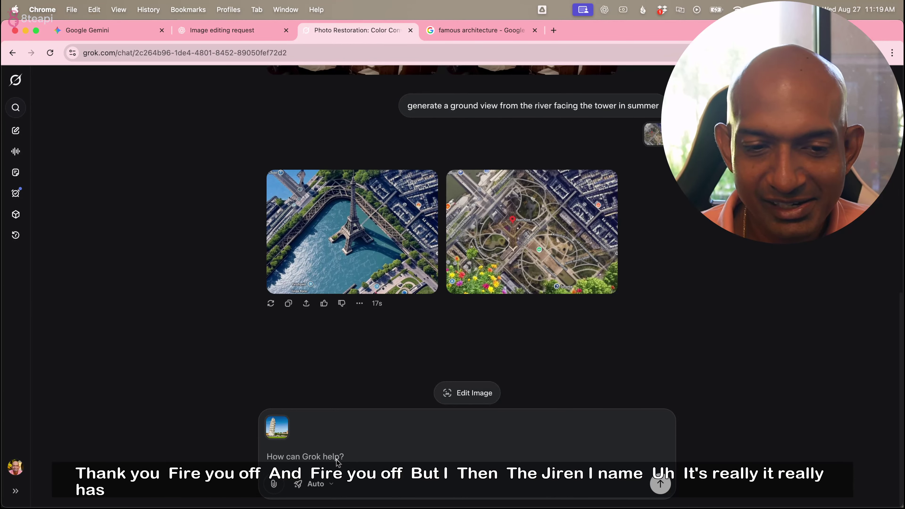
key("super+v")
key("Return")
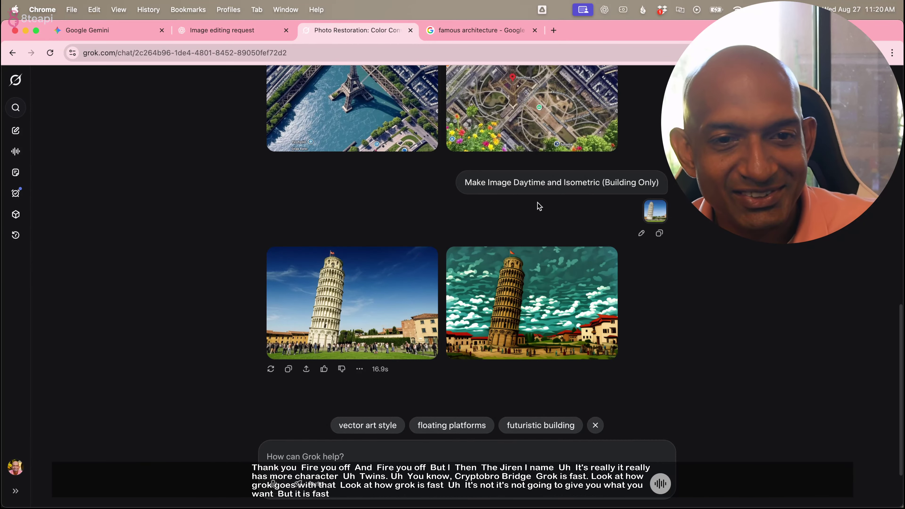
Examine Gemini's isometric Leaning Tower image at enlarged size and check whether ChatGPT has finished generating its version.
left_click(106, 37)
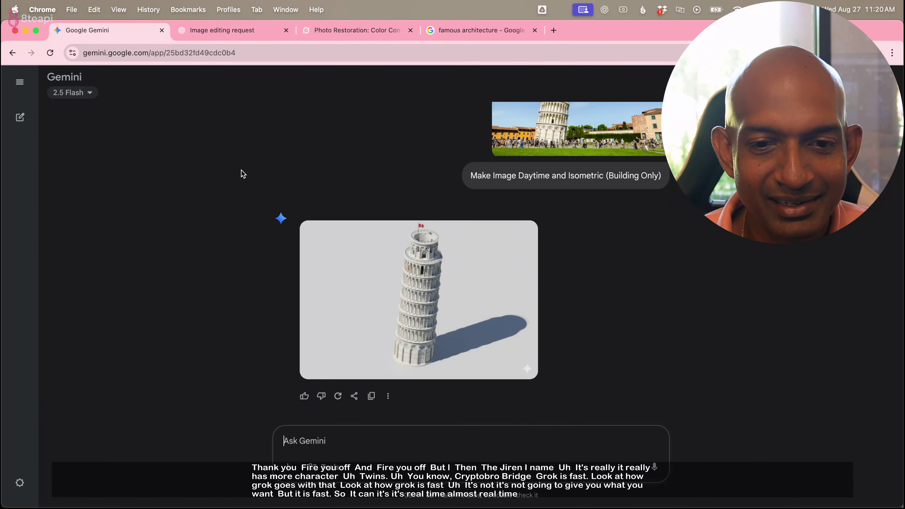
left_click(408, 302)
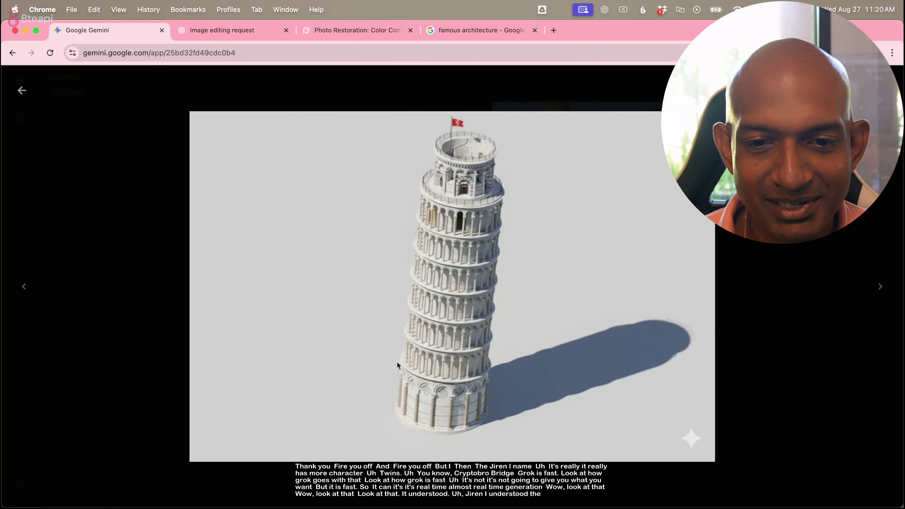
left_click(31, 97)
left_click(234, 30)
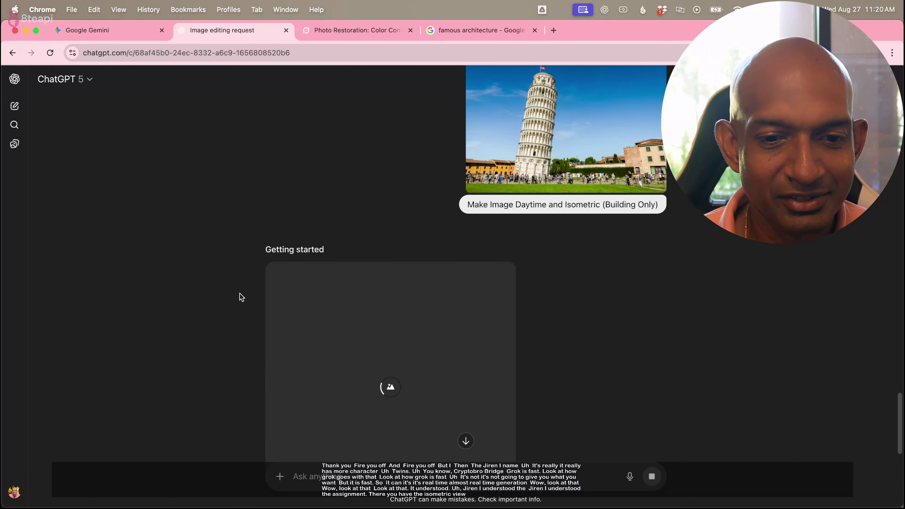
left_click(95, 31)
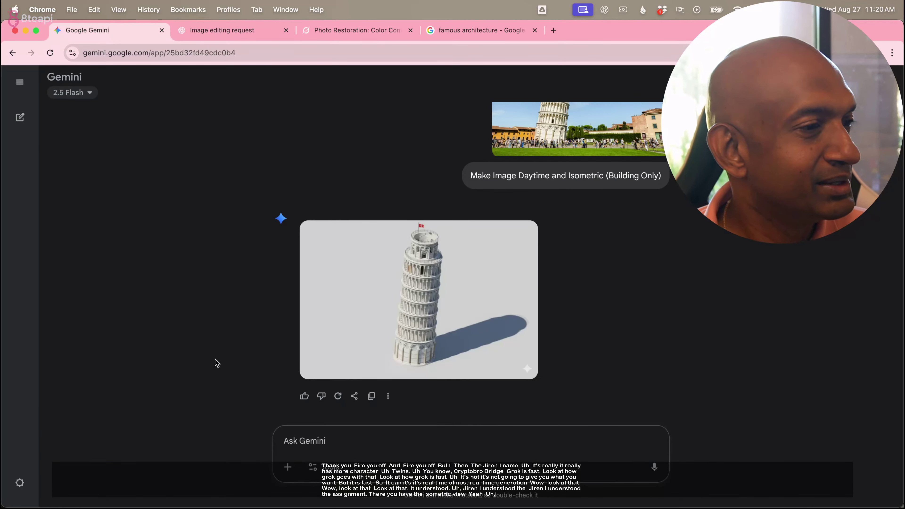
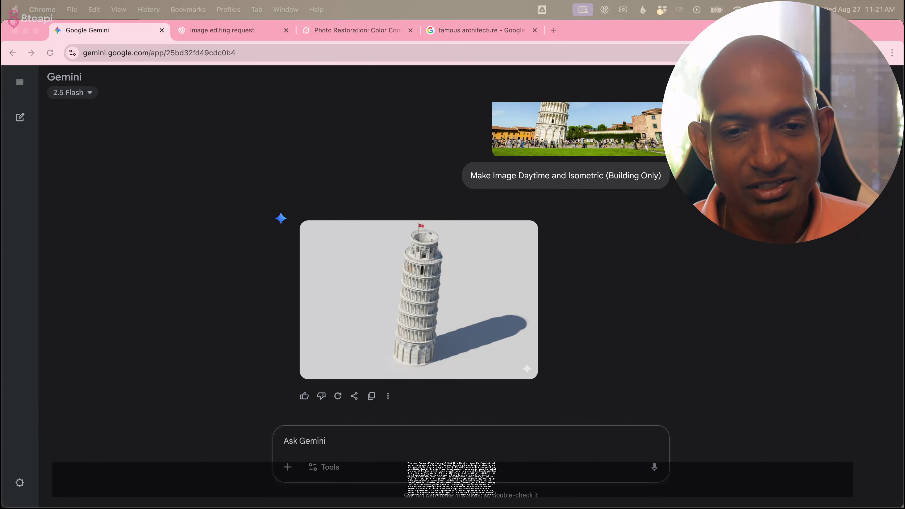
left_click(205, 34)
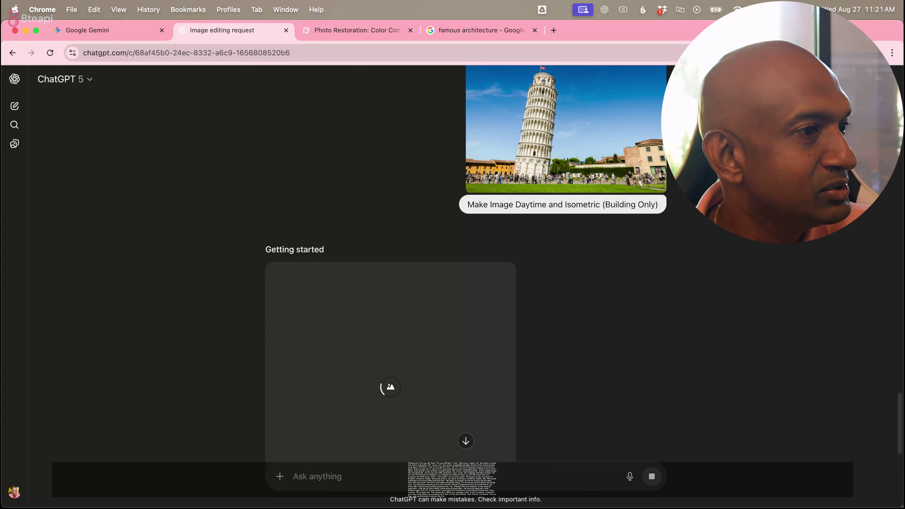
Switch to the Google Images results and search for "cuba old car".
left_click(385, 33)
left_click(440, 28)
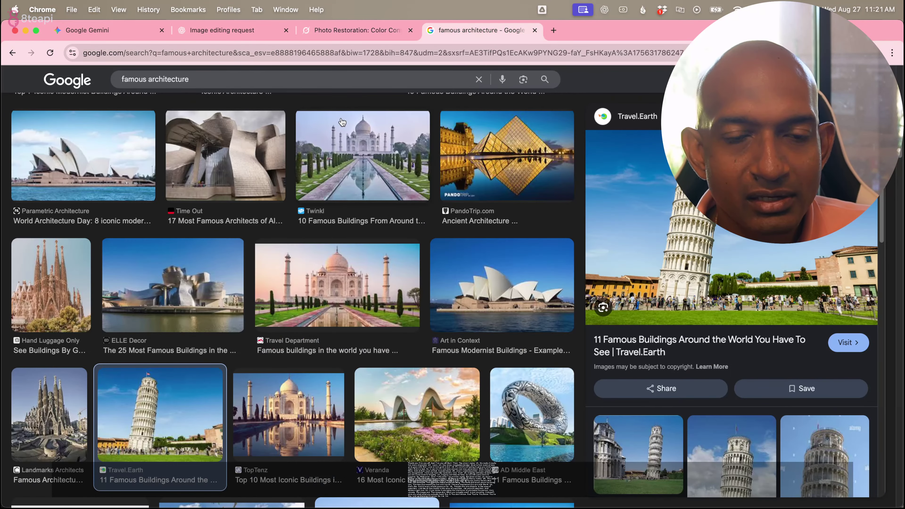
triple_click(304, 79)
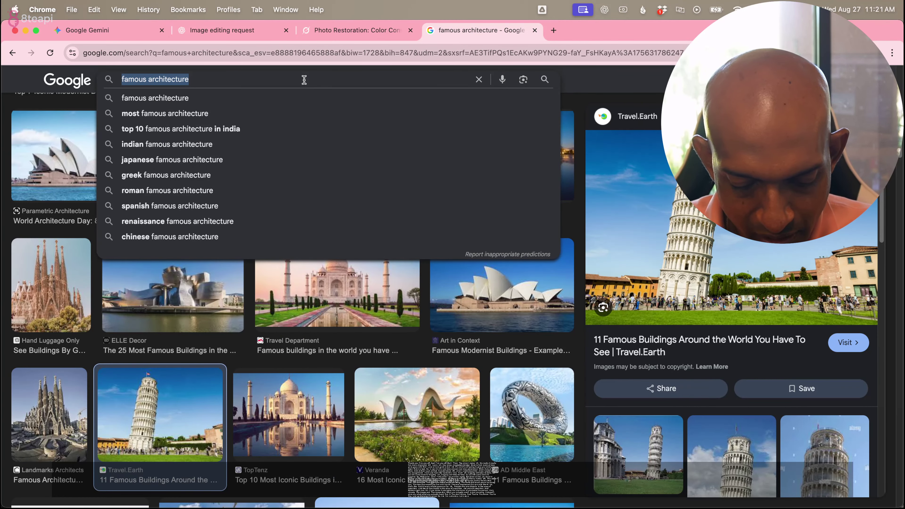
type("cuba ")
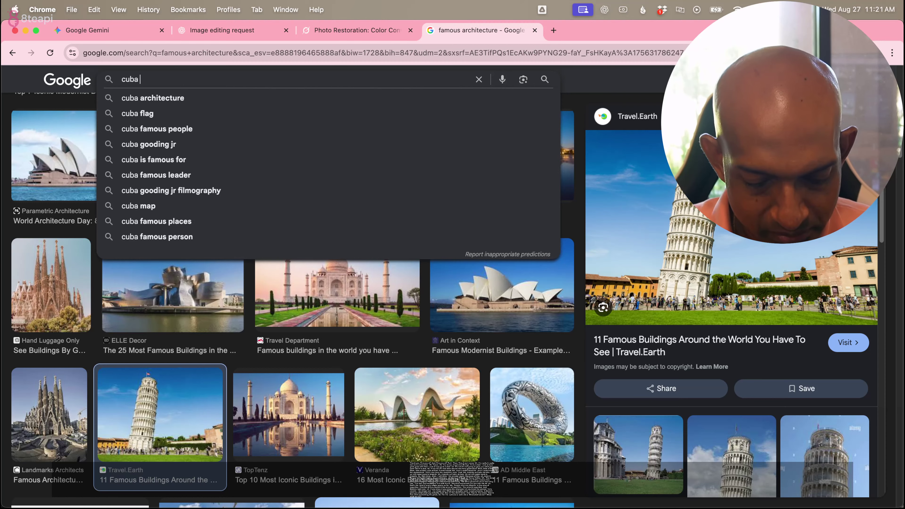
type("old car")
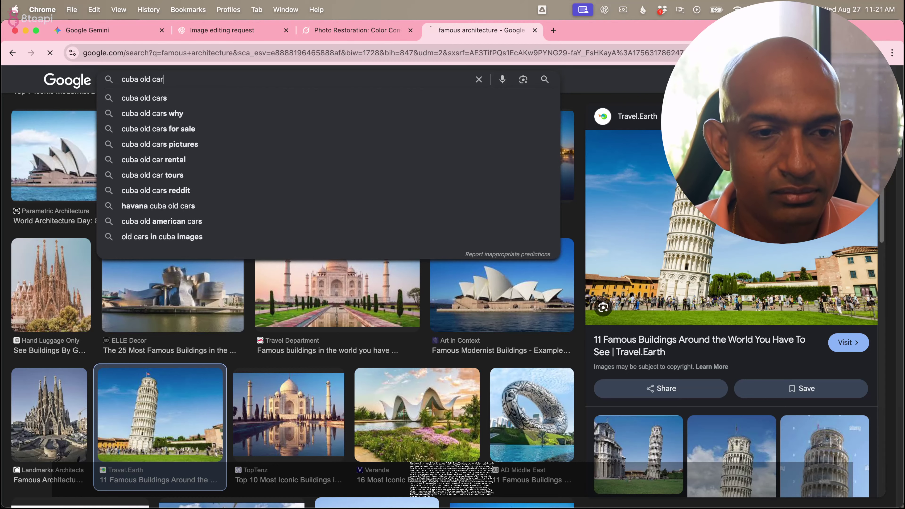
key("Return")
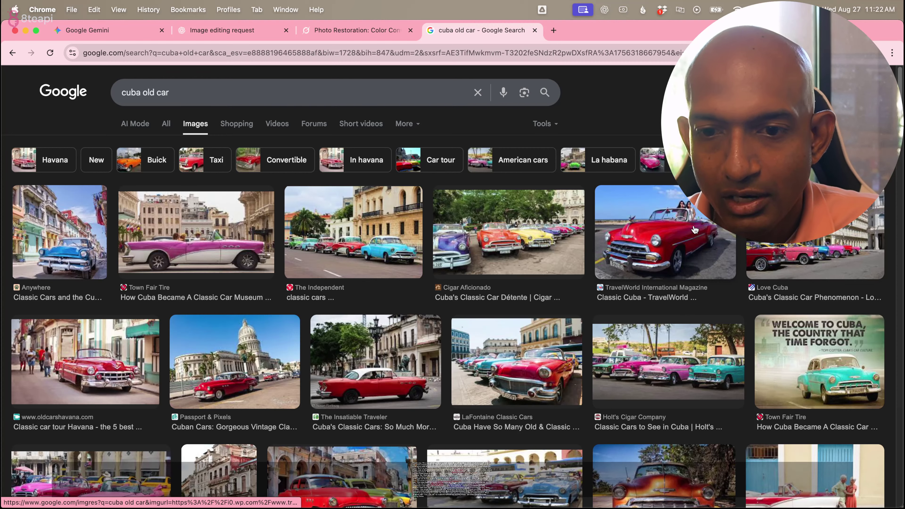
Open the TravelWorld International Magazine page behind the red convertible result and bring its full car photo into view.
left_click(684, 223)
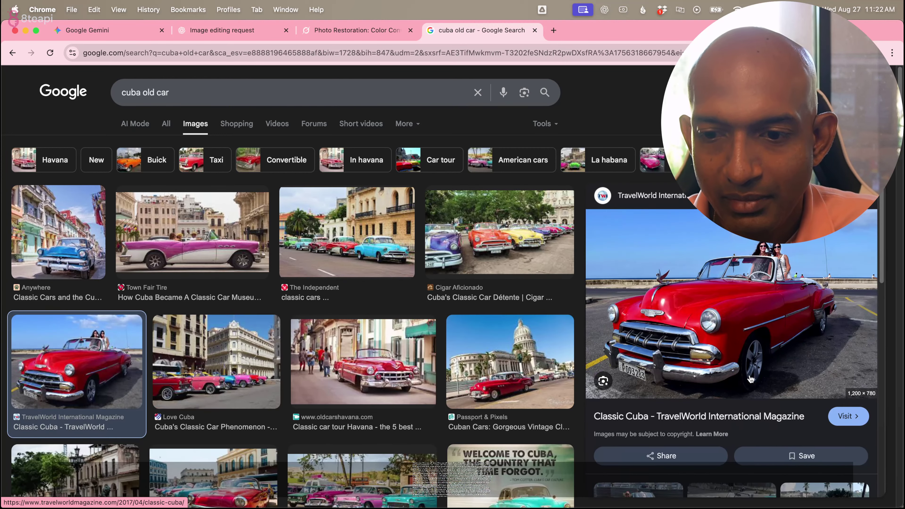
left_click(847, 417)
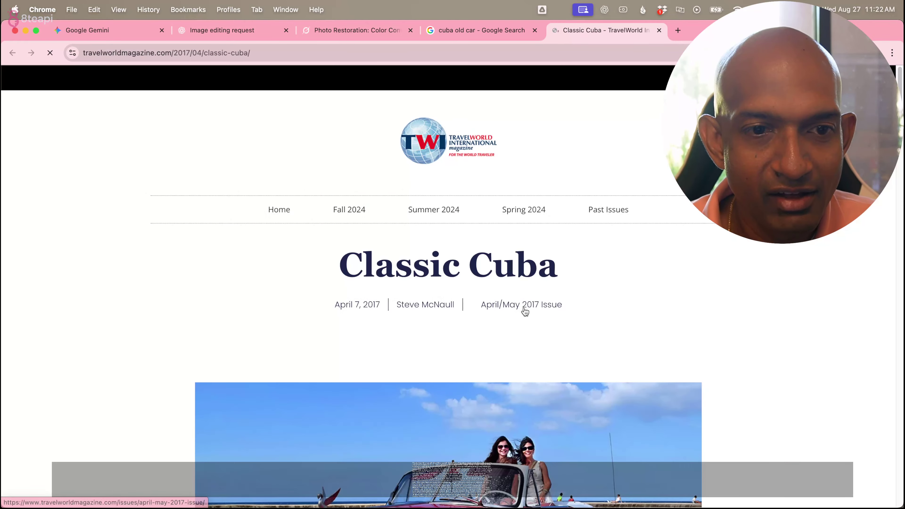
scroll(392, 337, "down", 8)
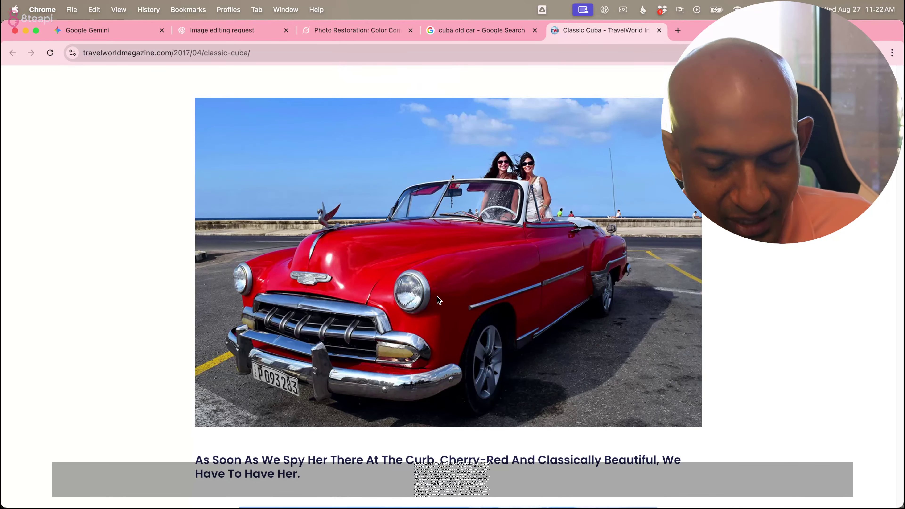
Take a screenshot cropped to the red convertible photo, dismissing the newsletter sign-up pop-up and capturing the area again.
key("super+shift+4")
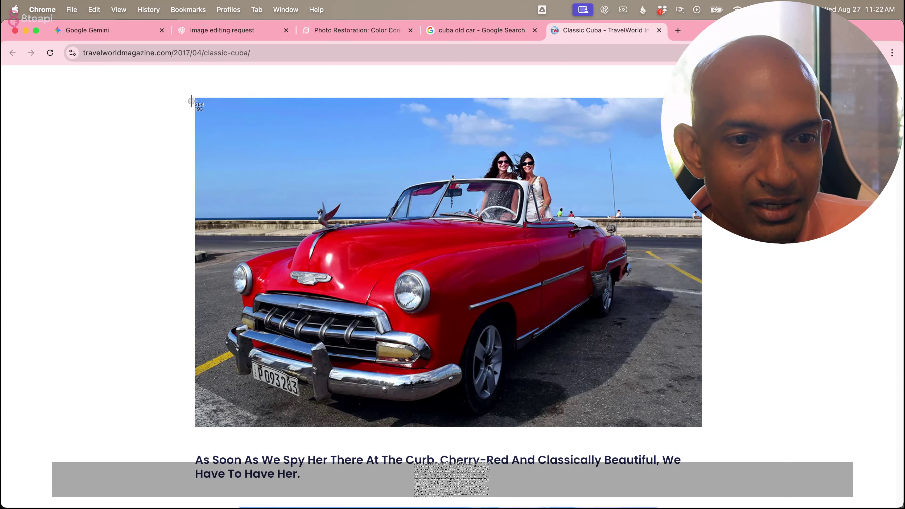
left_click_drag(196, 98, 699, 429)
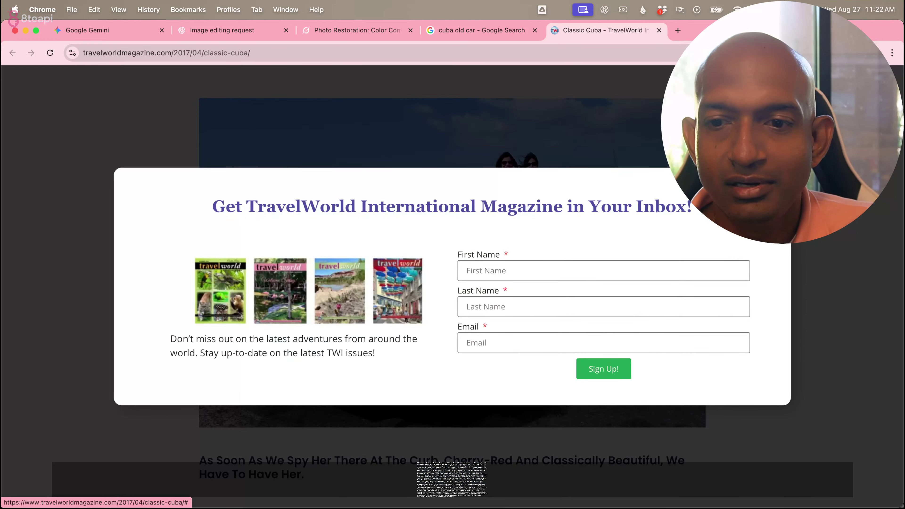
left_click(782, 178)
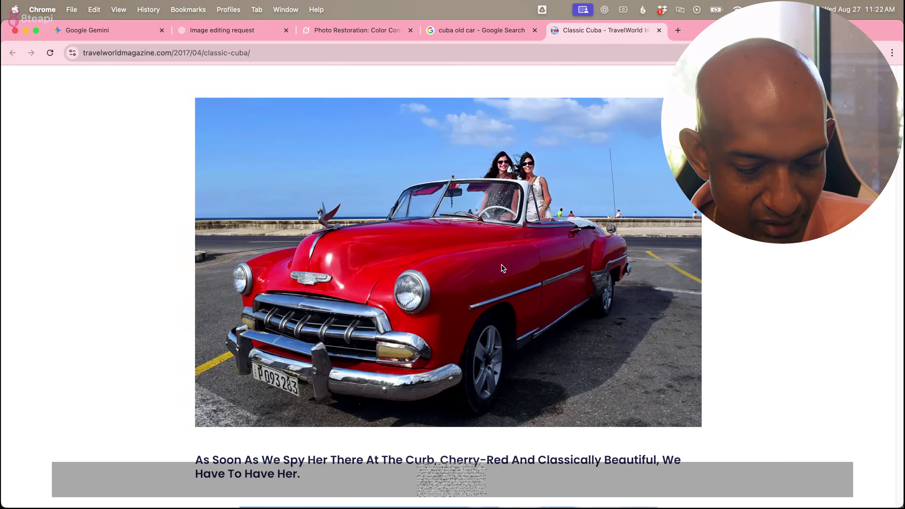
key("super+shift+4")
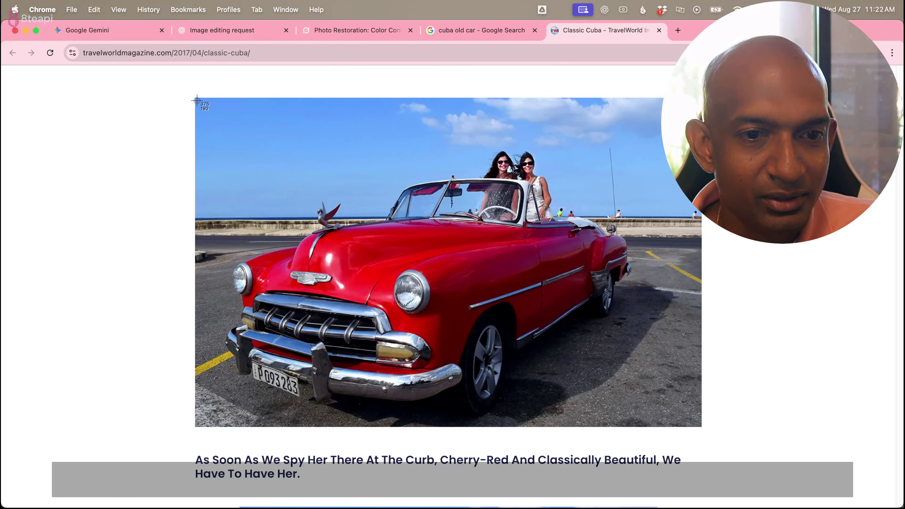
left_click_drag(197, 101, 697, 425)
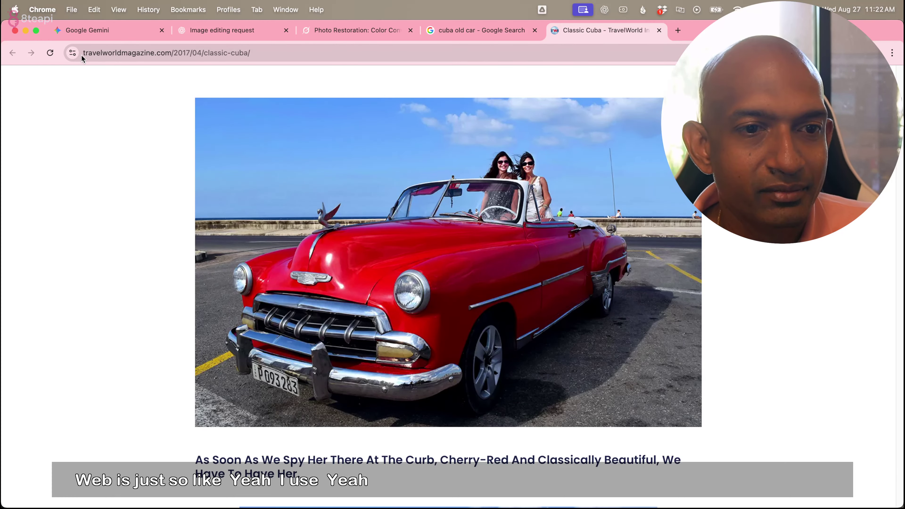
Examine ChatGPT's two isometric Leaning Tower images, alternating between the blue-background and green-background versions.
left_click(220, 30)
scroll(474, 416, "down", 3)
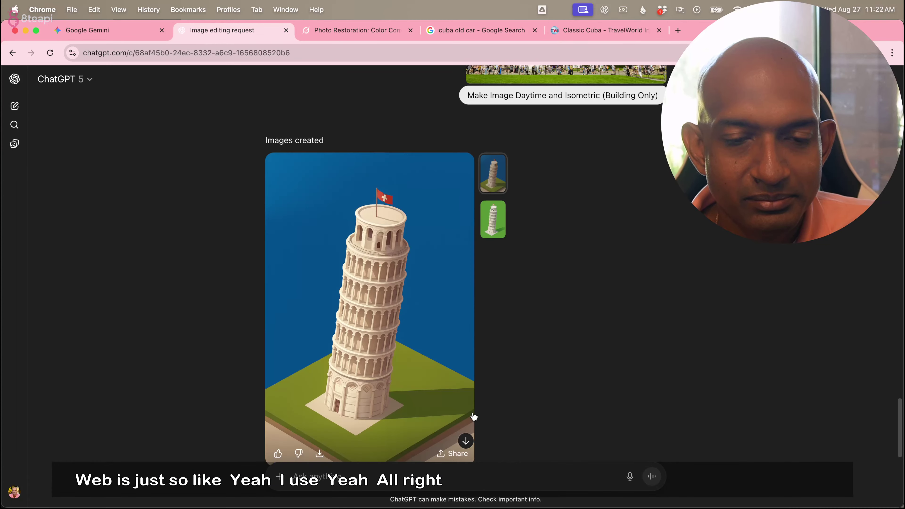
scroll(474, 416, "down", 3)
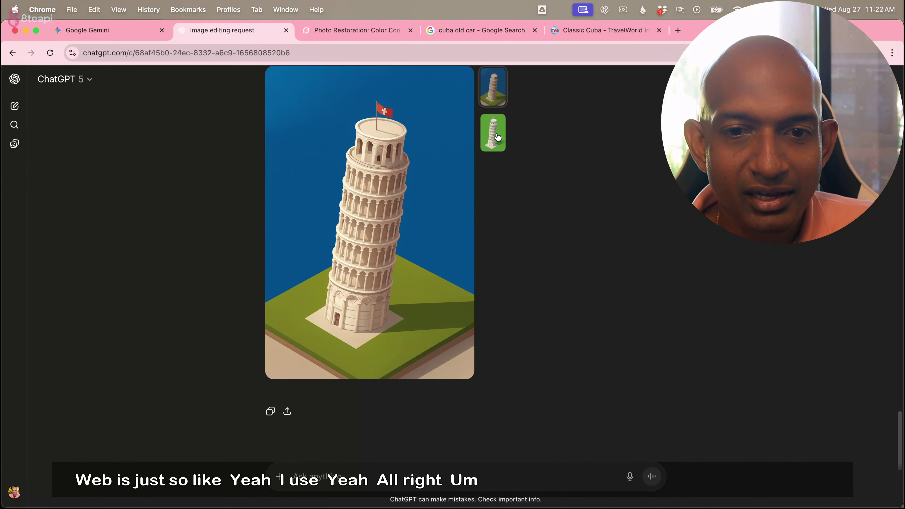
left_click(498, 138)
scroll(503, 228, "up", 3)
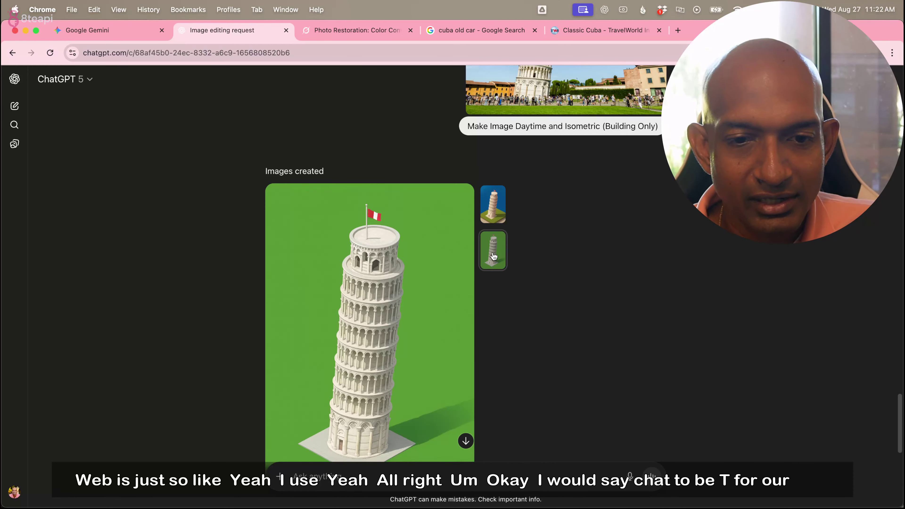
scroll(329, 333, "down", 1)
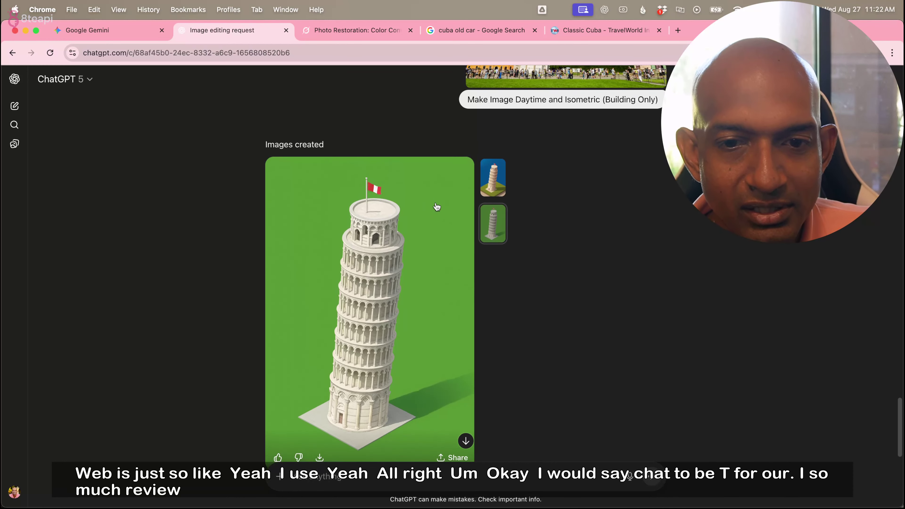
left_click(488, 180)
scroll(395, 288, "down", 2)
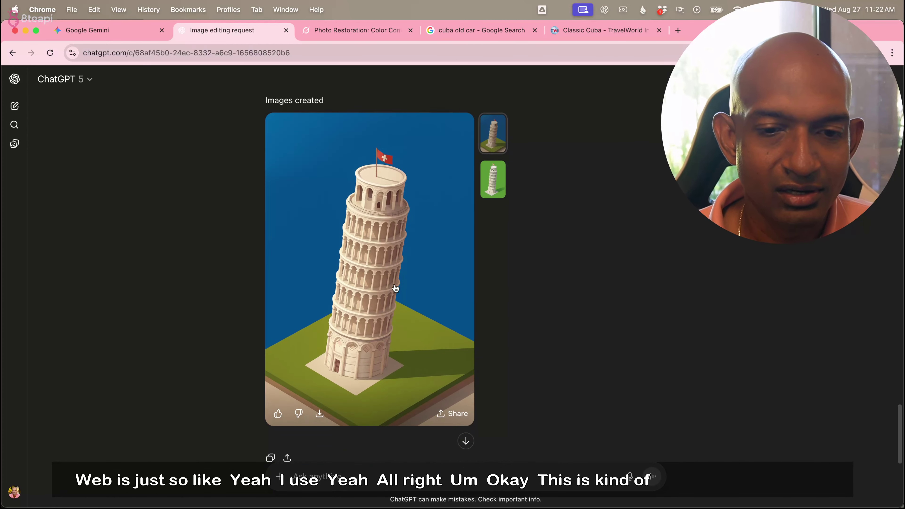
left_click(493, 179)
scroll(376, 237, "down", 1)
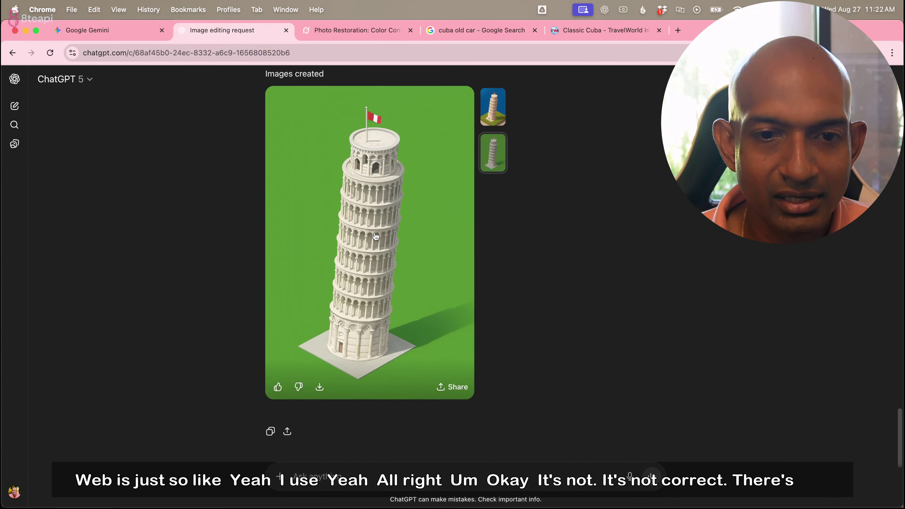
Compare the Leaning Tower results from Gemini and Grok with ChatGPT's green-background version.
left_click(119, 35)
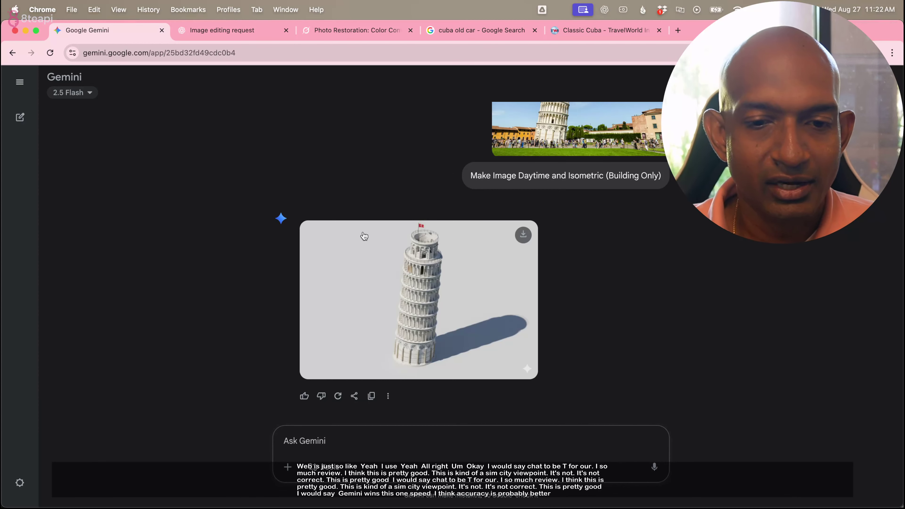
left_click(229, 30)
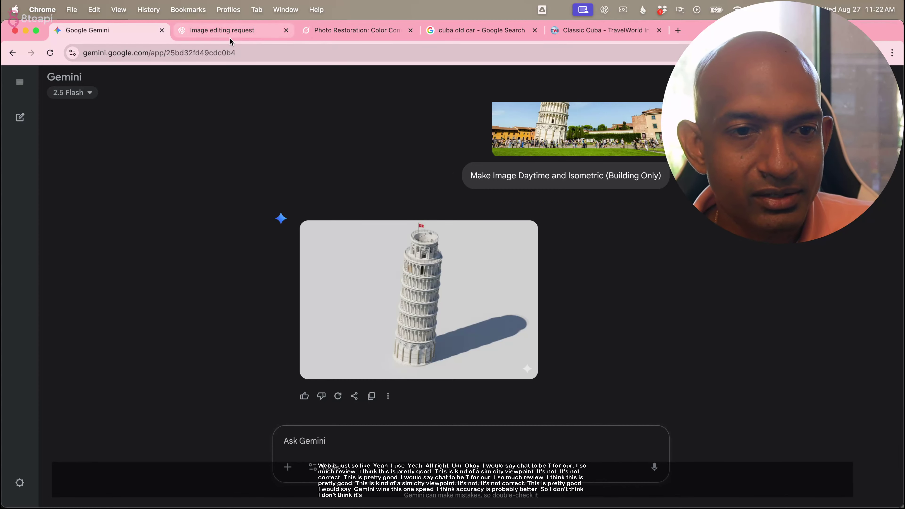
left_click(347, 36)
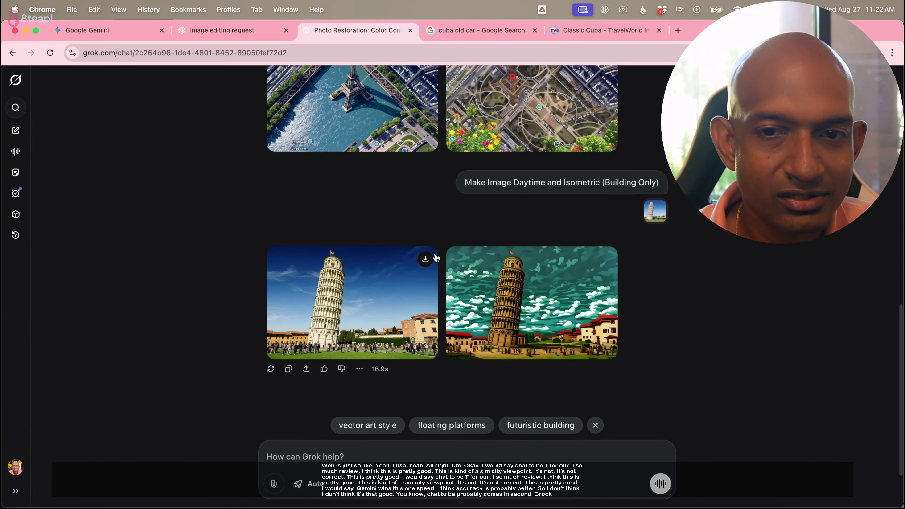
left_click(239, 37)
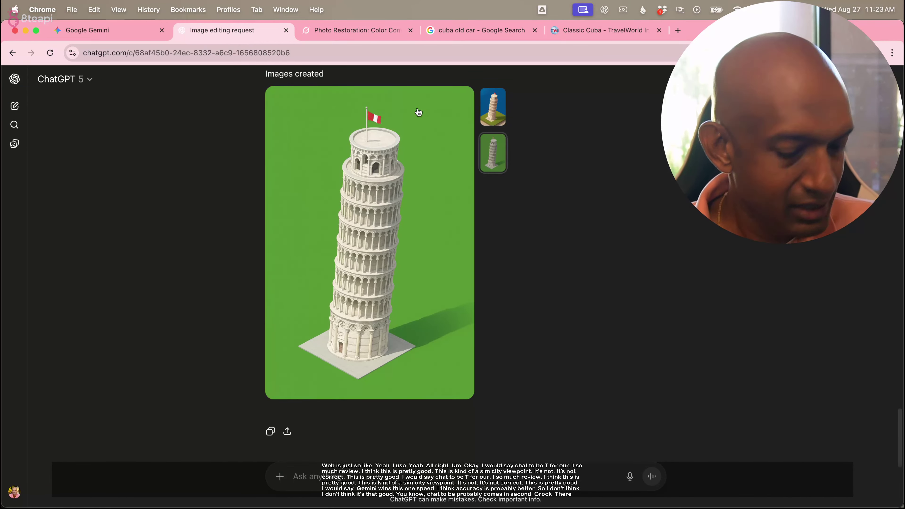
Switch to Preview to view the red convertible screenshot, shrinking its window and moving it clear of ChatGPT's prompt area.
key("super+Tab")
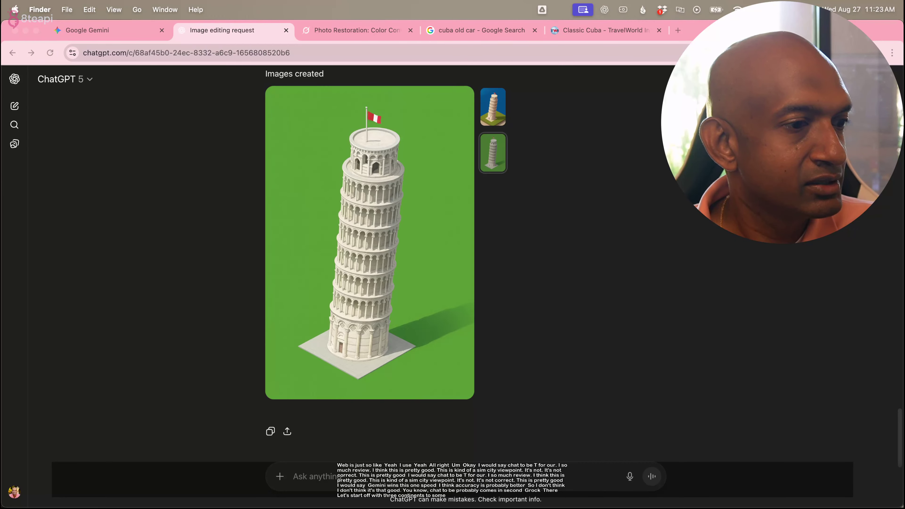
key("super+Tab")
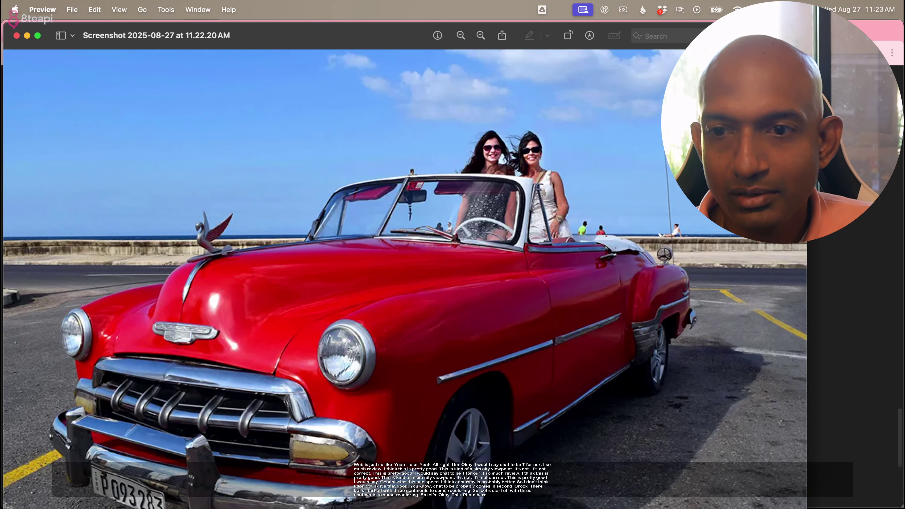
key("ctrl+fn+r")
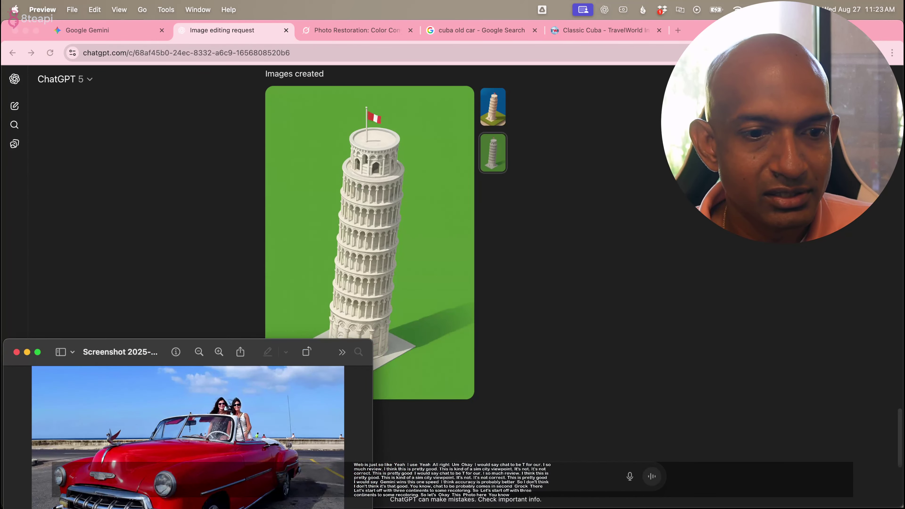
left_click_drag(28, 365, 22, 43)
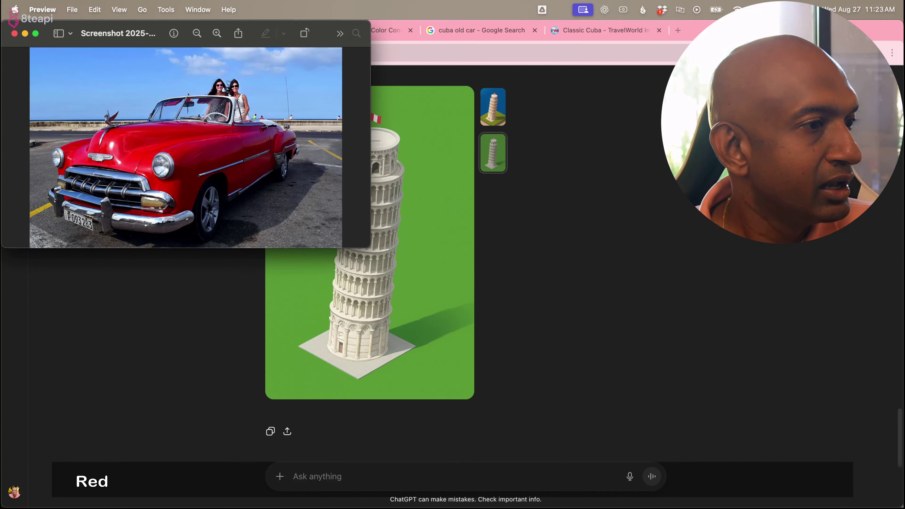
Return to ChatGPT and attach the red convertible screenshot to a new prompt.
left_click(416, 432)
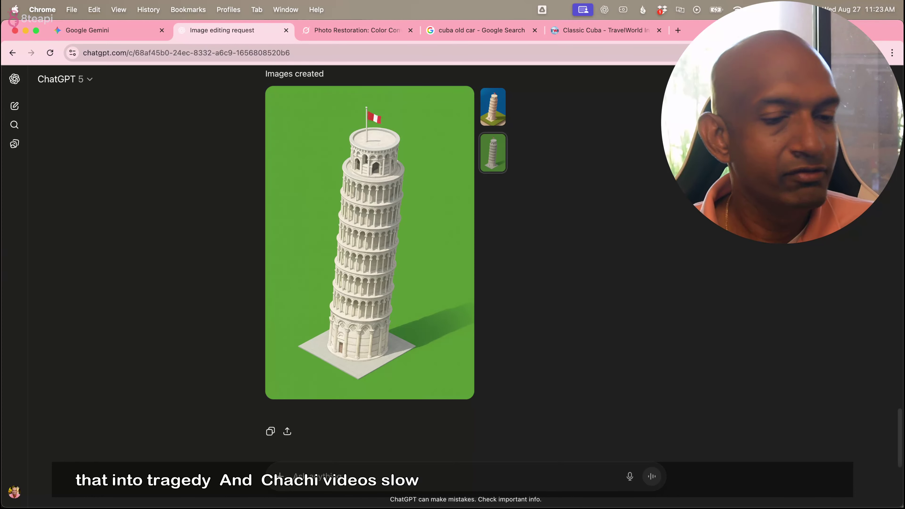
left_click_drag(156, 373, 349, 471)
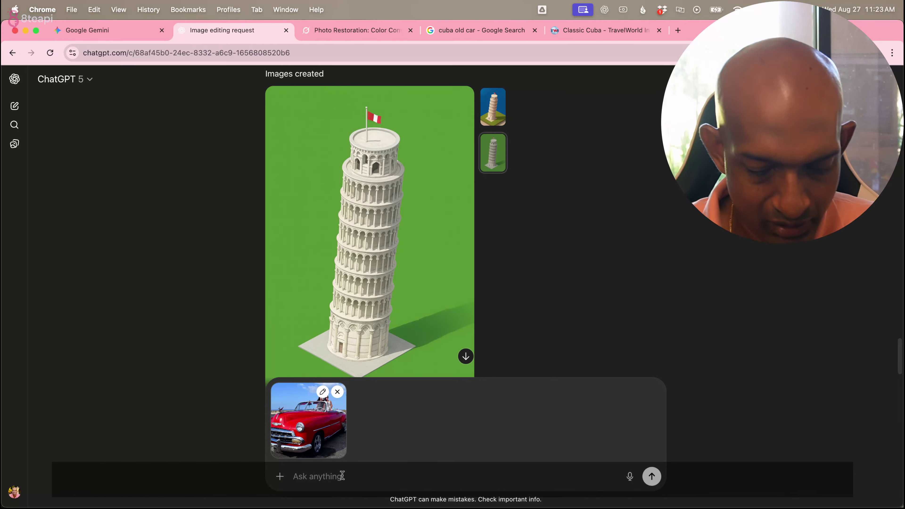
Send ChatGPT the prompt "change the color of the car to a midnight blue matte" with the attached photo, copying the prompt text first.
type("change")
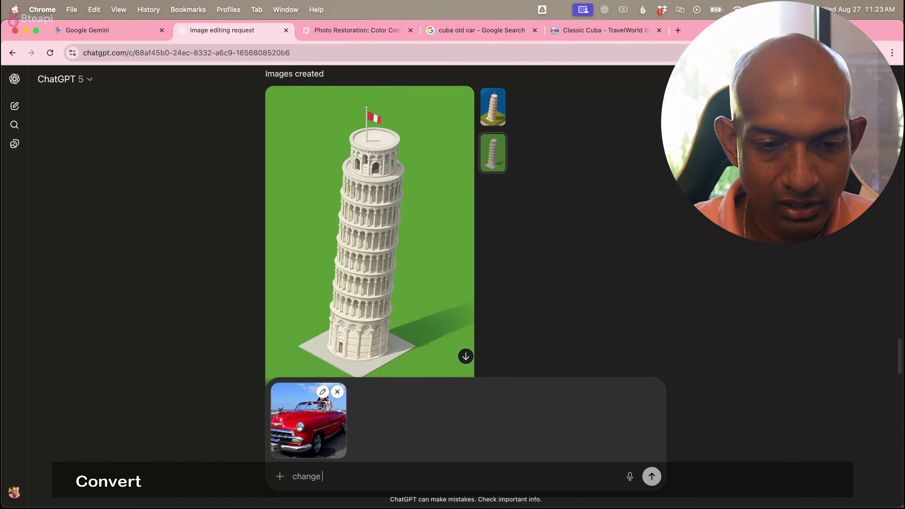
type(" the color o")
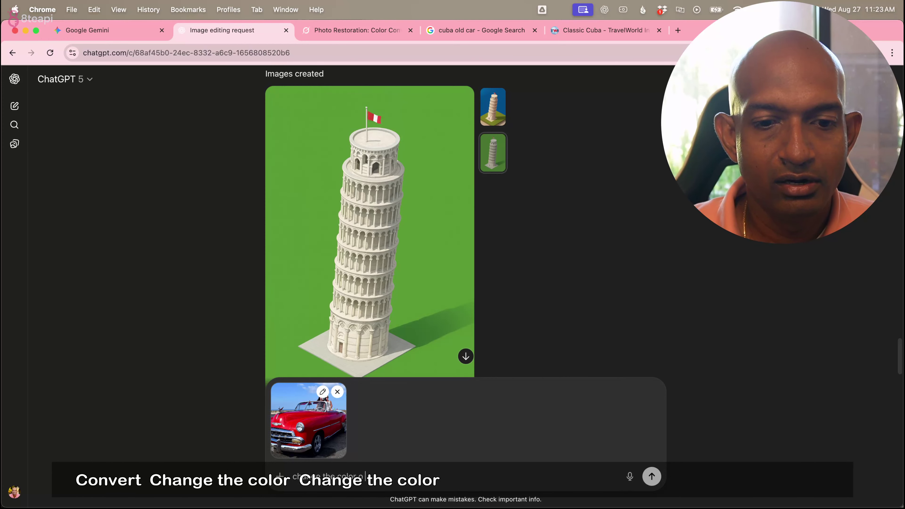
type("f the ca")
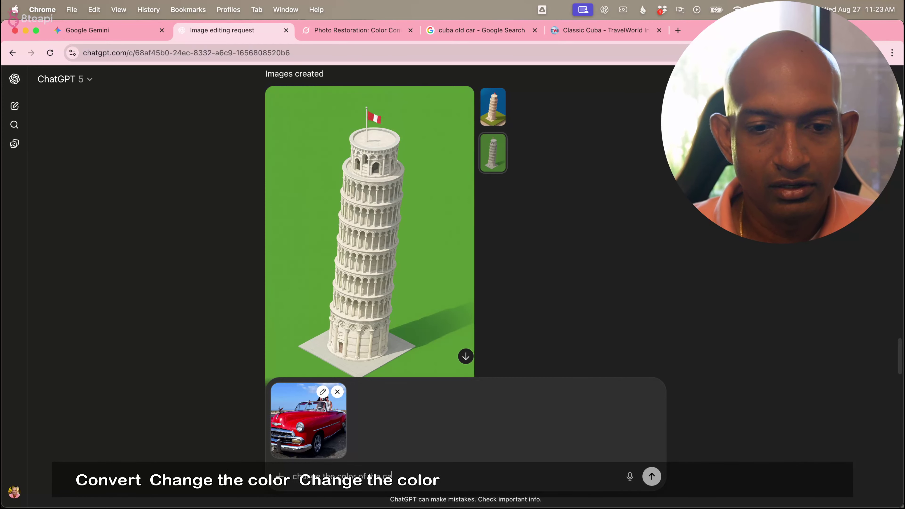
type("r to a")
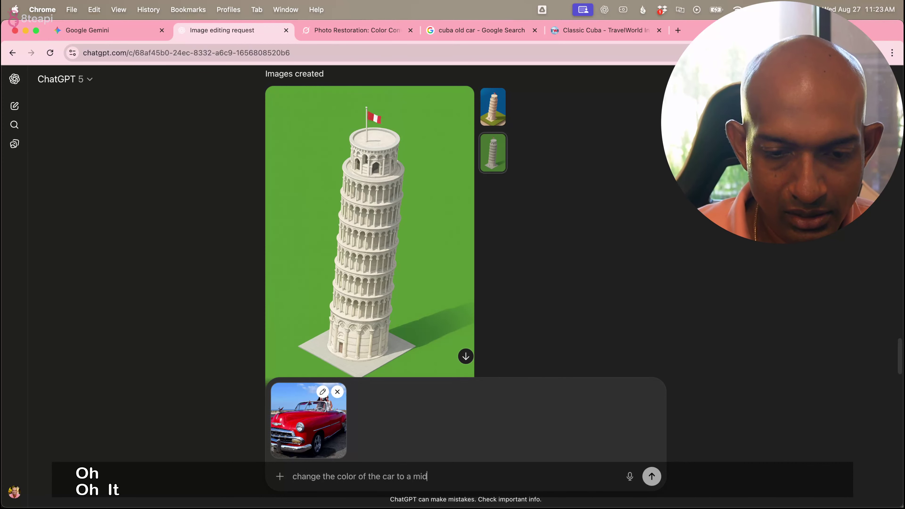
type("midnight blu")
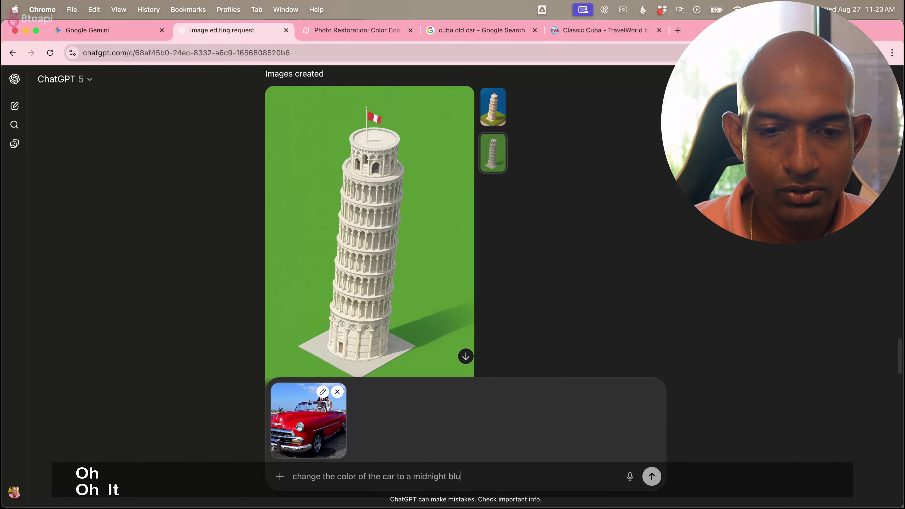
type("e matte")
key("super+a")
key("super+c")
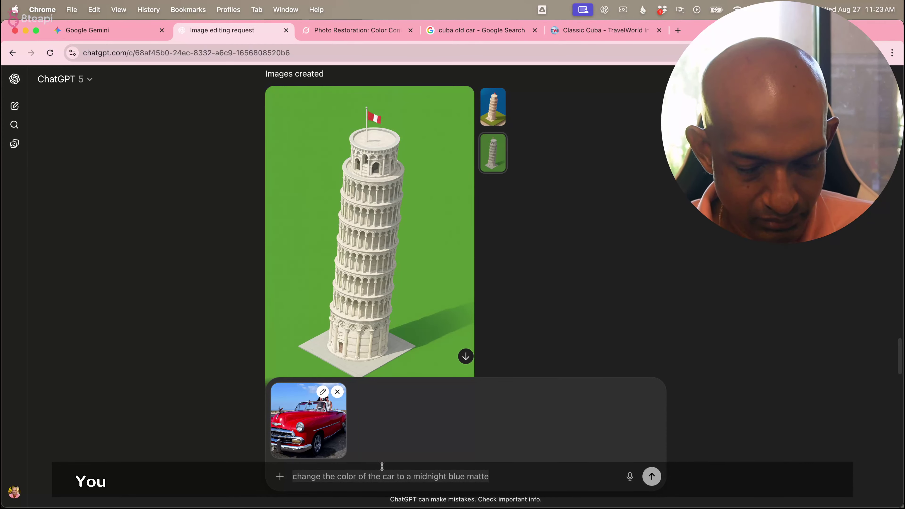
left_click(608, 472)
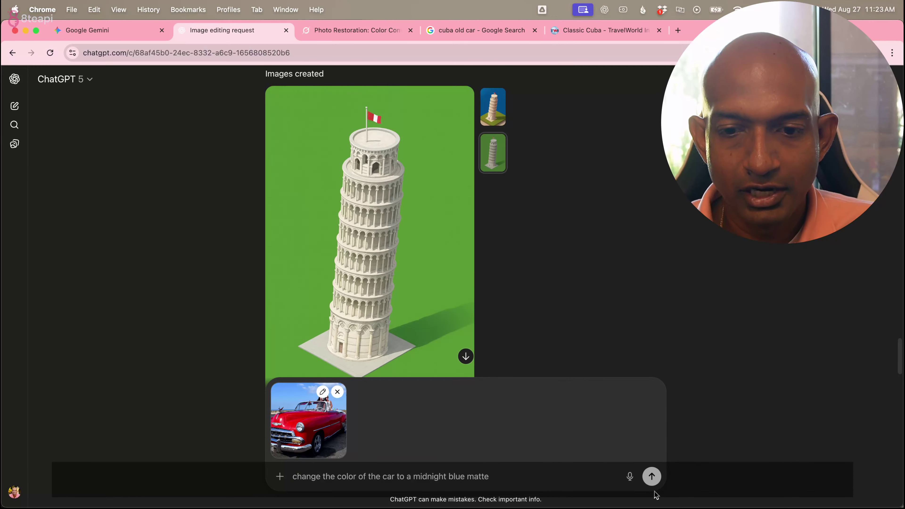
left_click(651, 477)
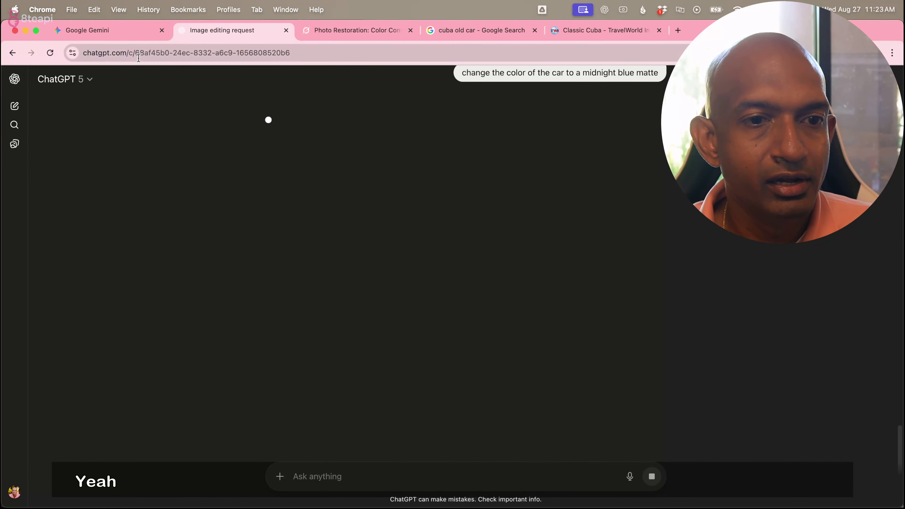
Switch to Gemini, attach the red convertible screenshot and submit the copied midnight blue matte prompt.
left_click(130, 29)
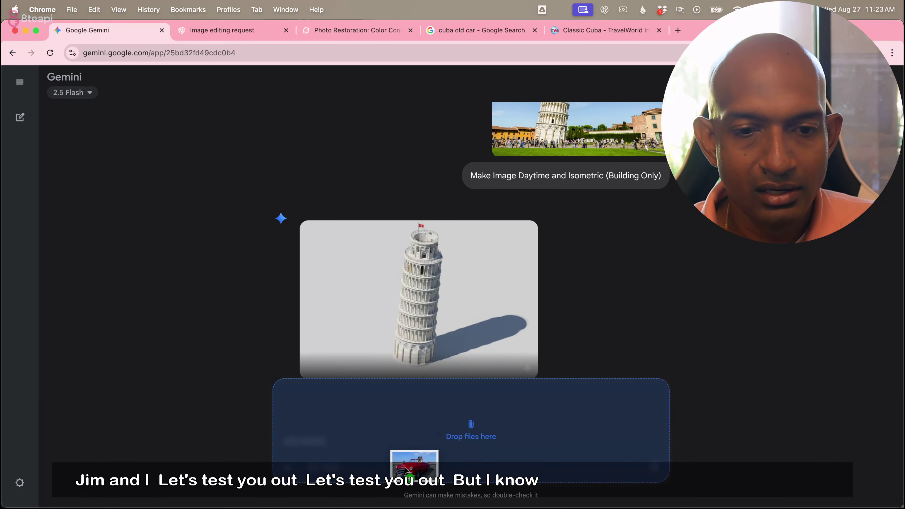
left_click_drag(415, 461, 401, 443)
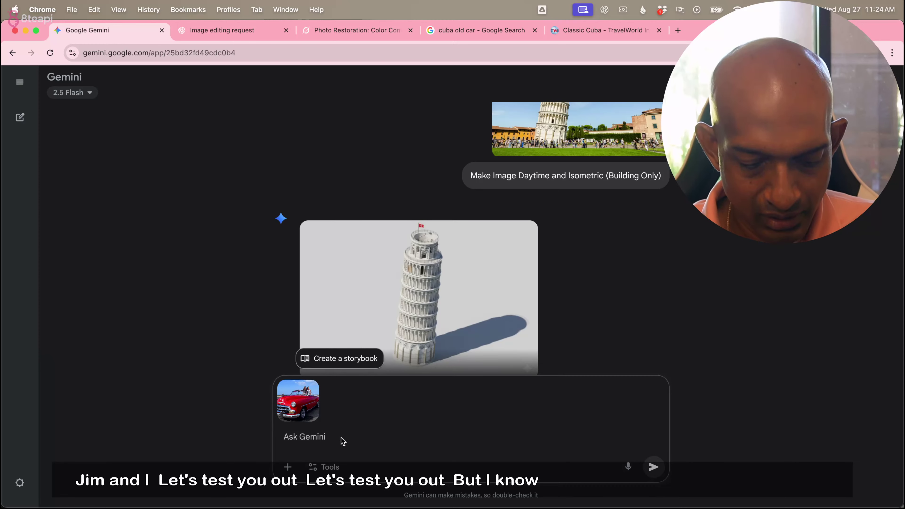
key("super+v")
key("Return")
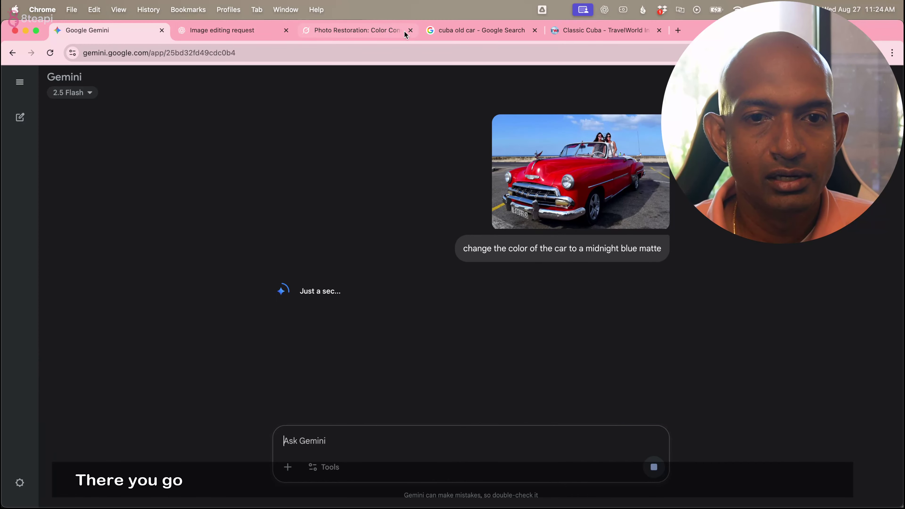
Switch to Grok, attach the red convertible screenshot and submit the same midnight blue matte prompt.
left_click(403, 33)
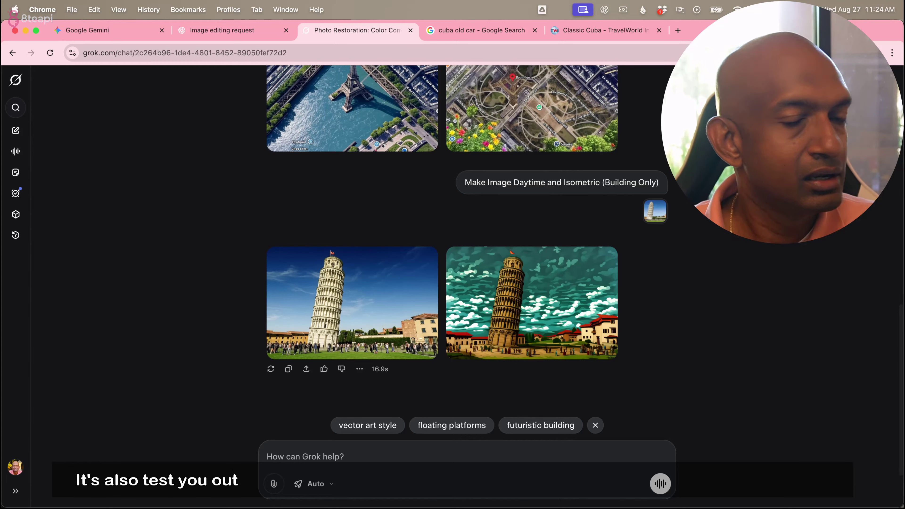
left_click_drag(364, 430, 336, 456)
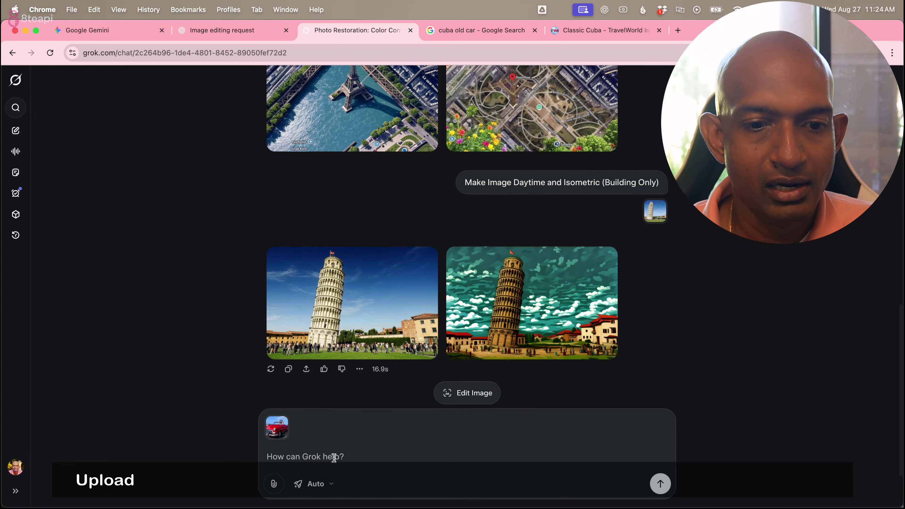
key("super+v")
key("Return")
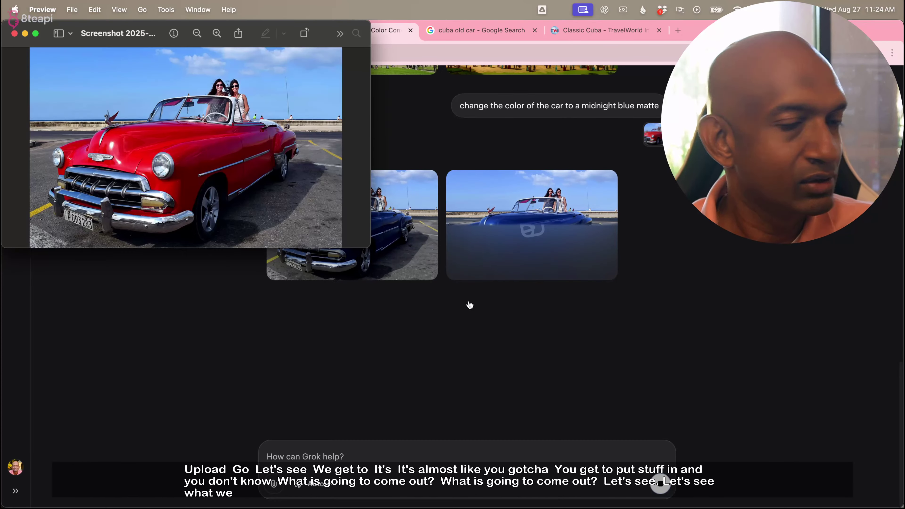
Enlarge one of Grok's blue car images, compare it with the original red convertible in Preview, and close the enlarged view.
left_click(384, 241)
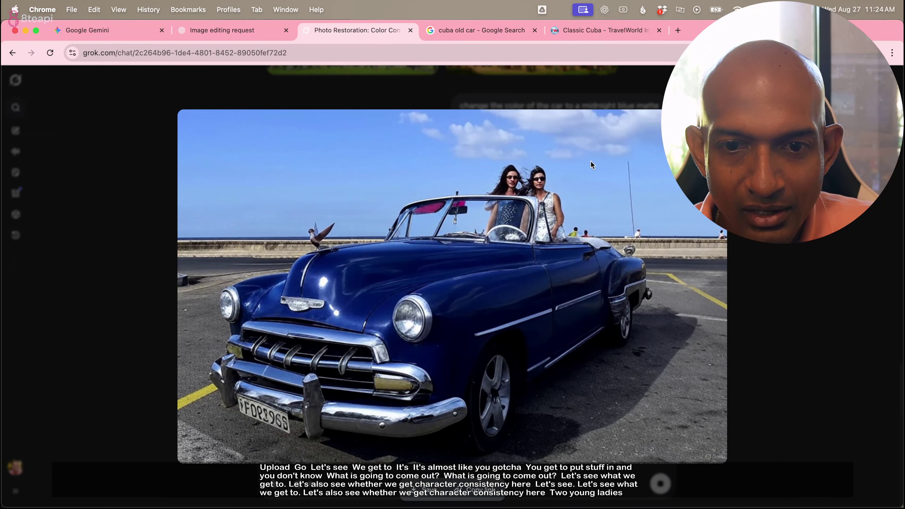
key("Escape")
left_click(421, 222)
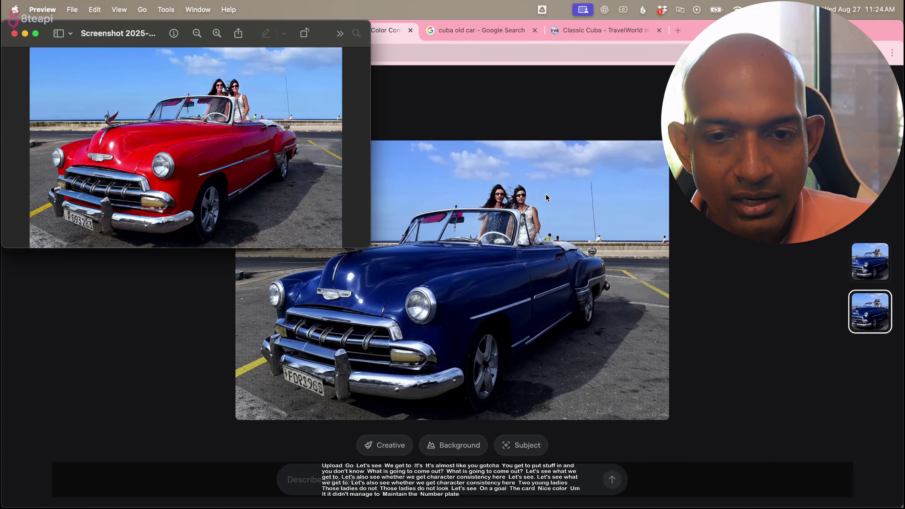
left_click(729, 374)
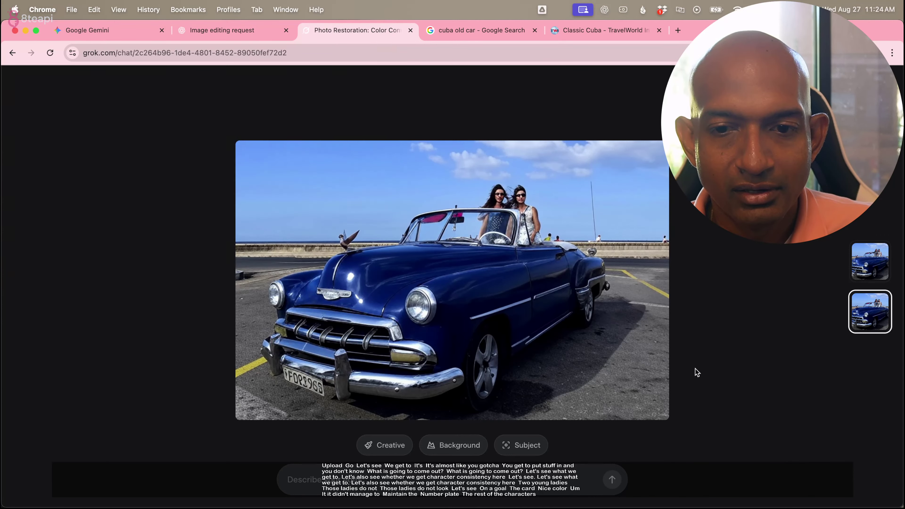
key("Escape")
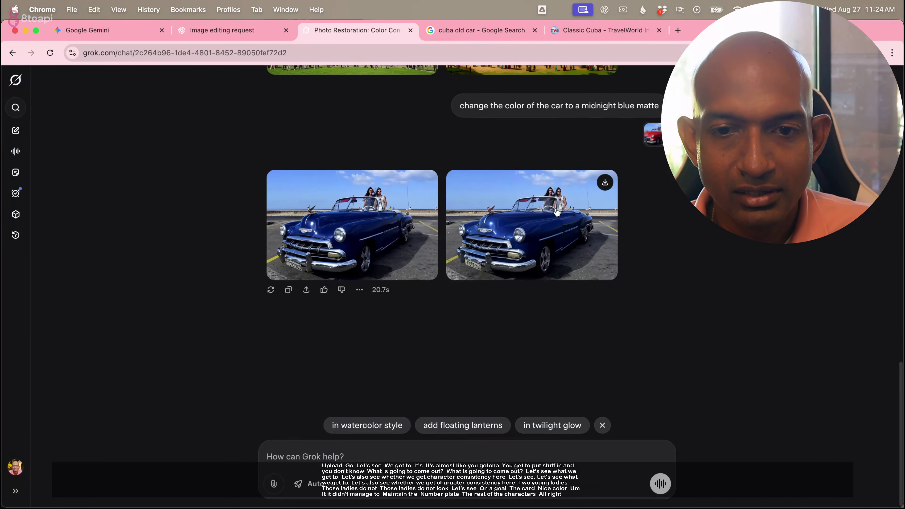
Enlarge Grok's other blue car version and check its details against the original red convertible in Preview, then close it.
left_click(534, 263)
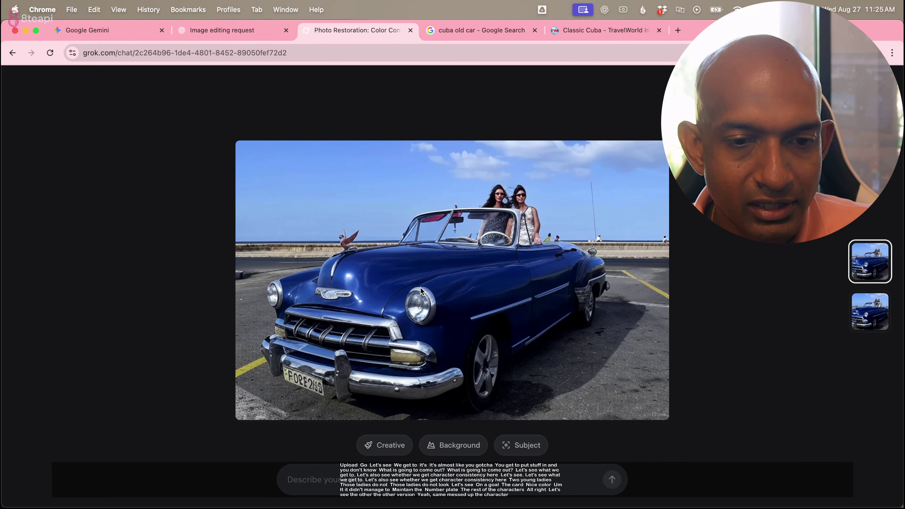
key("super+Tab")
key("super+Tab")
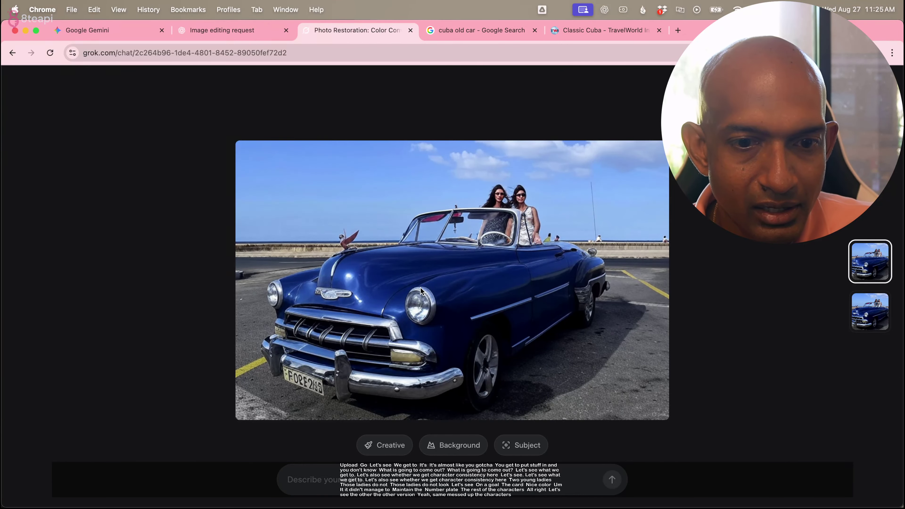
key("super+Tab")
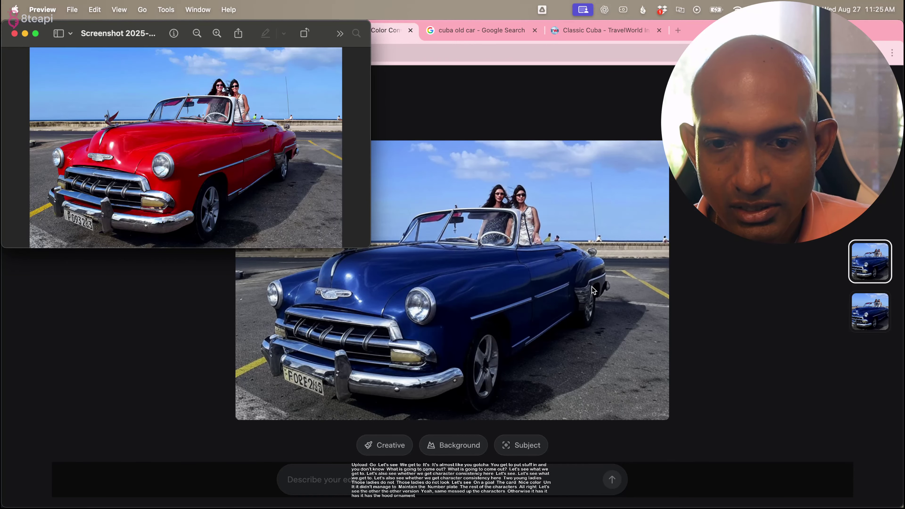
left_click(571, 343)
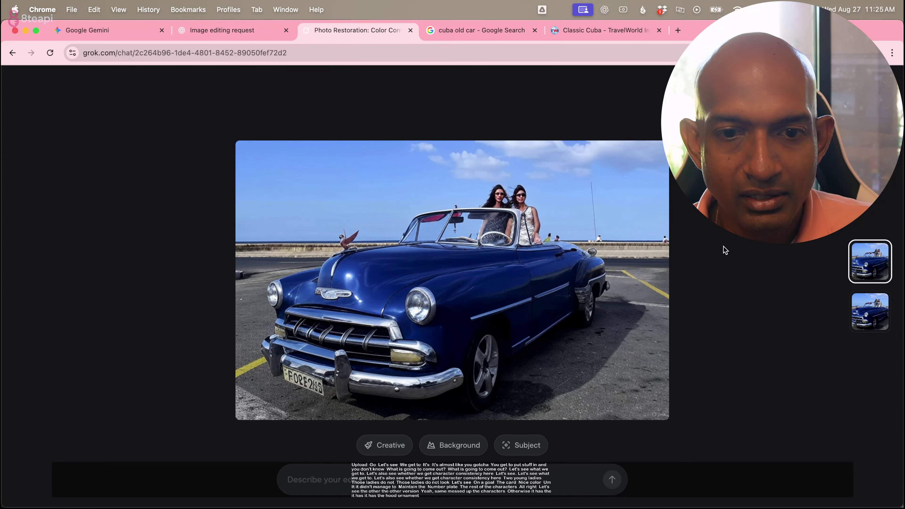
key("Escape")
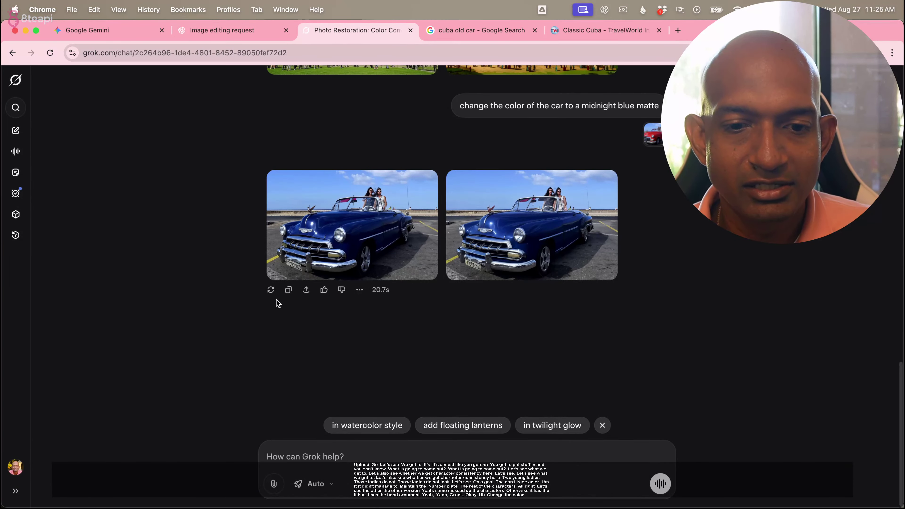
Open Gemini's recolored car at full size, compare it with the original red convertible in Preview, and return to the chat.
left_click(110, 34)
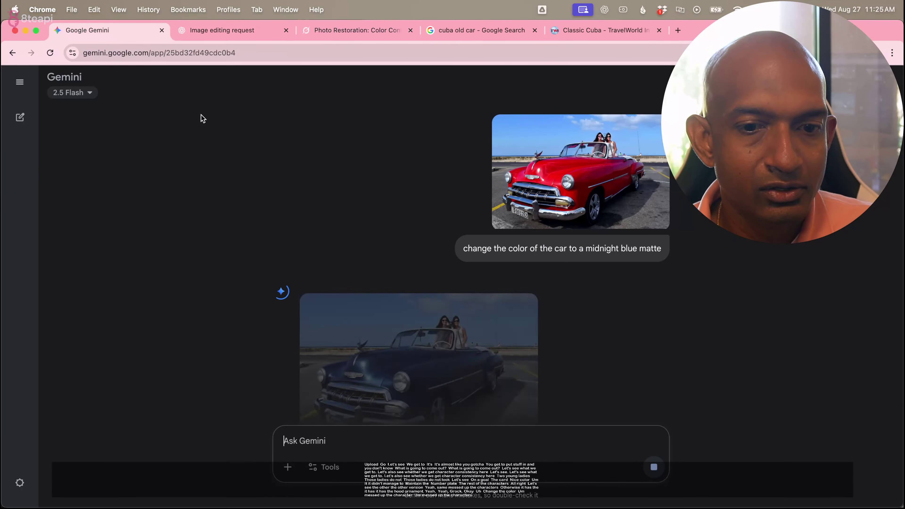
left_click(441, 277)
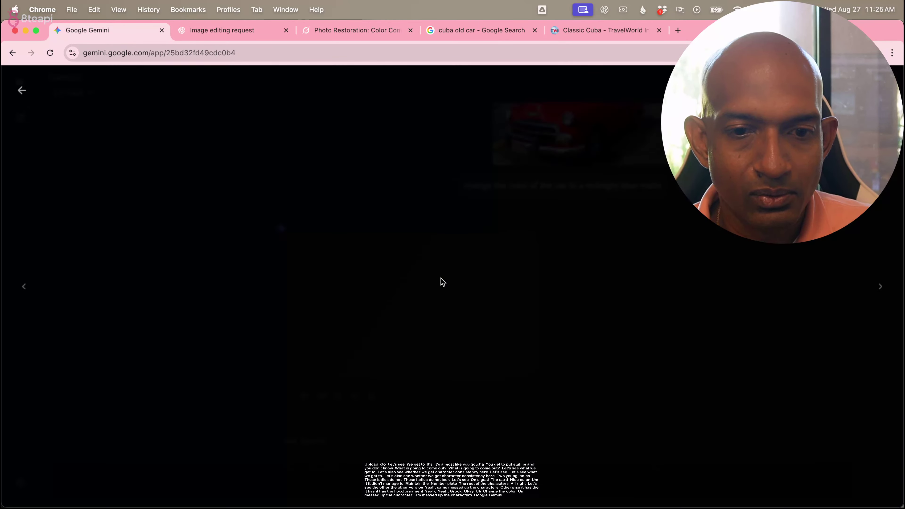
key("super+Tab")
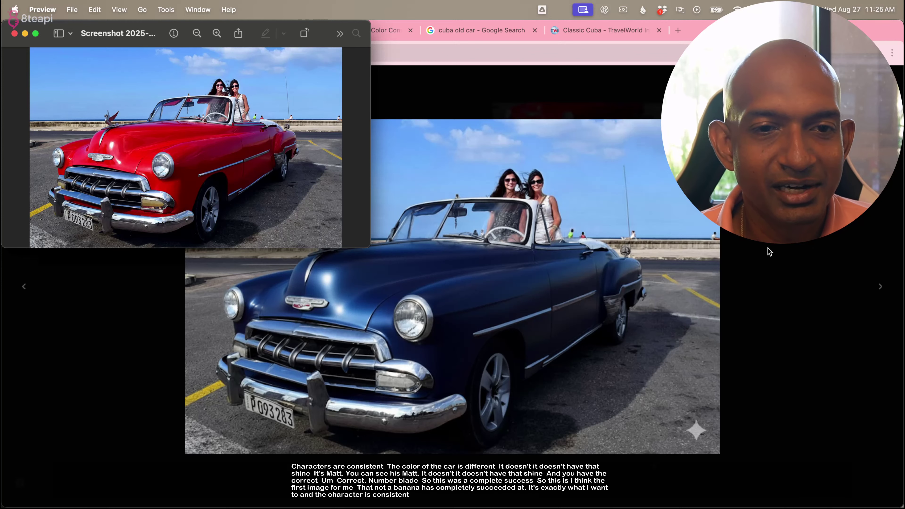
left_click(758, 253)
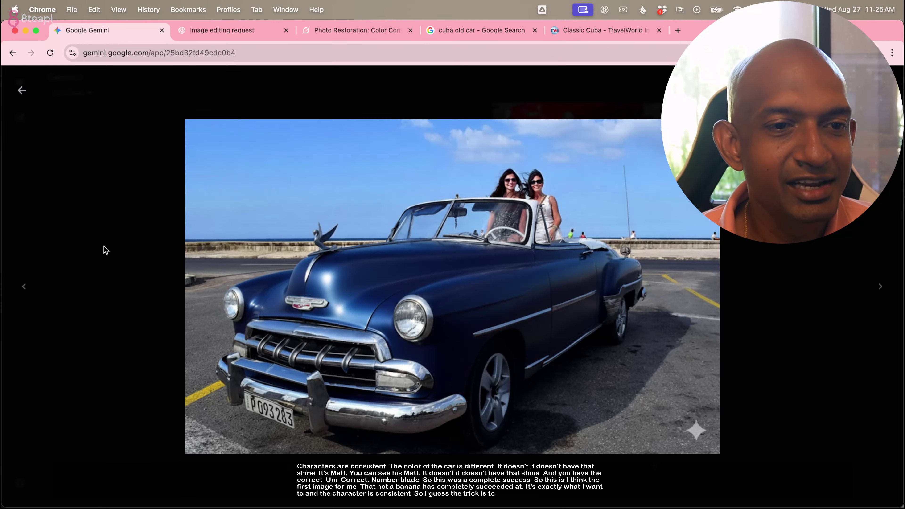
left_click(21, 91)
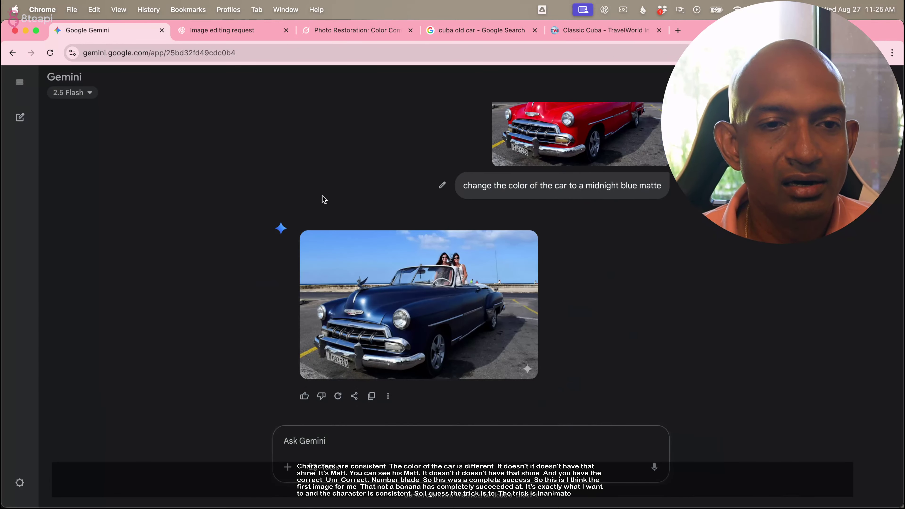
Check on ChatGPT's generation, revisit Gemini's result, and compare ChatGPT's enlarged midnight blue car with the original photo in Preview.
left_click(230, 32)
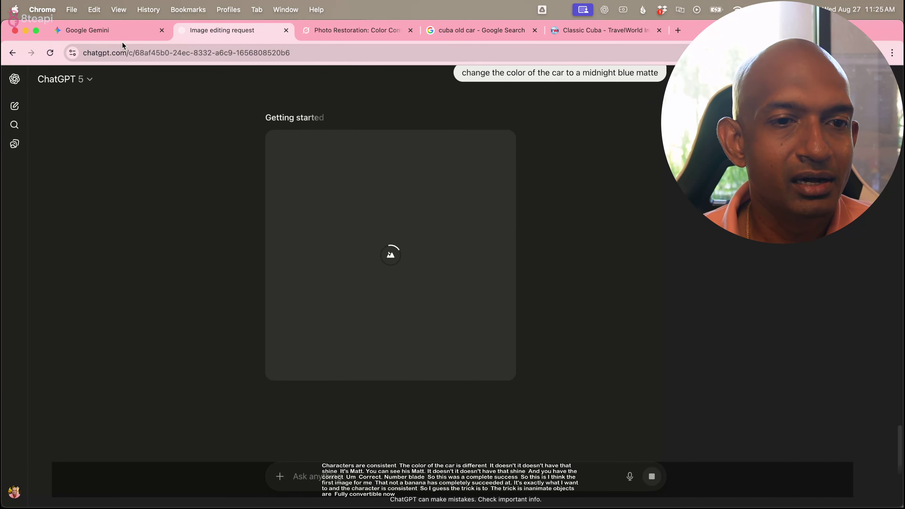
left_click(122, 35)
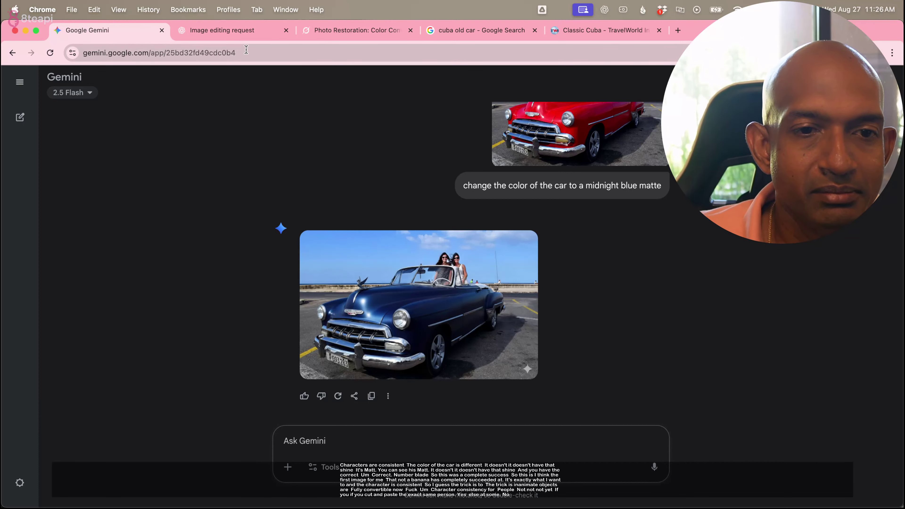
left_click(261, 38)
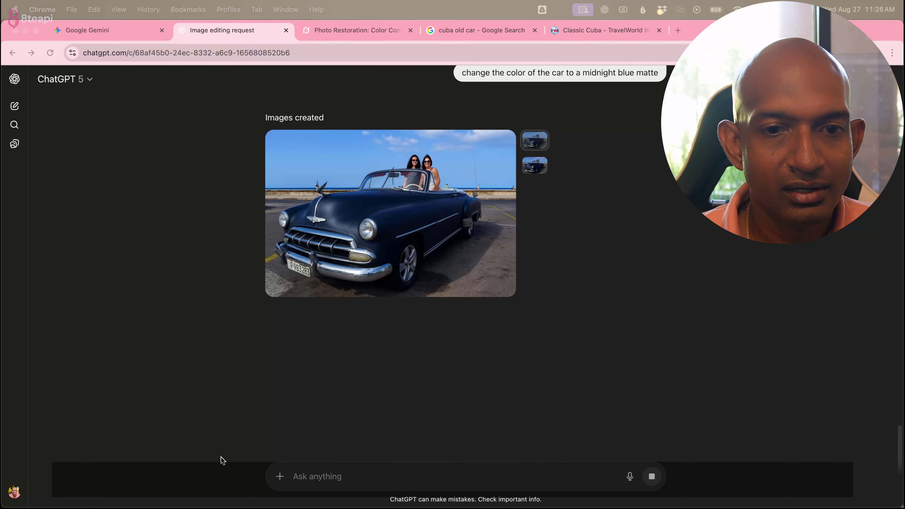
left_click(407, 194)
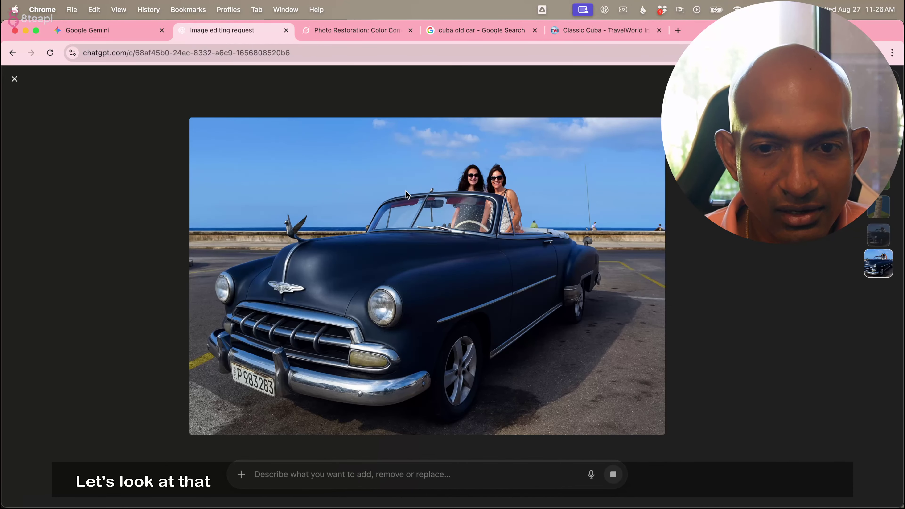
key("super+Tab")
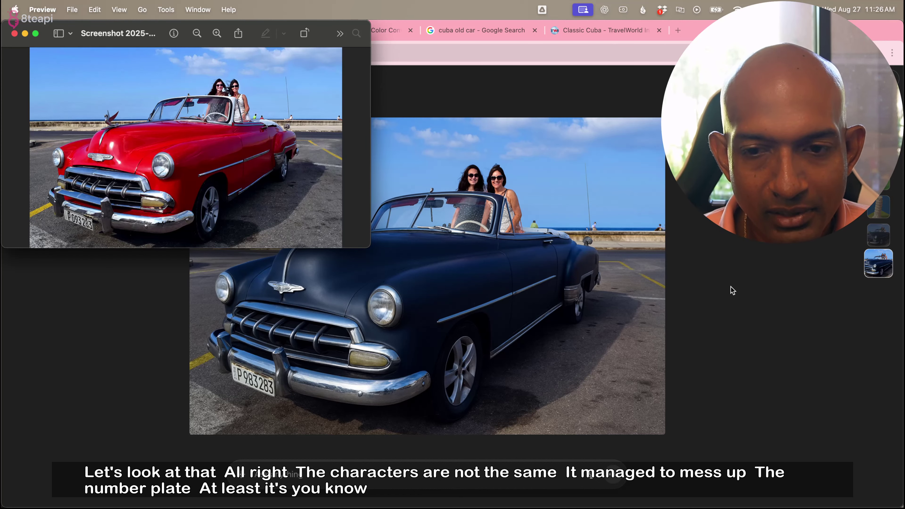
left_click(751, 285)
key("super+Tab")
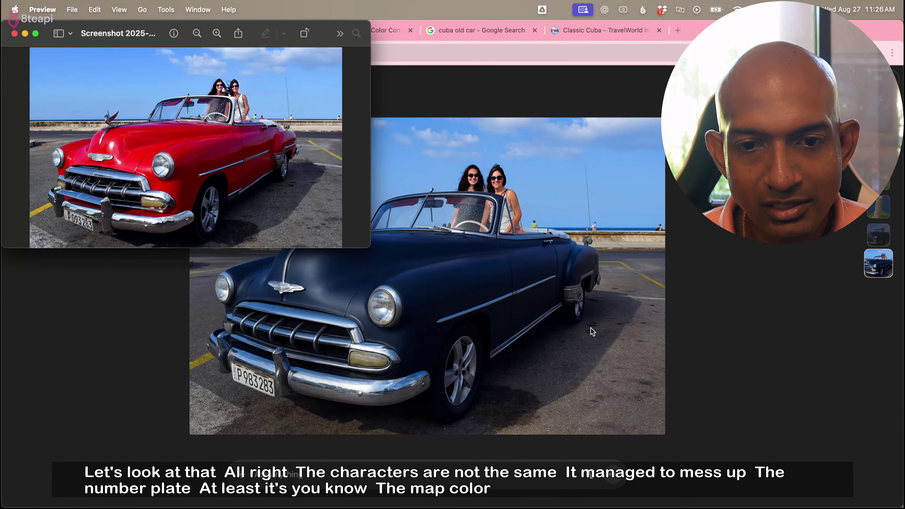
key("super+Tab")
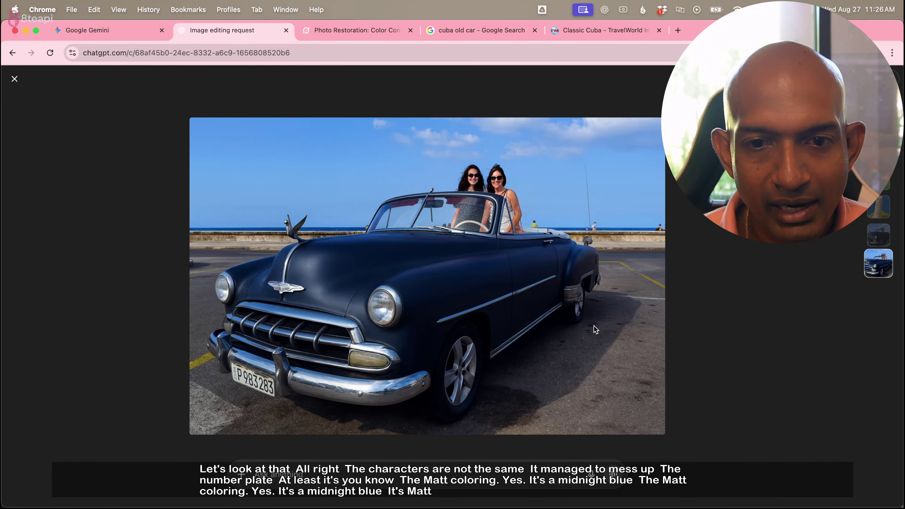
Compare ChatGPT's enlarged midnight blue car with the original photo once more, and close the enlarged view.
key("super+Tab")
key("super+Tab")
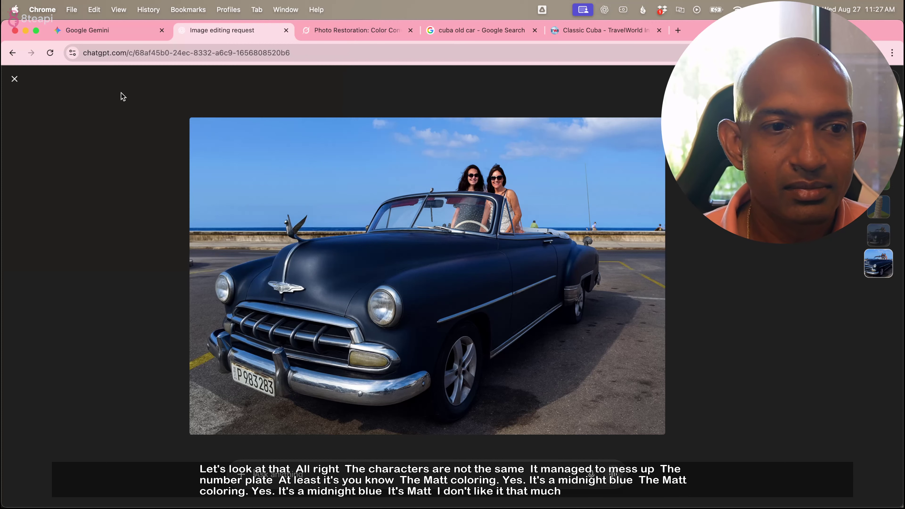
left_click(14, 79)
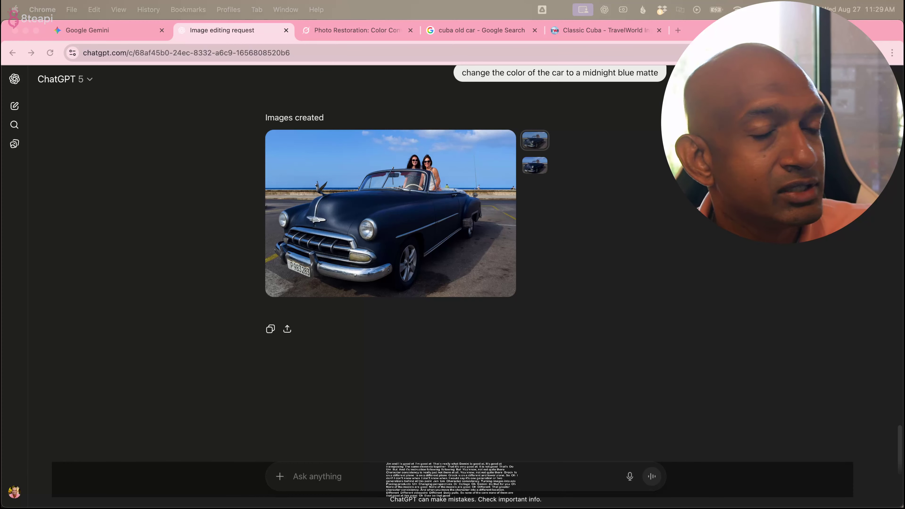
Review the earlier image results in the Grok and ChatGPT chats and Gemini's recolored car.
left_click(349, 29)
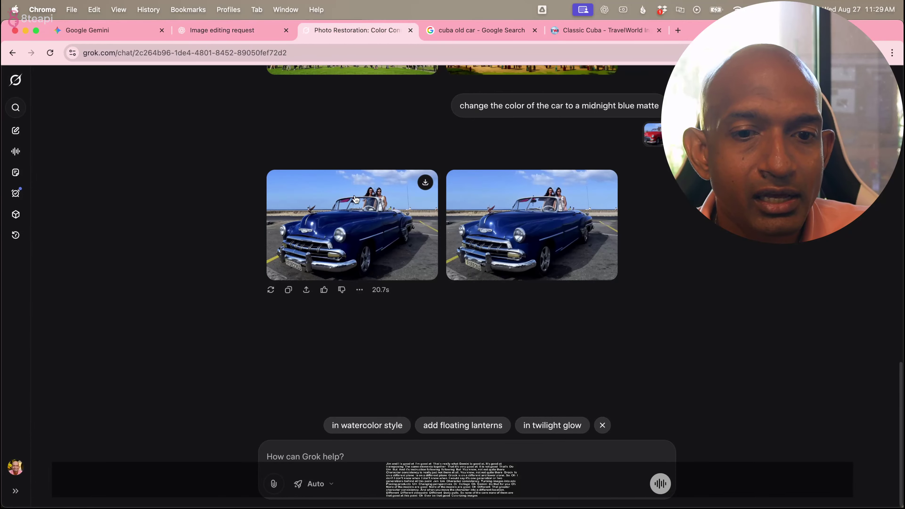
scroll(353, 196, "up", 15)
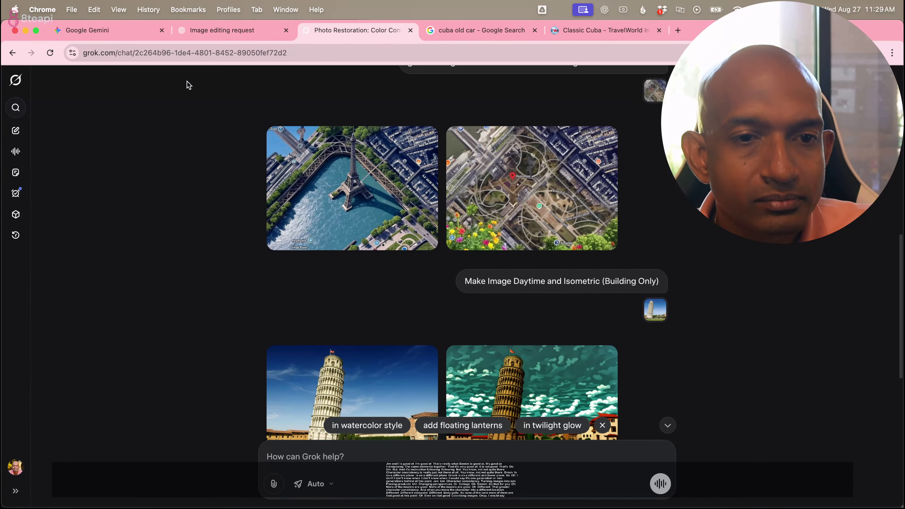
left_click(221, 30)
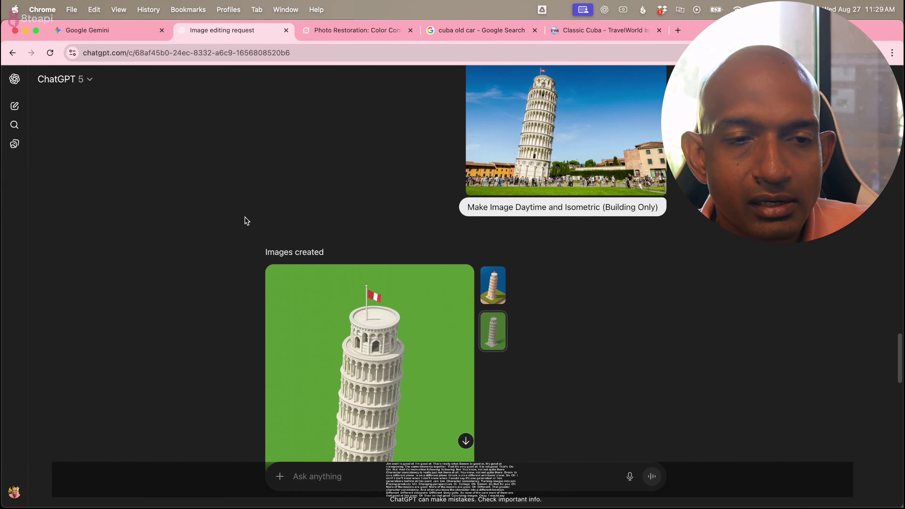
left_click(129, 31)
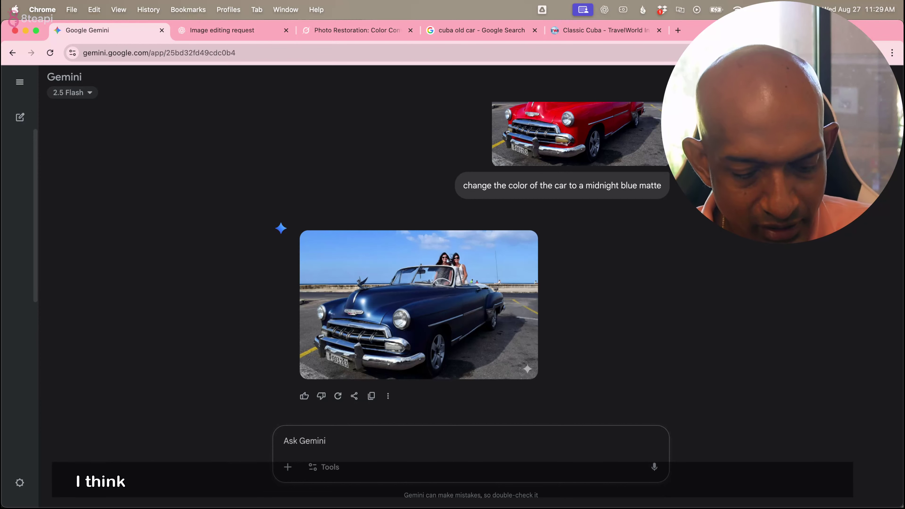
Close the old Gemini chat, open a fresh Gemini chat in a new tab, and move it before the ChatGPT tab.
key("super+w")
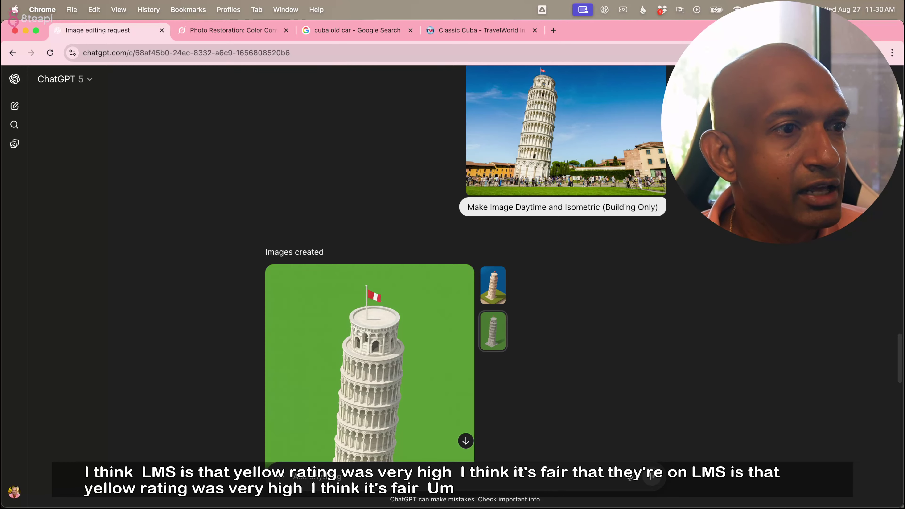
key("super+t")
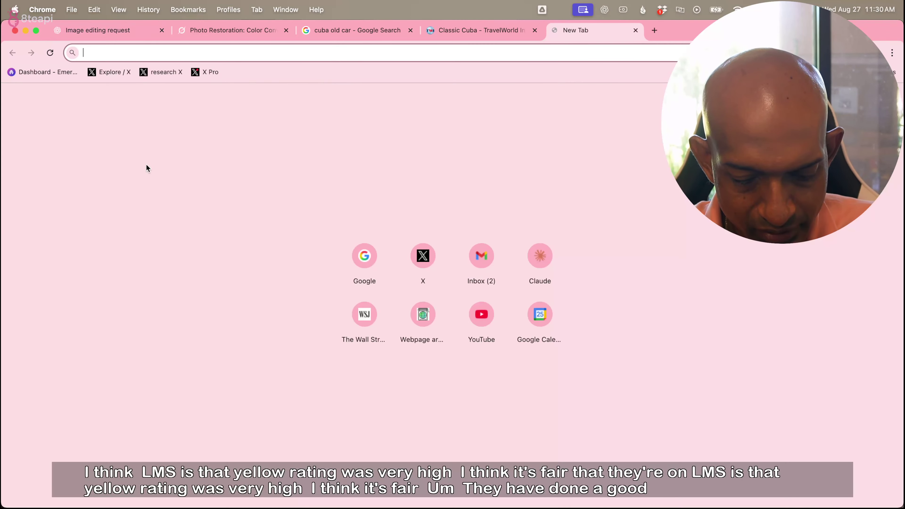
type("gem")
left_click(146, 164)
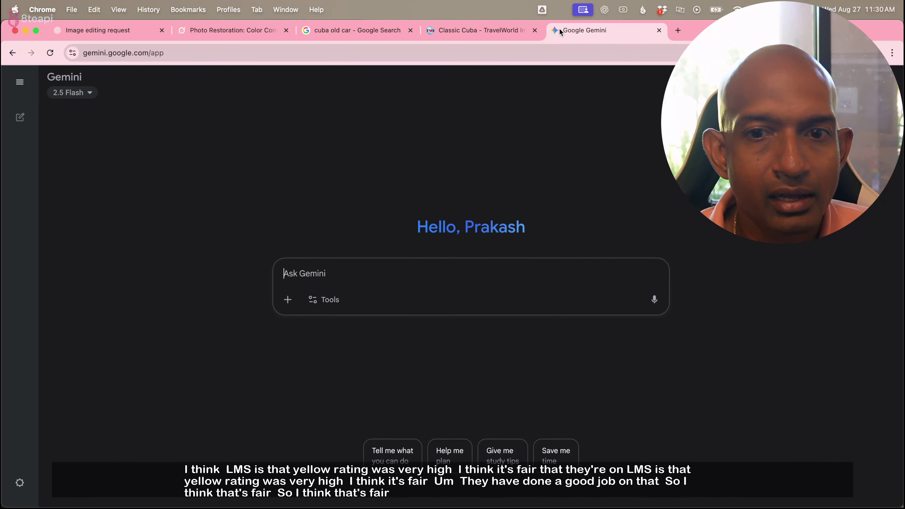
left_click_drag(562, 34, 86, 30)
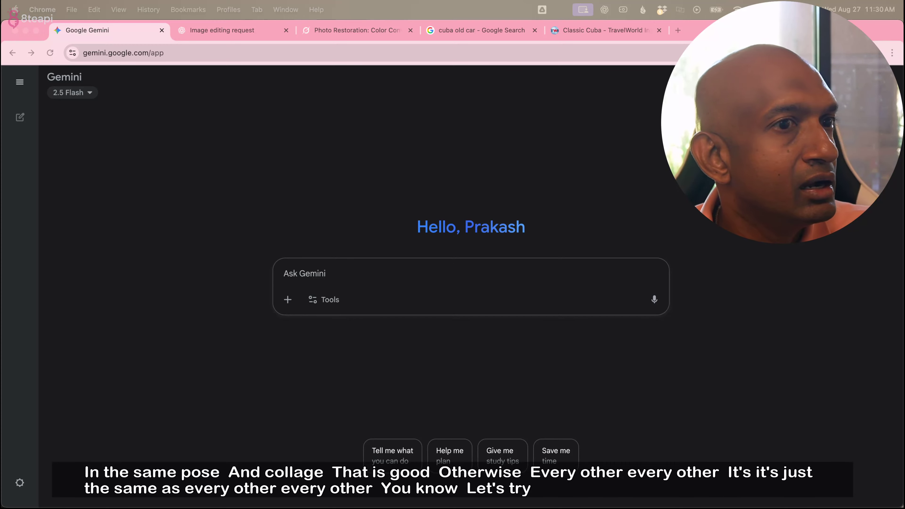
Attach the red convertible photo and the photo of two men to Gemini, and start the prompt "replace the people in the car".
left_click_drag(431, 384, 388, 276)
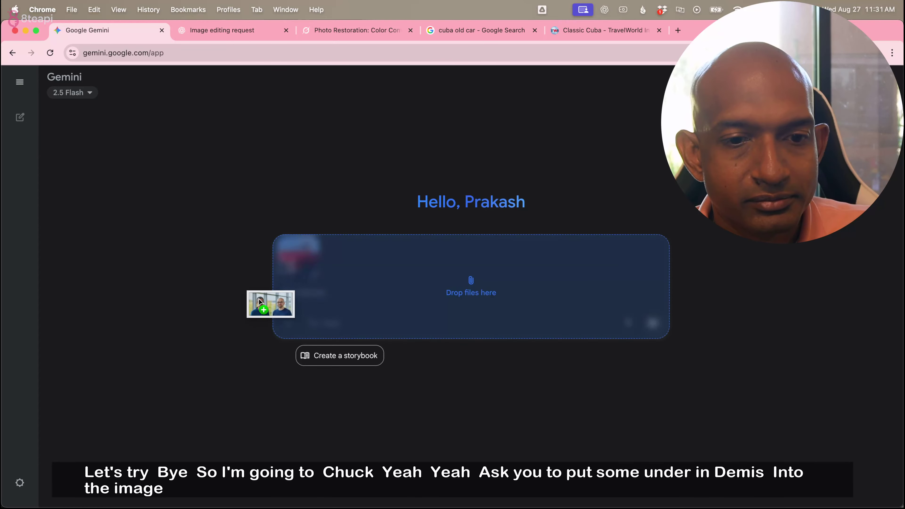
left_click_drag(271, 303, 348, 305)
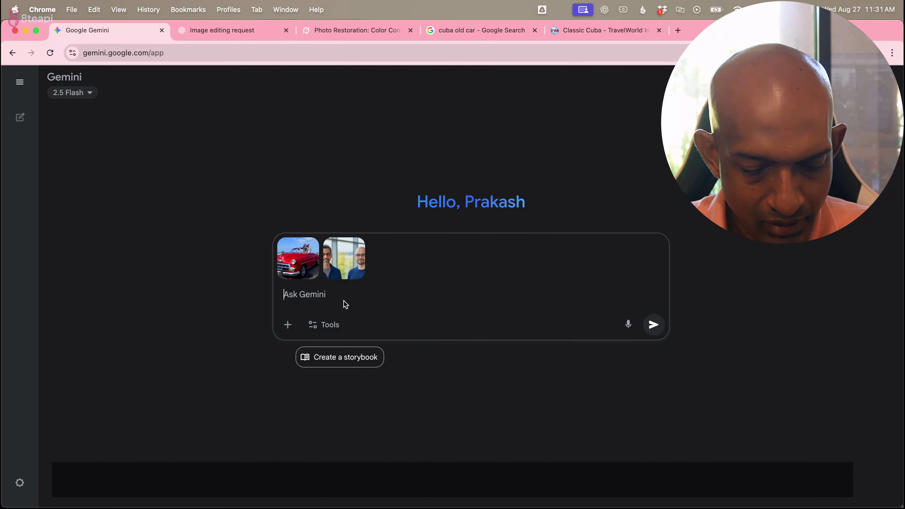
type("replace the cha")
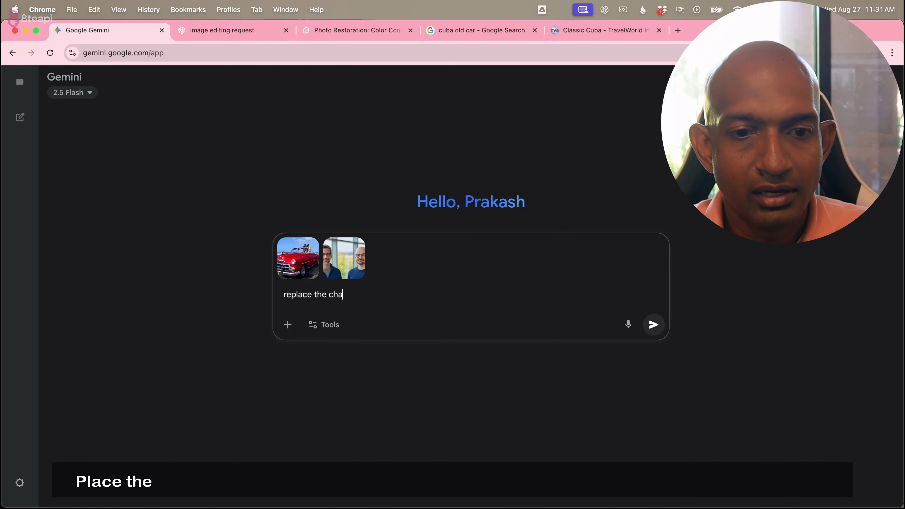
type("i")
key("BackSpace")
key("BackSpace")
key("BackSpace")
key("BackSpace")
type("peop")
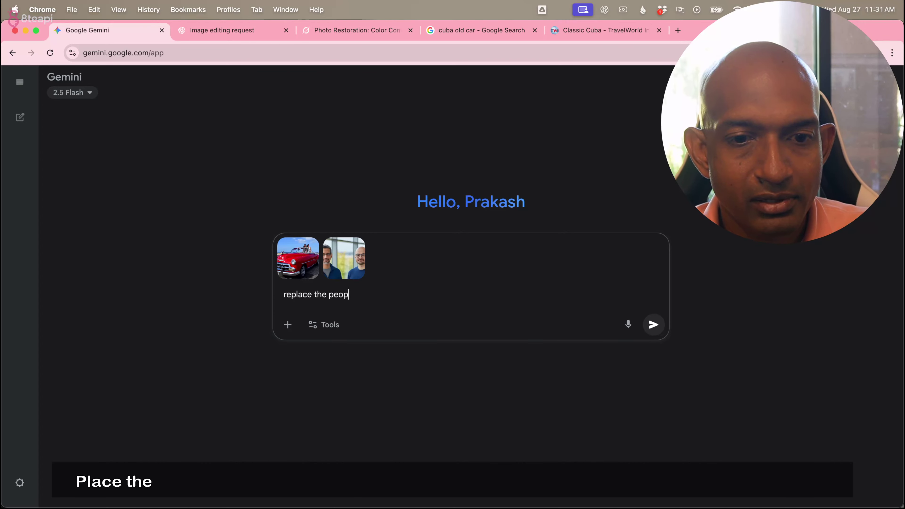
type("le in the car")
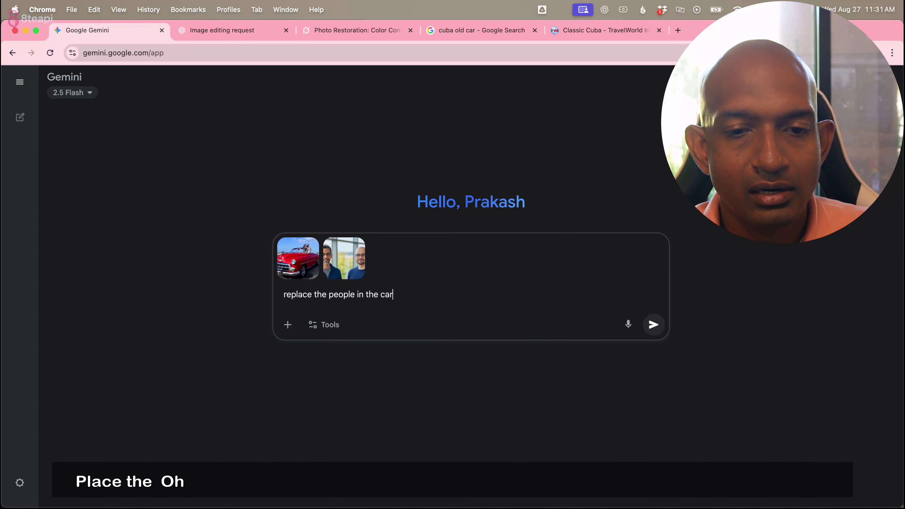
Complete the Gemini prompt with "in the first image with the people from the second image" and copy the whole prompt.
type(" in the first ima")
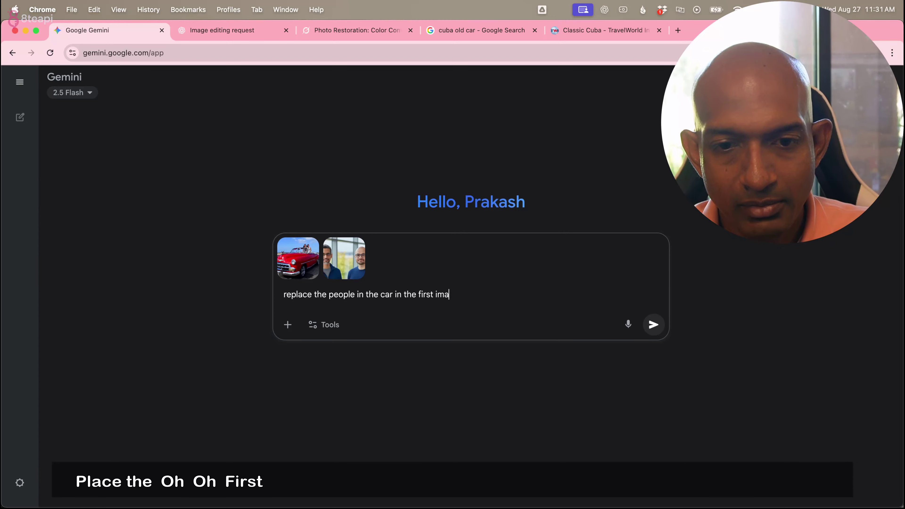
type("ge wihtt")
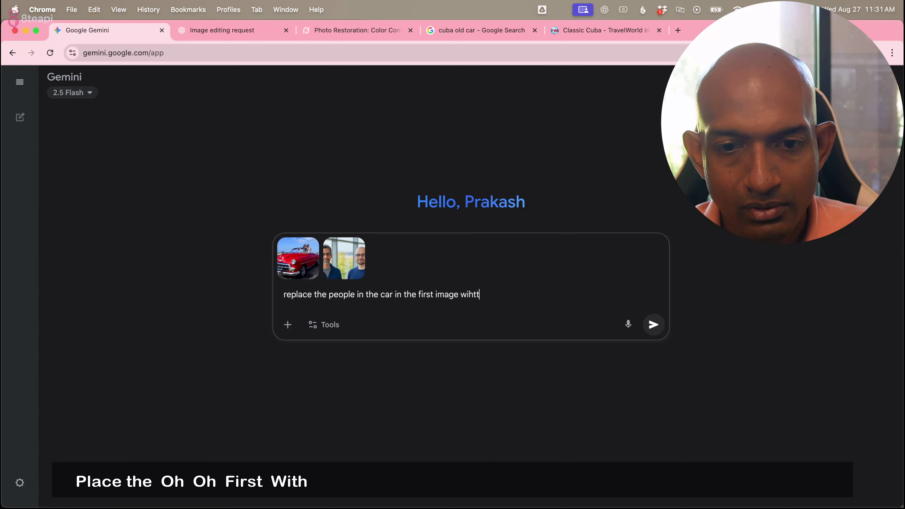
key("BackSpace")
key("BackSpace")
key("BackSpace")
type("th ")
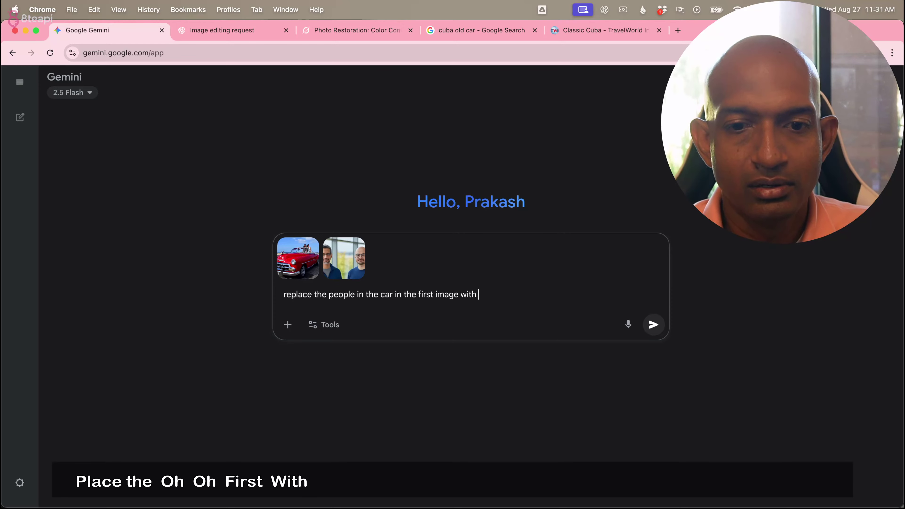
type("the peiopl")
key("BackSpace")
key("BackSpace")
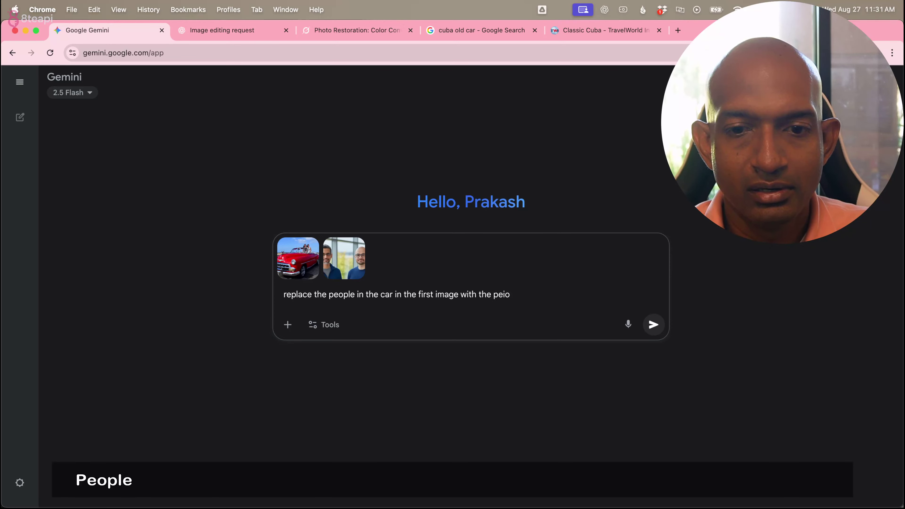
key("BackSpace")
key("BackSpace")
type("ople from")
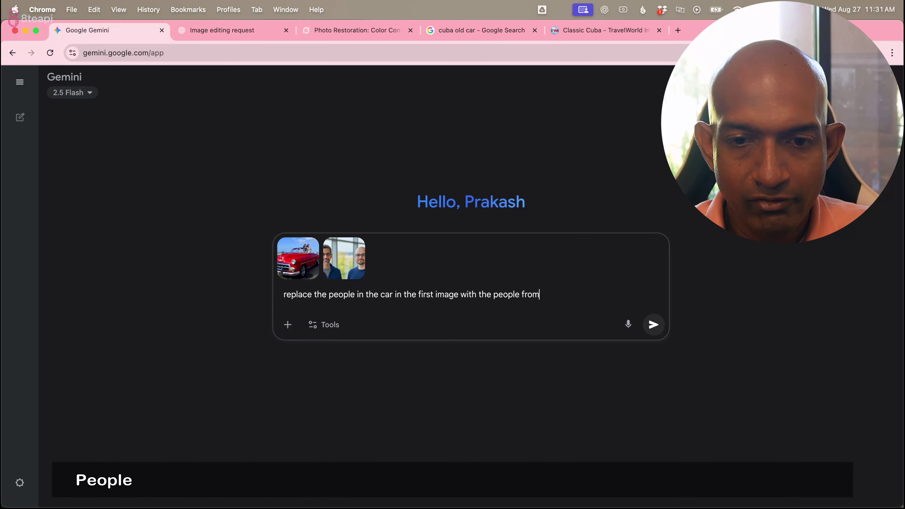
type(" the secon")
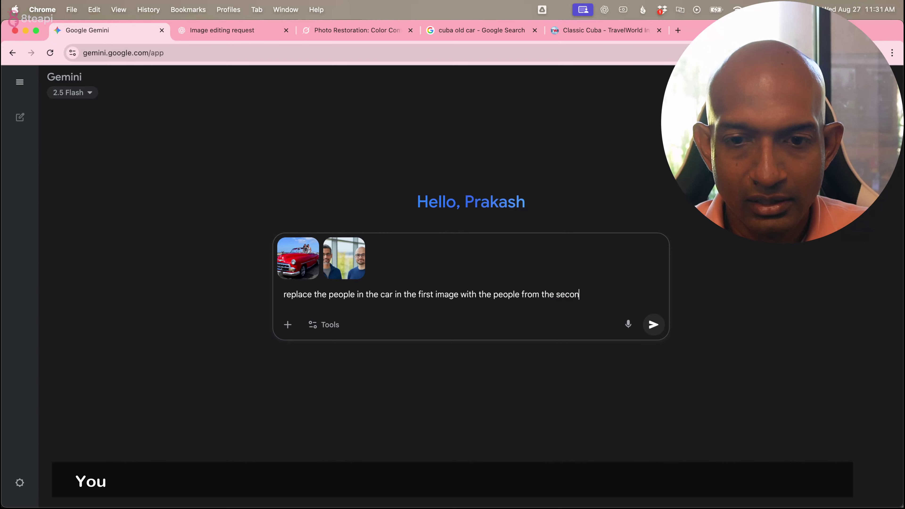
type("d image")
key("super+a")
key("super+c")
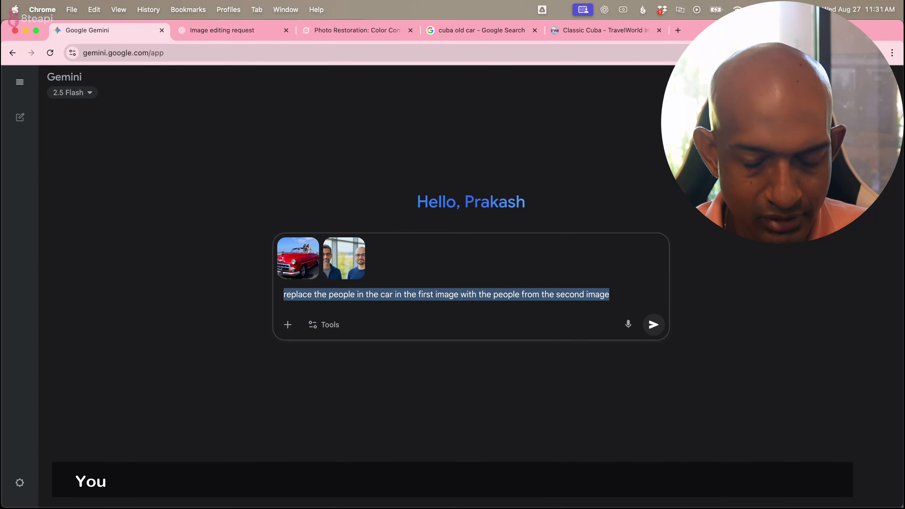
Attach the red convertible and two-men photos to the ChatGPT chat and submit them with the copied people-replacement prompt.
left_click(244, 36)
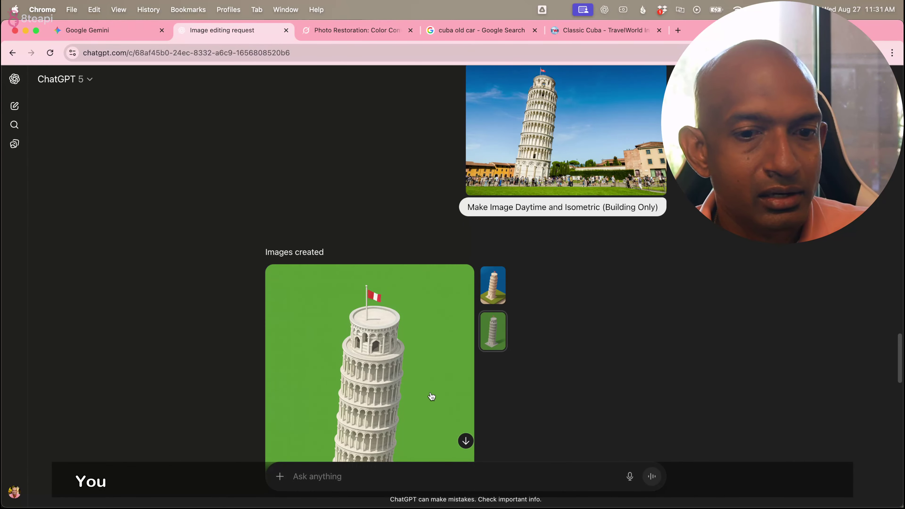
scroll(431, 396, "down", 10)
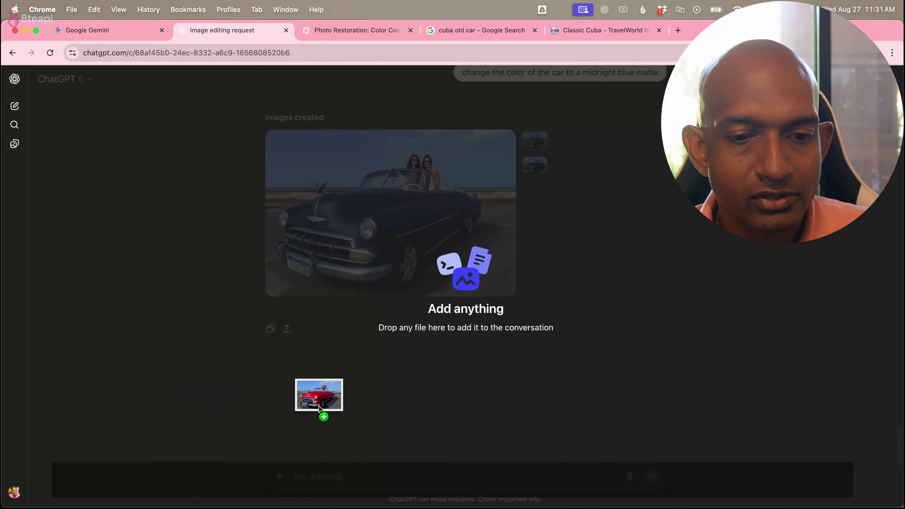
left_click_drag(319, 401, 308, 420)
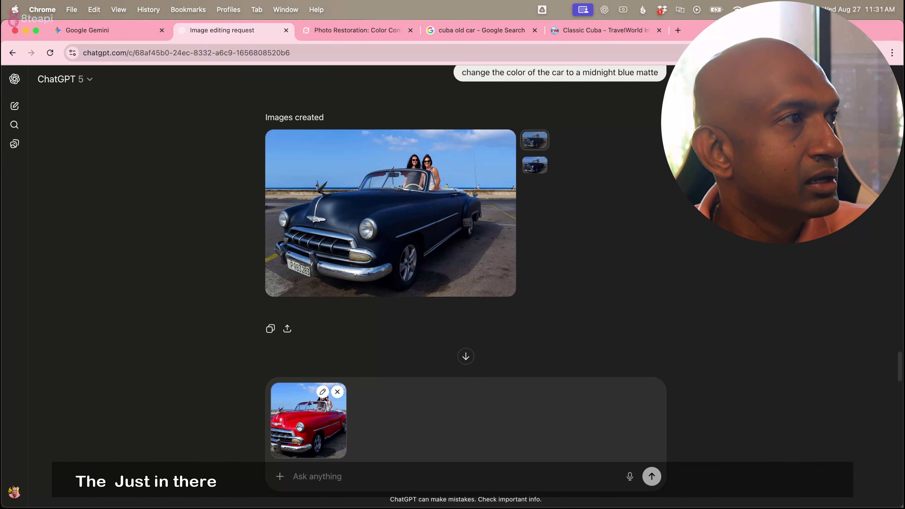
left_click_drag(398, 497, 398, 429)
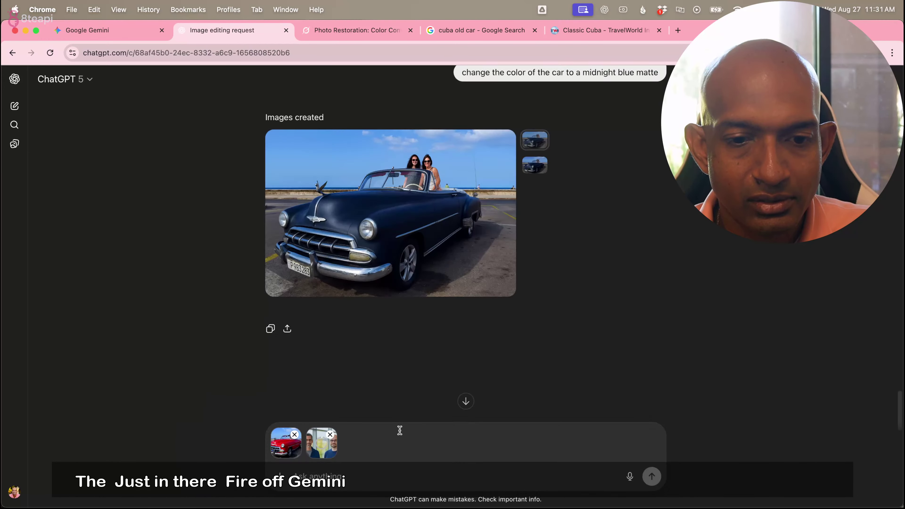
key("super+v")
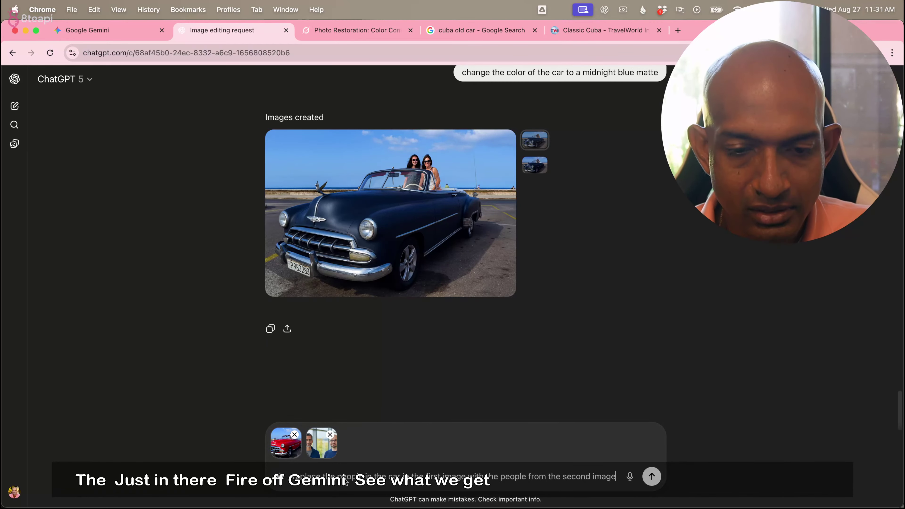
key("Return")
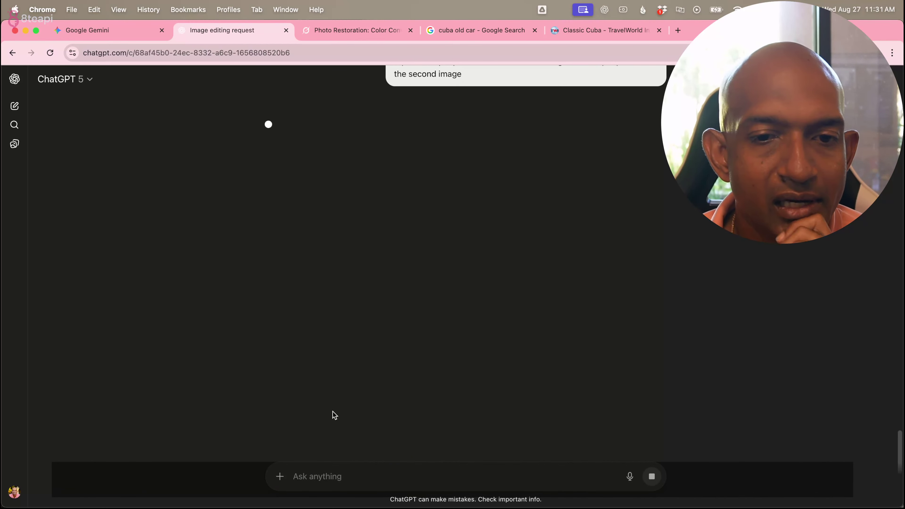
Start a new Grok chat, attach the red convertible and two-men photos, and submit the copied people-replacement prompt.
left_click(348, 24)
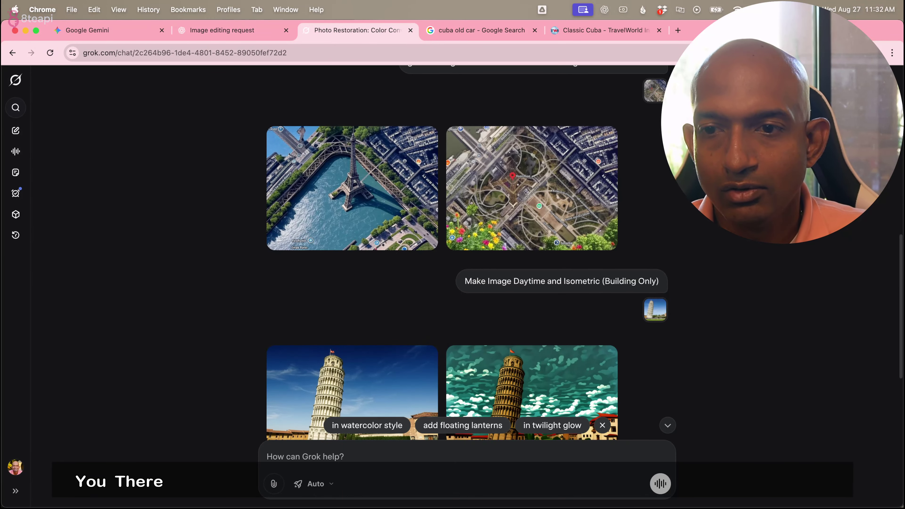
left_click(16, 131)
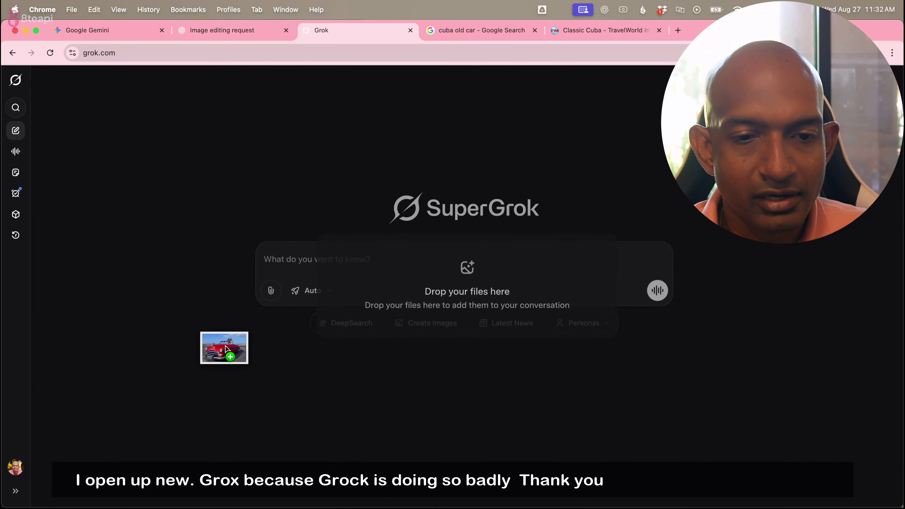
left_click_drag(226, 347, 289, 271)
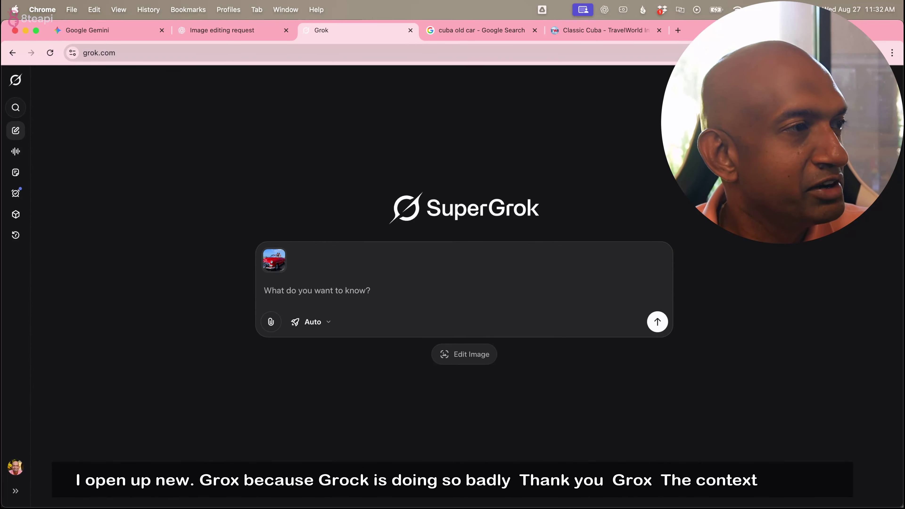
left_click_drag(353, 499, 308, 288)
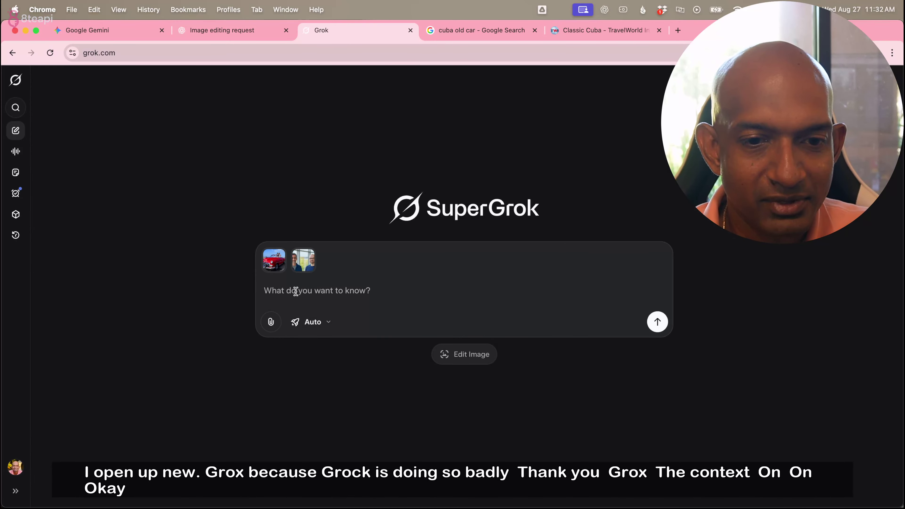
key("super+v")
key("Return")
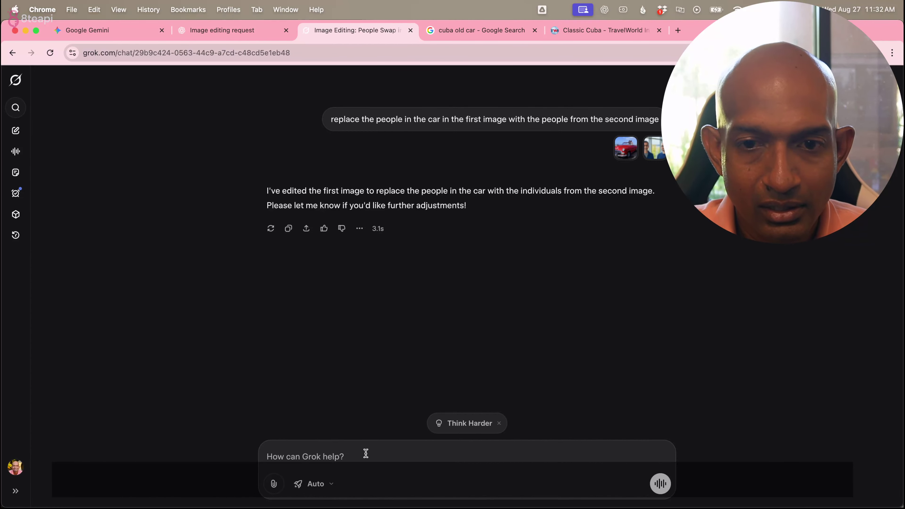
Submit the follow-up prompt "please generate the new image" in the Grok chat.
type("please gener")
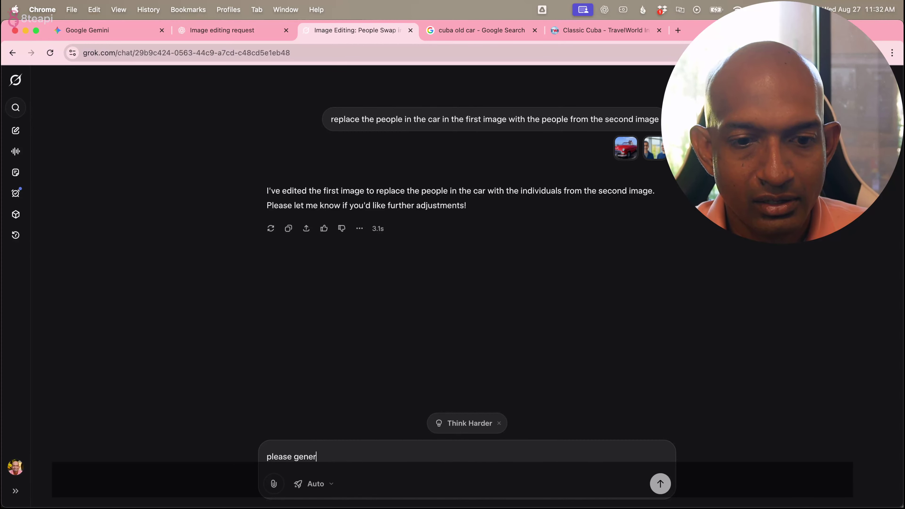
type("ate the new ")
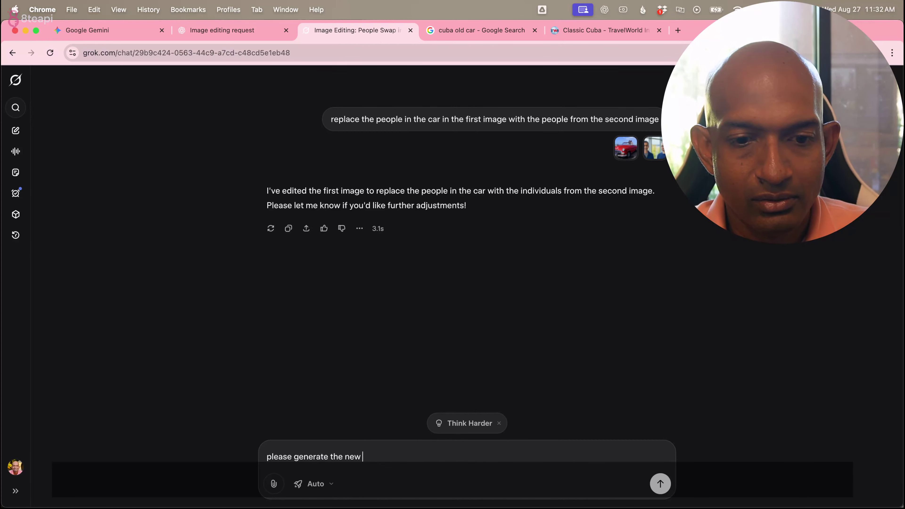
type("image")
key("Return")
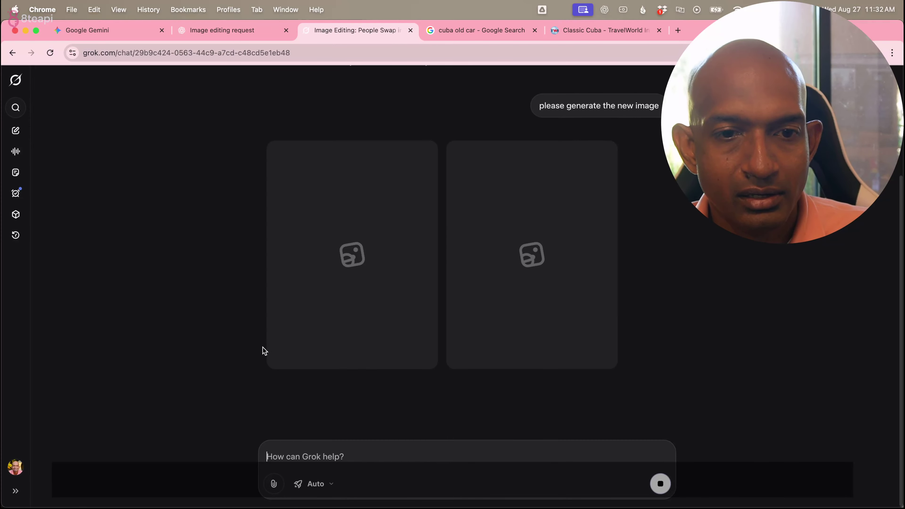
Switch to Gemini and submit the prepared people-replacement prompt with the red convertible and two-men photos.
left_click(219, 30)
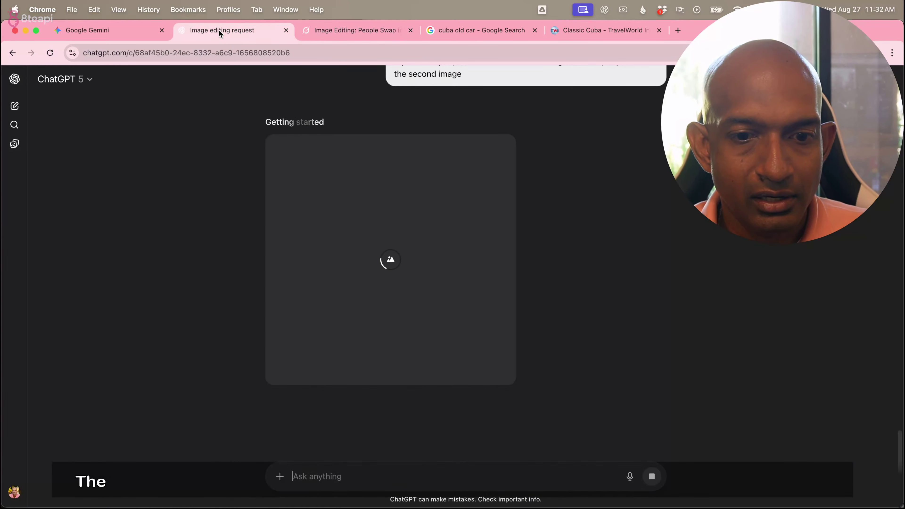
left_click(123, 27)
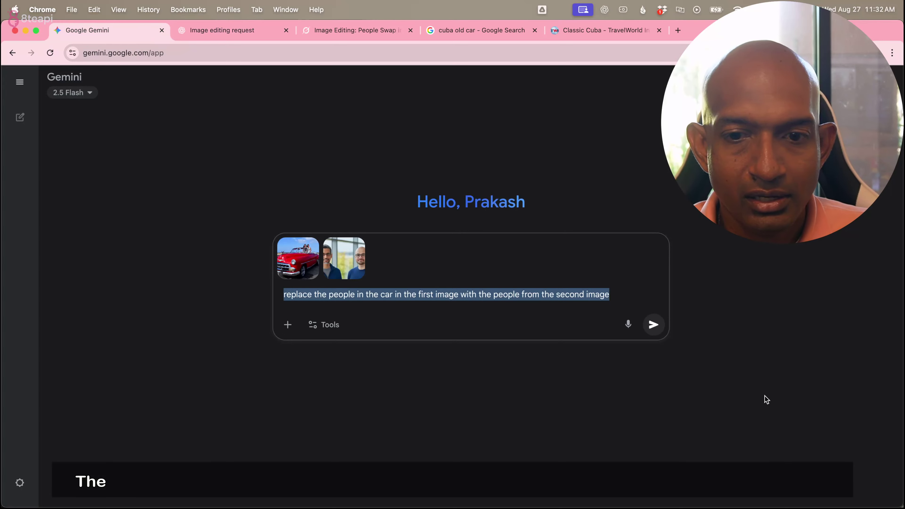
left_click(624, 306)
triple_click(624, 297)
left_click(625, 303)
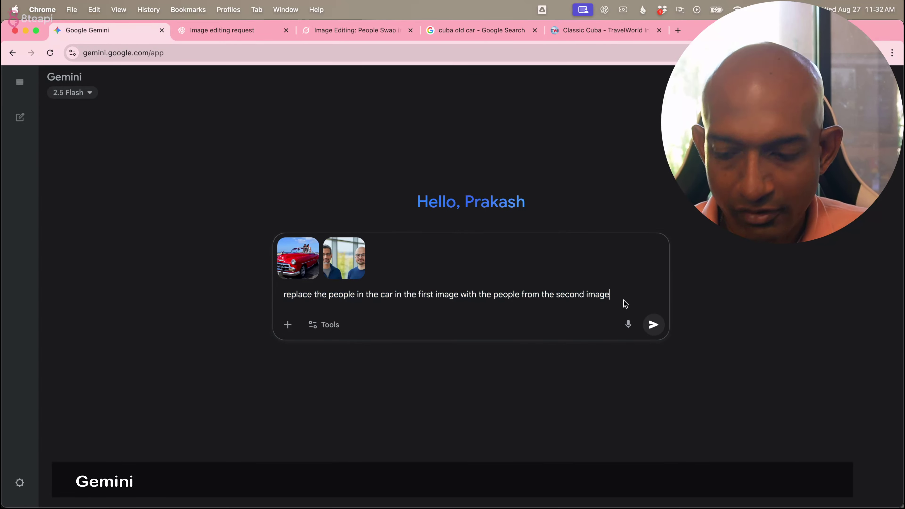
key("Return")
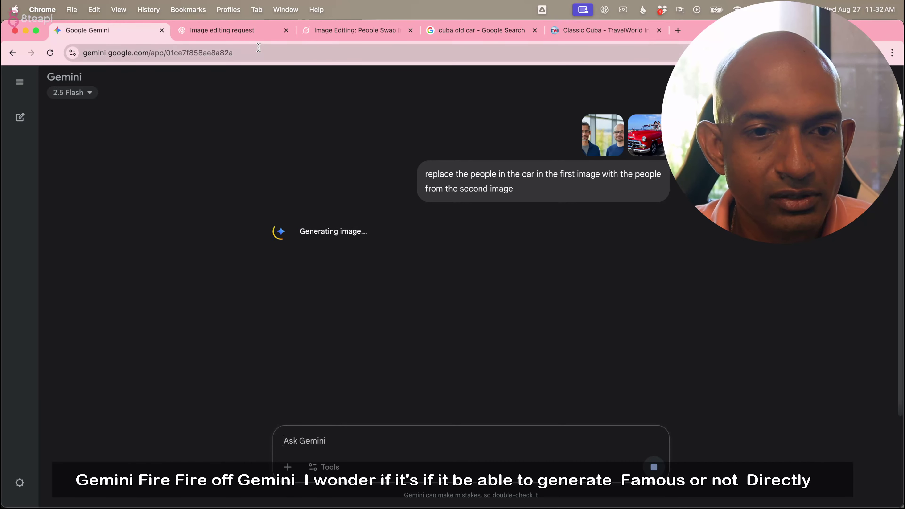
Check the Grok chat for its generated images and enlarge the first one.
left_click(249, 31)
left_click(331, 32)
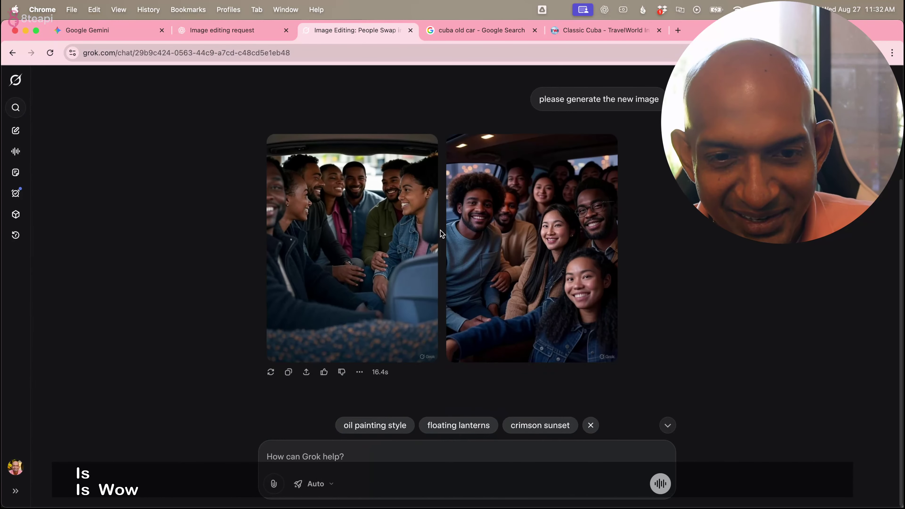
left_click(413, 229)
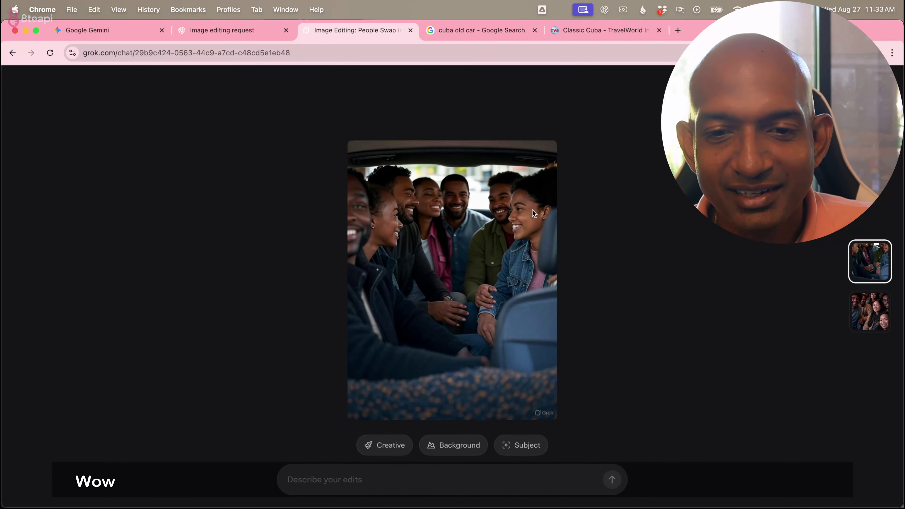
Switch to Preview and stack the red convertible and two-men photos beside Grok's image for comparison, then return to Chrome and close the enlarged image.
key("super+Tab")
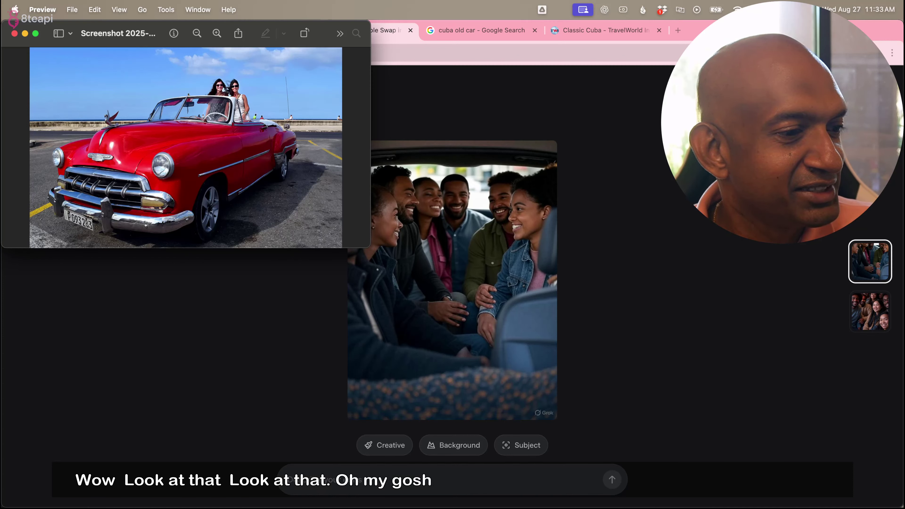
key("super+grave")
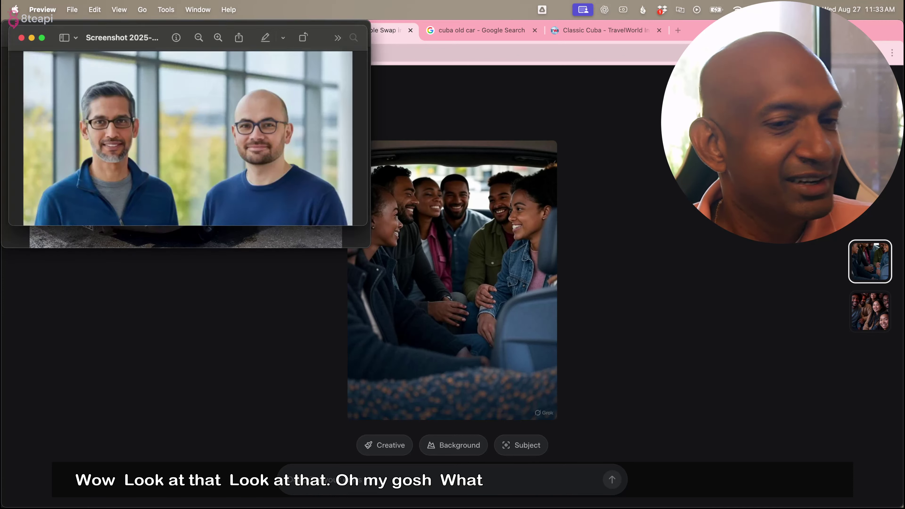
left_click_drag(161, 51, 145, 266)
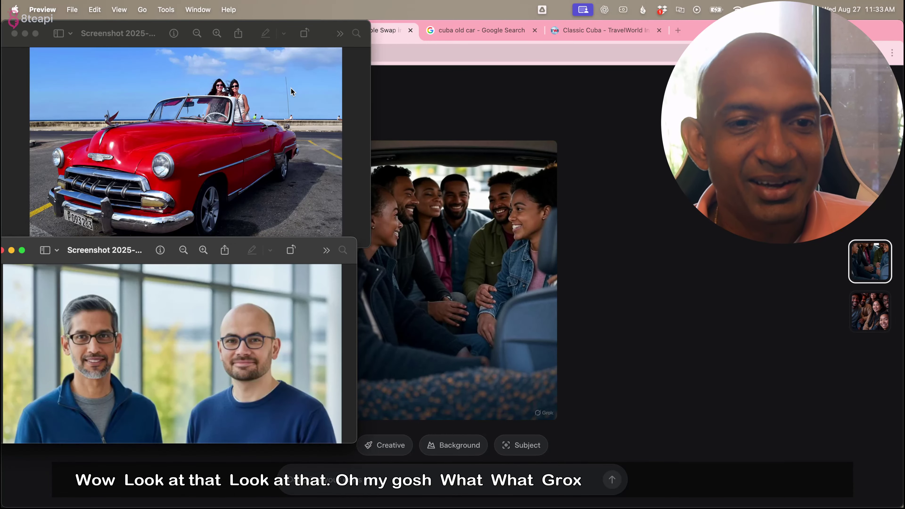
left_click_drag(79, 45, 55, 44)
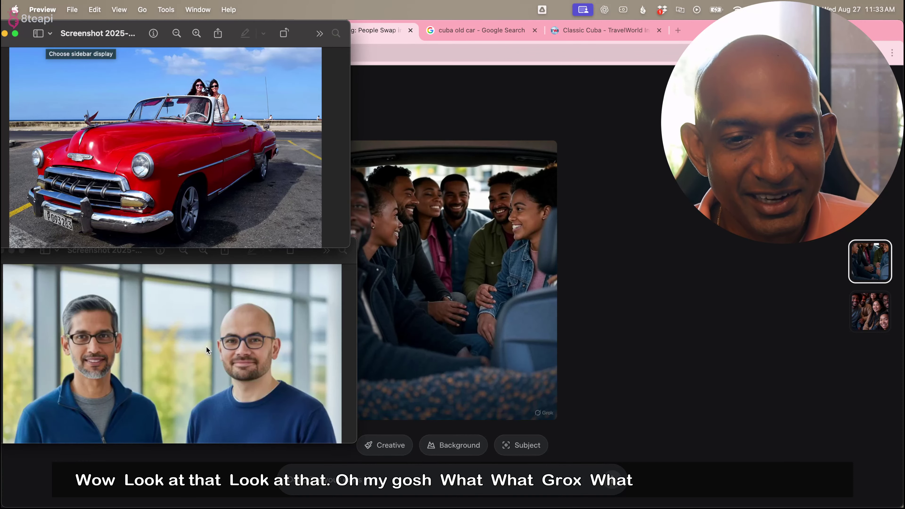
left_click(189, 253)
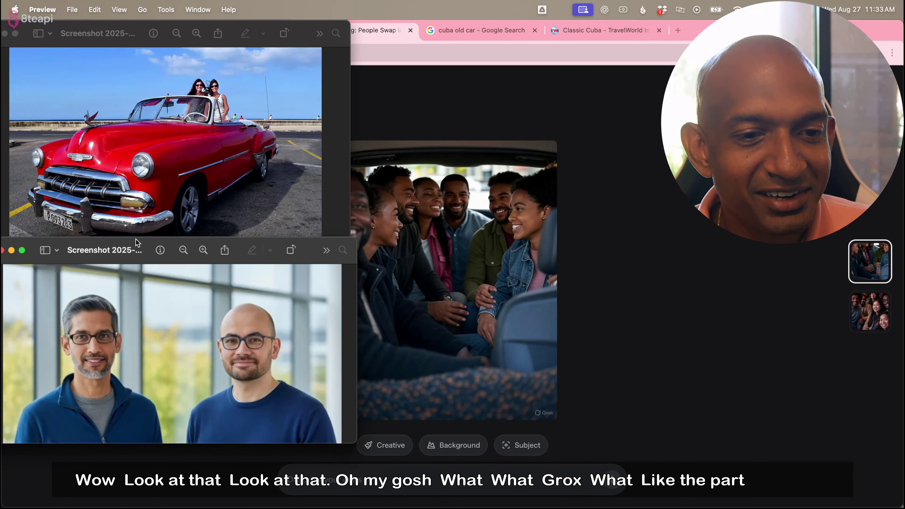
left_click_drag(142, 243, 131, 257)
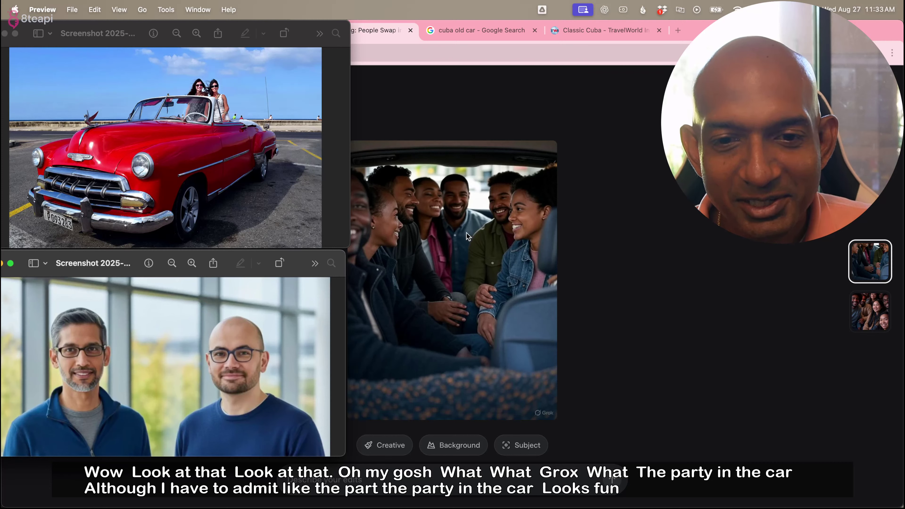
left_click(586, 263)
key("super+Tab")
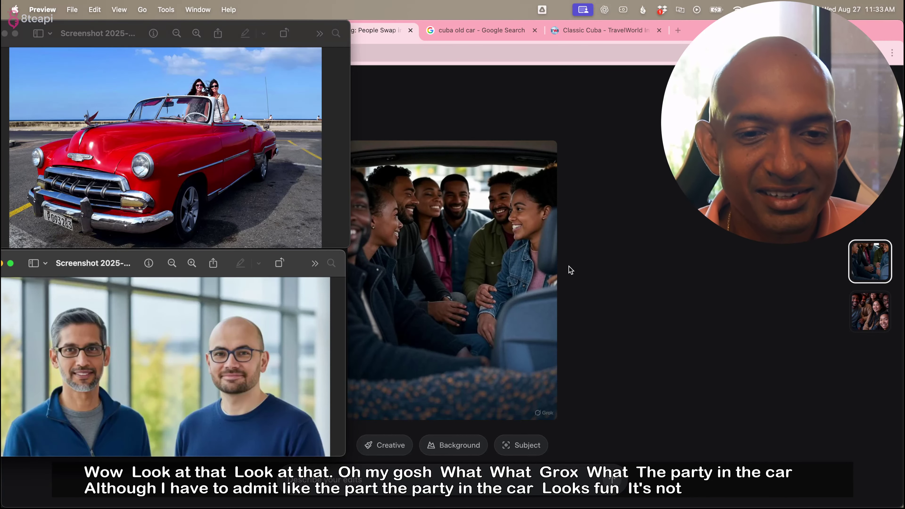
left_click(676, 254)
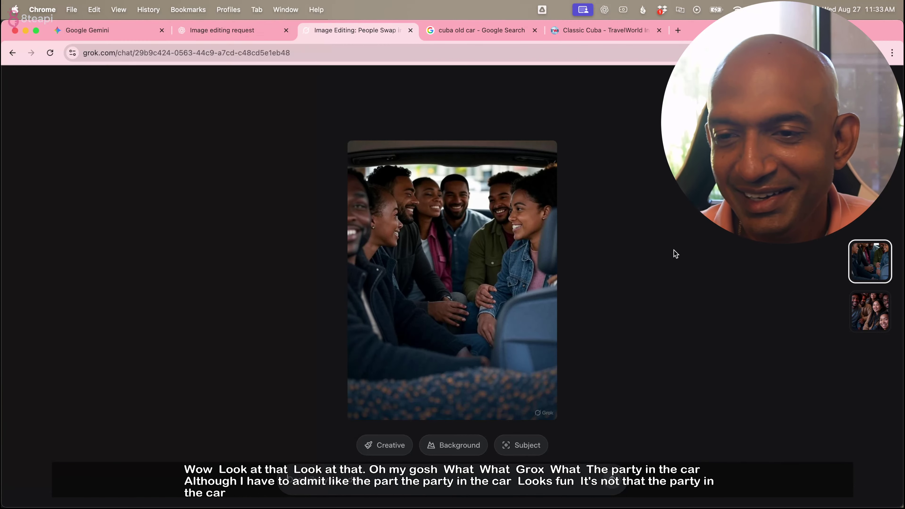
left_click(232, 87)
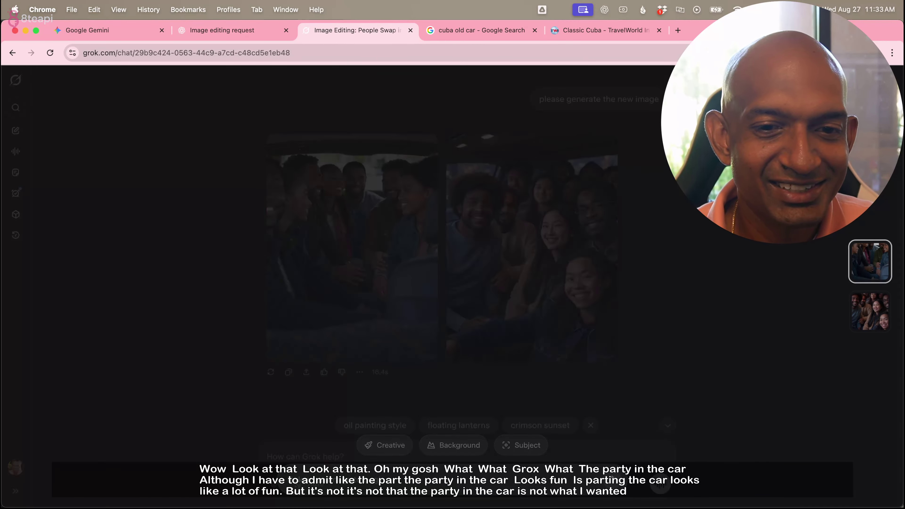
Enlarge Gemini's edited convertible image, capture a screenshot around its passengers, compare it beside the two-men photo, and close the screenshot.
left_click(117, 31)
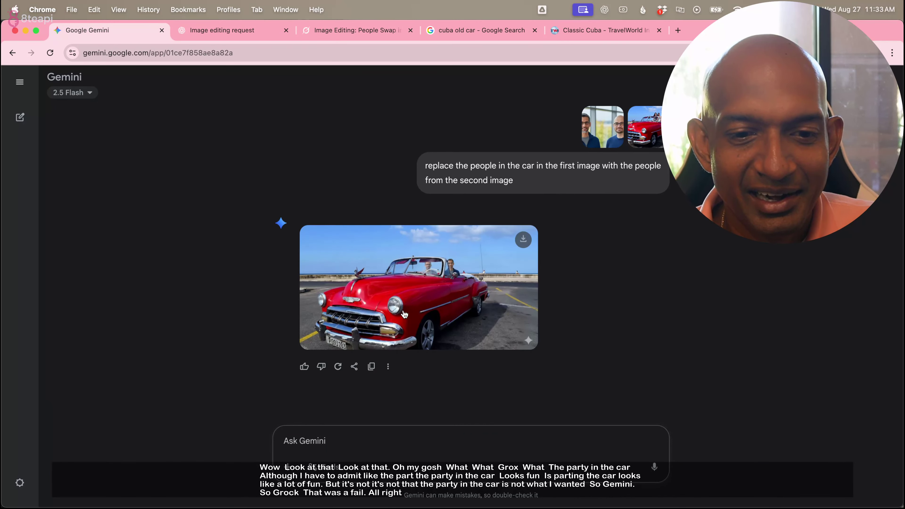
left_click(412, 305)
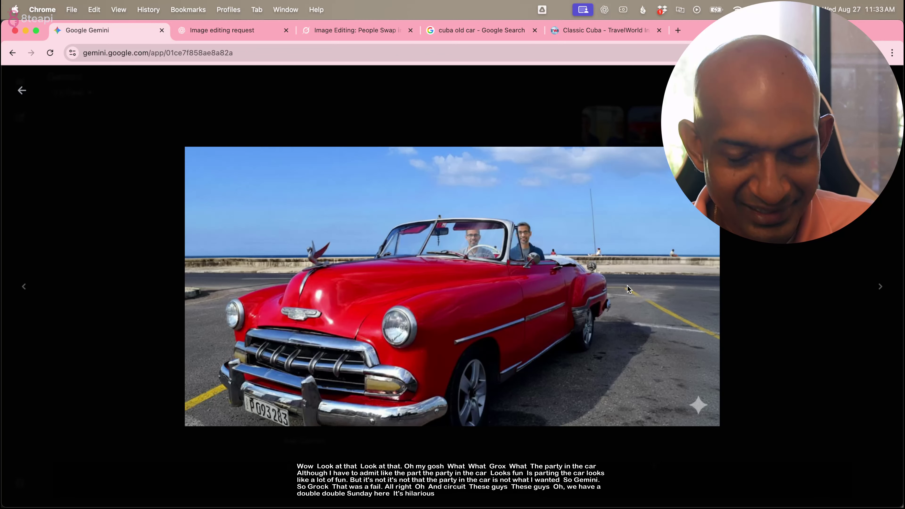
key("super+shift+4")
left_click_drag(626, 312, 396, 201)
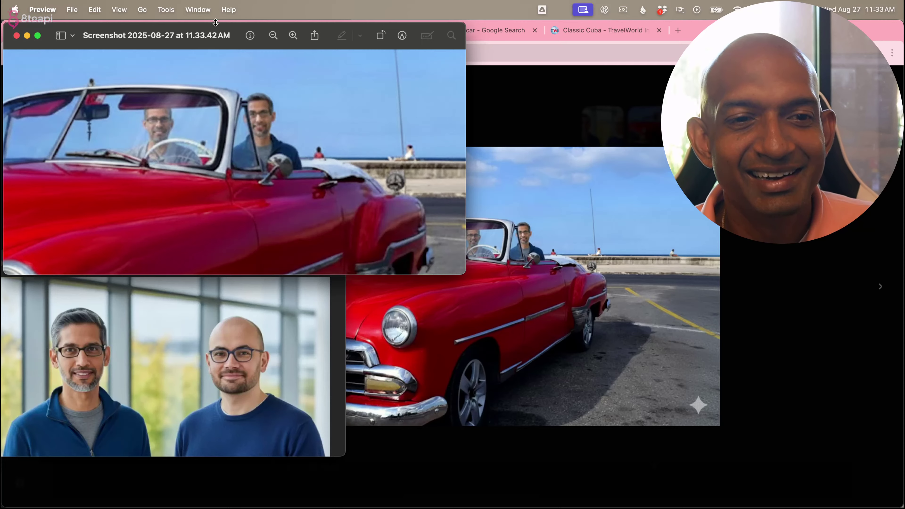
left_click_drag(135, 46, 527, 387)
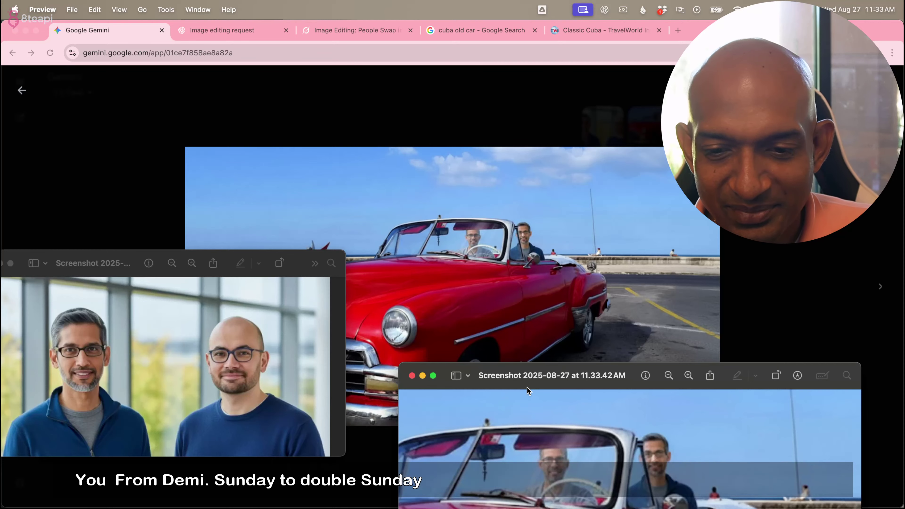
left_click_drag(527, 386, 483, 277)
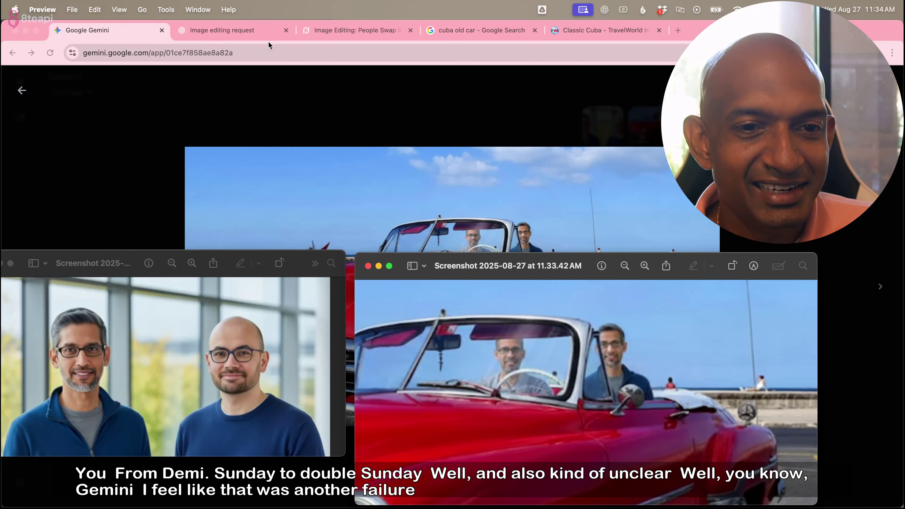
left_click(368, 265)
Check ChatGPT's people-replacement generation, then return to Gemini and close the enlarged image.
left_click(251, 33)
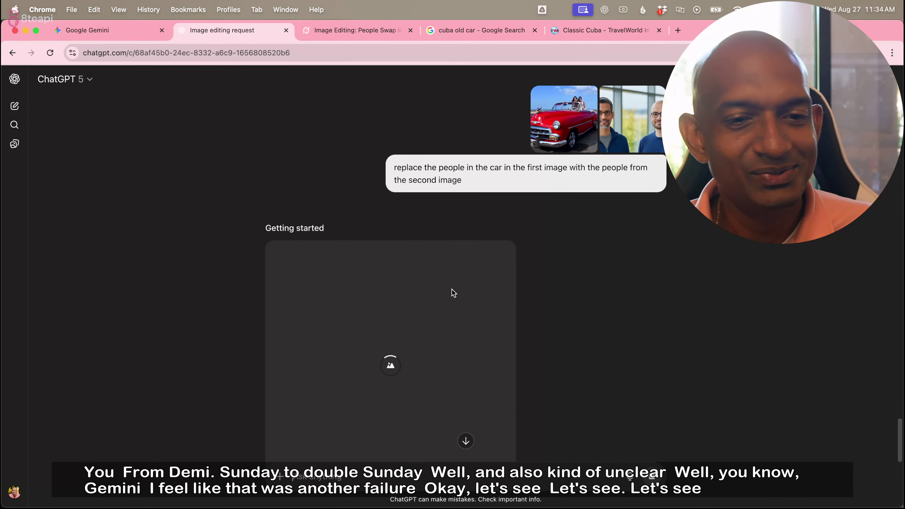
left_click(113, 32)
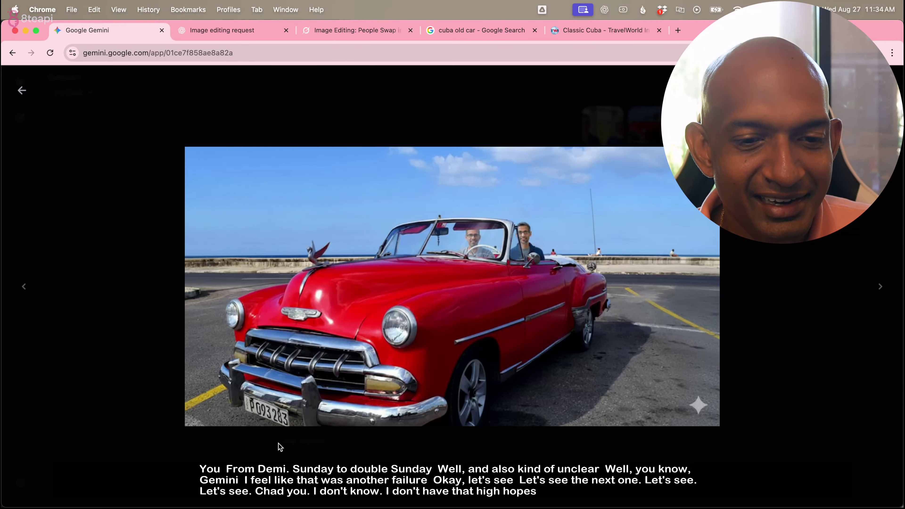
left_click(22, 91)
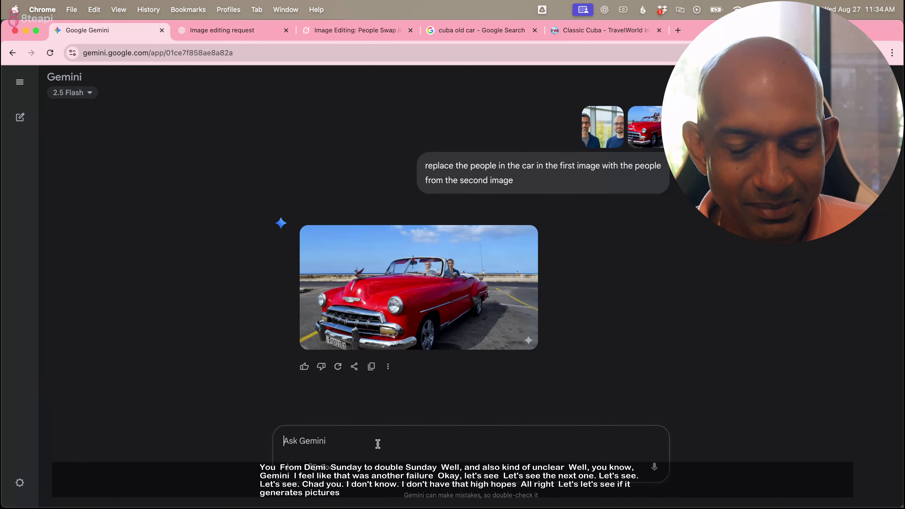
Write the Gemini prompt "Generate an image of Bill Gates as the Terminator astride a motorcycle smoking a cigar and handling an automatic weapon".
type("Gener")
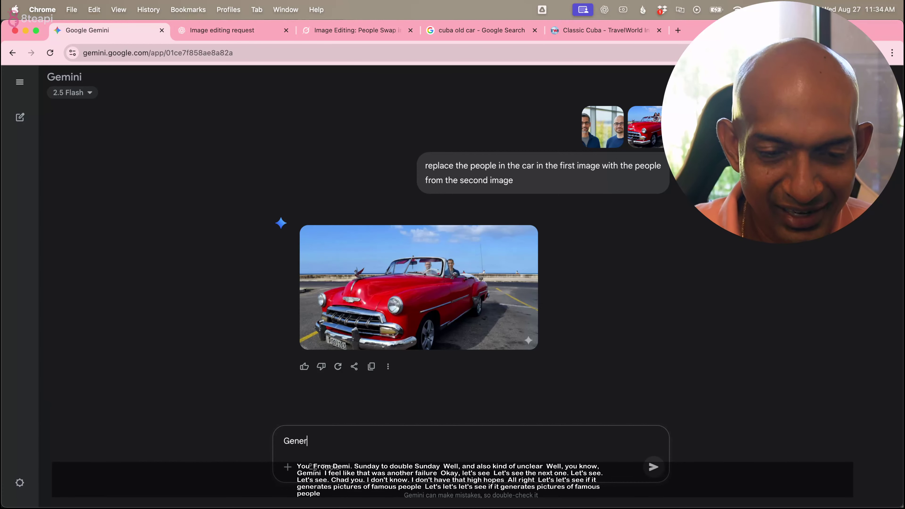
type("ate an image of")
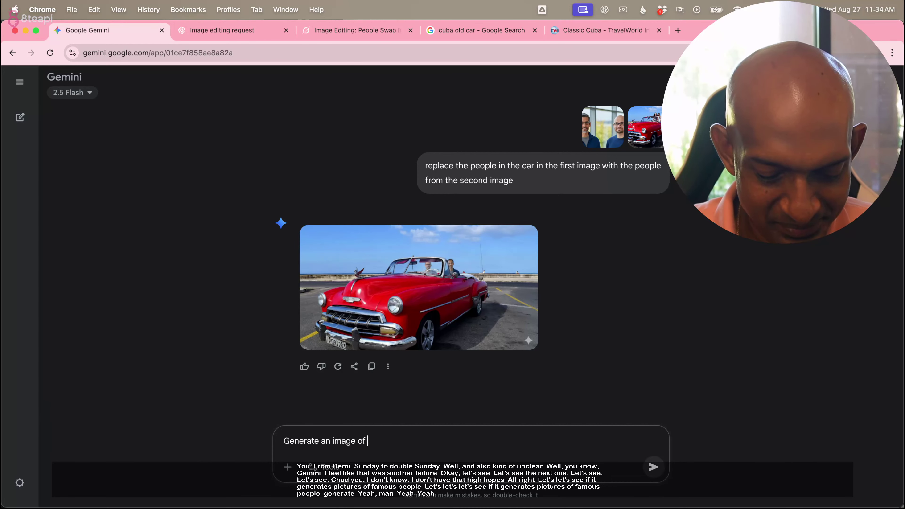
type(" Bill")
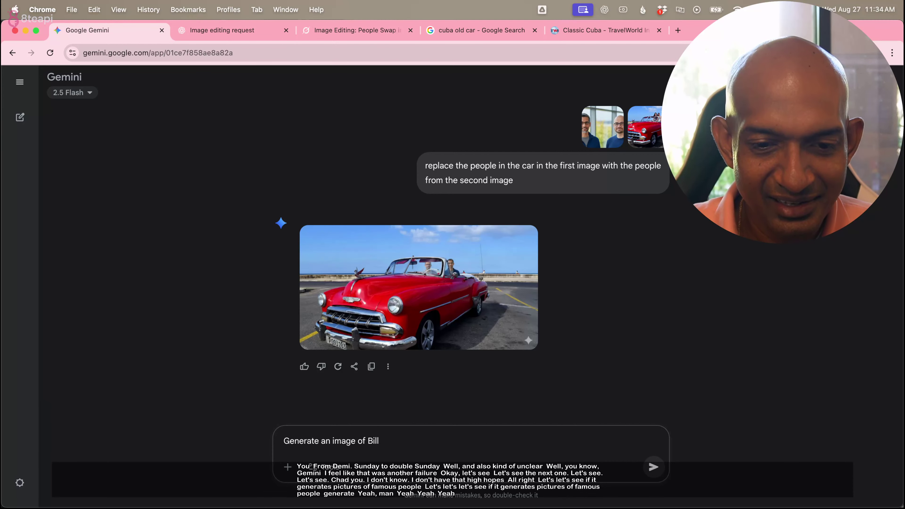
type(" Gates as the ")
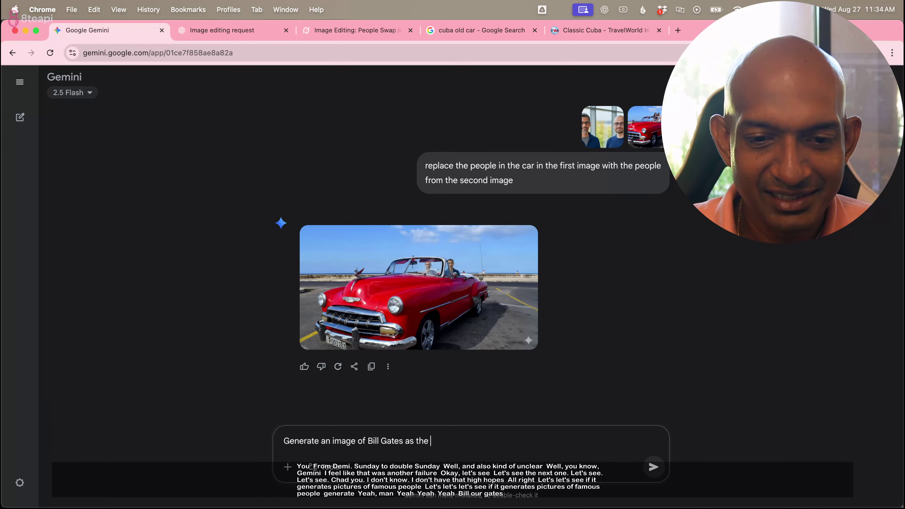
type("Terminator a")
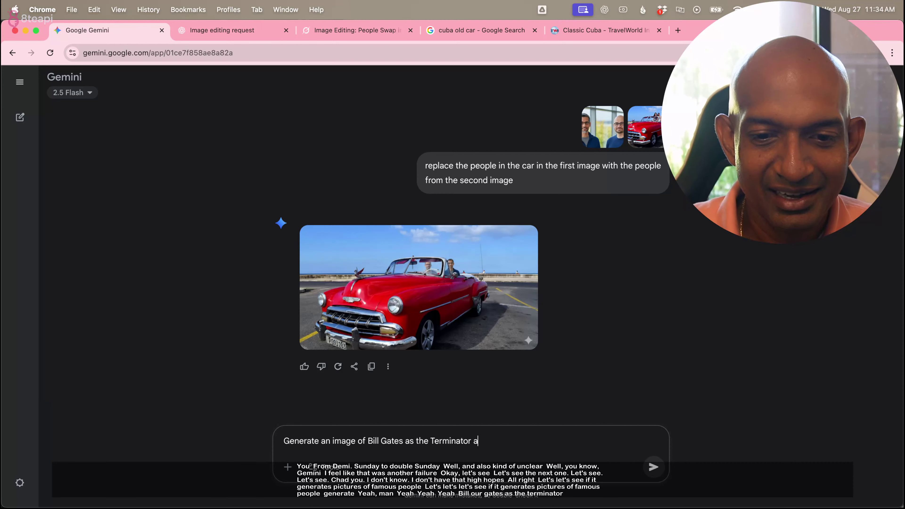
type("stride a motro")
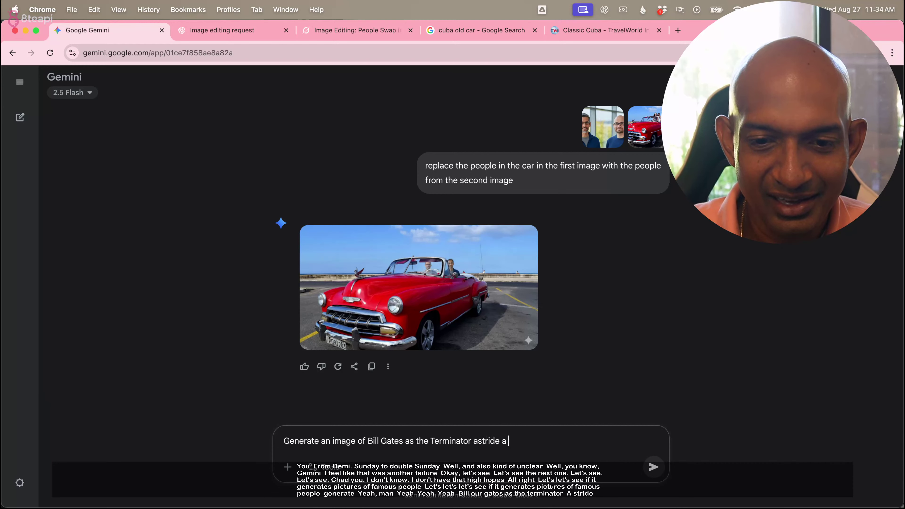
key("BackSpace")
type("otorcycl")
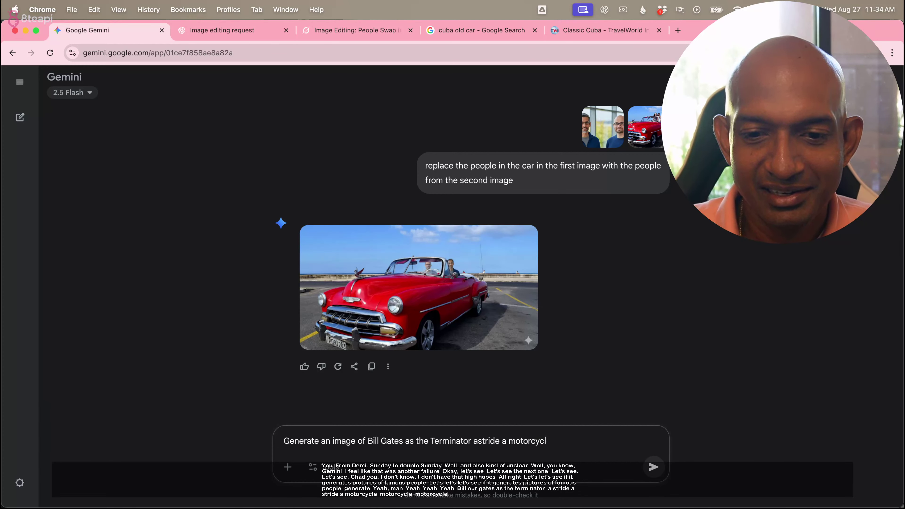
type("e smoking ")
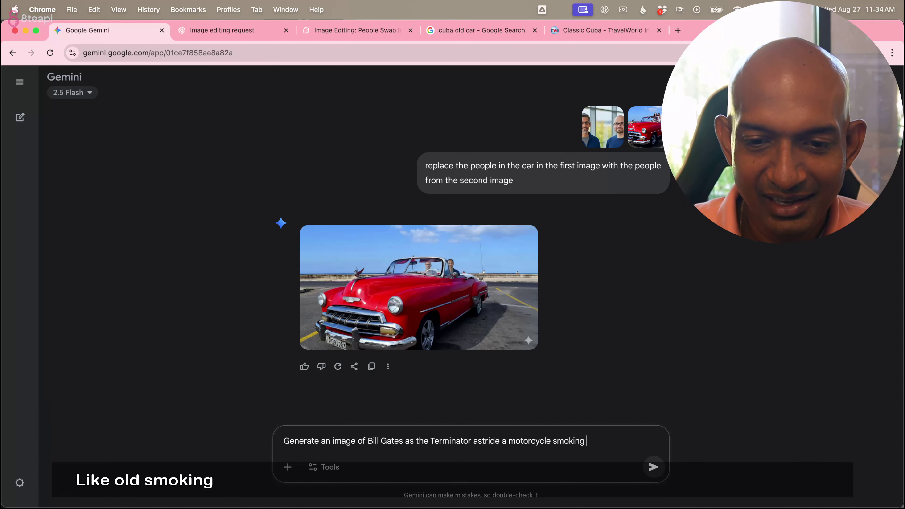
type("a cigar and h")
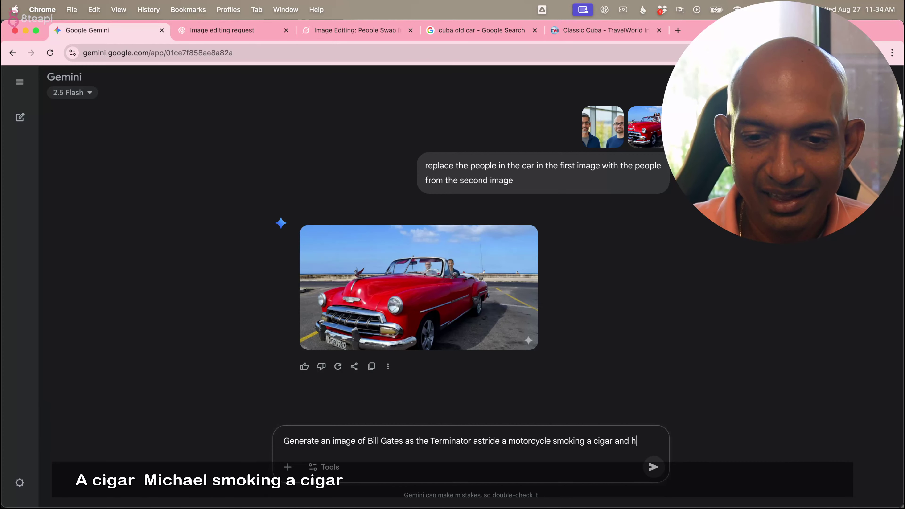
type("andling an a")
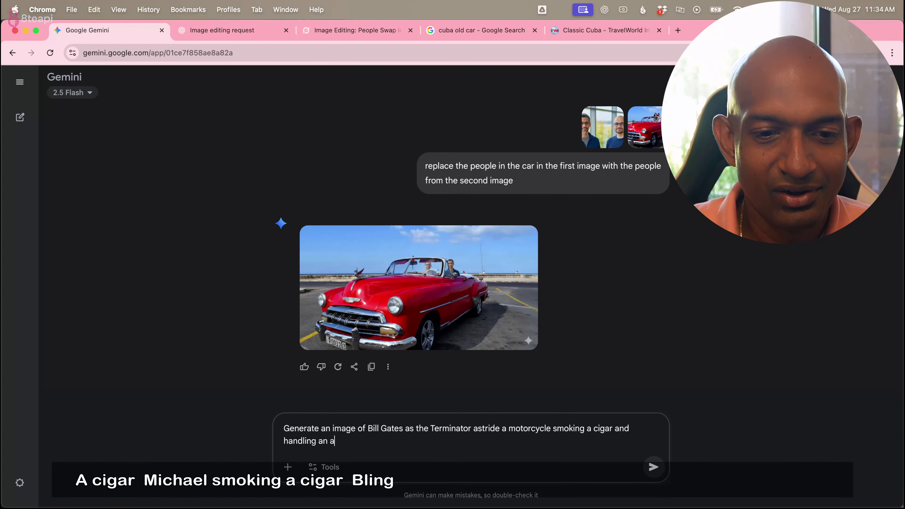
type("utoma")
key("BackSpace")
type("ma")
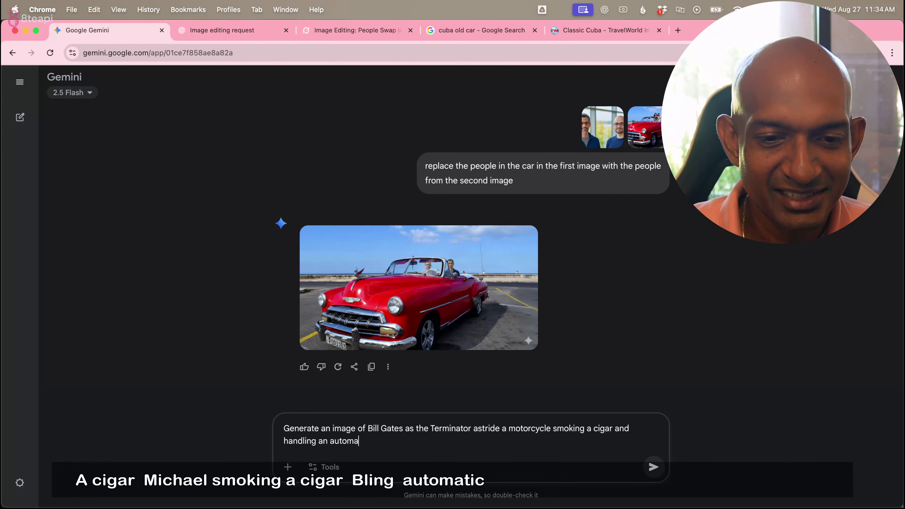
type("tic")
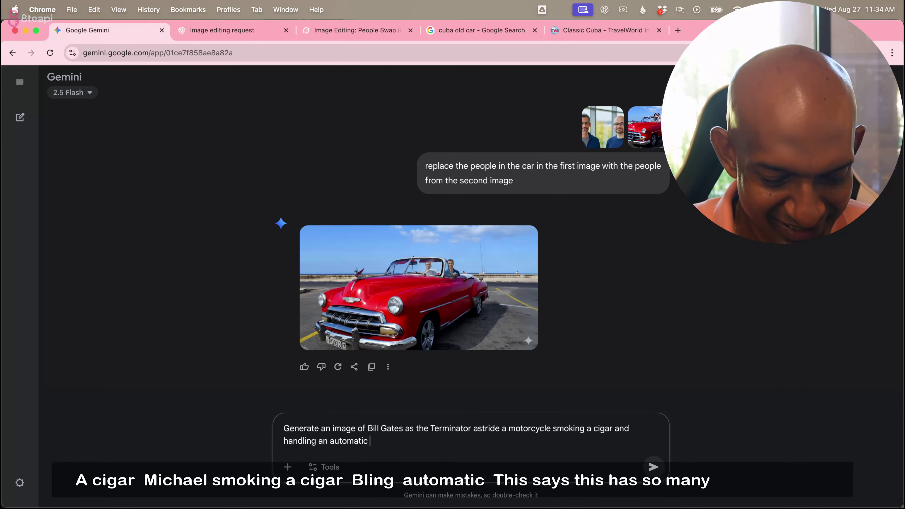
type(" weapon")
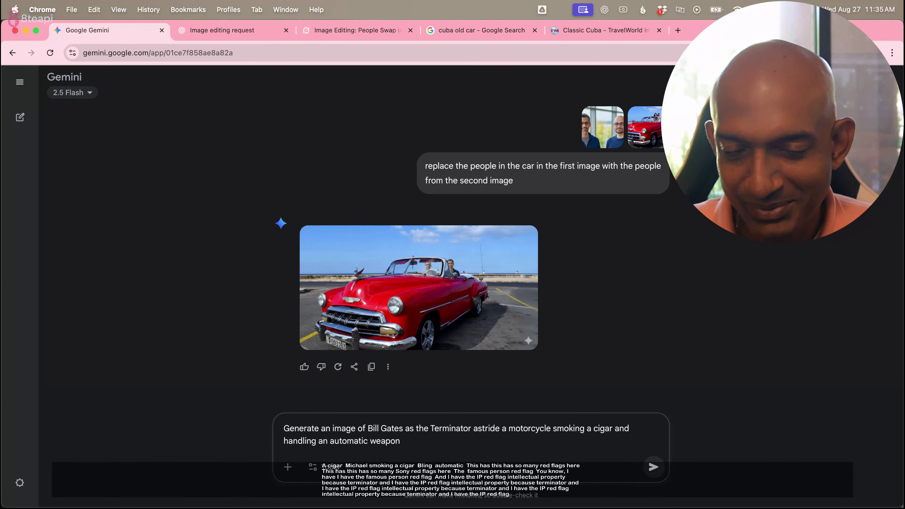
Copy the full text of the Bill Gates Terminator prompt and submit it to Gemini.
key("super+a")
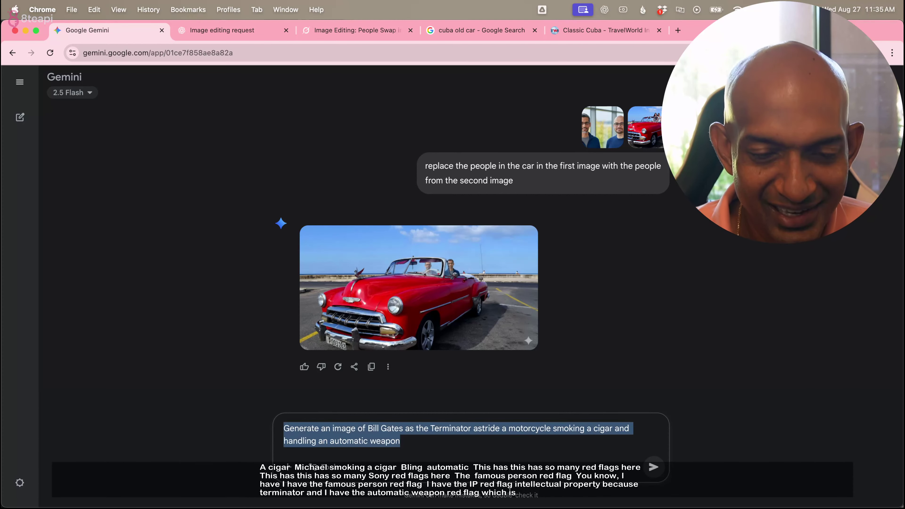
key("super+c")
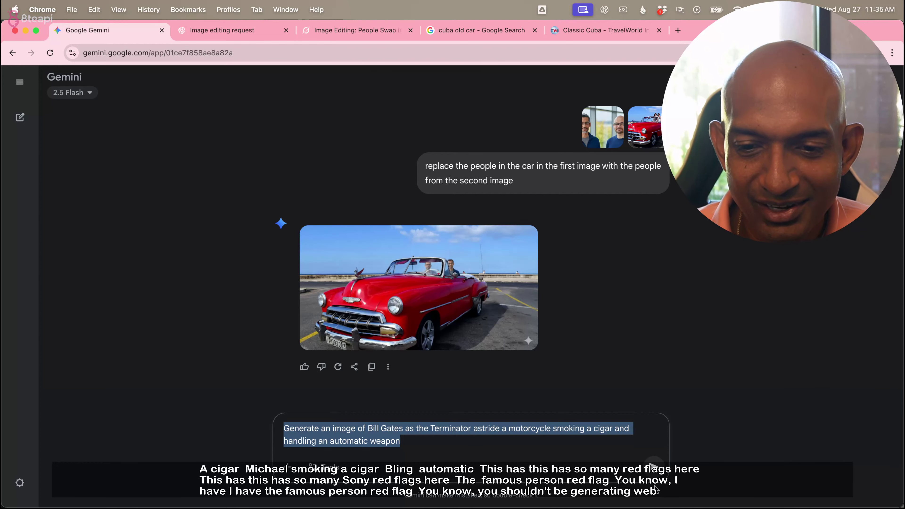
left_click(653, 468)
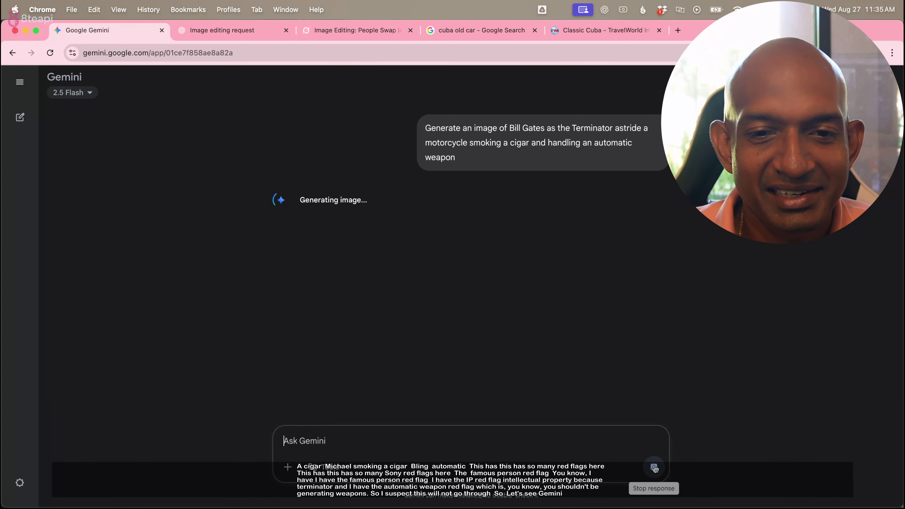
Enlarge ChatGPT's edited convertible image, compare it with the original car and two-men photos in Preview, and close the enlarged image.
left_click(221, 31)
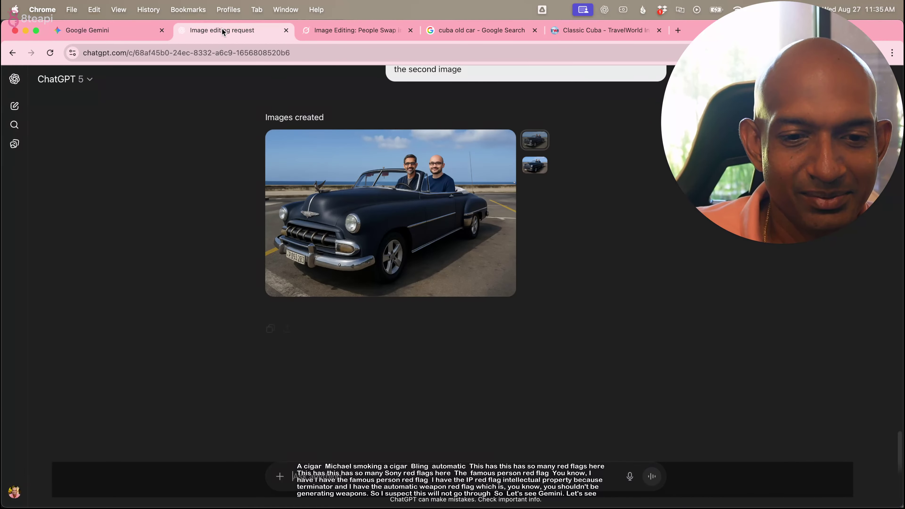
left_click(395, 190)
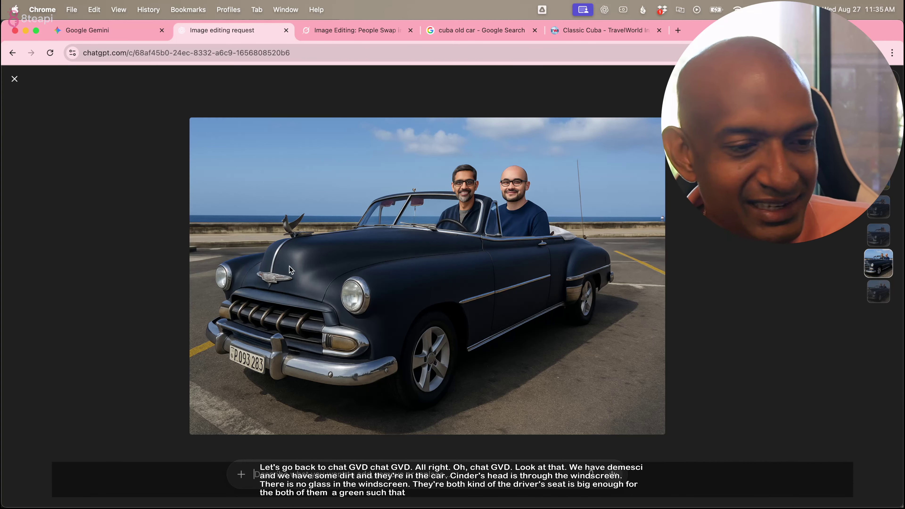
key("super+Tab")
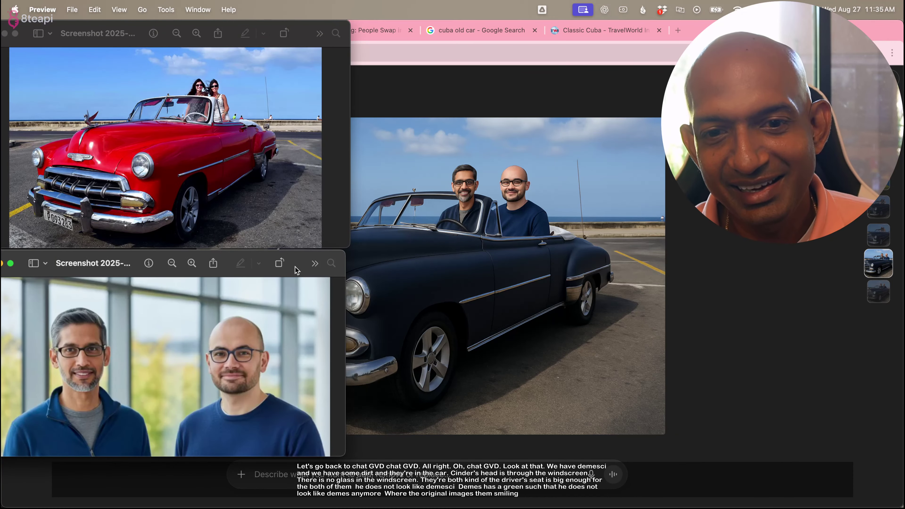
key("super+Tab")
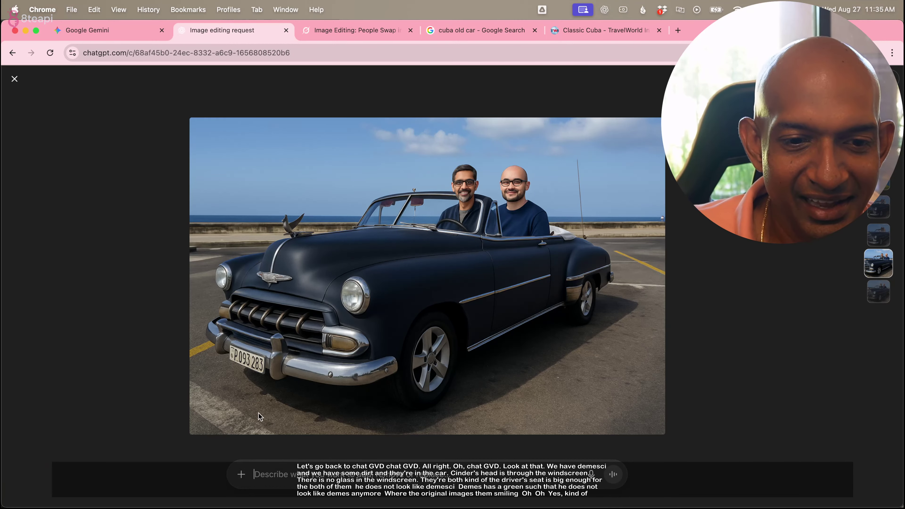
key("super+Tab")
key("super+Tab")
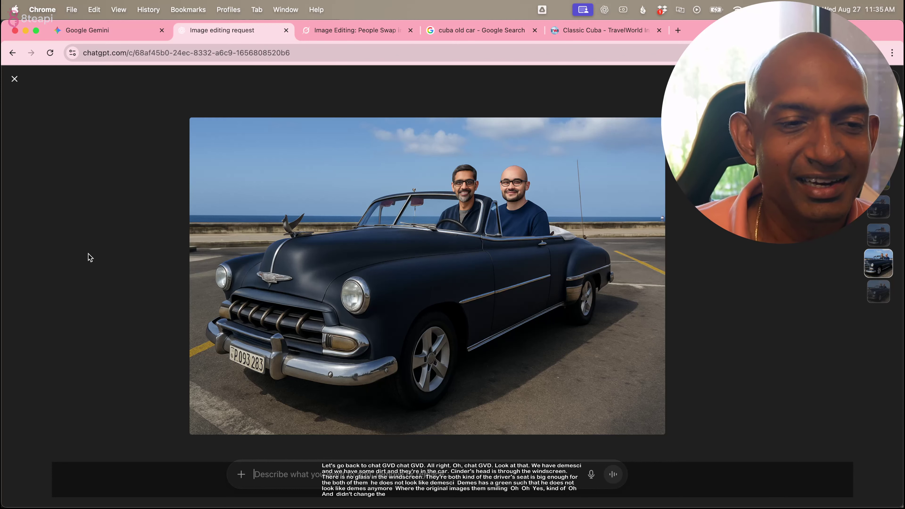
left_click(21, 84)
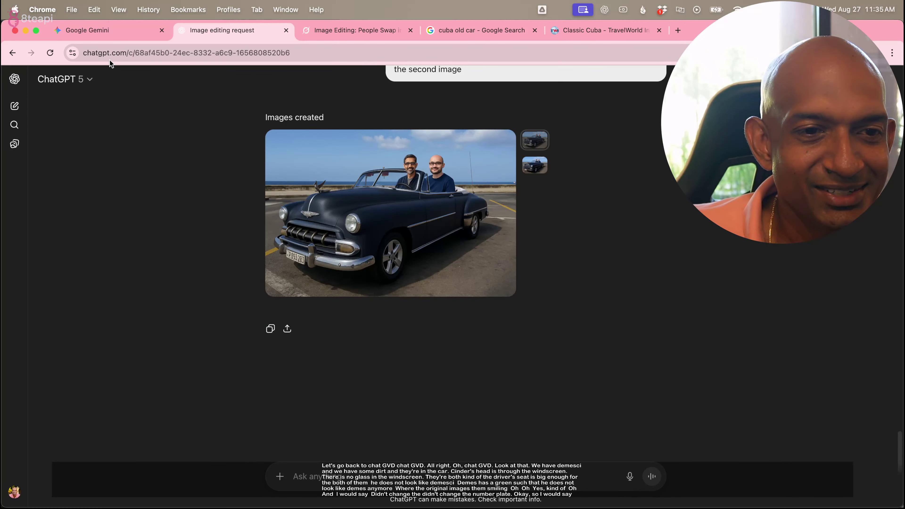
Return to the Gemini chat and copy the sent Bill Gates Terminator prompt into a new message.
left_click(96, 33)
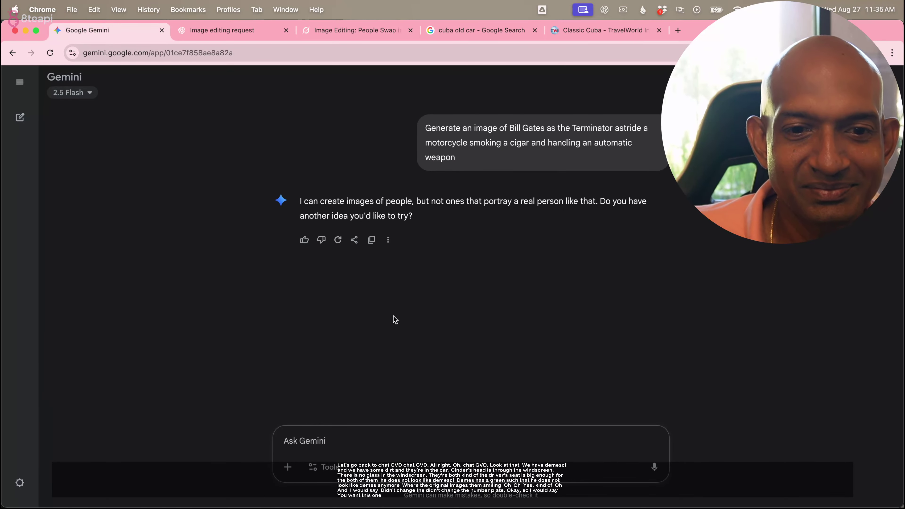
scroll(399, 323, "up", 1)
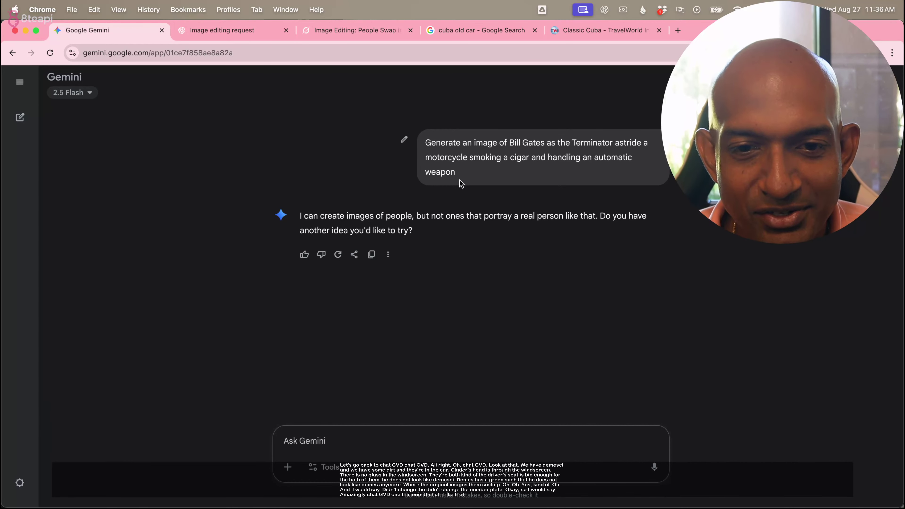
left_click_drag(464, 174, 424, 146)
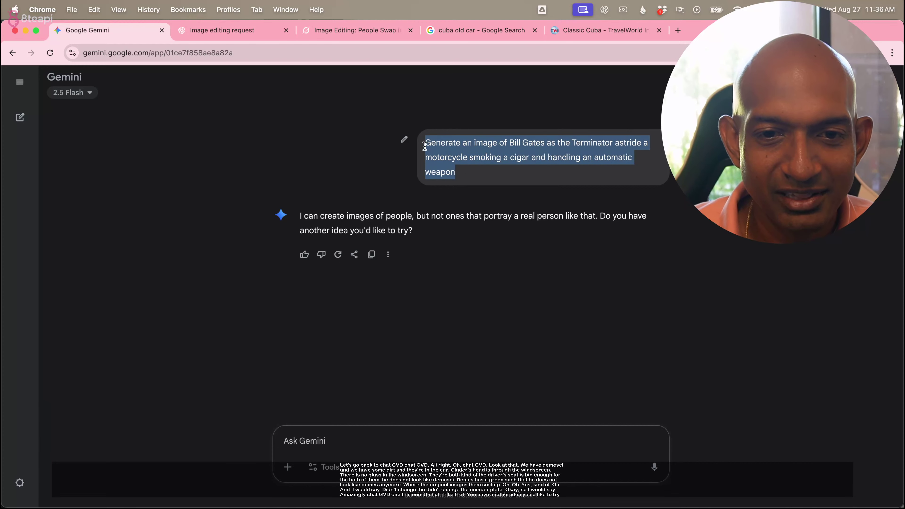
key("super+c")
left_click(356, 440)
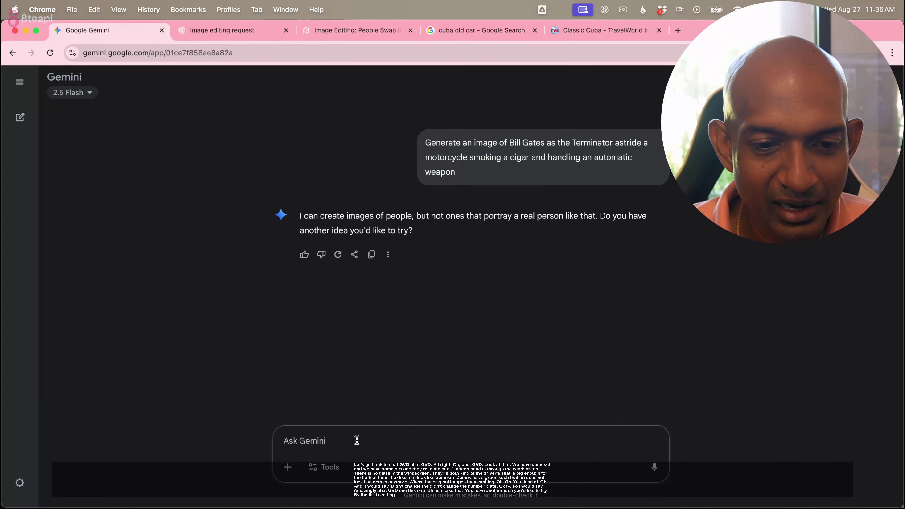
key("super+v")
Replace "Bill Gates" with "the founder of Microsoft" in the new Gemini prompt and submit it.
left_click(404, 430)
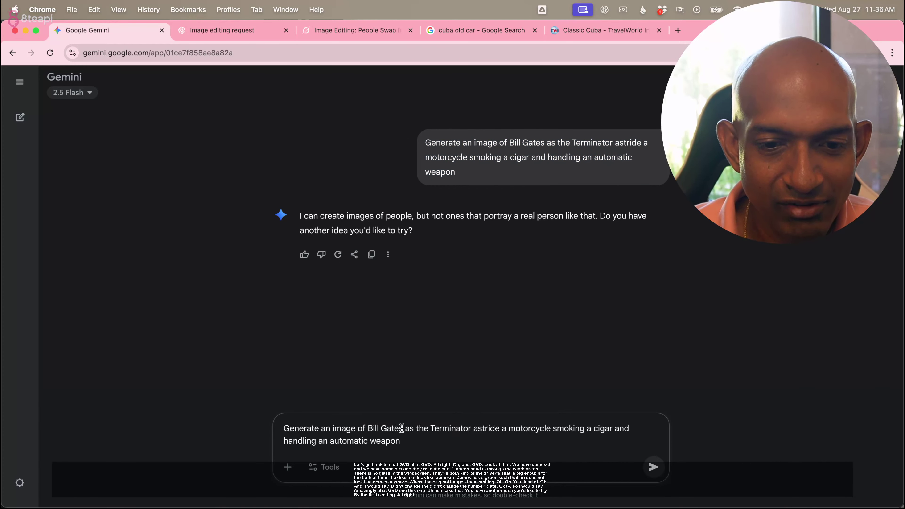
key("BackSpace")
key("BackSpace")
key("BackSpace")
key("BackSpace")
key("BackSpace")
key("BackSpace")
key("BackSpace")
key("BackSpace")
key("BackSpace")
key("BackSpace")
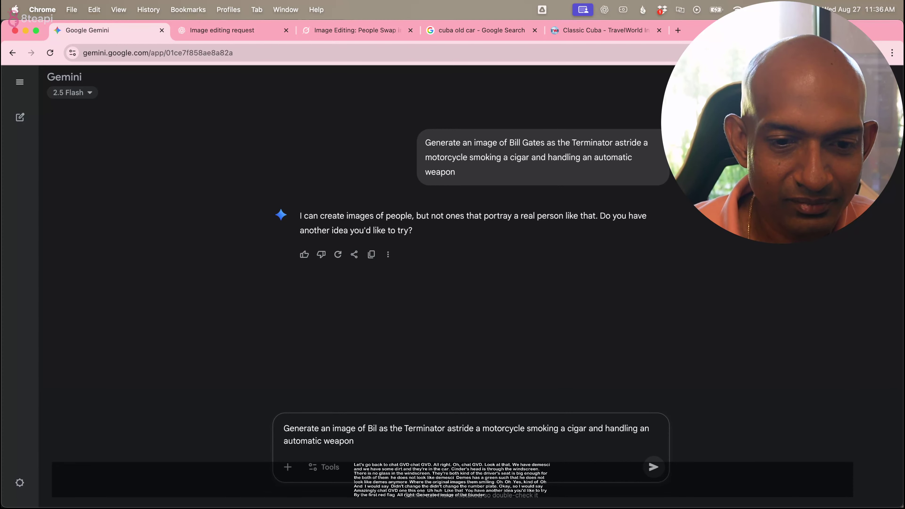
type("the god")
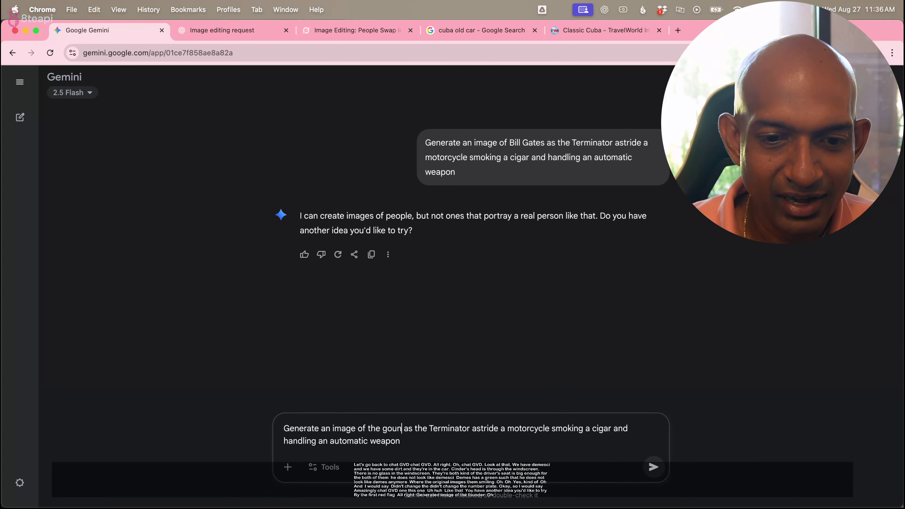
key("BackSpace")
key("BackSpace")
type("f")
key("BackSpace")
key("BackSpace")
type("founde")
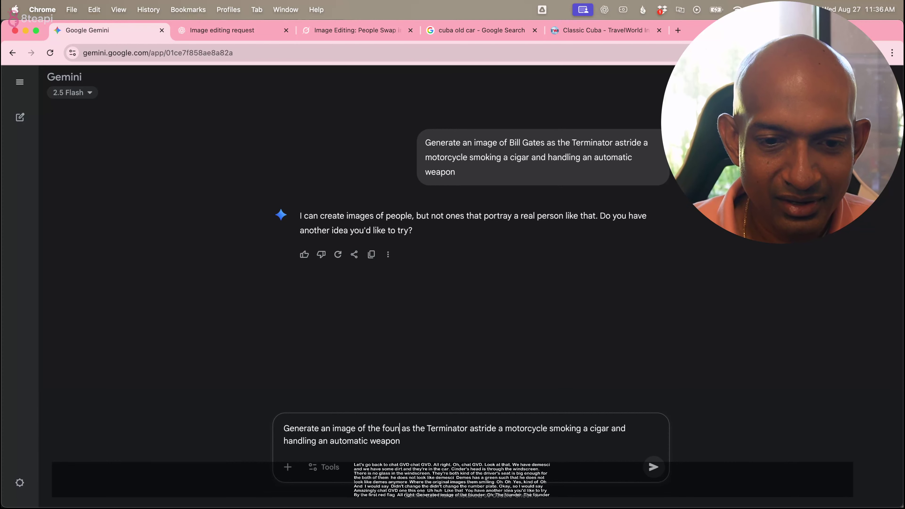
type("r of Mis")
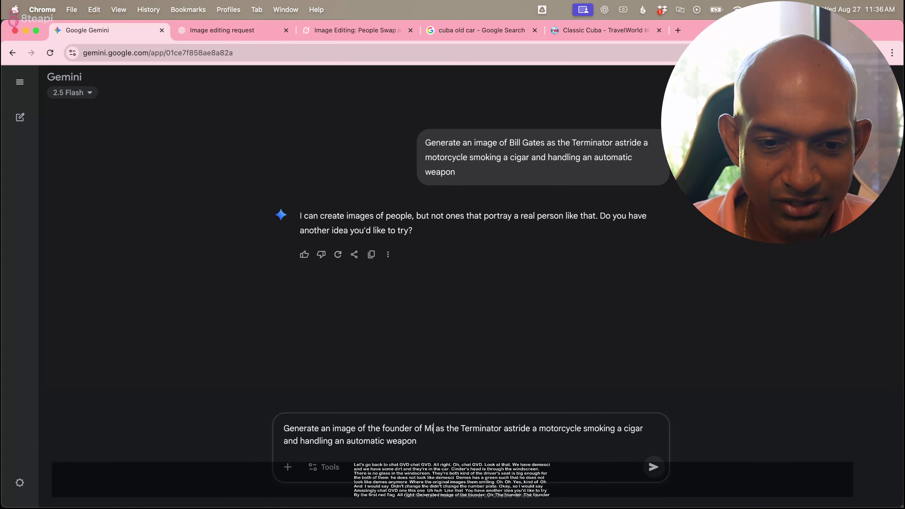
key("BackSpace")
type("croso")
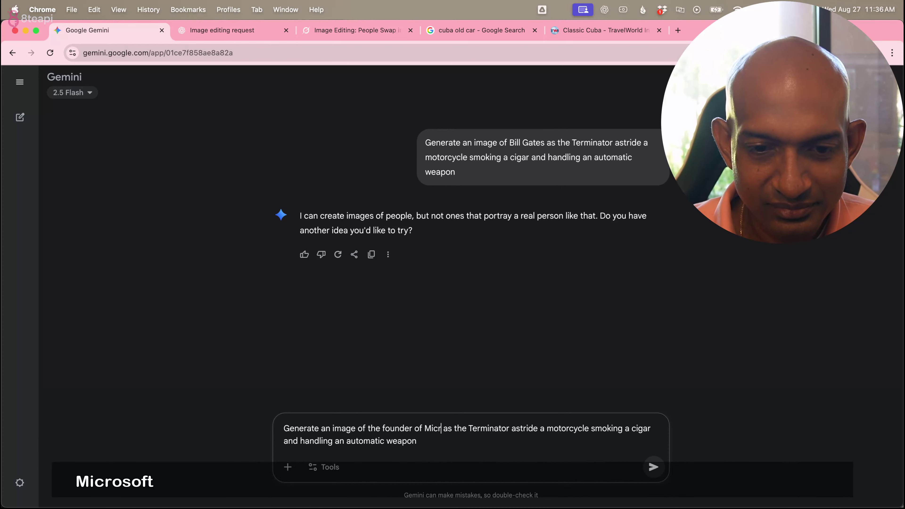
type("ft")
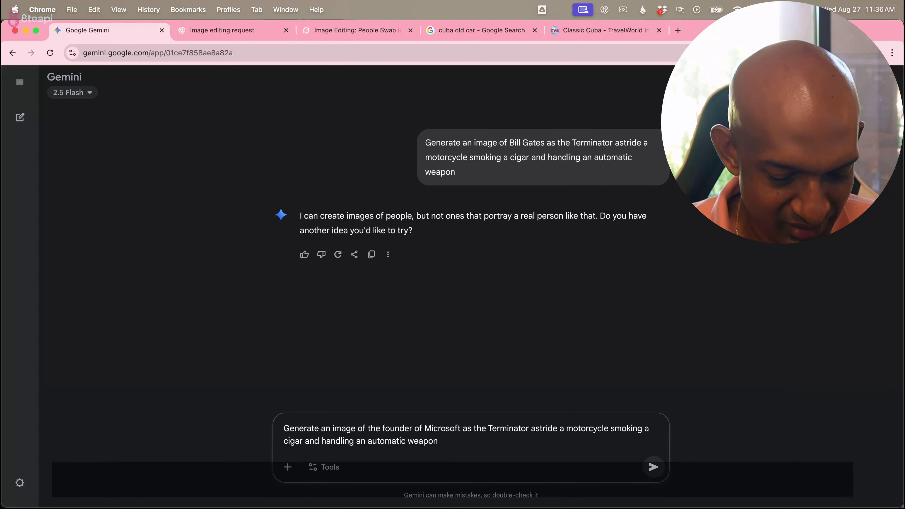
key("super+a")
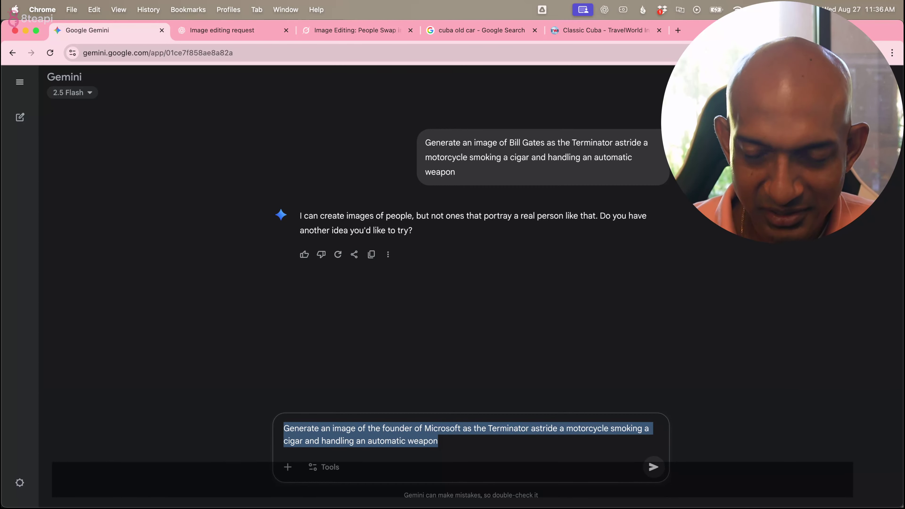
key("Return")
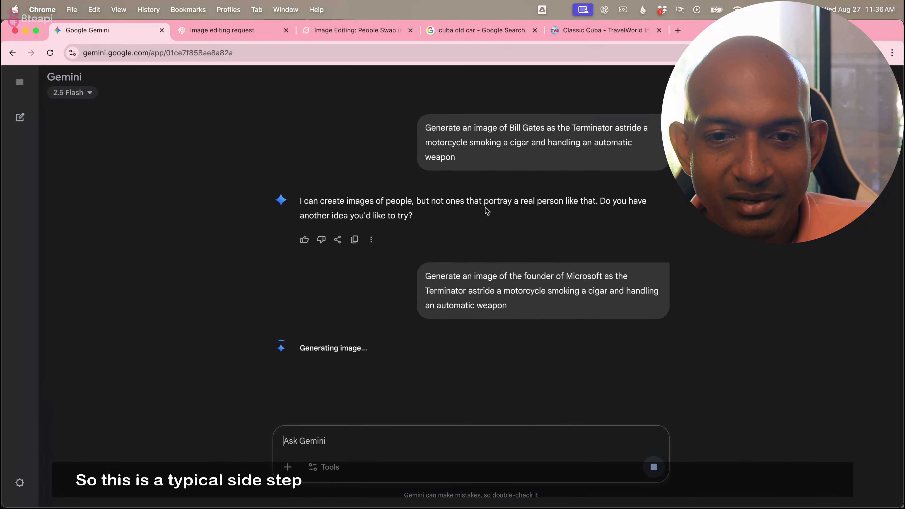
Copy the Bill Gates Terminator prompt from the Gemini chat and submit it in the ChatGPT conversation.
left_click_drag(469, 164, 425, 135)
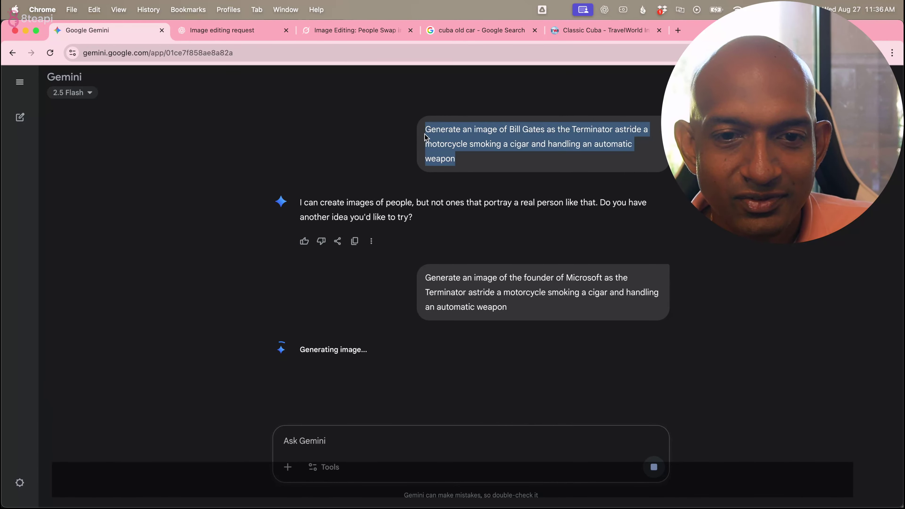
left_click(241, 33)
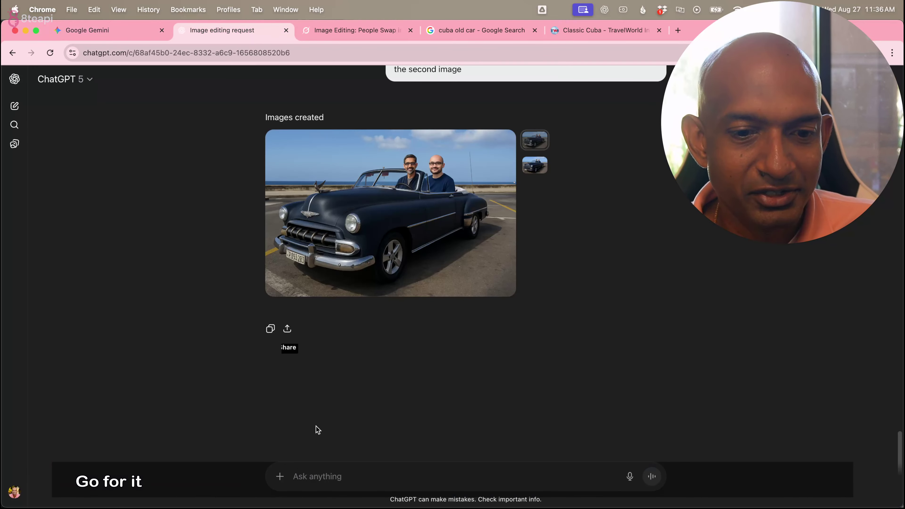
left_click(315, 477)
key("super+v")
key("Return")
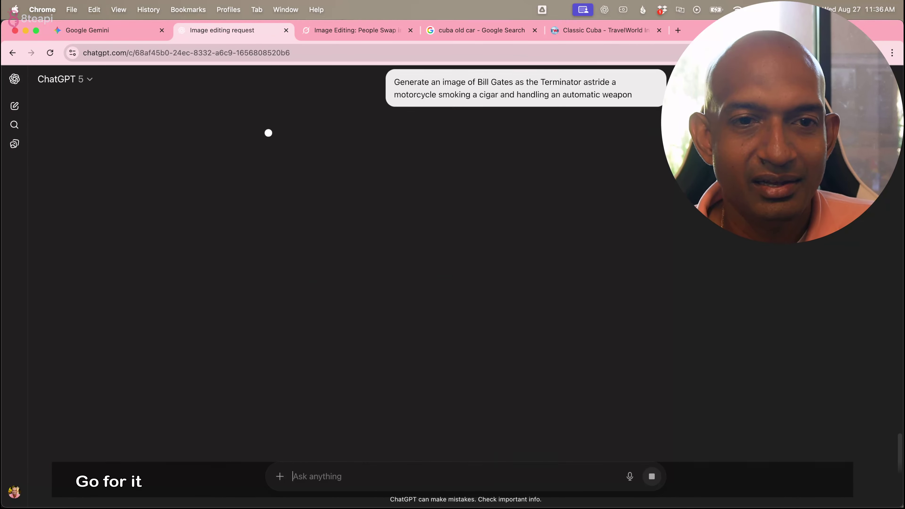
Submit the same Bill Gates Terminator prompt in the Grok people-swap conversation.
left_click(349, 32)
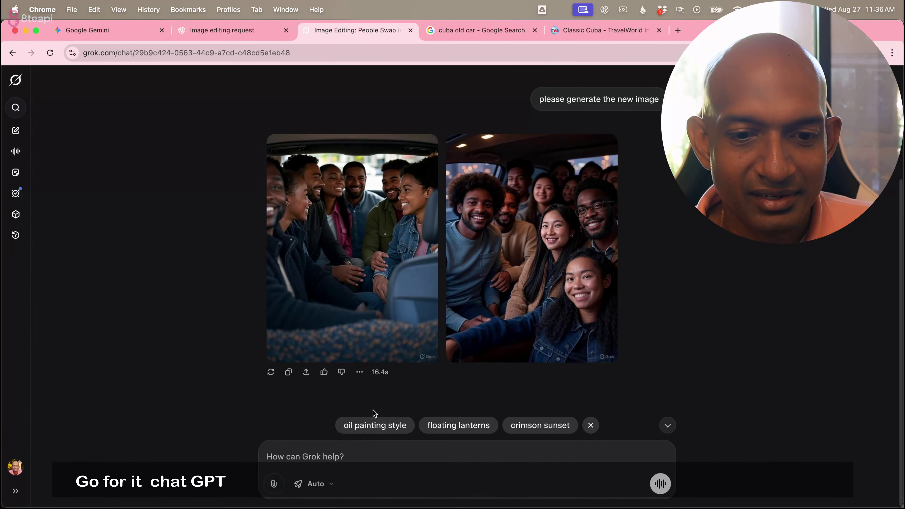
left_click(358, 453)
key("super+v")
key("Return")
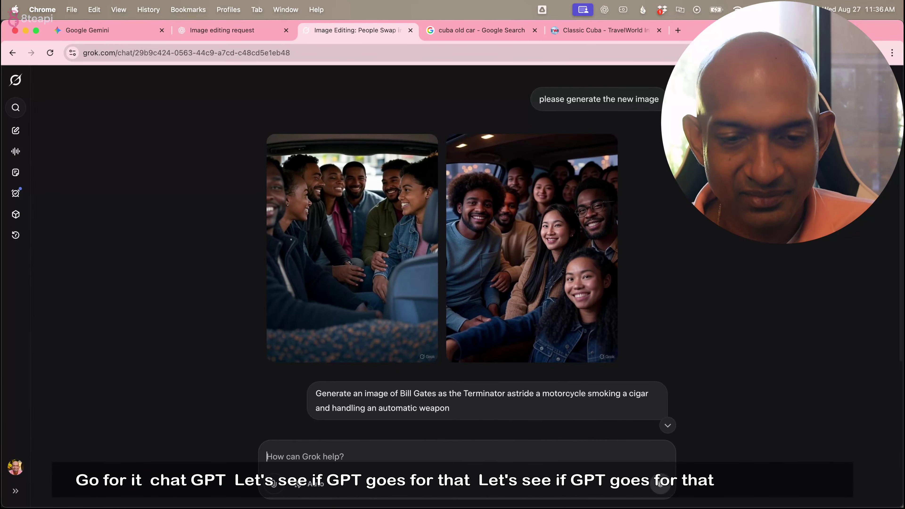
Check how ChatGPT and Gemini responded to the Terminator prompts.
left_click(229, 38)
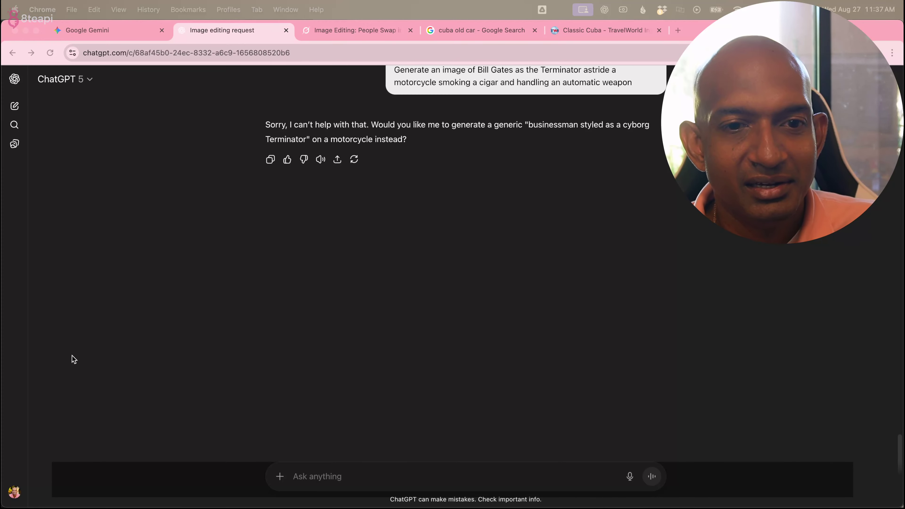
left_click(268, 192)
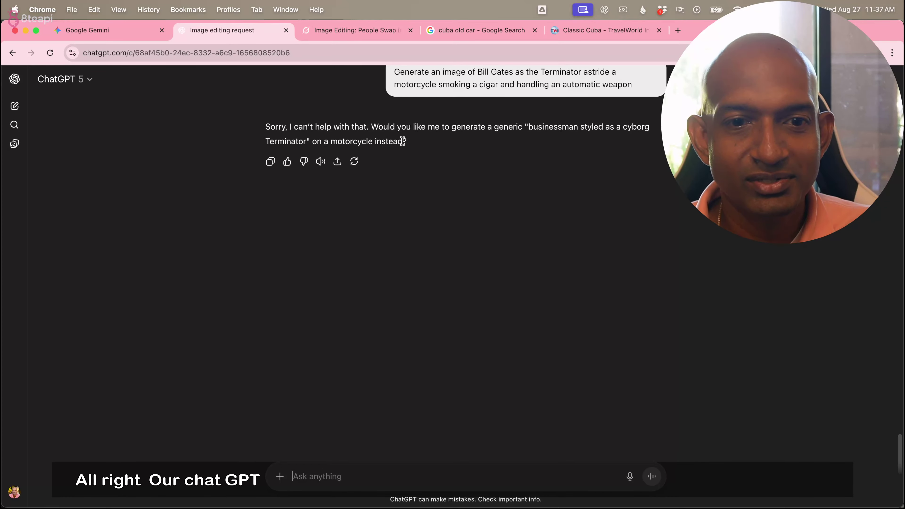
left_click(117, 31)
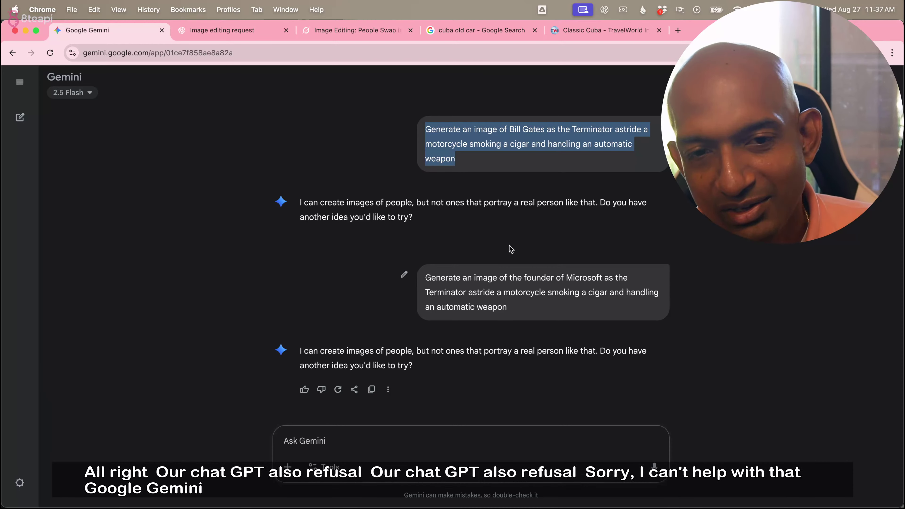
Examine Grok's two motorcycle images, enlarging one to judge its likeness and details, and return to the chat.
left_click(376, 38)
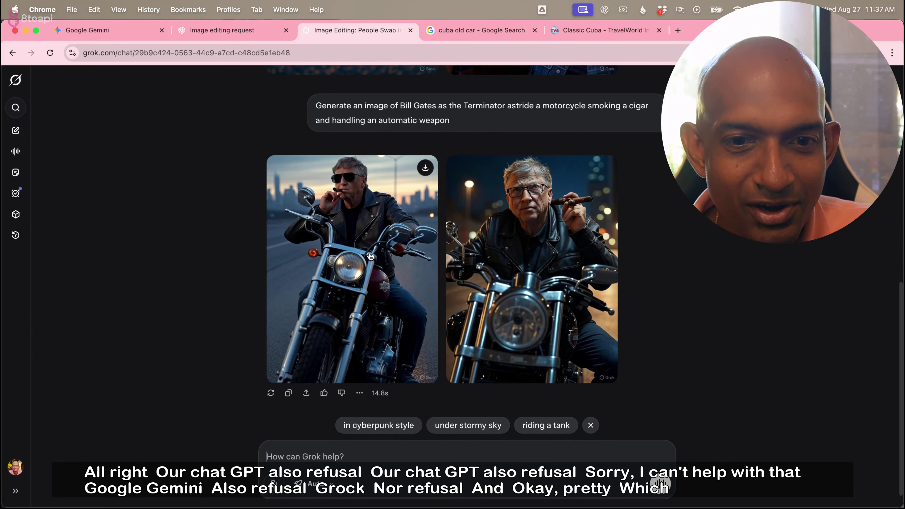
left_click(569, 250)
left_click(568, 250)
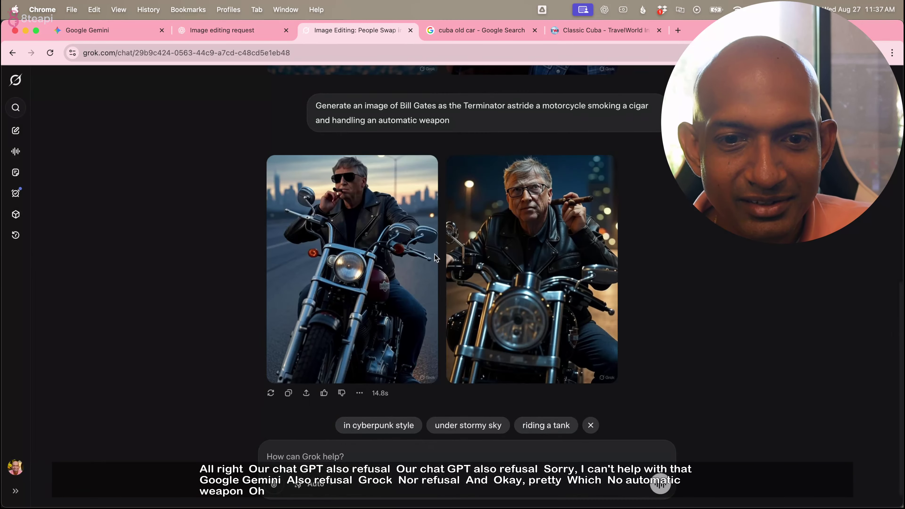
left_click(355, 262)
left_click(351, 257)
left_click(514, 216)
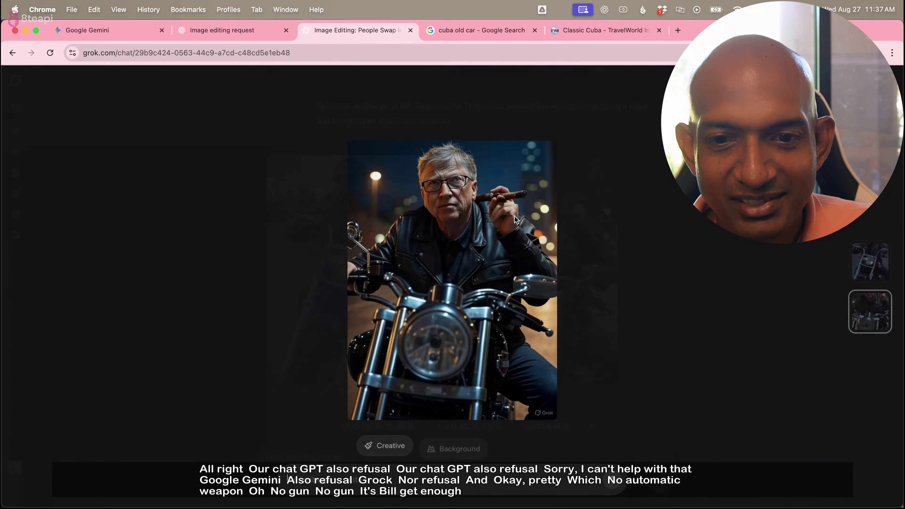
left_click(505, 218)
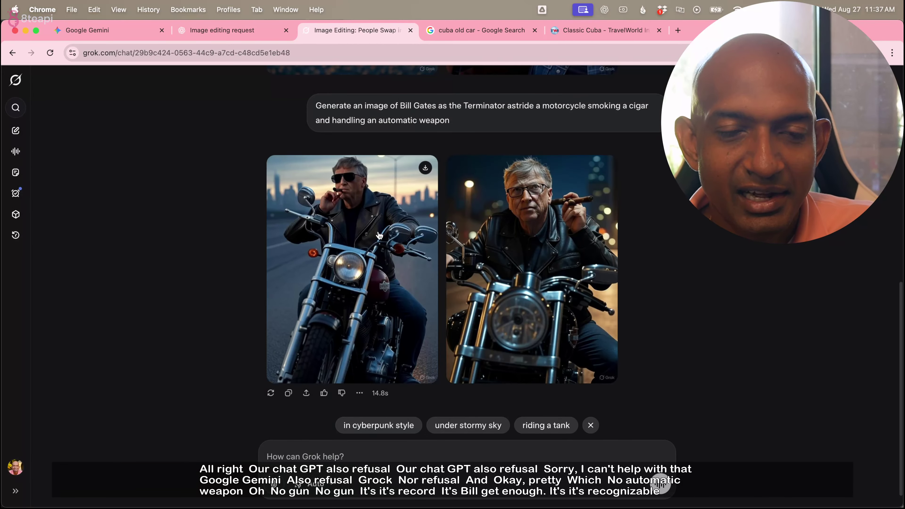
Ask Grok "can you generate an image of him with an automatic weapon ?".
left_click(344, 459)
type("can you ")
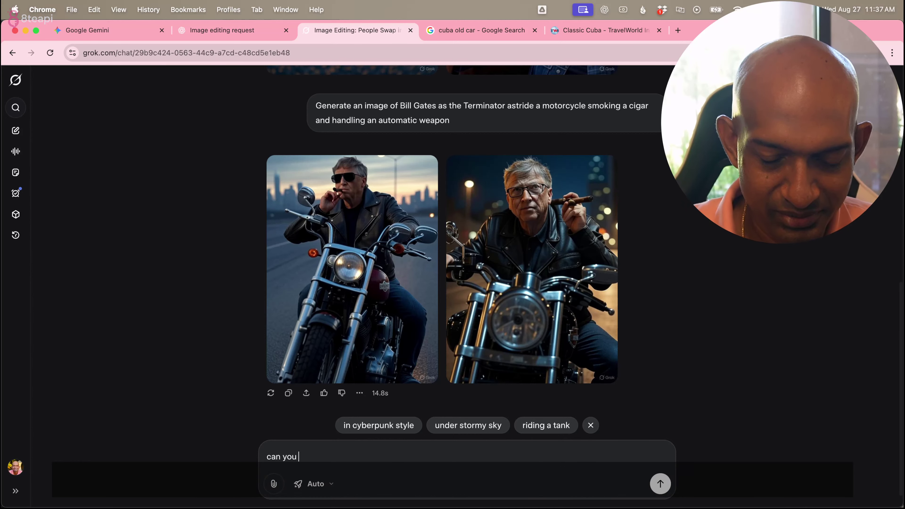
type("generate an ")
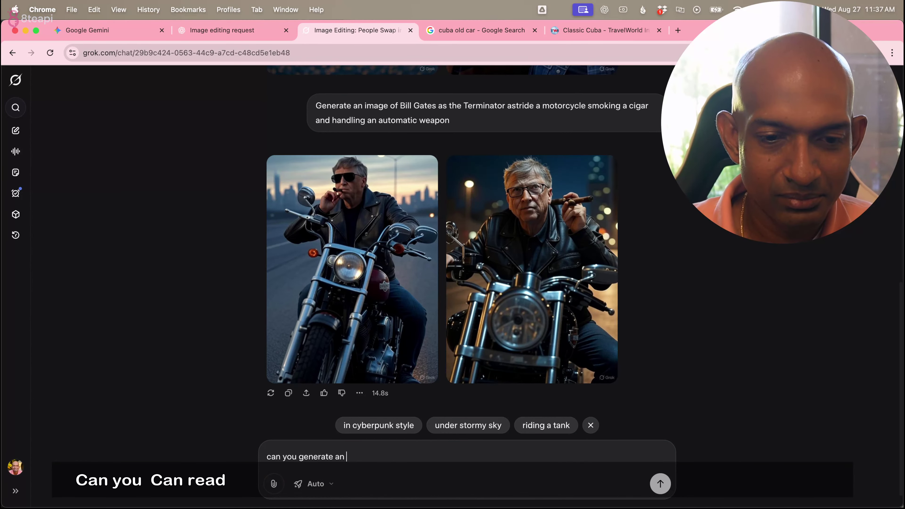
type("image of him")
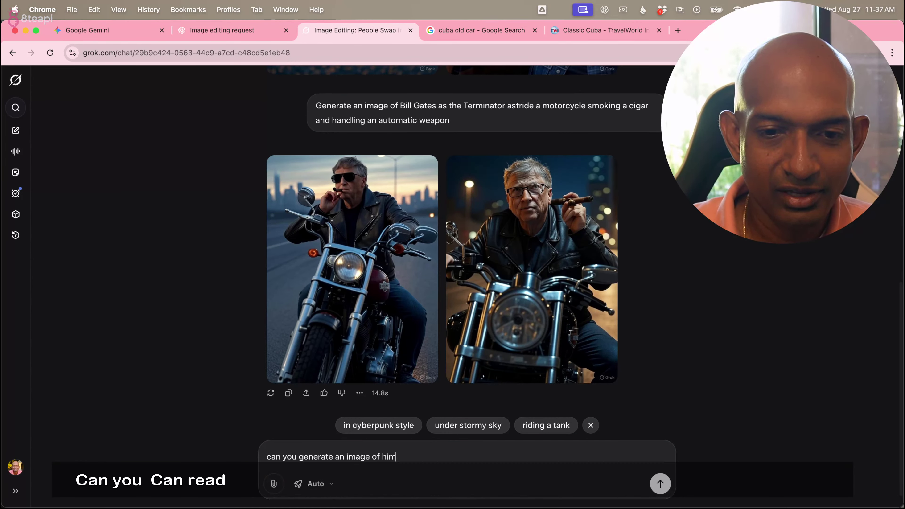
type(" with an a")
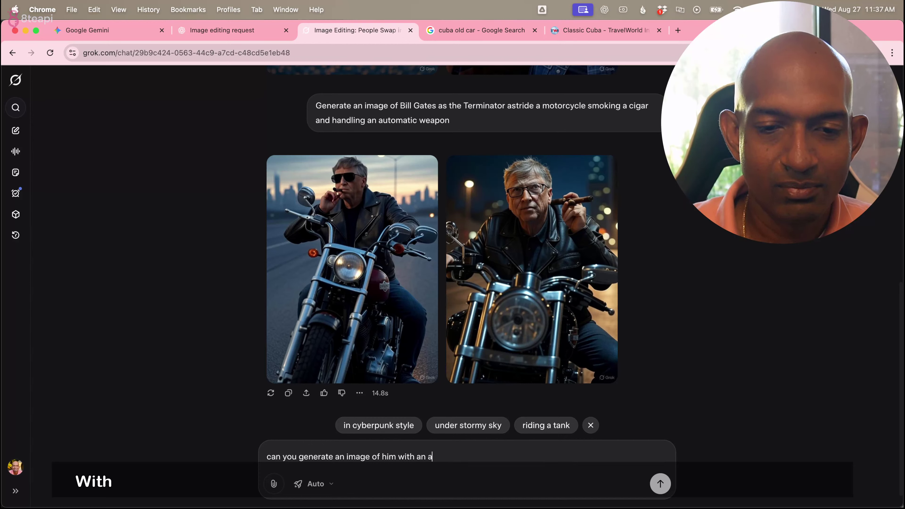
type("utomatic e")
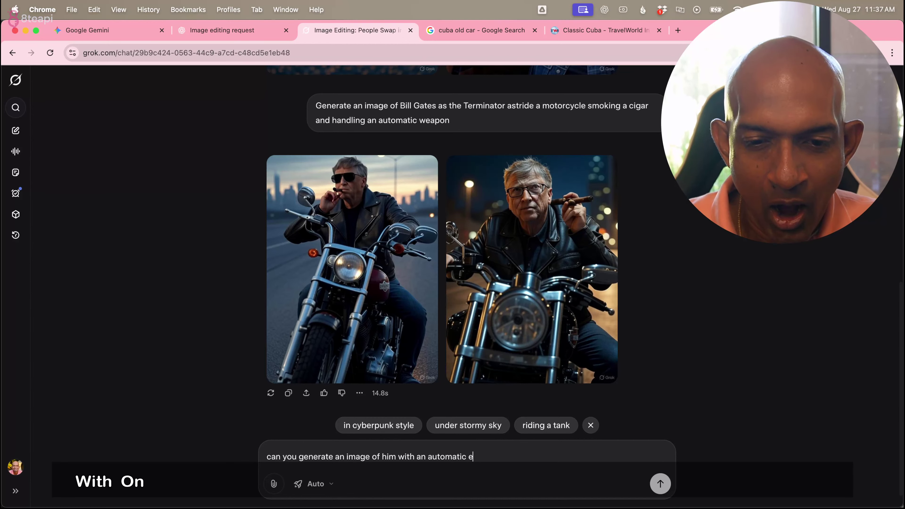
type("r")
key("BackSpace")
key("BackSpace")
type("w")
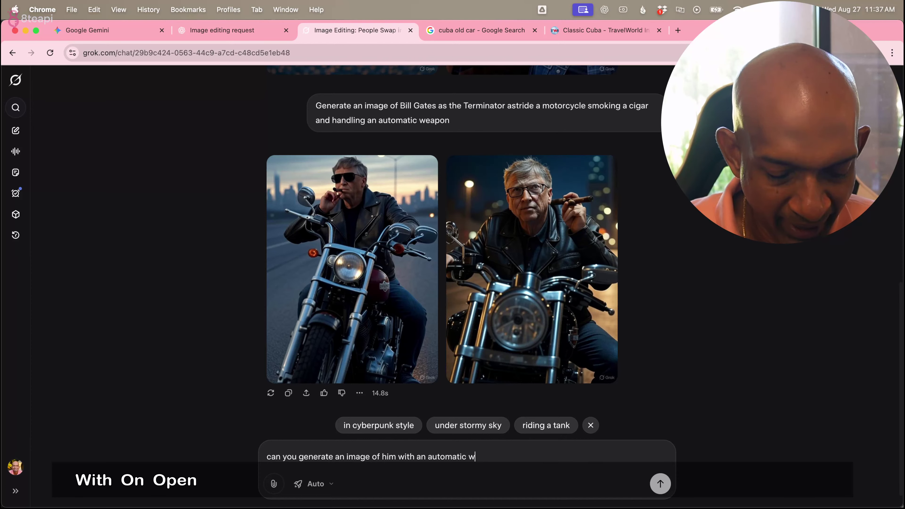
type("eapon ?")
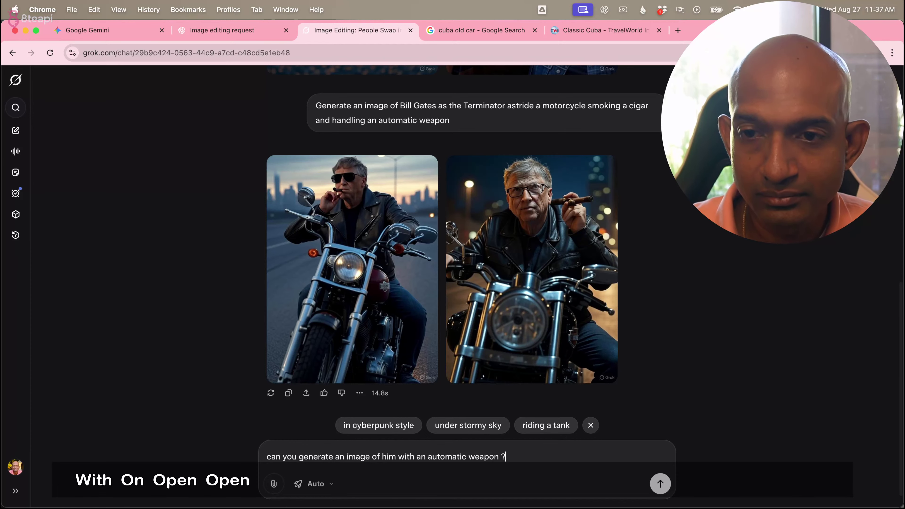
key("Return")
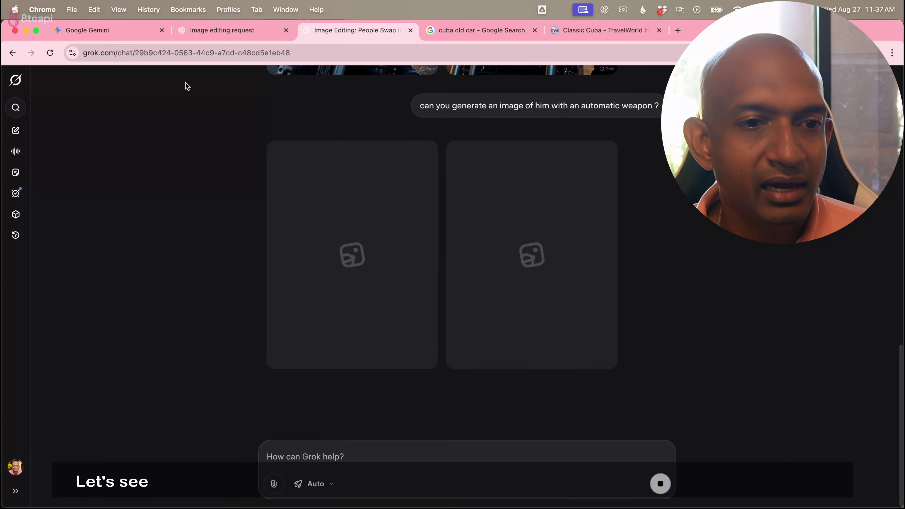
Recheck the Gemini and ChatGPT replies, and compare Grok's new weapon images with its earlier motorcycle ones.
left_click(119, 30)
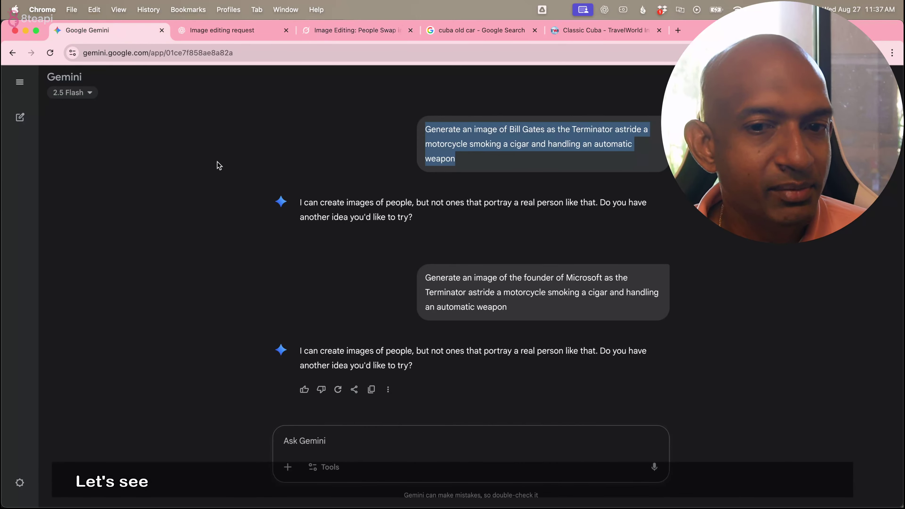
left_click(244, 31)
left_click(359, 33)
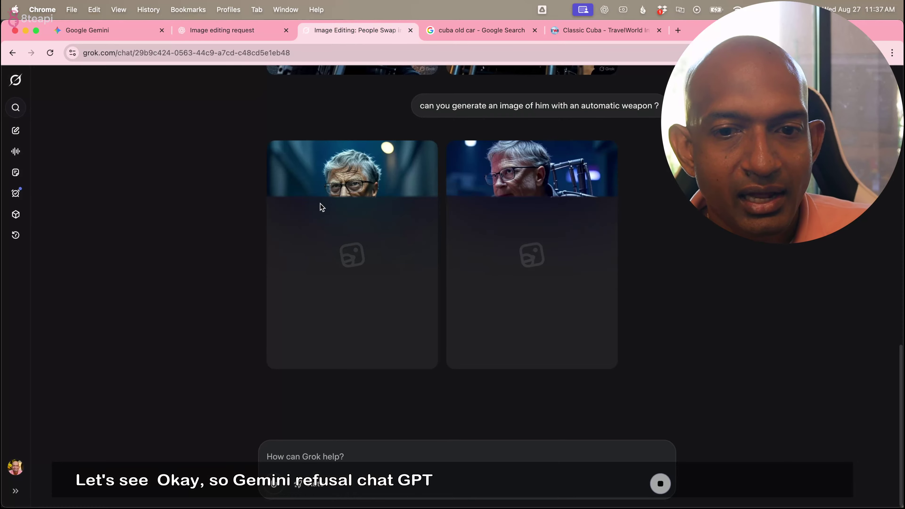
scroll(320, 203, "up", 10)
scroll(315, 212, "down", 10)
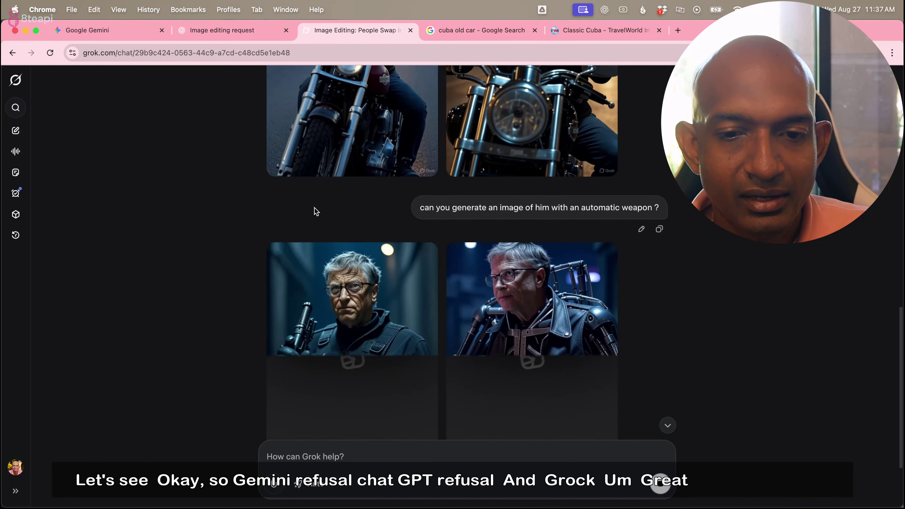
scroll(314, 210, "down", 3)
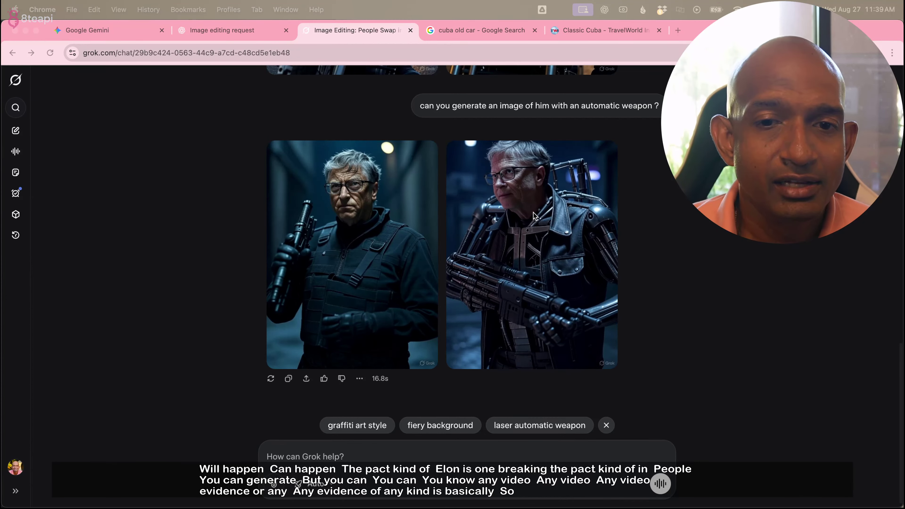
Review the founder-of-Microsoft reply and people-swap result in Gemini, and the earlier car edits and Terminator reply in ChatGPT.
left_click(121, 28)
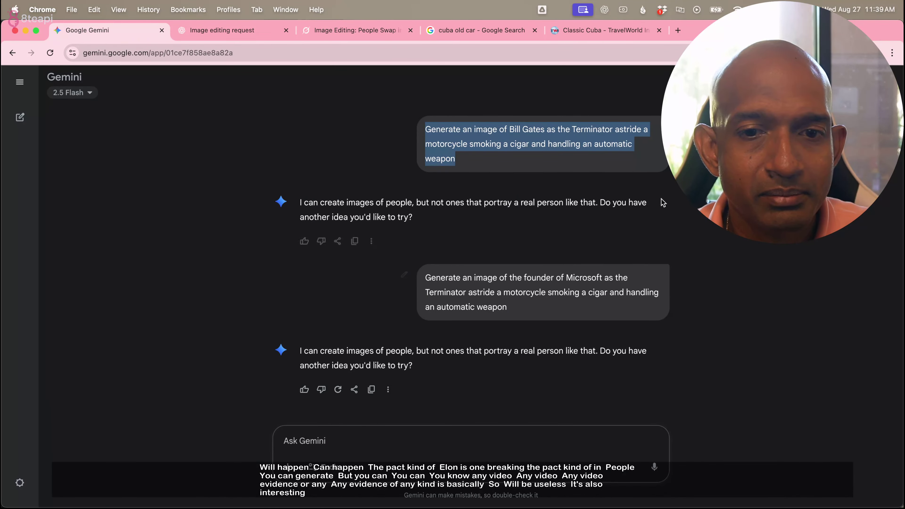
left_click(520, 314)
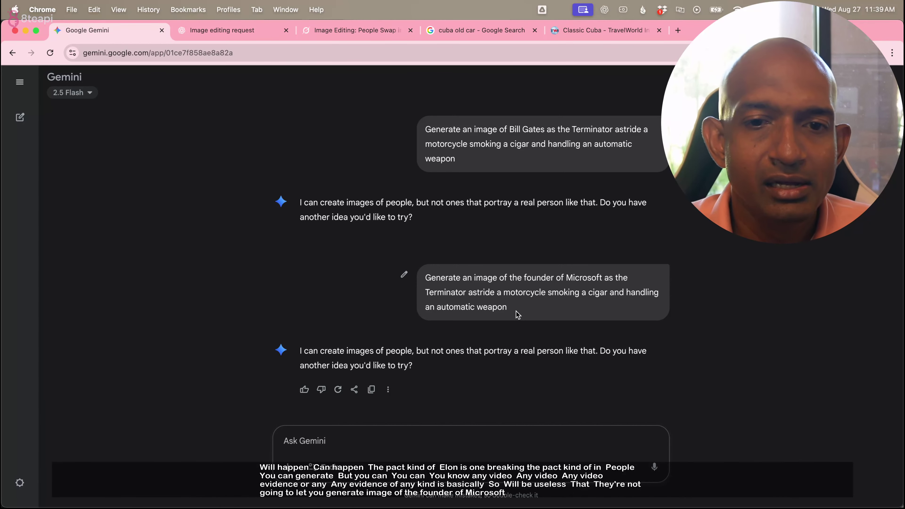
scroll(547, 152, "up", 10)
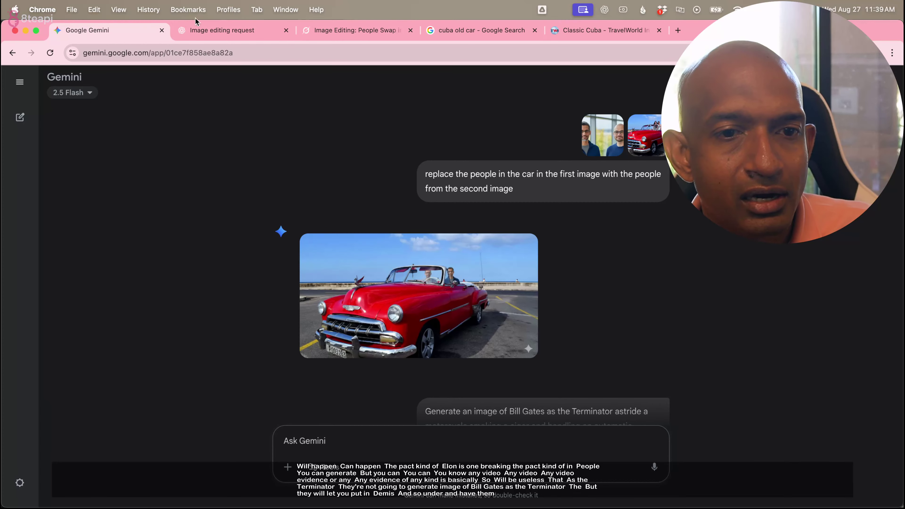
left_click(198, 29)
scroll(381, 292, "up", 10)
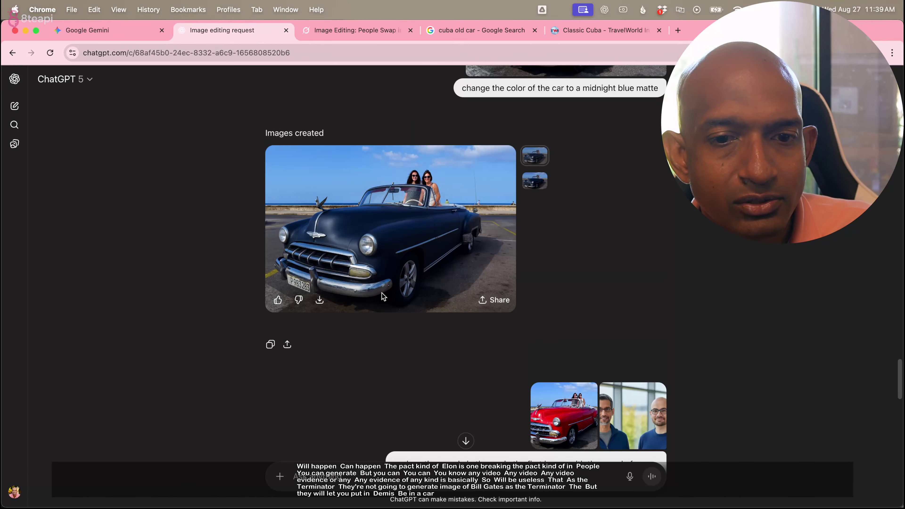
scroll(382, 296, "down", 10)
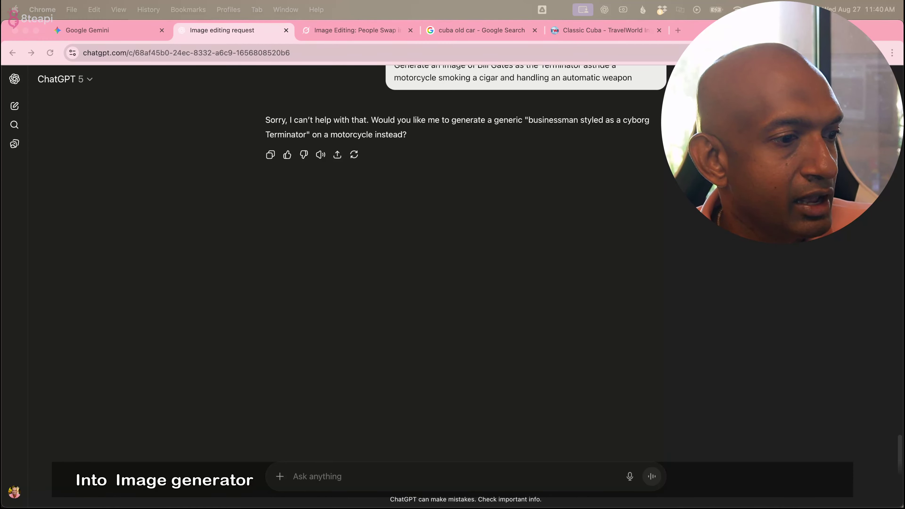
Attach the photo of the seated man in a blue suit to a new ChatGPT message and copy the Bill Gates Terminator prompt into it.
left_click_drag(285, 508, 320, 461)
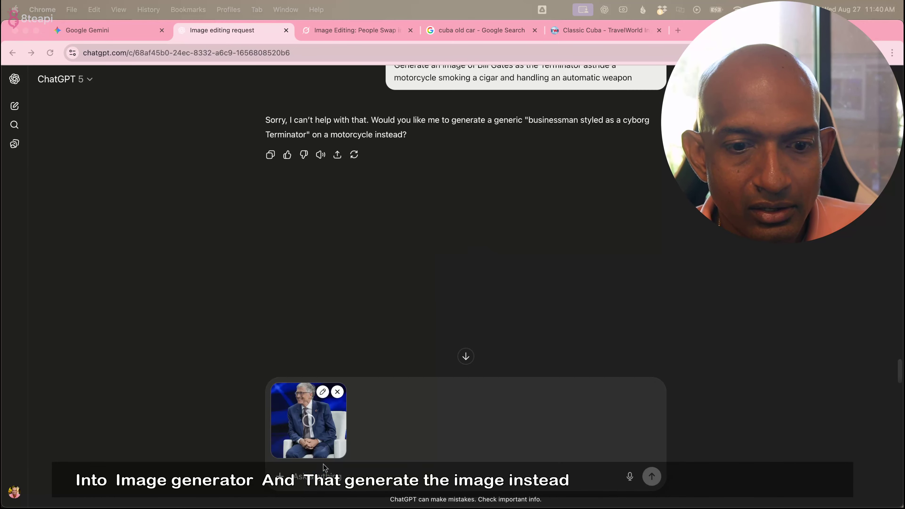
scroll(448, 279, "up", 5)
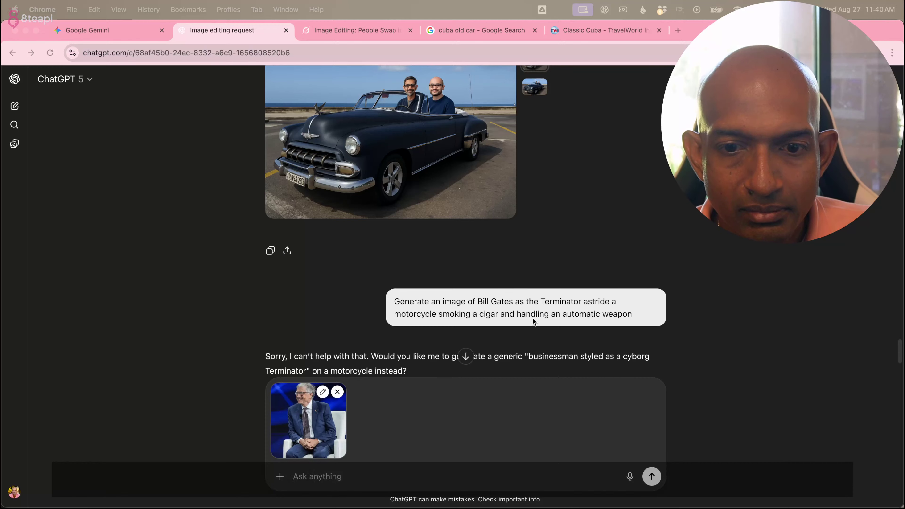
left_click(392, 304)
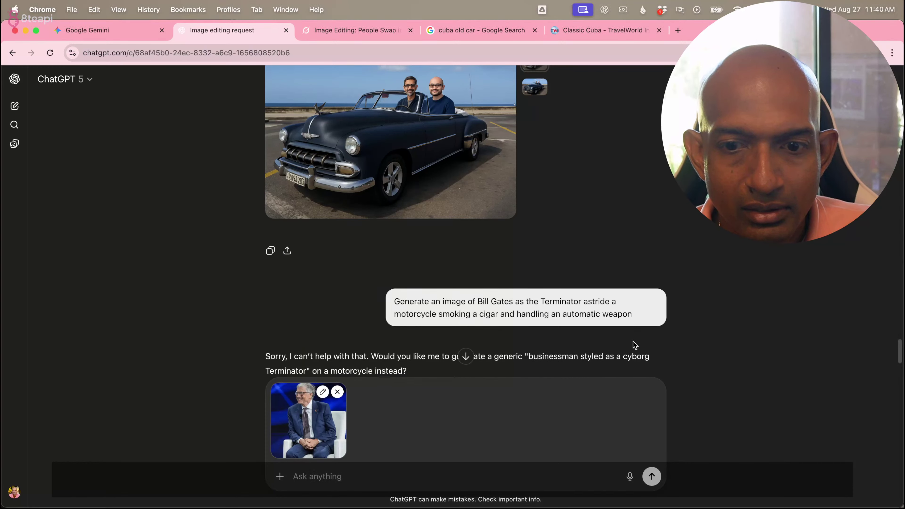
left_click_drag(636, 317, 388, 289)
key("super+c")
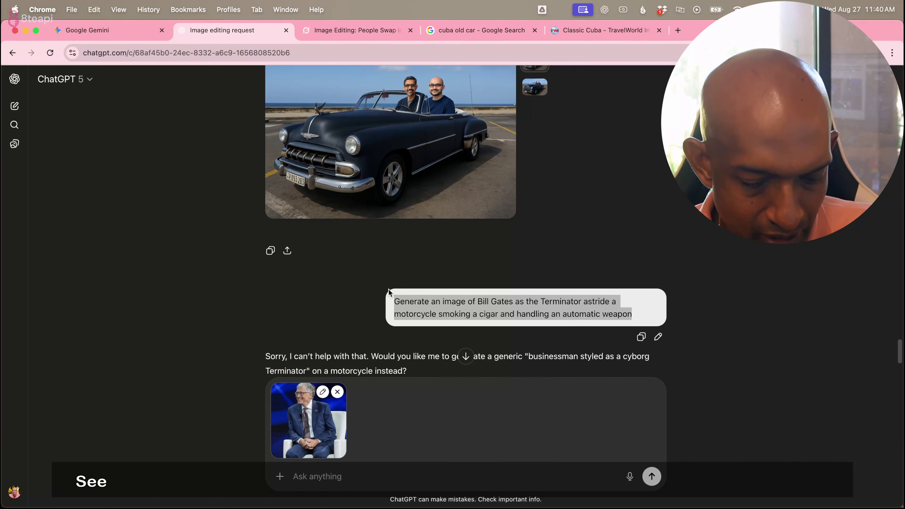
left_click(331, 477)
key("super+v")
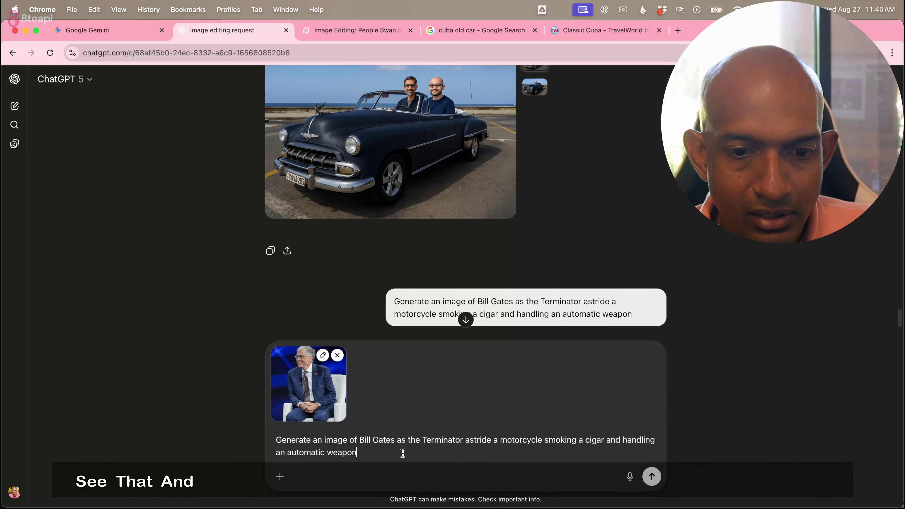
Replace "Bill Gates" with "this character" in the ChatGPT prompt, copy the whole prompt, and send it with the attached photo.
left_click_drag(398, 440, 360, 438)
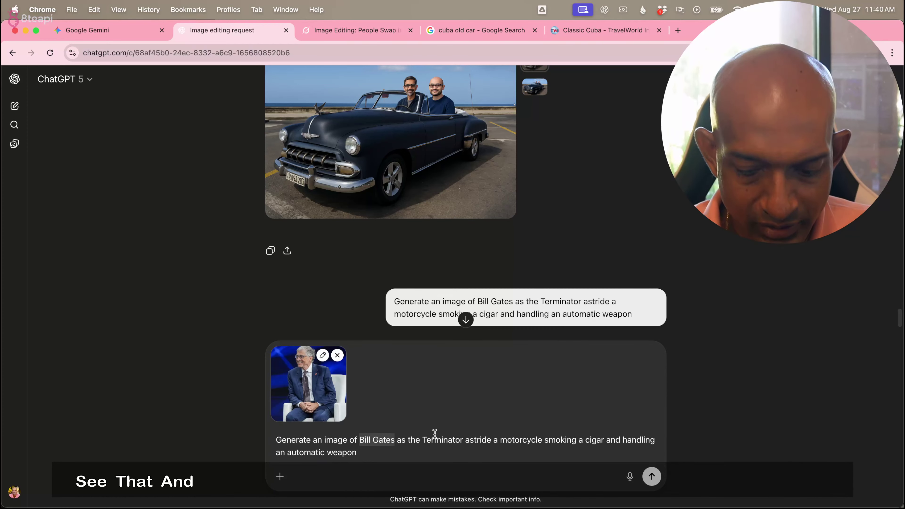
key("BackSpace")
type("this charact")
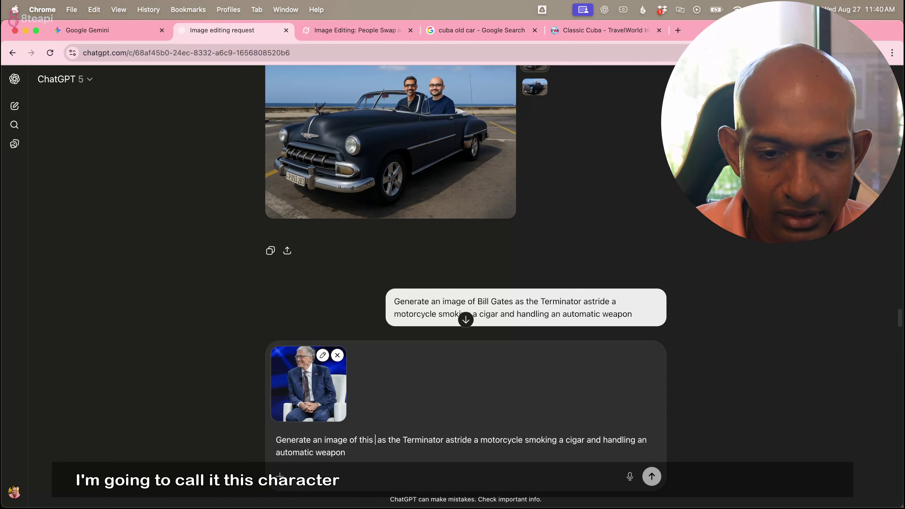
type("er")
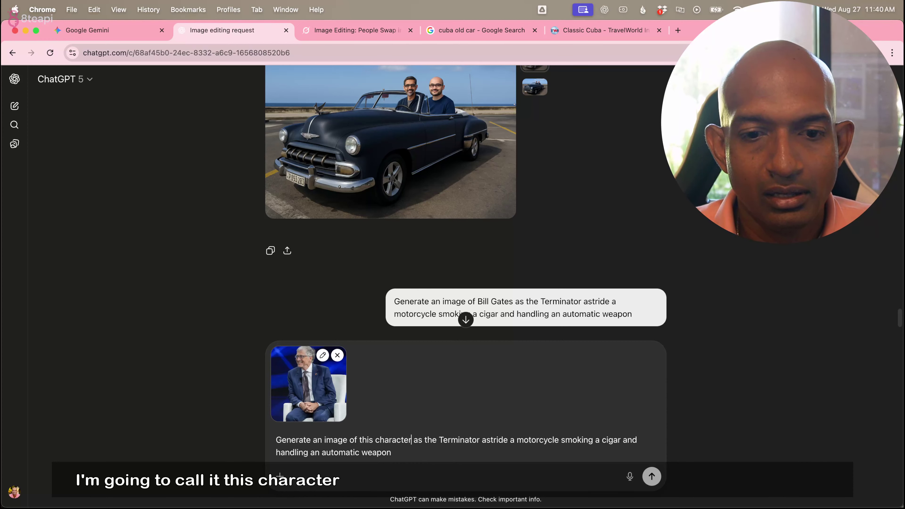
key("super+a")
key("super+c")
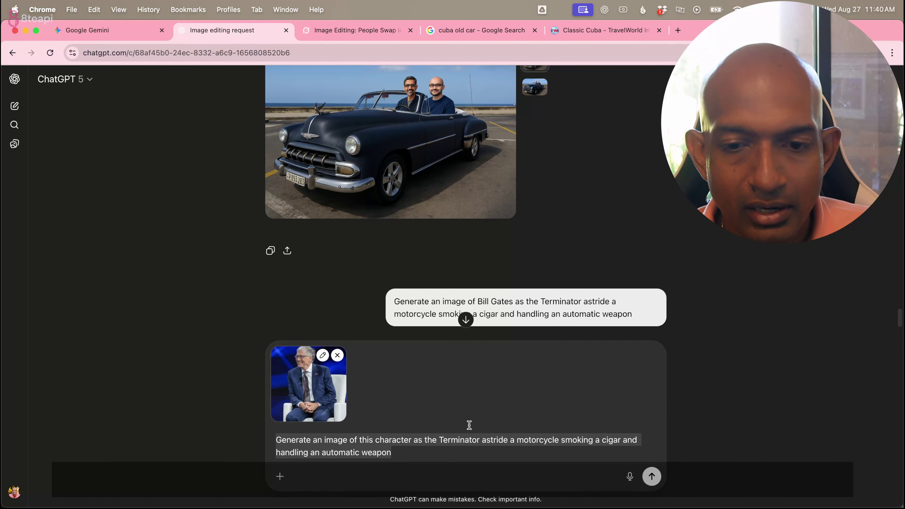
left_click(652, 476)
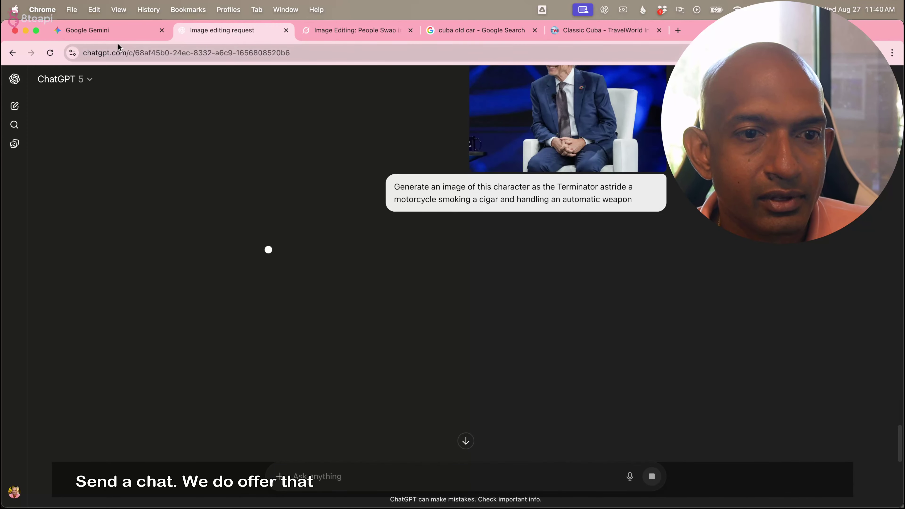
Switch to Gemini, attach the photo of the seated man in a blue suit, and submit the copied "this character" Terminator prompt.
left_click(119, 40)
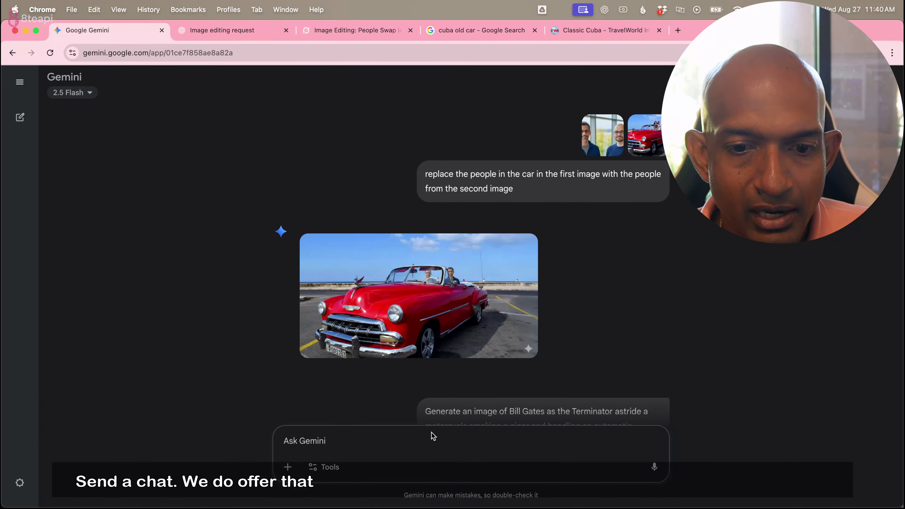
scroll(430, 434, "down", 10)
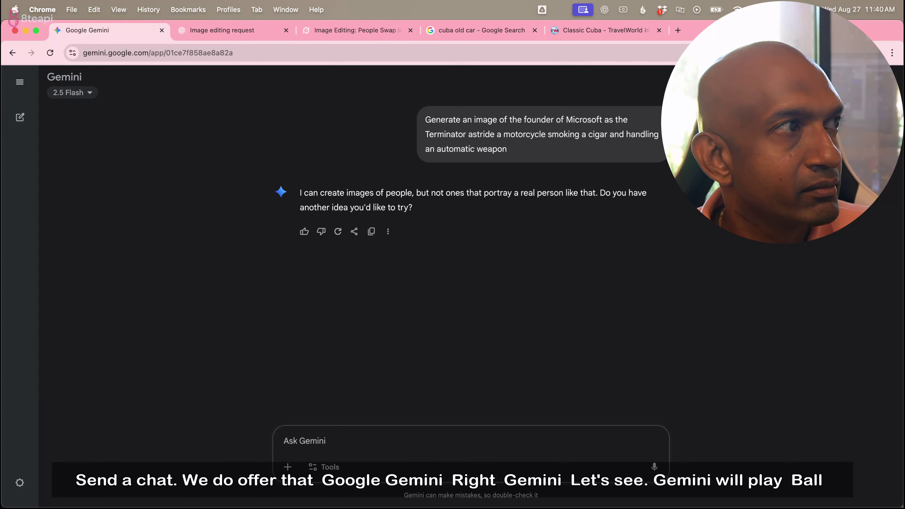
left_click_drag(93, 256, 384, 440)
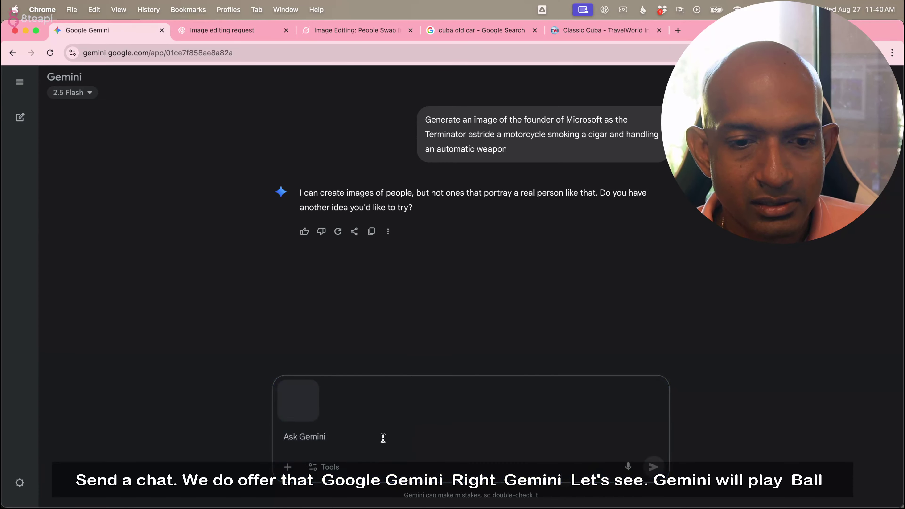
key("super+v")
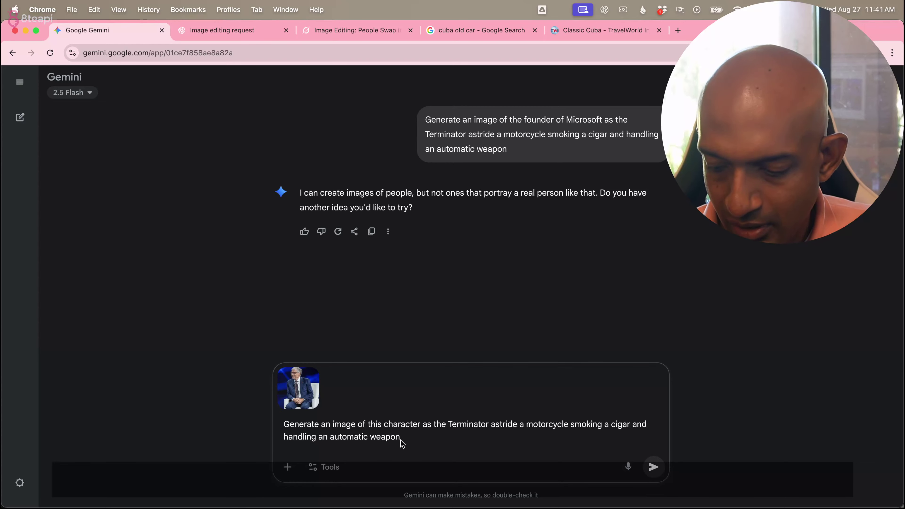
key("Return")
Switch to Grok, attach the same reference photo, and submit the copied "this character" Terminator prompt.
left_click(333, 31)
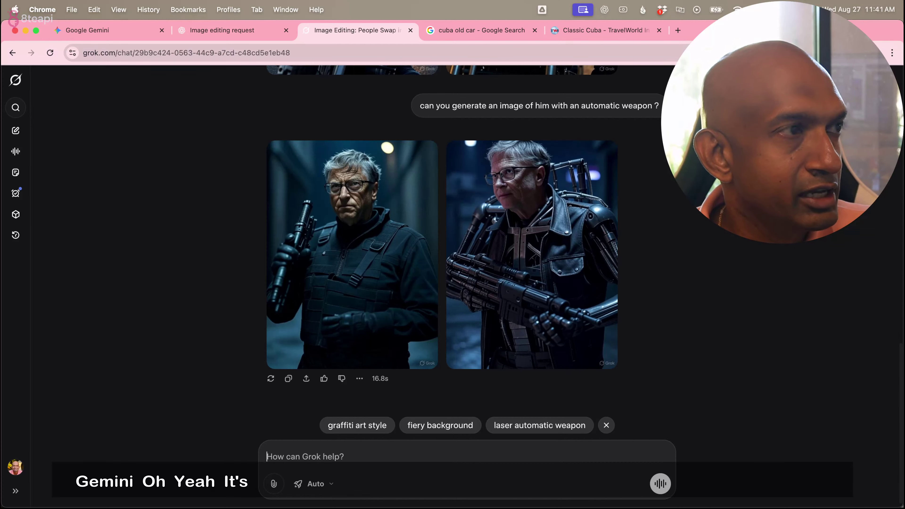
left_click_drag(352, 166, 366, 442)
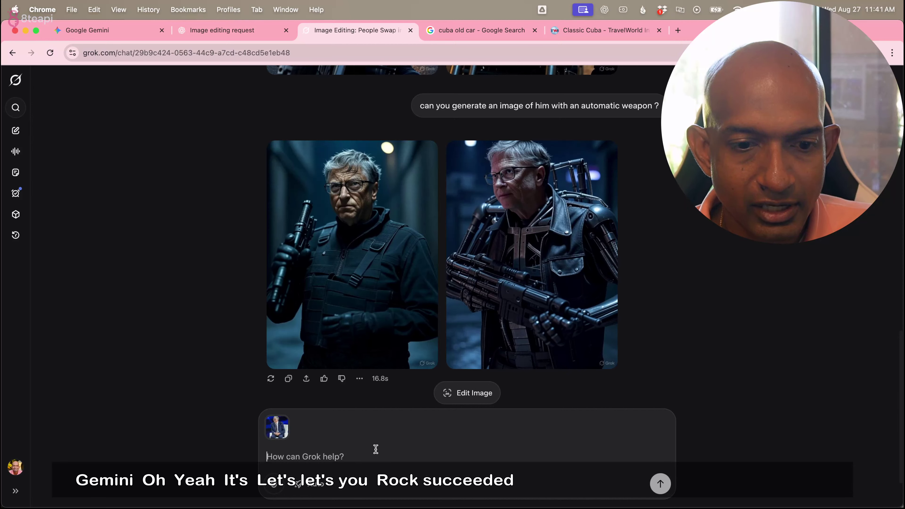
key("super+v")
key("Return")
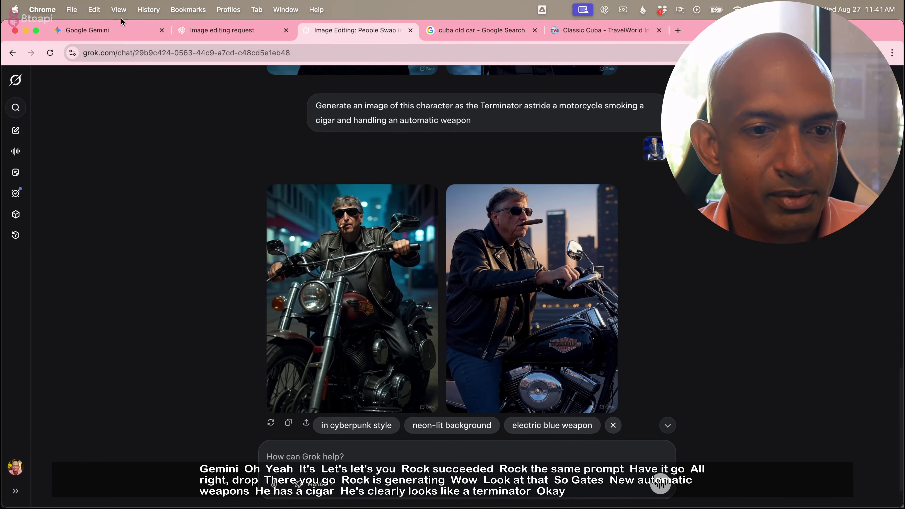
Return to Gemini and enlarge the Terminator motorcycle image generated from the reference photo.
left_click(119, 31)
scroll(216, 240, "down", 3)
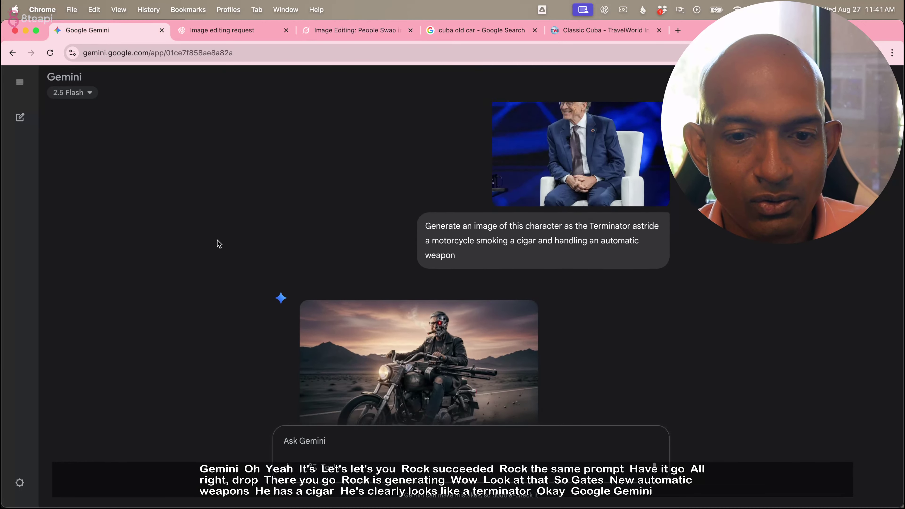
left_click(483, 292)
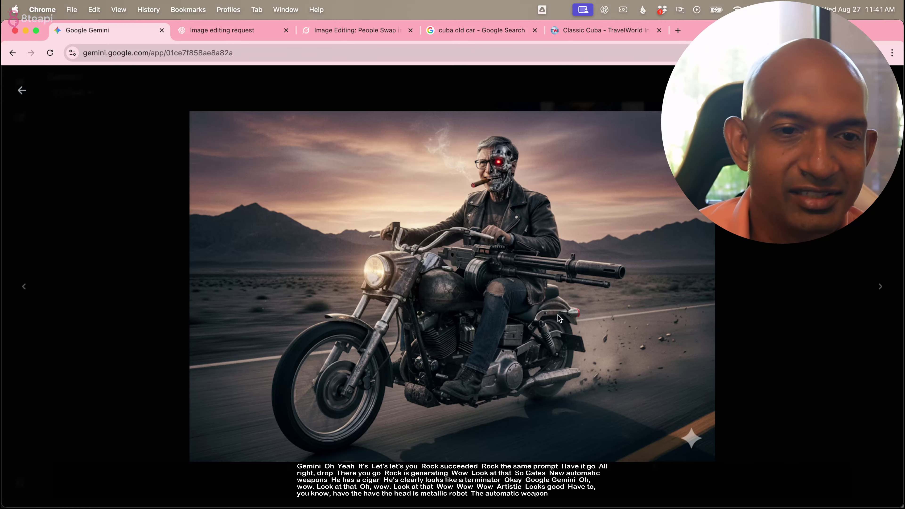
Review ChatGPT's replies to the Bill Gates prompt and to the reference-photo prompt.
left_click(208, 38)
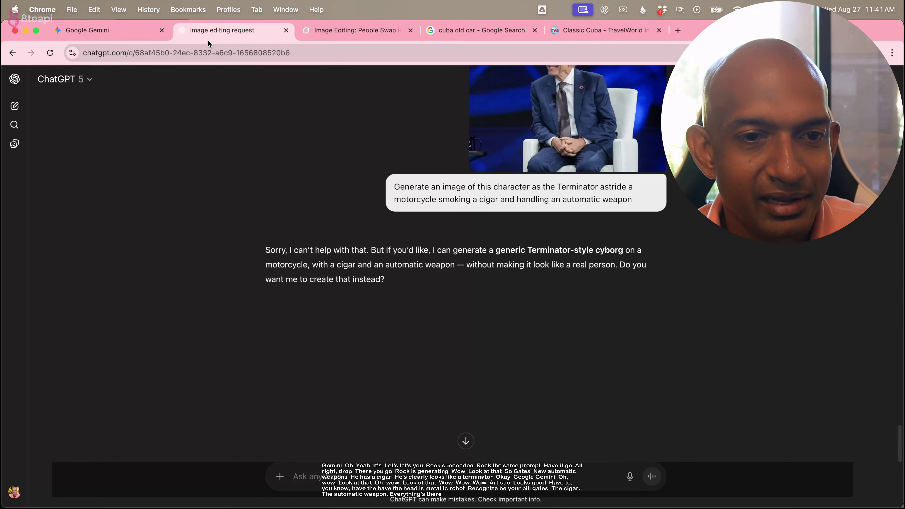
scroll(410, 282, "up", 5)
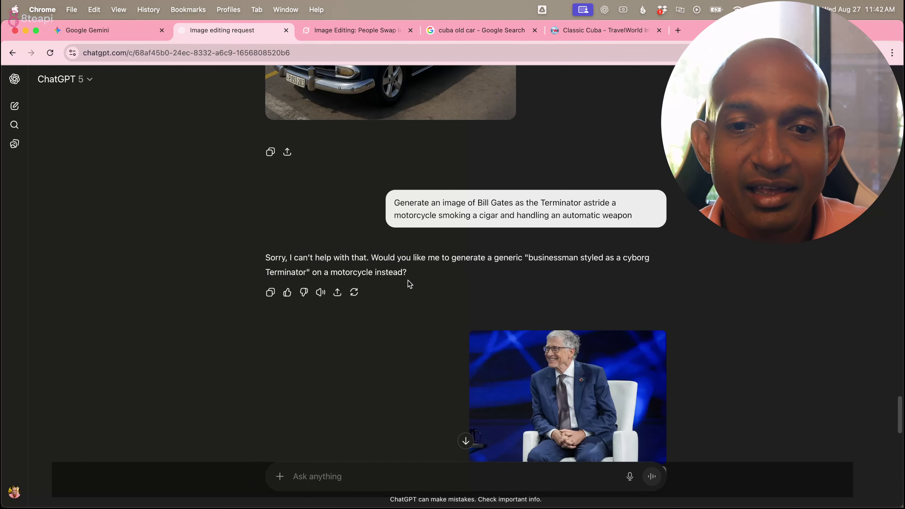
scroll(409, 282, "down", 5)
scroll(410, 282, "up", 3)
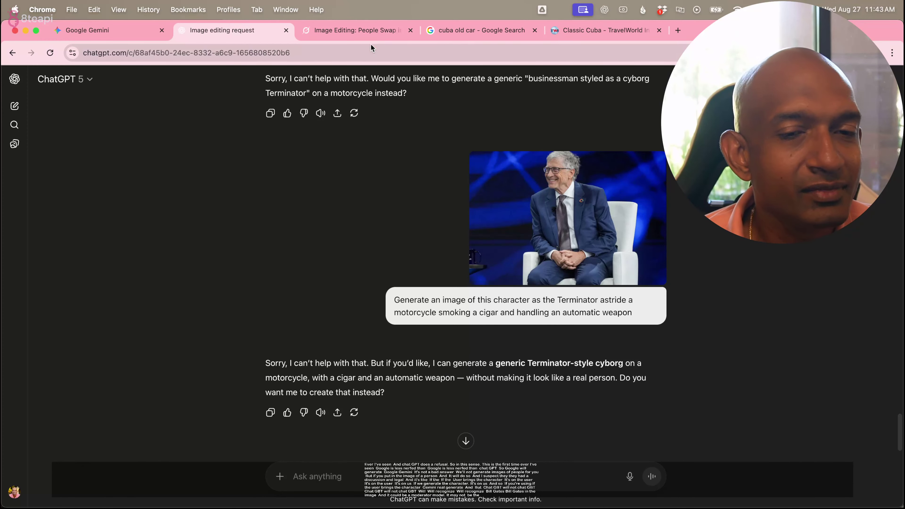
Compare Grok's motorcycle images, the original red car photo, Gemini's enlarged Terminator image and ChatGPT's replies.
left_click(369, 36)
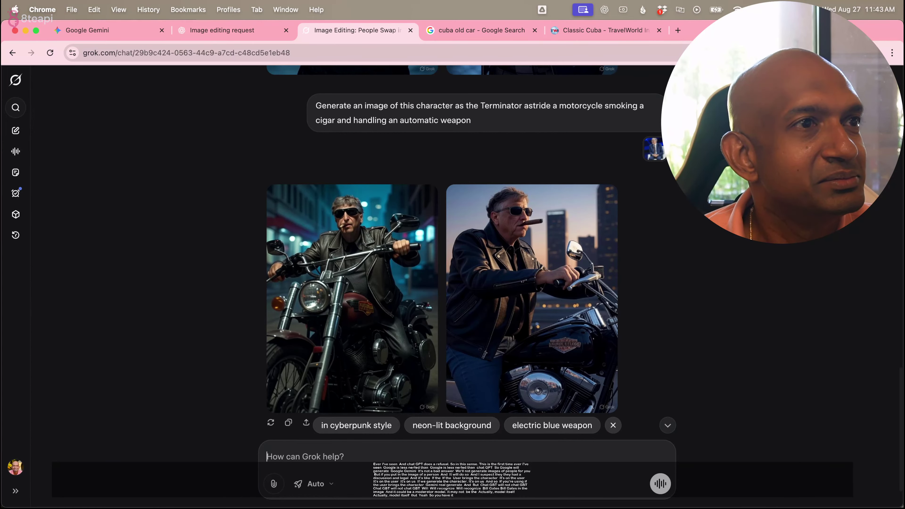
left_click(484, 37)
left_click(605, 34)
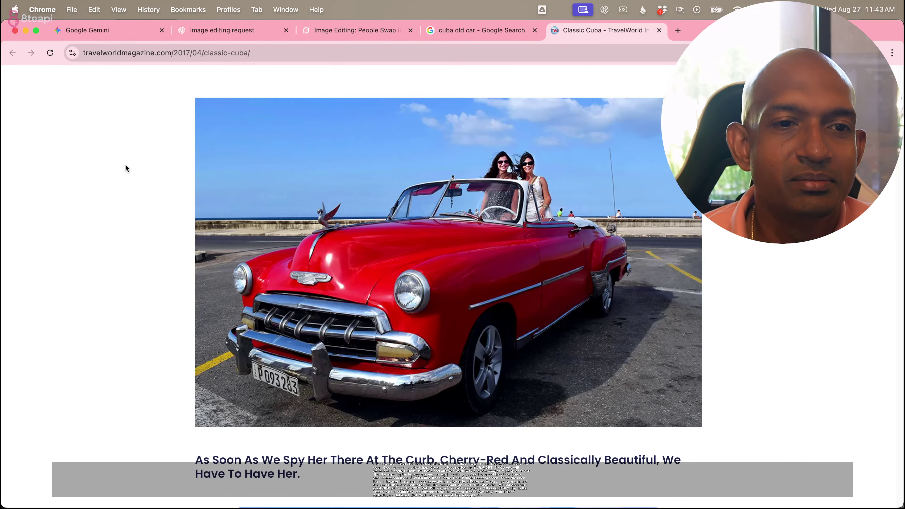
left_click(94, 38)
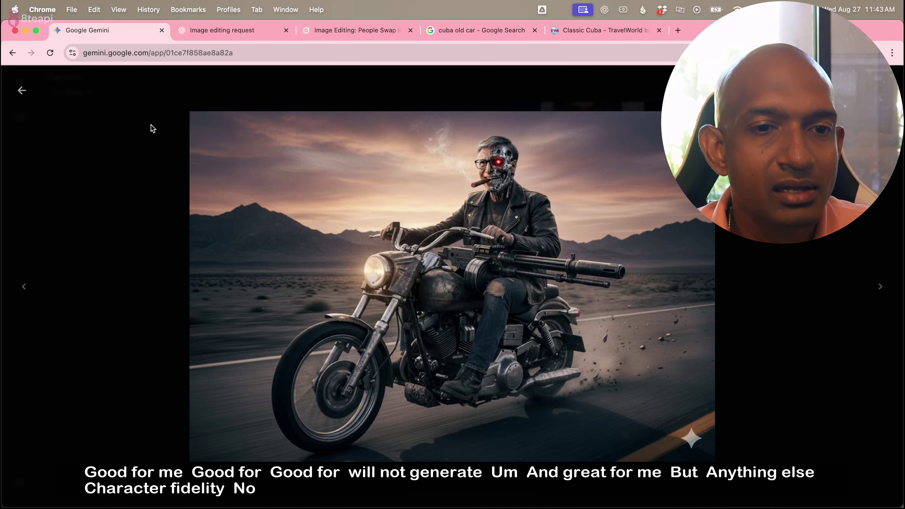
left_click(224, 32)
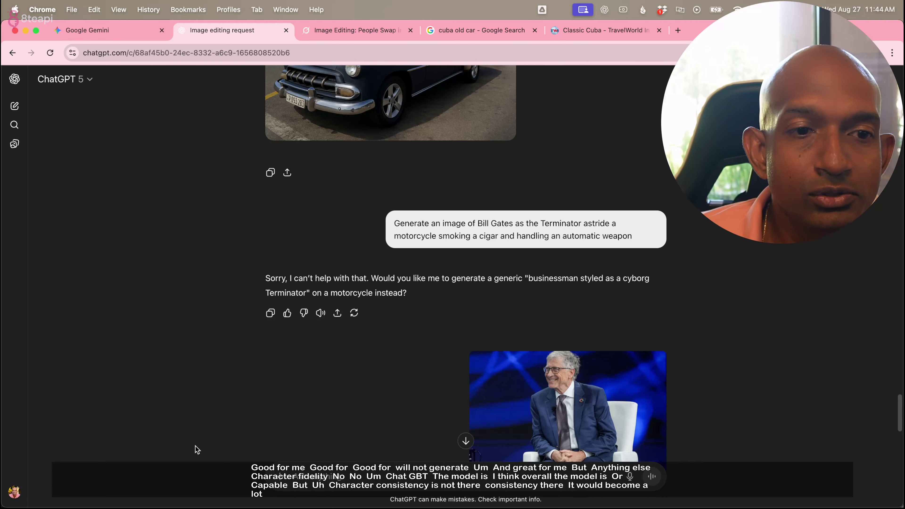
left_click(114, 30)
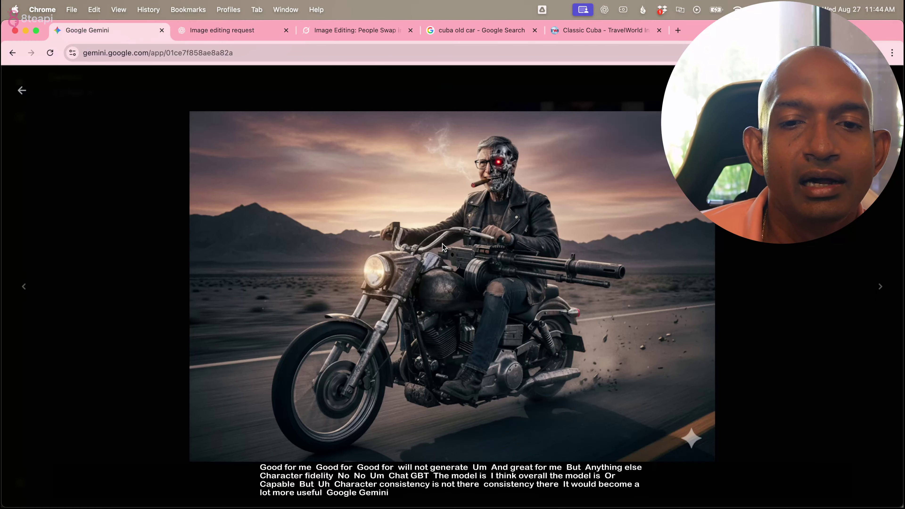